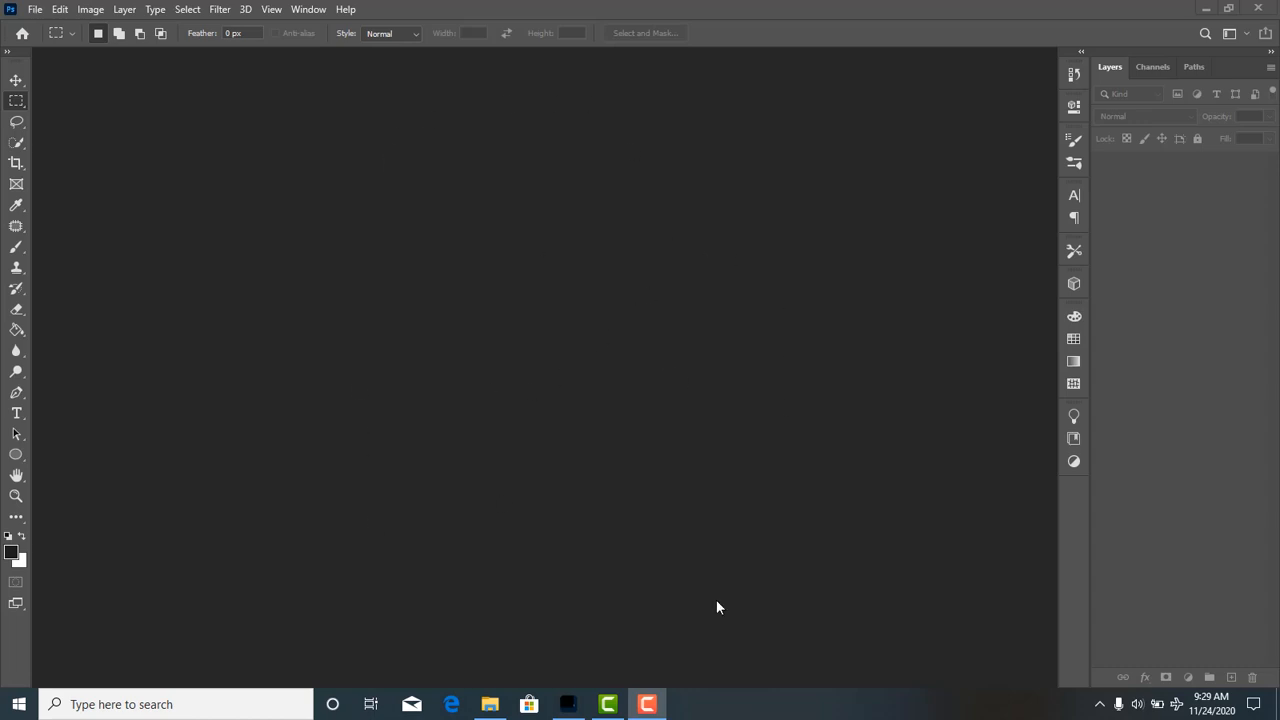
Switch the workspace to Essentials (Default).
left_click(300, 10)
mouse_move(325, 44)
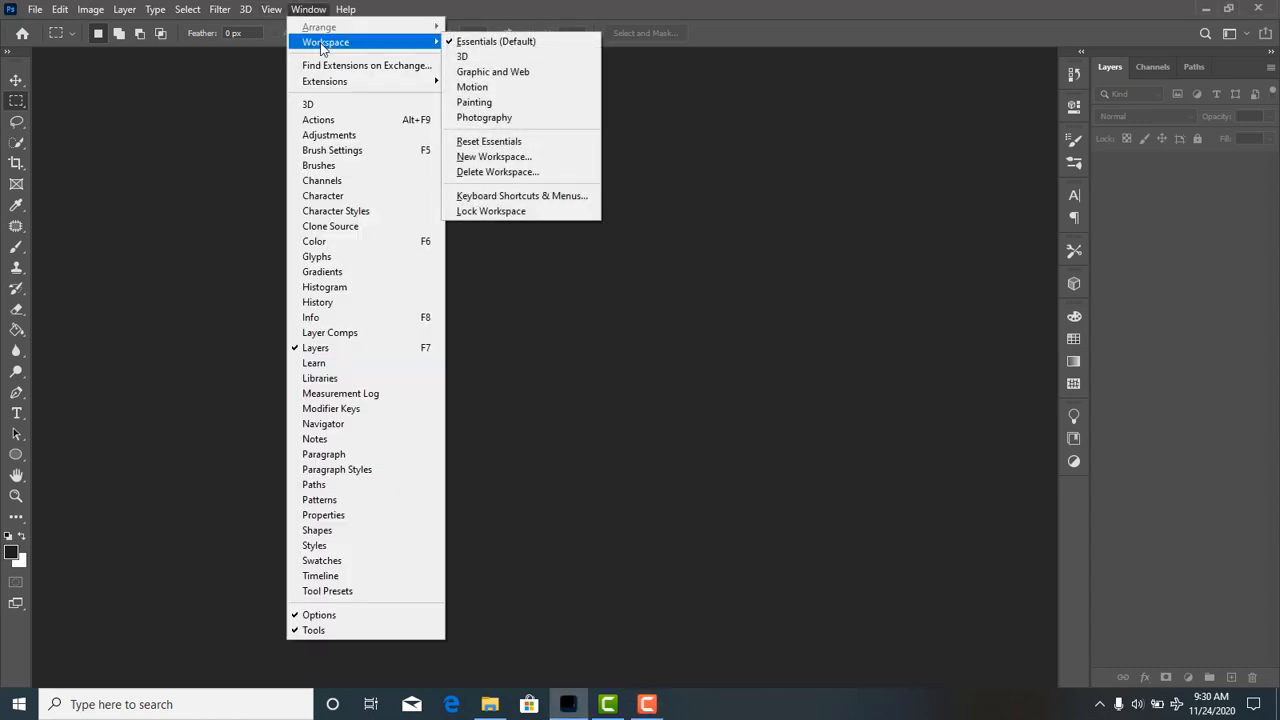
left_click(485, 44)
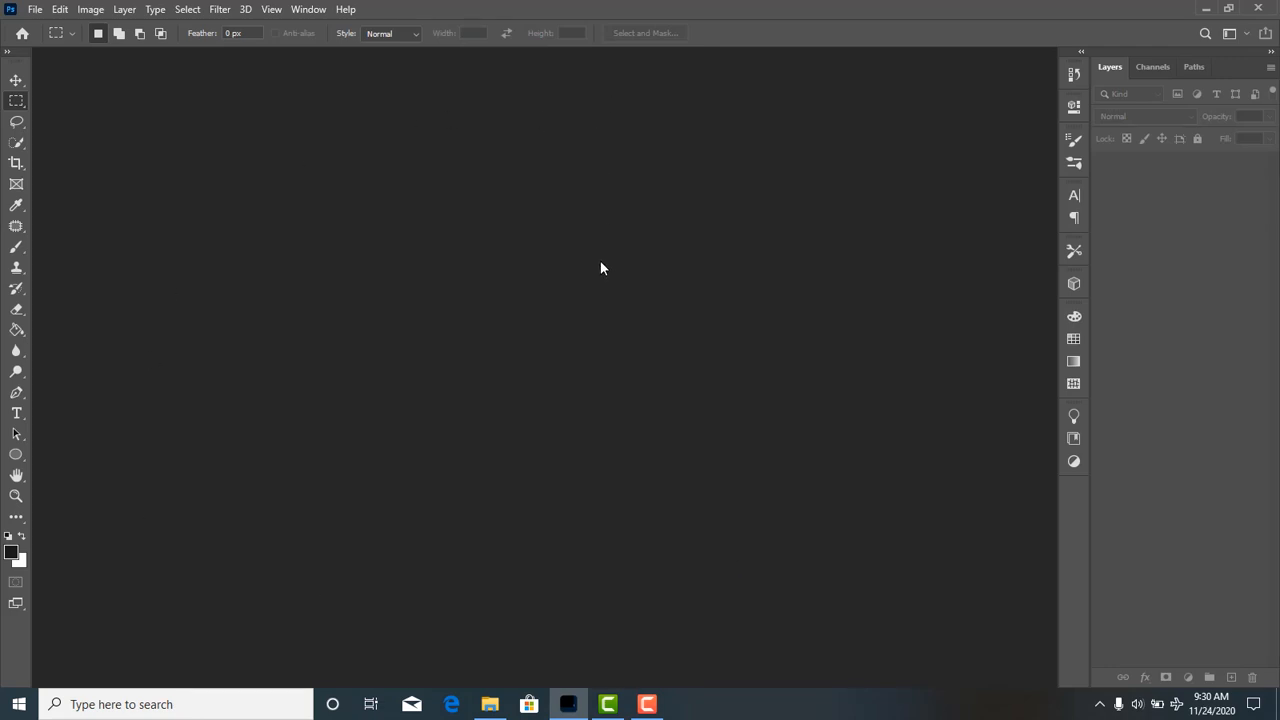
Create a new document named tutorial from the recent 1000 x 1000 px, 300 ppi preset, with pixels as the unit.
left_click(35, 9)
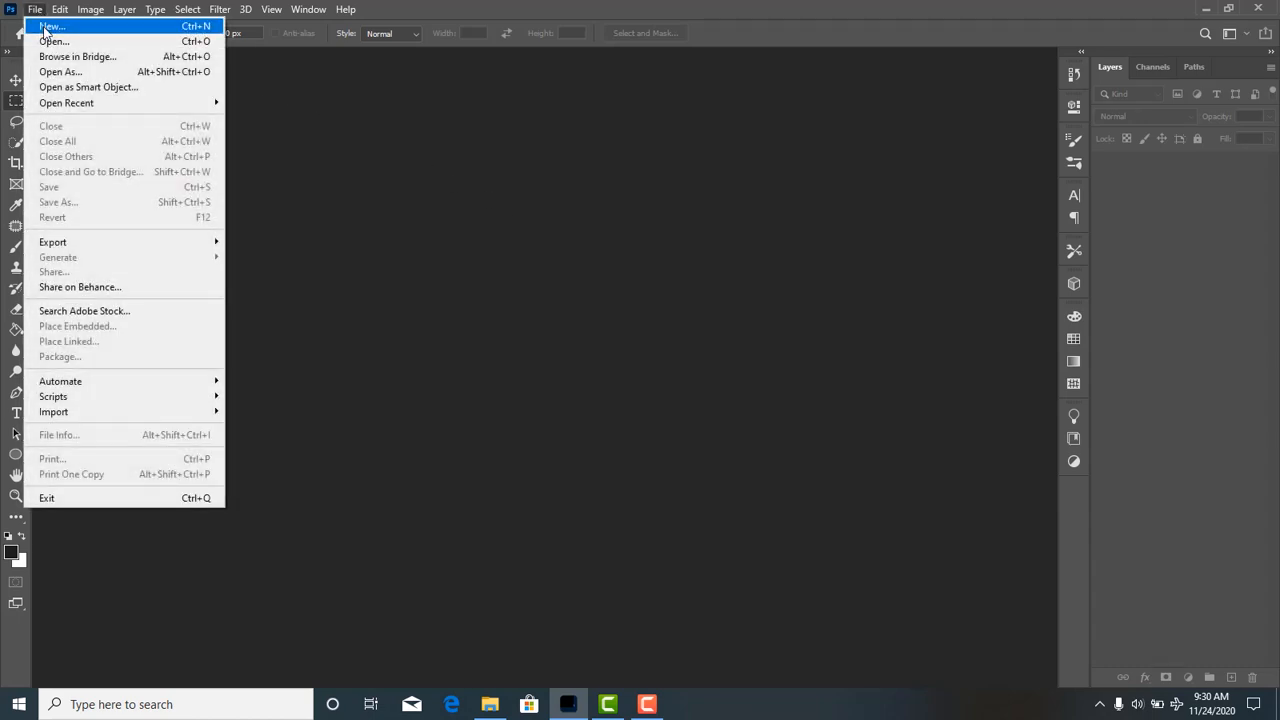
left_click(45, 27)
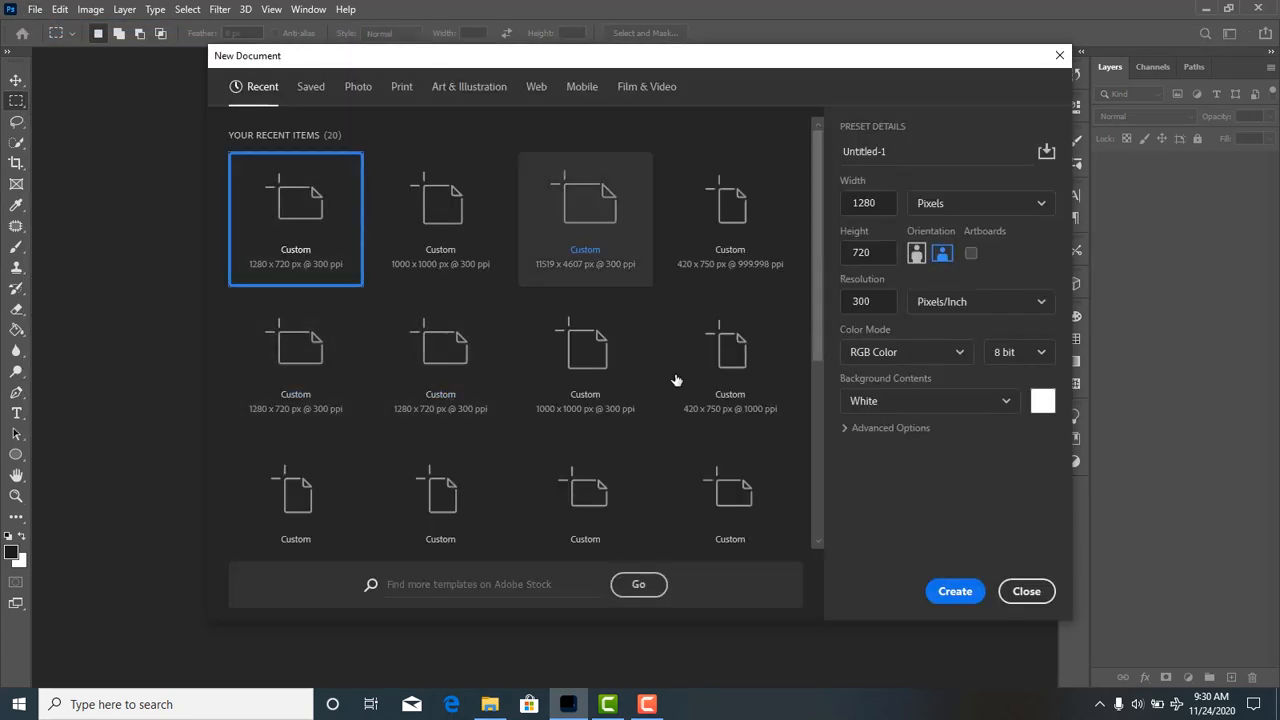
left_click(457, 256)
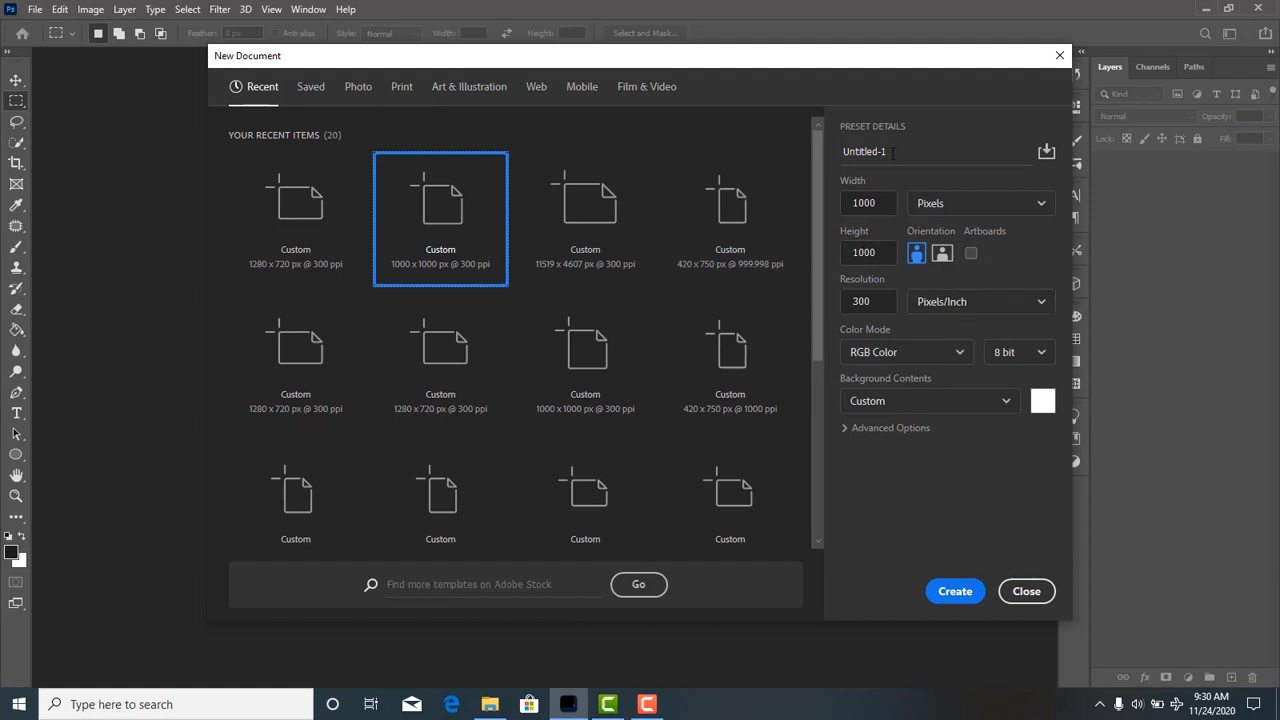
left_click_drag(899, 152, 838, 158)
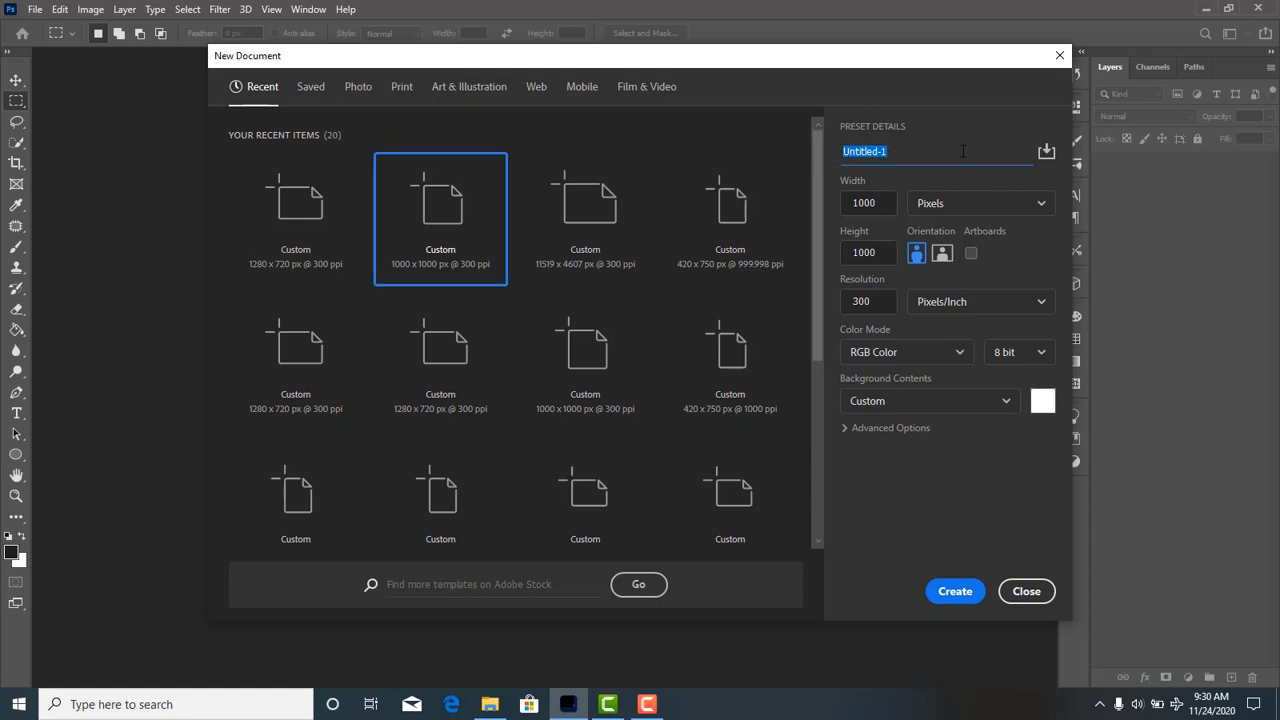
type("tutorial")
key("Tab")
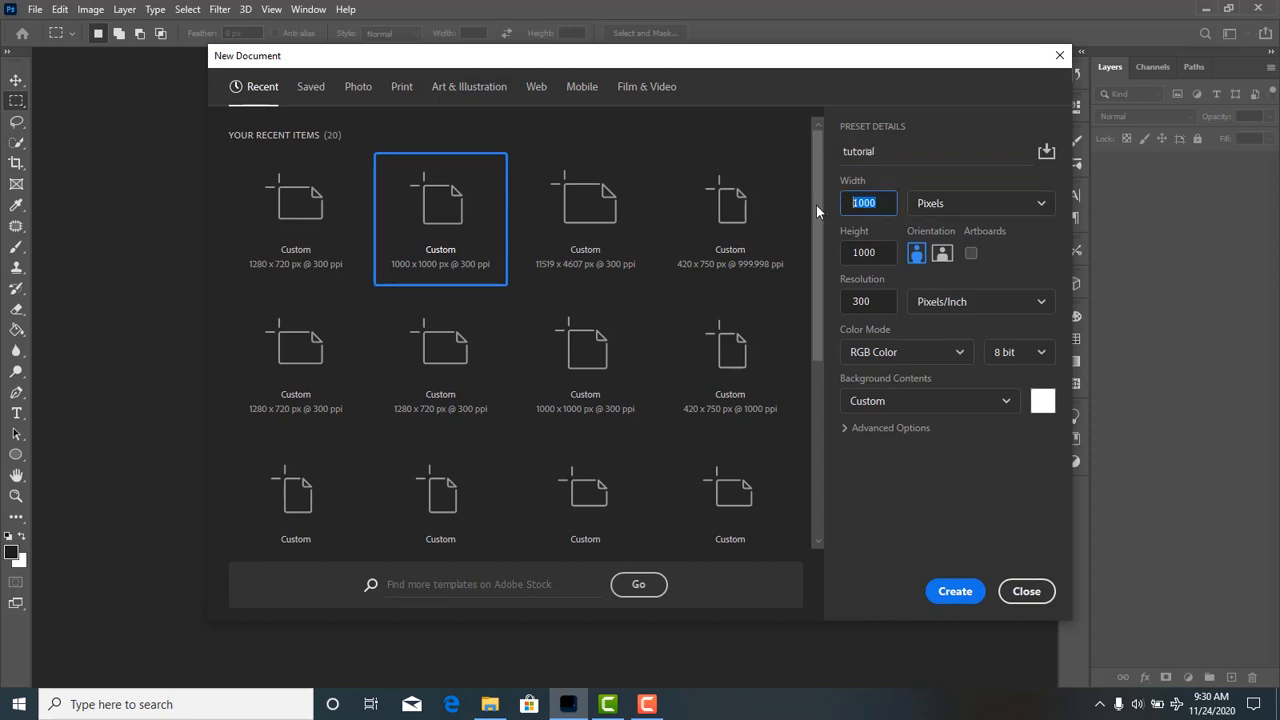
key("Tab")
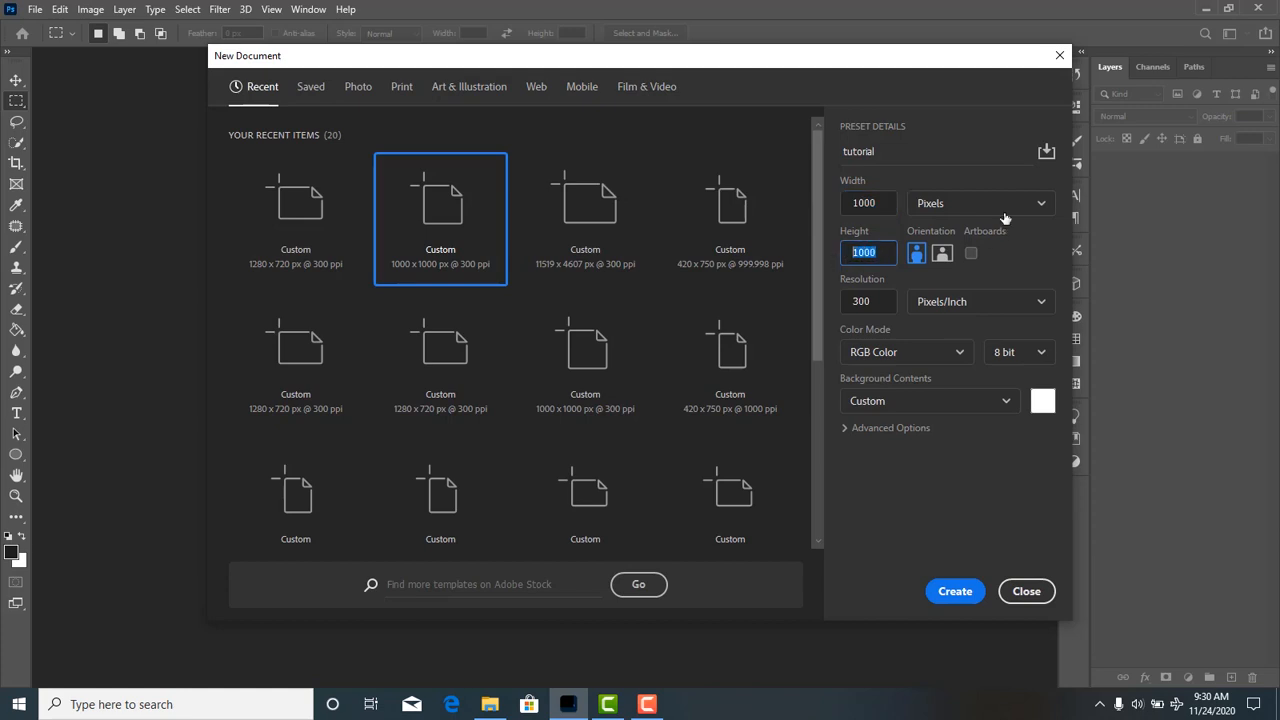
left_click(1010, 211)
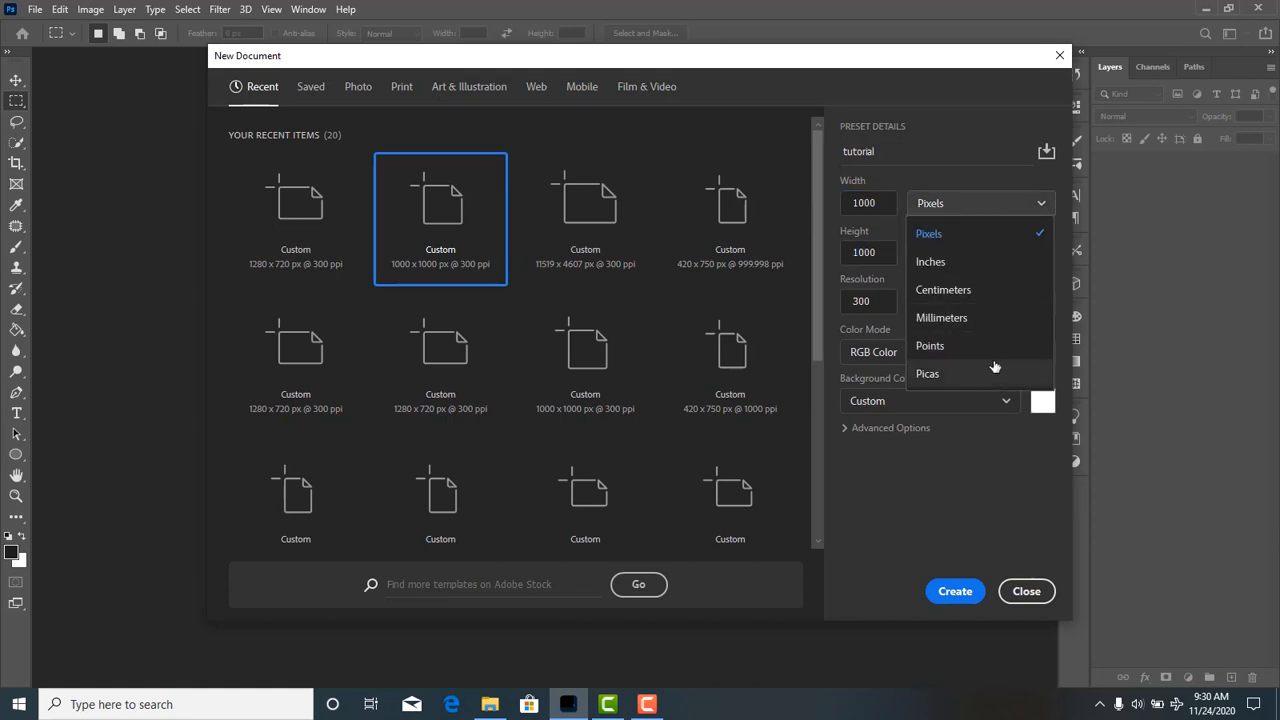
left_click(970, 240)
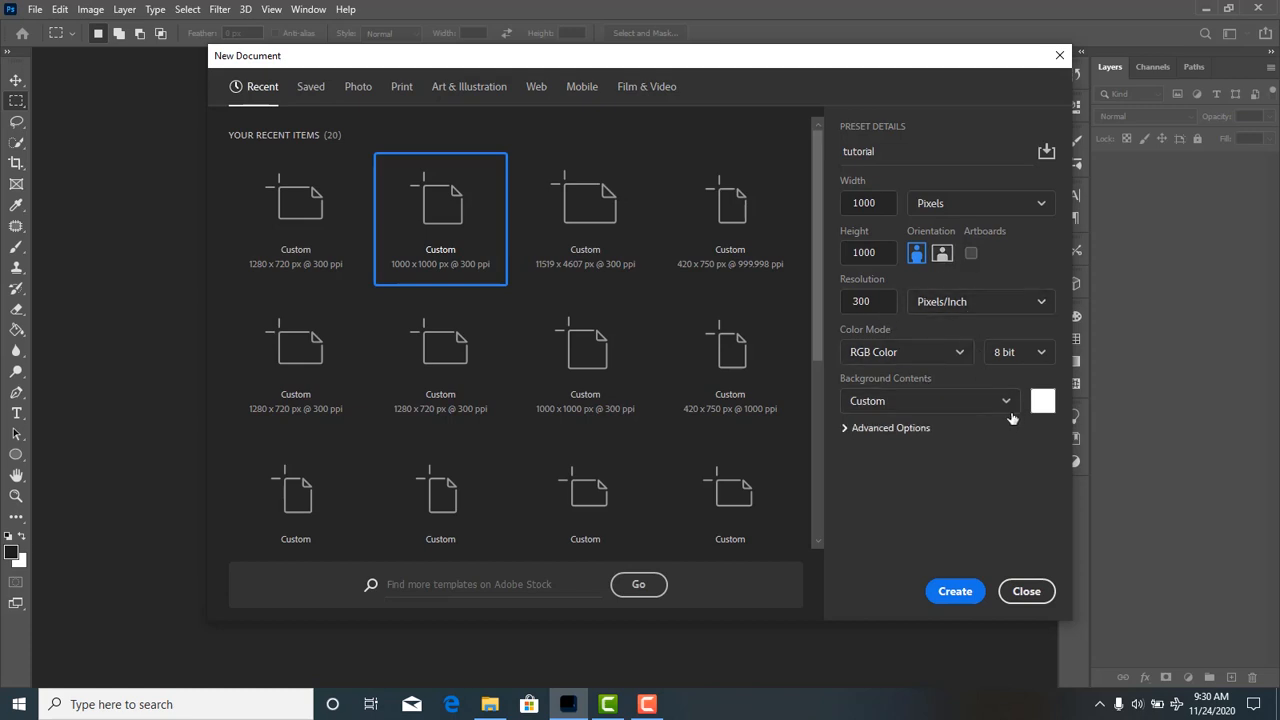
left_click(954, 591)
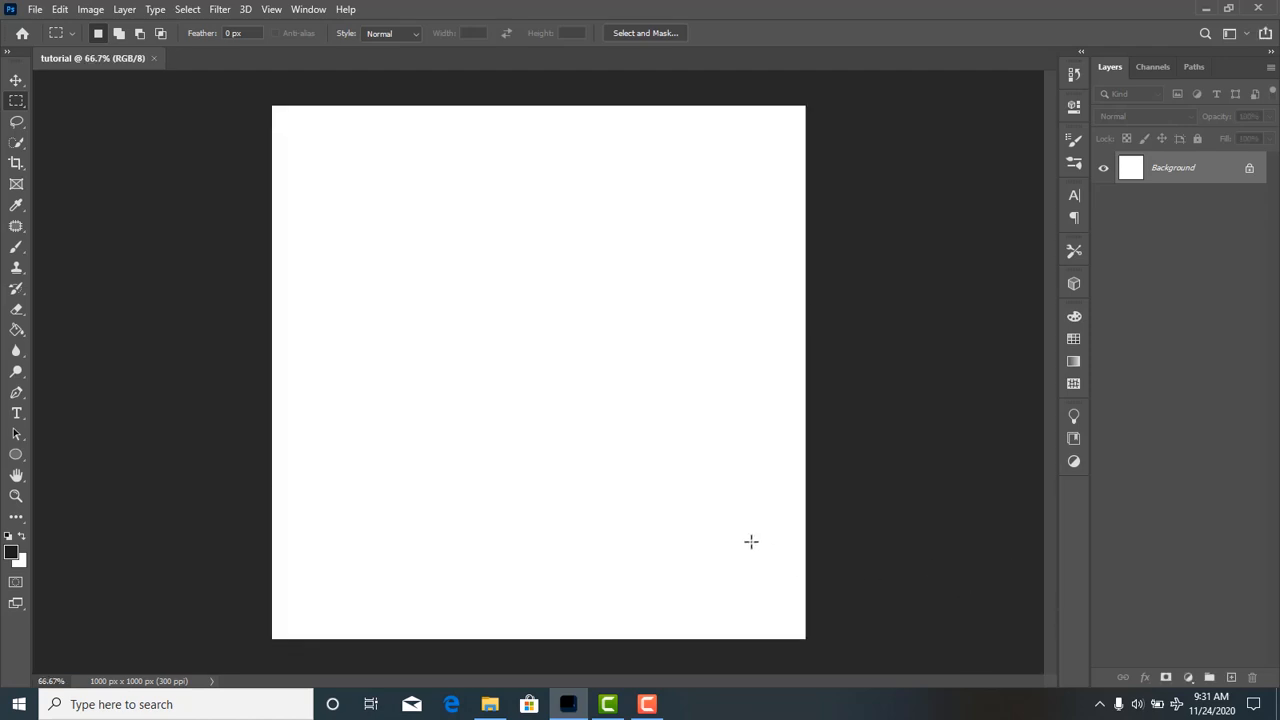
scroll(713, 531, "up", 4)
scroll(713, 531, "down", 4)
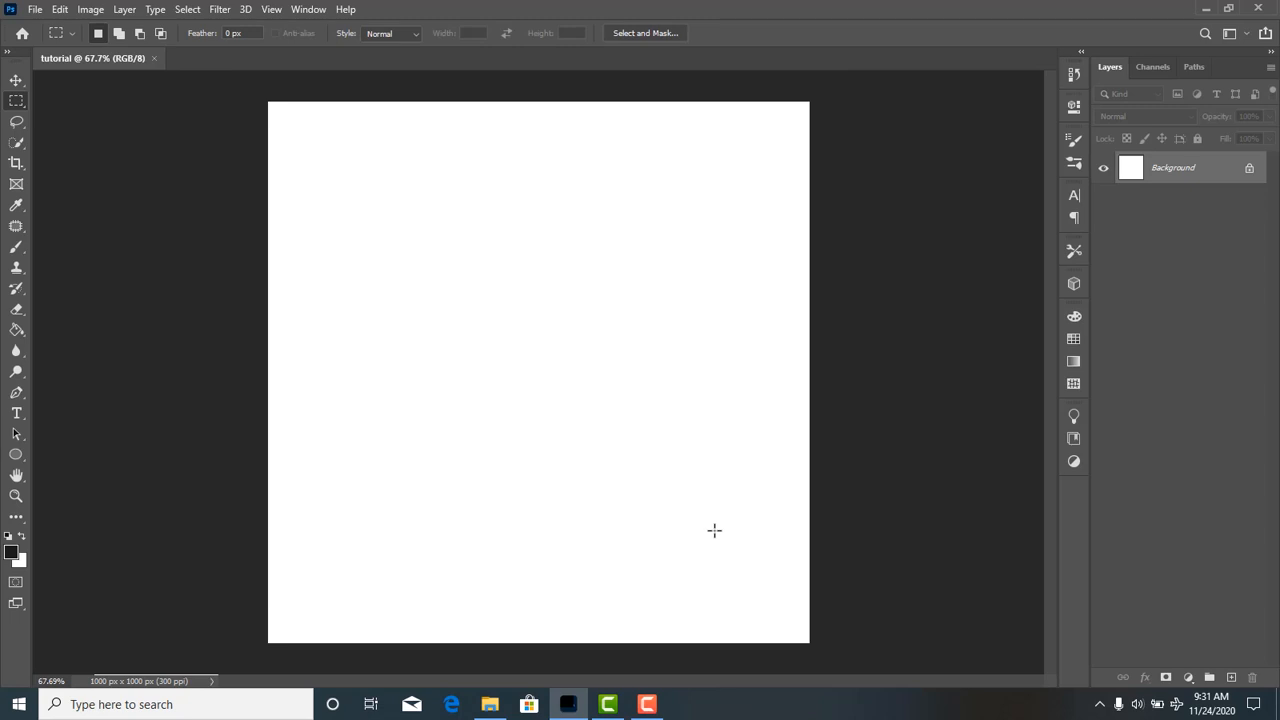
scroll(714, 530, "up", 1)
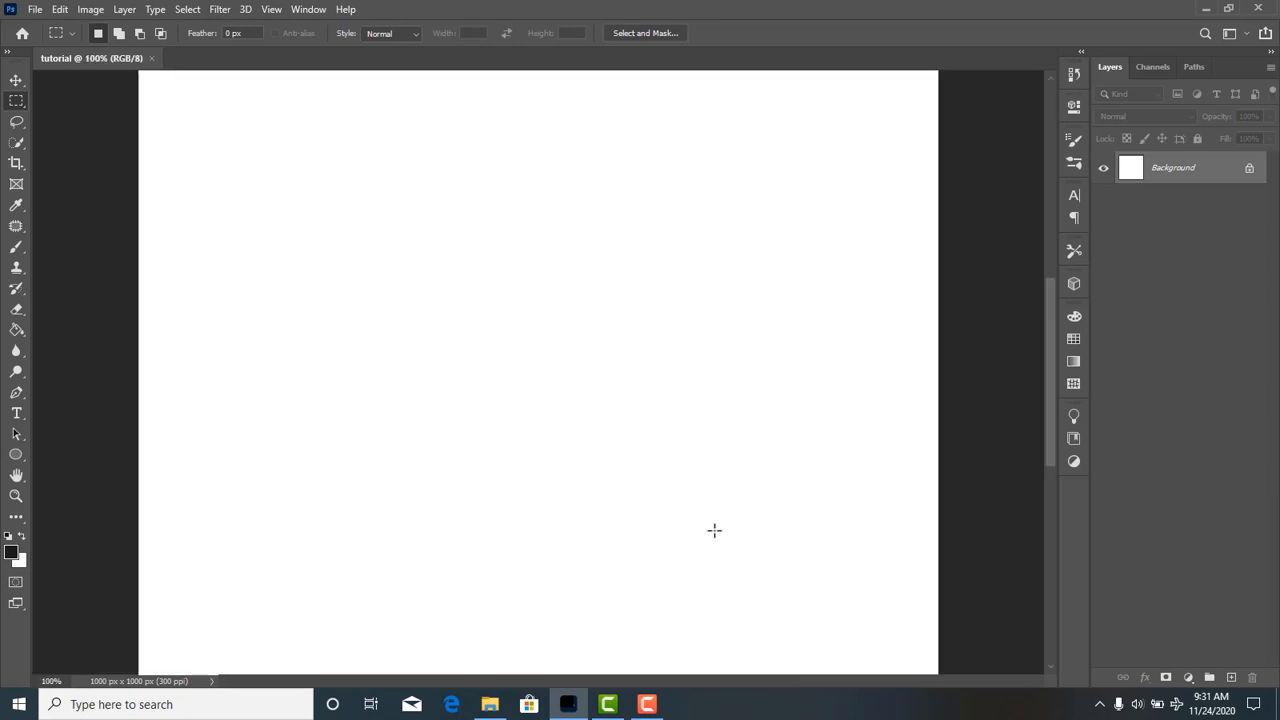
scroll(714, 530, "down", 1)
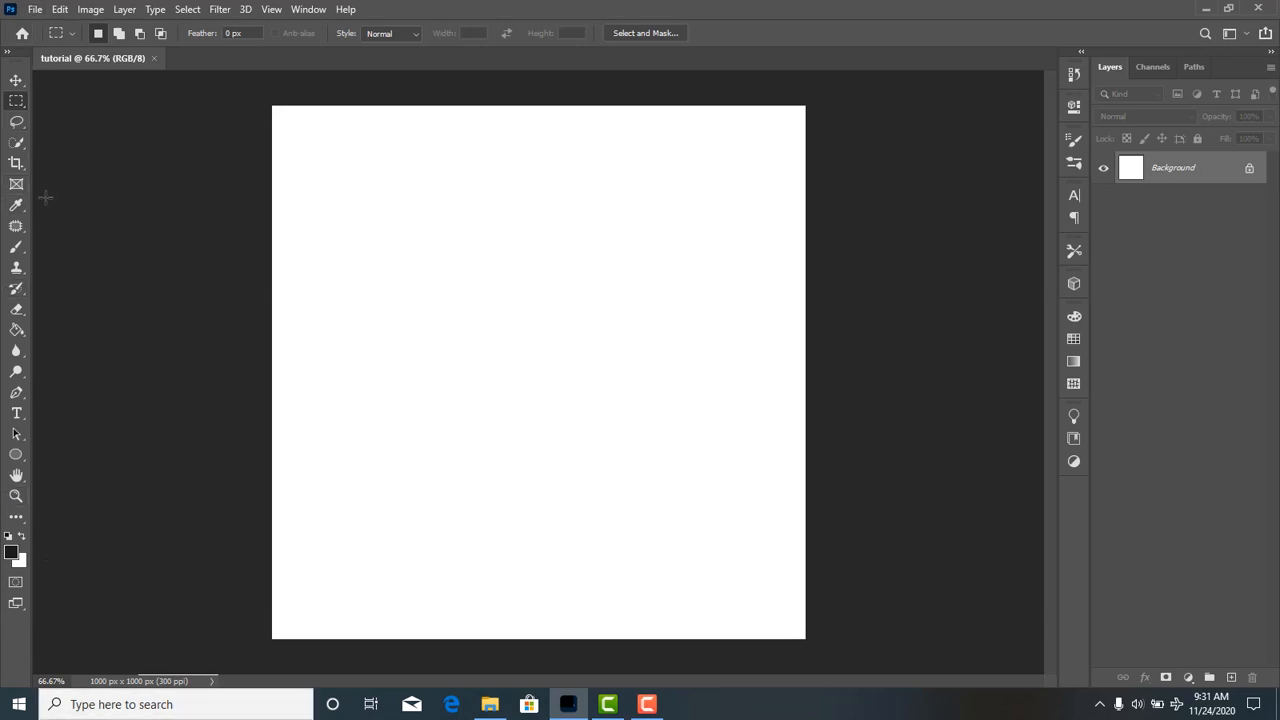
Try to move the locked Background layer with the Move tool, without converting it to a normal layer.
left_click(17, 81)
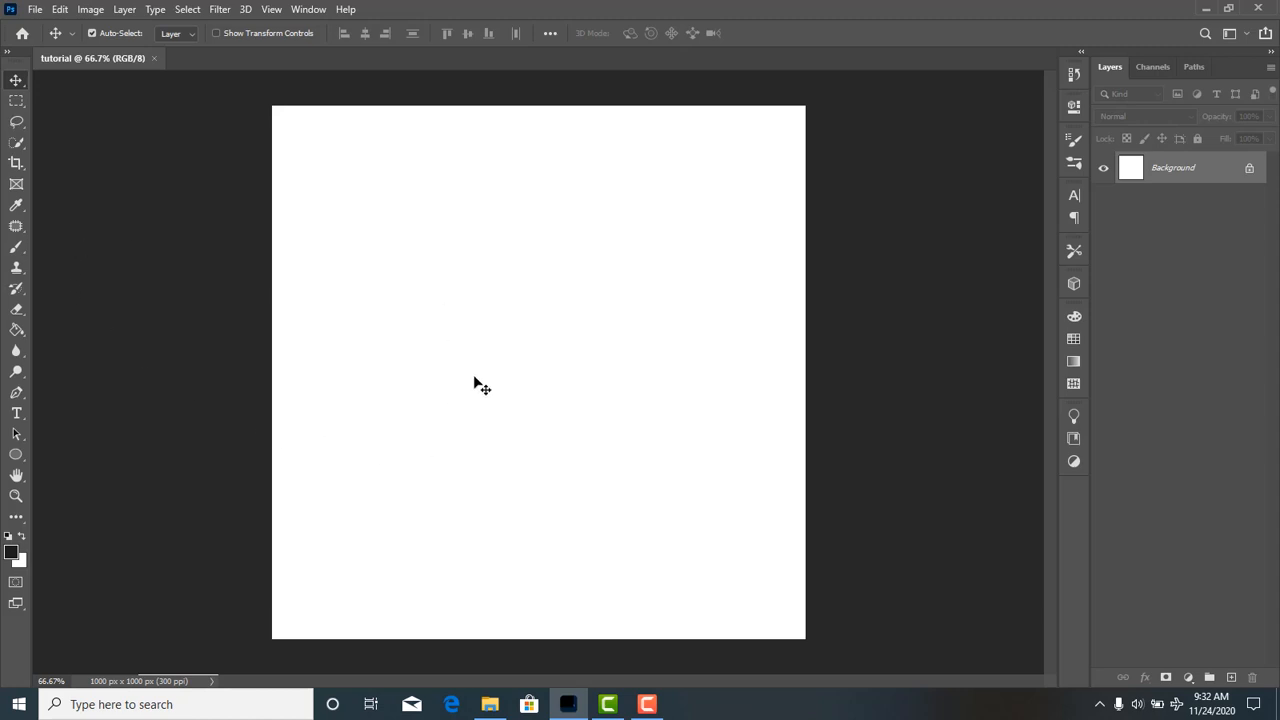
left_click_drag(476, 385, 703, 257)
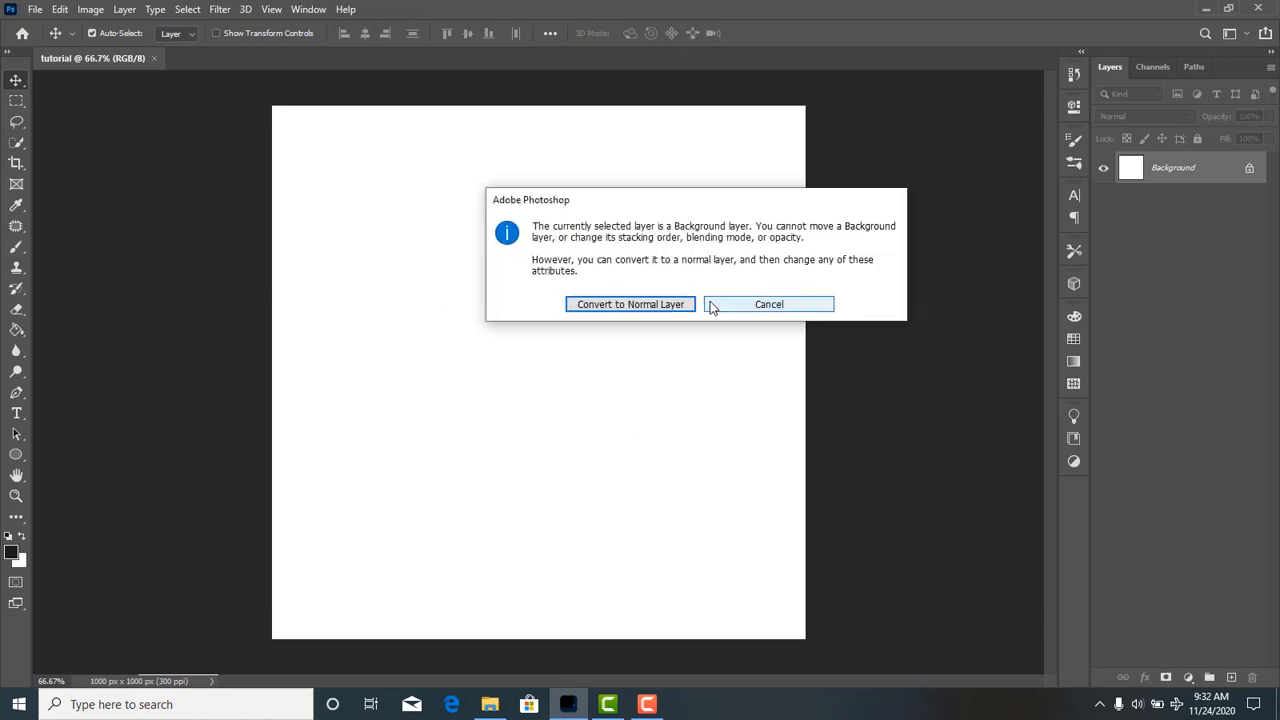
key("Escape")
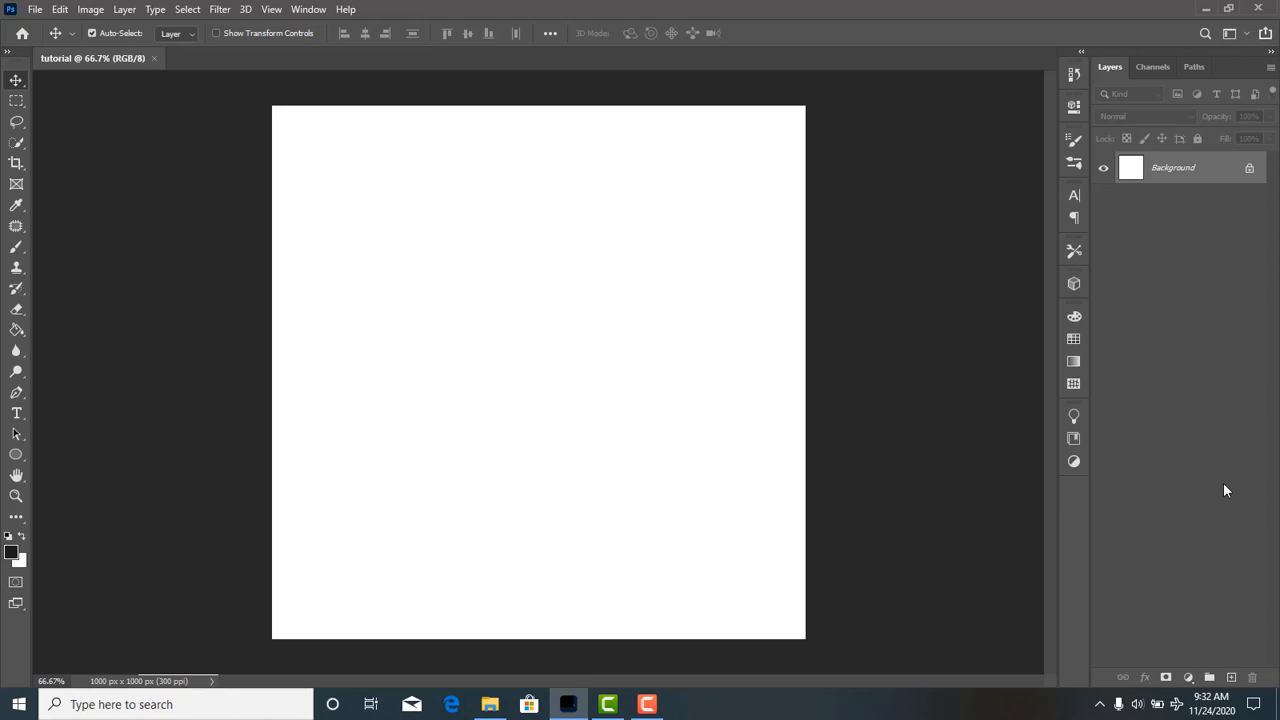
Hide the Layers panel and show it again.
left_click(307, 10)
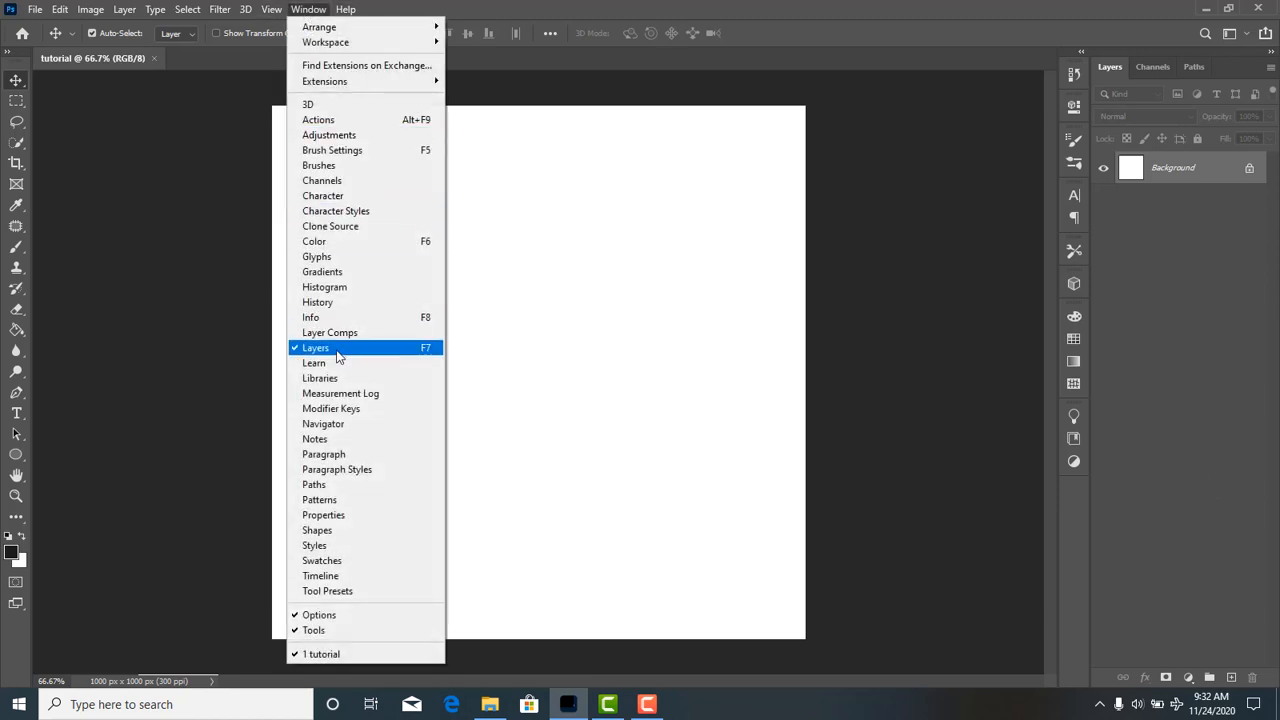
left_click(376, 352)
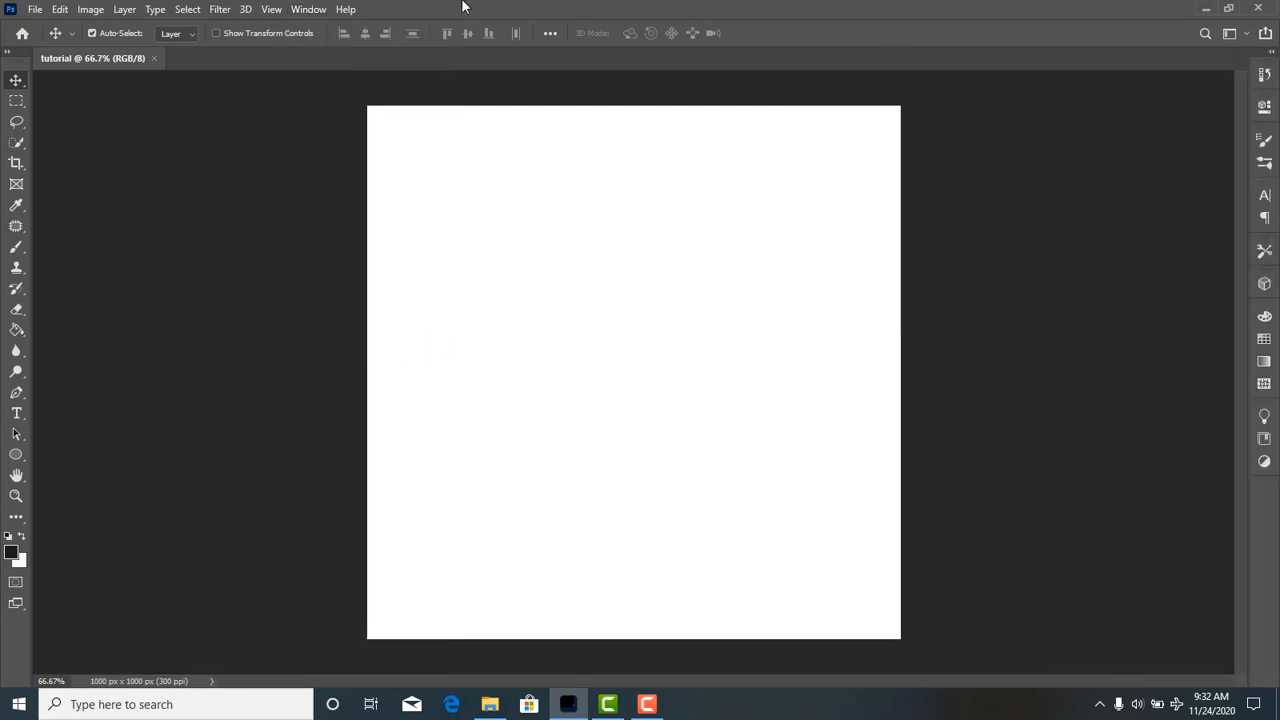
left_click(305, 10)
left_click(355, 352)
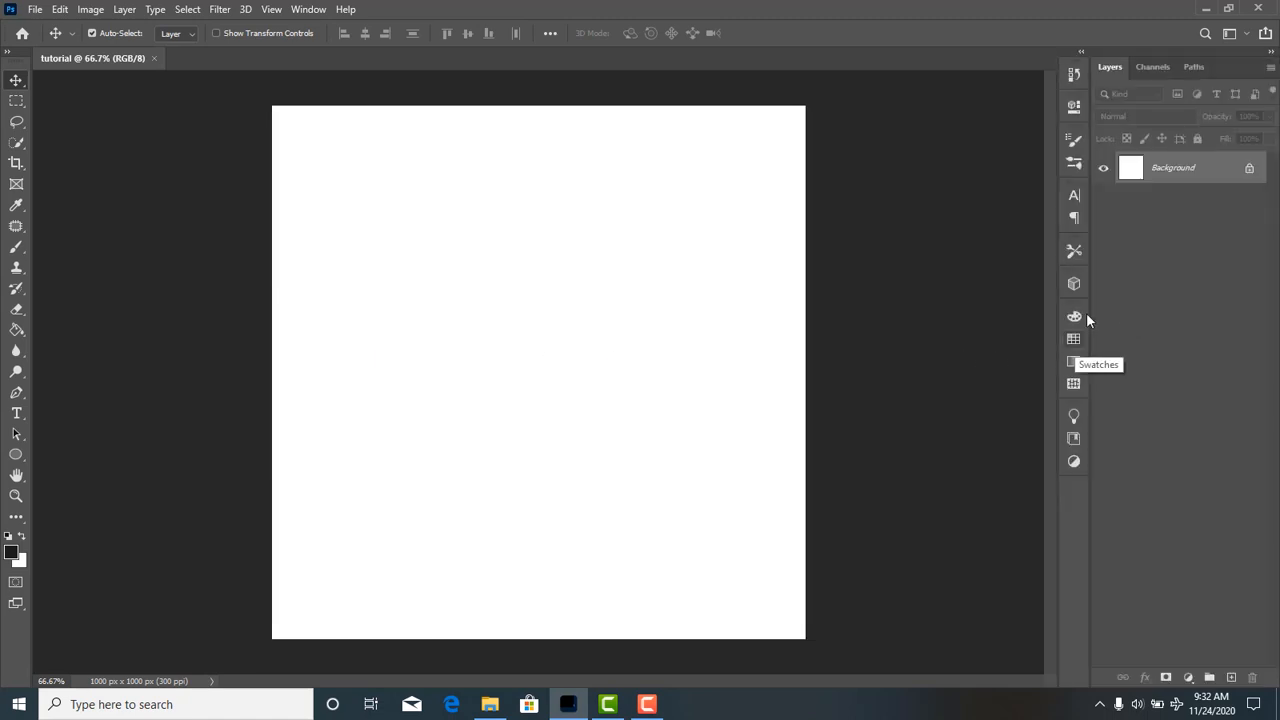
Unlock the Background layer and leave its layer style settings unchanged.
left_click(1250, 170)
double_click(1128, 229)
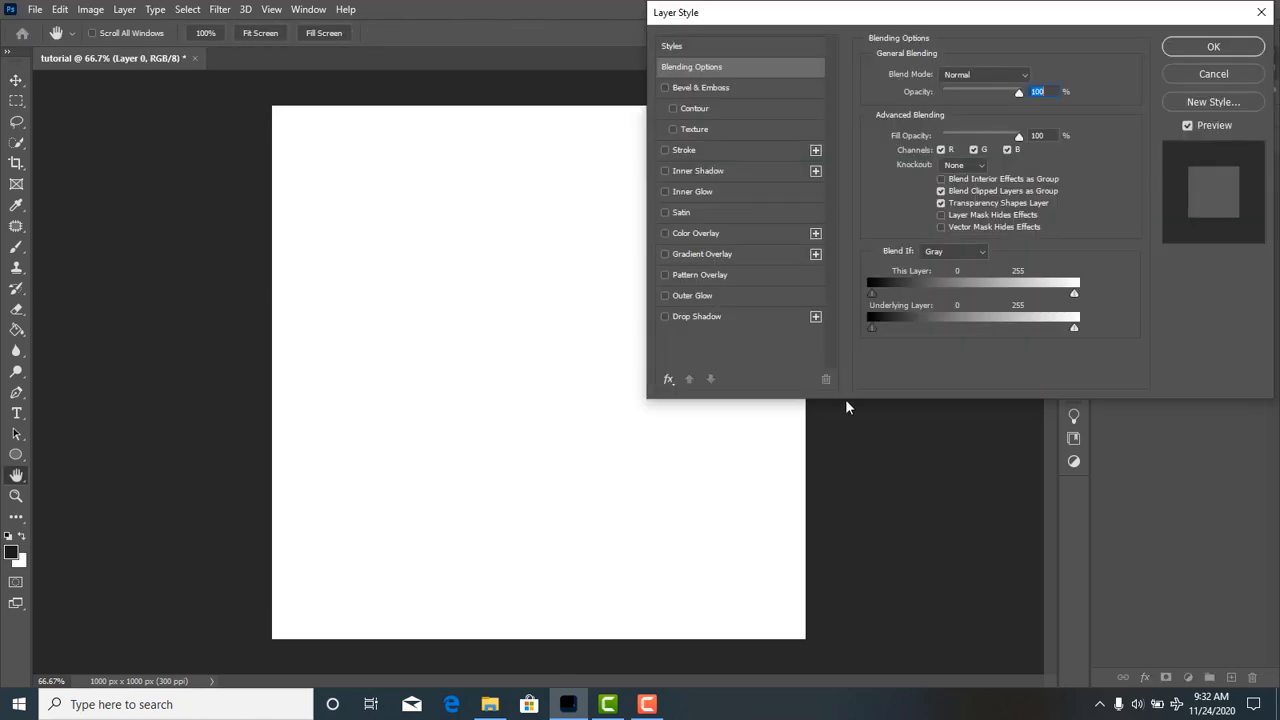
left_click(1261, 13)
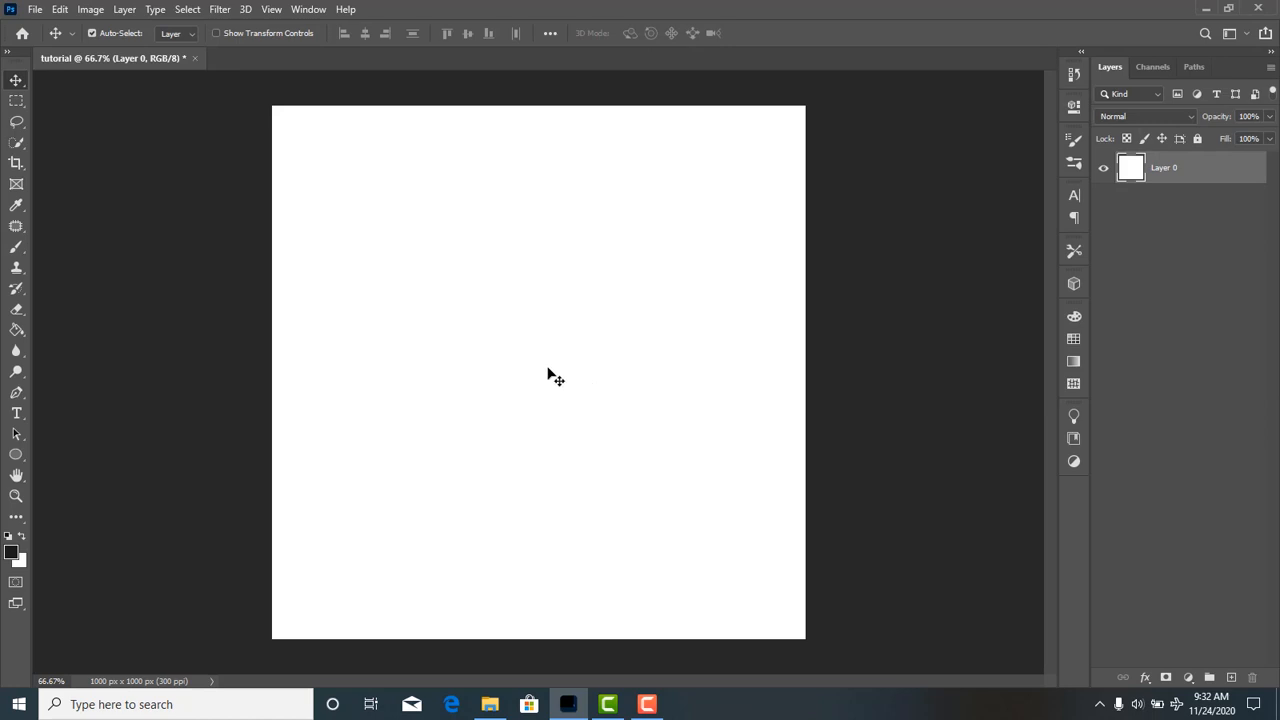
Move the unlocked white layer toward the lower-left corner of the canvas and undo the move.
left_click_drag(563, 300, 530, 402)
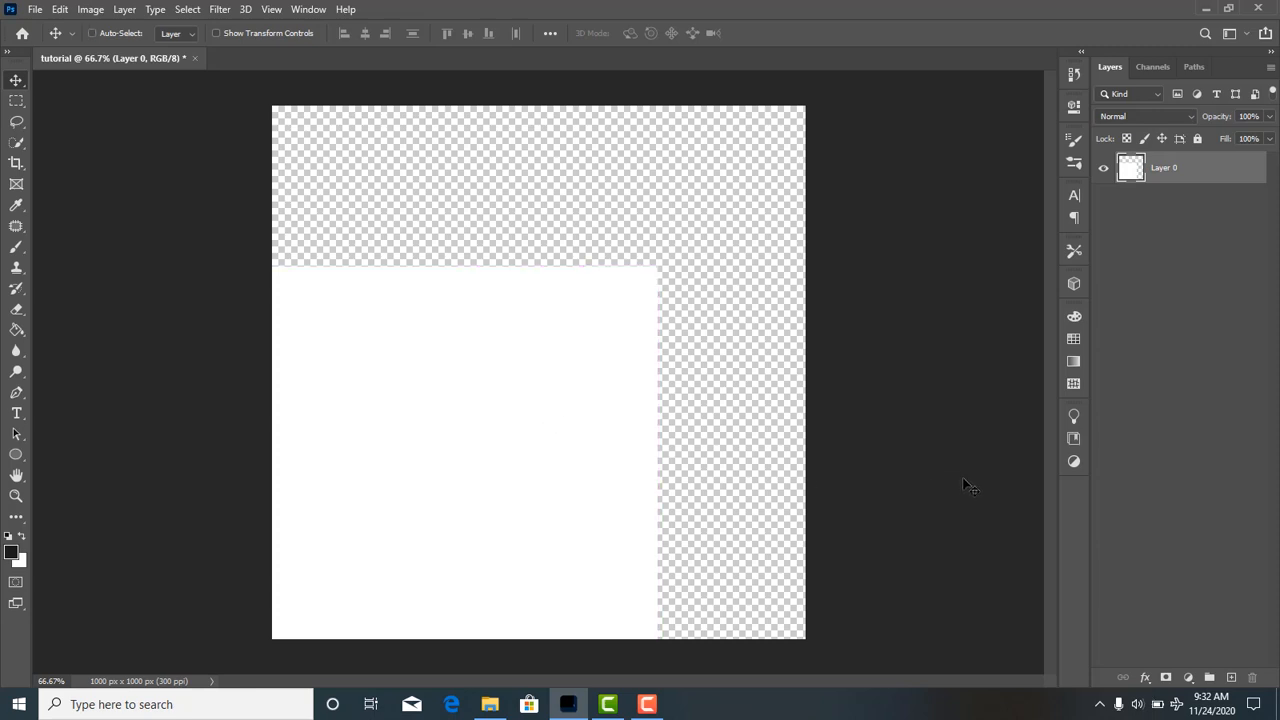
key("ctrl+z")
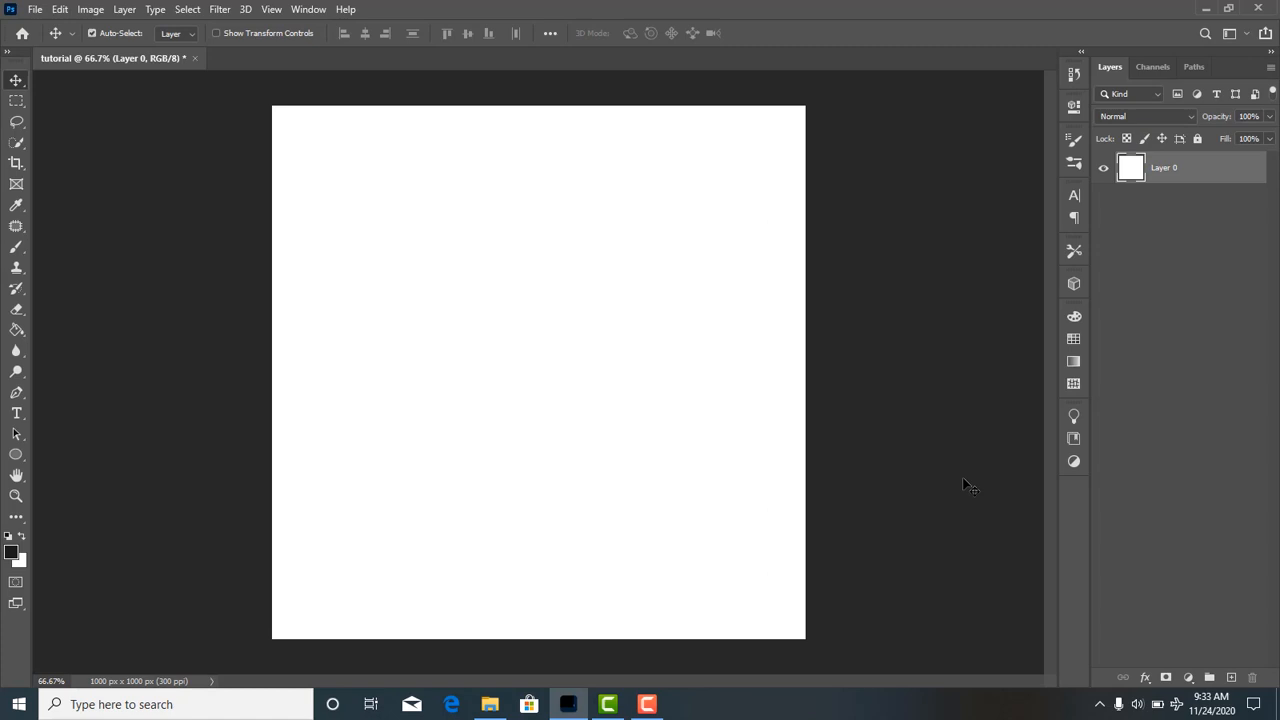
left_click(62, 9)
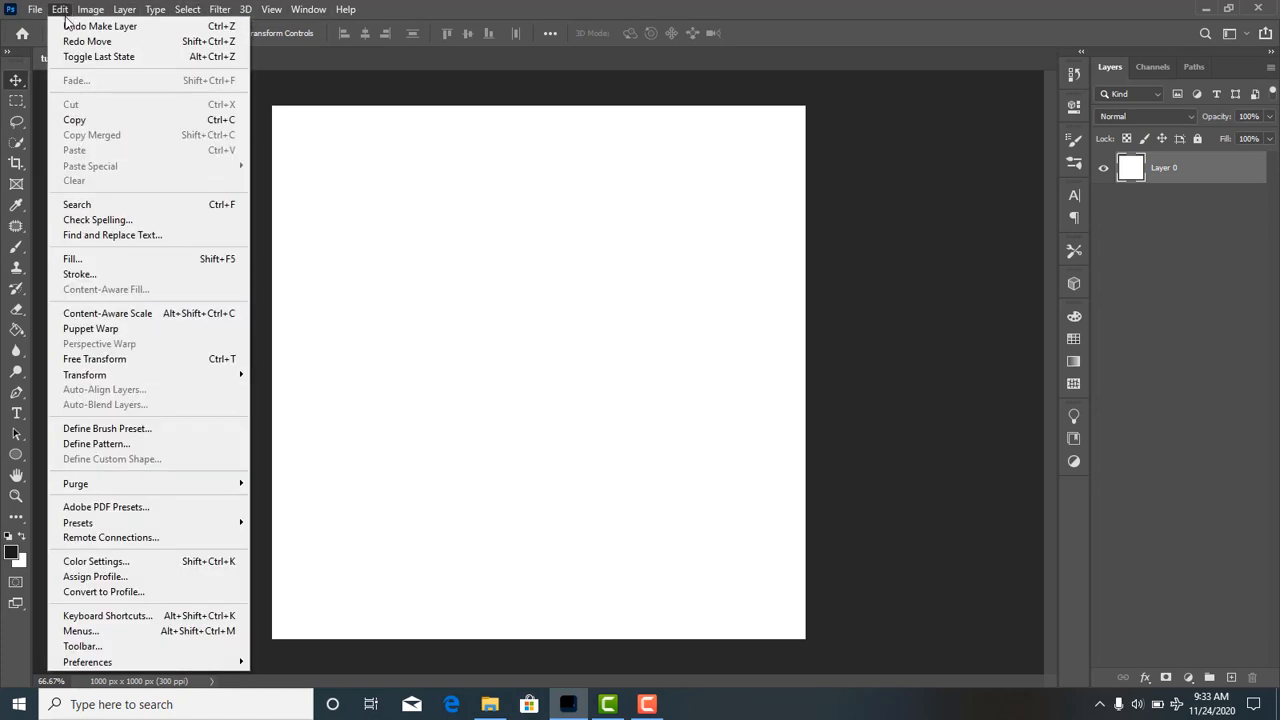
left_click(597, 220)
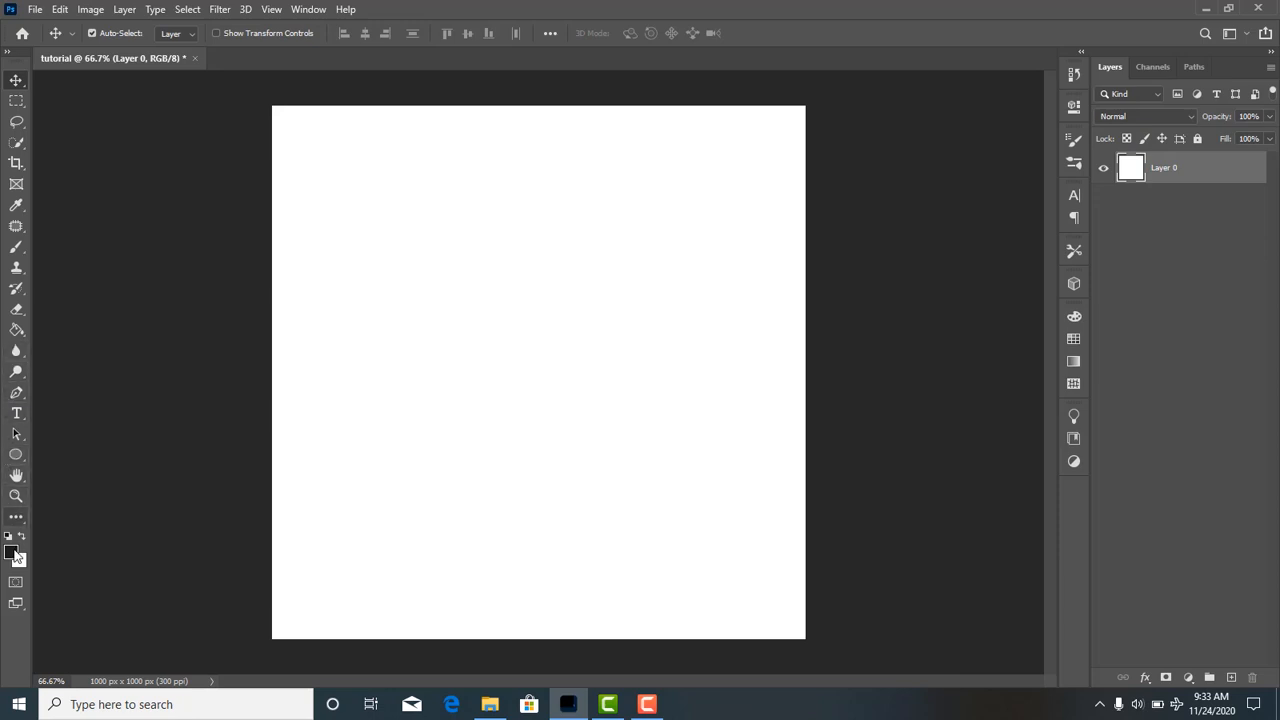
Draw a dark filled rectangle about 608 by 424 px in the upper middle of the canvas with the Rectangle tool.
left_click(15, 455)
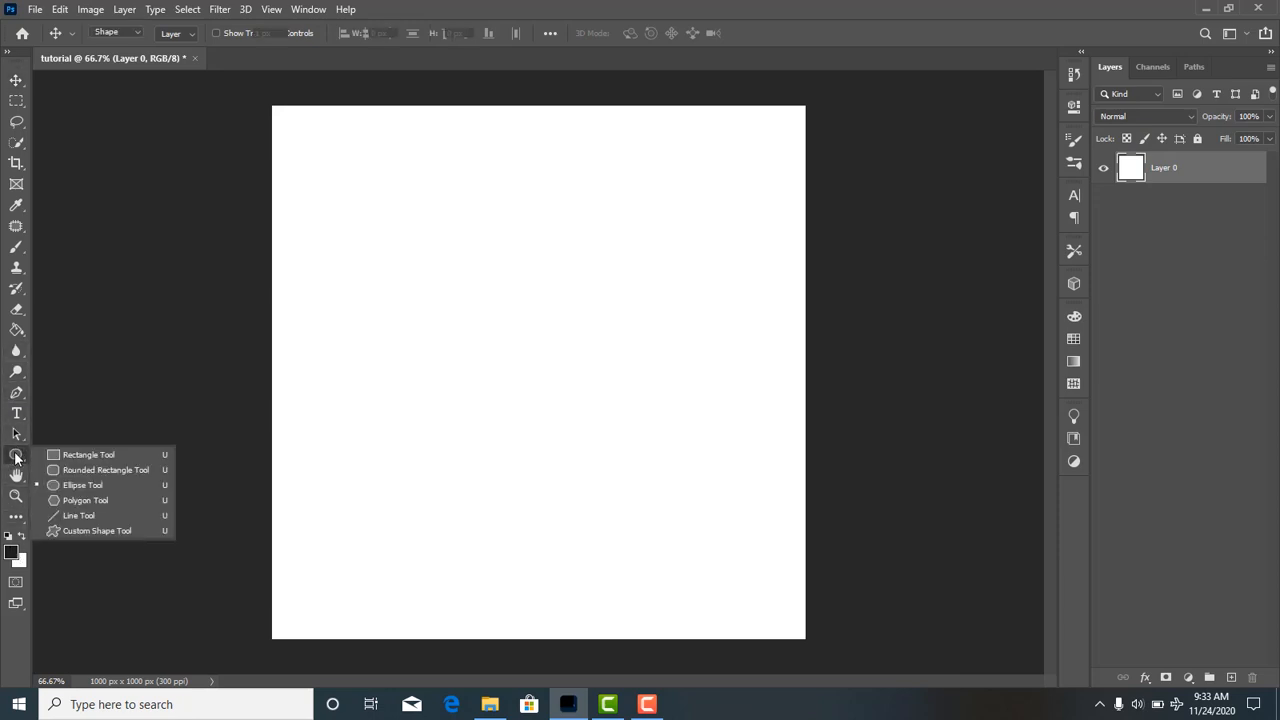
left_click(81, 457)
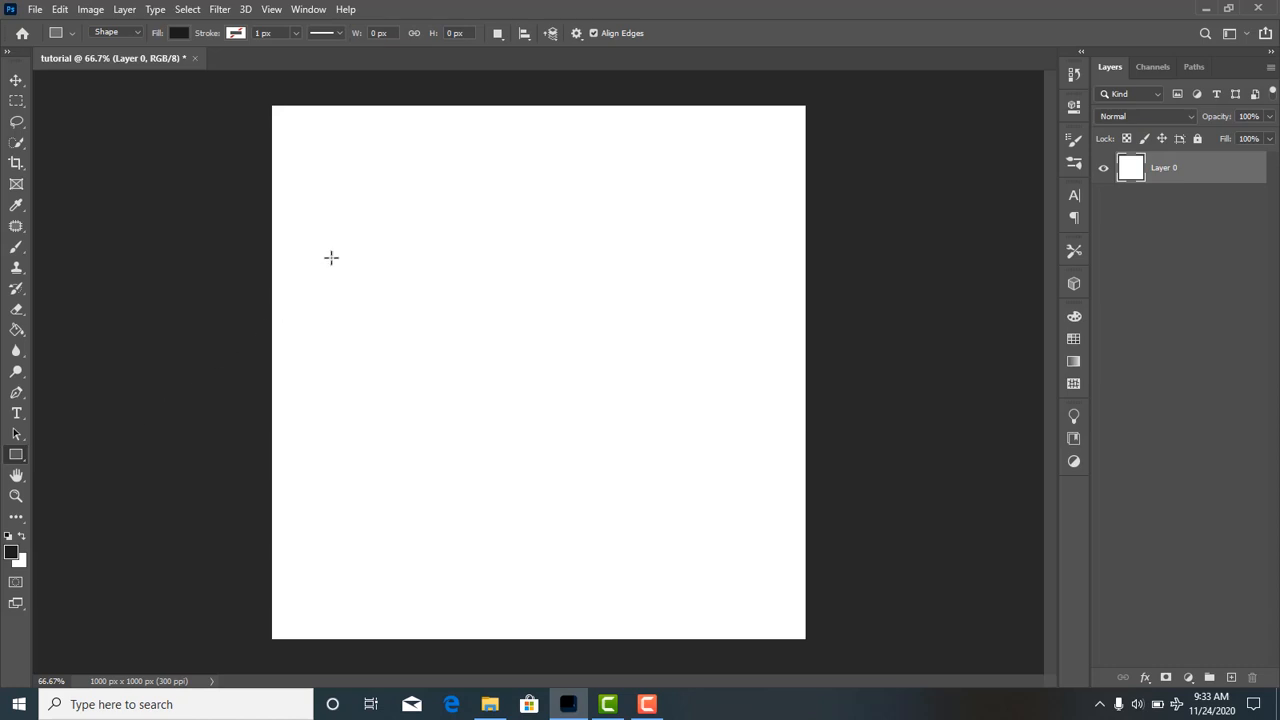
left_click_drag(365, 206, 690, 432)
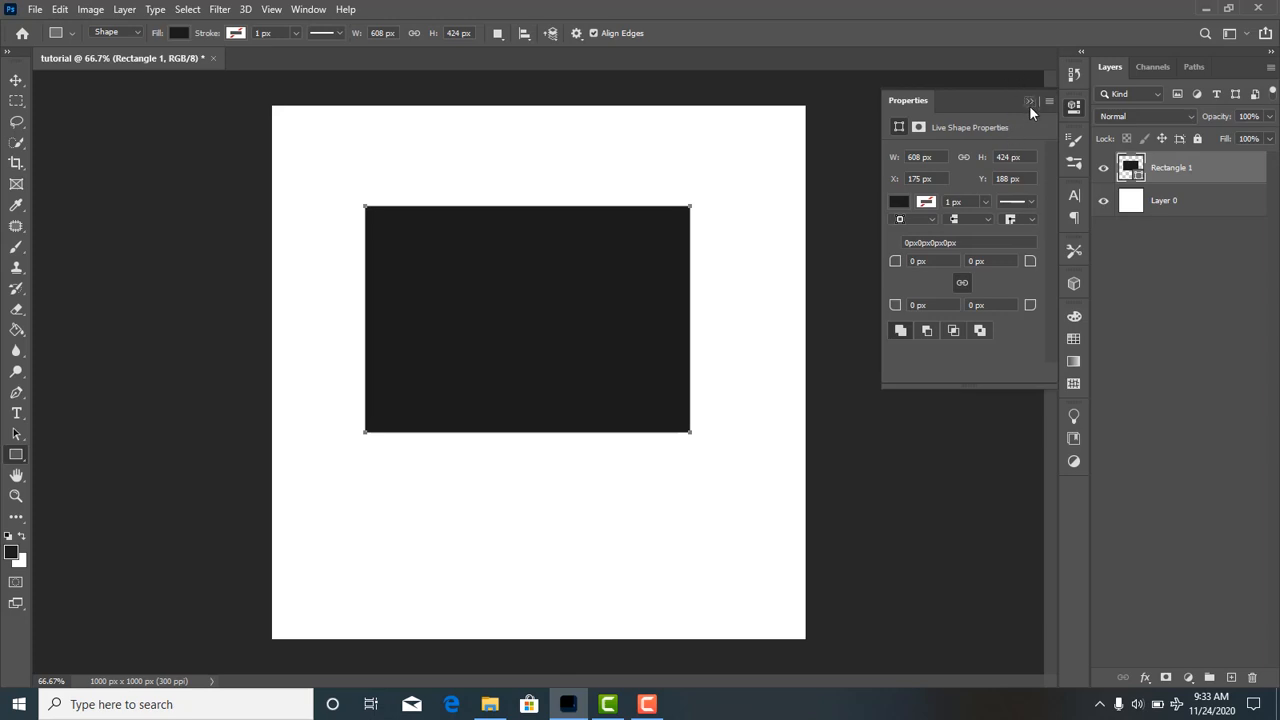
left_click(1030, 105)
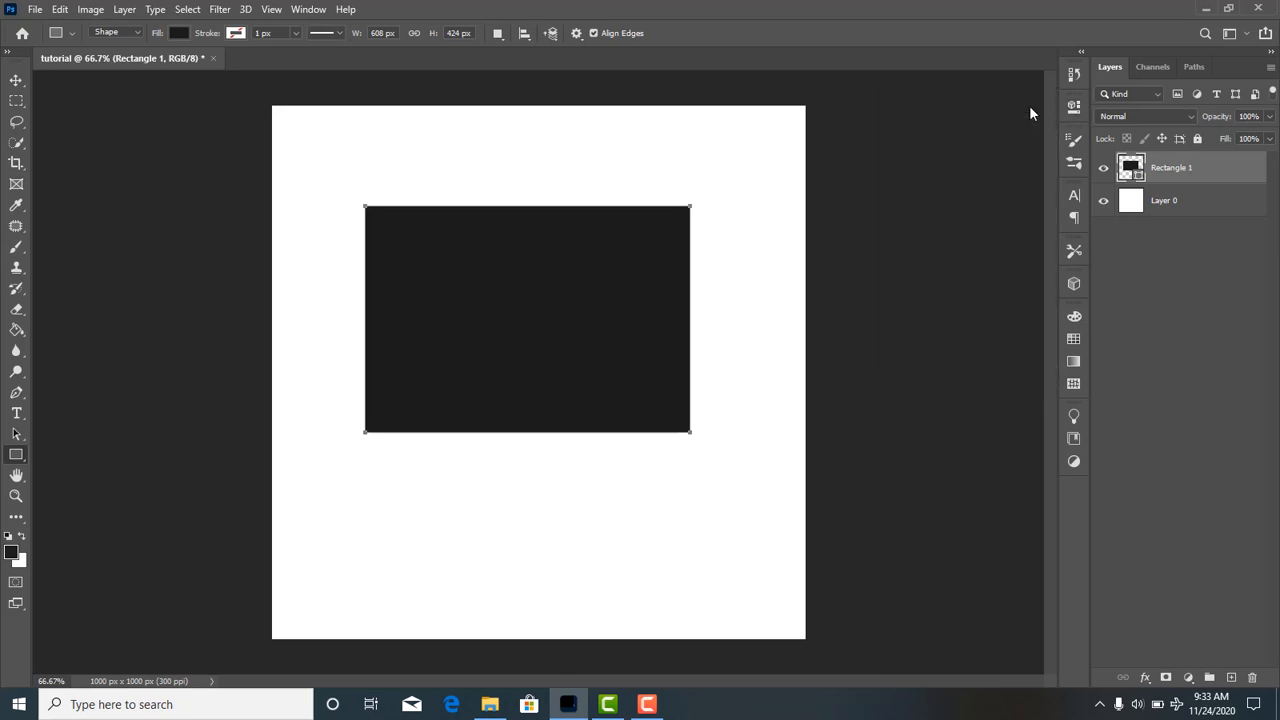
Select the rectangle directly on the canvas and move it slightly right and down with the Move tool.
left_click(16, 80)
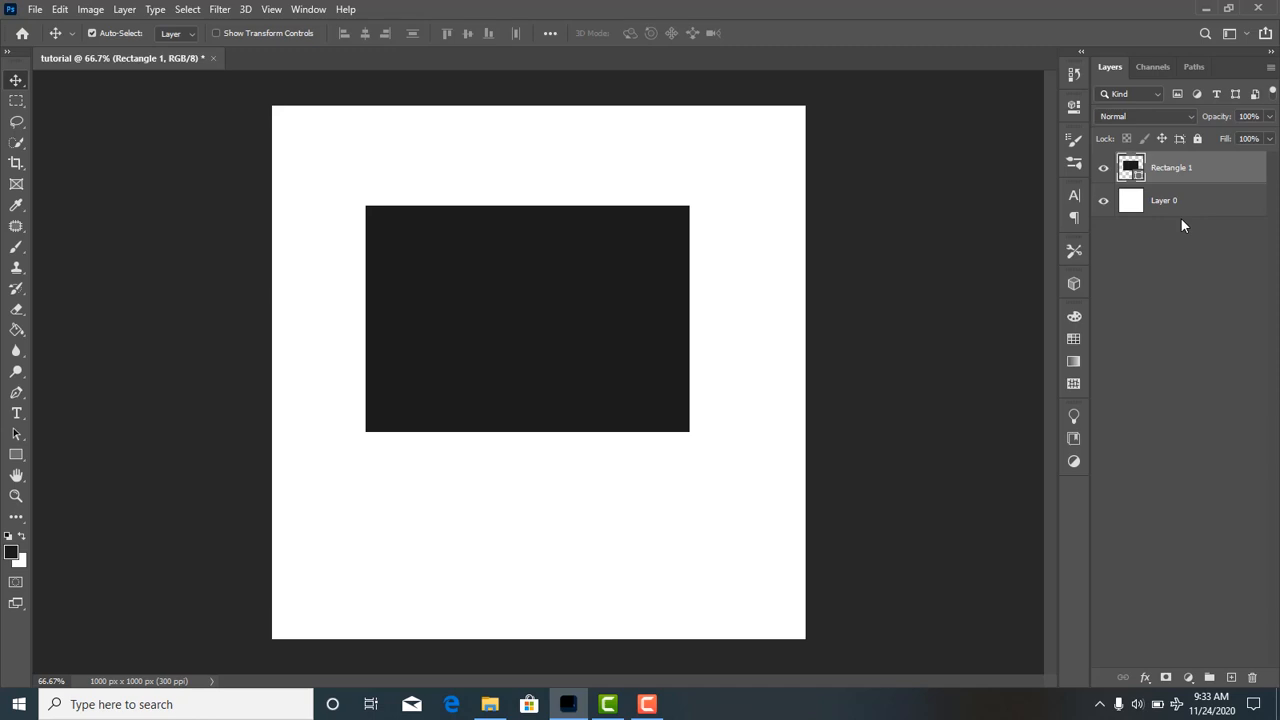
left_click(1180, 204)
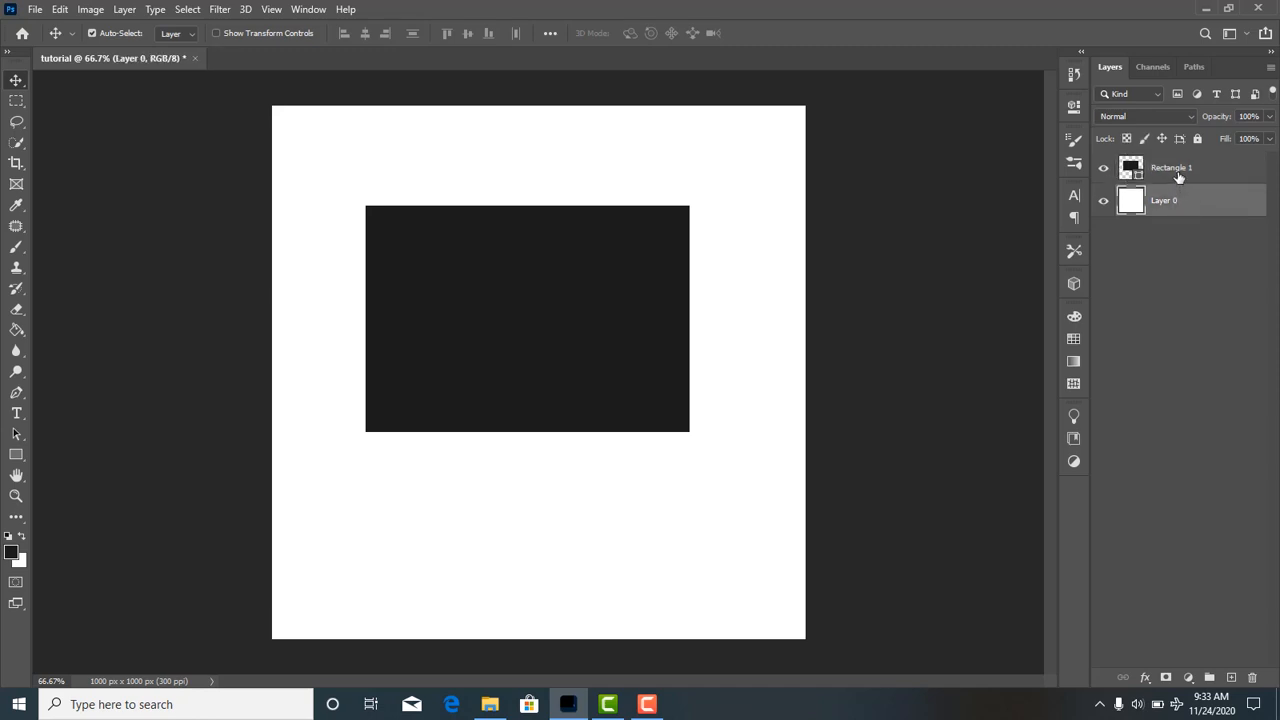
left_click(585, 290)
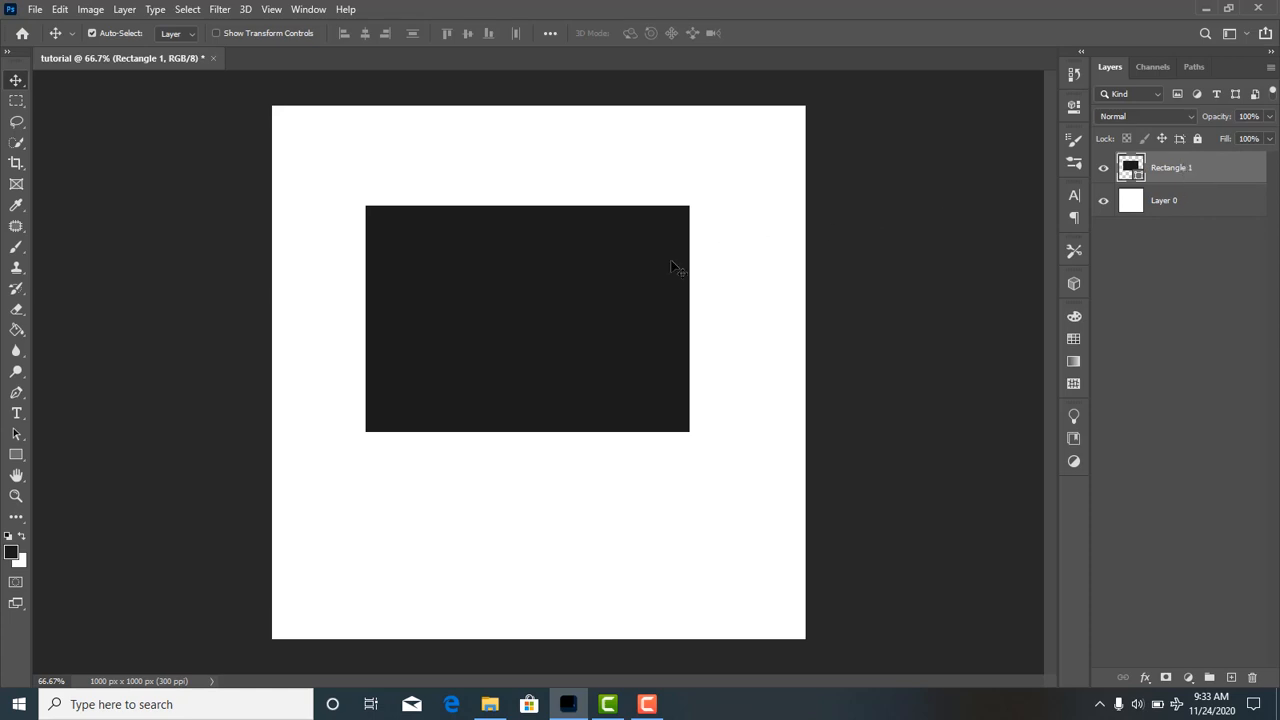
left_click_drag(675, 267, 497, 306)
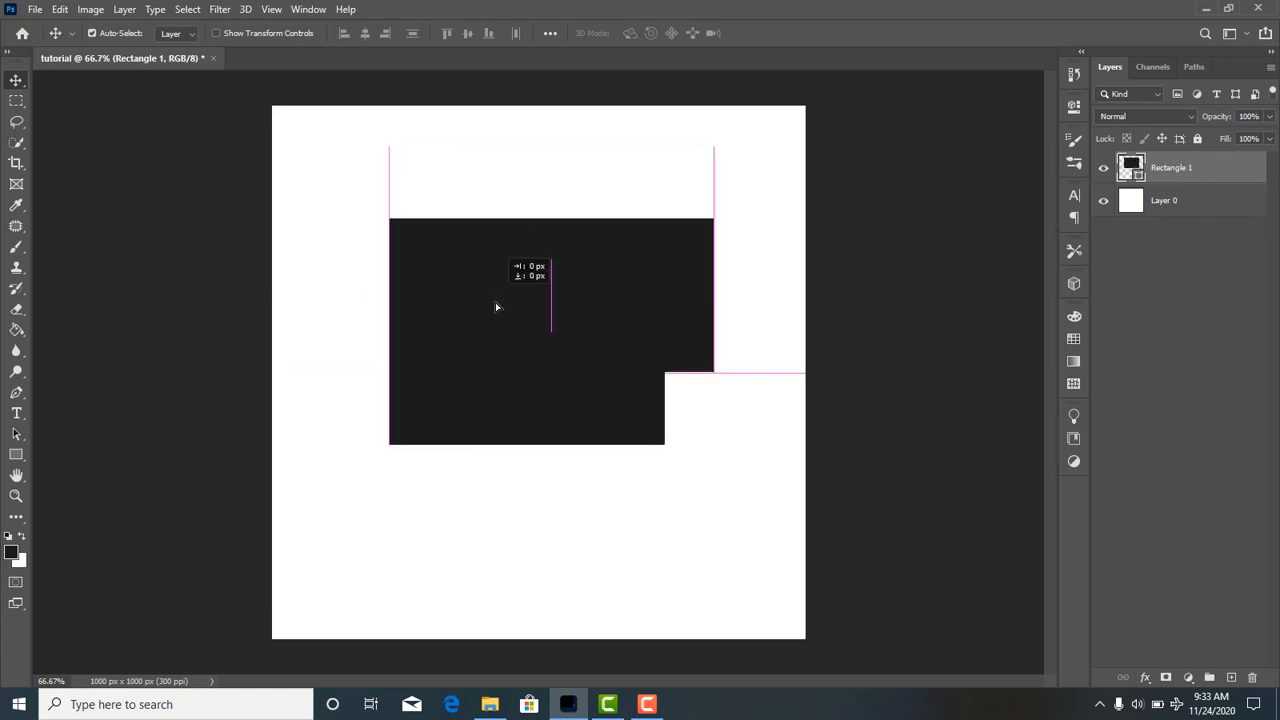
Hide the white Layer 0 beneath the rectangle.
left_click(1104, 202)
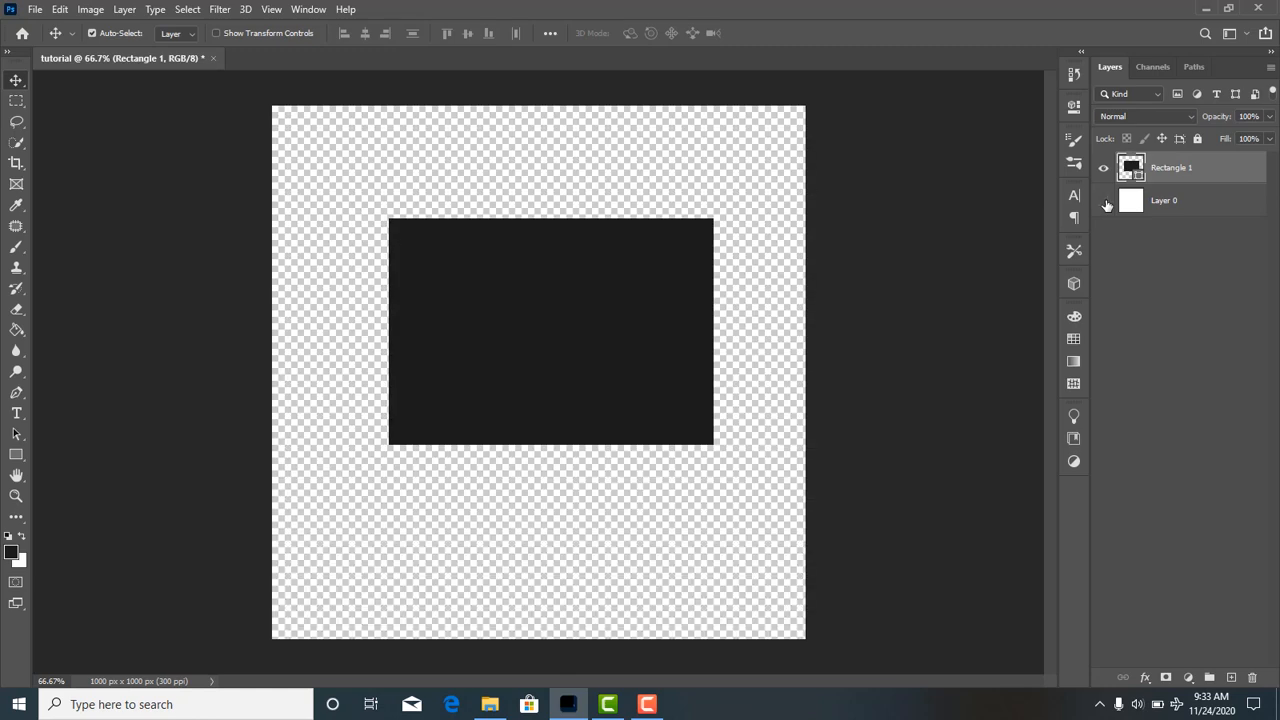
Move the rectangle down and slightly left on the canvas, and make the white Layer 0 visible again.
left_click(1103, 170)
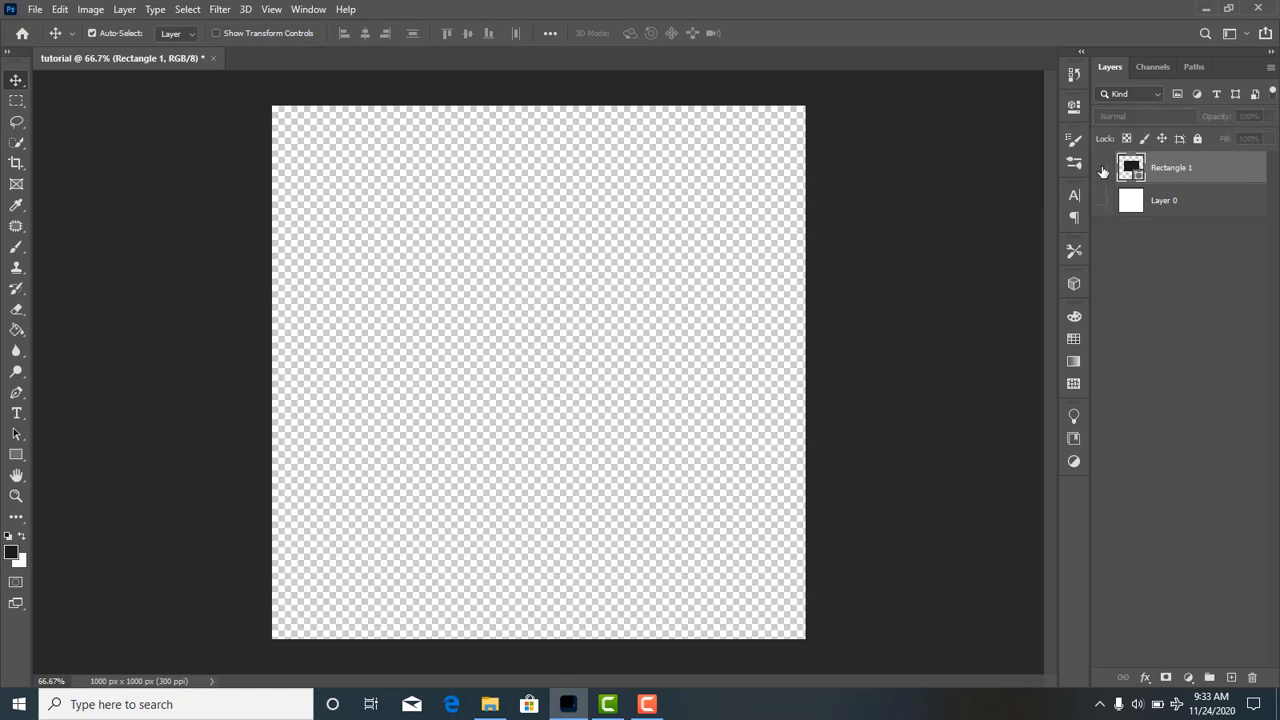
left_click(1103, 170)
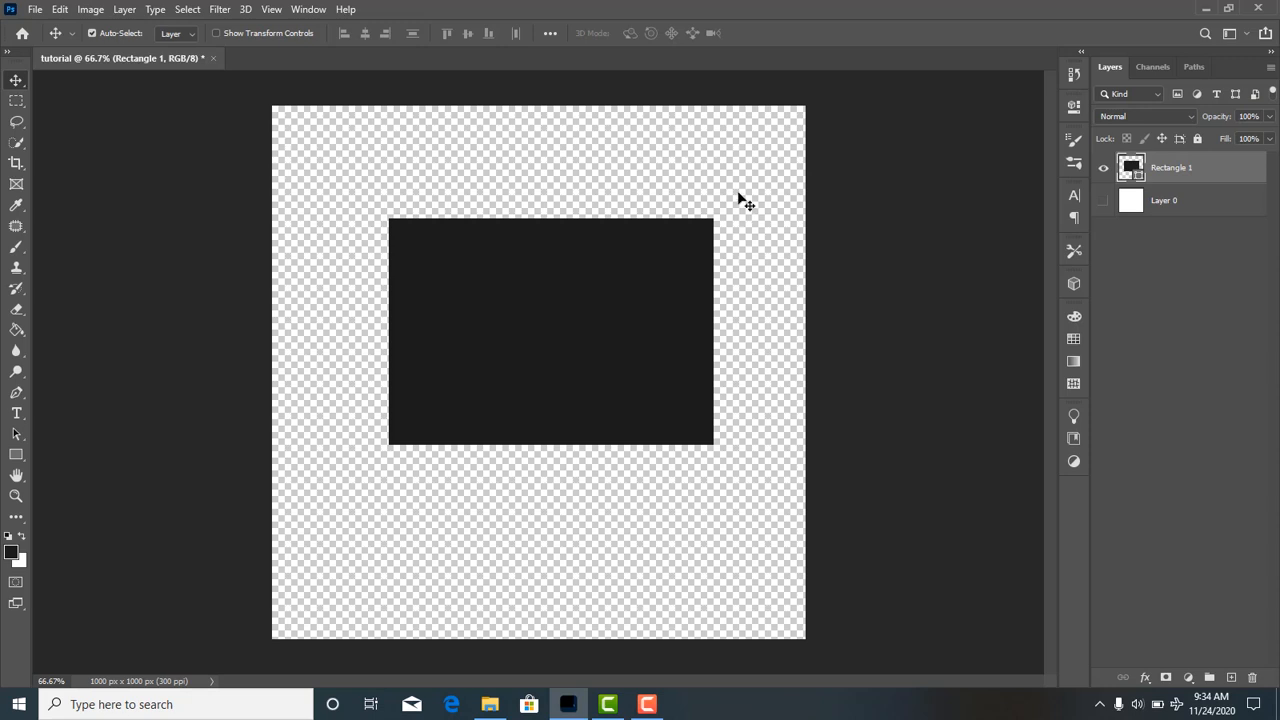
left_click_drag(581, 298, 570, 329)
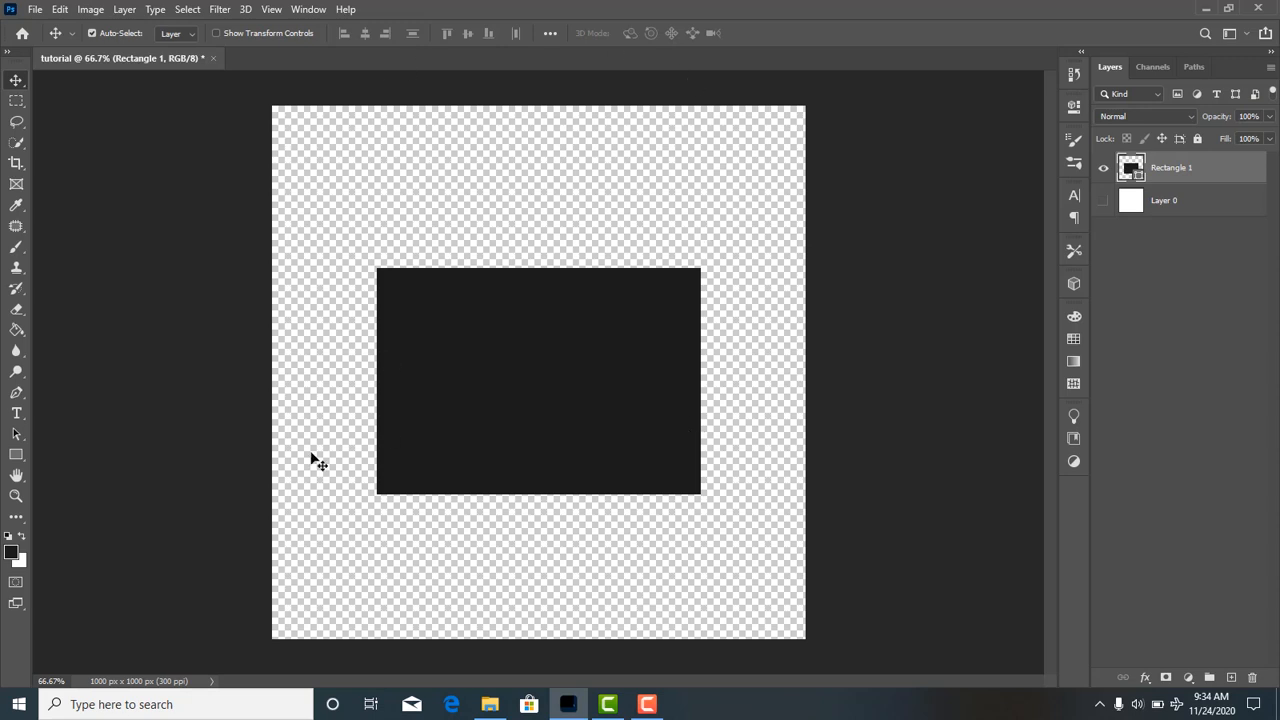
left_click(1103, 201)
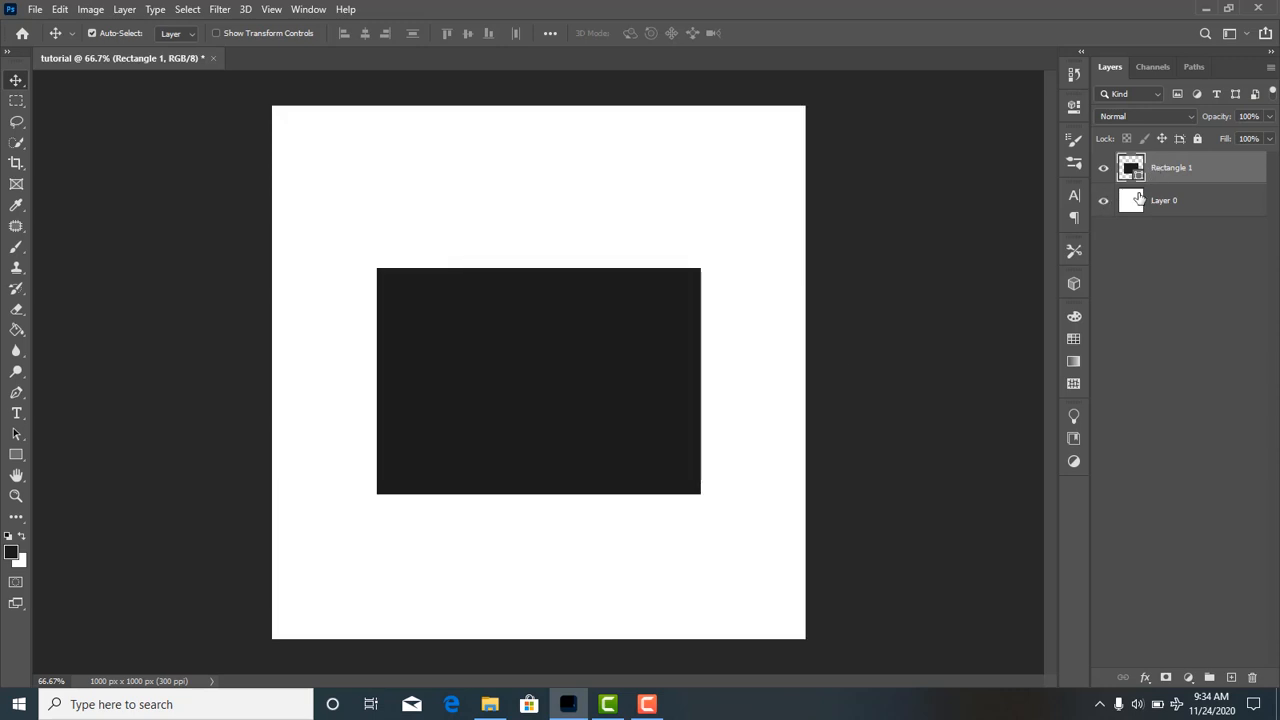
Fully lock Layer 0, leaving Rectangle 1 unlocked, and move the rectangle slightly up to the center of the canvas.
left_click(1197, 139)
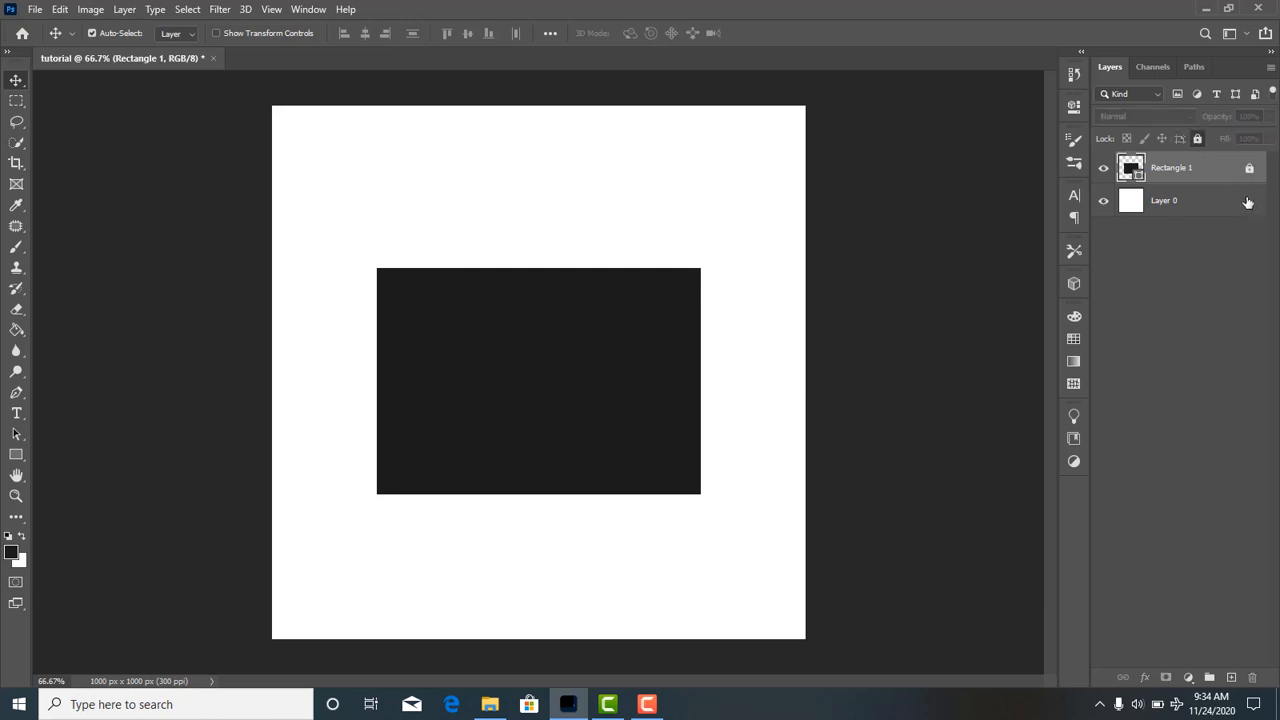
left_click(1197, 139)
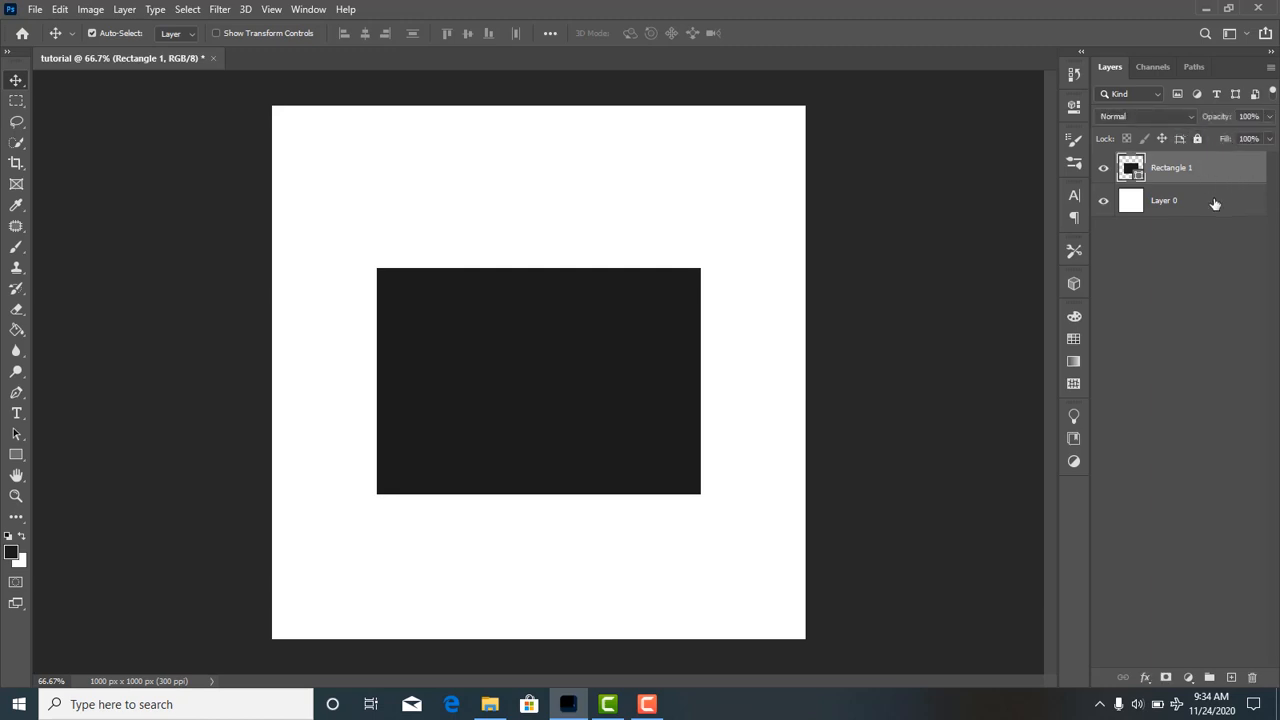
left_click(1213, 198)
left_click(1197, 140)
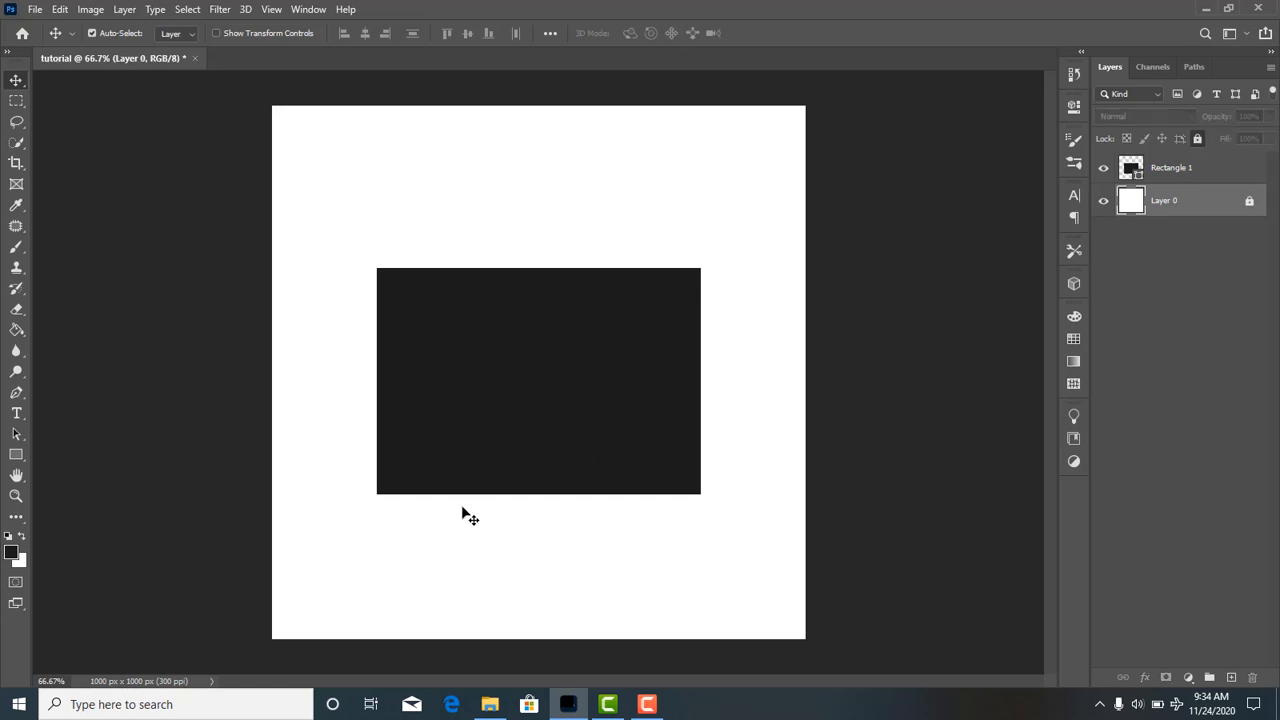
mouse_move(575, 405)
left_mouse_down()
mouse_move(697, 337)
mouse_move(583, 394)
left_mouse_up()
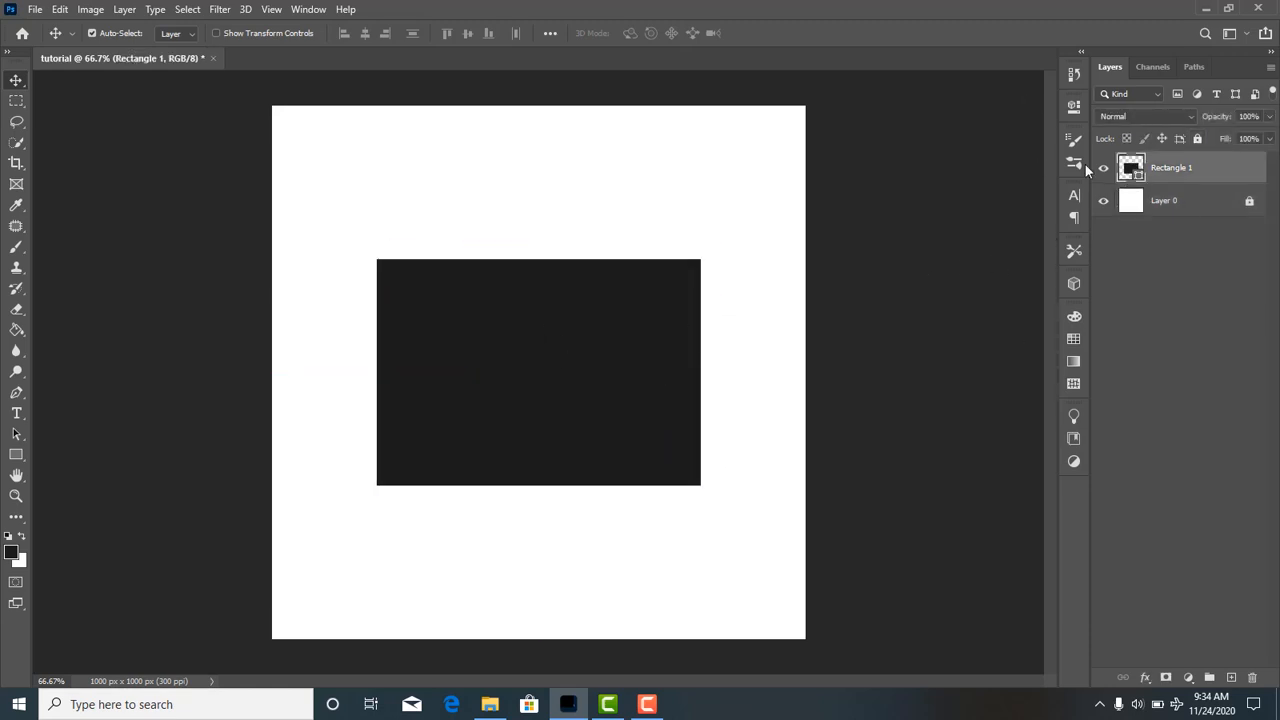
Look through the collapsed Paragraph, 3D and Color panels, and collapse them again.
left_click(1075, 217)
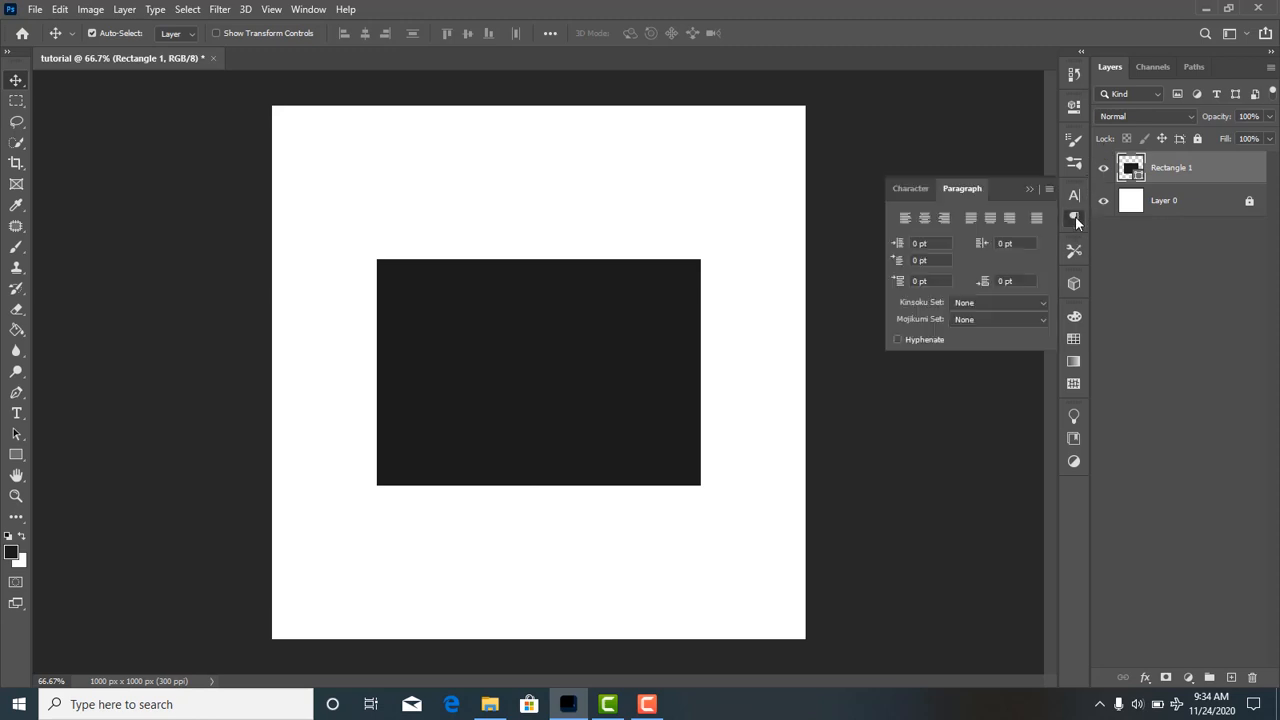
left_click(1073, 284)
left_click(1074, 316)
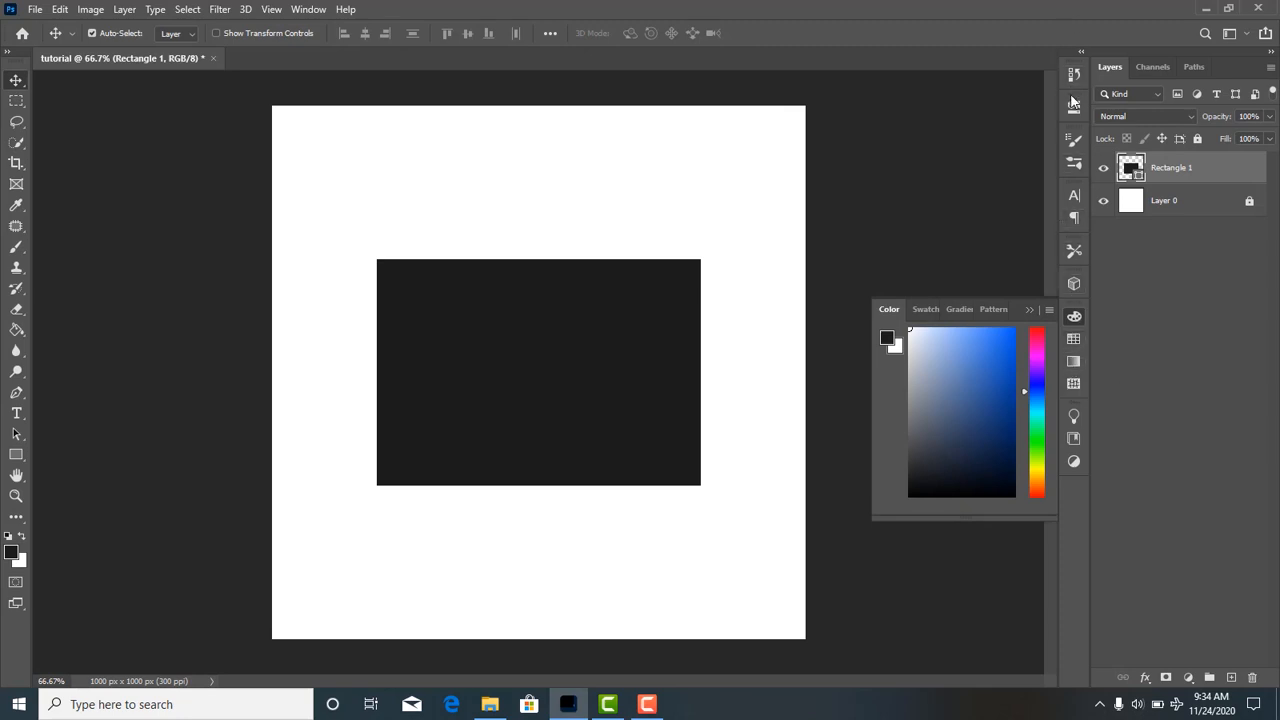
left_click(986, 211)
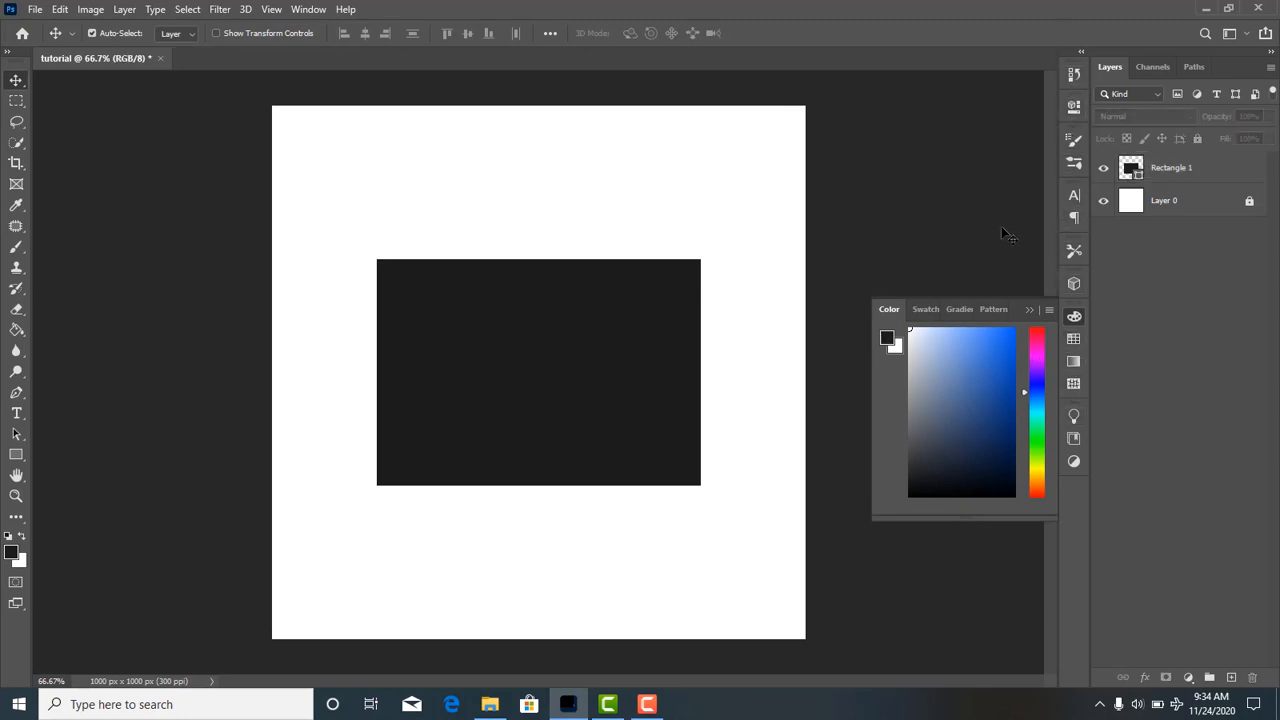
left_click(1030, 310)
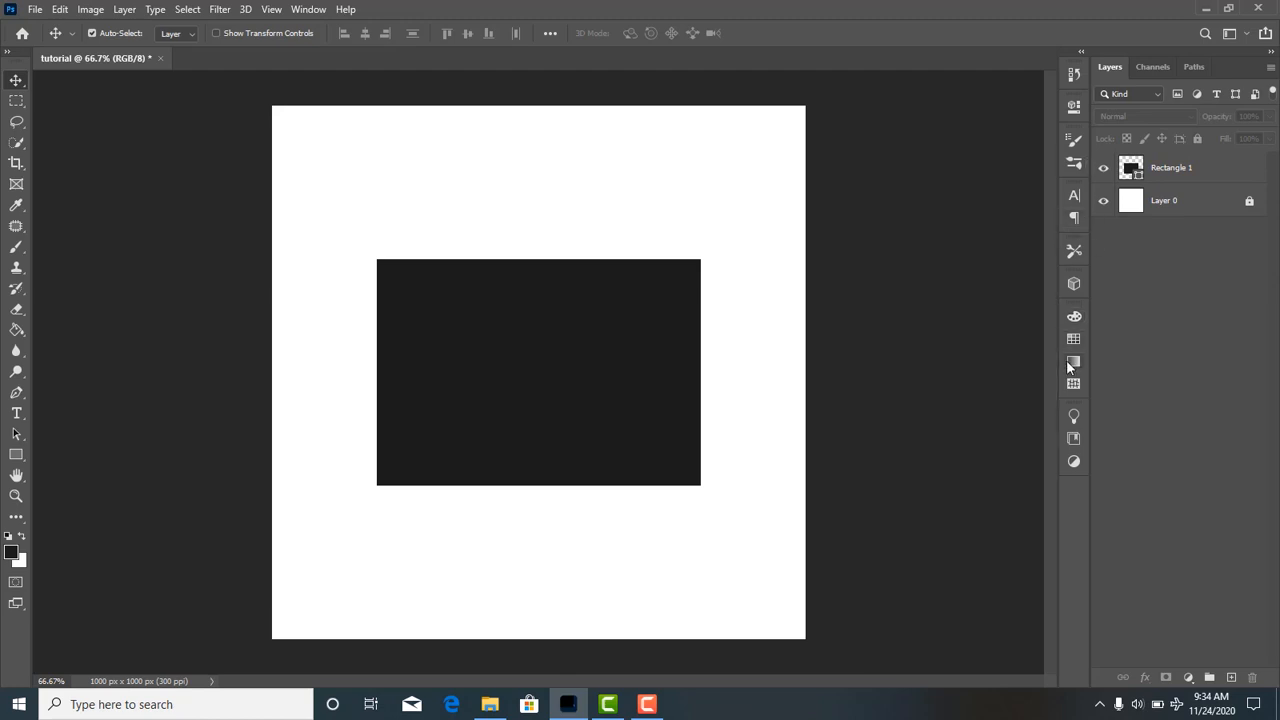
Add the Shapes panel to the workspace and collapse it to an icon.
left_click(310, 10)
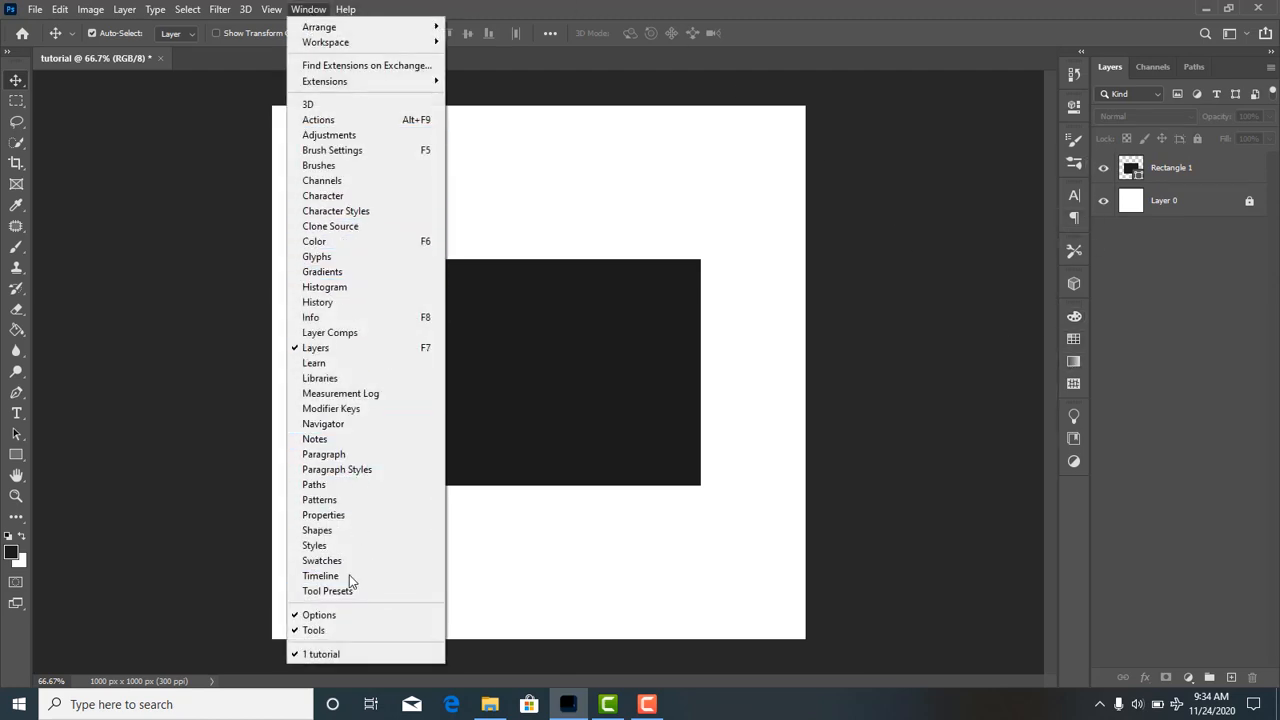
left_click(350, 533)
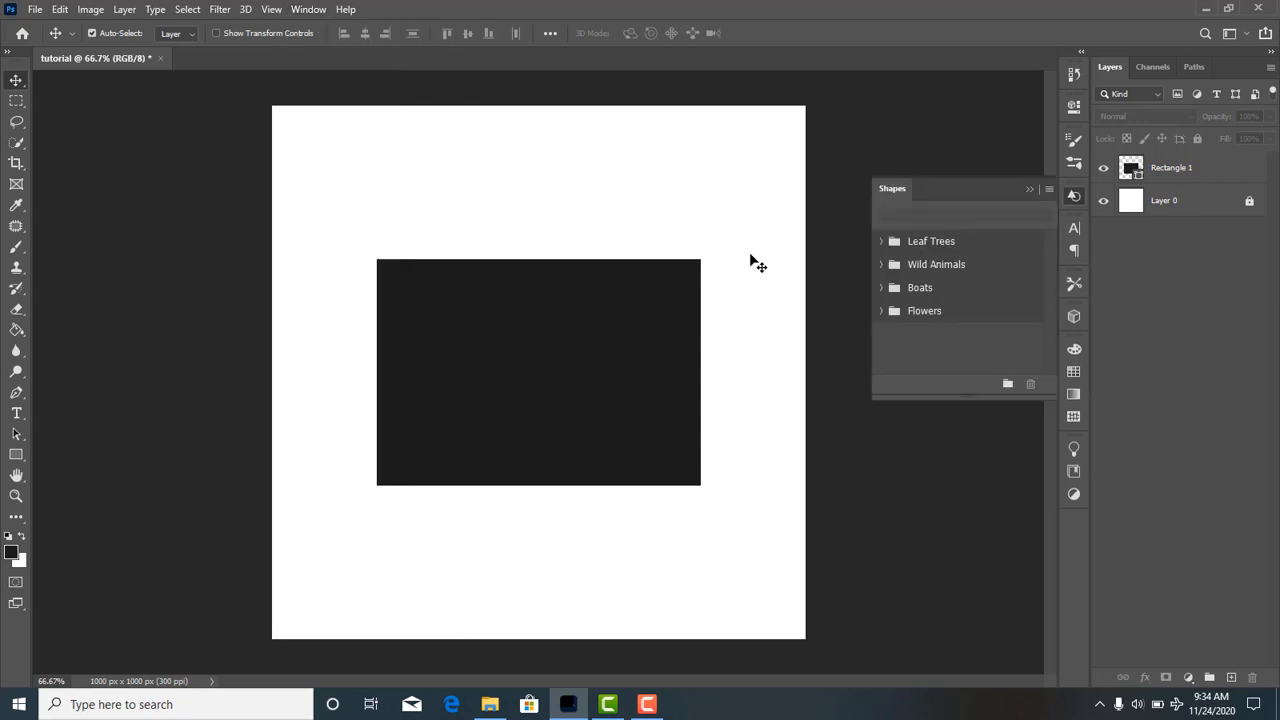
left_click(1033, 188)
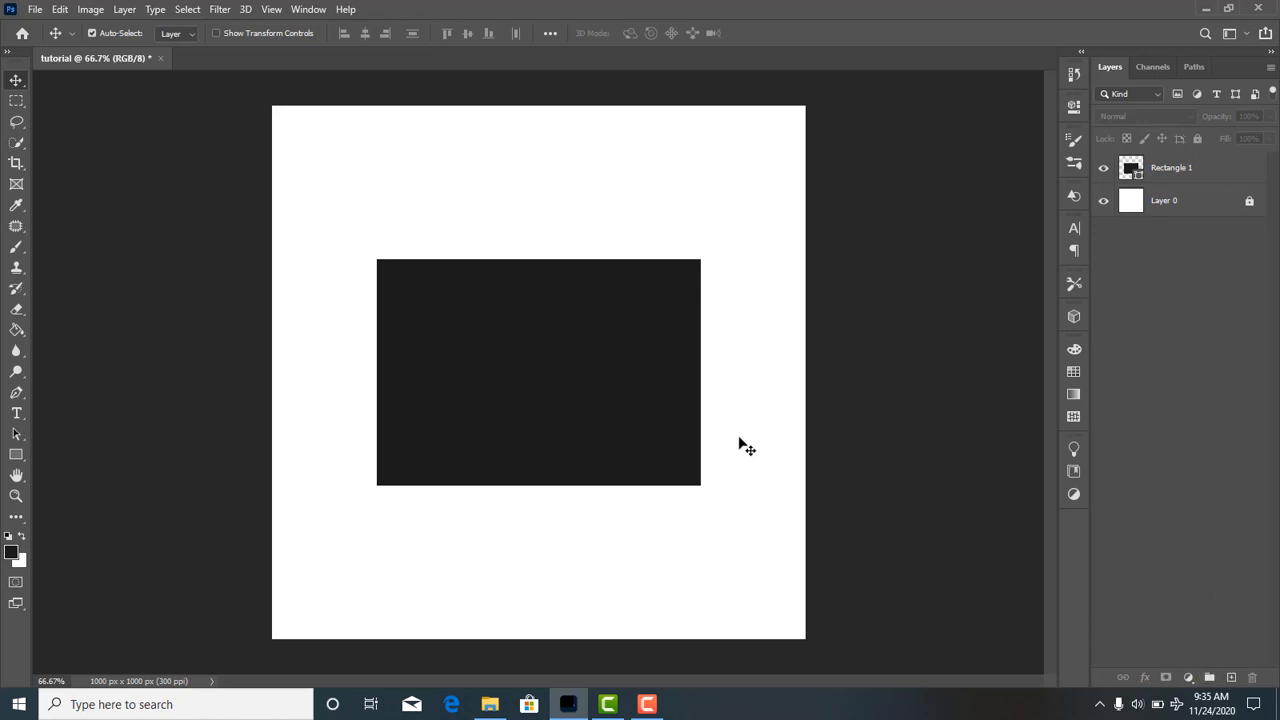
Select the rectangle, scale it down to about 94% and rotate it about 0.55° with Free Transform.
left_click(645, 327)
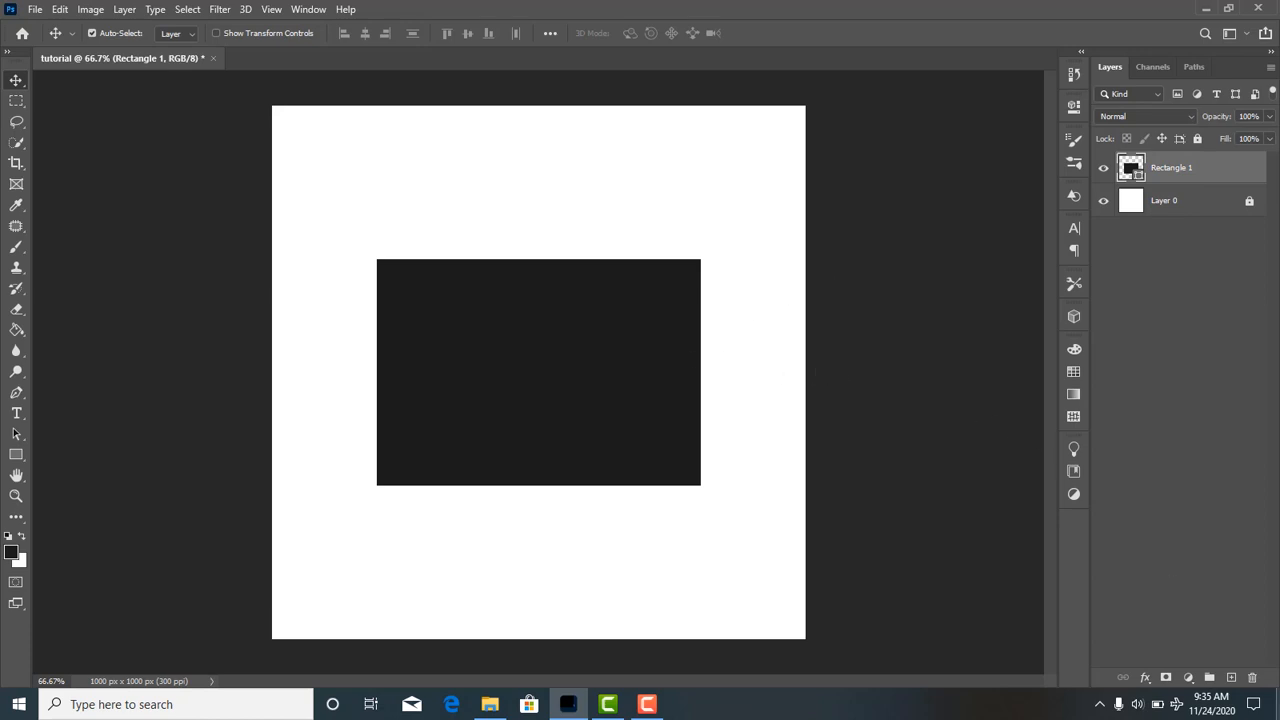
key("ctrl+t")
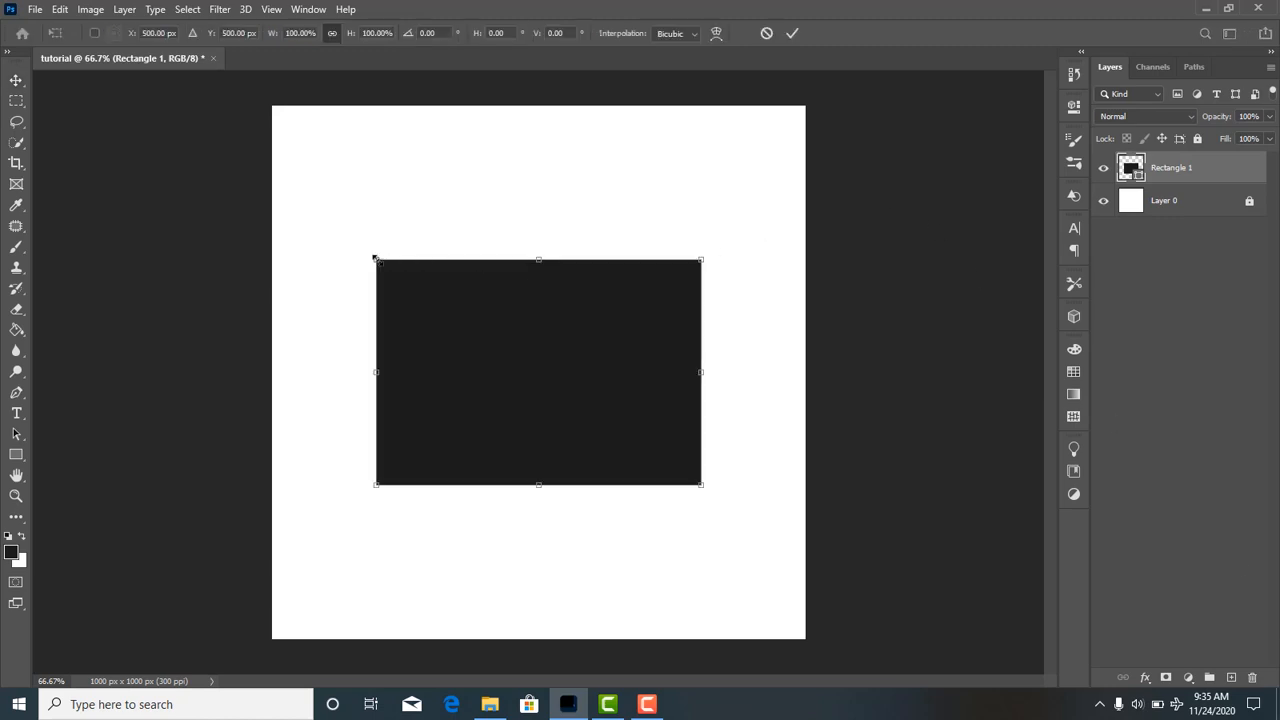
mouse_move(375, 258)
left_mouse_down()
mouse_move(366, 251)
mouse_move(379, 261)
left_mouse_up()
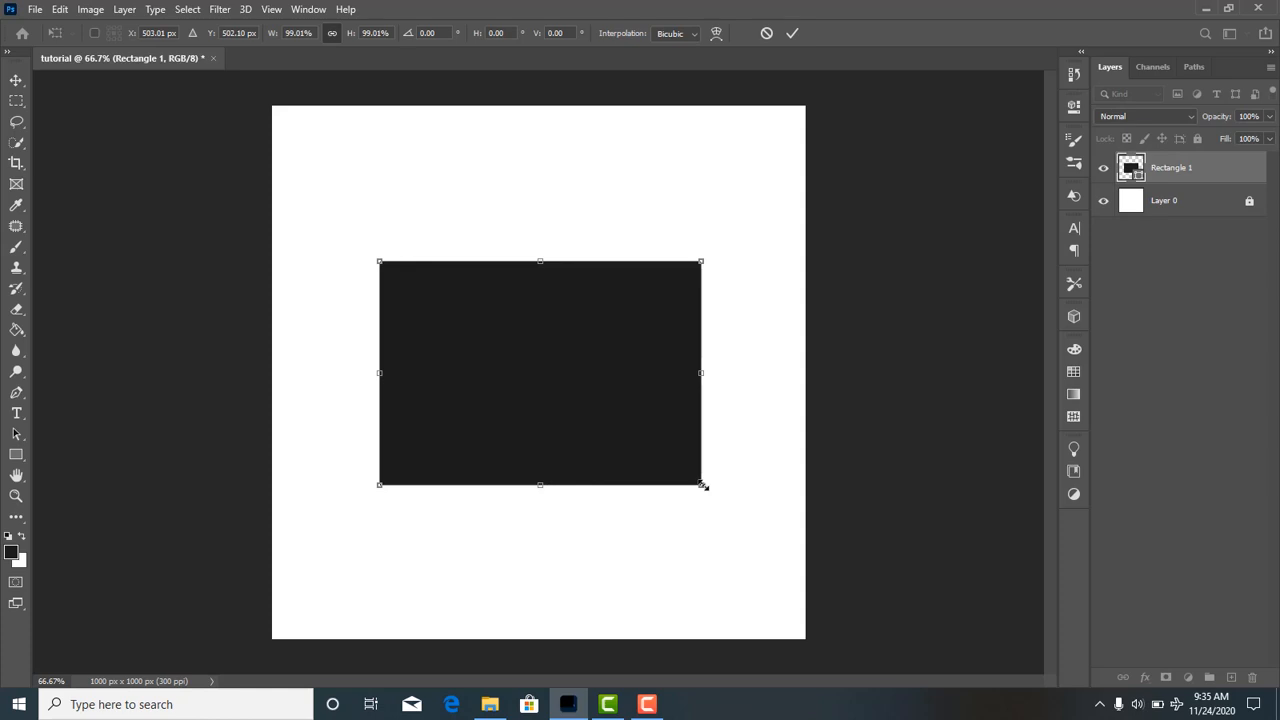
left_click_drag(703, 485, 644, 452)
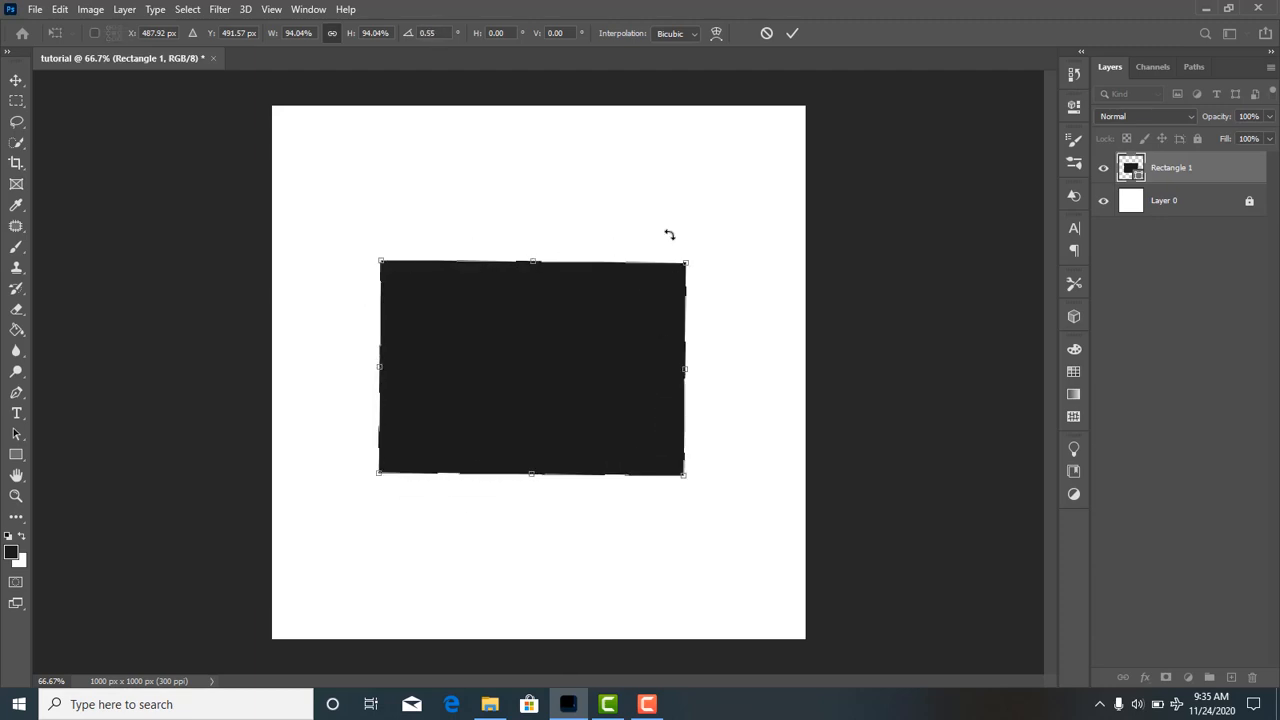
left_click(792, 33)
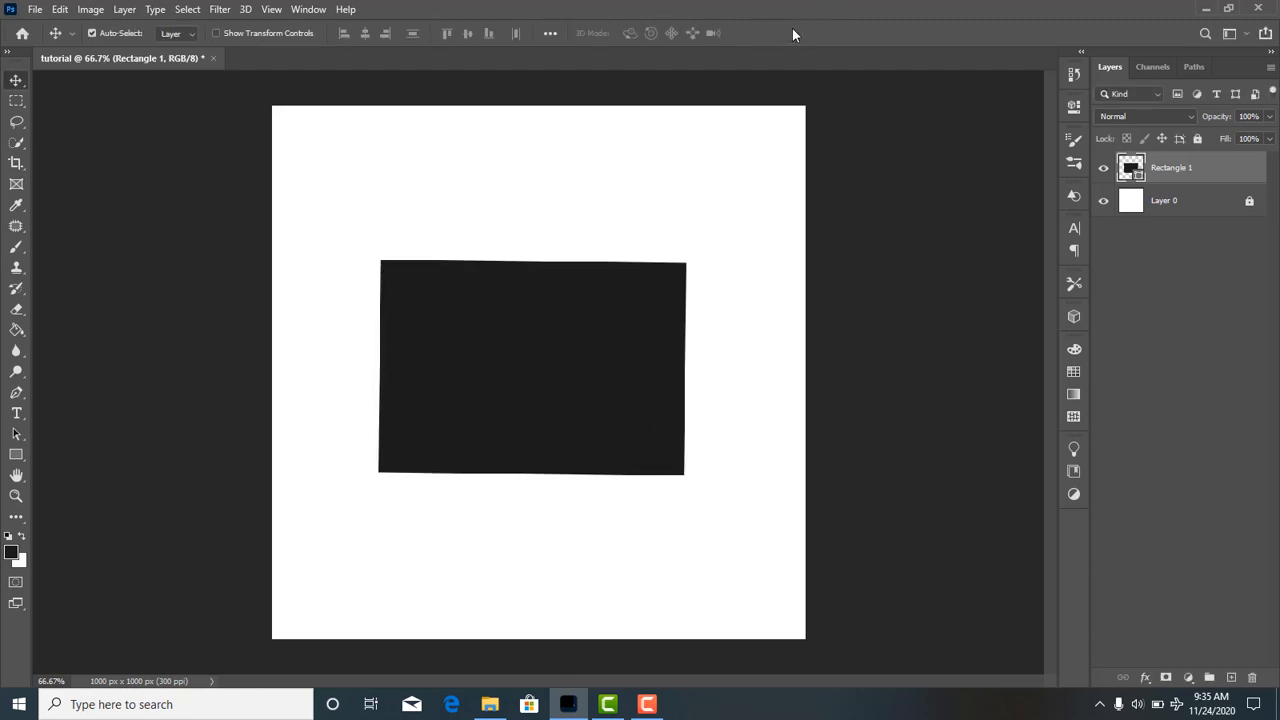
key("ctrl")
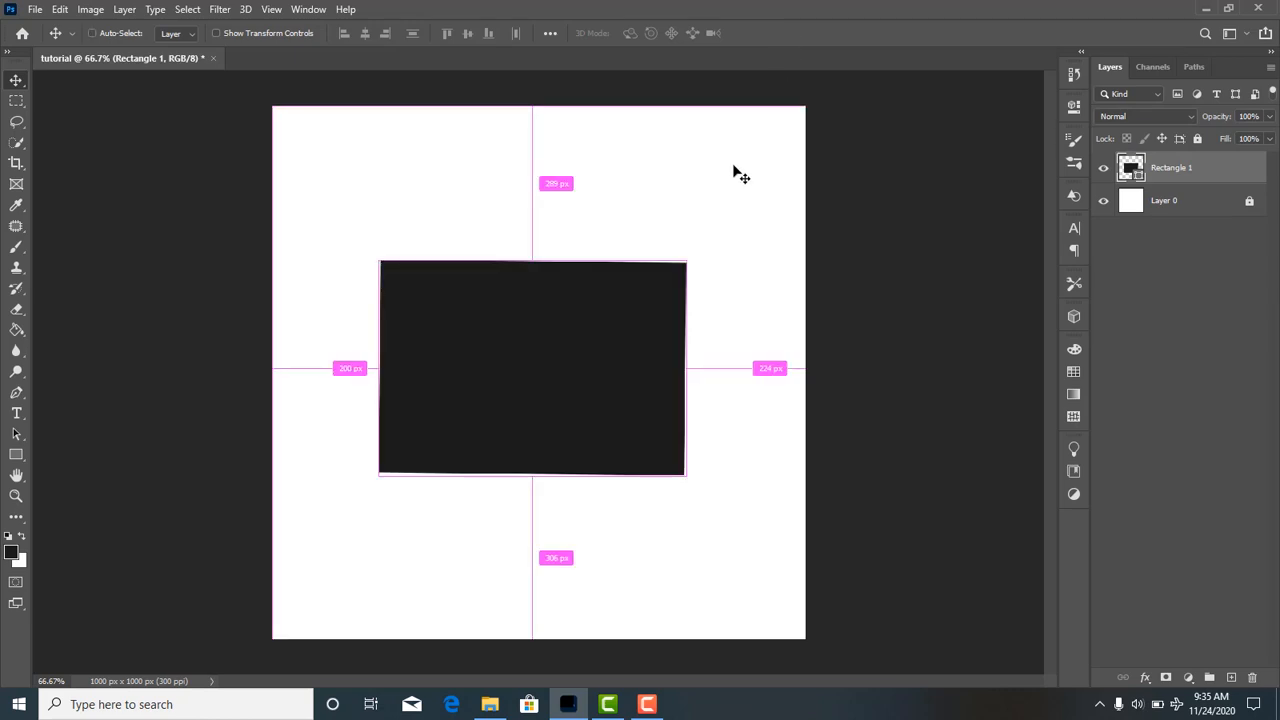
key("ctrl+t")
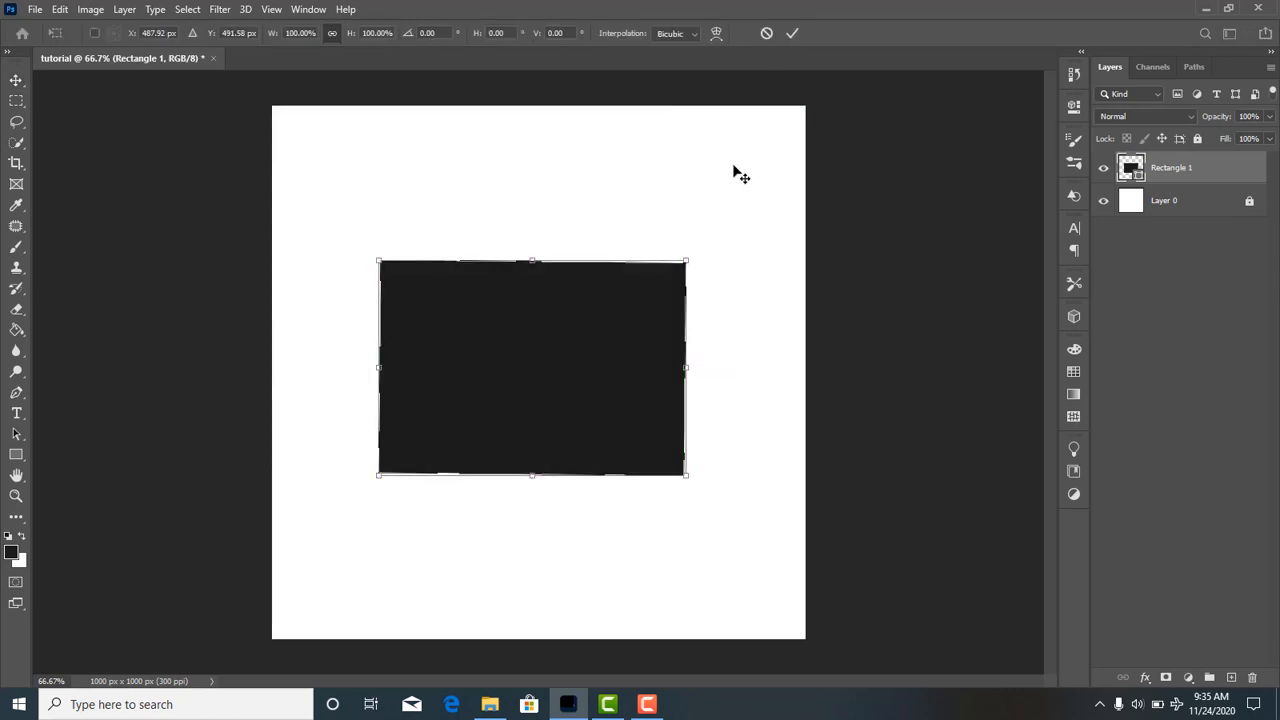
key("Return")
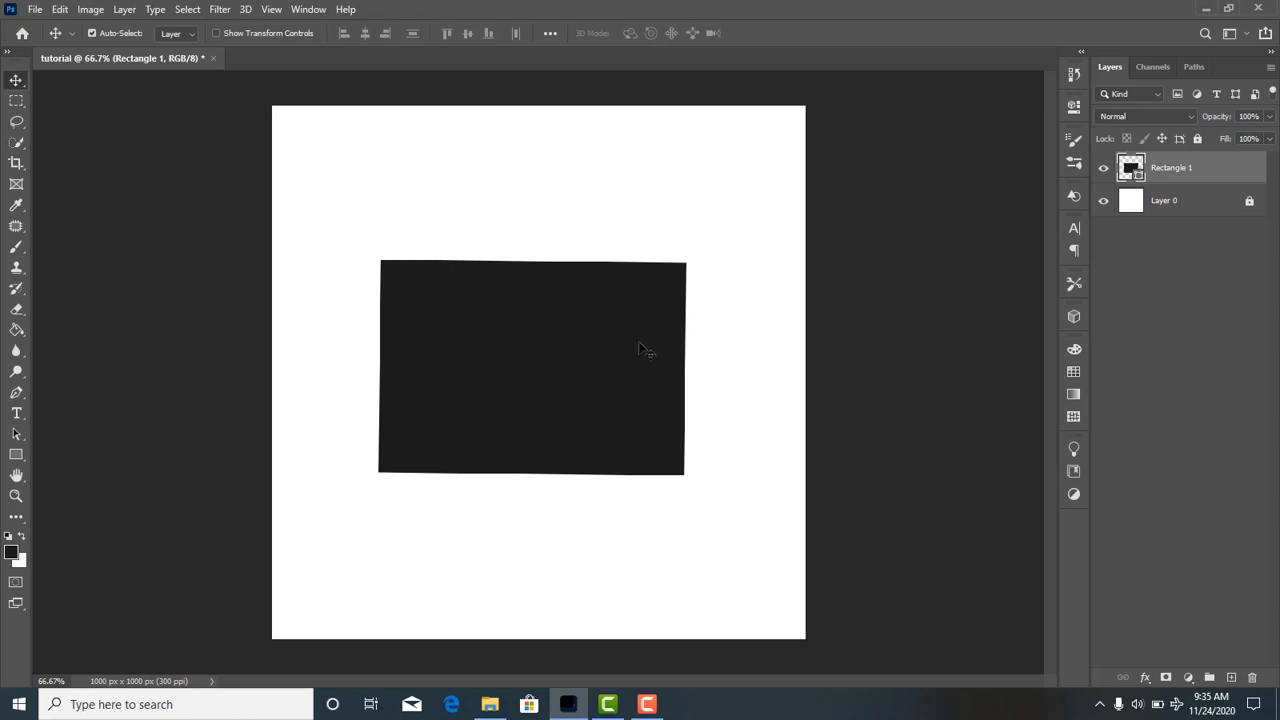
Move the slightly rotated rectangle right and down from the center of the canvas.
mouse_move(643, 339)
left_mouse_down()
mouse_move(657, 323)
mouse_move(634, 357)
mouse_move(646, 371)
mouse_move(655, 357)
left_mouse_up()
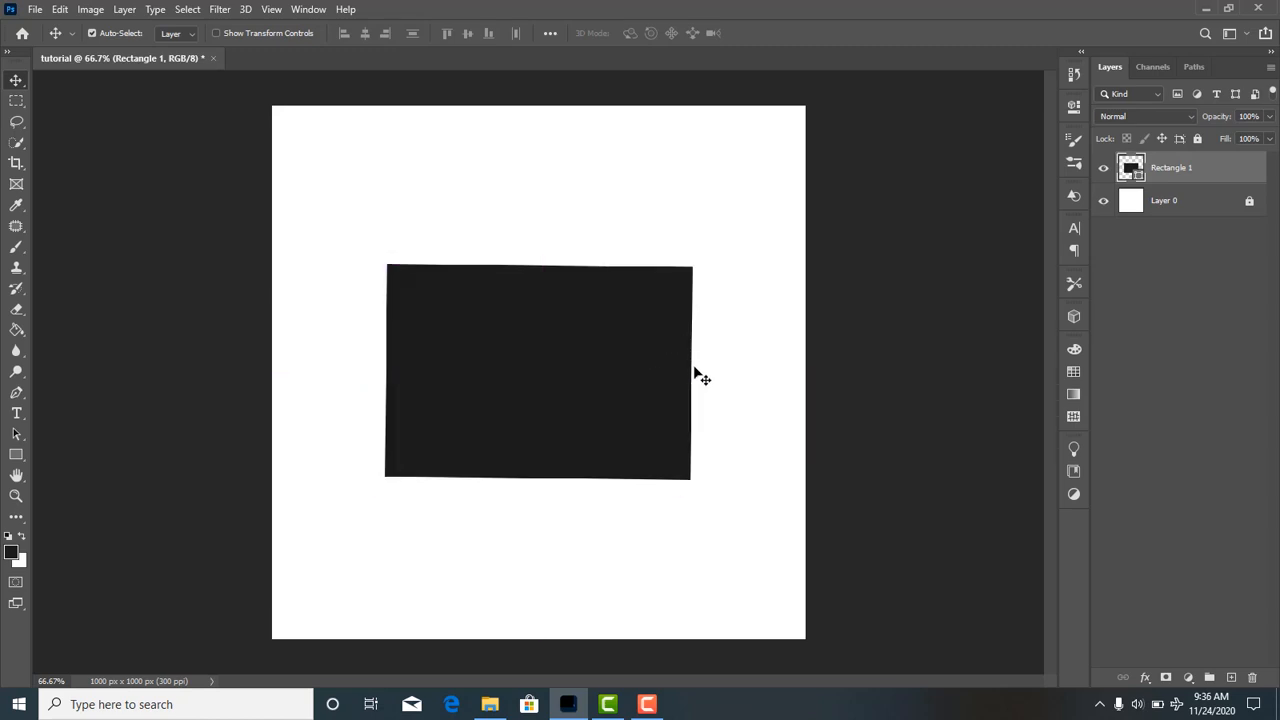
mouse_move(628, 423)
left_mouse_down()
mouse_move(631, 349)
mouse_move(627, 426)
mouse_move(651, 420)
left_mouse_up()
left_click_drag(627, 370, 600, 405)
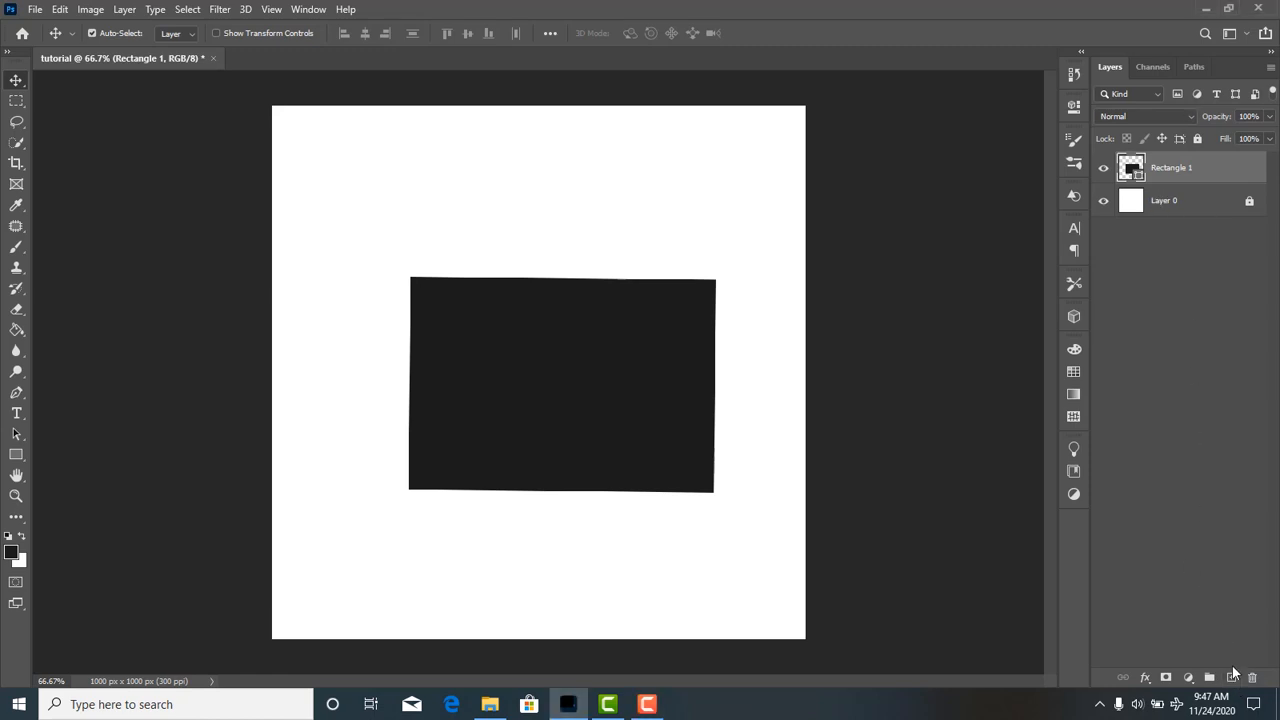
Add two empty layers above the rectangle and set the Brush tool's opacity to 100%.
left_click(1233, 680)
left_click(1233, 680)
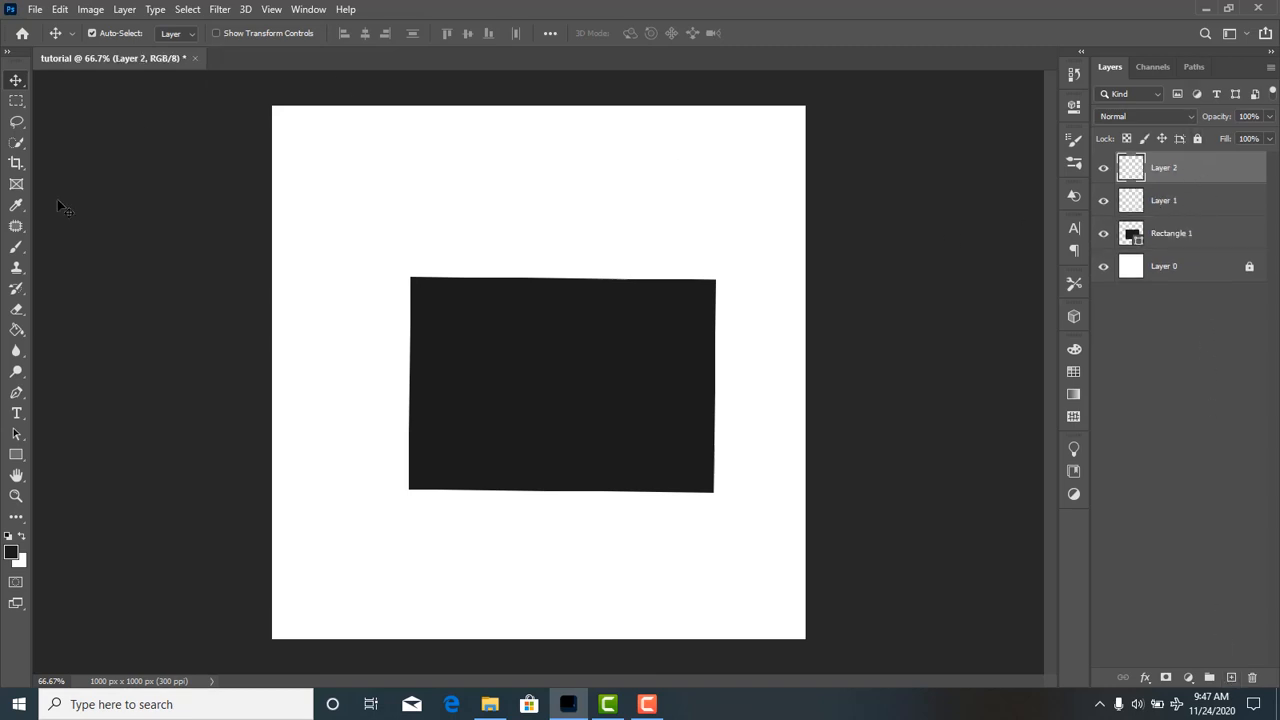
left_click(16, 250)
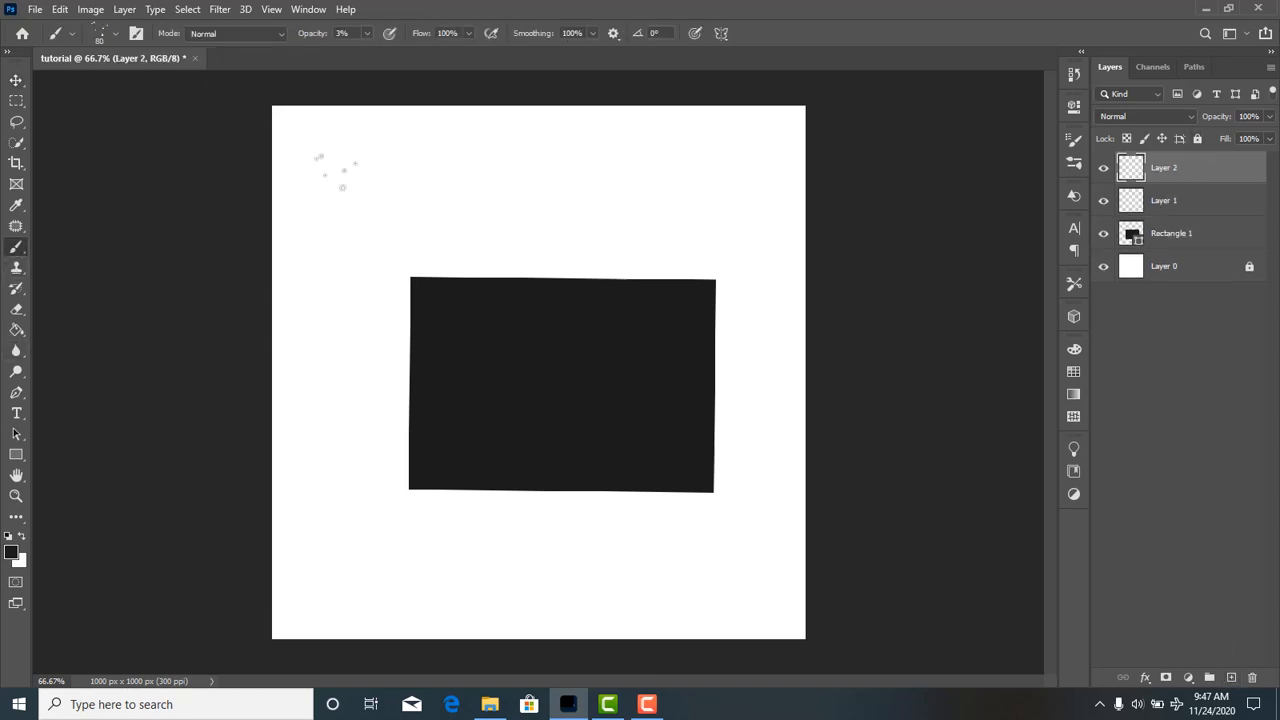
left_click_drag(507, 58, 507, 349)
left_click_drag(465, 225, 508, 43)
left_click_drag(368, 32, 452, 54)
Stamp dark speckled brush marks above, below and to the right of the rectangle on Layer 2.
left_click_drag(489, 147, 579, 188)
left_click(454, 496)
left_click(507, 543)
left_click(607, 569)
left_click(757, 443)
left_click(747, 365)
left_click(747, 247)
left_click(695, 198)
left_click(563, 211)
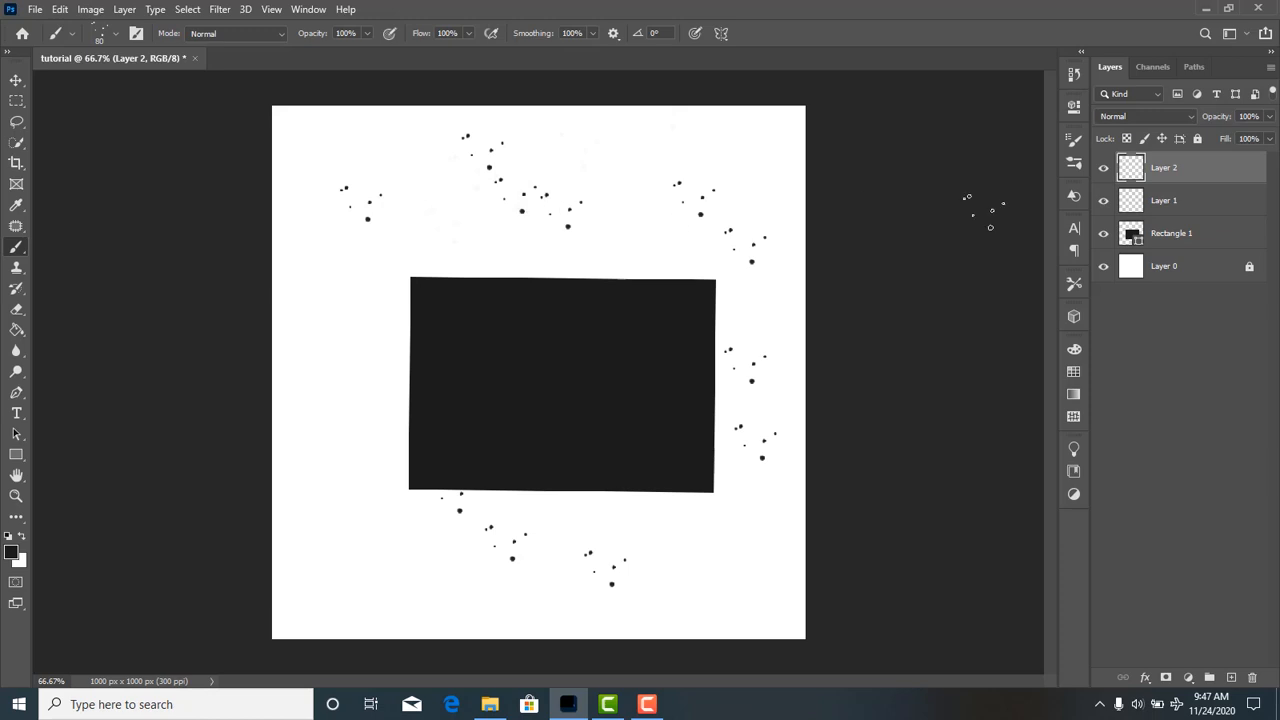
Toggle Layer 2 off and on, and paint more speckled marks to the left of the rectangle.
left_click(1103, 168)
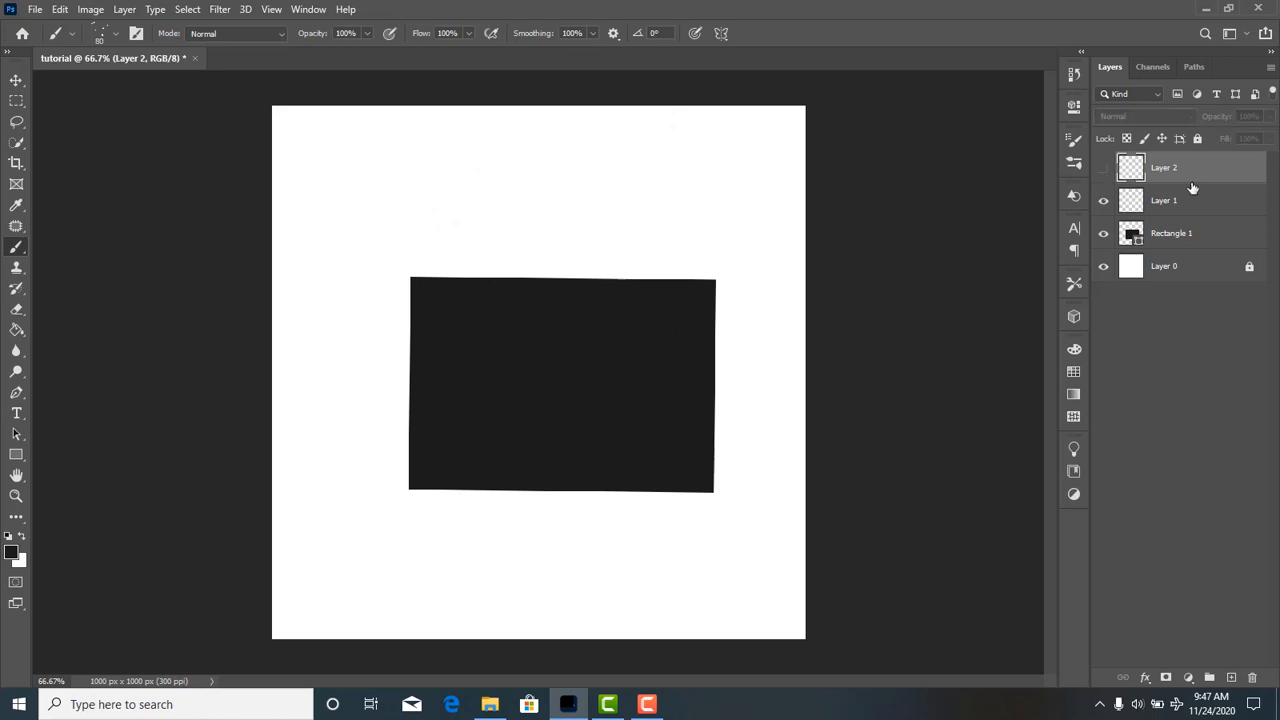
left_click(1103, 168)
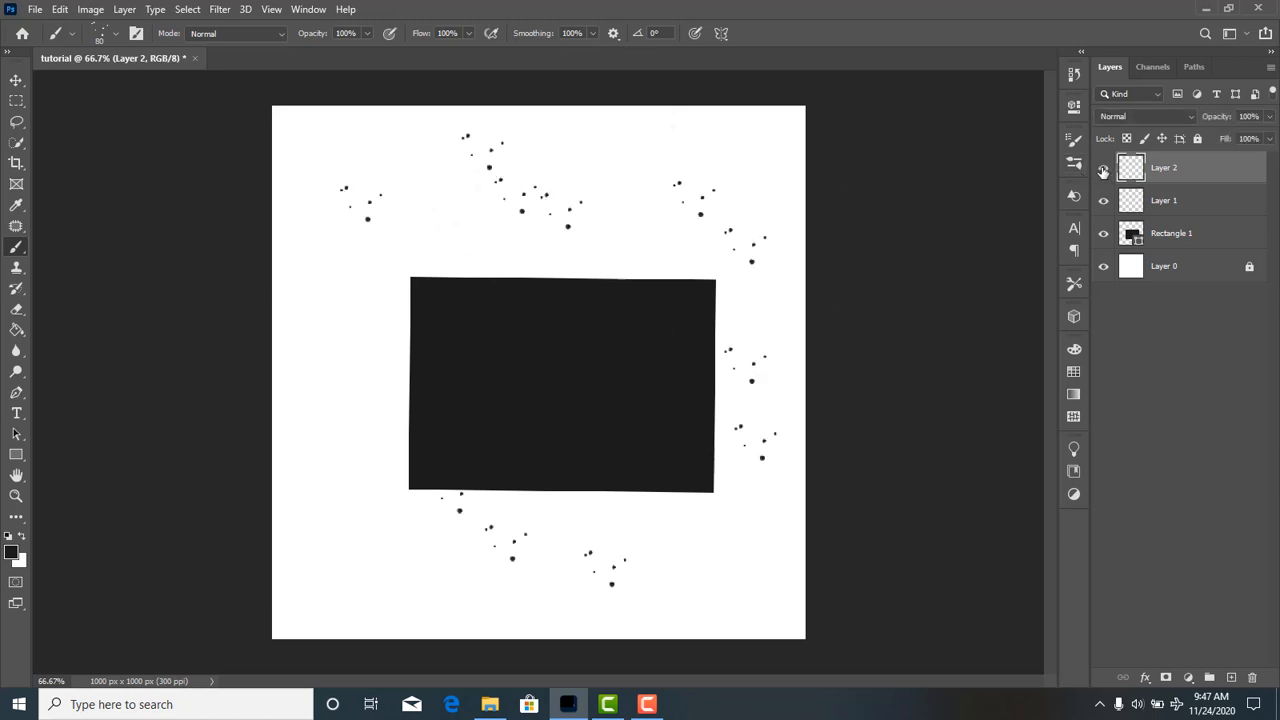
left_click_drag(355, 515, 343, 371)
Delete the painted Layer 2 and the empty Layer 1 above the rectangle.
right_click(1205, 167)
left_click(1040, 111)
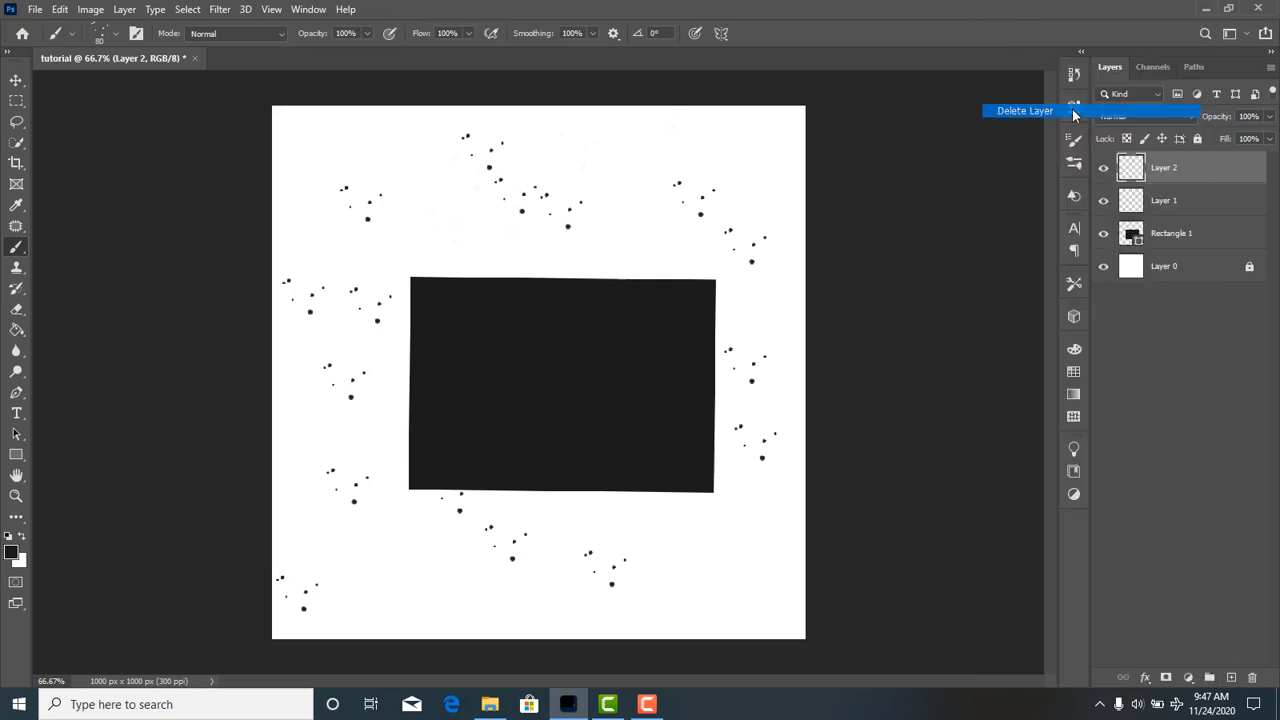
left_click(566, 267)
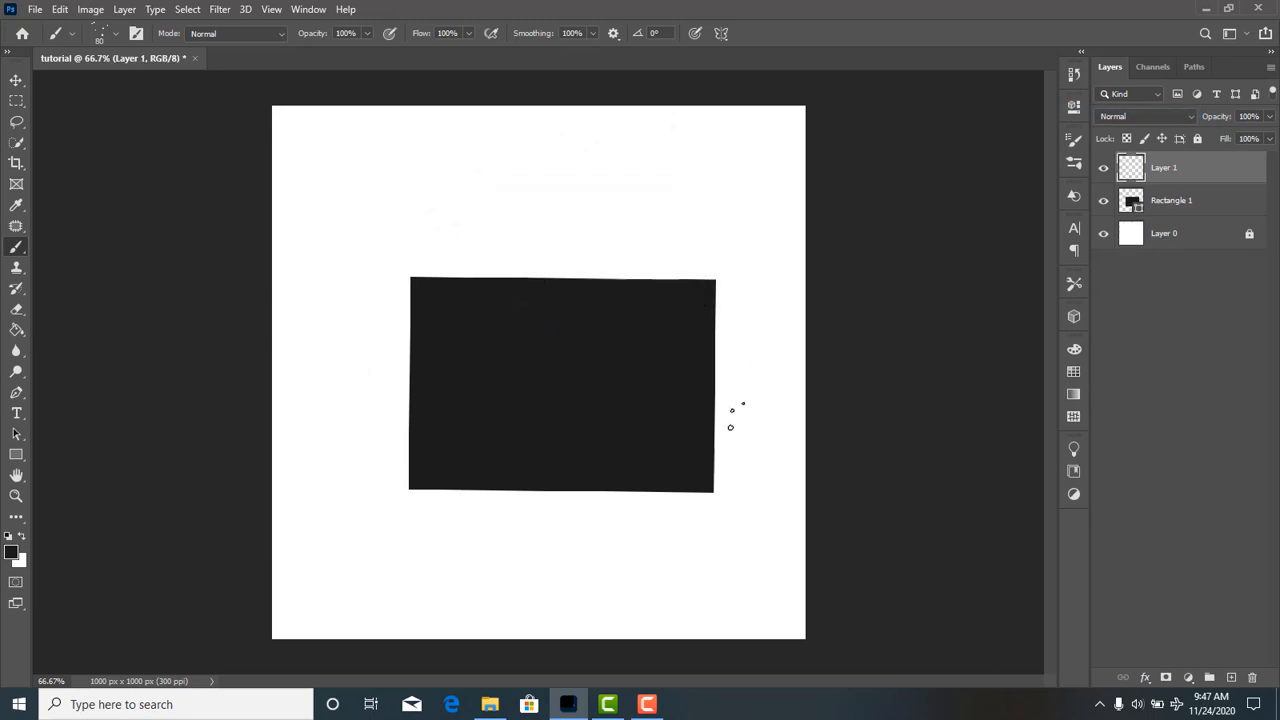
right_click(1190, 174)
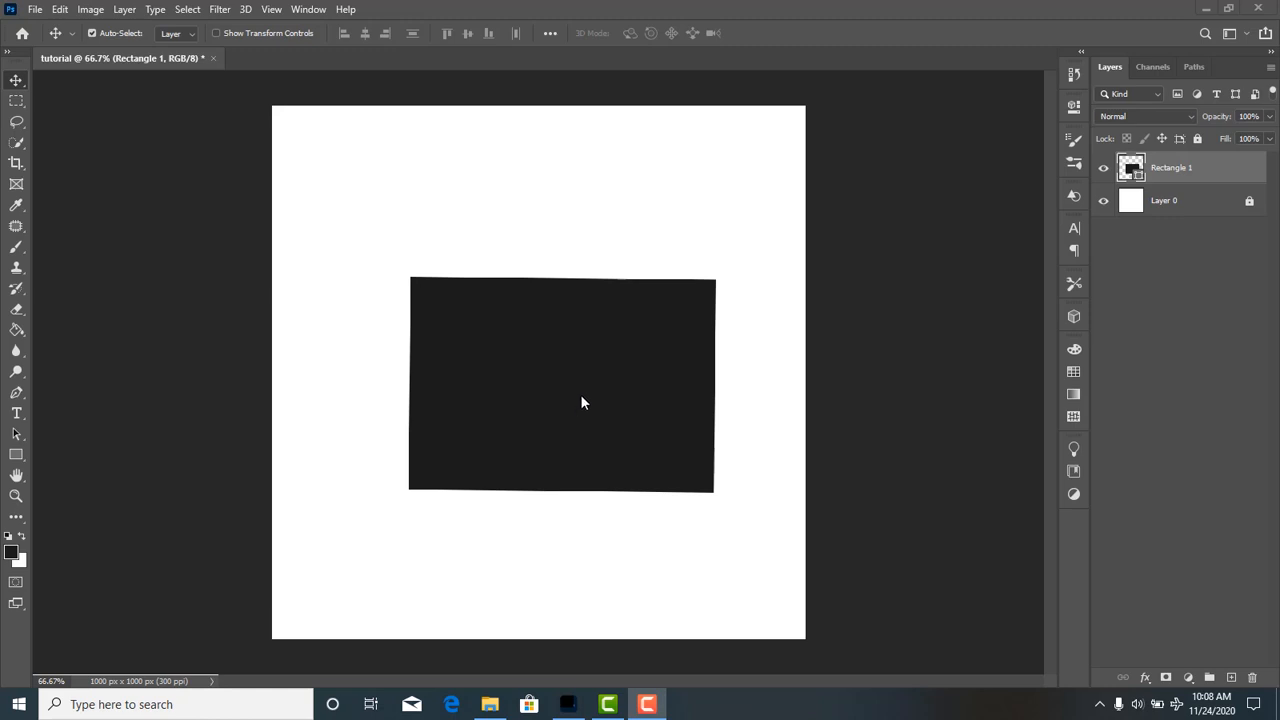
Move the rectangle slightly left toward the canvas centre and lower its layer opacity to 97% in the blending options.
left_click_drag(500, 318, 489, 343)
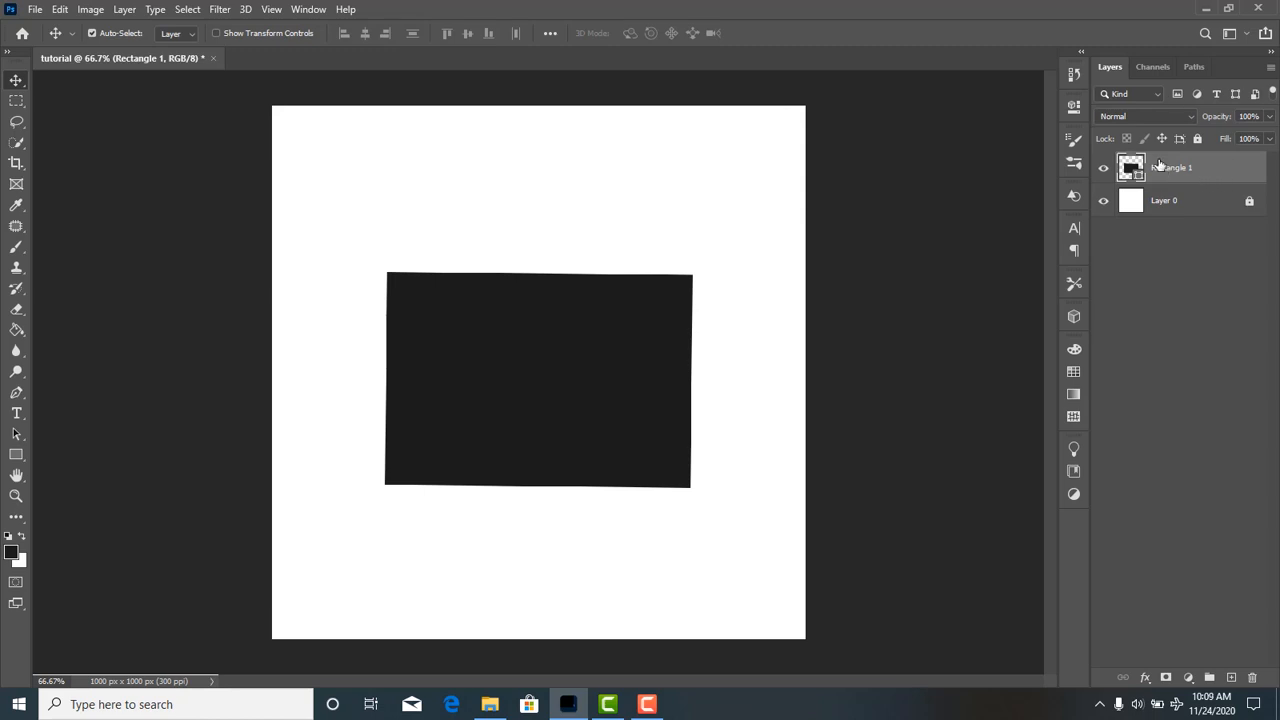
left_click(125, 9)
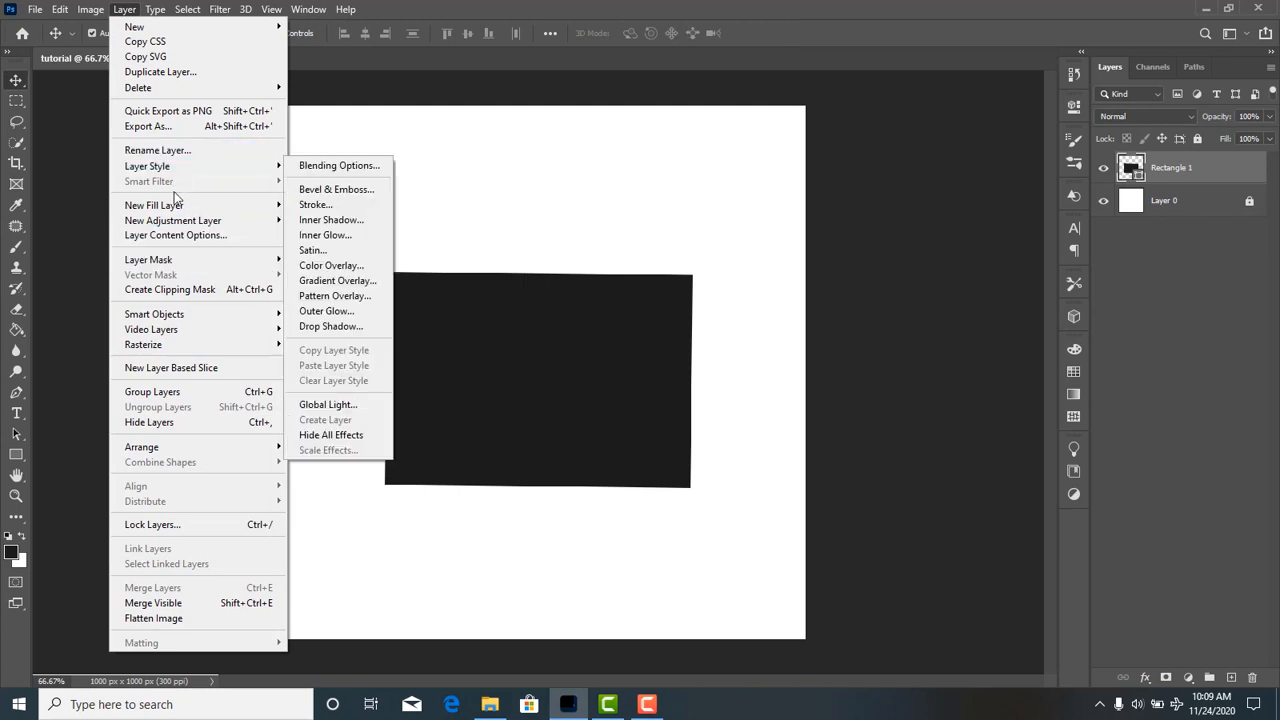
mouse_move(176, 170)
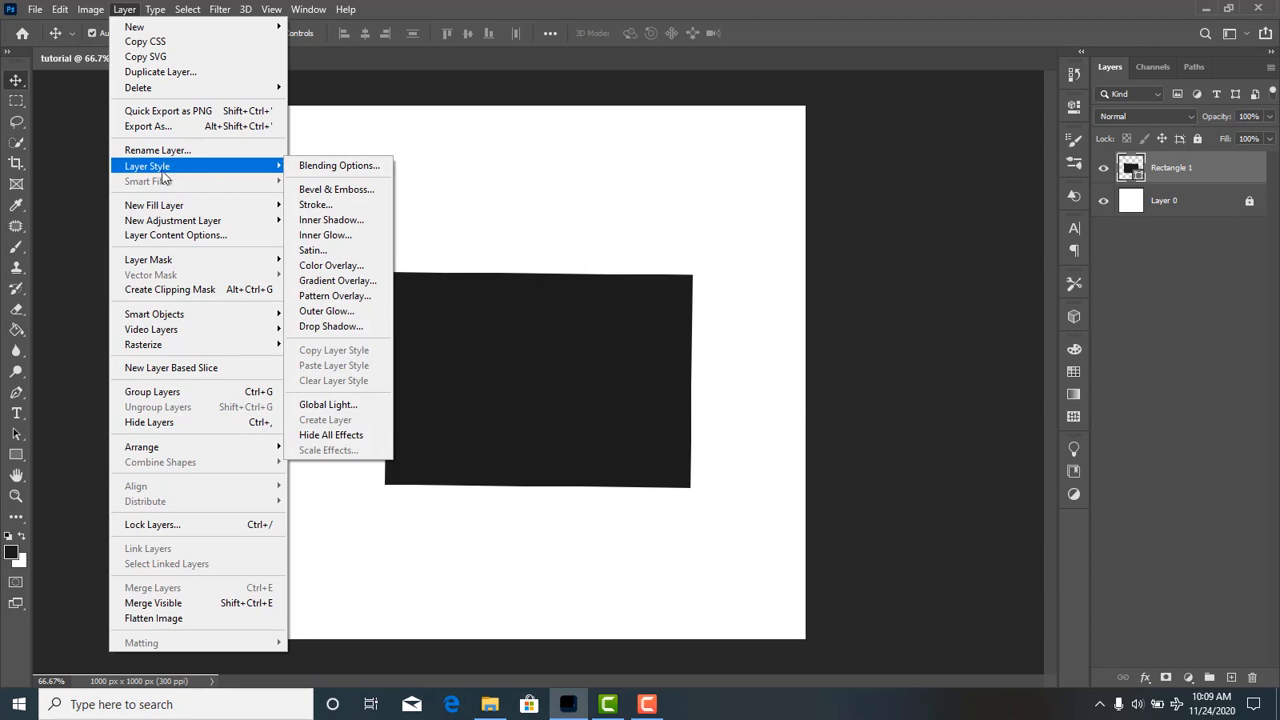
left_click(332, 165)
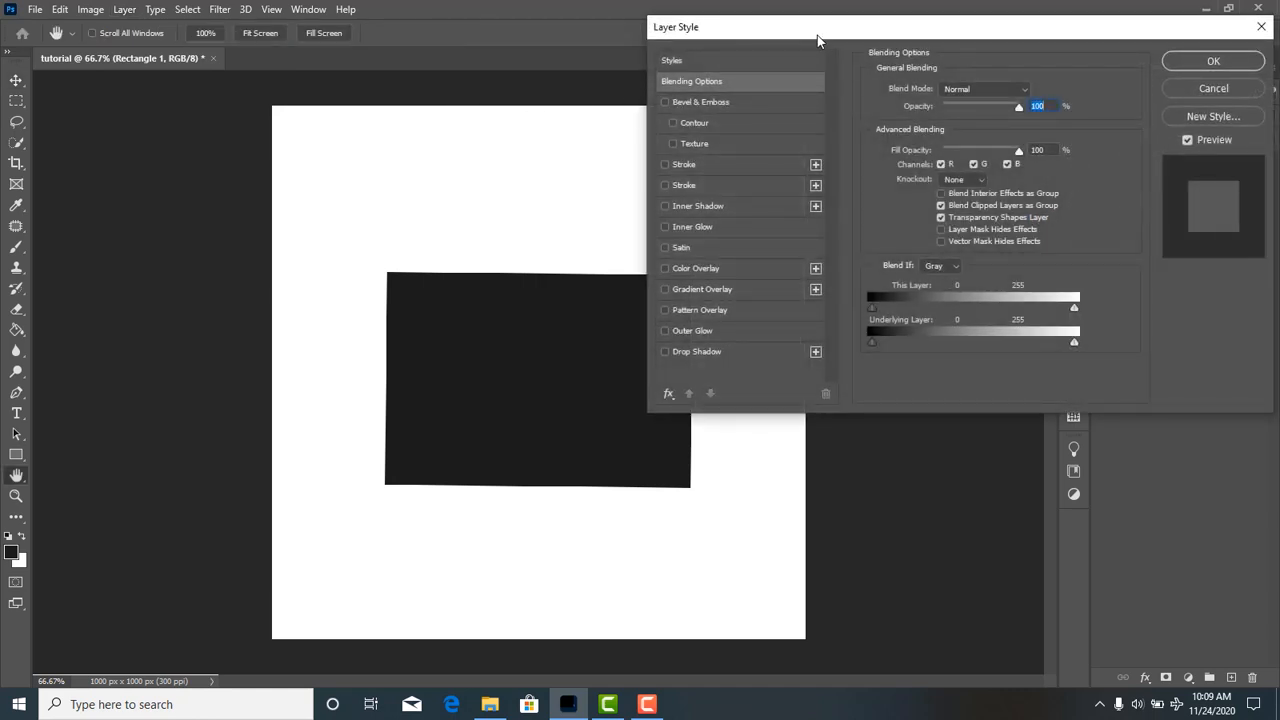
left_click_drag(817, 40, 909, 6)
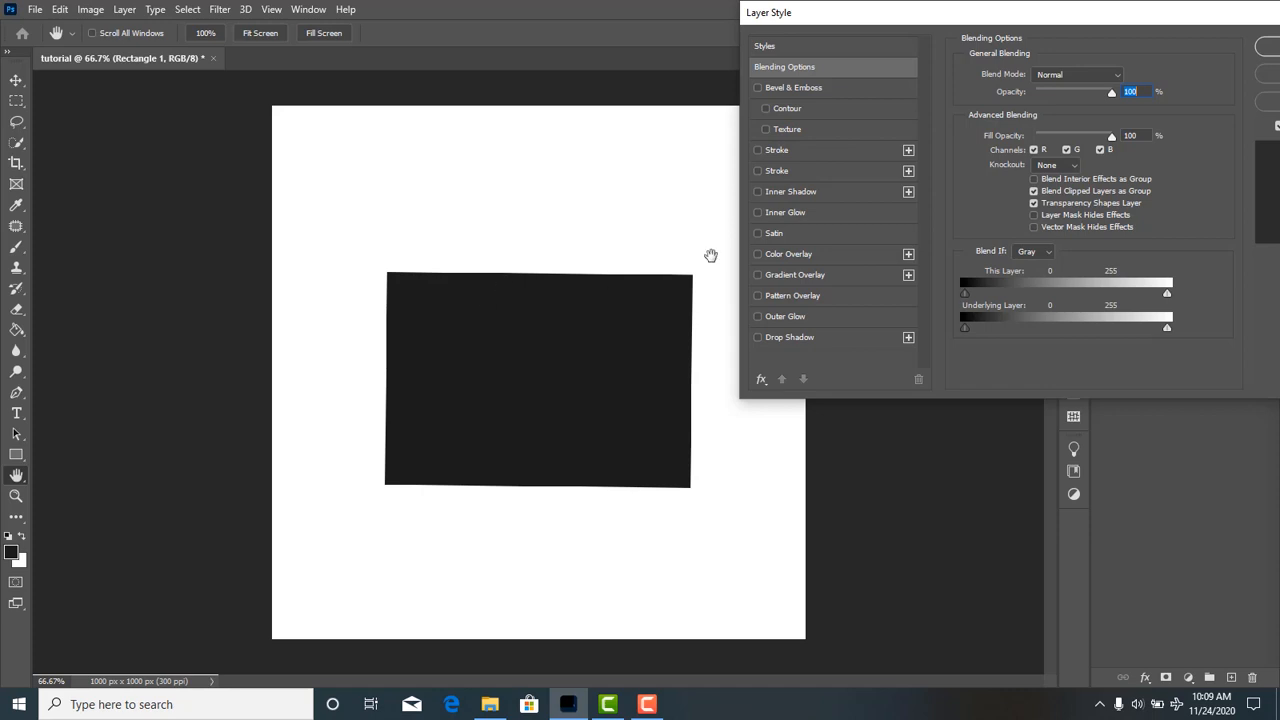
key("Down")
key("Down")
key("Down")
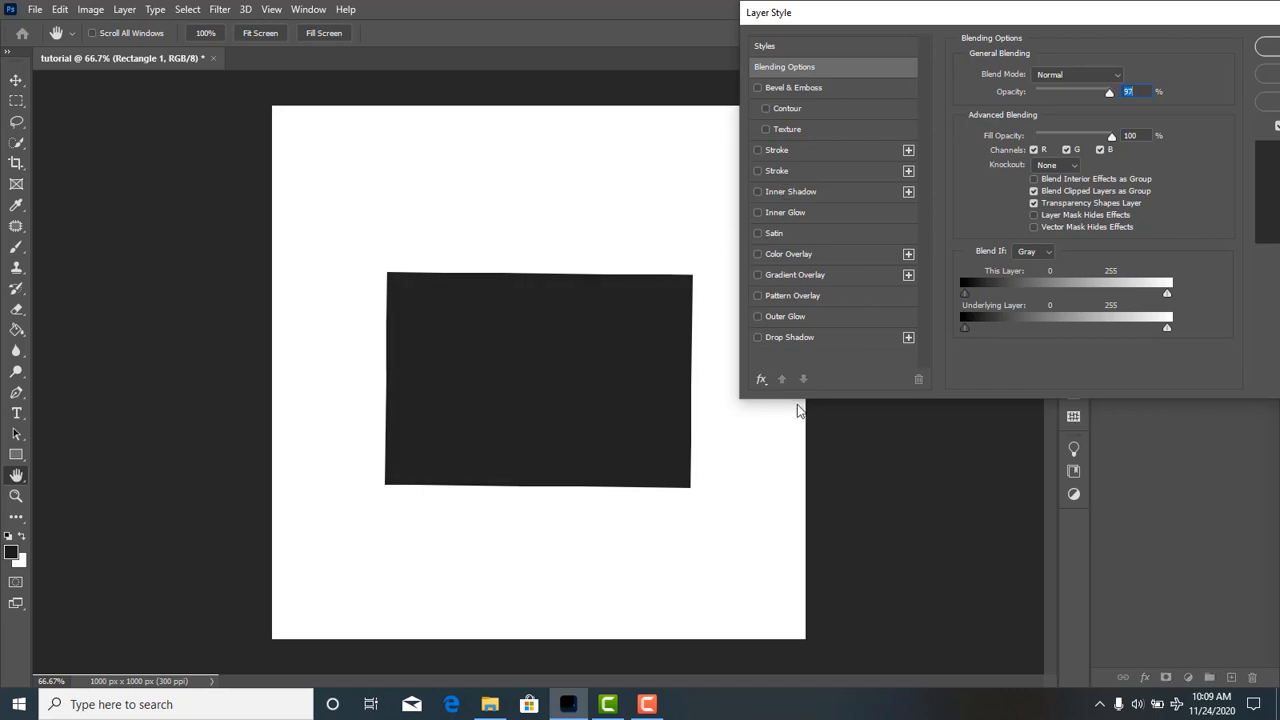
Enable a drop shadow on the rectangle and preview the Outer Glow effect on and off, leaving it off.
left_click(799, 340)
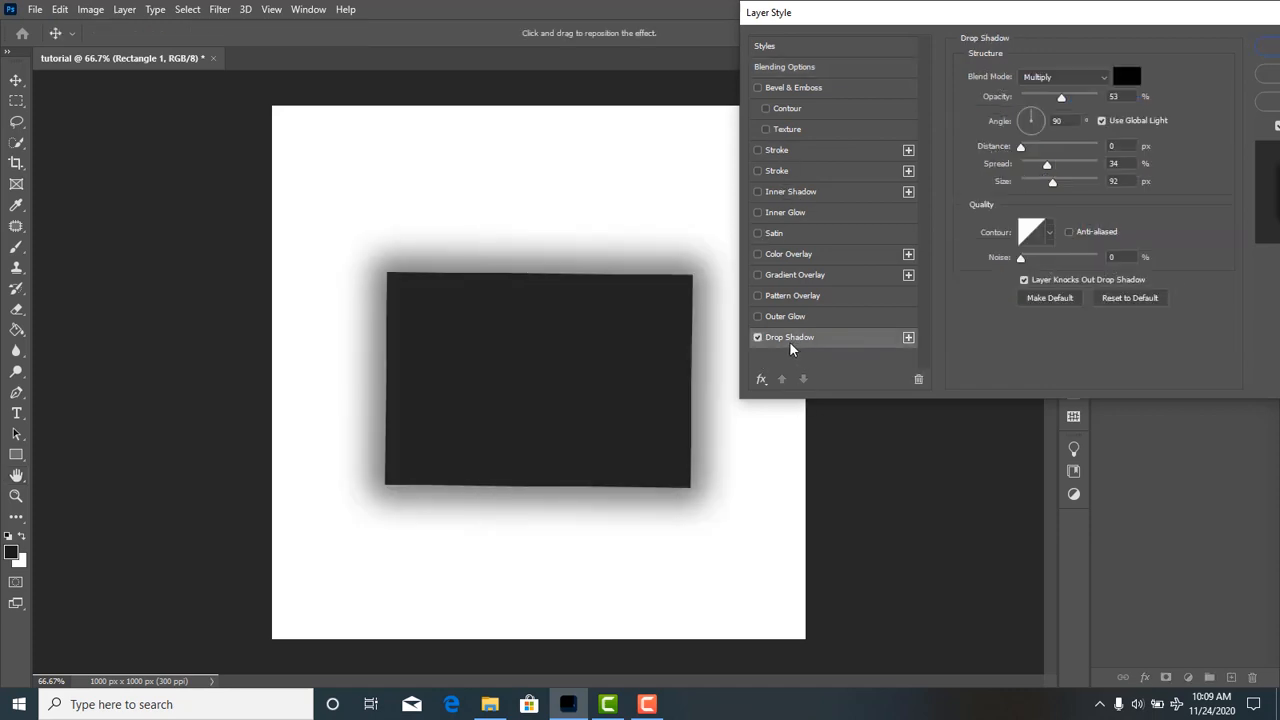
left_click(775, 318)
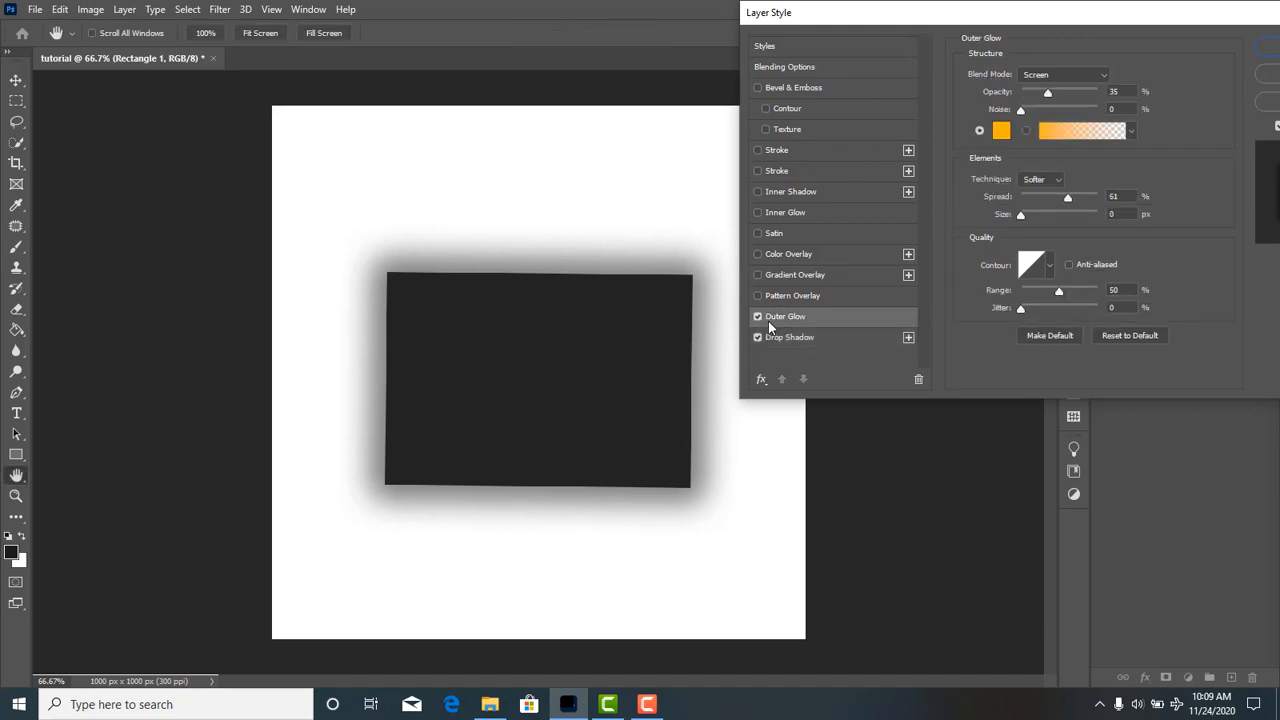
left_click(758, 317)
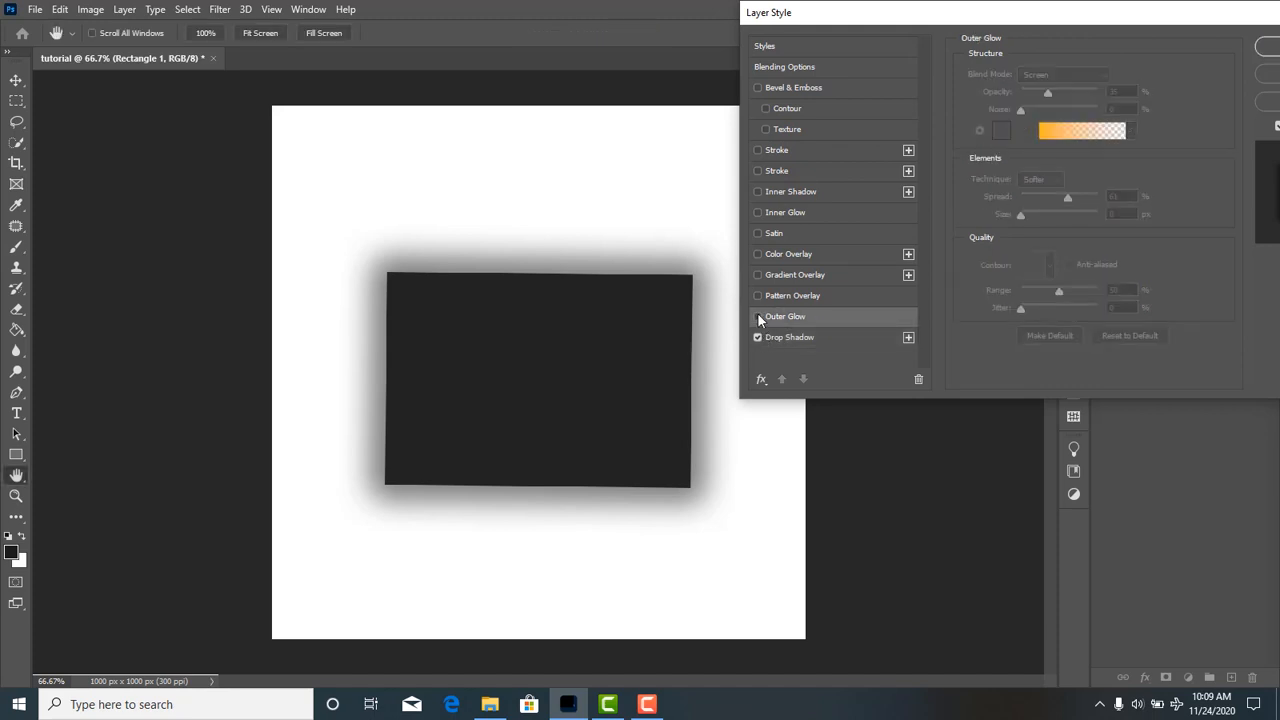
left_click(758, 316)
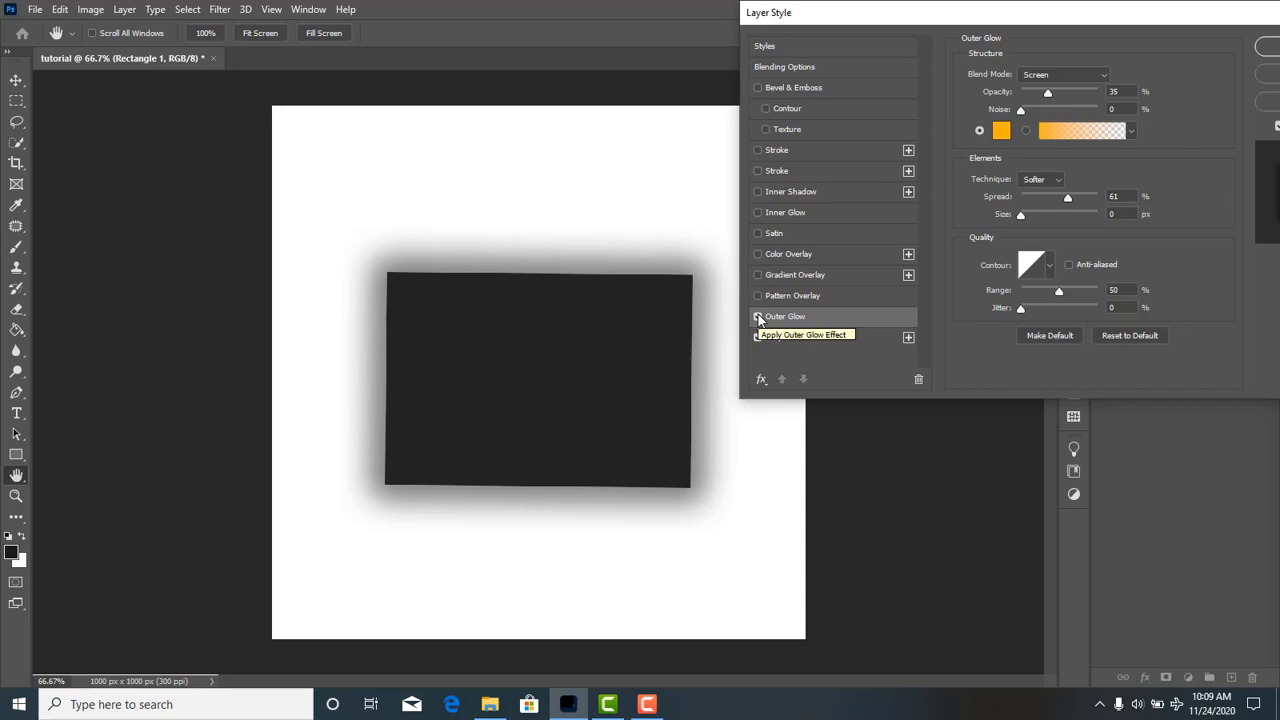
left_click(758, 316)
left_click(758, 317)
left_click(785, 339)
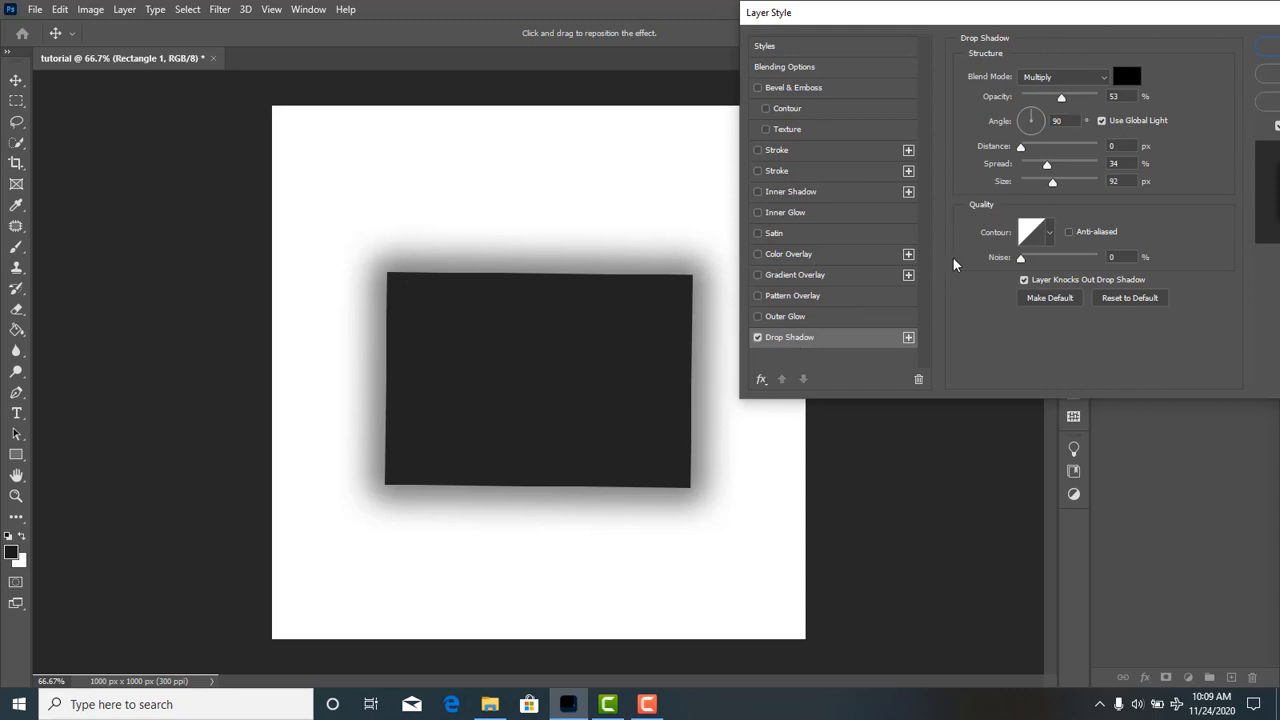
Set the drop shadow's blend mode to Normal and its colour to ff0000.
left_click(1080, 78)
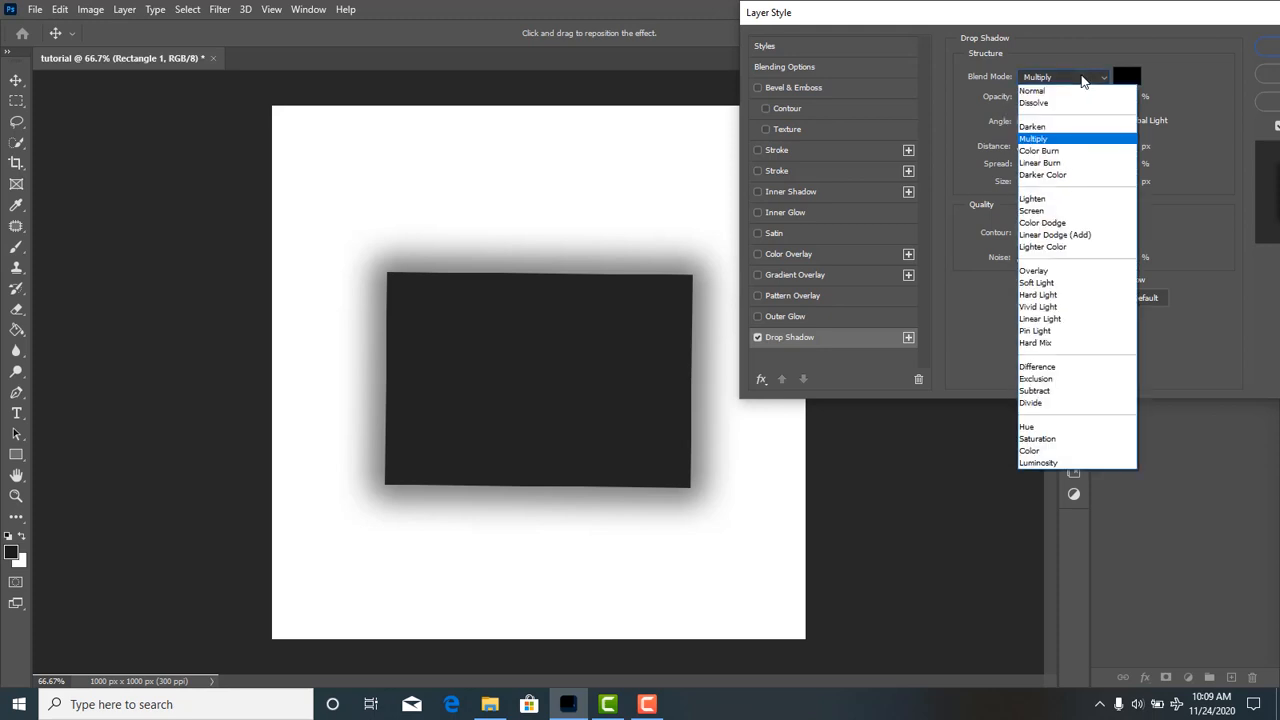
left_click(1079, 93)
left_click(1084, 78)
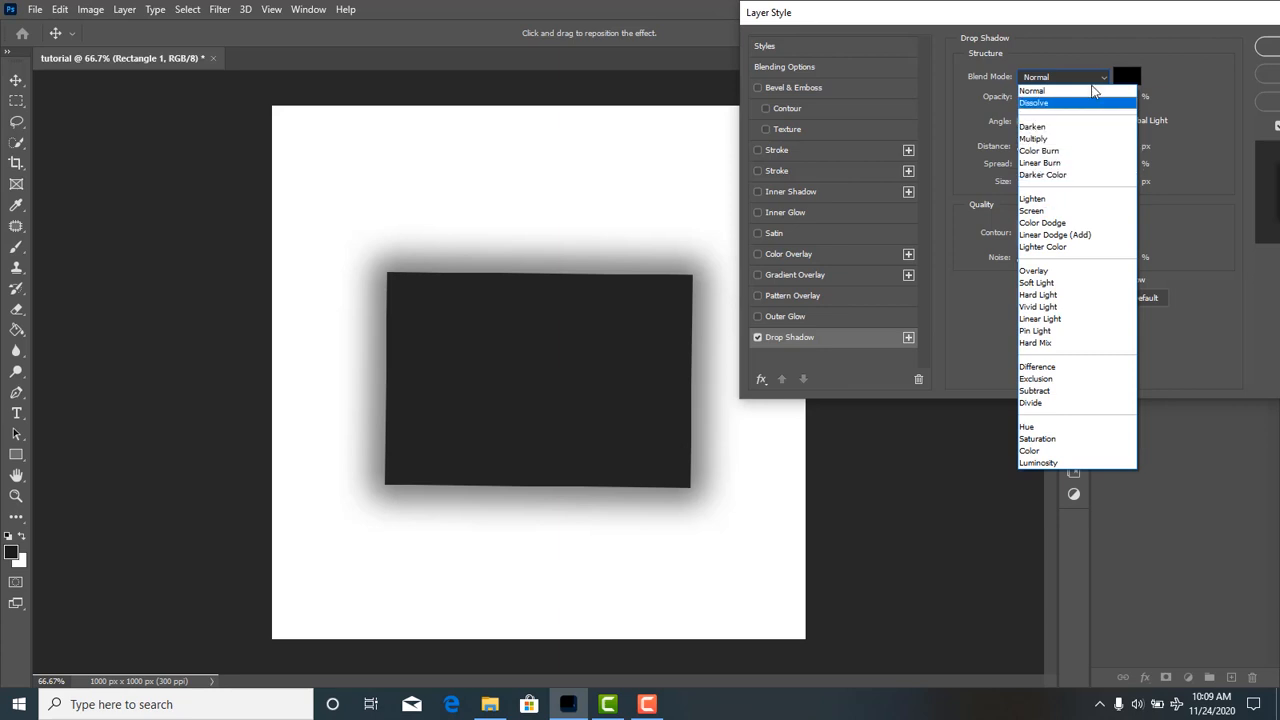
left_click(1096, 78)
left_click(1127, 78)
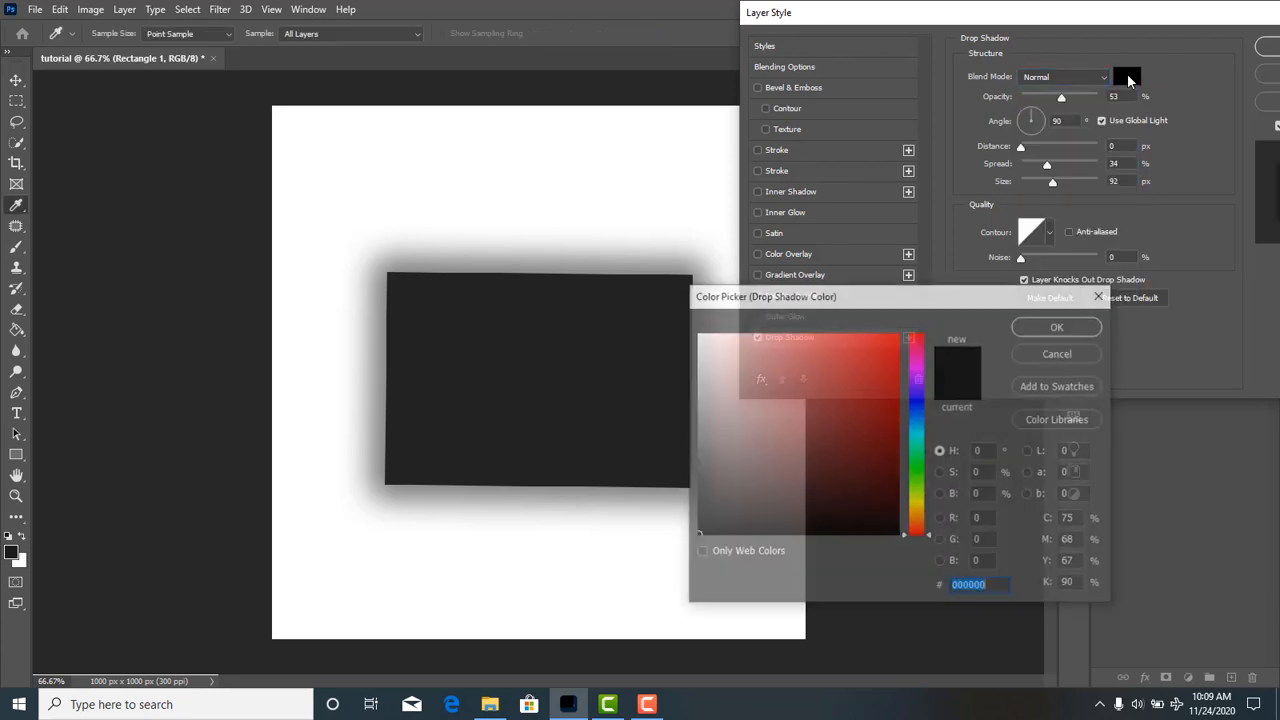
type("ff0000")
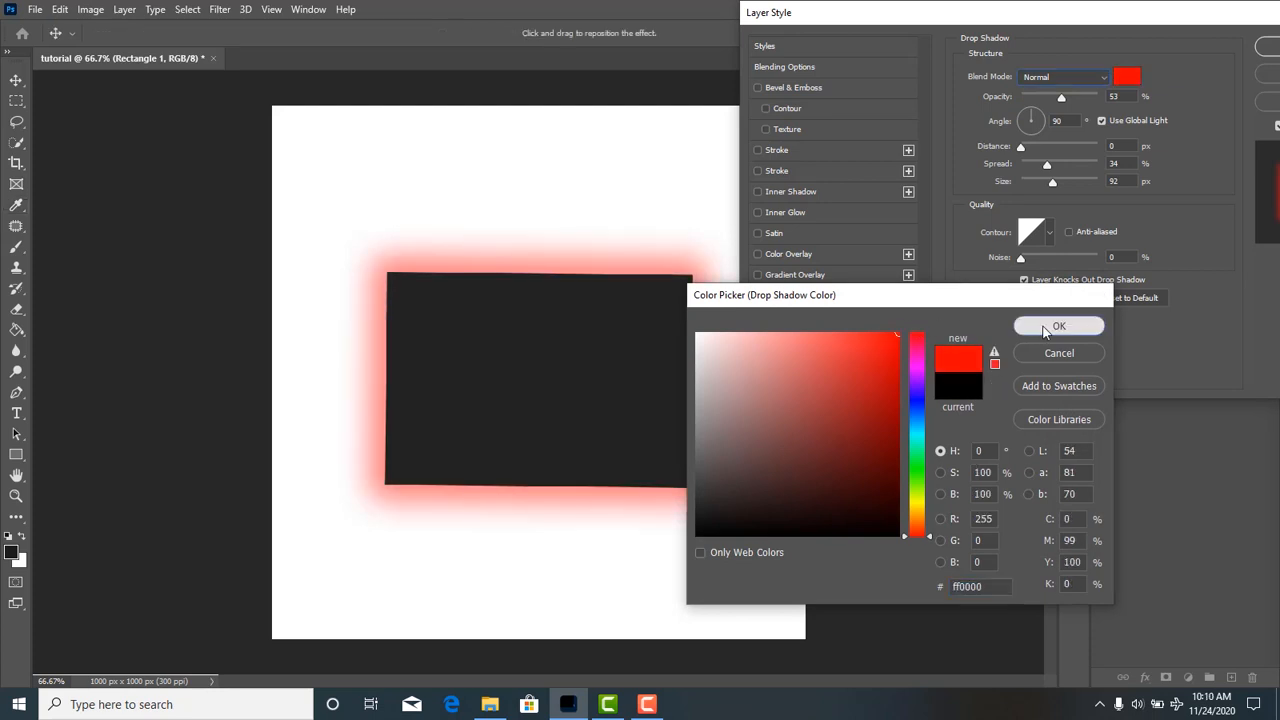
left_click(1046, 328)
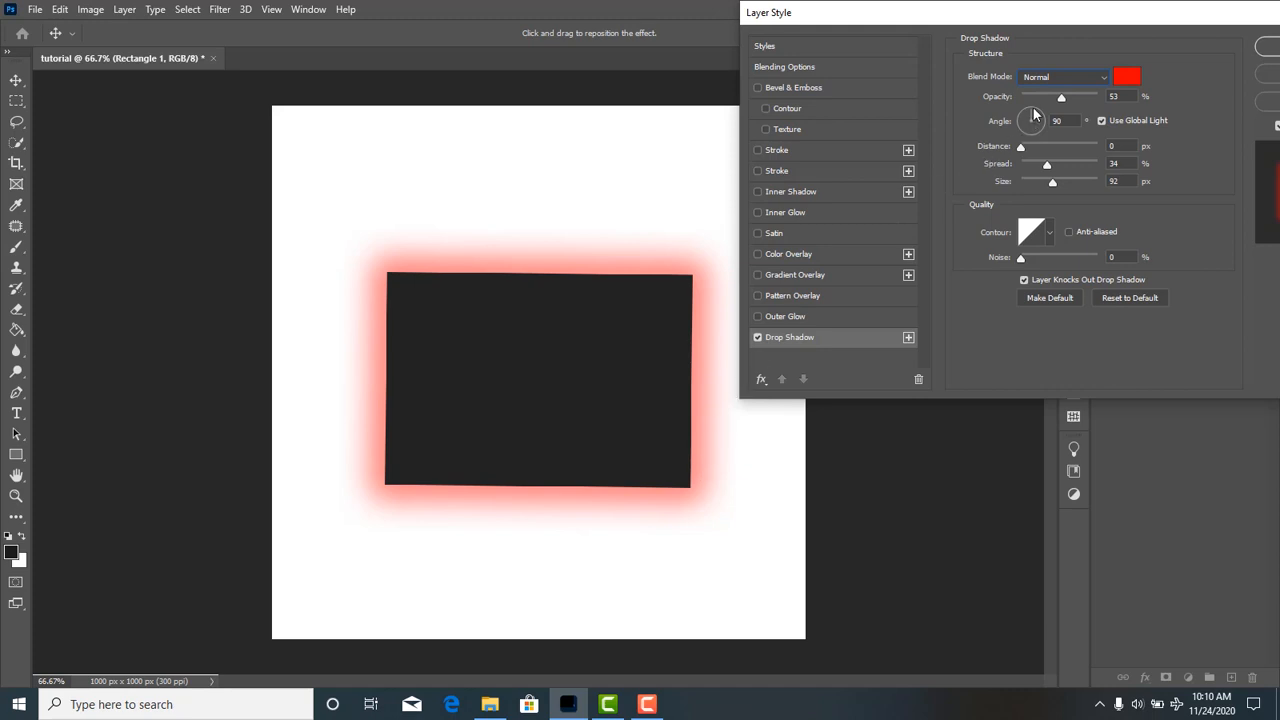
Set the drop shadow's angle to 145°, opacity to 100%, distance to 7 px and spread to 38%.
left_click_drag(1035, 116, 1134, 92)
left_click(1128, 96)
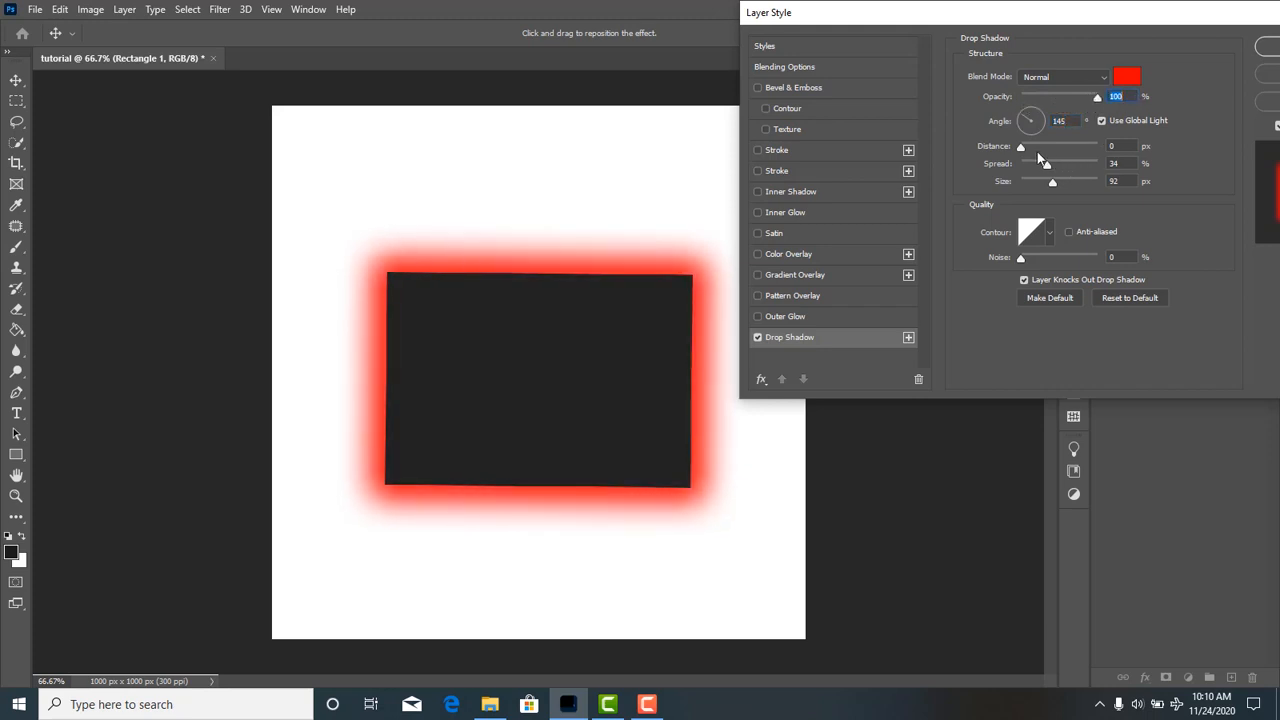
left_click_drag(1023, 146, 1058, 149)
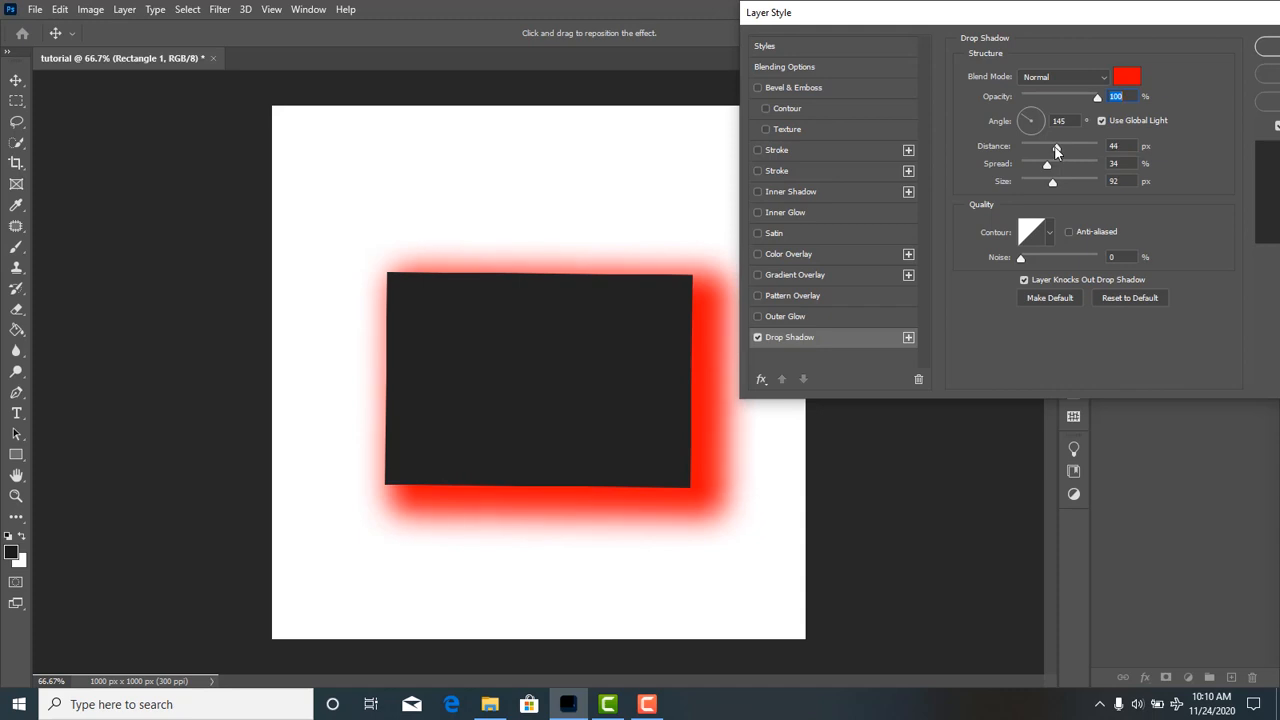
left_click_drag(1058, 149, 1055, 150)
left_click_drag(1055, 150, 1052, 182)
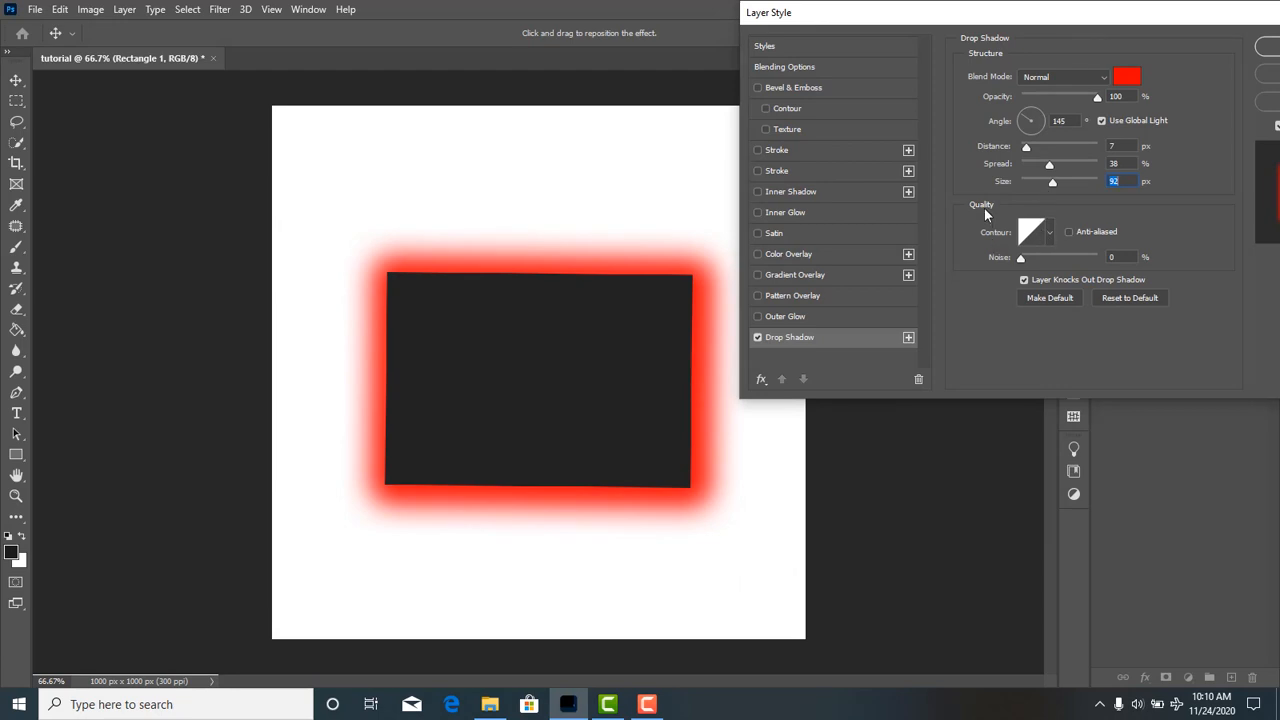
Try a peaked and a stepped contour on the drop shadow, then restore the linear contour with 0% noise.
left_click_drag(1035, 263, 961, 263)
left_click(1021, 258)
left_click(1050, 234)
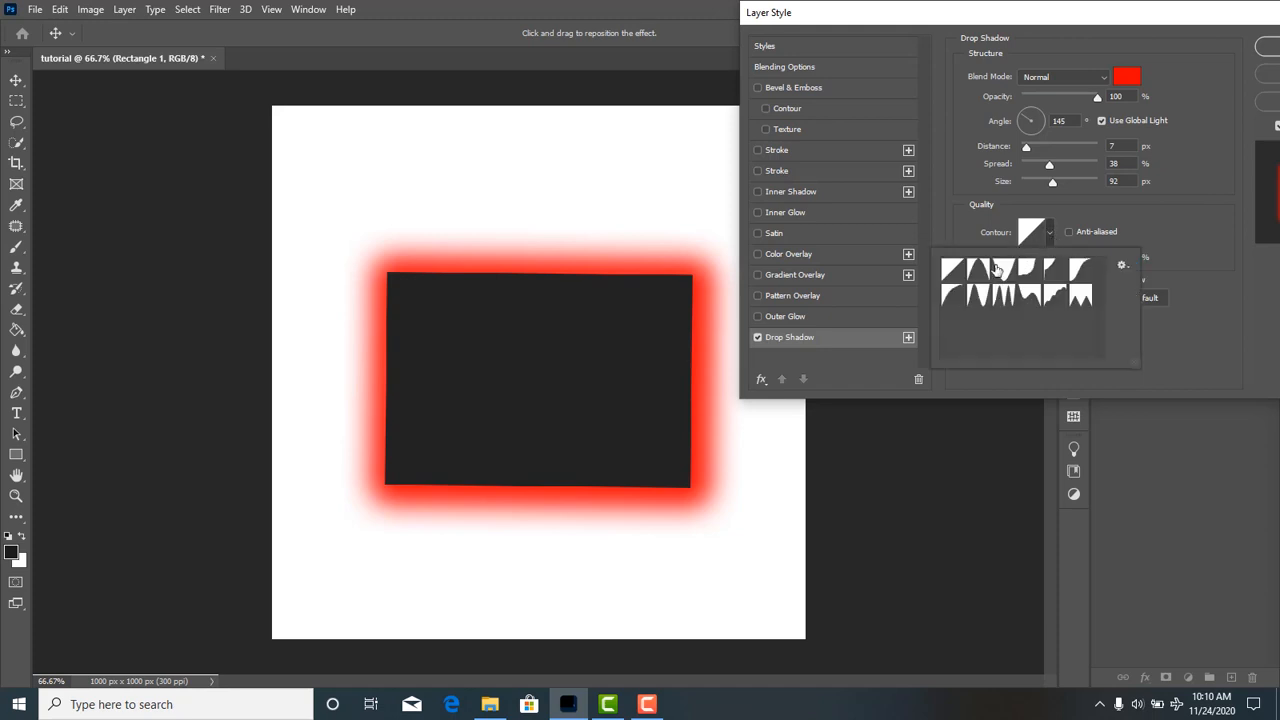
left_click(978, 269)
left_click(1047, 234)
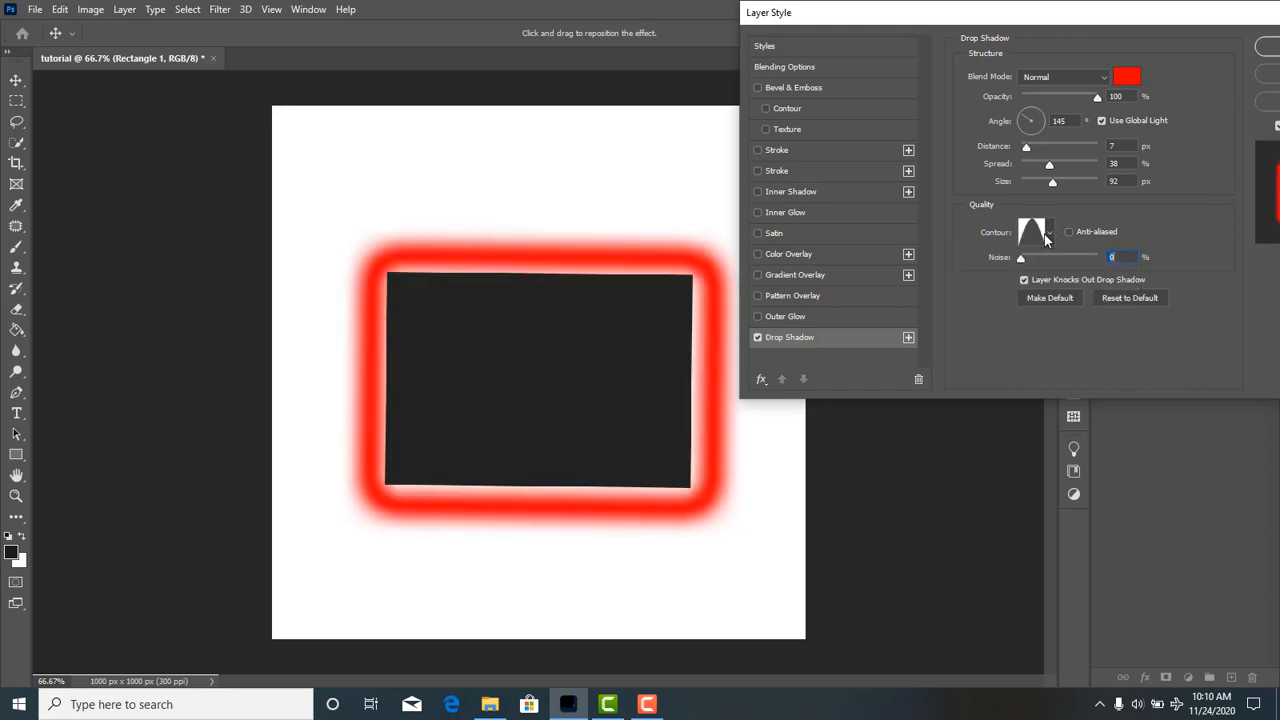
left_click(1050, 228)
left_click(1052, 268)
left_click(1050, 234)
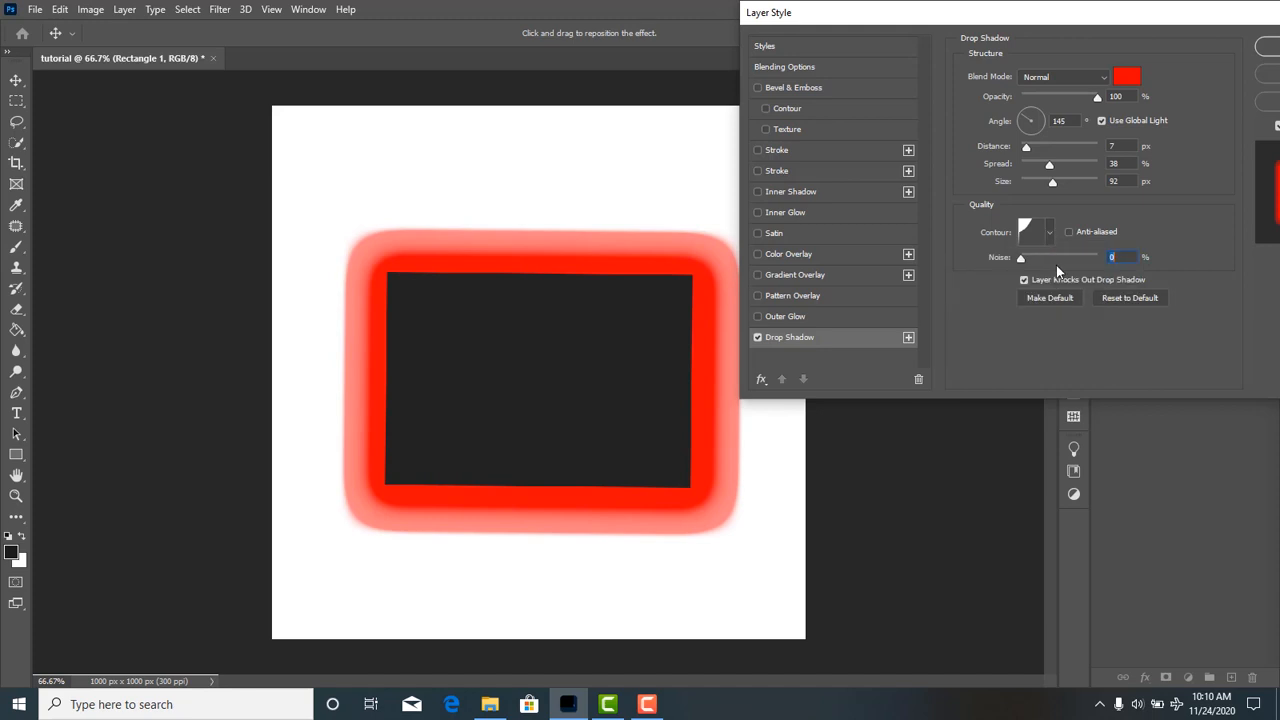
left_click(1050, 234)
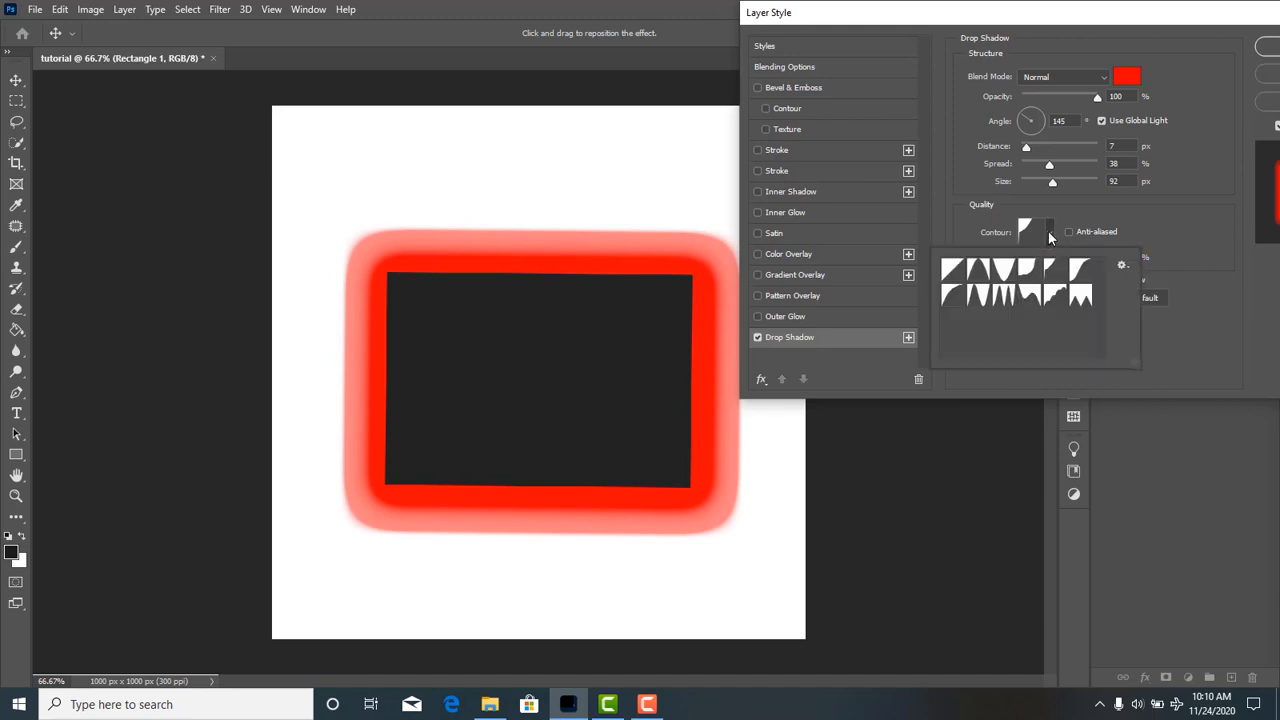
left_click(953, 270)
left_click(1140, 229)
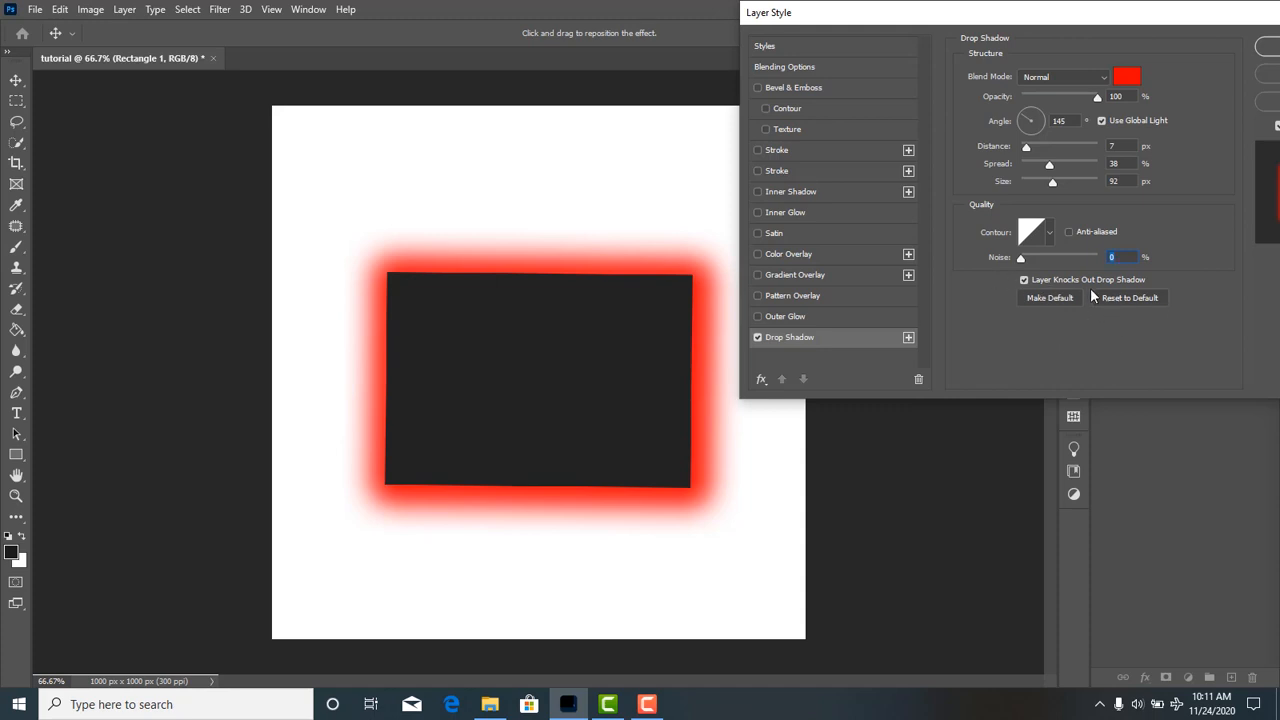
Reset the drop shadow to its defaults and set distance 22 px, spread 31%, size 95 px and opacity 71%.
left_click(1129, 298)
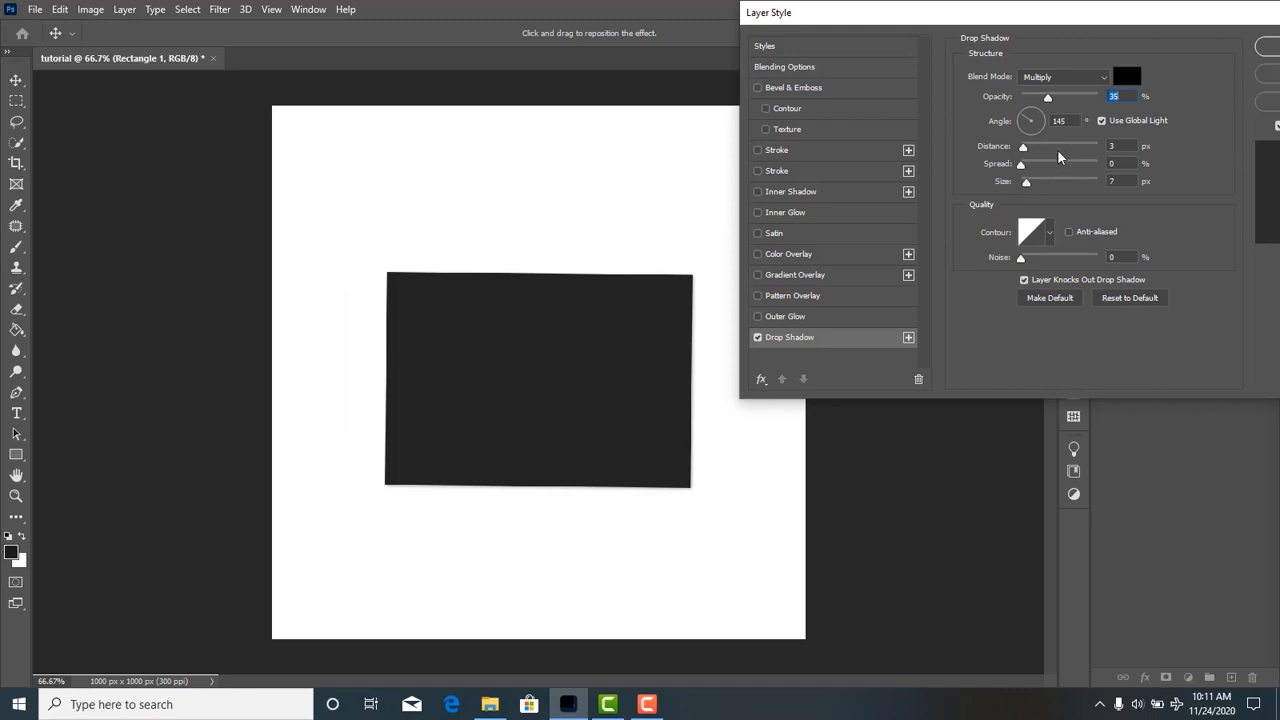
left_click_drag(1034, 151, 1053, 185)
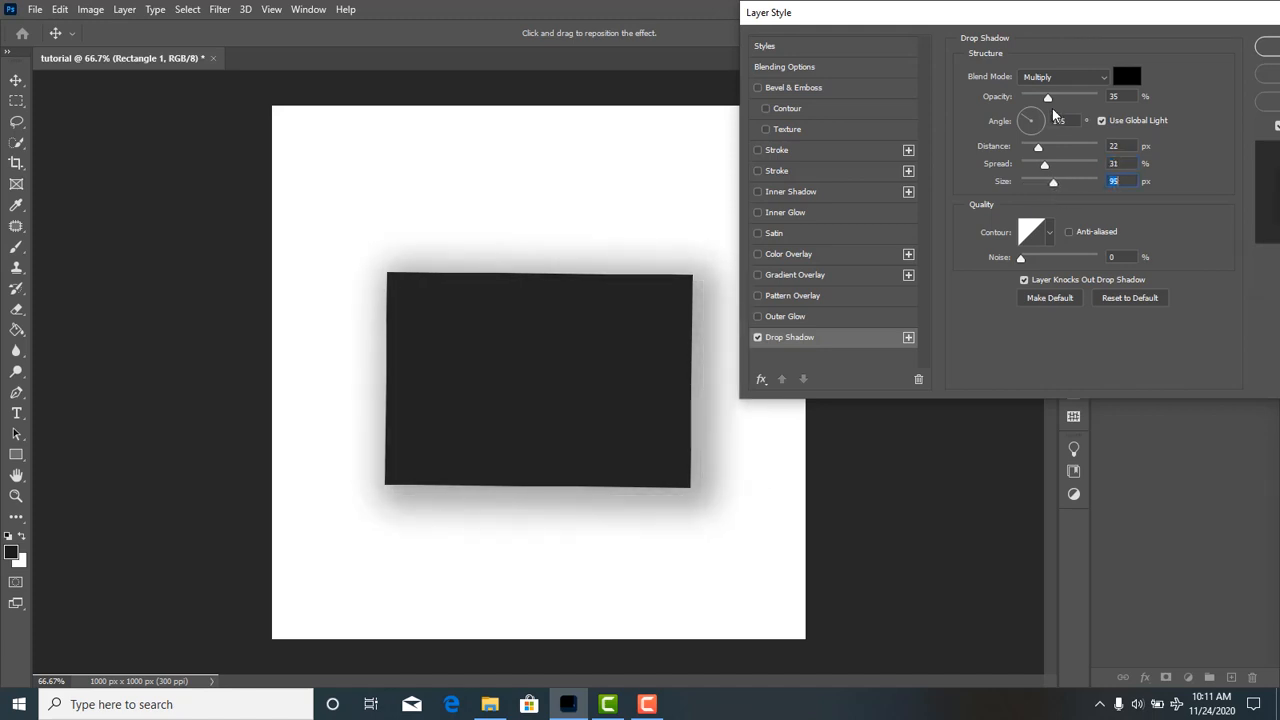
left_click_drag(1048, 97, 1076, 99)
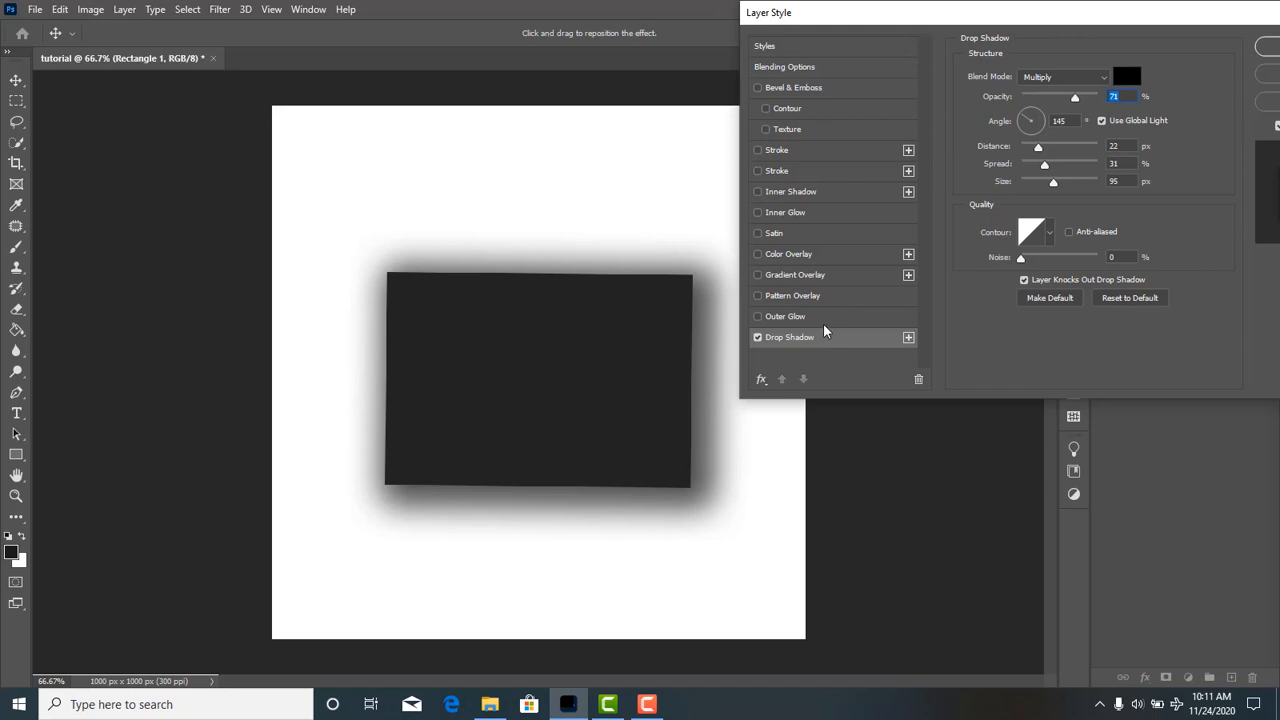
Enable Outer Glow on the rectangle and set the glow colour to red, ff0000.
left_click(793, 318)
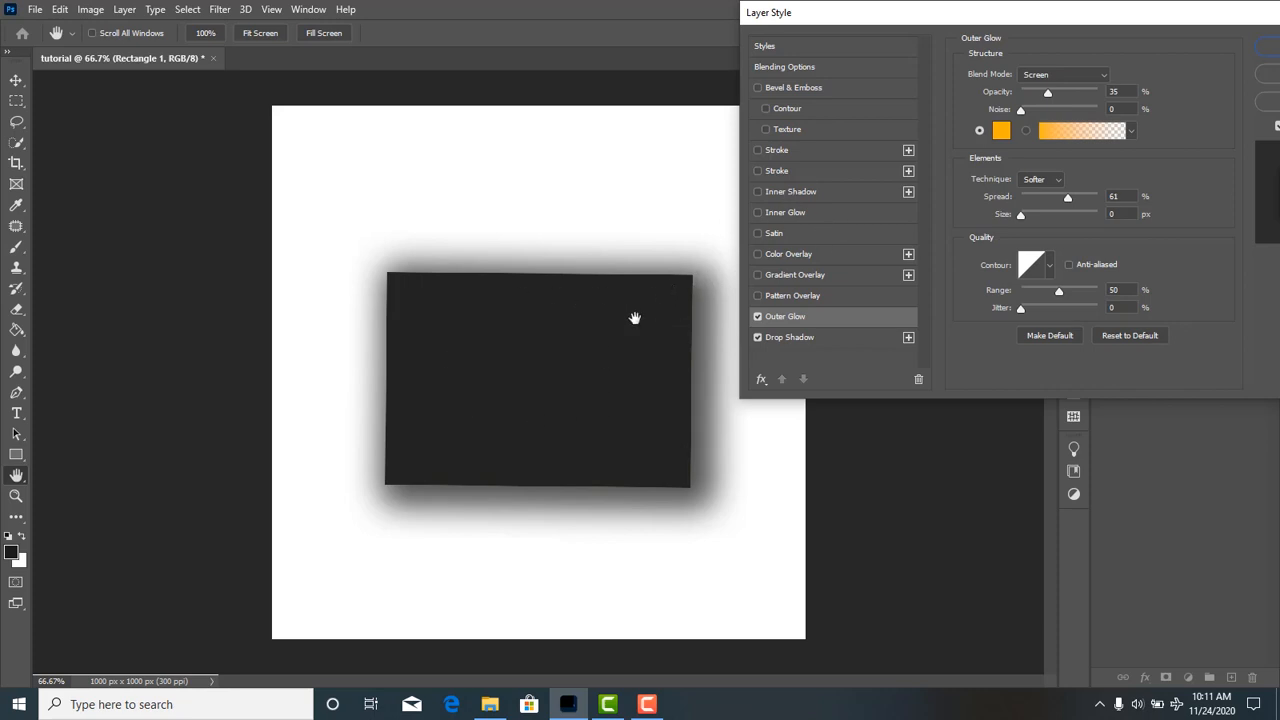
left_click(1003, 131)
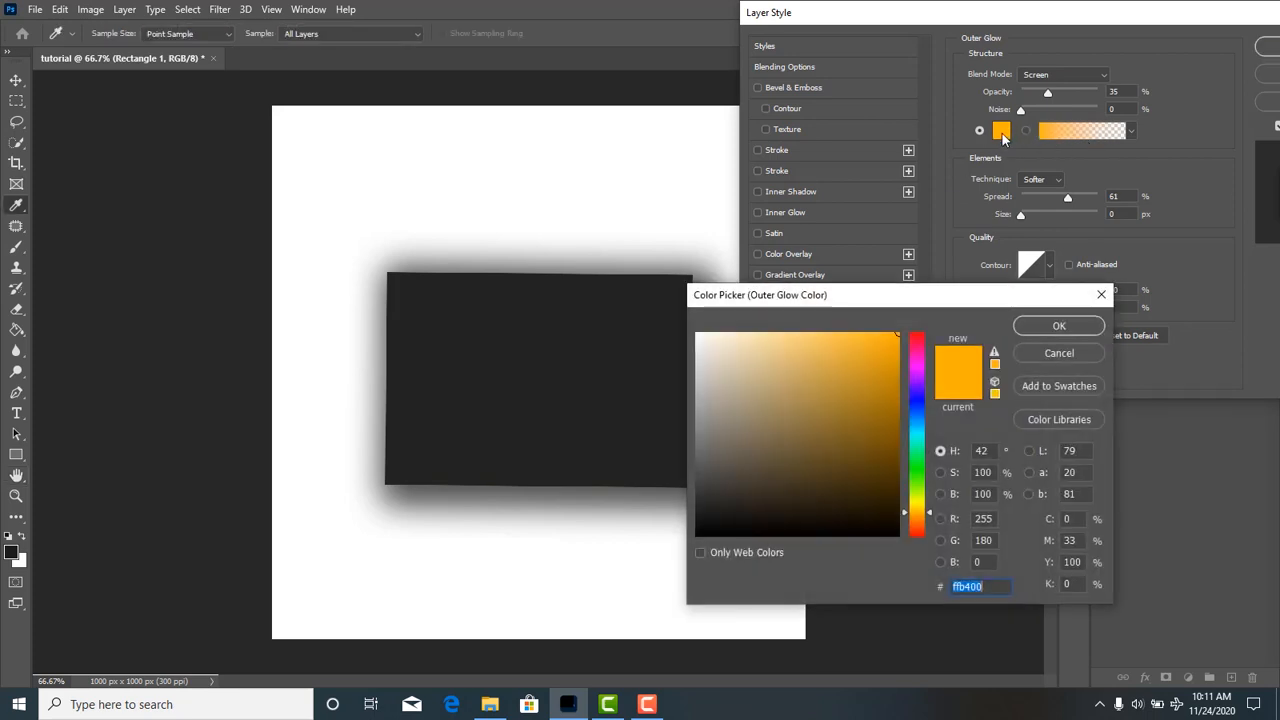
left_click_drag(922, 490, 922, 333)
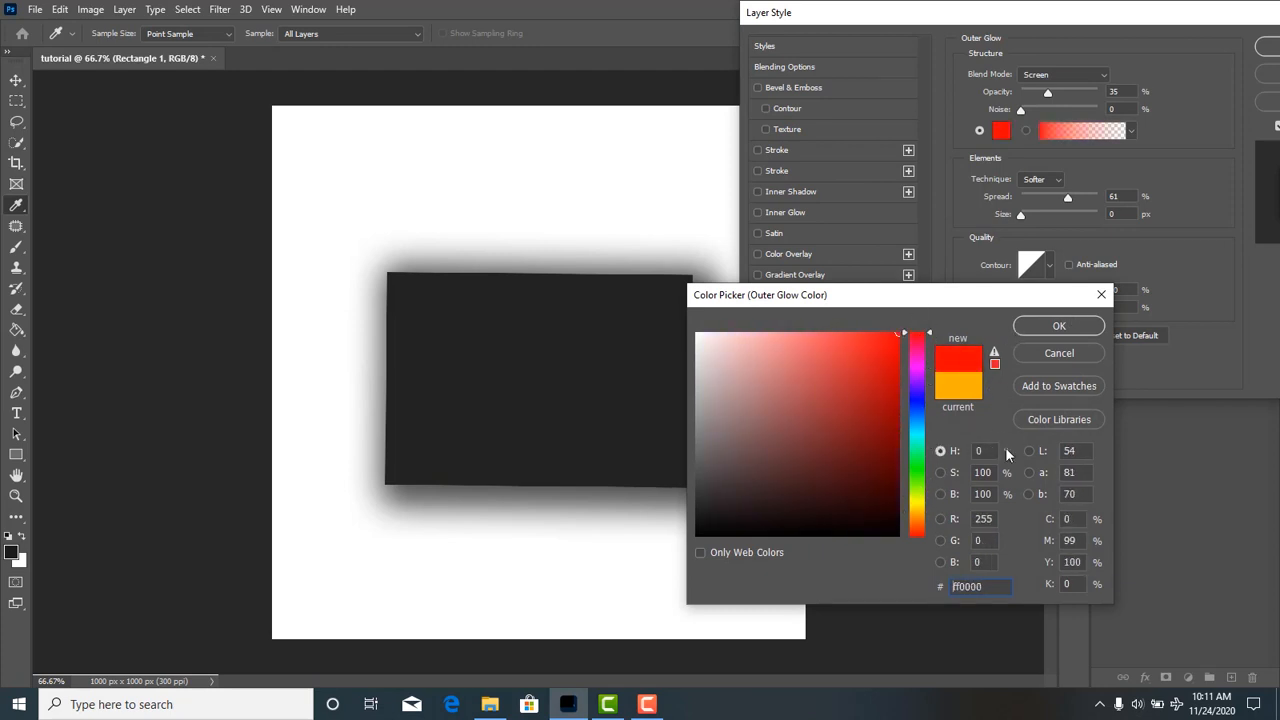
left_click(920, 519)
left_click_drag(920, 537, 920, 551)
left_click(1058, 326)
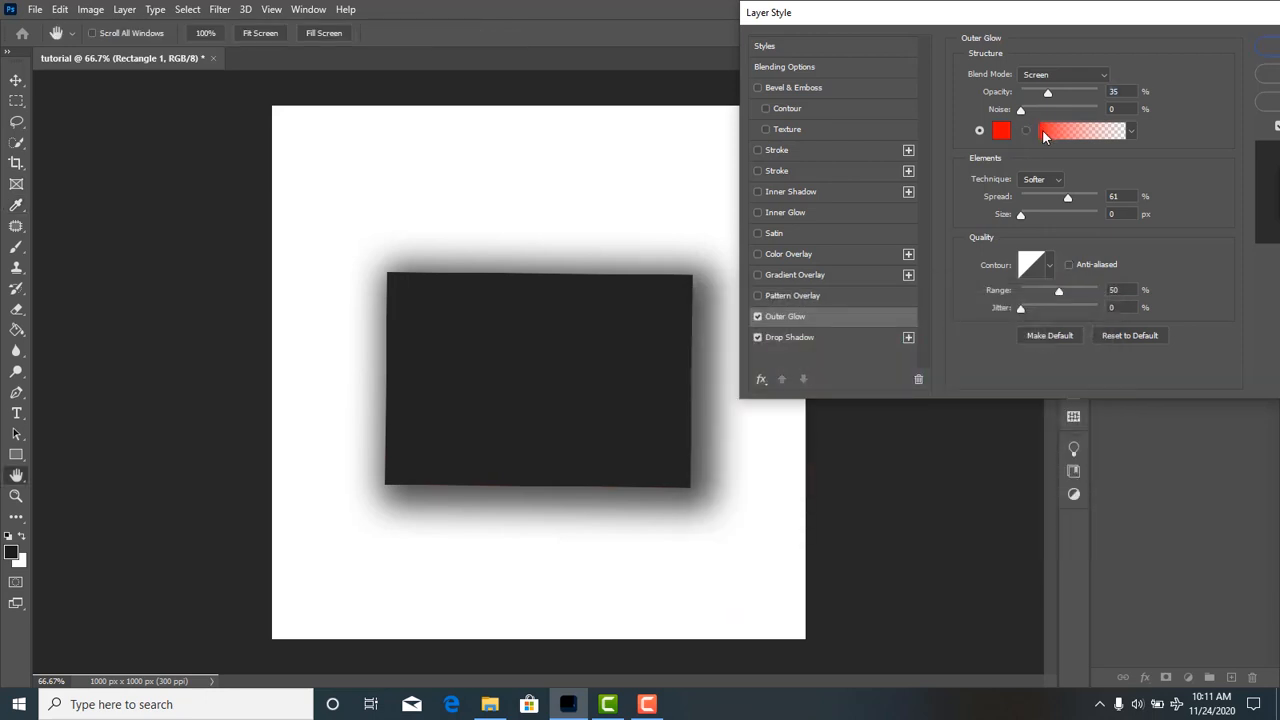
Switch the outer glow to its red-to-transparent gradient, keeping f70000 as the first stop's colour.
left_click(1025, 131)
left_click(1040, 133)
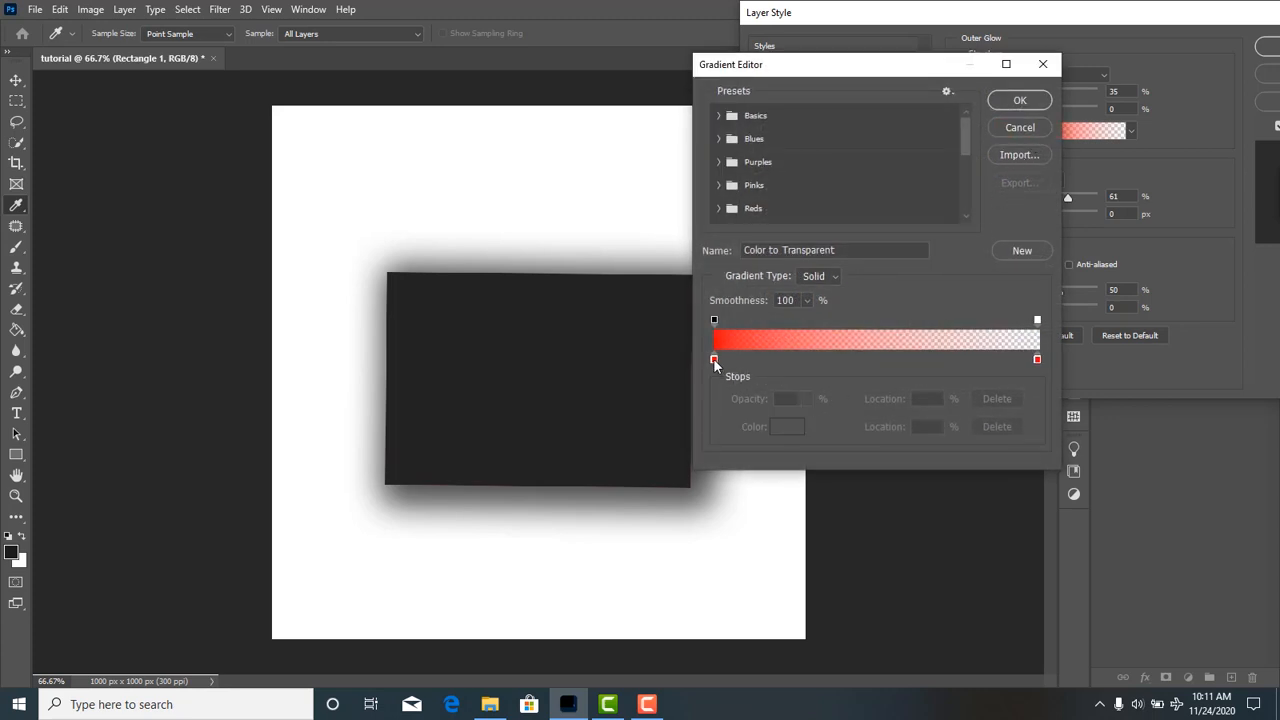
left_click_drag(714, 359, 712, 360)
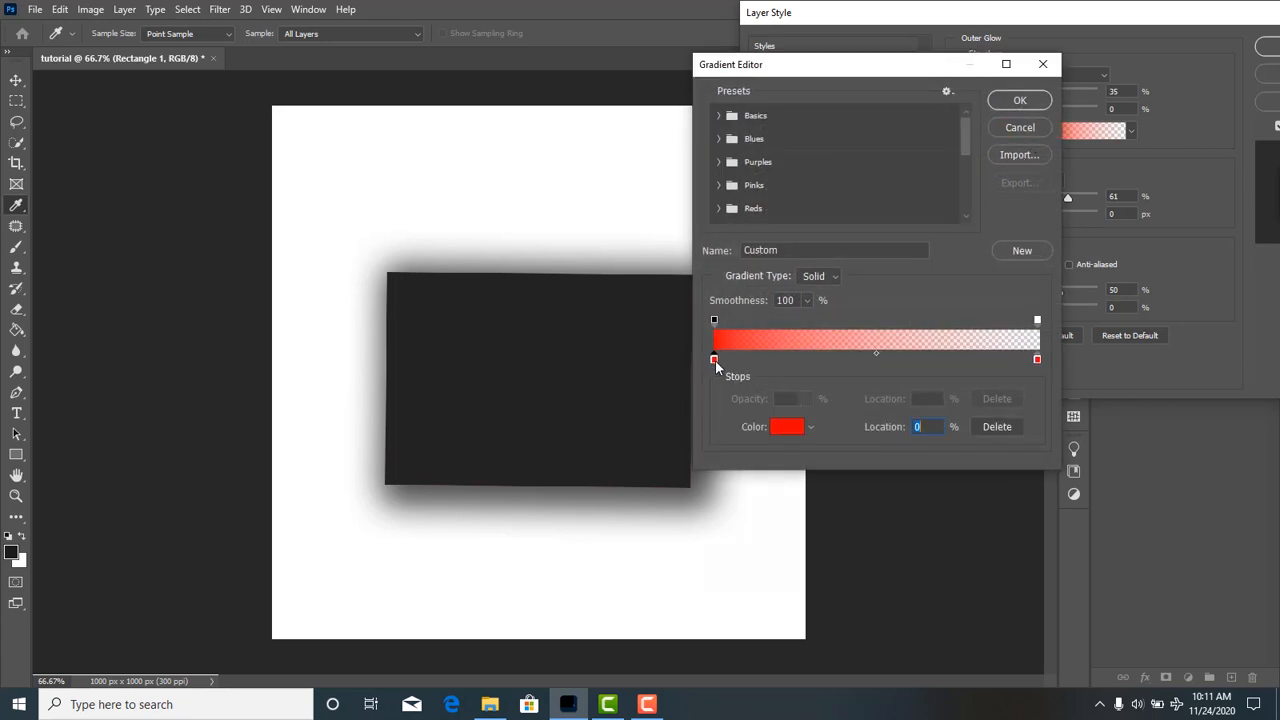
double_click(714, 359)
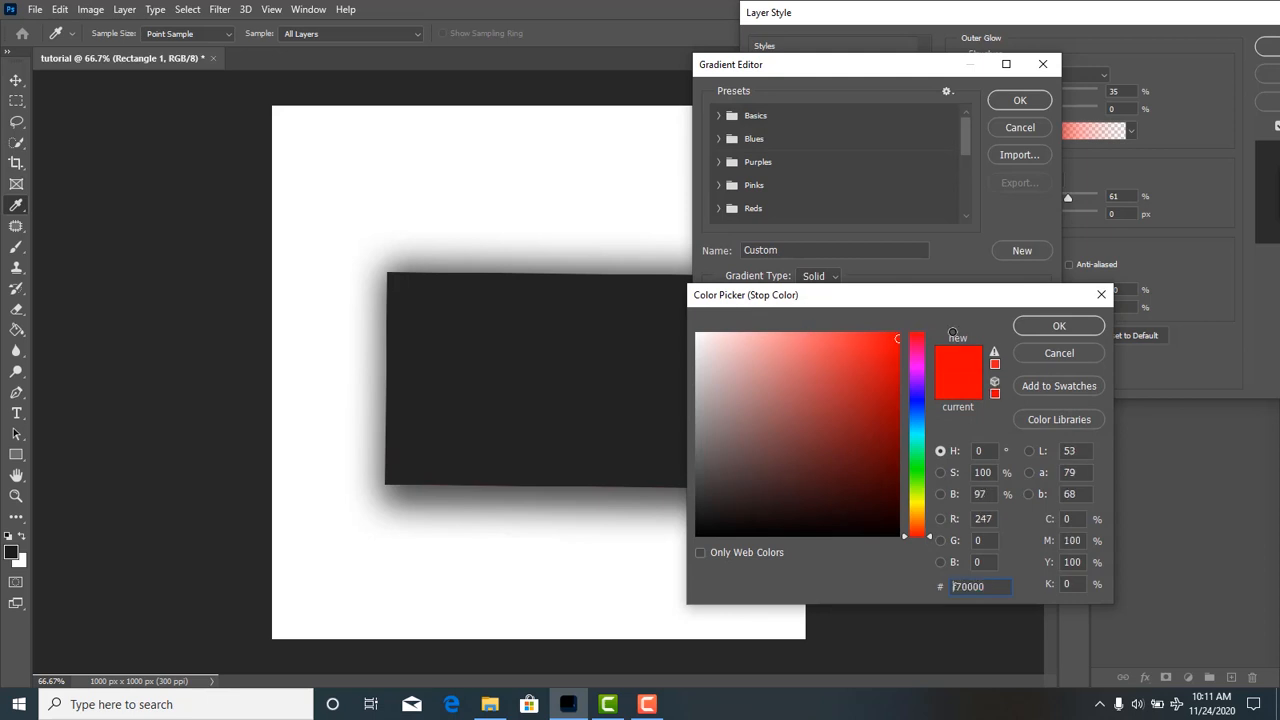
left_click(1034, 326)
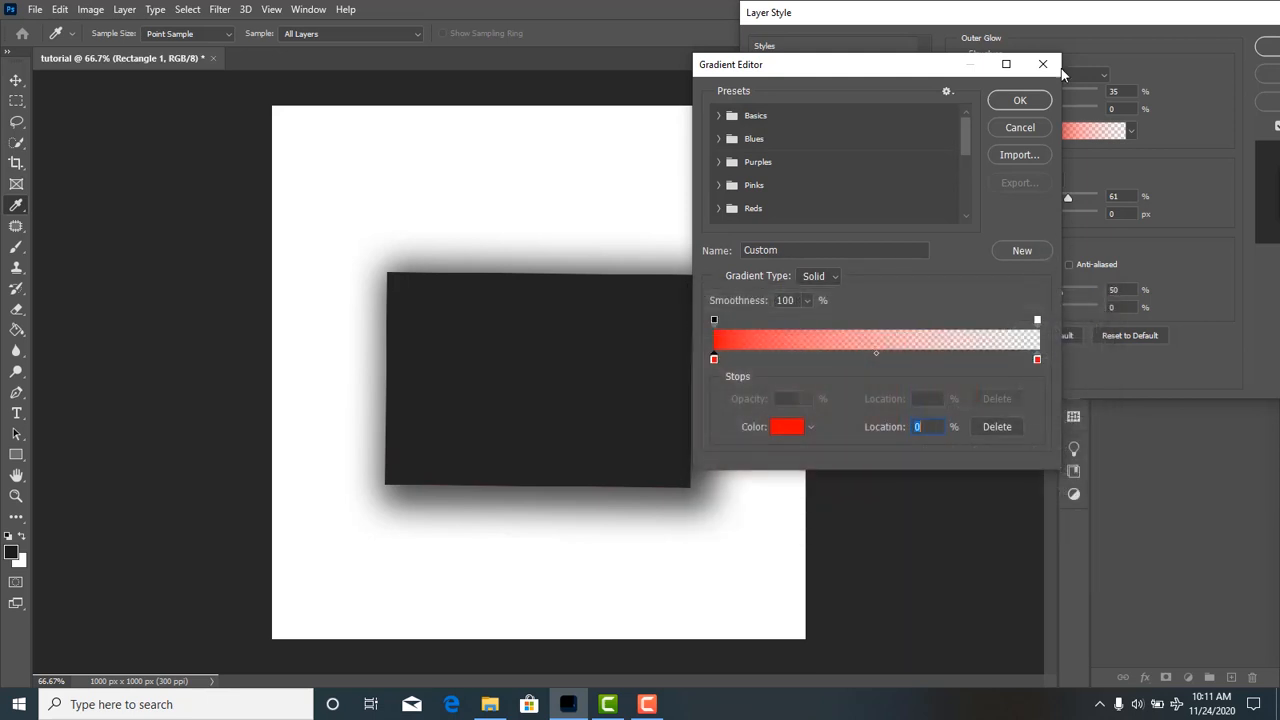
left_click(1022, 101)
Look through the Basics and Blues preset folders for the outer glow's gradient.
left_click(1053, 135)
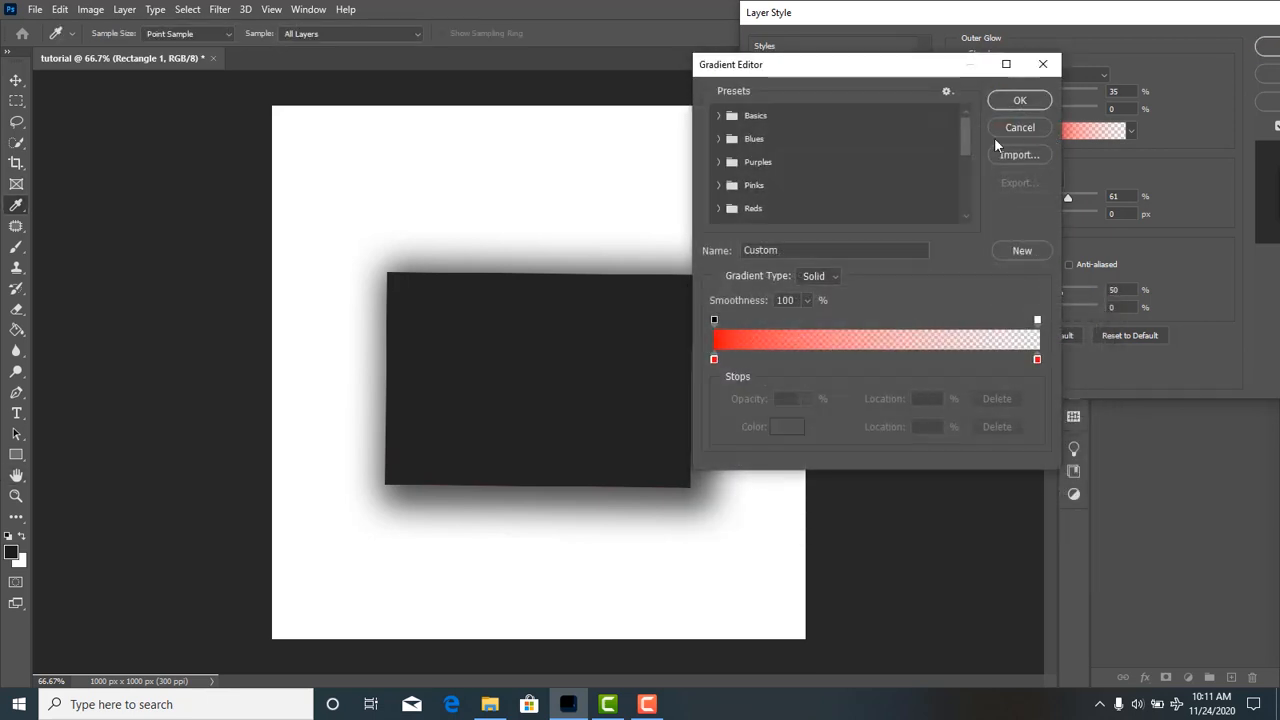
left_click(718, 116)
left_click(718, 116)
left_click(718, 138)
left_click(720, 140)
left_click(1018, 102)
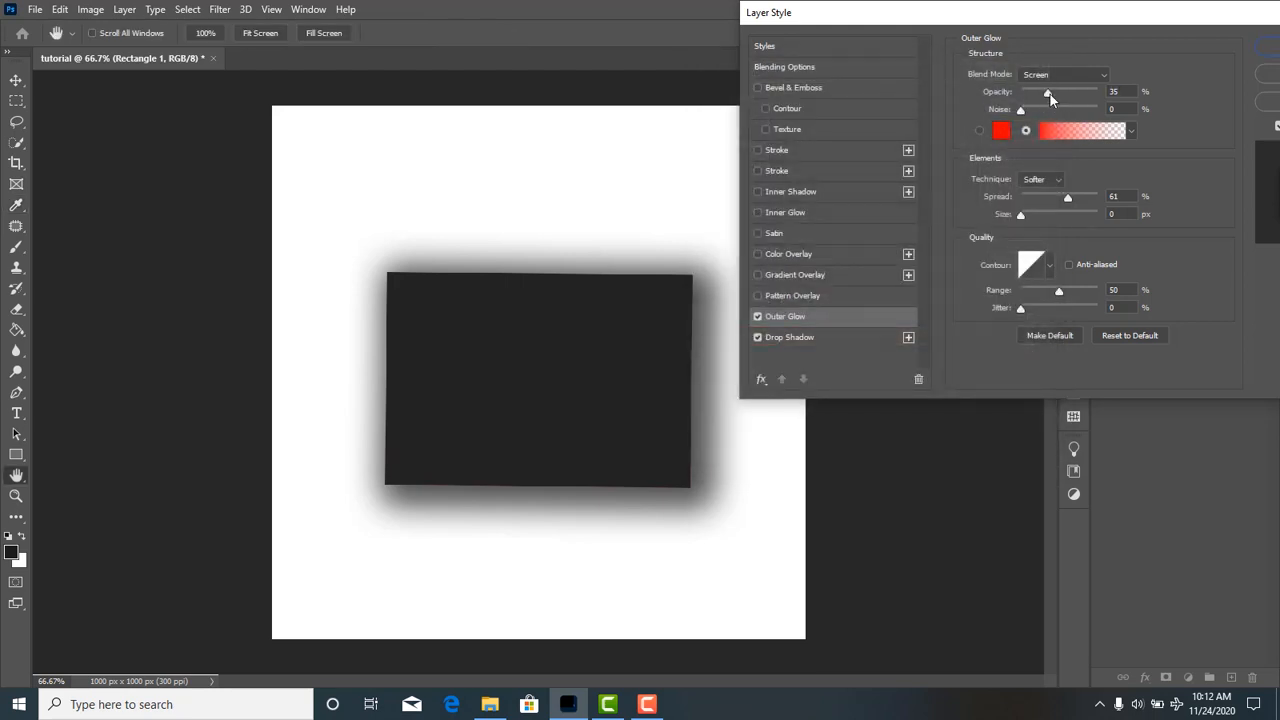
Set the outer glow's blend mode to Normal, opacity to 100%, spread to 0% and size to 49 px.
left_click(1063, 74)
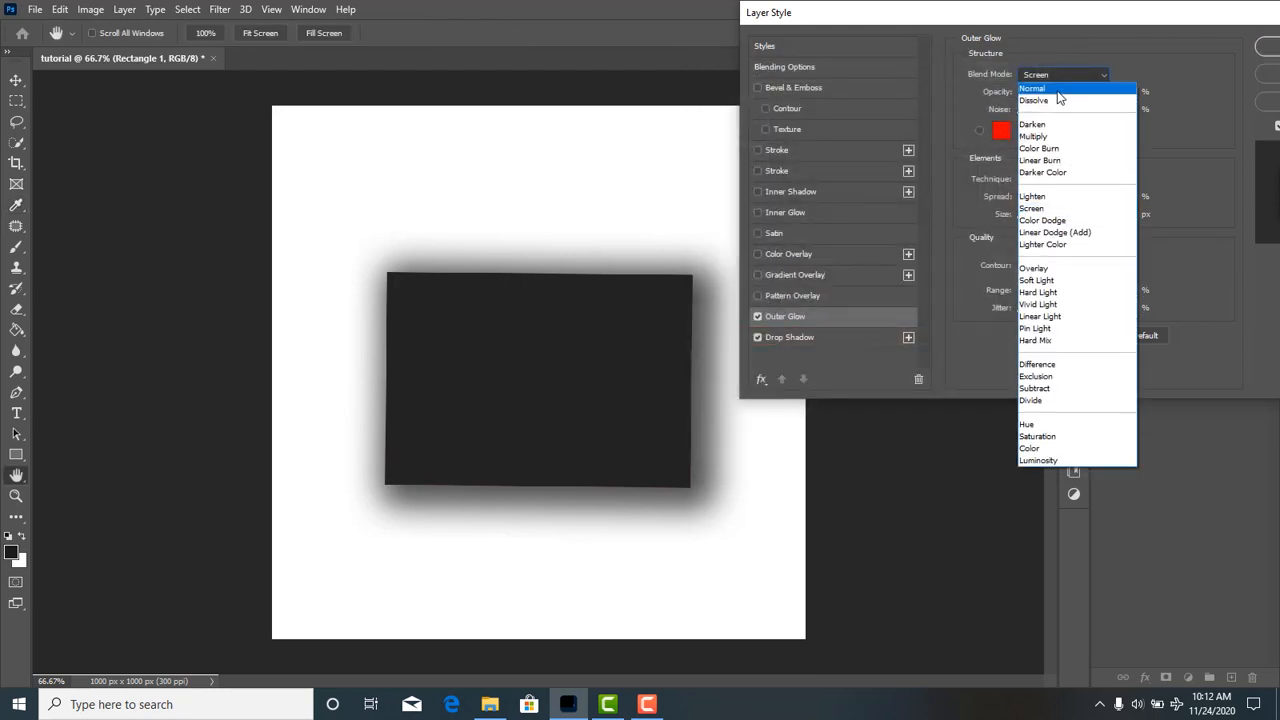
left_click(1056, 89)
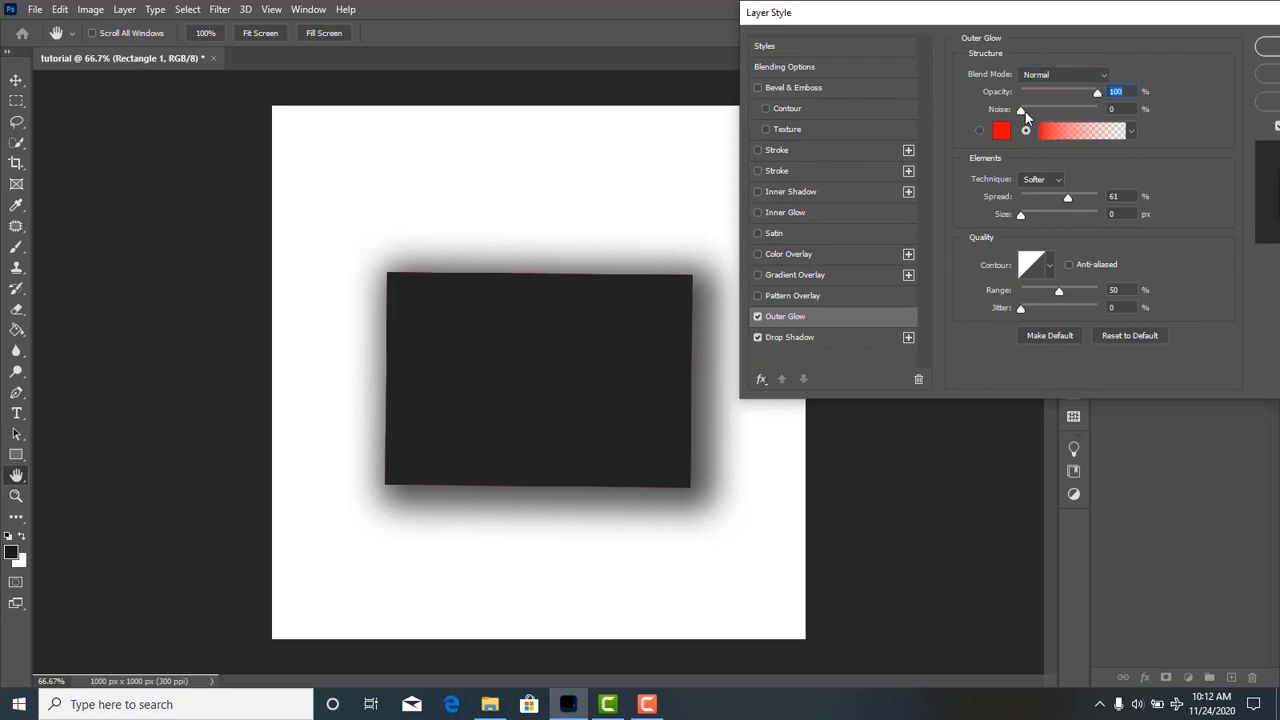
left_click_drag(1077, 197, 1028, 216)
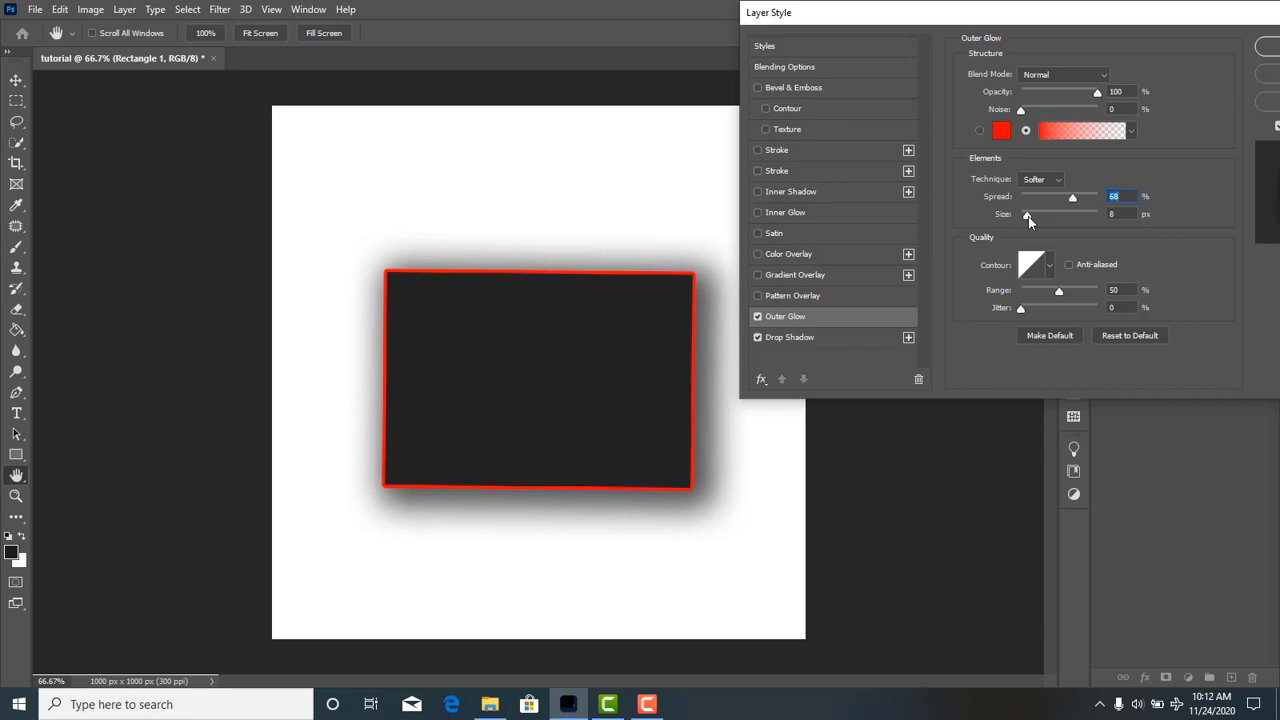
left_click_drag(1073, 197, 1040, 216)
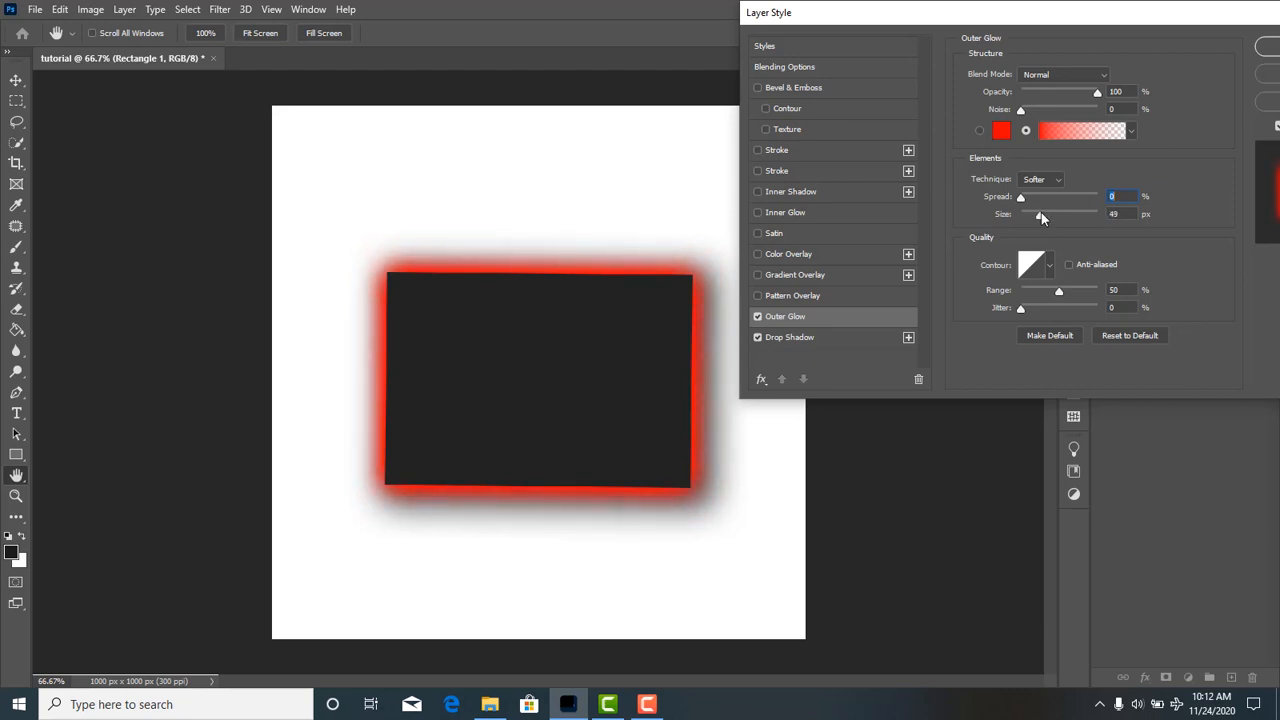
Try a concave curved contour on the outer glow, then restore the linear contour.
left_click(1050, 267)
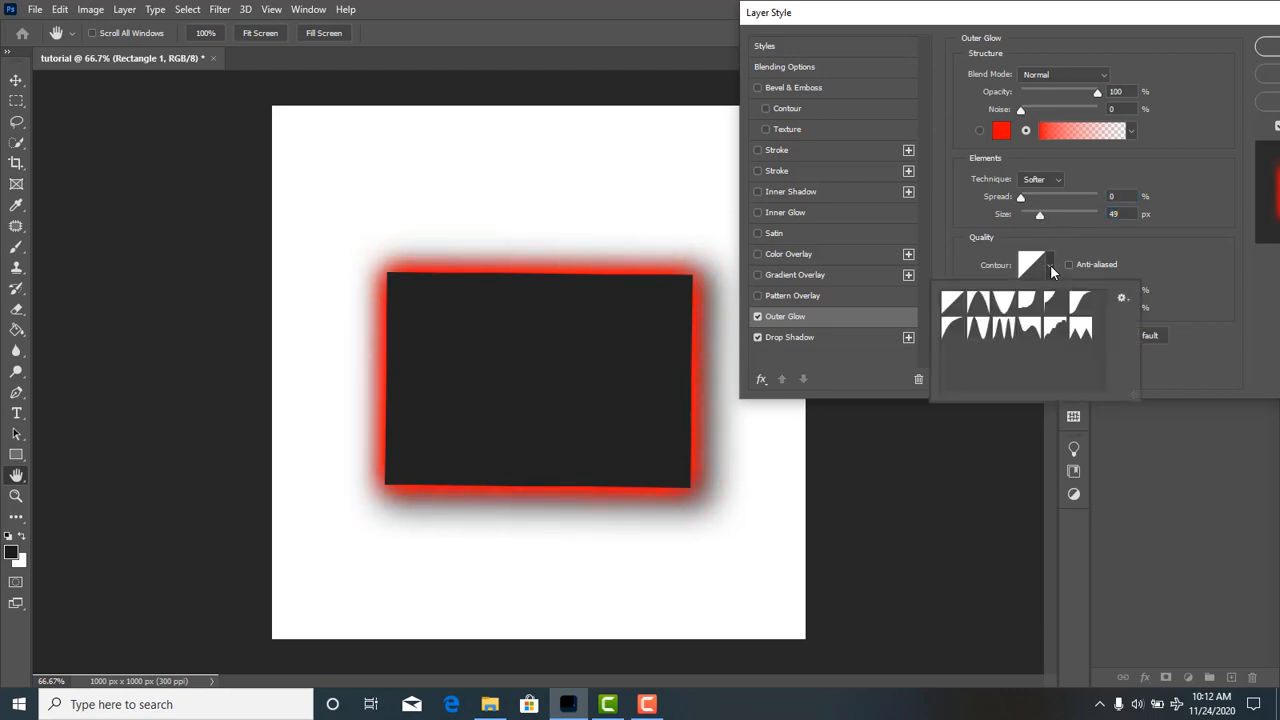
left_click(1029, 301)
left_click(1048, 268)
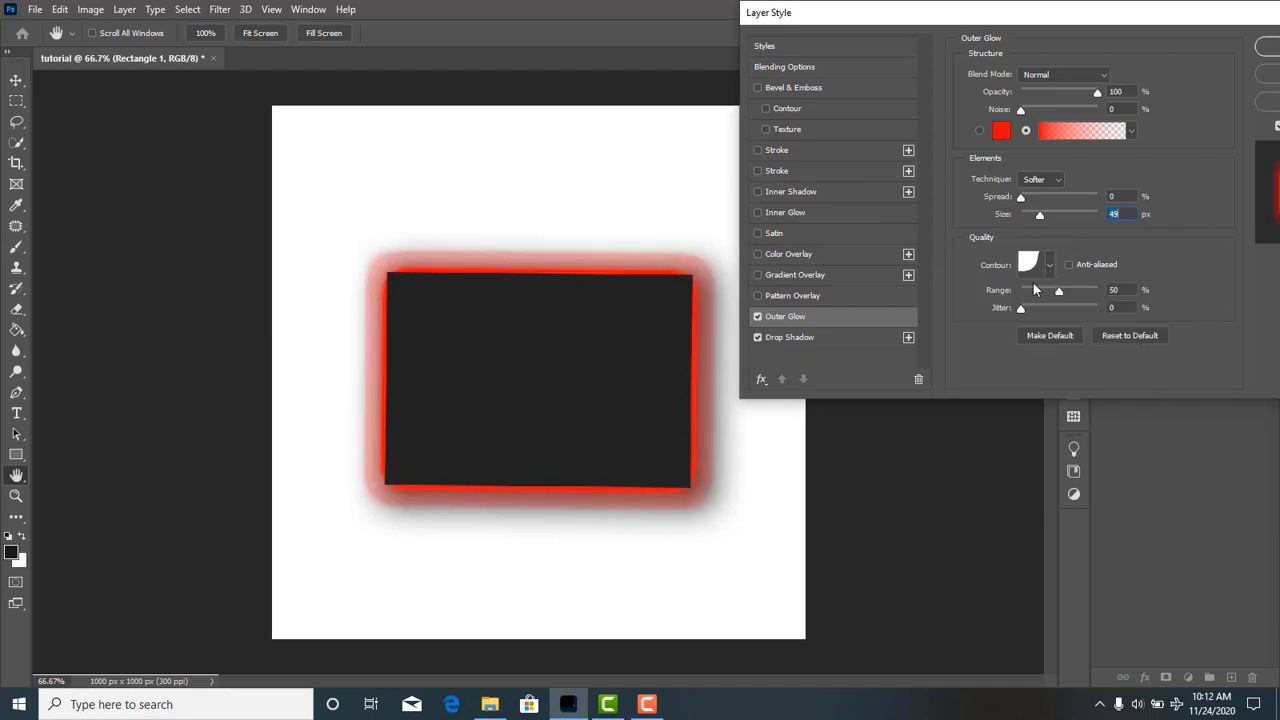
left_click(1052, 268)
left_click(963, 302)
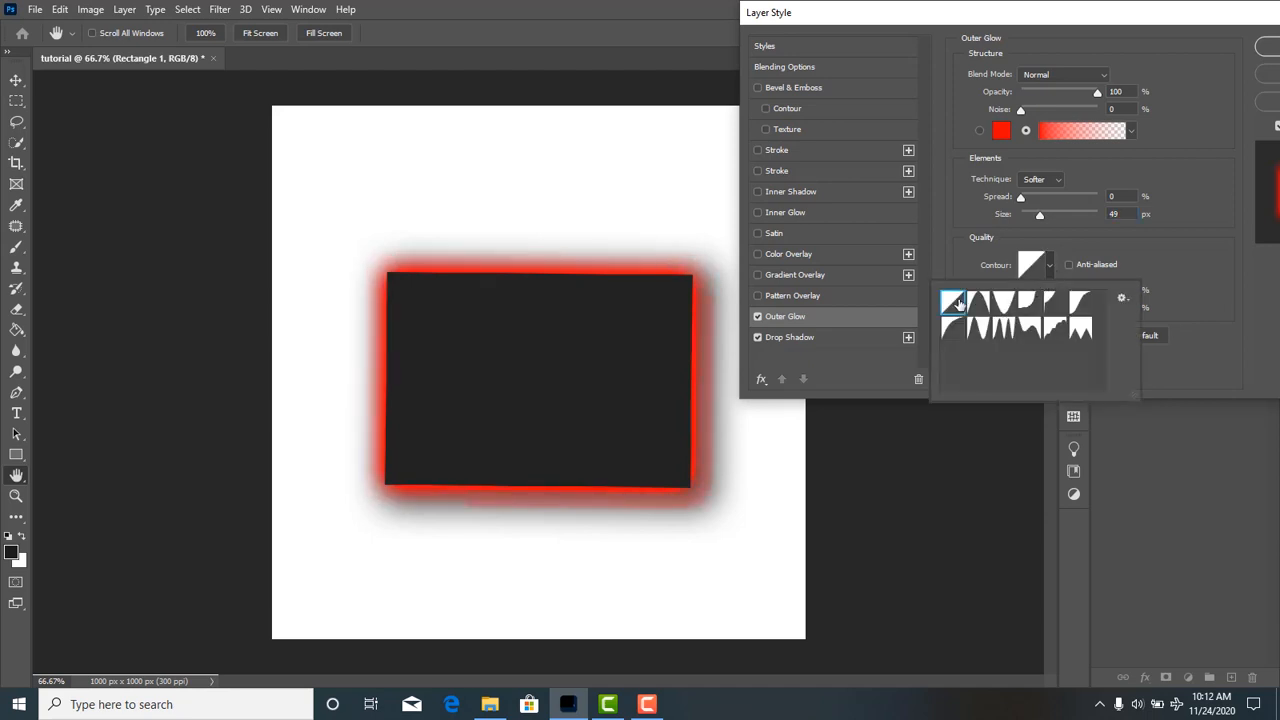
left_click(1050, 266)
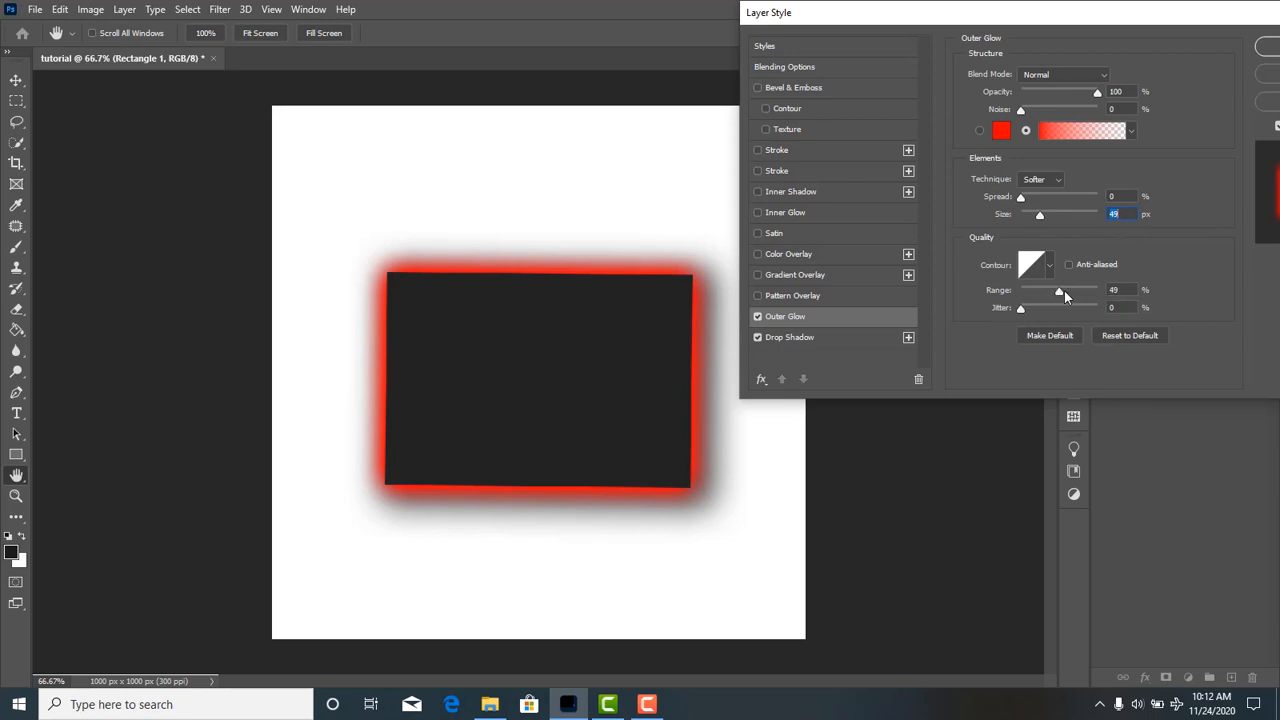
Try a range of 100% with 0% jitter on the outer glow, then reset the effect to its defaults.
left_click_drag(1064, 290, 1145, 298)
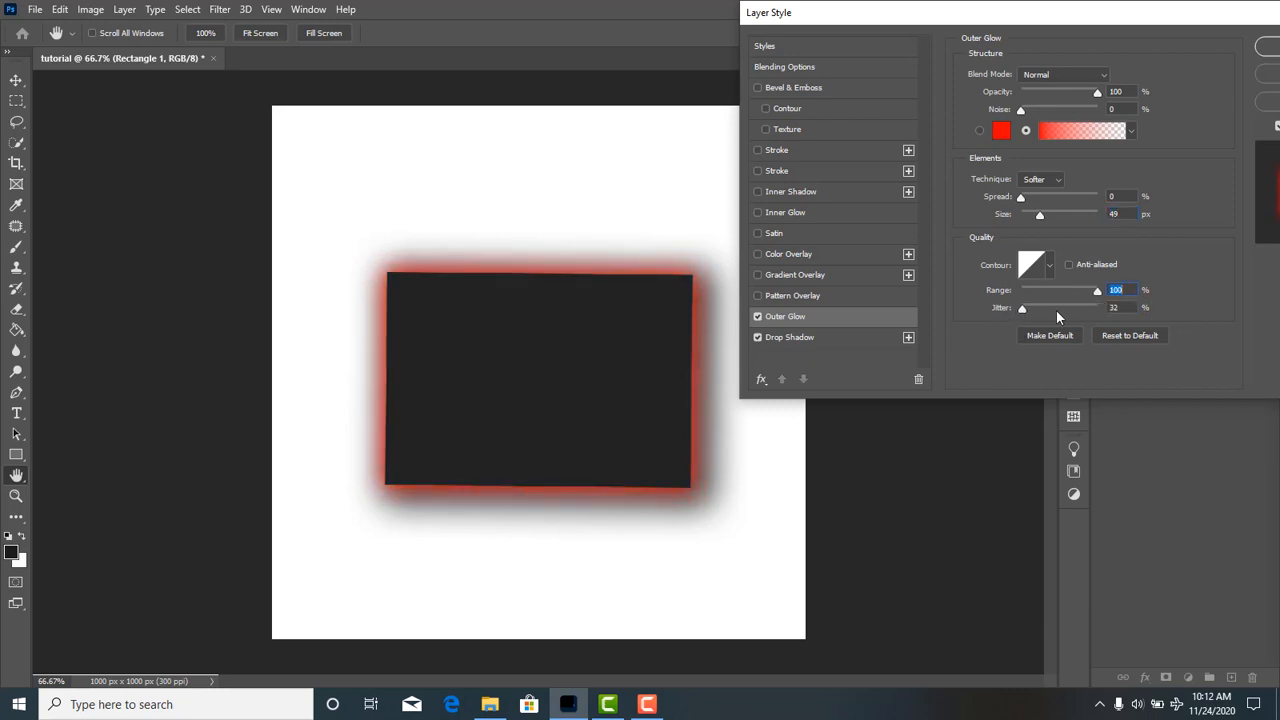
left_click_drag(1111, 316, 1122, 315)
key("Tab")
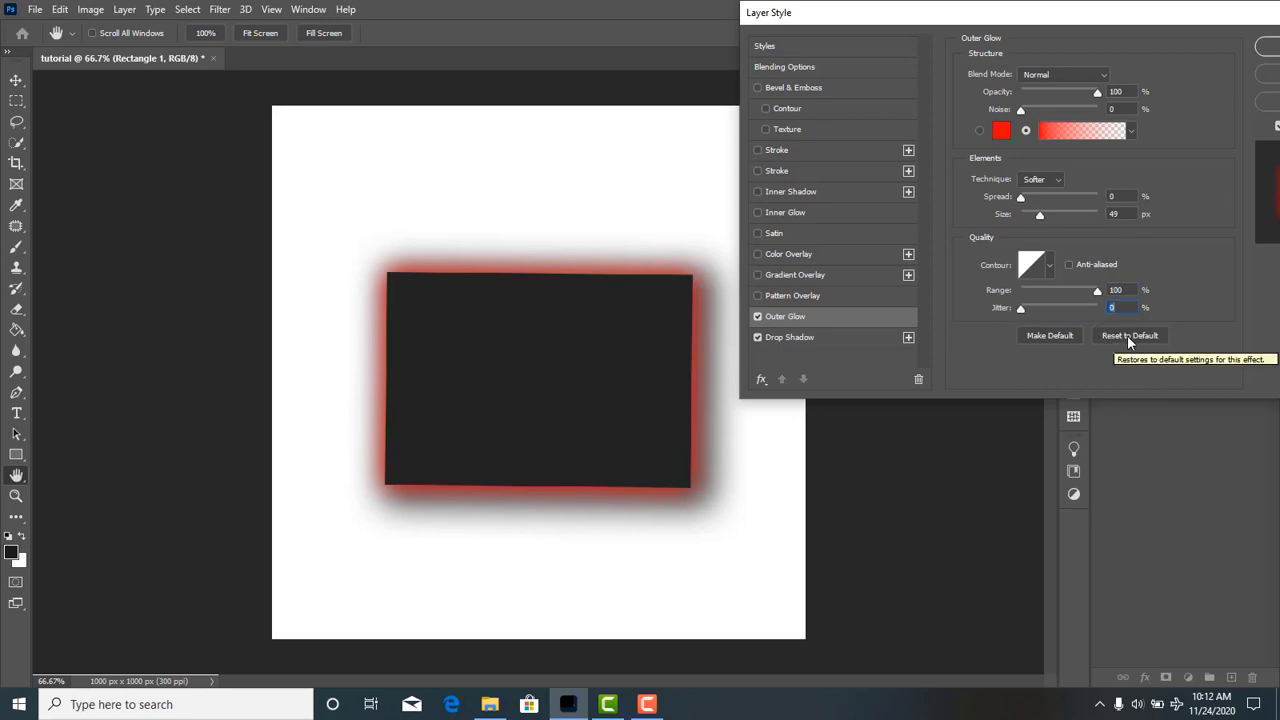
left_click(1127, 336)
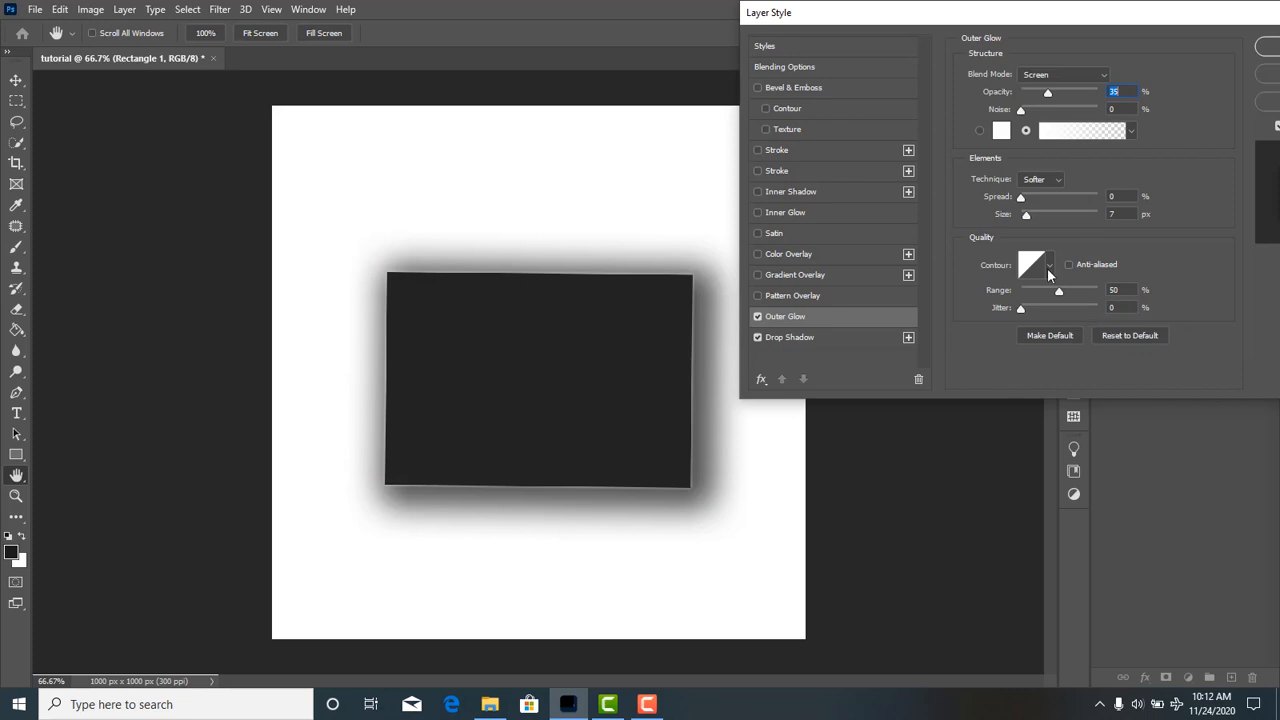
Enable Pattern Overlay on the rectangle and apply the second pattern from the Trees group.
left_click(815, 296)
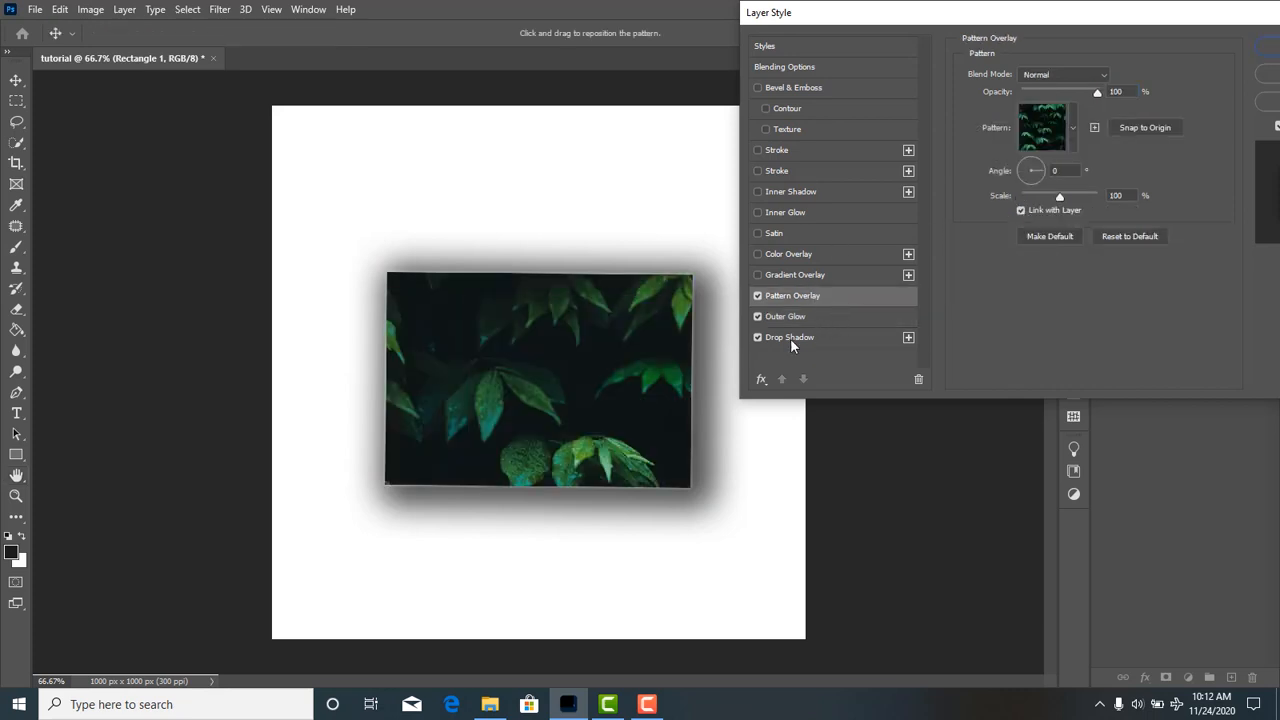
left_click(1073, 136)
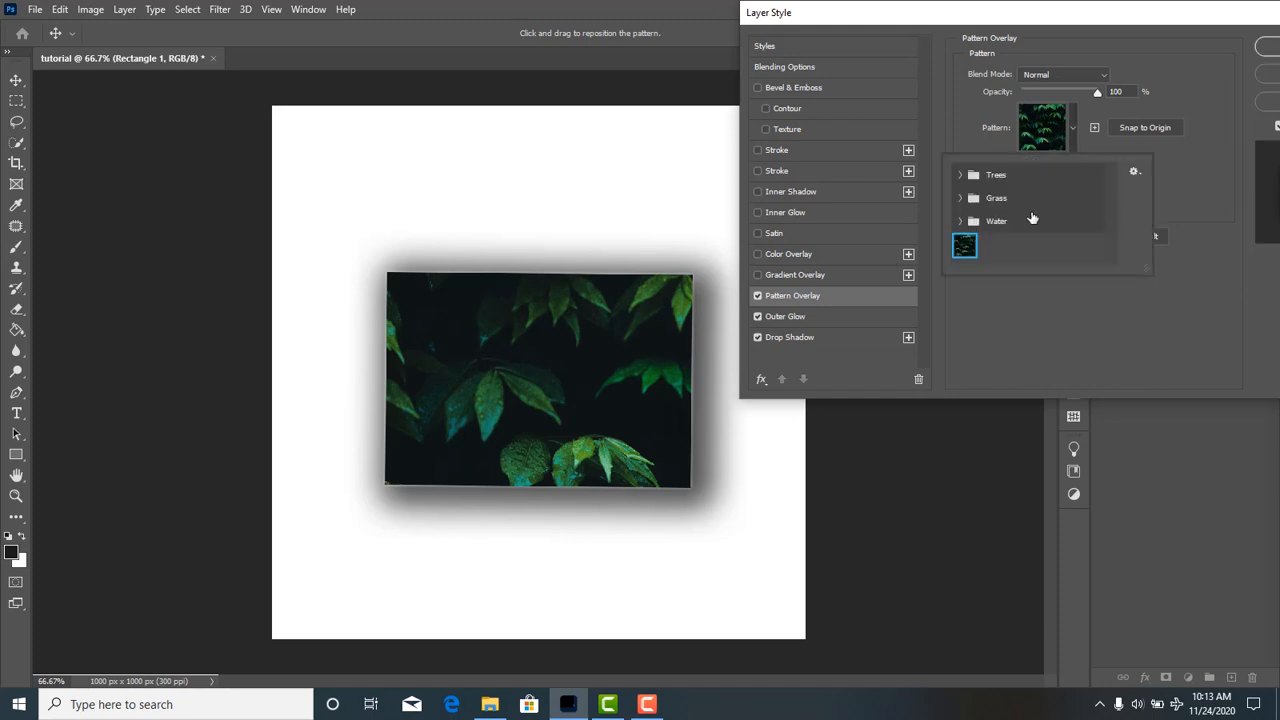
left_click(961, 177)
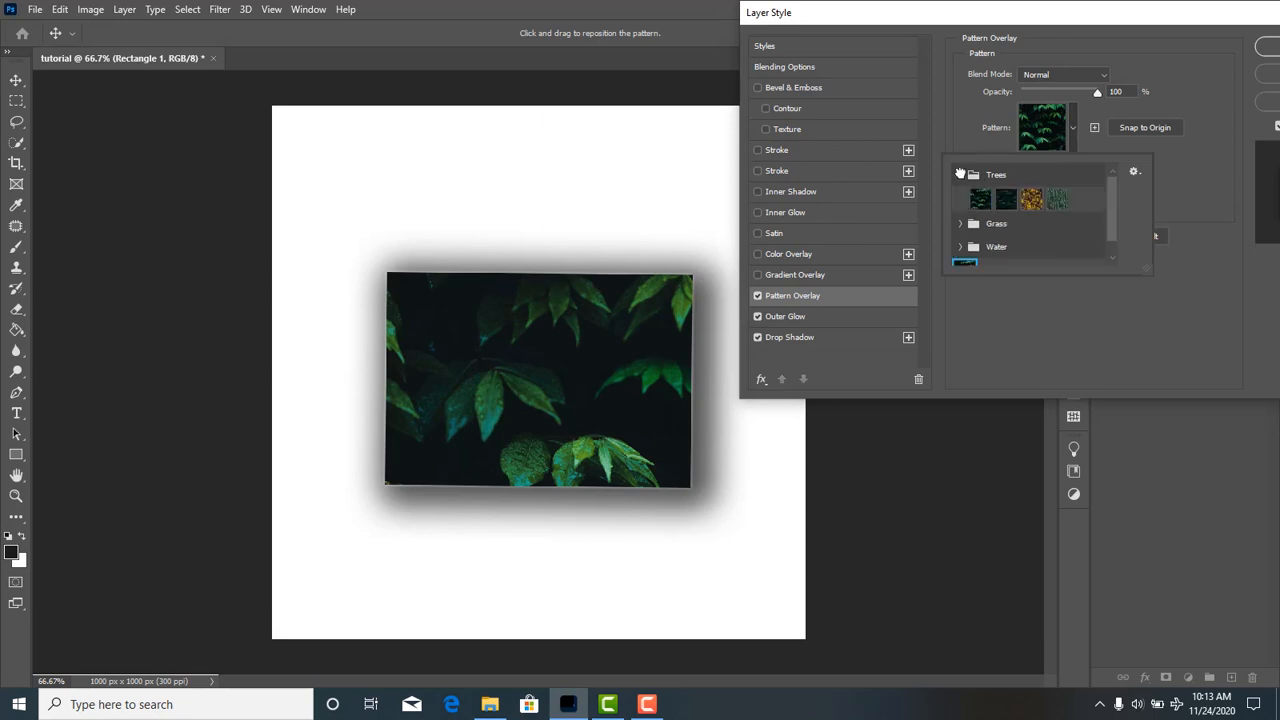
left_click(998, 201)
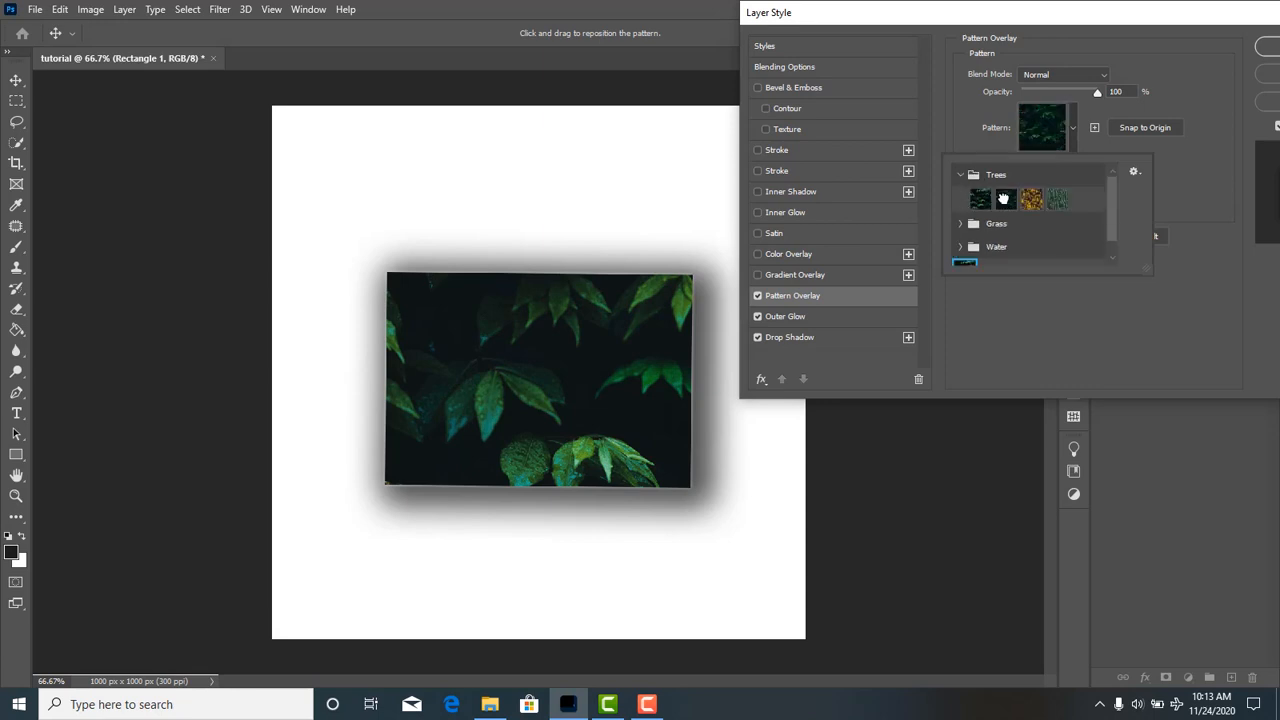
left_click(1071, 130)
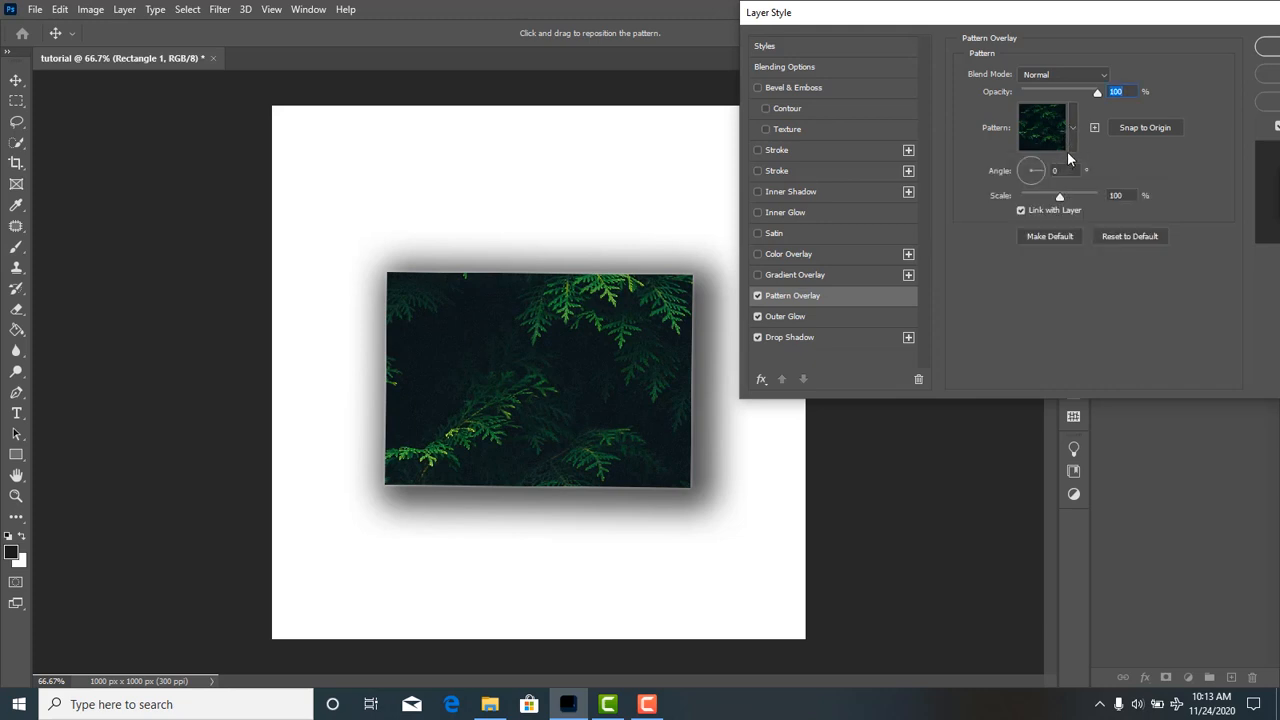
Try the first two Water patterns on the overlay and apply the third one, with light blue ripples.
left_click(1072, 130)
left_click(981, 248)
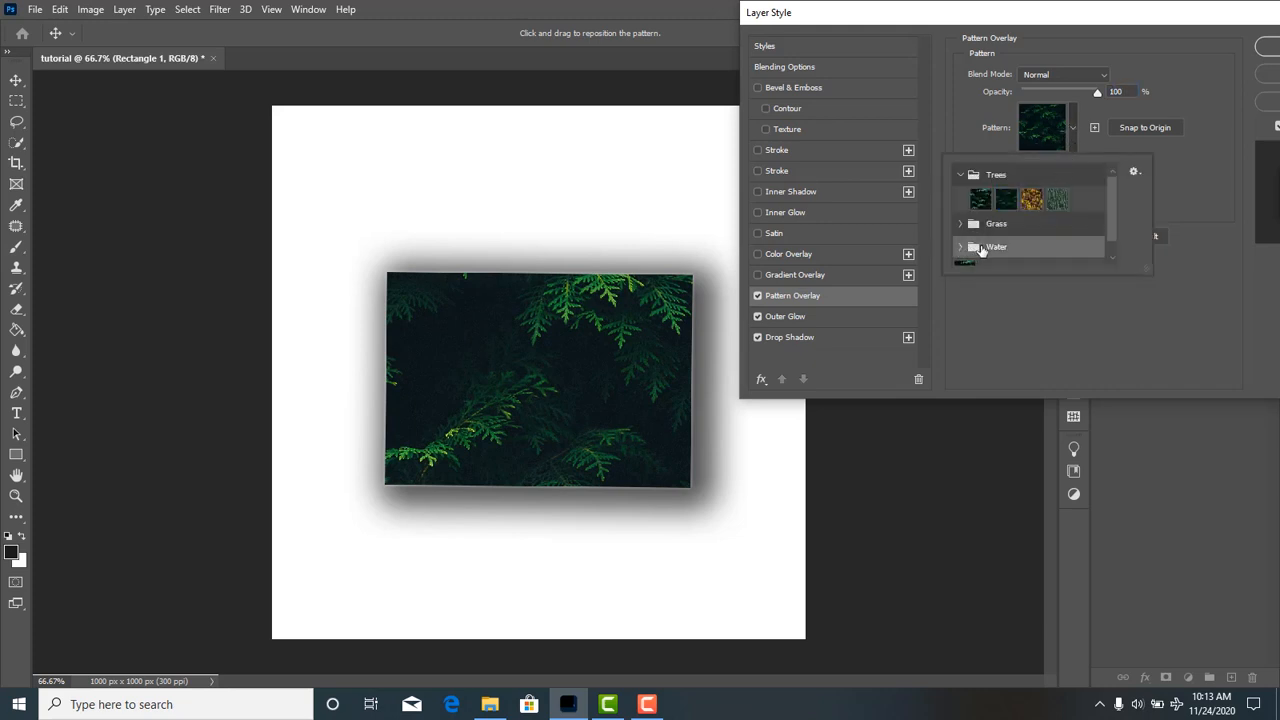
left_click(958, 247)
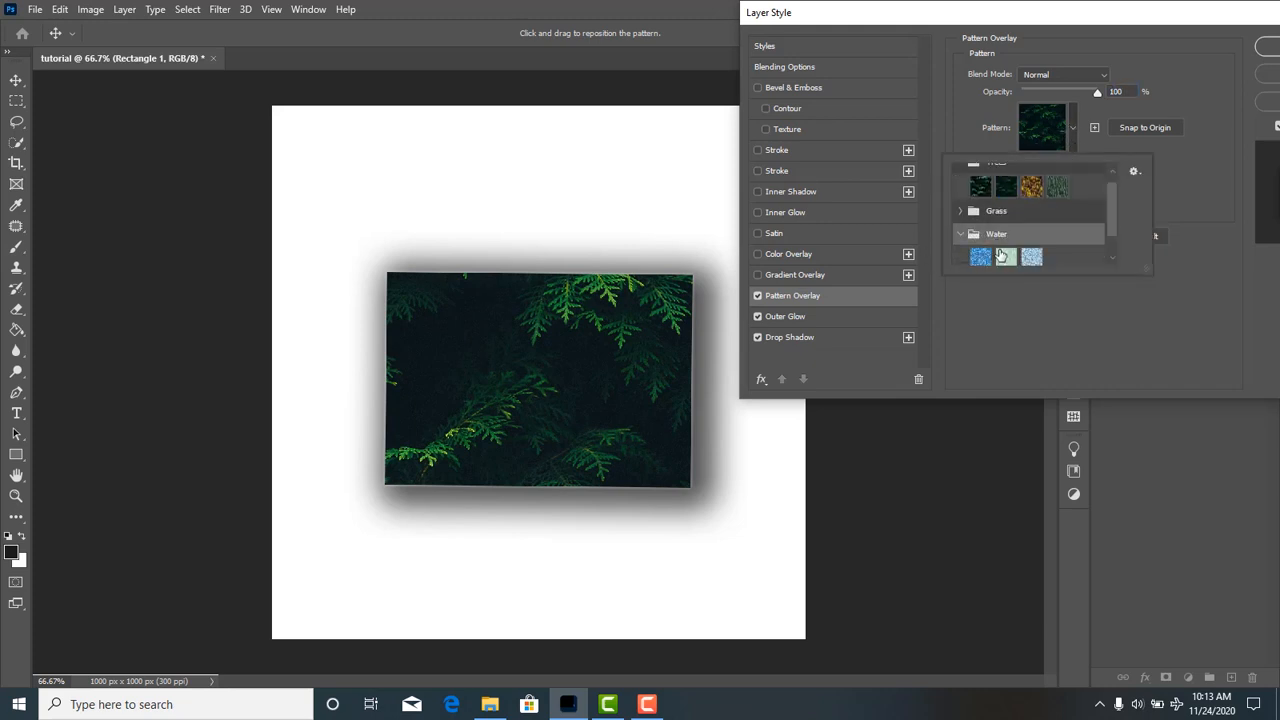
left_click(982, 258)
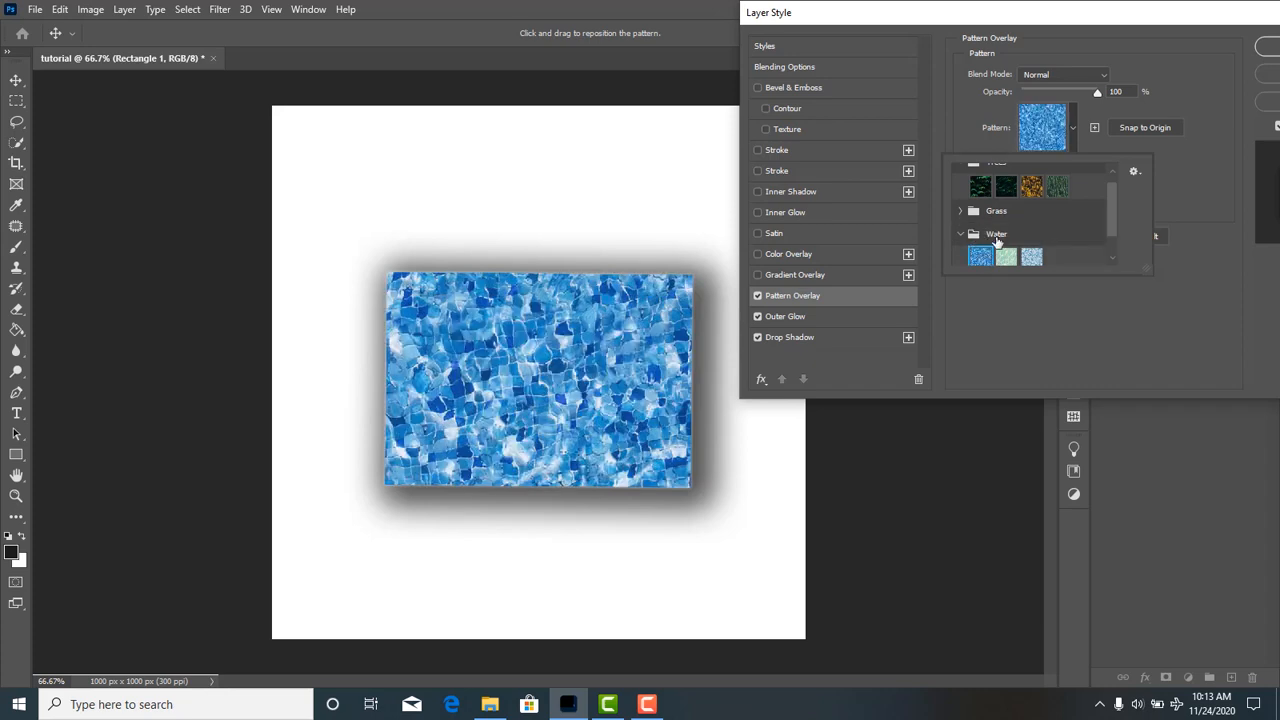
left_click(1006, 257)
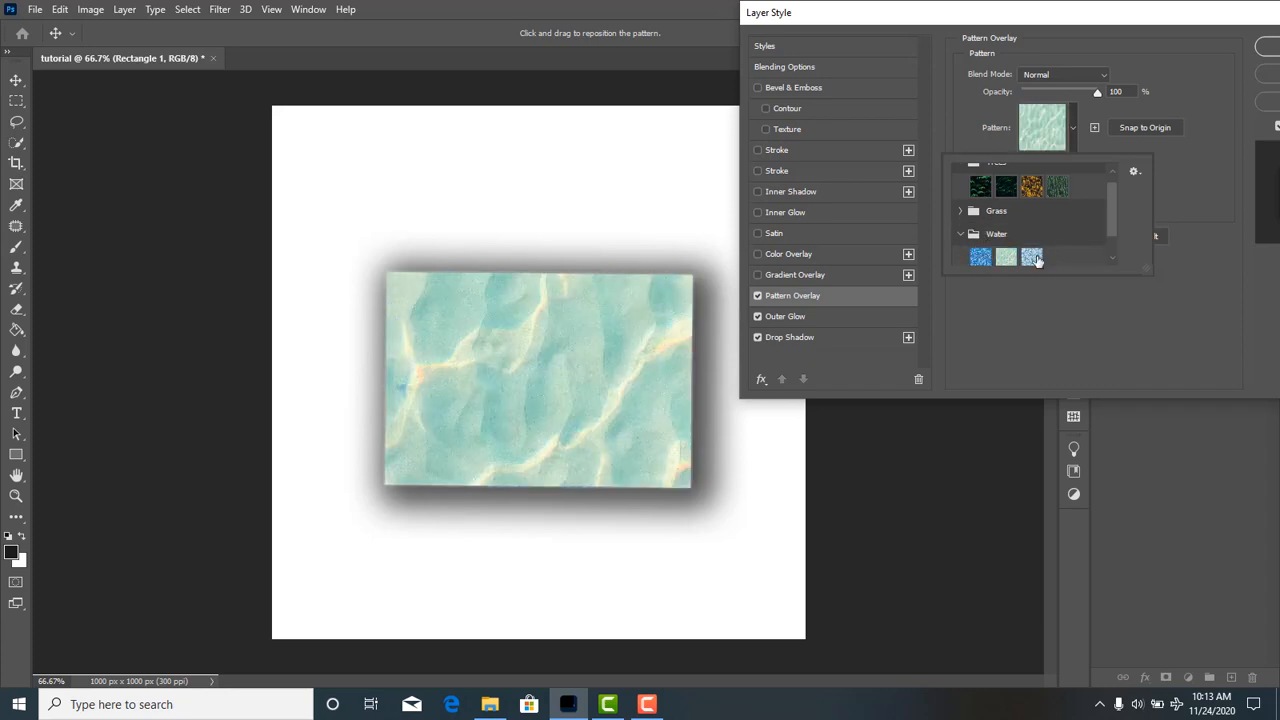
left_click(1033, 257)
left_click(1180, 192)
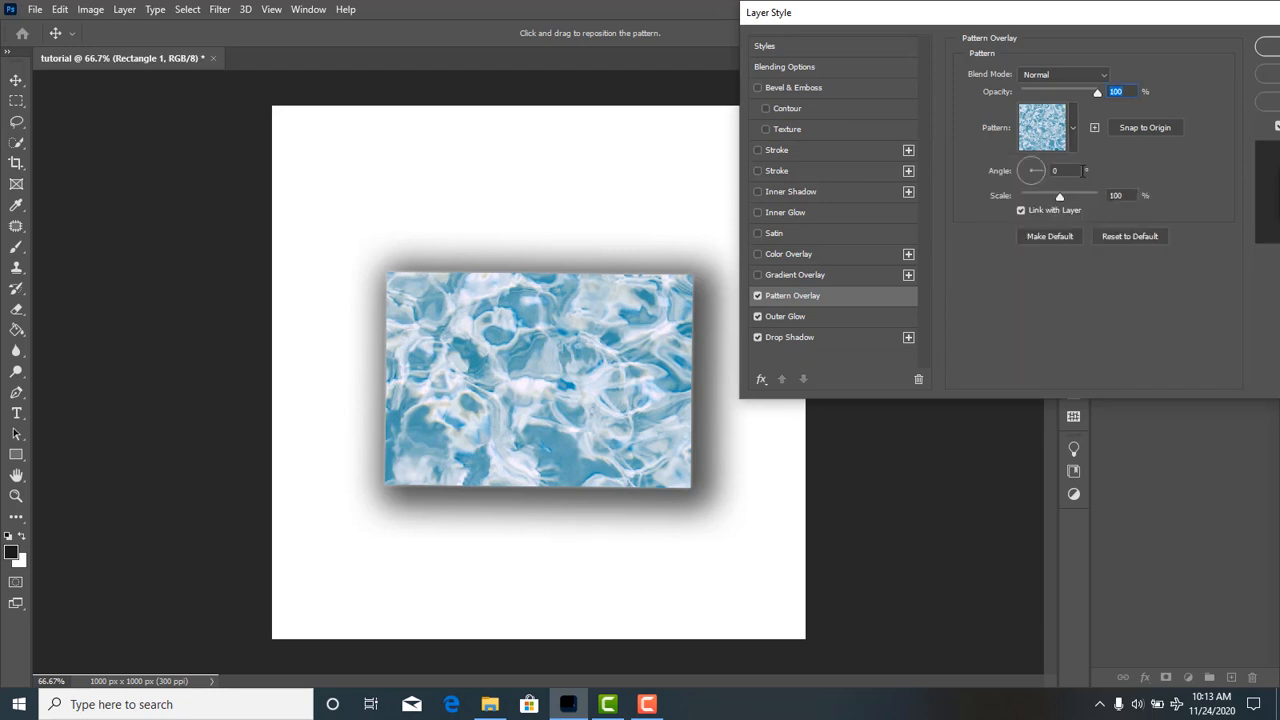
Try the Lighten blend mode on the pattern overlay, then set it to Screen with 100% opacity and 53% scale.
left_click_drag(1097, 94, 1163, 100)
left_click(1100, 74)
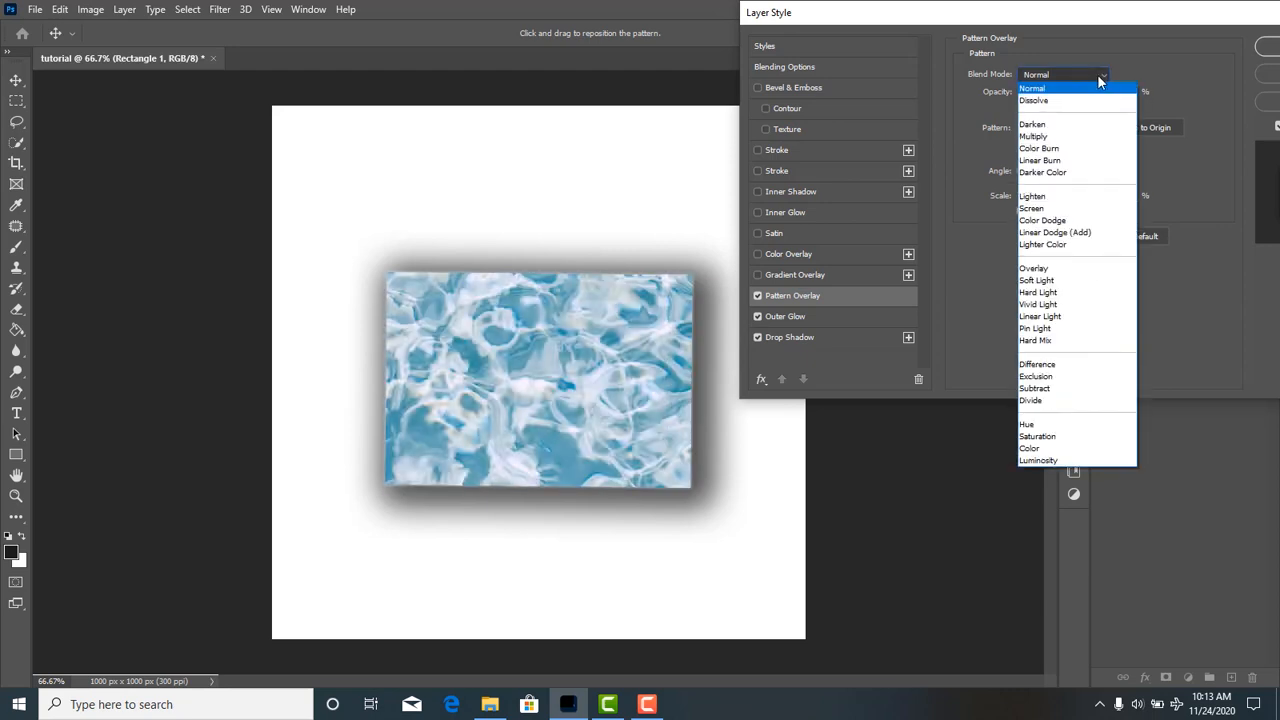
left_click(1040, 196)
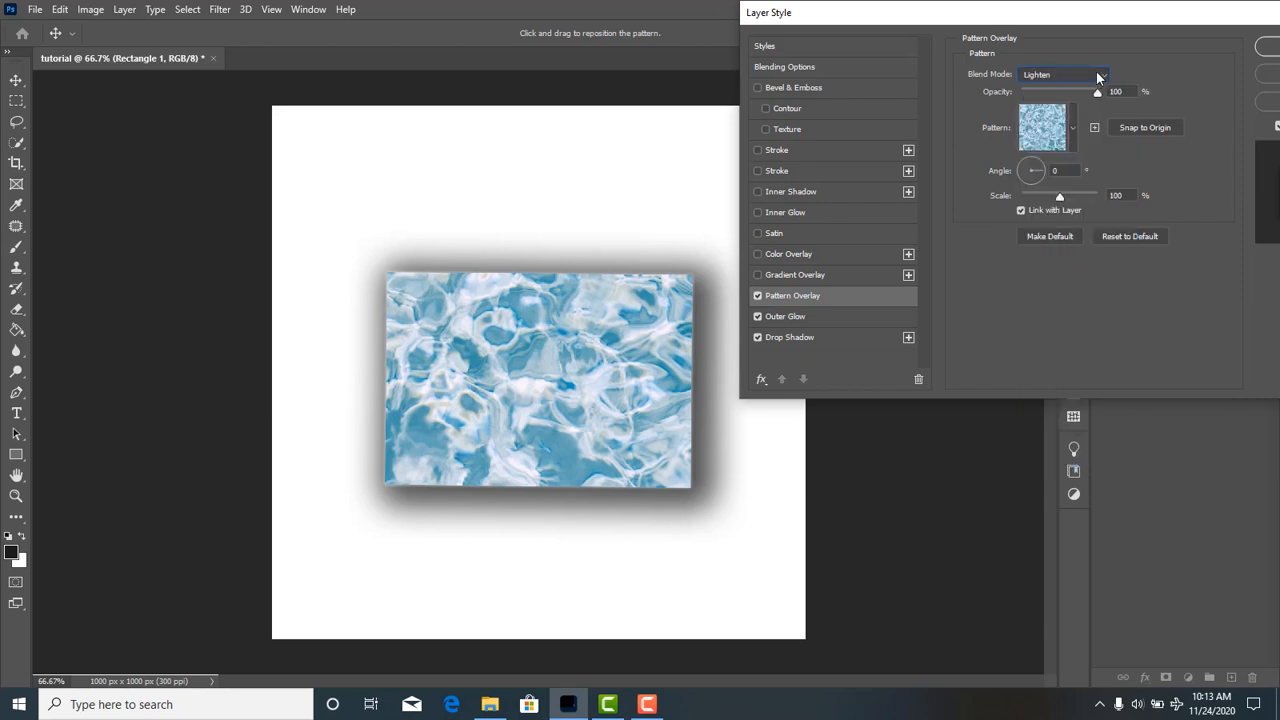
left_click(1097, 77)
left_click(1050, 206)
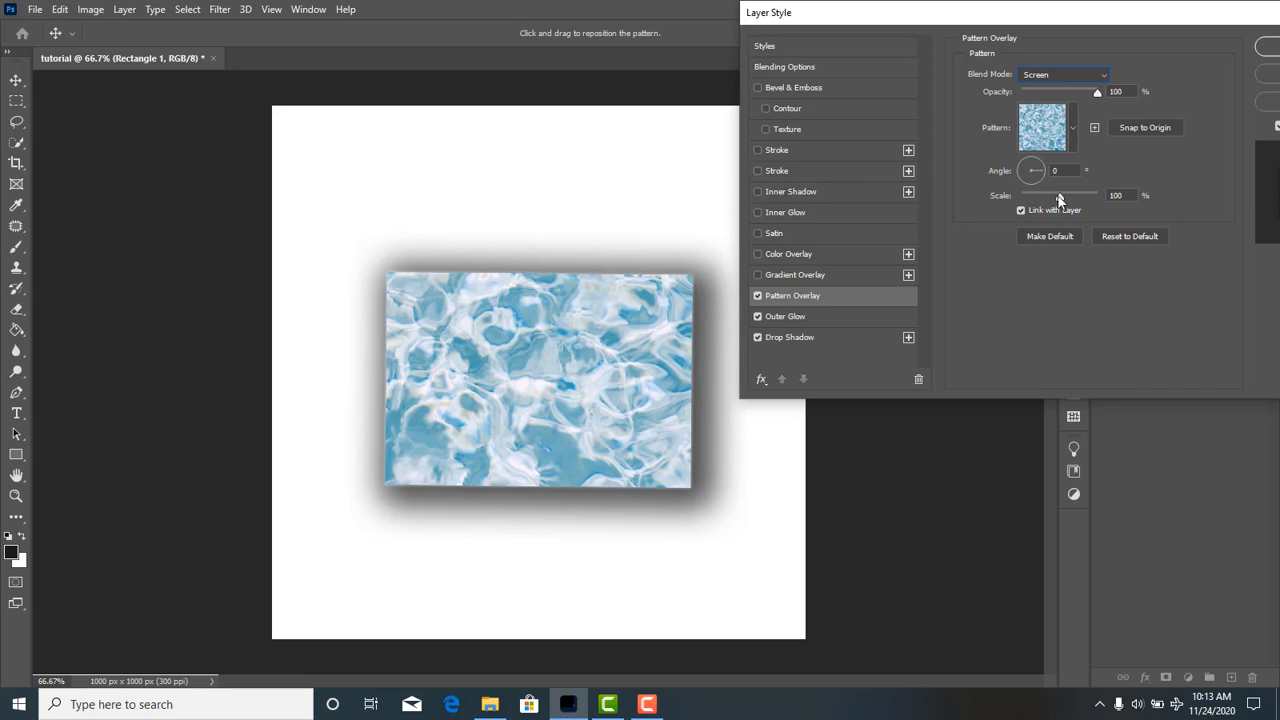
mouse_move(1062, 200)
left_mouse_down()
mouse_move(1113, 202)
mouse_move(950, 206)
mouse_move(1043, 200)
left_mouse_up()
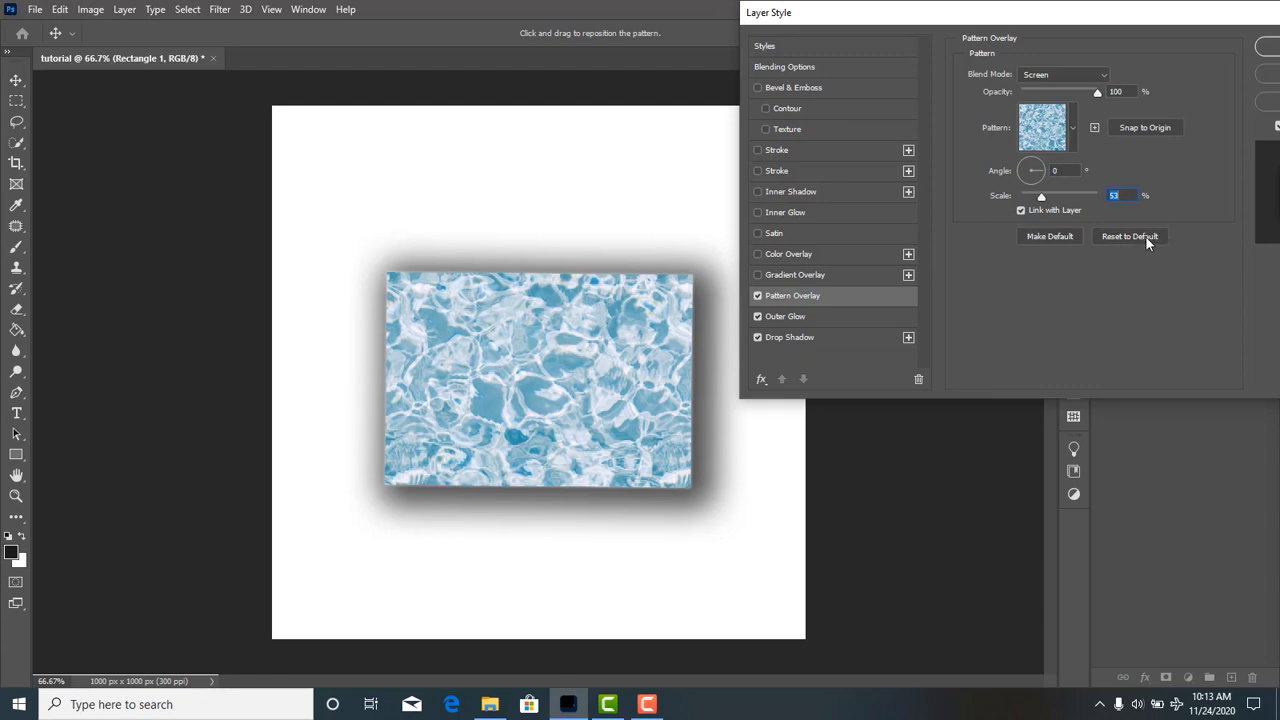
Enable Gradient Overlay on the rectangle and pick bright red for the colour stop at 24% of its red-to-yellow gradient.
left_click(805, 276)
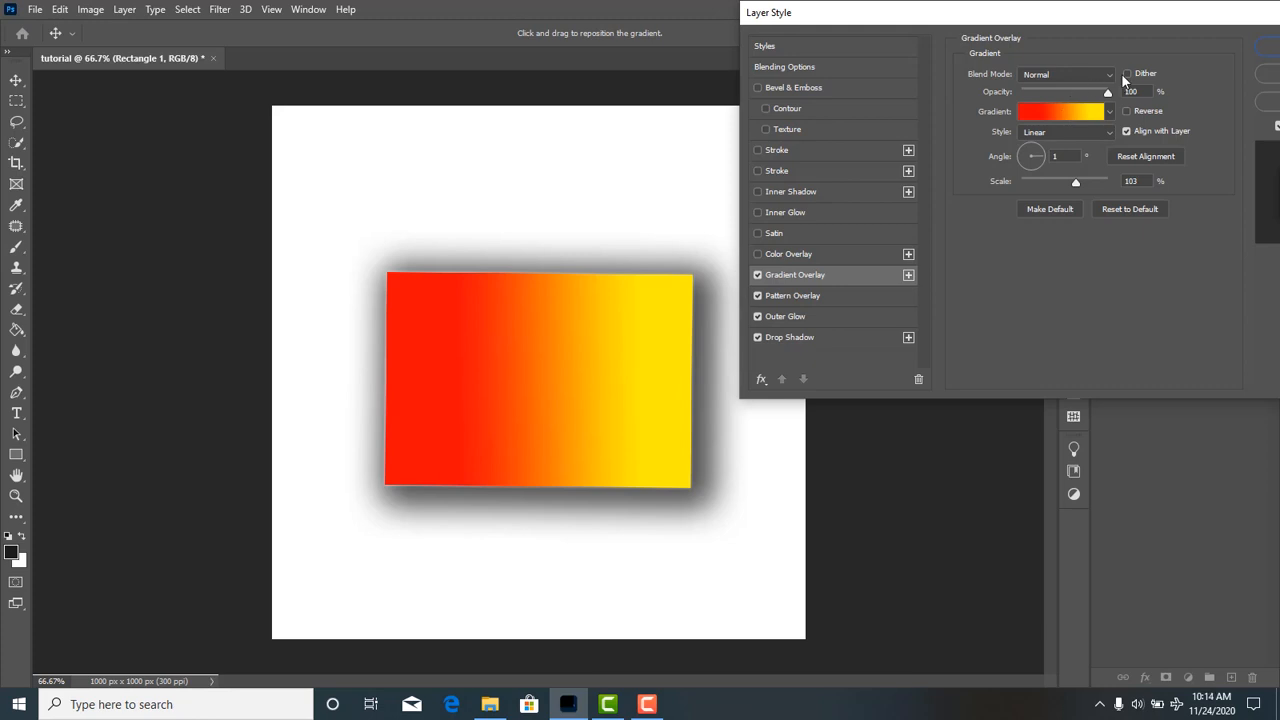
left_click(1038, 112)
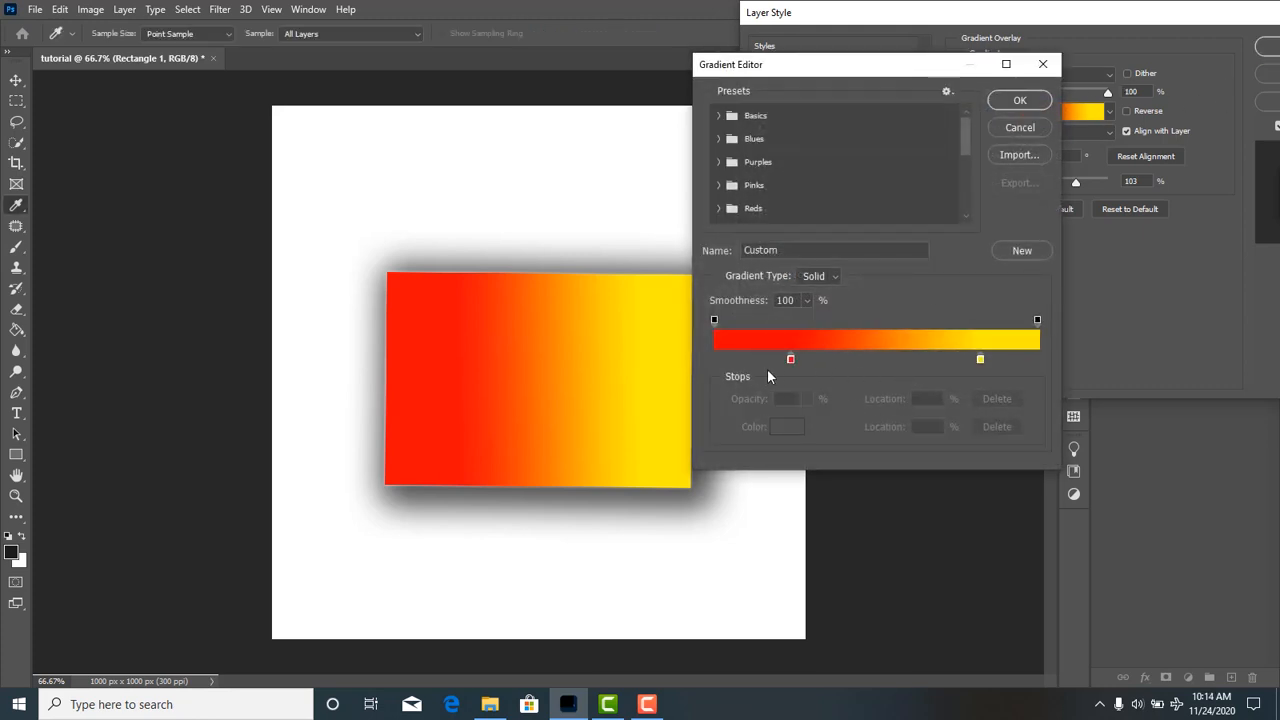
double_click(790, 358)
left_click(790, 358)
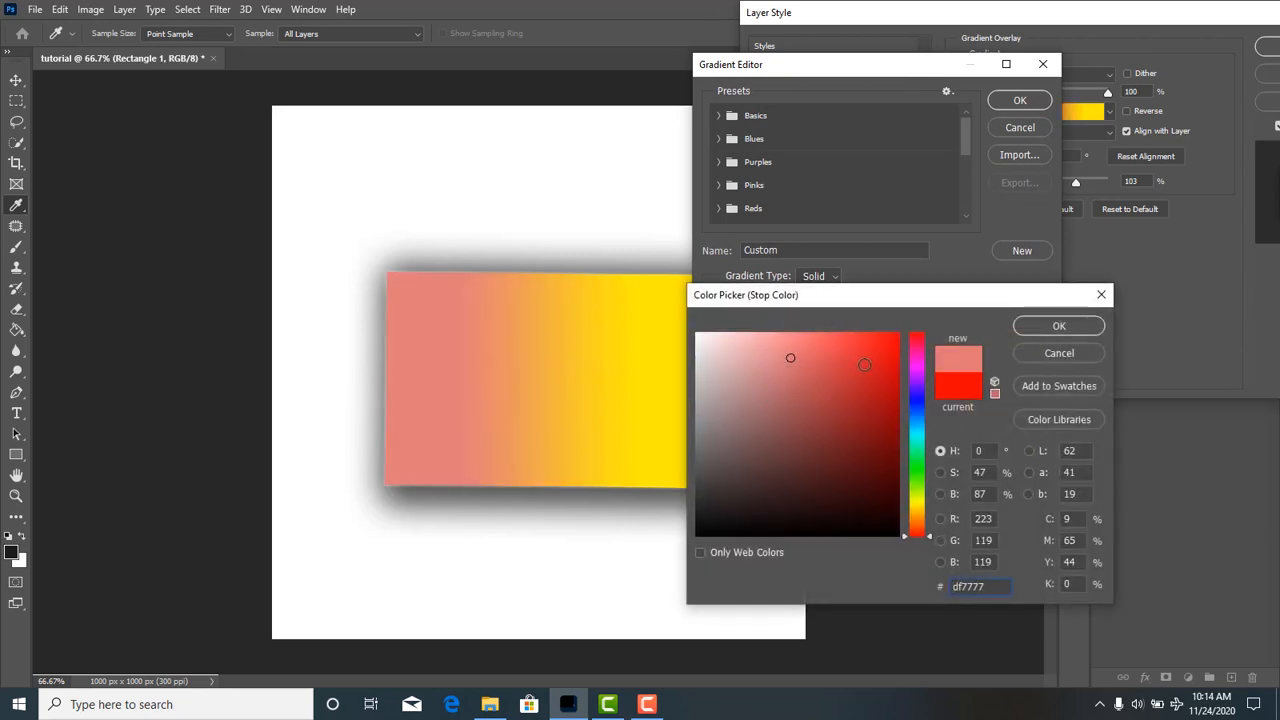
left_click_drag(790, 358, 897, 339)
left_click(1059, 326)
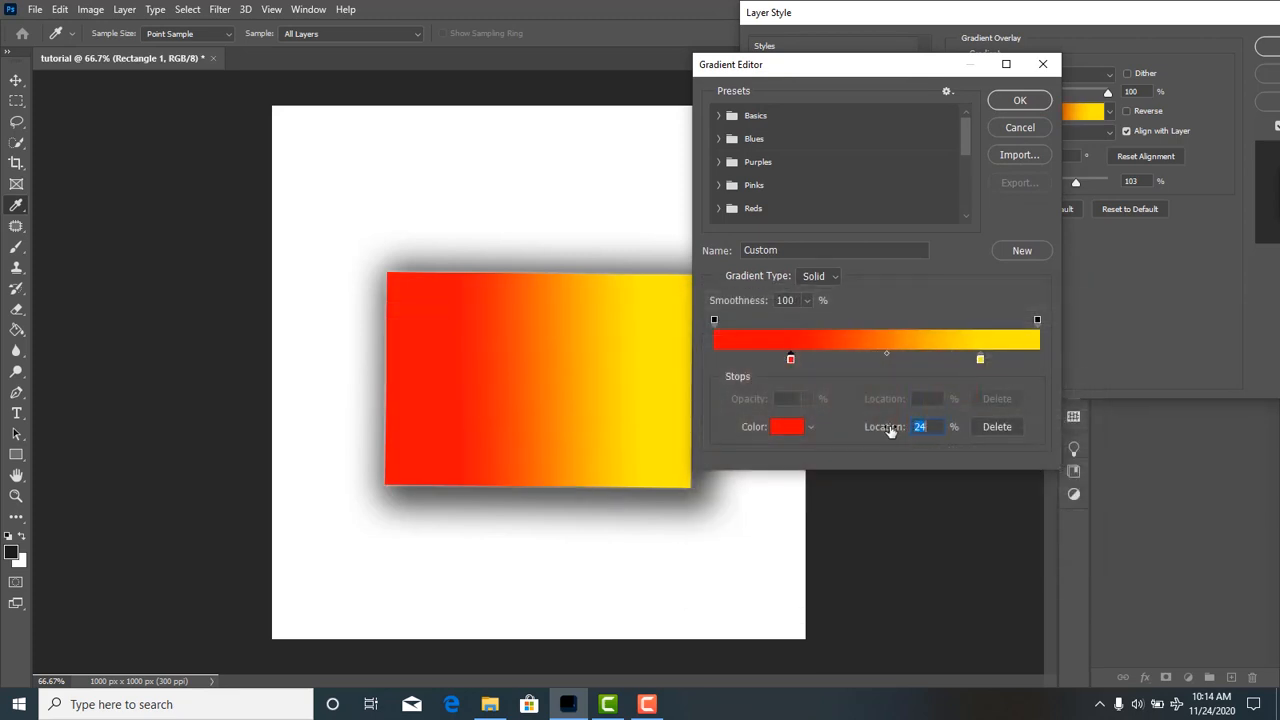
Reposition the gradient's stops, trying red at 59% and 78% before placing red at 0% and yellow at 100%.
left_click_drag(790, 360, 905, 365)
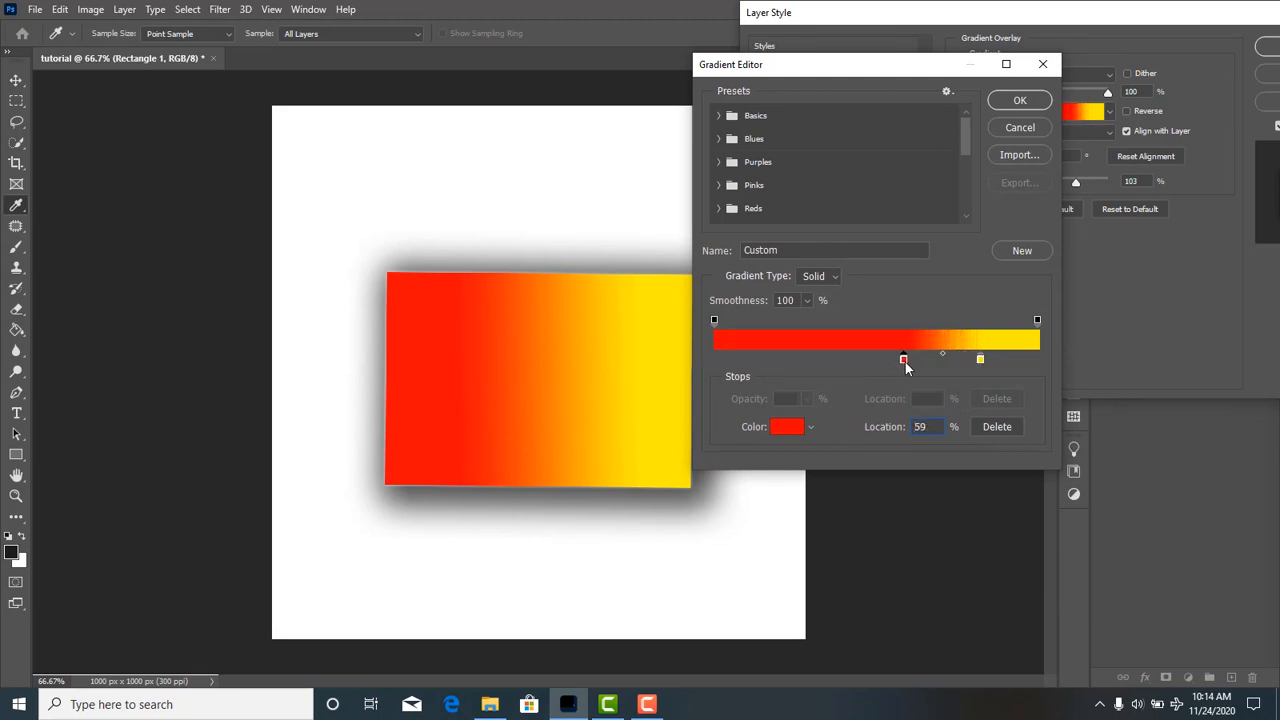
left_click_drag(907, 366, 967, 362)
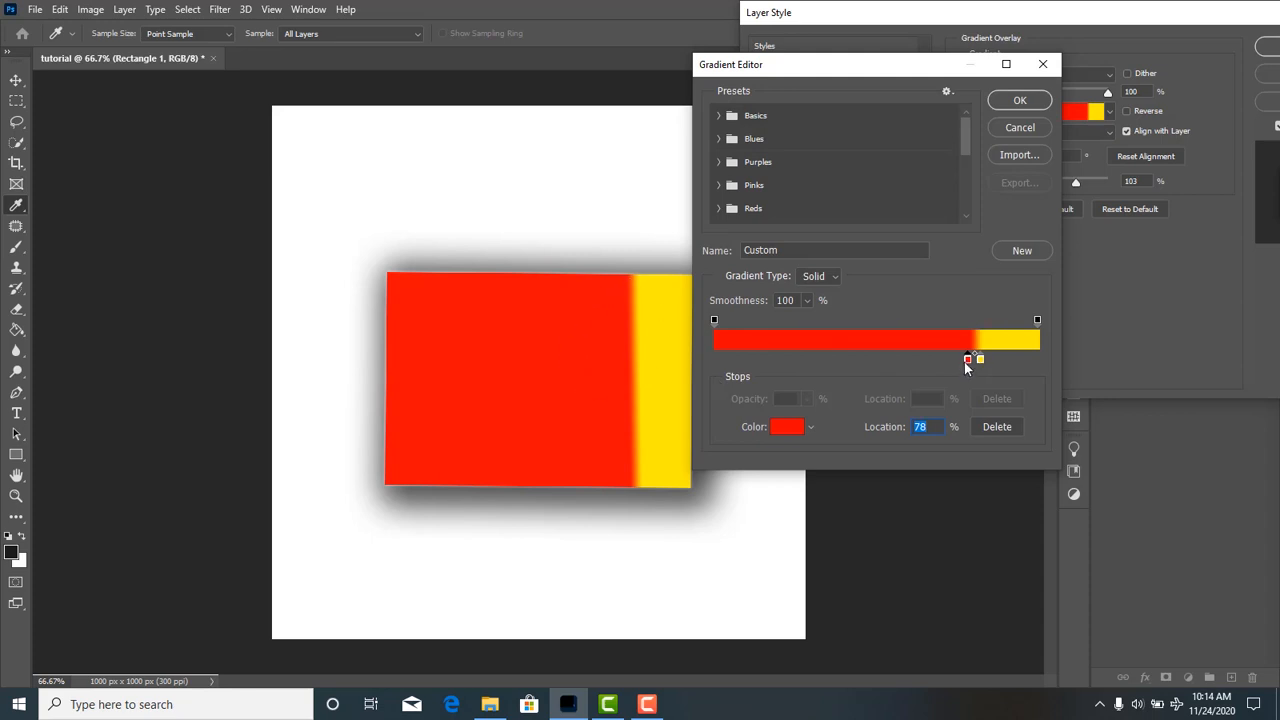
left_click_drag(967, 360, 714, 362)
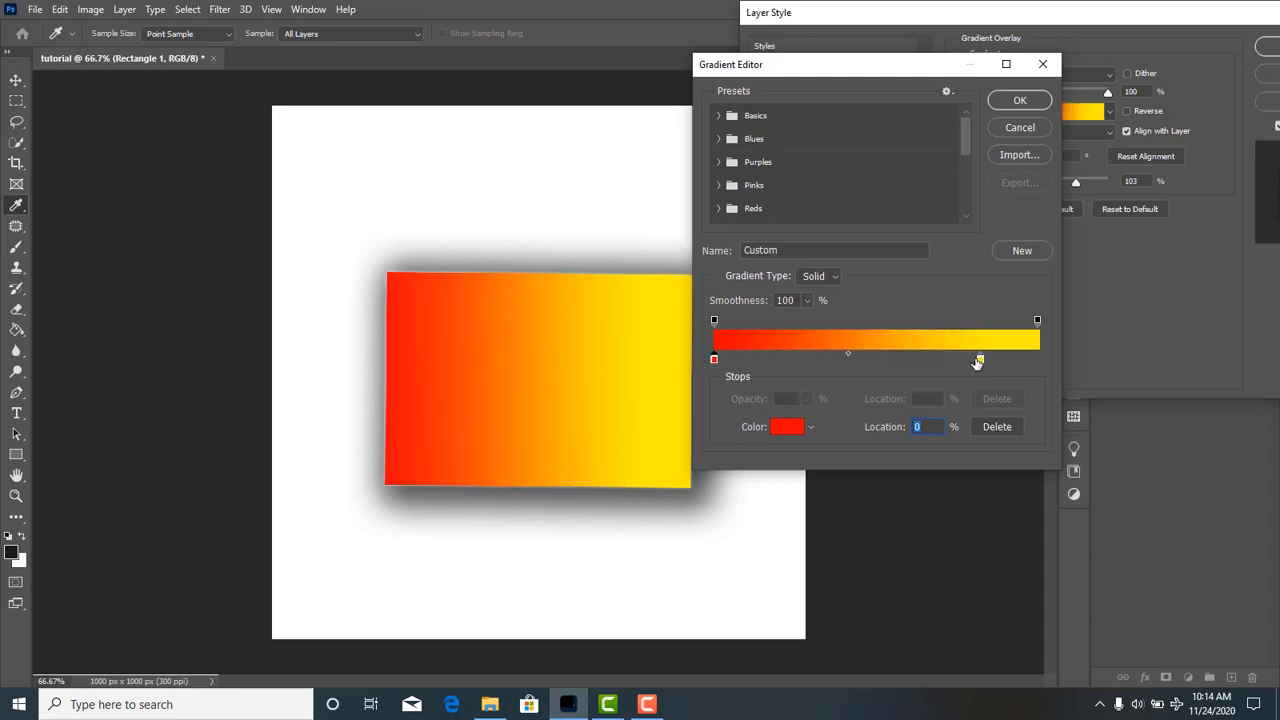
left_click_drag(979, 360, 1094, 360)
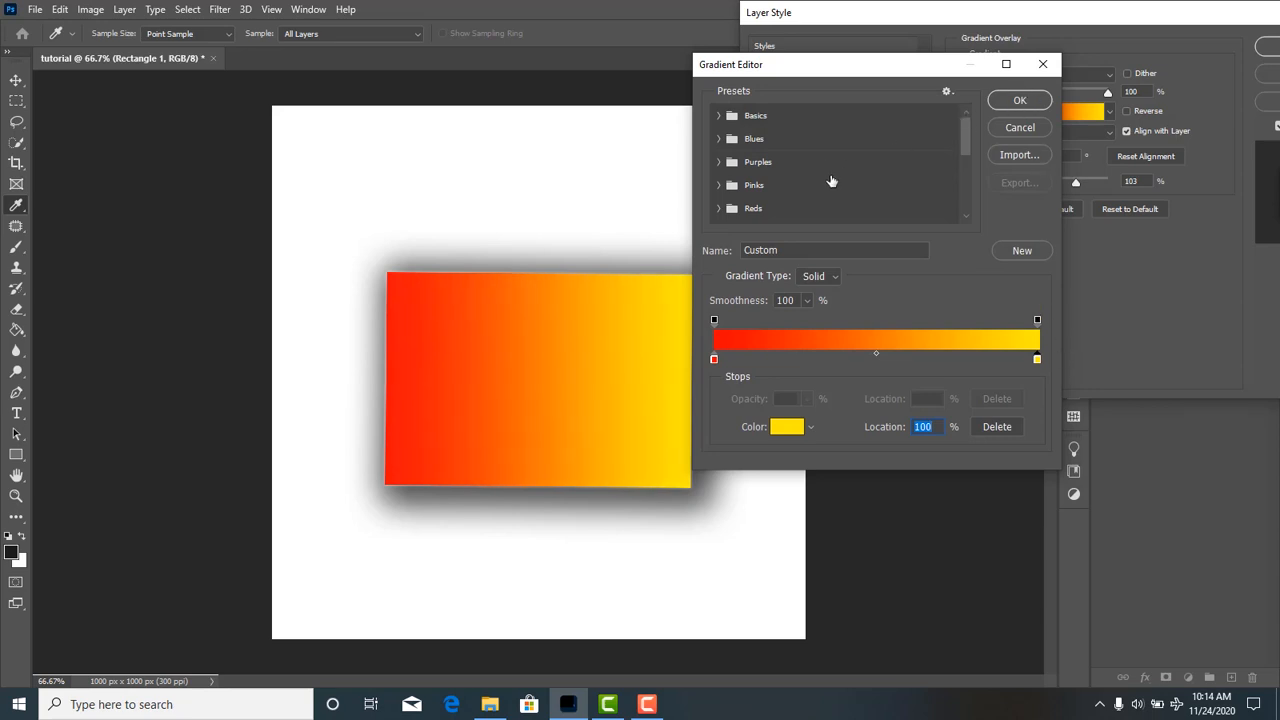
Try the Foreground to Background and Blue_01 gradient presets, apply Blue_03, and set the gradient overlay's angle to -163°.
left_click(717, 117)
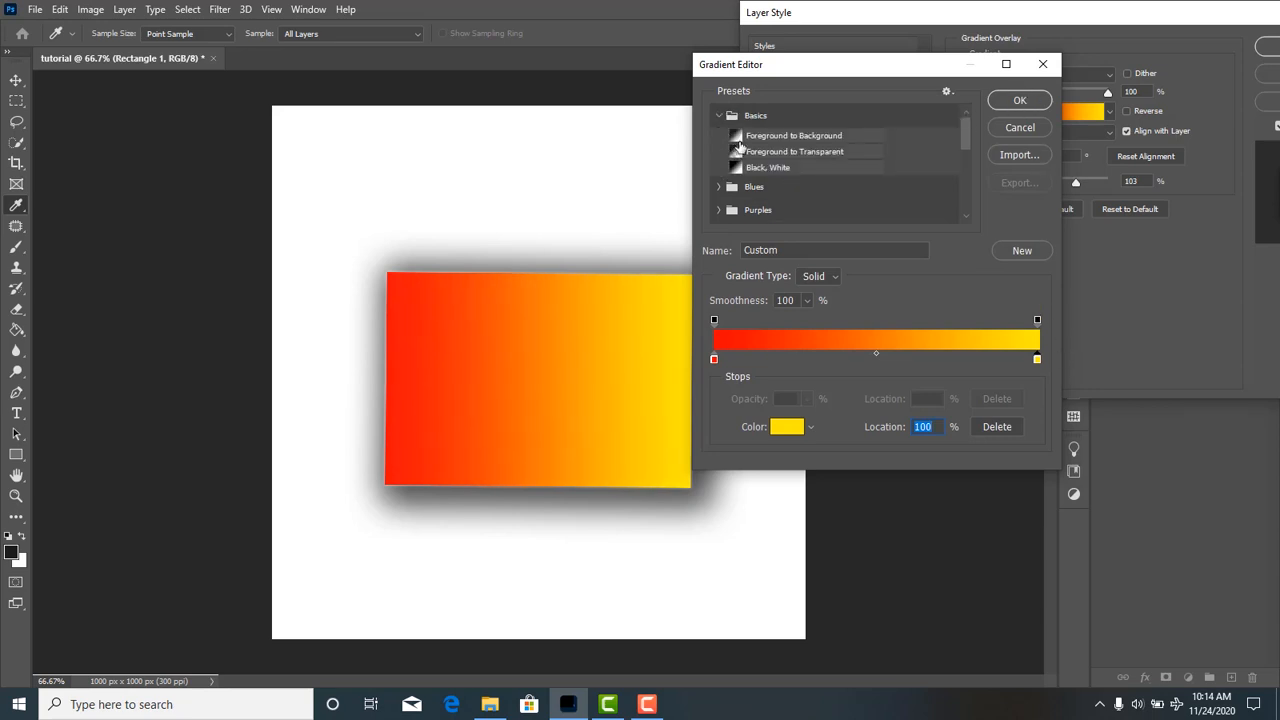
left_click(741, 137)
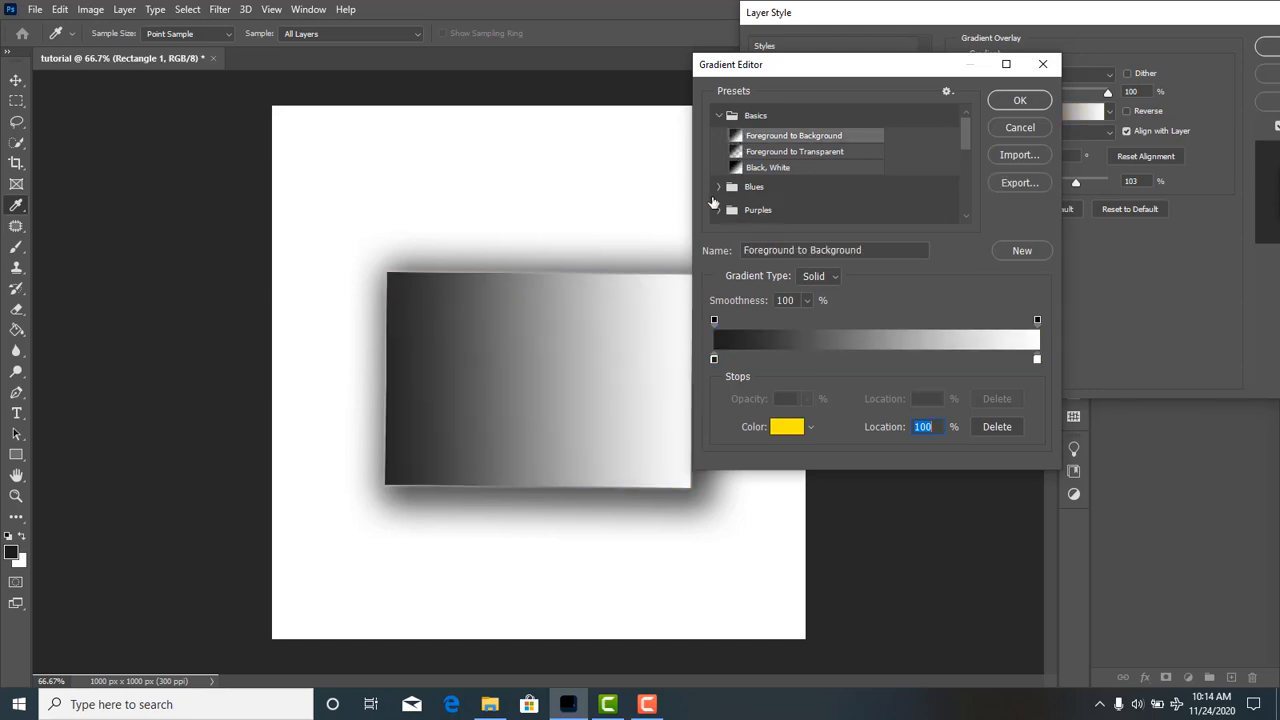
left_click(717, 187)
left_click(752, 206)
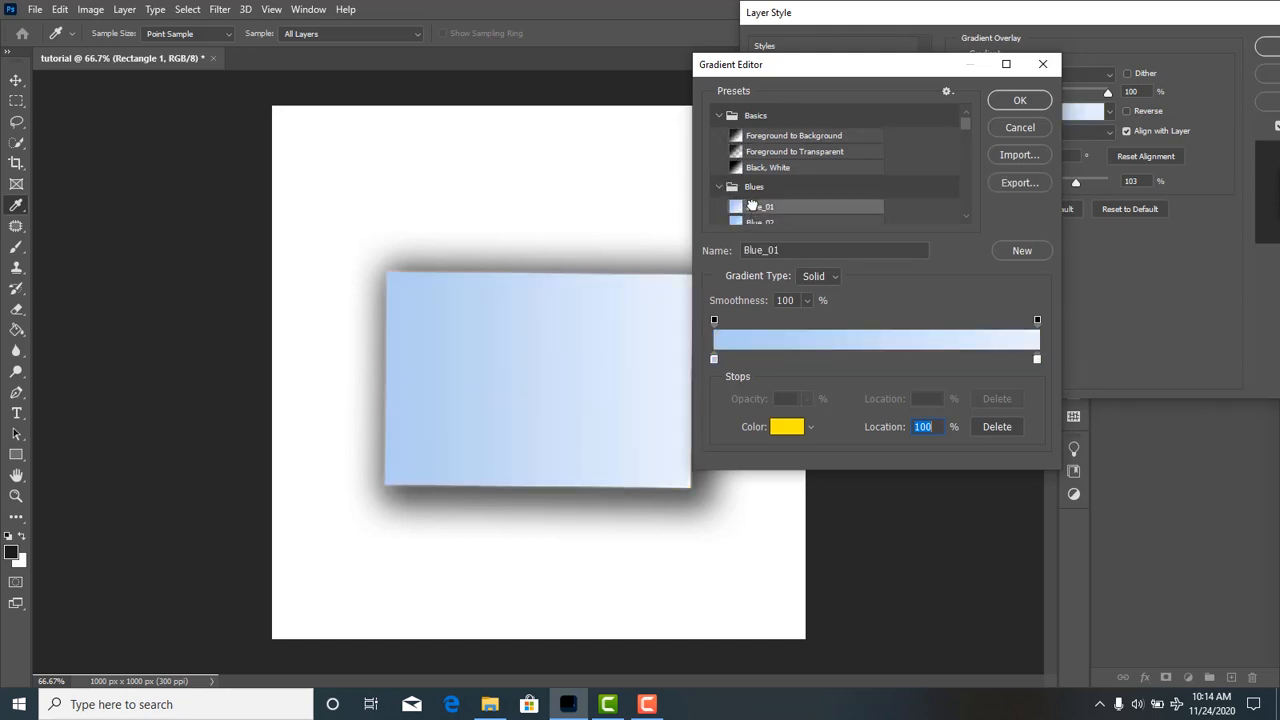
scroll(752, 206, "down", 2)
left_click(734, 213)
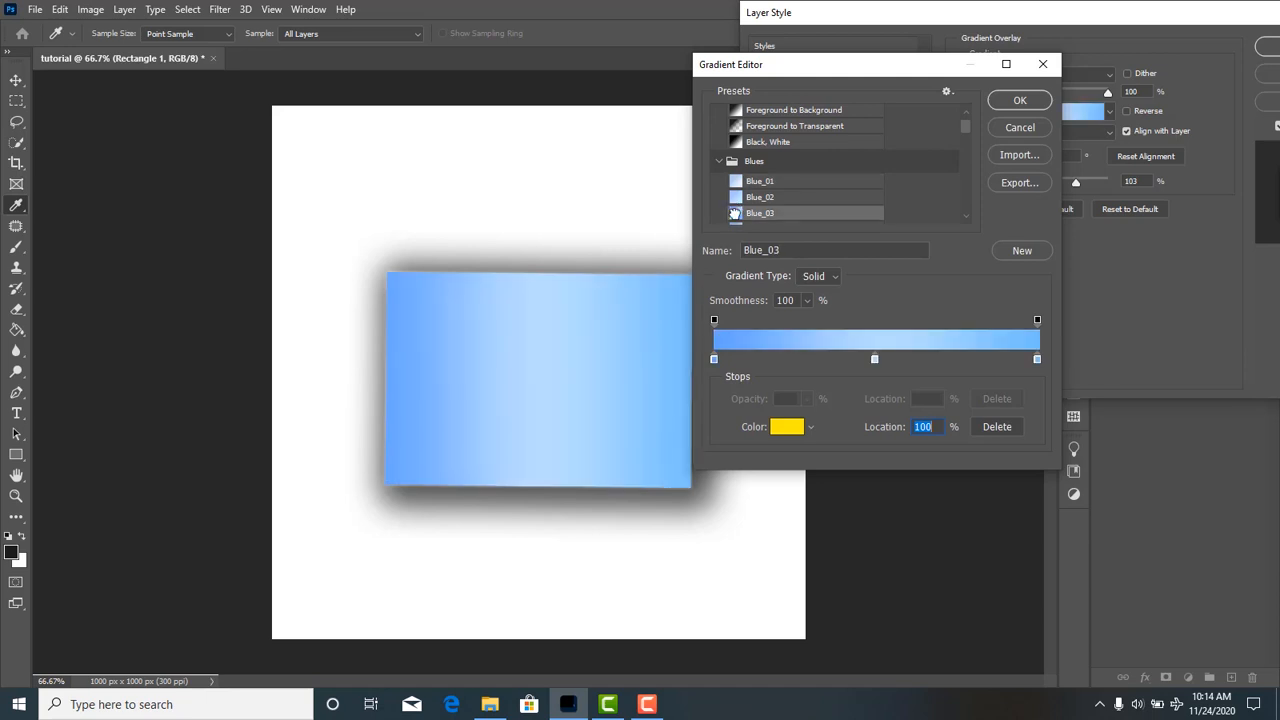
left_click(1008, 102)
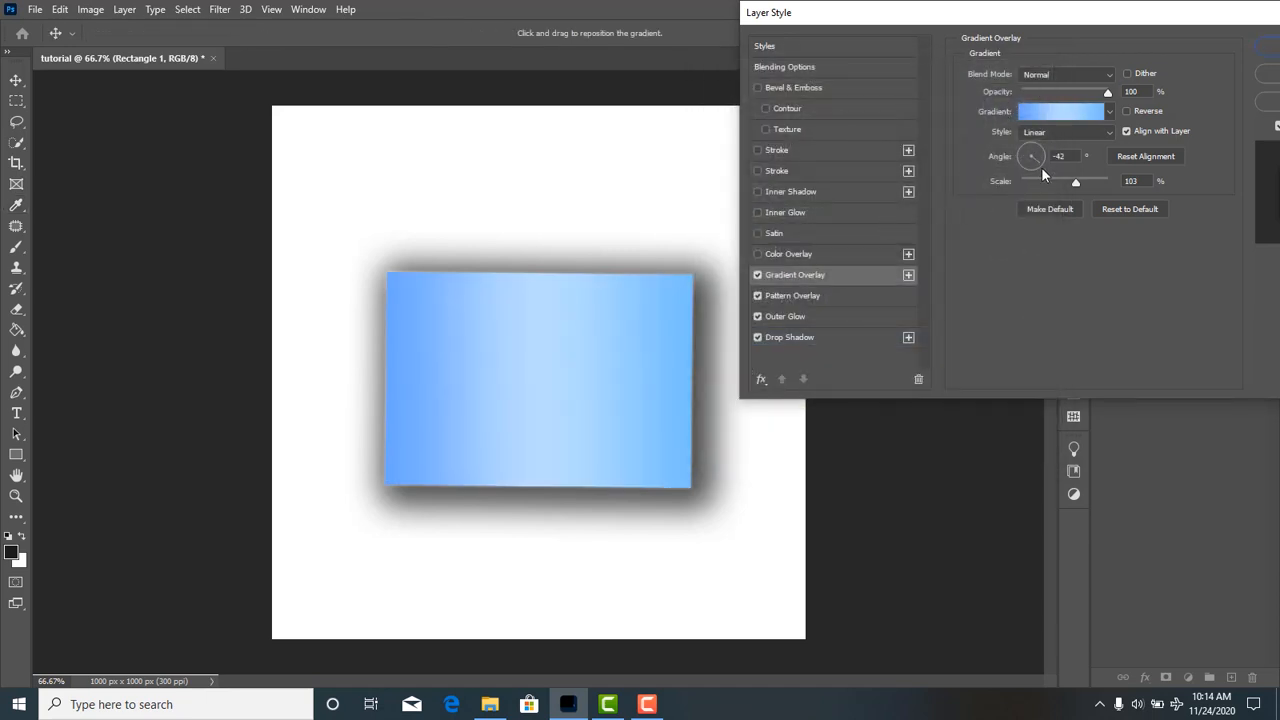
left_click_drag(1041, 167, 1041, 137)
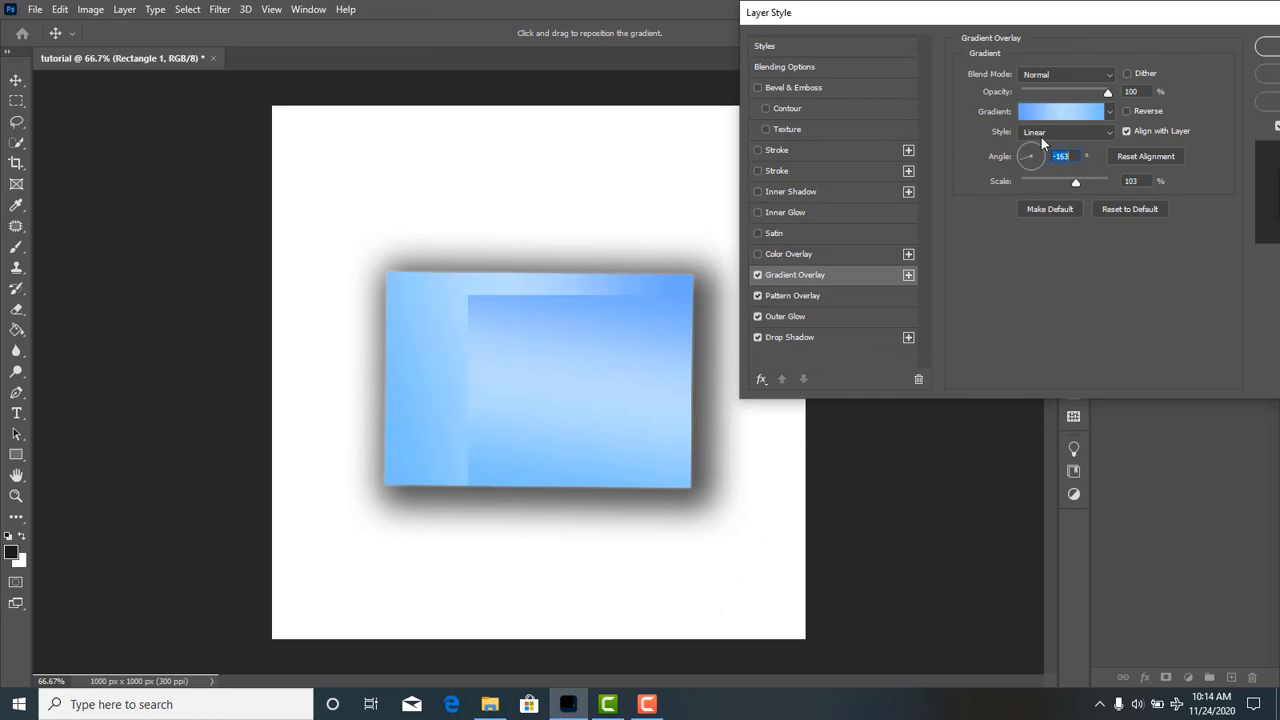
Edit the blue overlay gradient and change the colour stop at 0% to pure red, ff0000.
left_click(1048, 114)
left_click(714, 359)
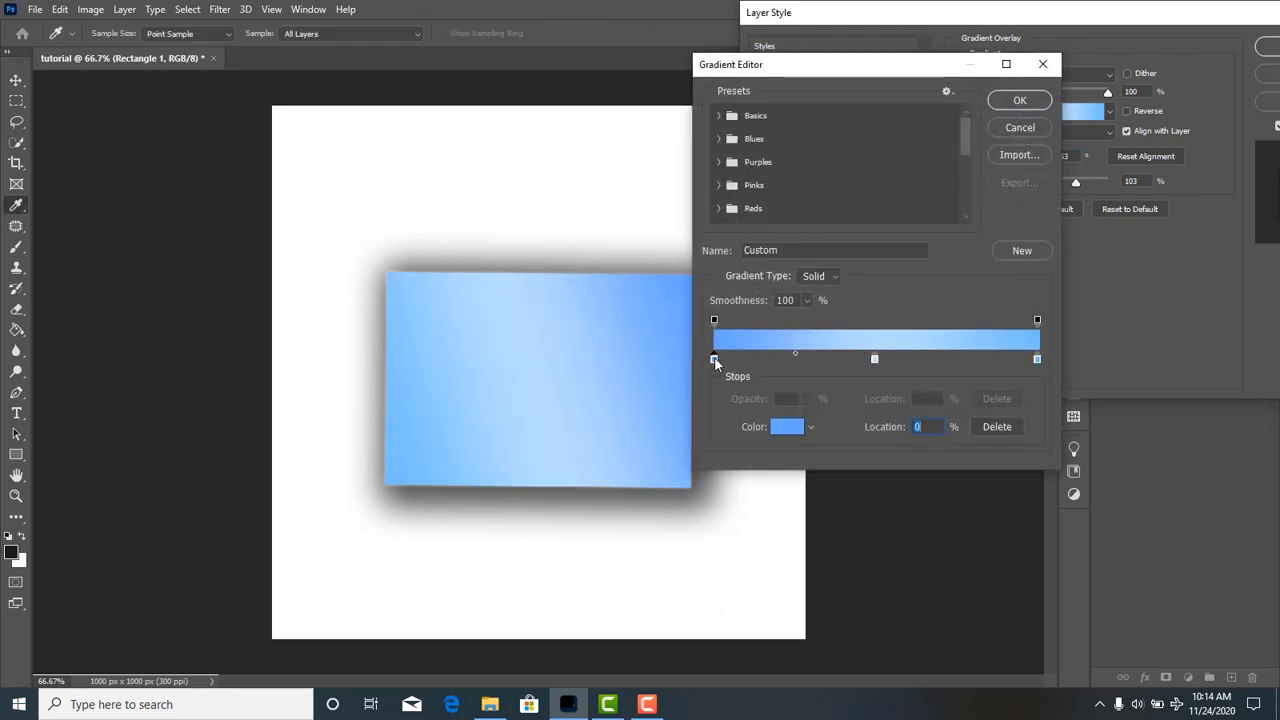
double_click(714, 359)
left_click_drag(922, 390, 917, 538)
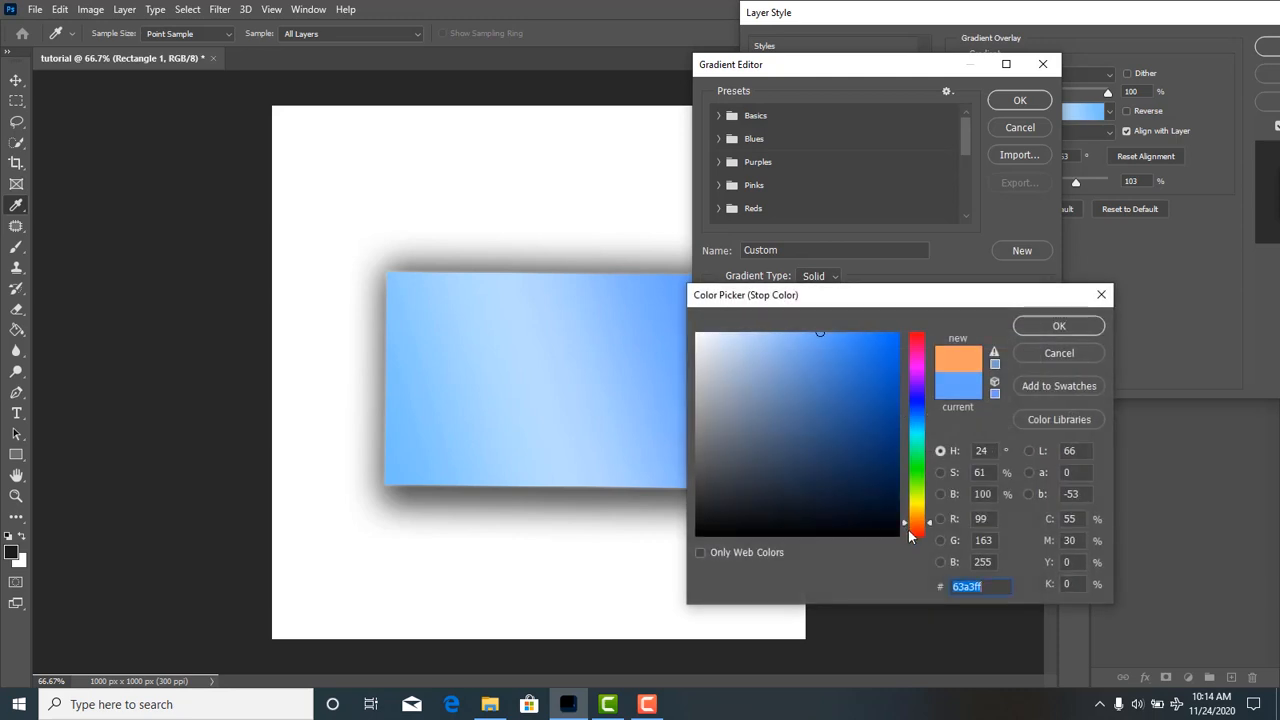
left_click(900, 342)
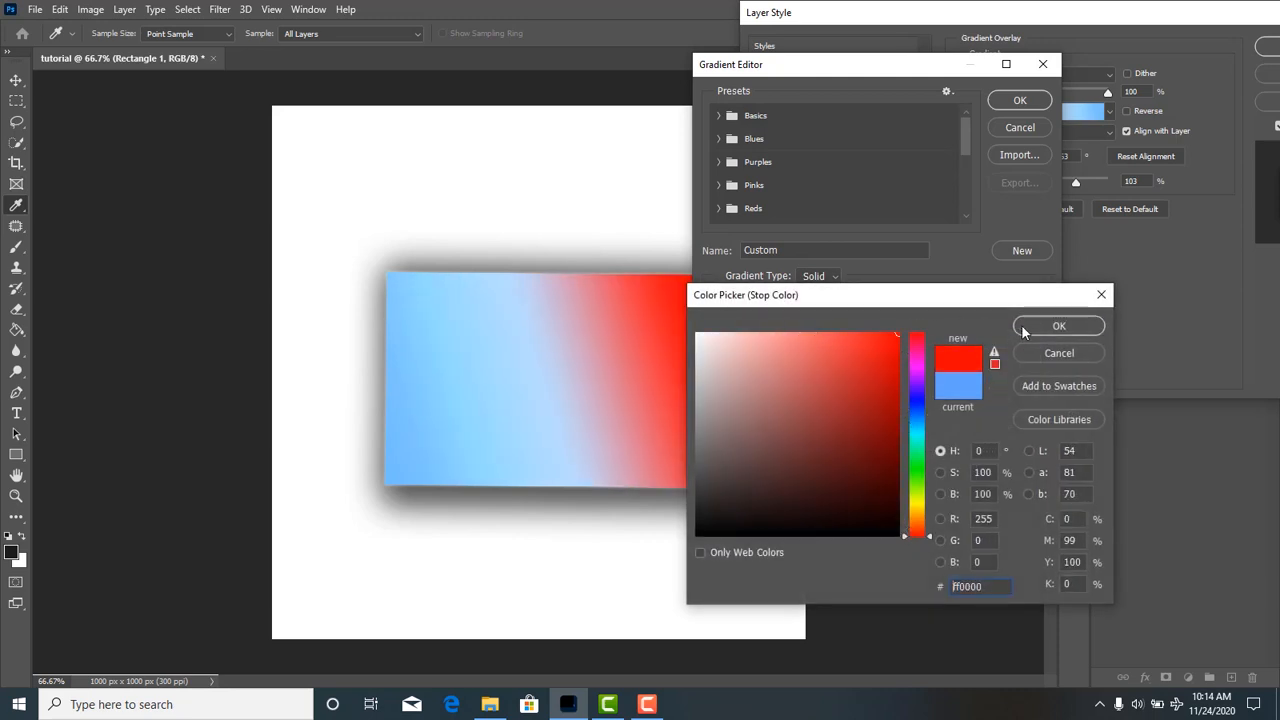
left_click(1059, 326)
Change the gradient's colour stop at 100% to bright yellow.
left_click(1038, 360)
double_click(1038, 360)
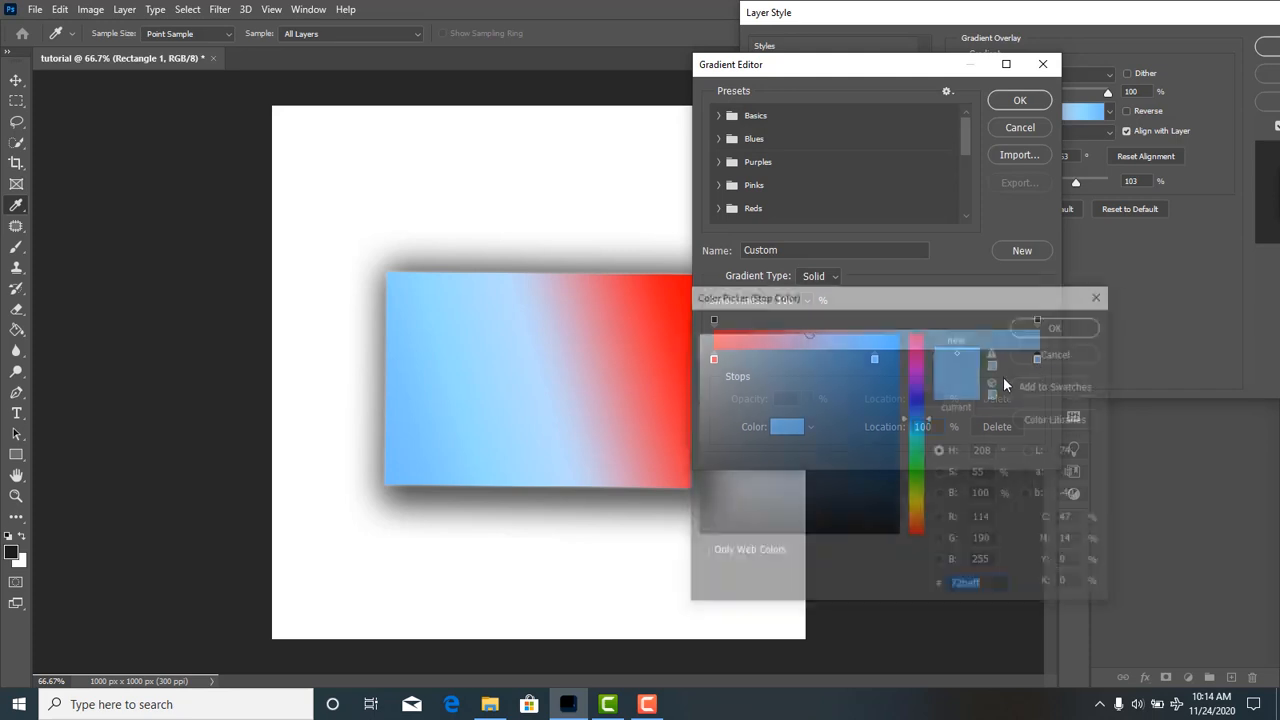
left_click(917, 503)
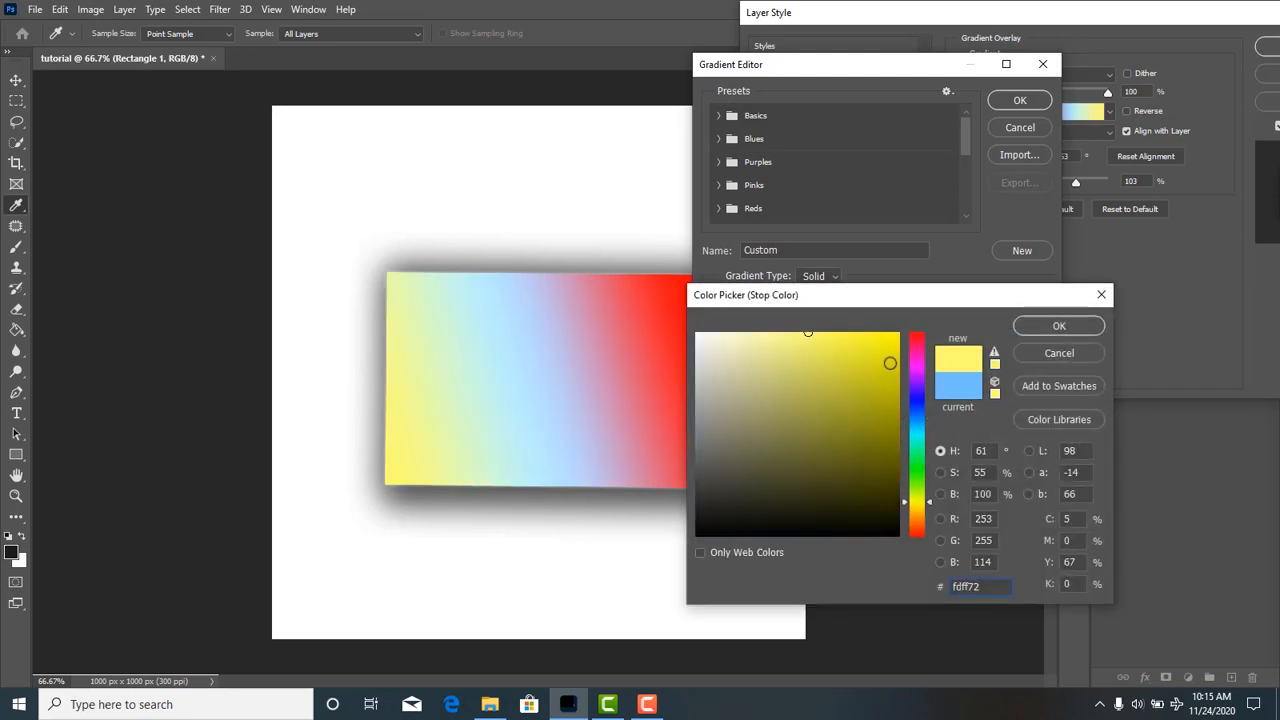
type("ffff00")
left_click(1046, 329)
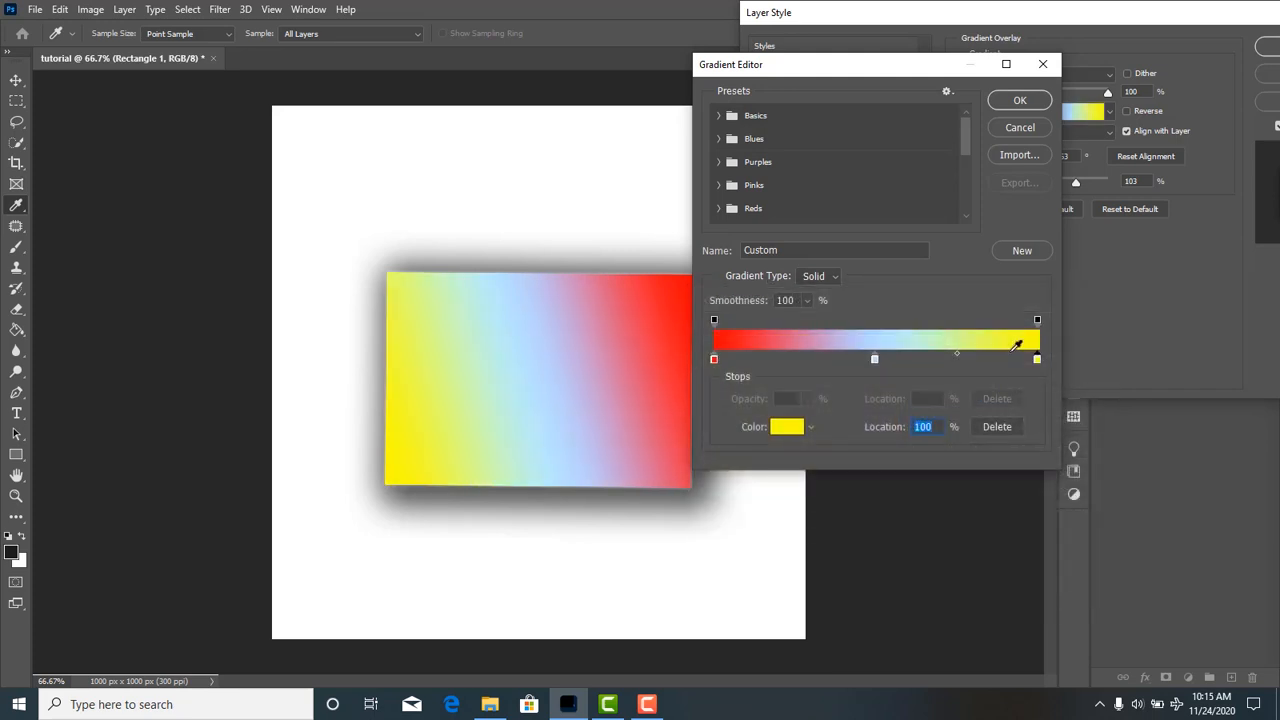
Remove the gradient's middle light blue stop, apply the gradient, and set the overlay's angle to 4° and scale to 82%.
left_click(875, 359)
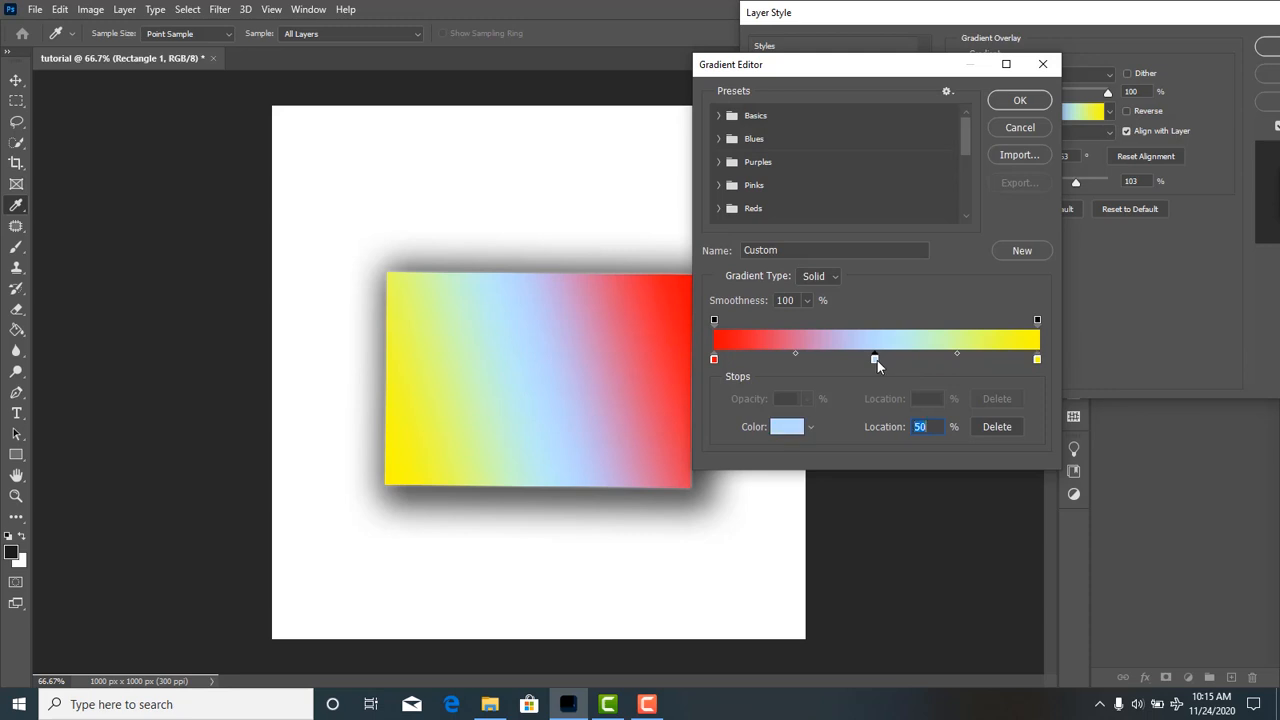
key("BackSpace")
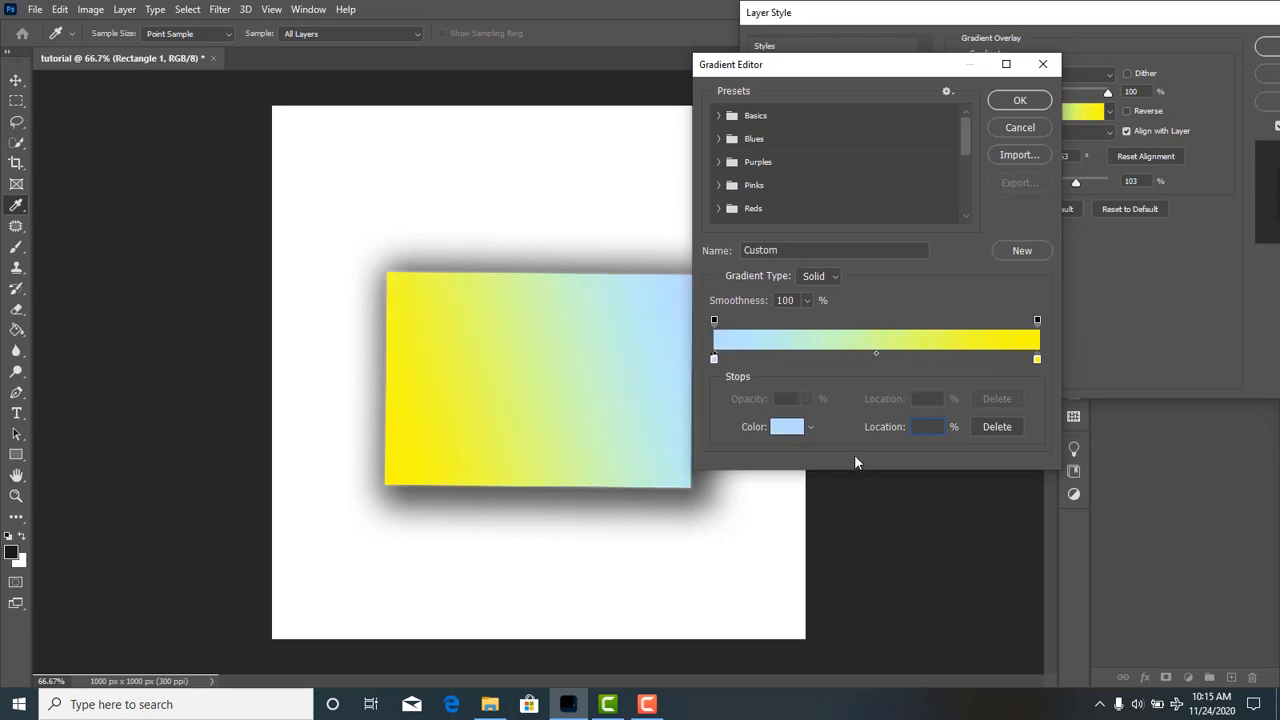
left_click(714, 359)
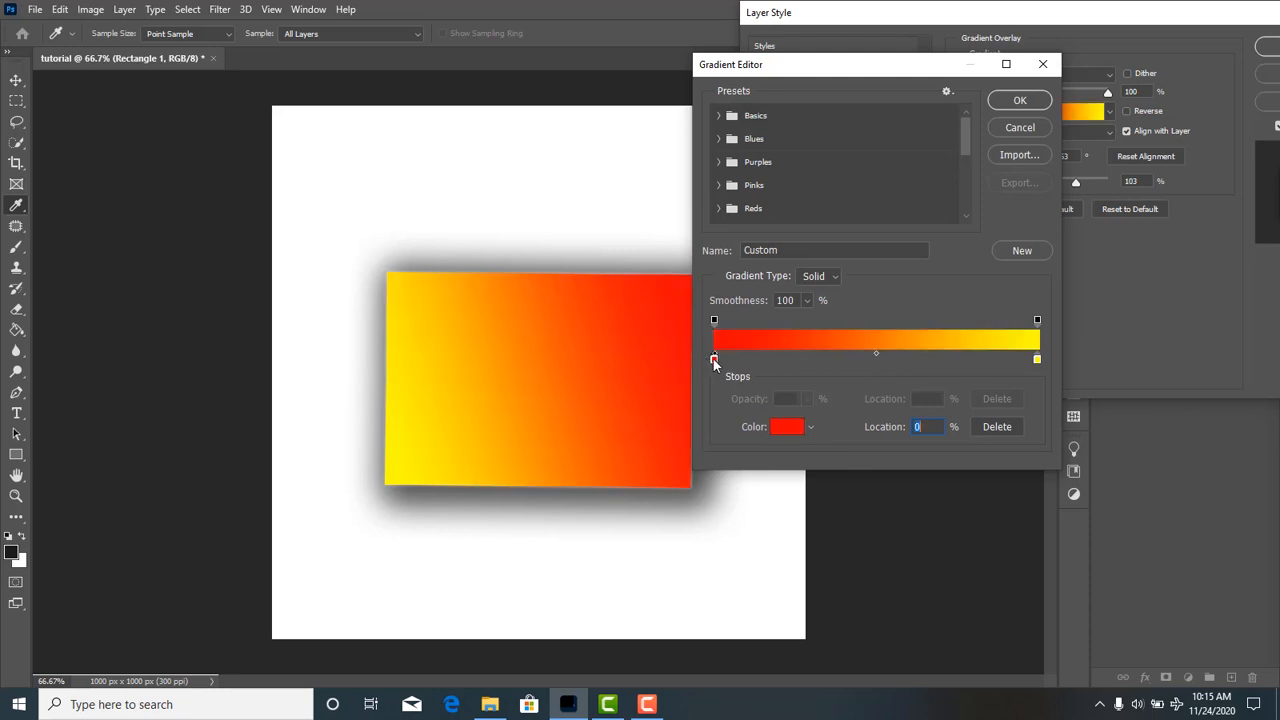
left_click(1020, 102)
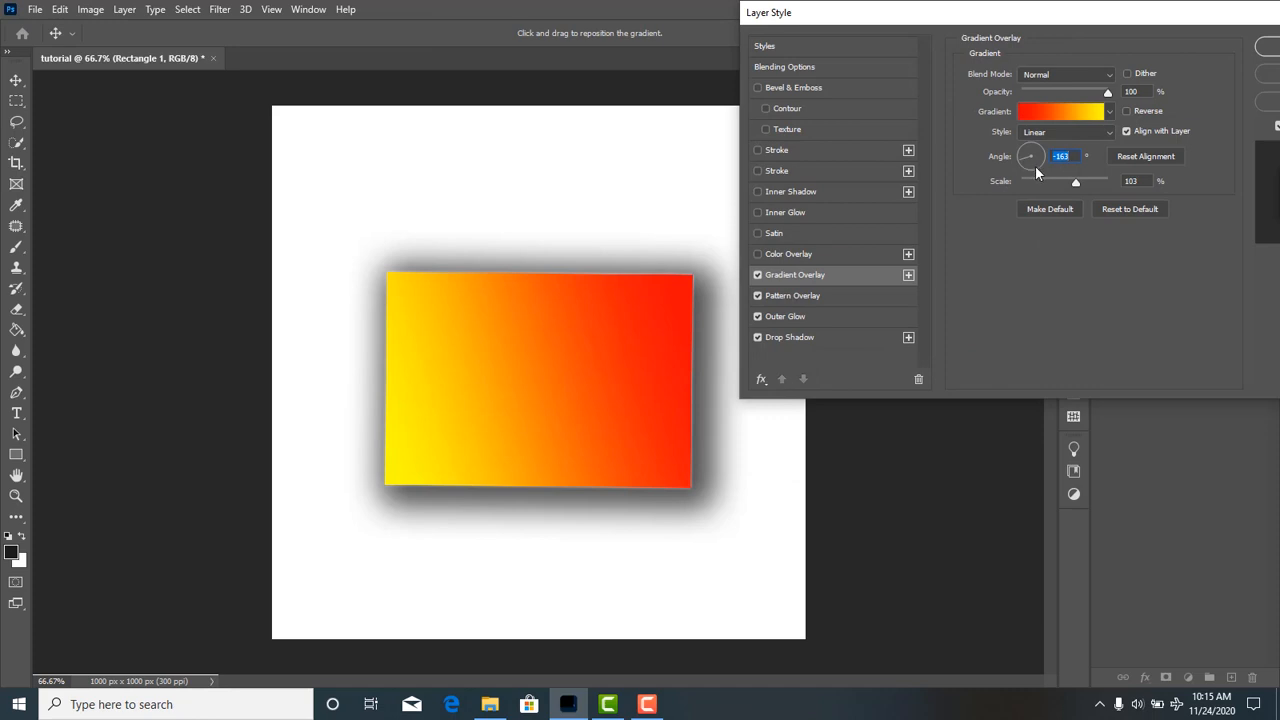
left_click_drag(1036, 170, 1072, 186)
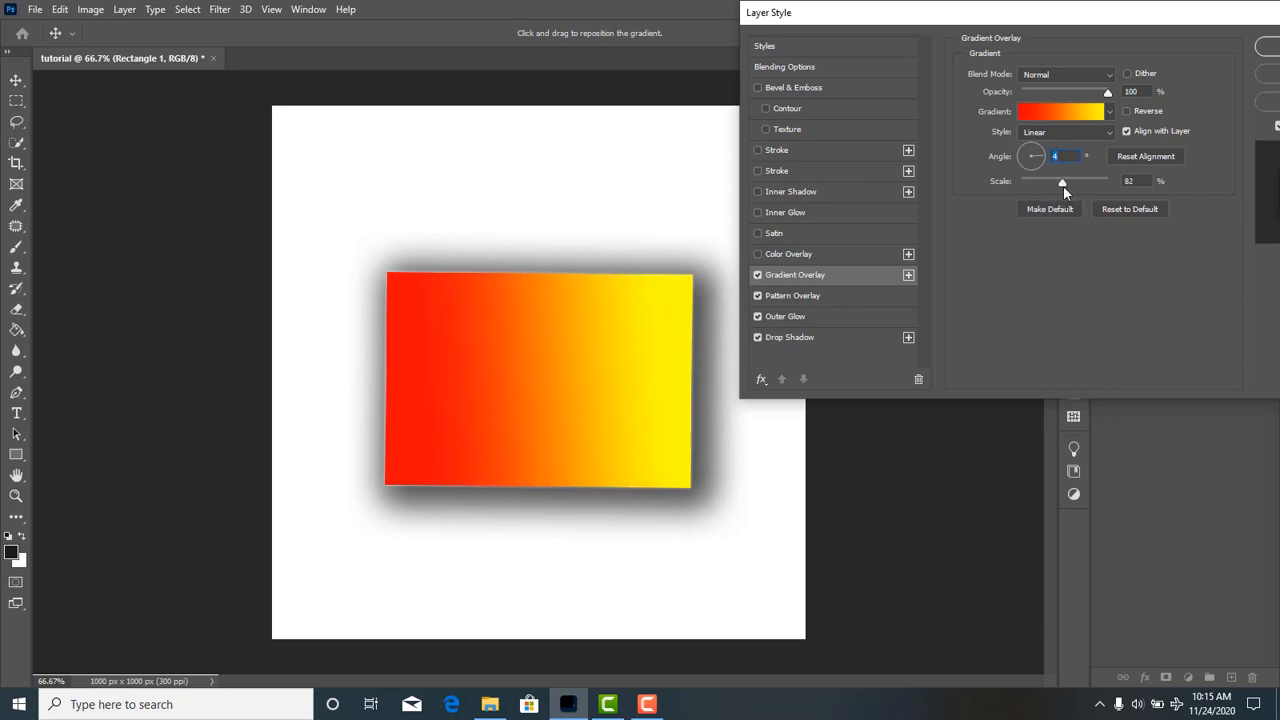
left_click(1063, 186)
Enable Color Overlay on the rectangle, set its colour to red (ff0000), and reduce its opacity.
left_click(794, 253)
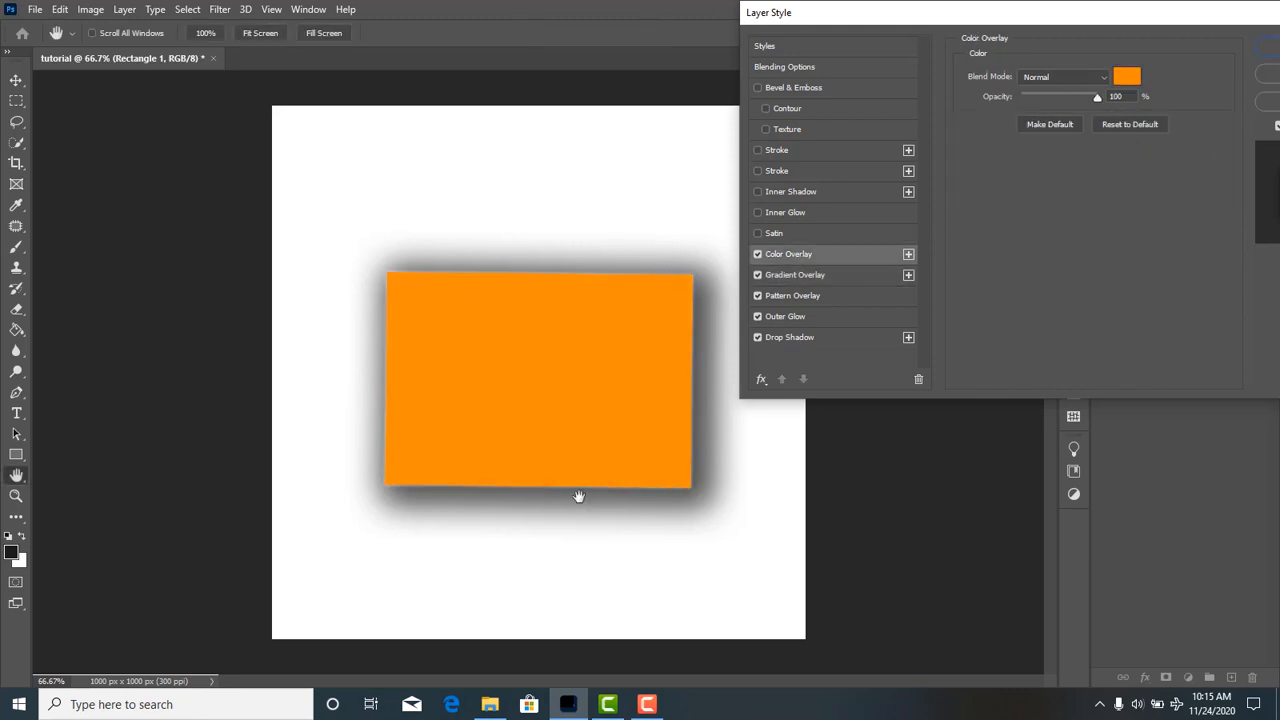
left_click(1127, 80)
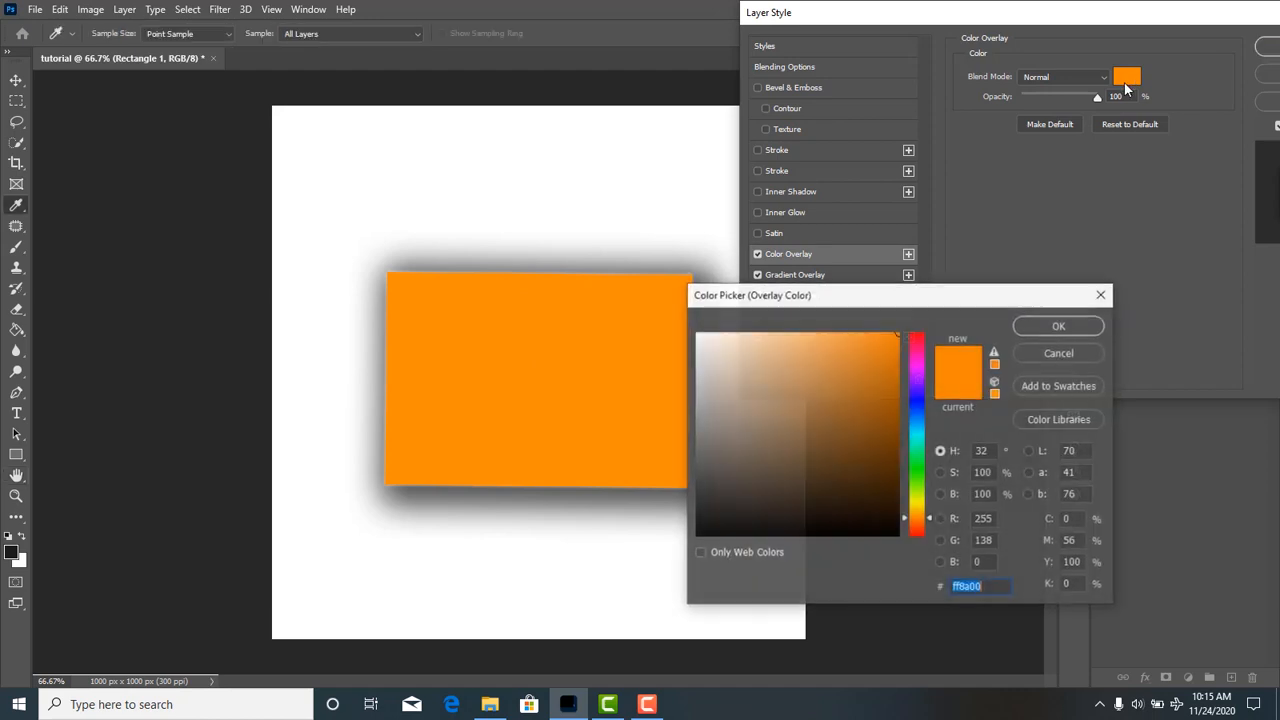
left_click(918, 336)
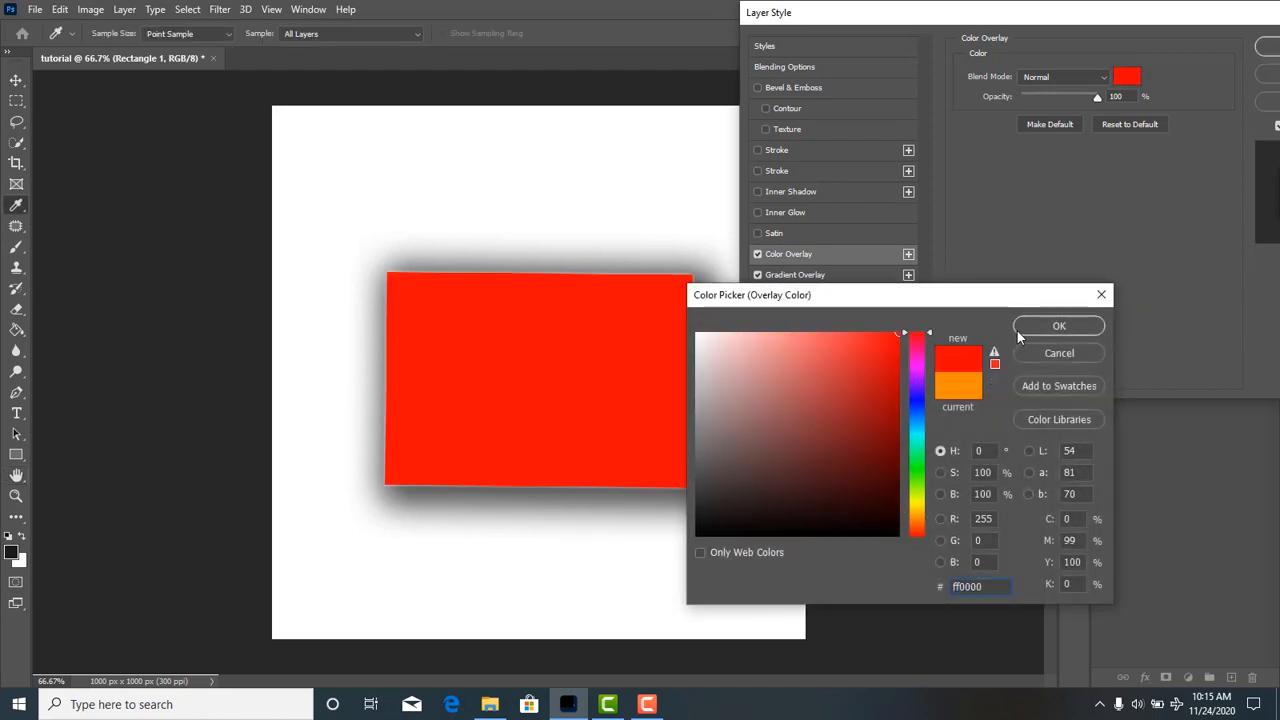
left_click(1059, 326)
left_click(1055, 96)
mouse_move(1055, 97)
left_mouse_down()
mouse_move(1085, 99)
mouse_move(1055, 101)
left_mouse_up()
Enable the Satin effect on the rectangle with Normal blend mode and a yellow colour.
left_click(808, 234)
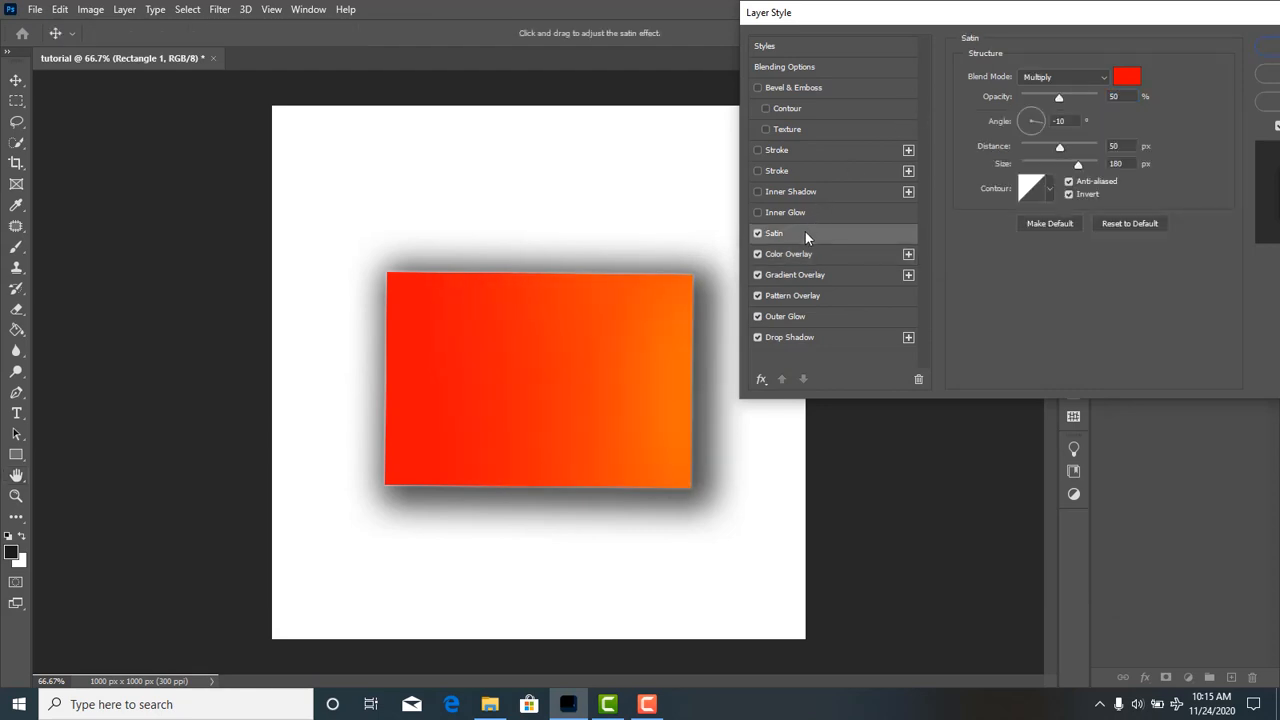
left_click(1065, 82)
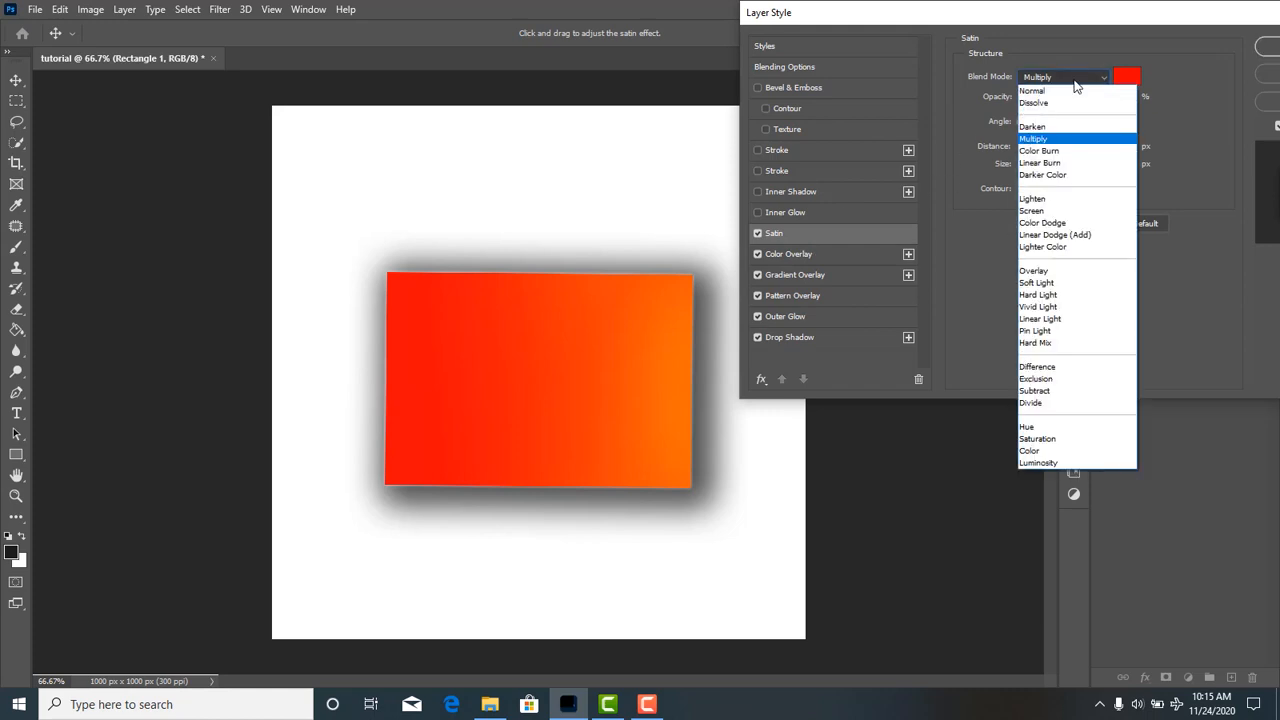
left_click(1088, 86)
left_click(1124, 80)
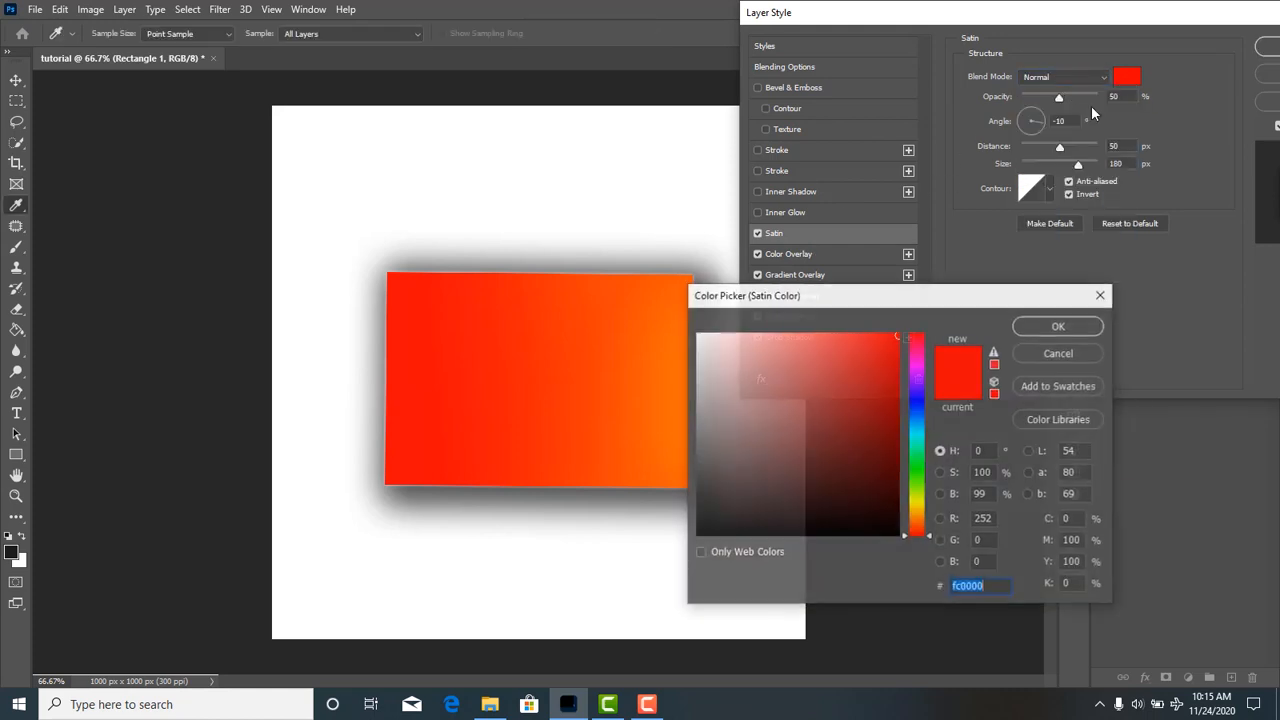
left_click_drag(913, 487, 913, 503)
left_click(1064, 326)
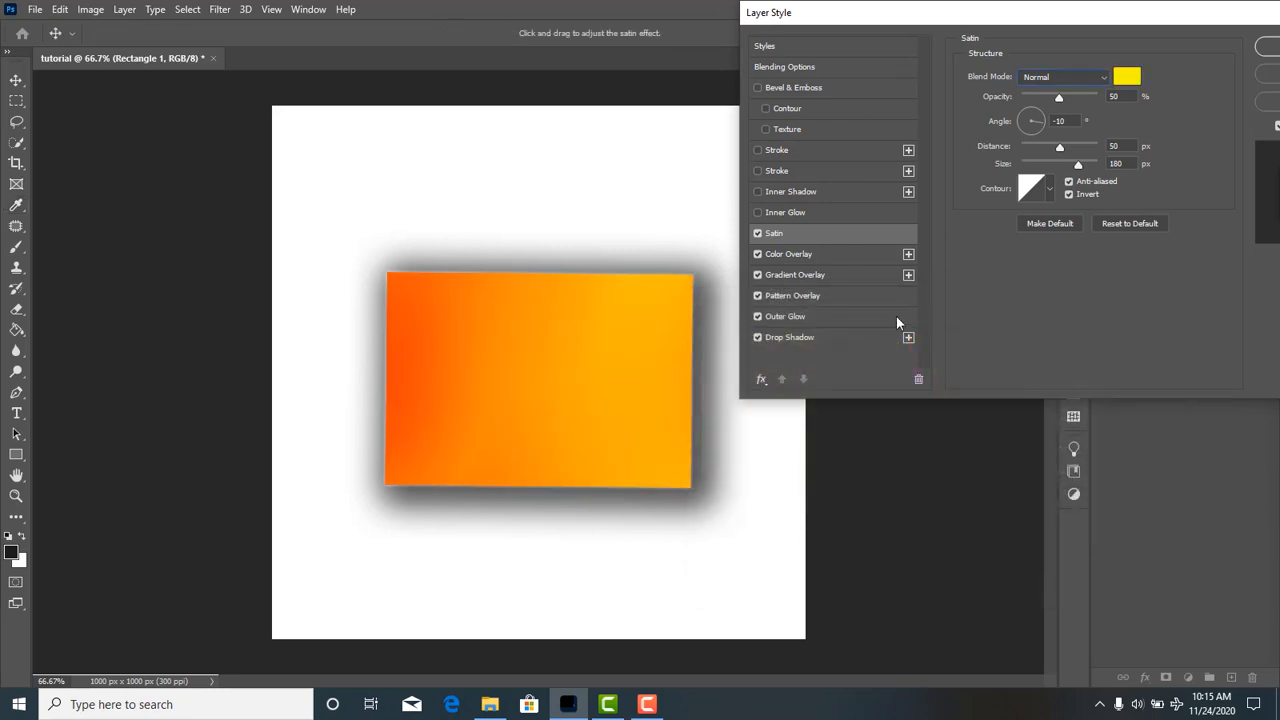
Enable Inner Glow and Inner Shadow on the rectangle with their existing settings.
left_click(843, 213)
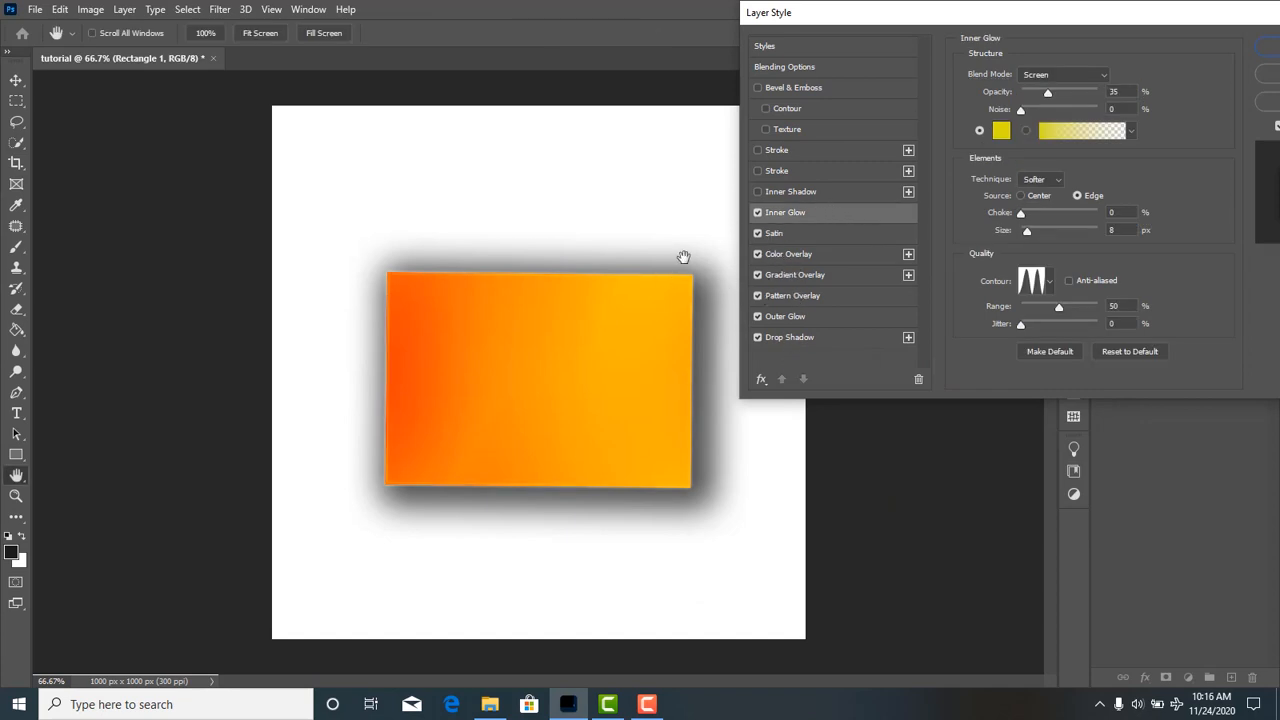
left_click(837, 195)
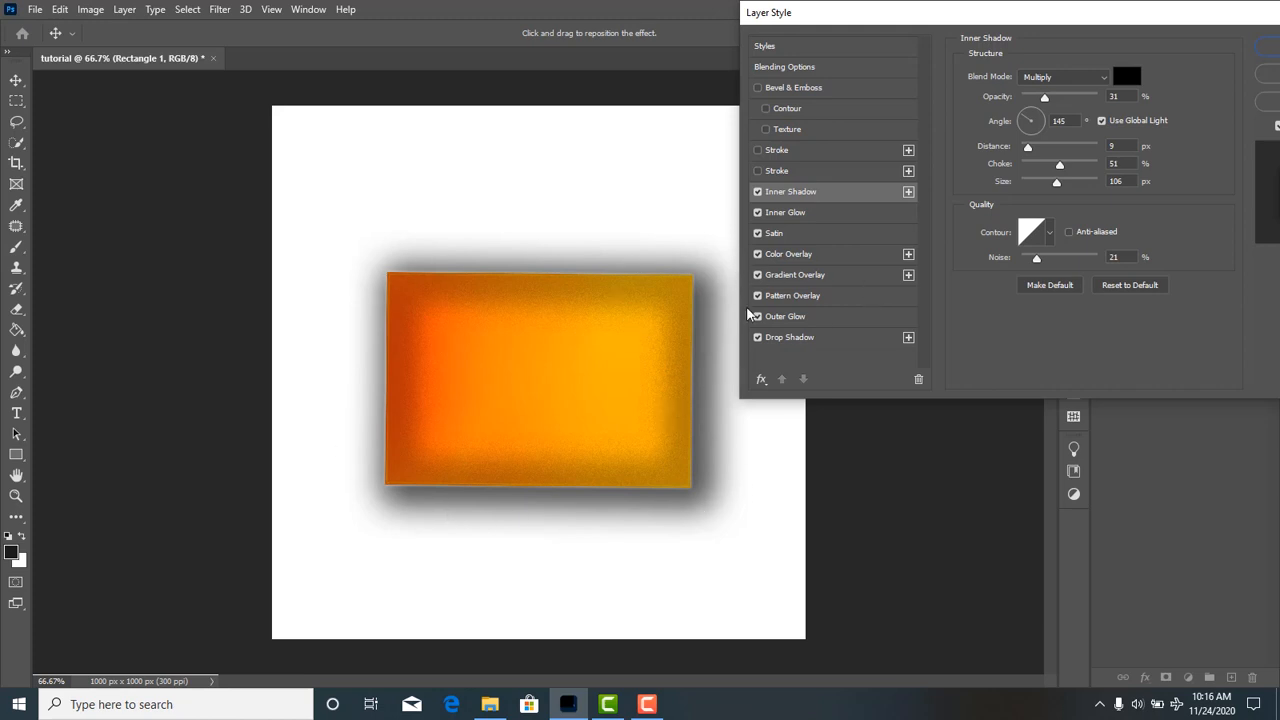
Enable the red outside stroke with a size of 8 px, and enable the purple inside stroke as well.
left_click(785, 170)
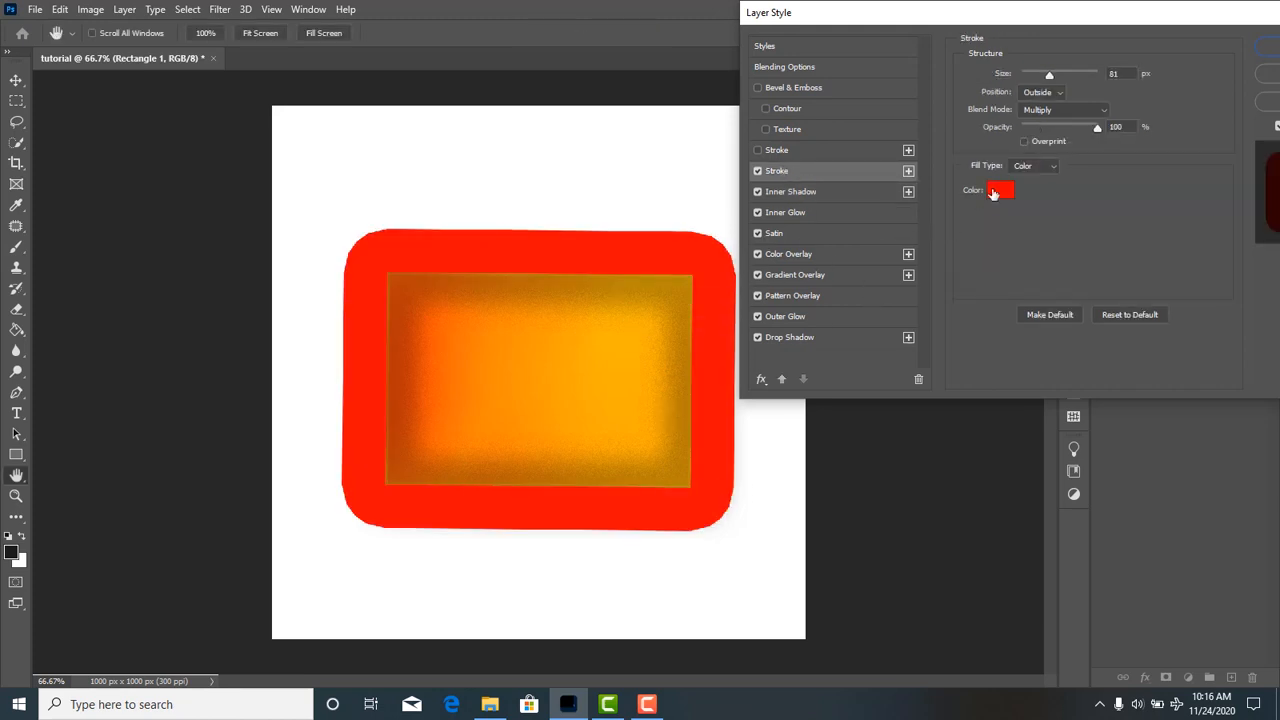
left_click_drag(1050, 80, 1028, 77)
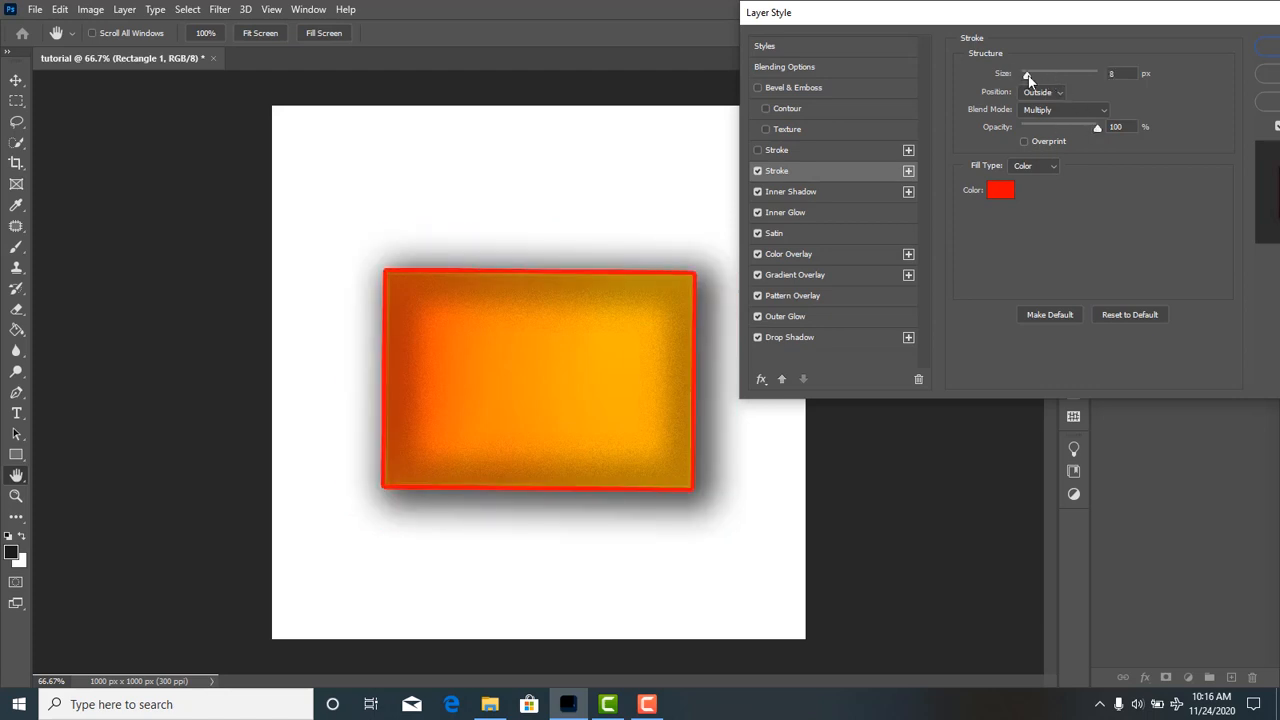
left_click(845, 149)
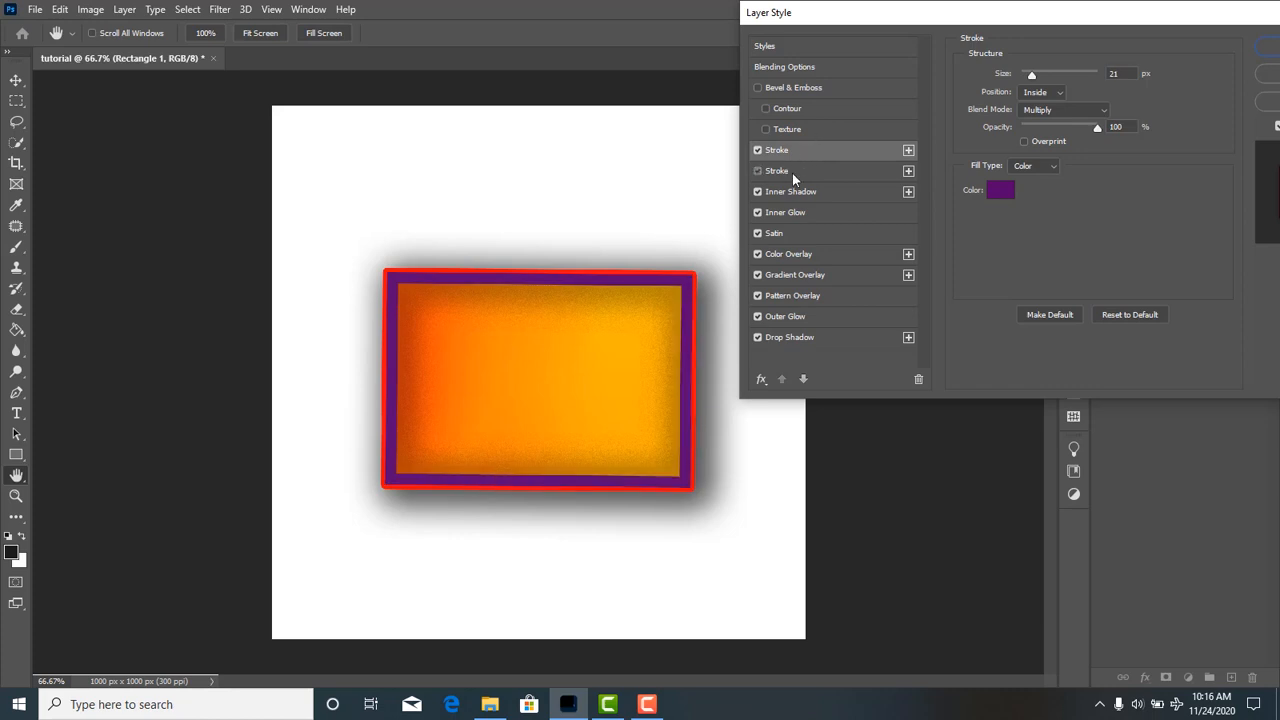
Add another instance of the purple inside stroke and a second Inner Shadow to the rectangle's layer style.
left_click(792, 173)
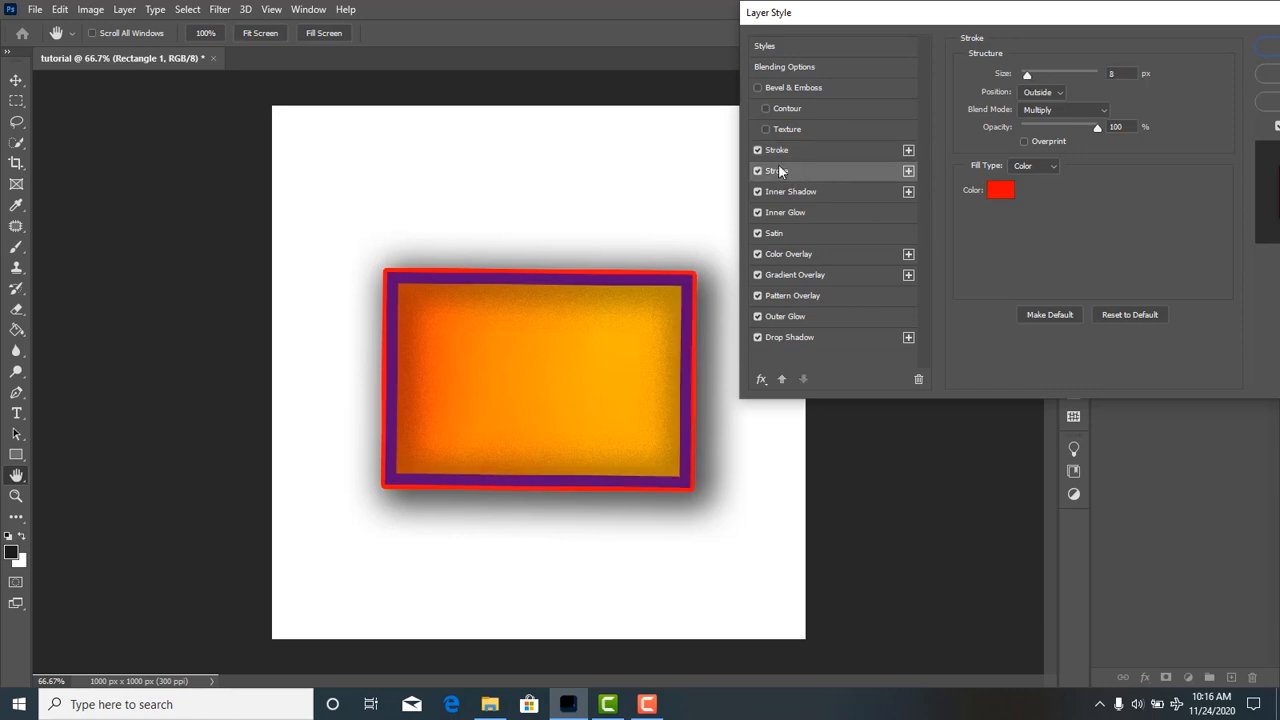
left_click(908, 151)
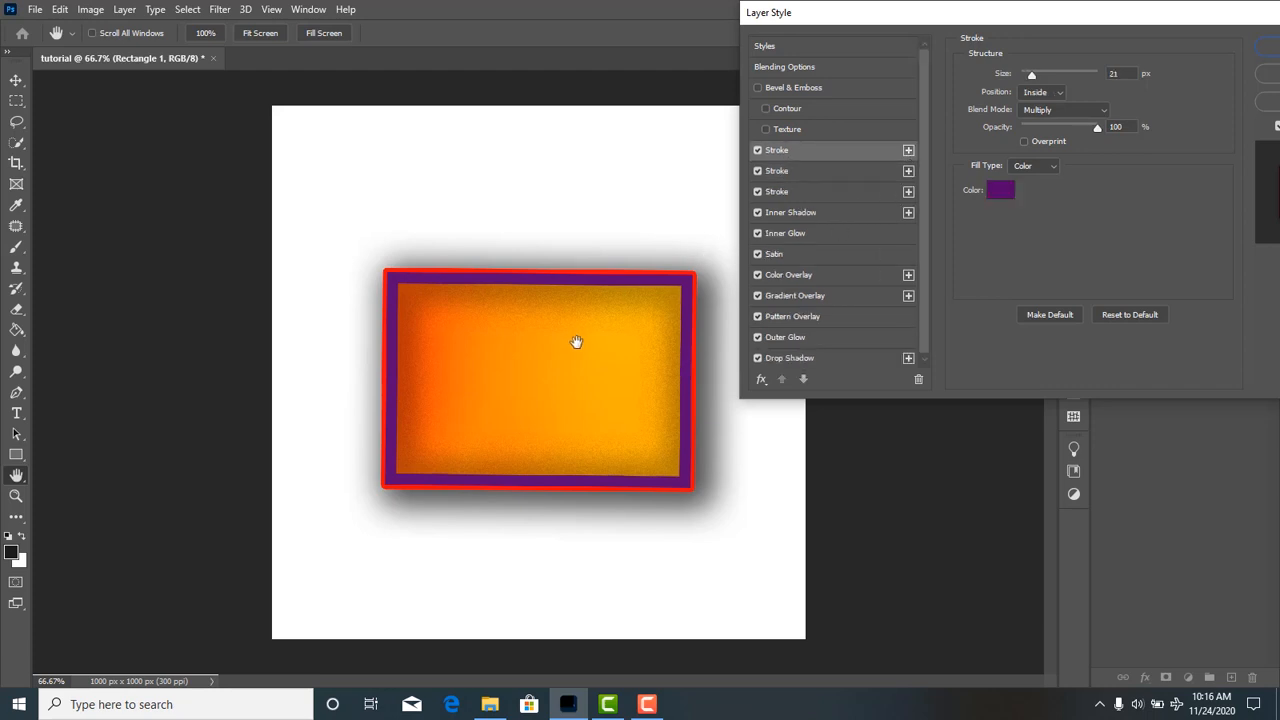
left_click(908, 213)
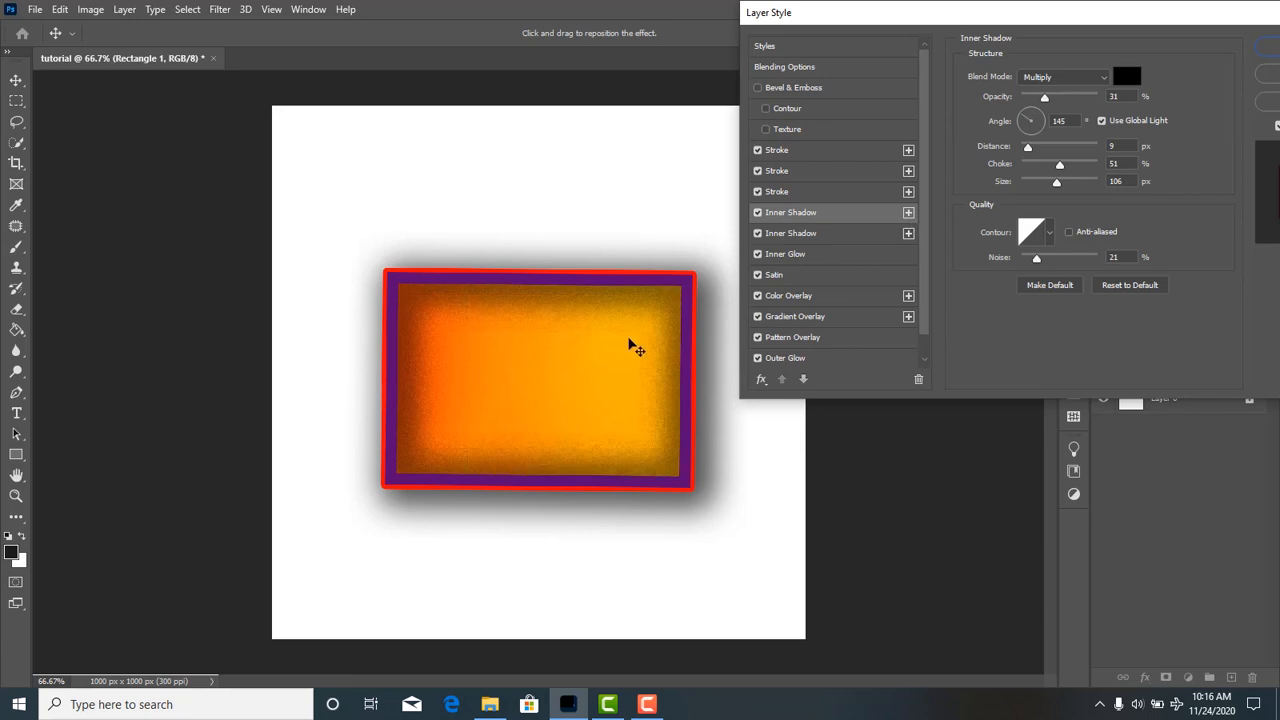
Add a third Inner Shadow to the rectangle's layer style and open the settings of the purple inside stroke.
left_click(908, 213)
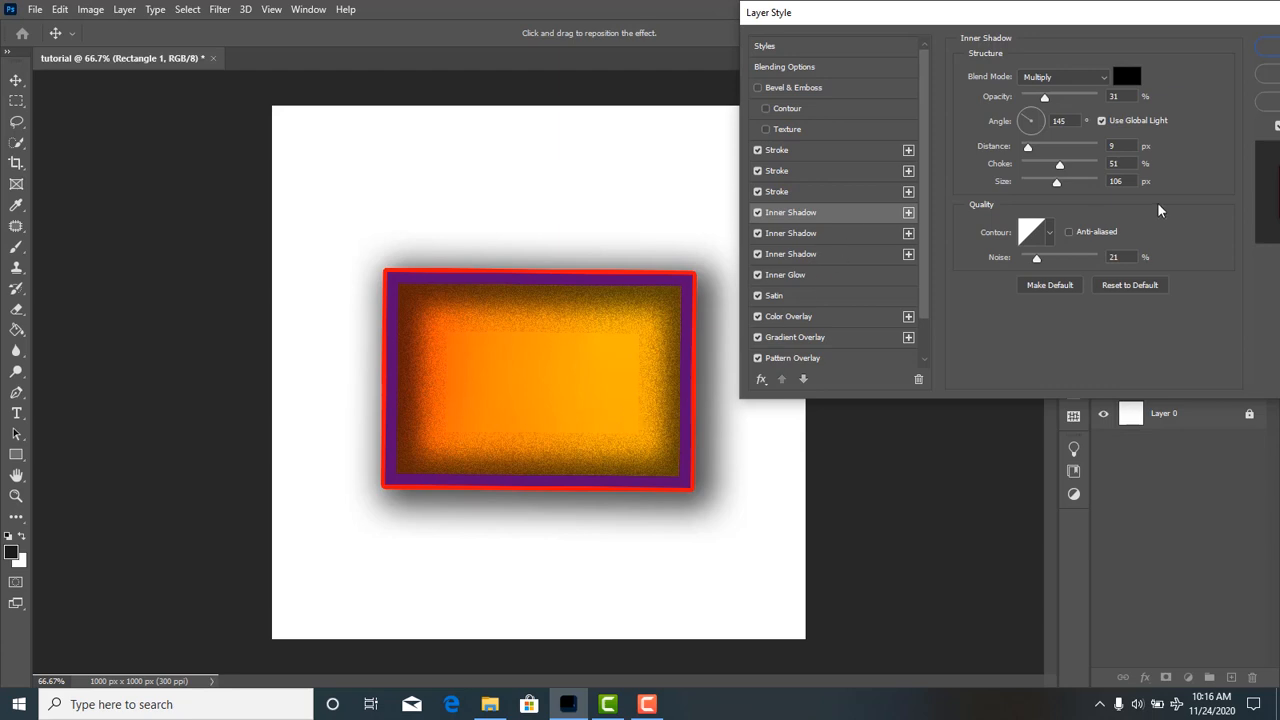
mouse_move(1061, 158)
left_mouse_down()
mouse_move(1084, 158)
mouse_move(1040, 158)
left_mouse_up()
left_click(829, 172)
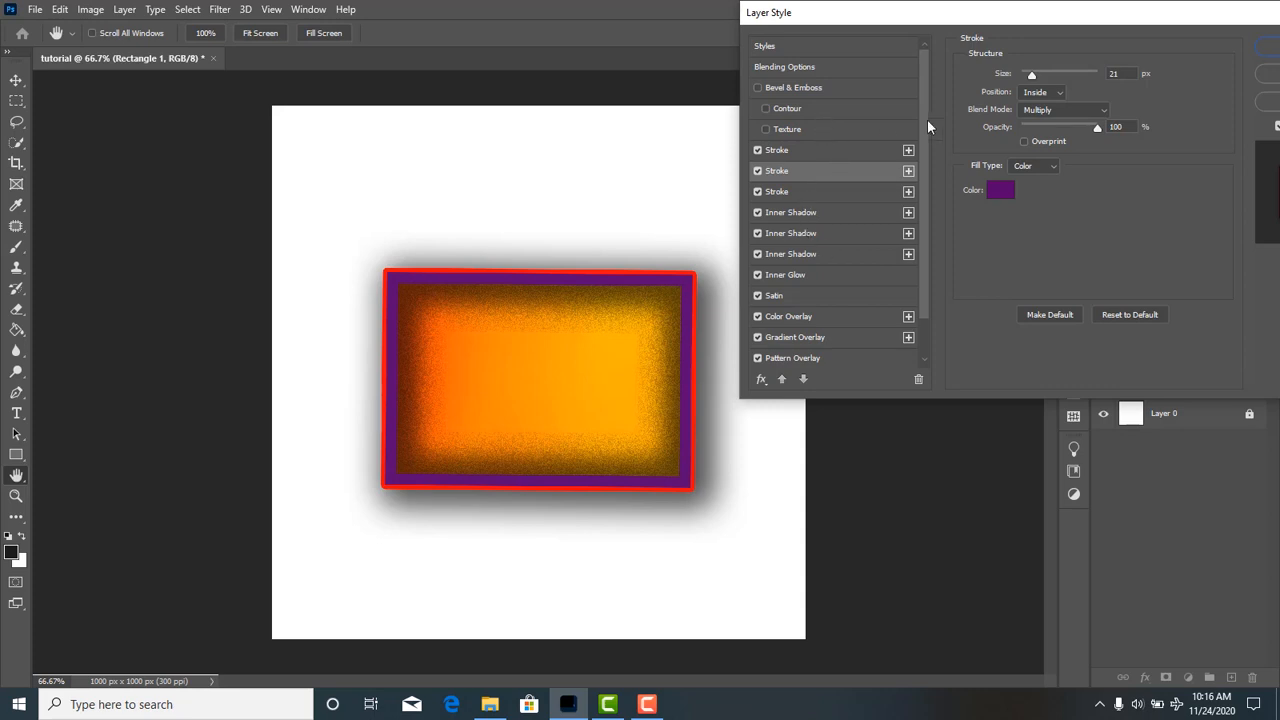
Enable Bevel & Emboss with Contour and Texture on the rectangle, and browse the available texture patterns.
left_click(800, 86)
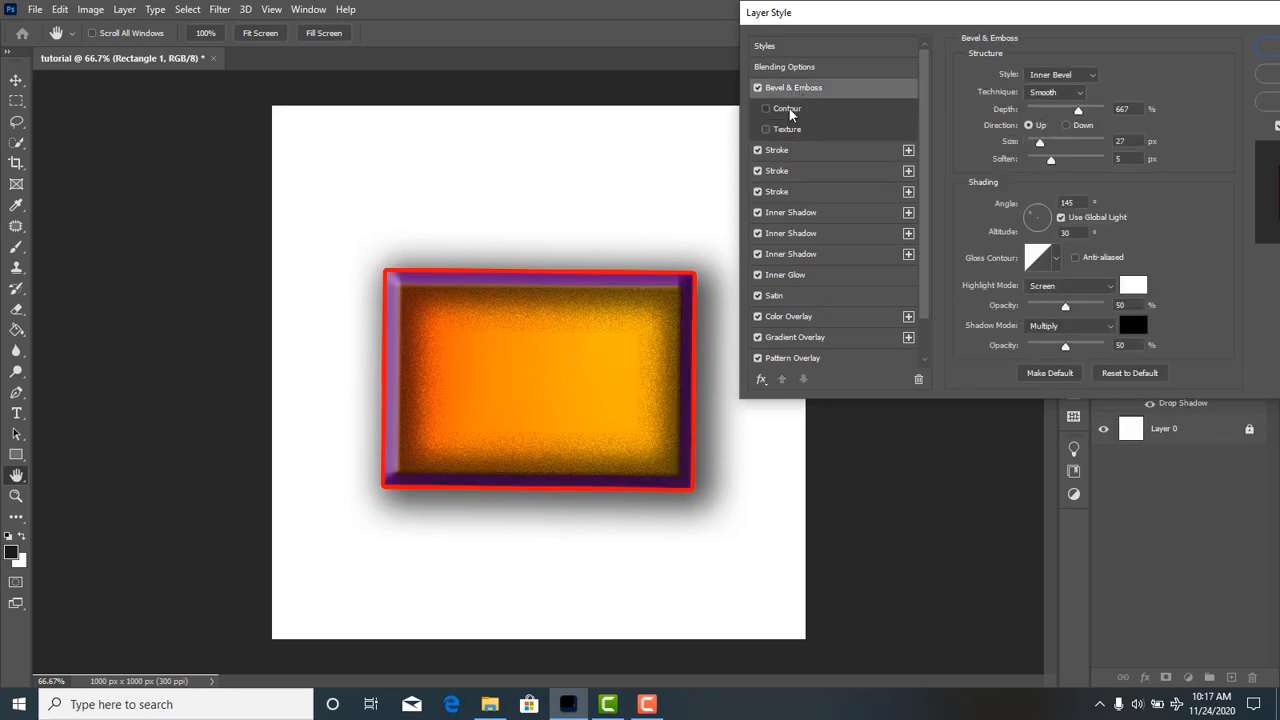
left_click(789, 108)
left_click(787, 129)
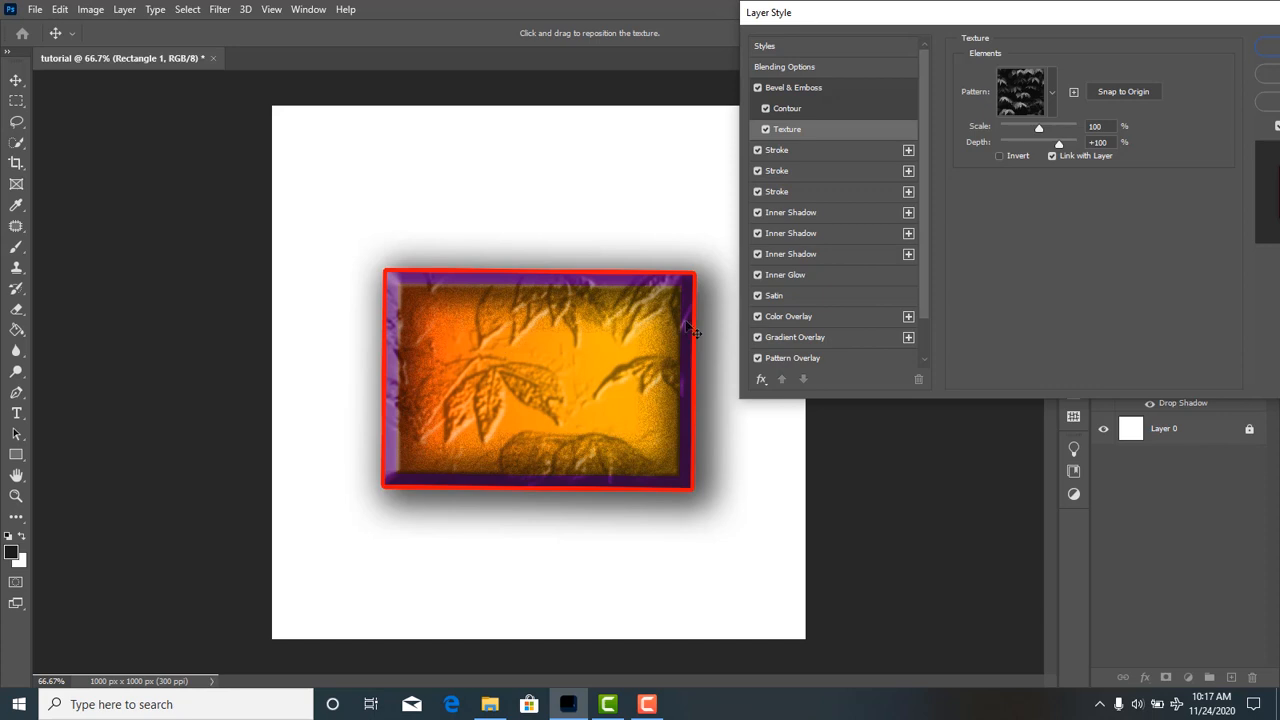
left_click(1051, 92)
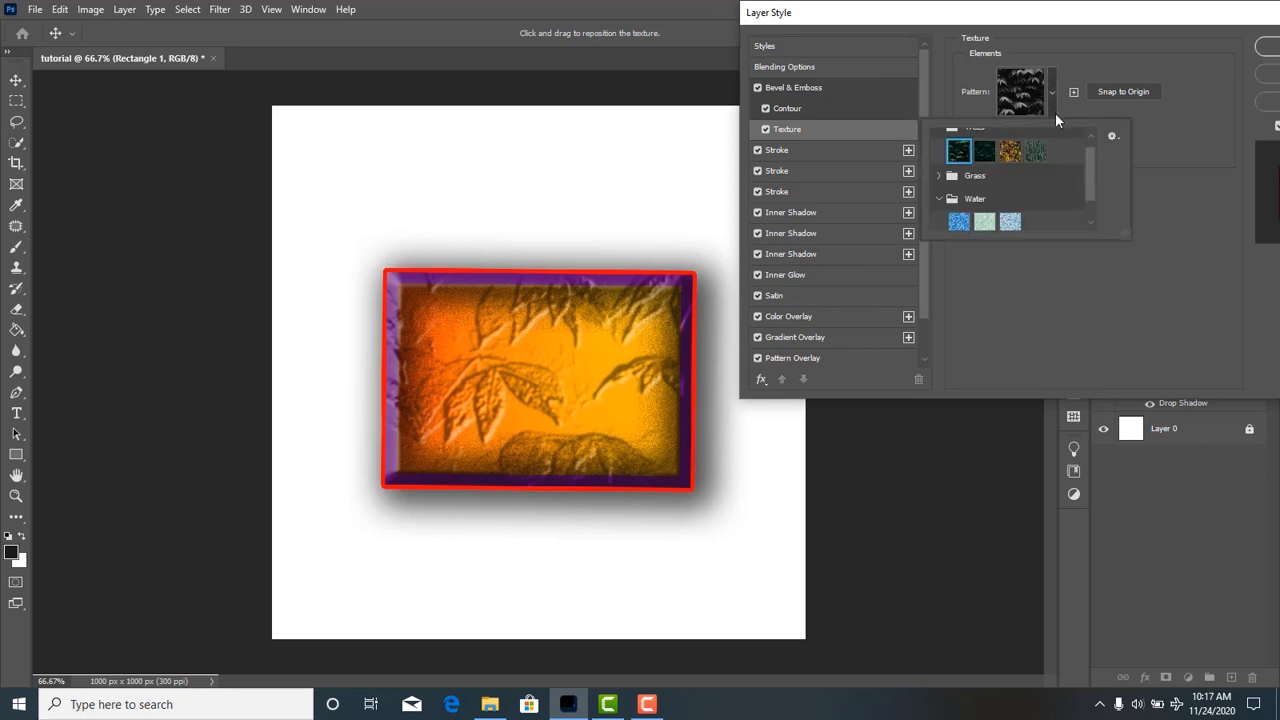
scroll(1053, 196, "down", 1)
scroll(1051, 194, "up", 2)
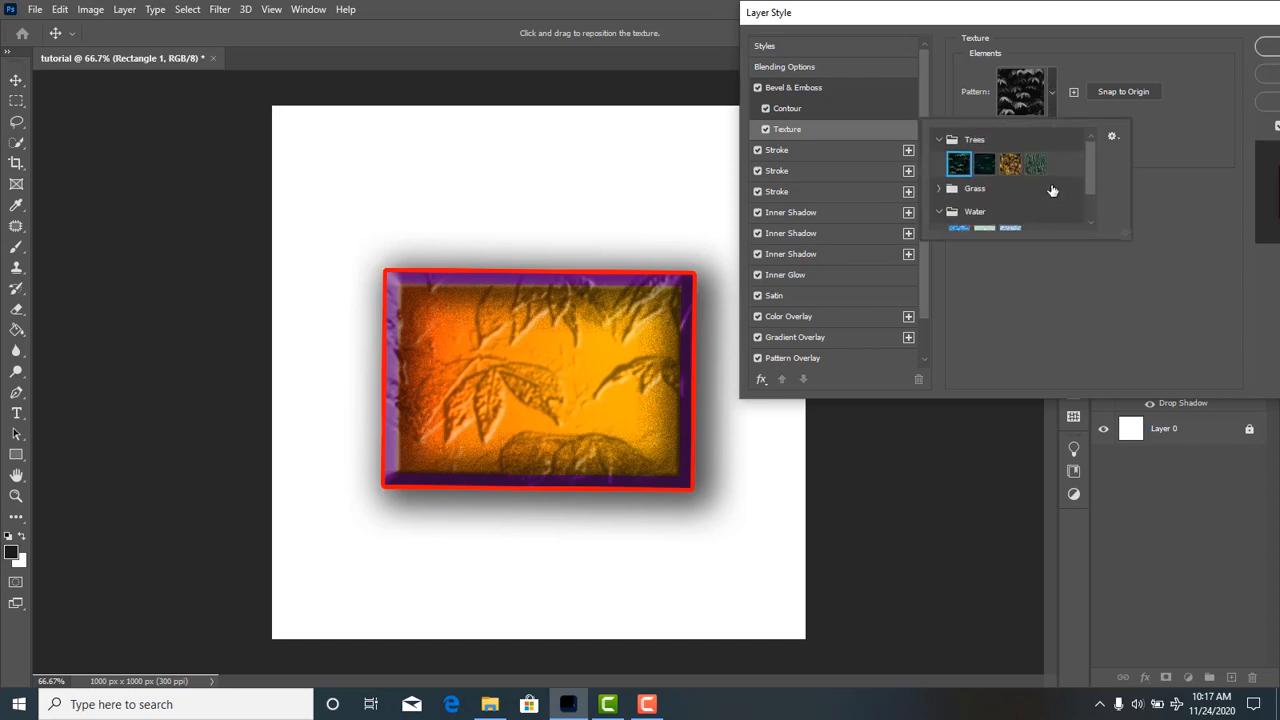
left_click(1148, 145)
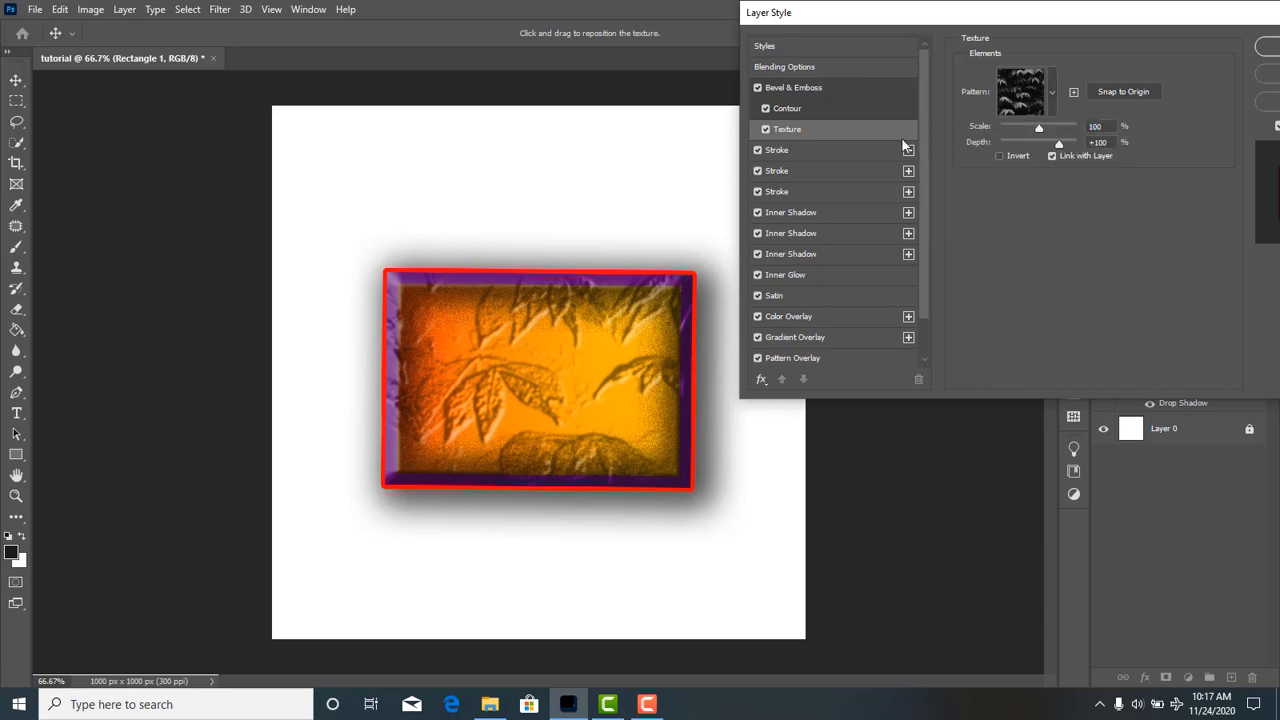
Apply the V-shaped contour preset to the rectangle's bevel.
left_click(790, 110)
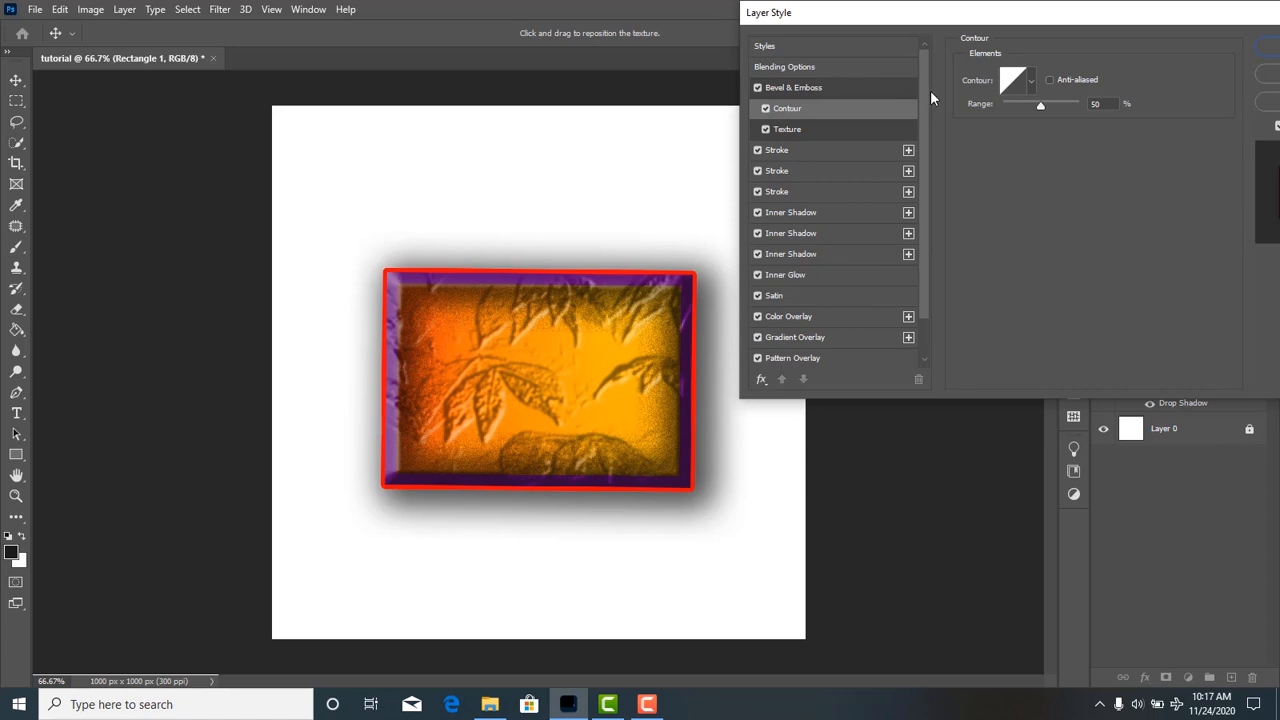
left_click(1031, 81)
left_click(986, 117)
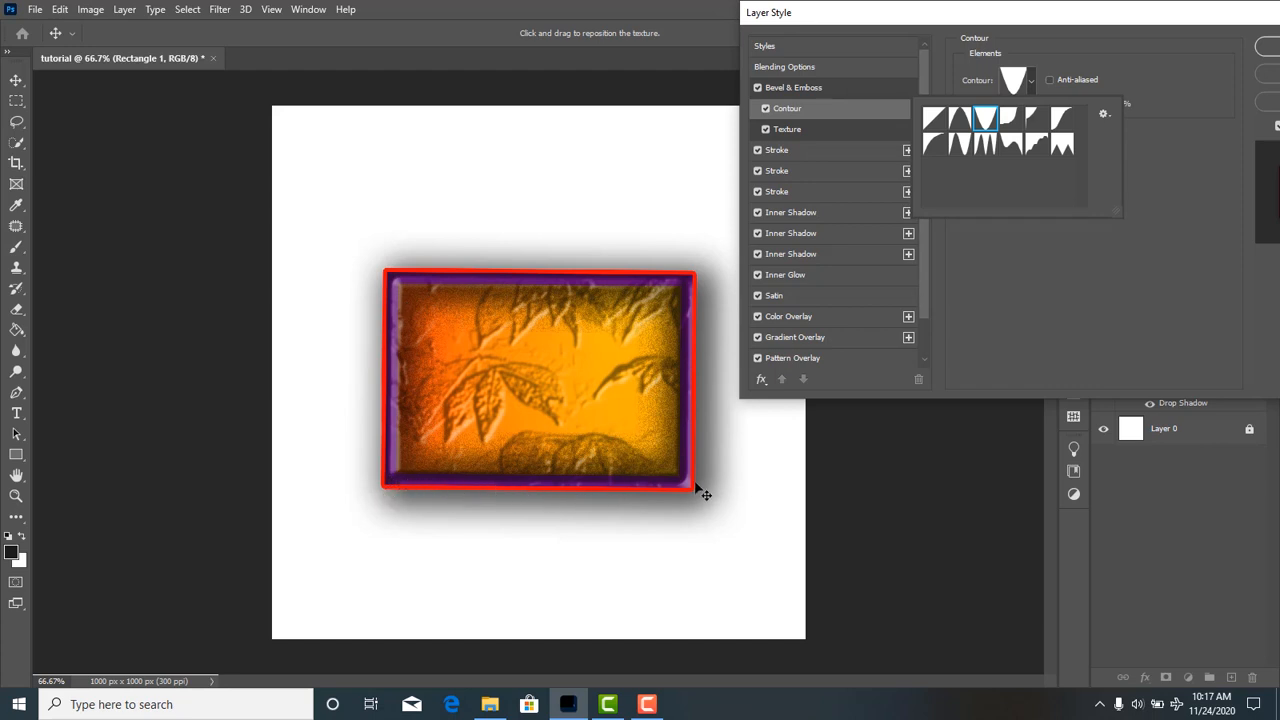
left_click(674, 508)
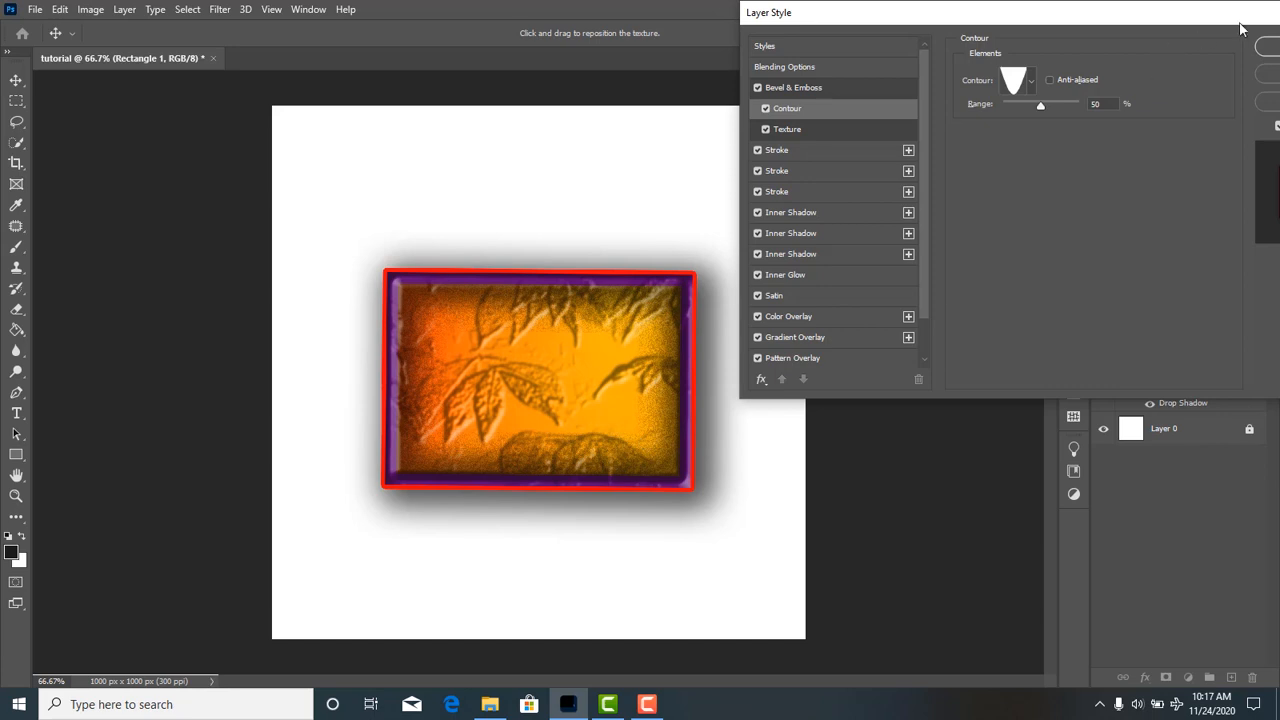
mouse_move(1243, 26)
left_mouse_down()
mouse_move(1186, 23)
mouse_move(1240, 26)
left_mouse_up()
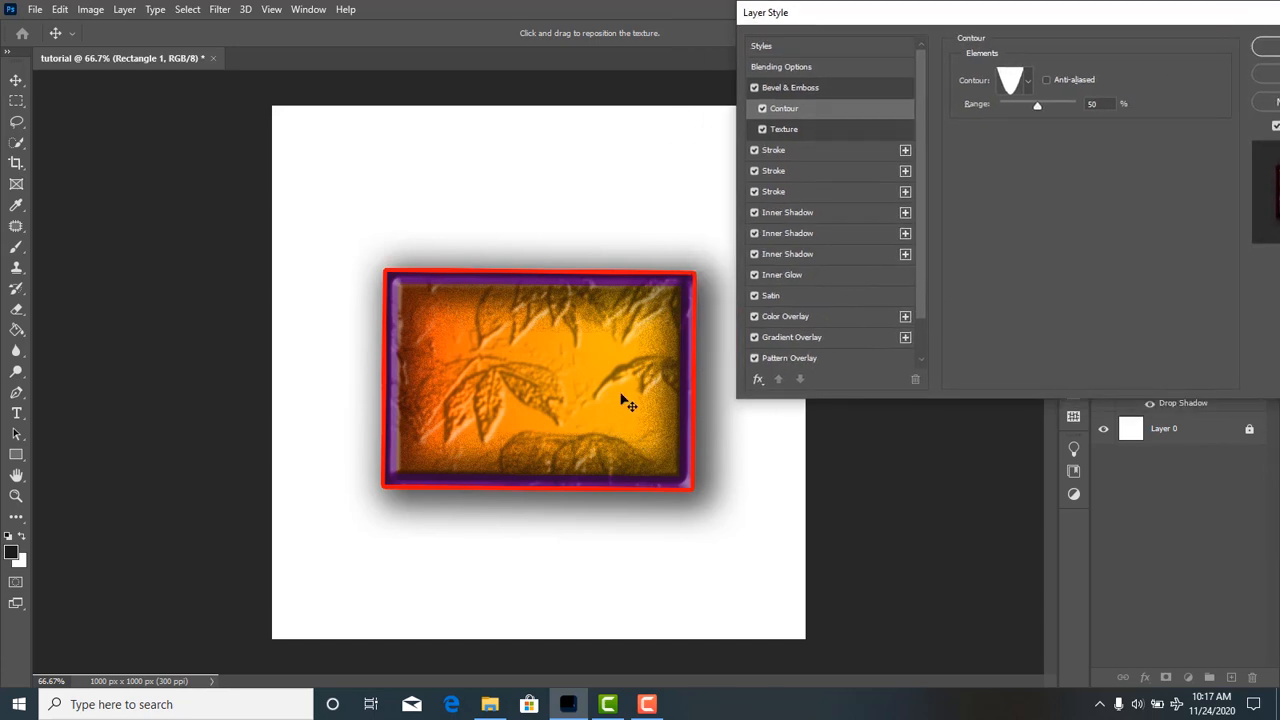
Apply the S-curve contour preset to the rectangle's bevel and adjust the Bevel & Emboss depth.
scroll(630, 400, "up", 5)
scroll(650, 410, "up", 3)
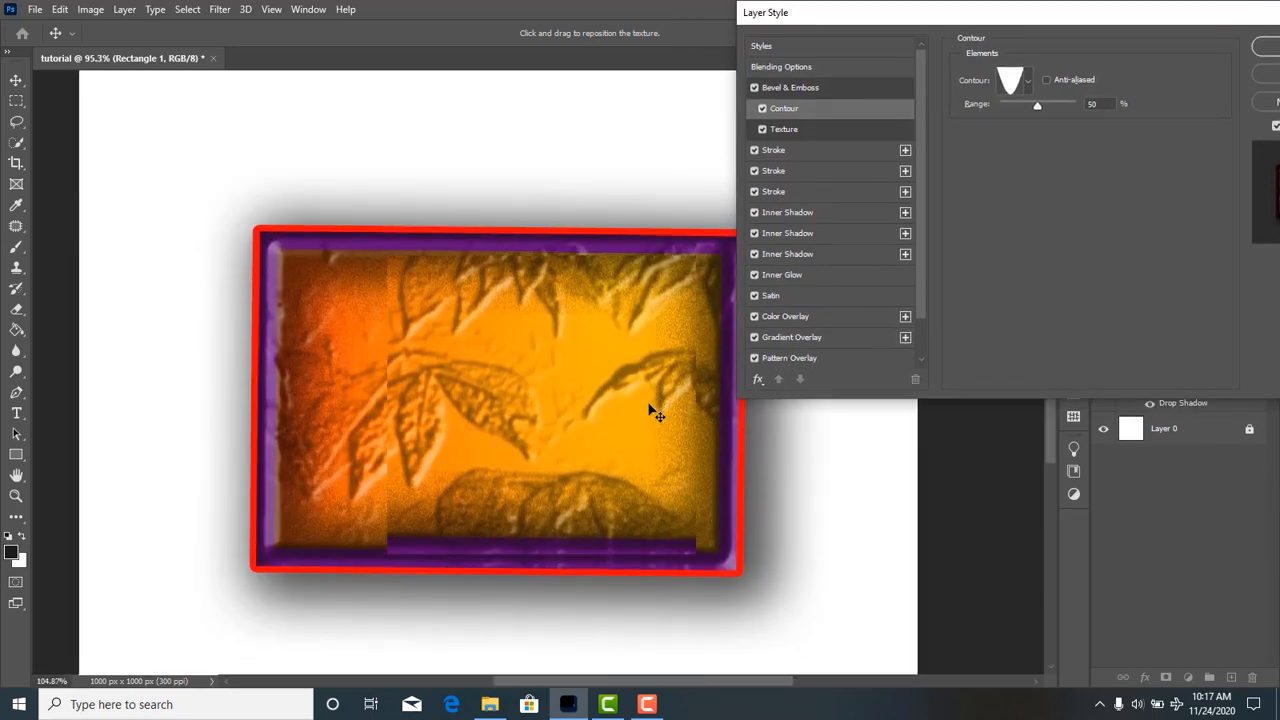
scroll(666, 556, "up", 3)
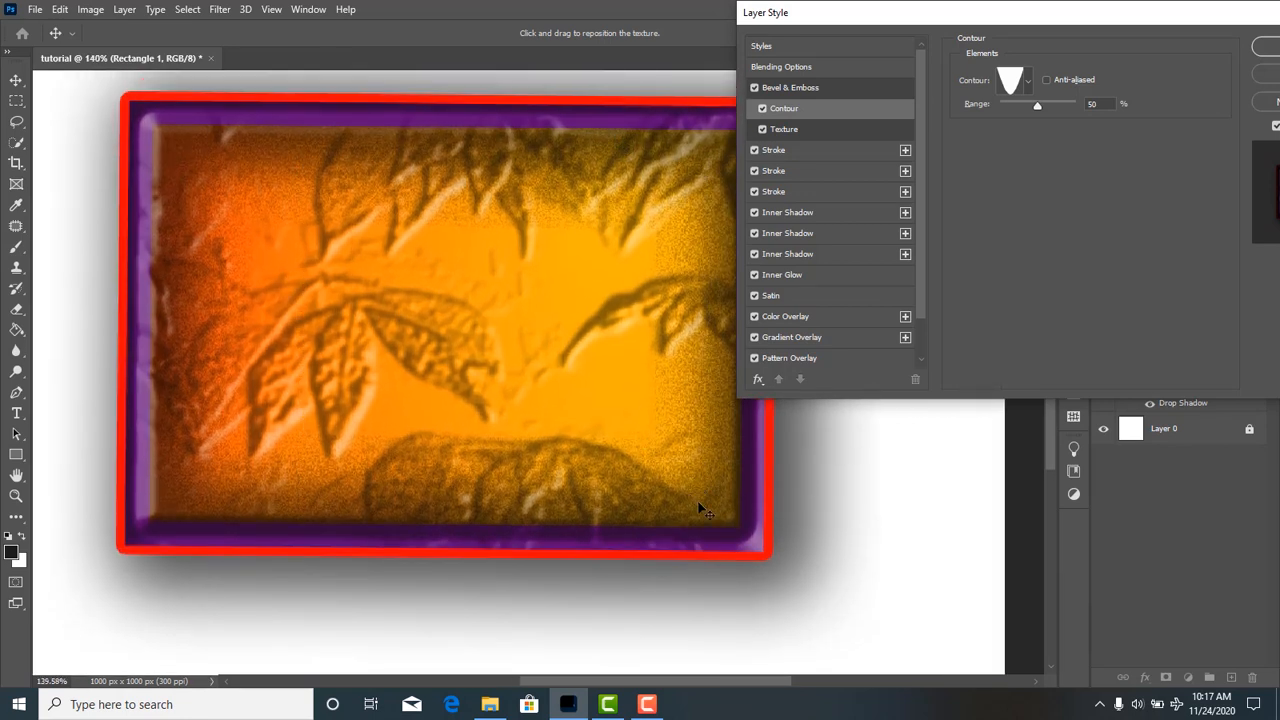
left_click(1028, 86)
left_click(1057, 120)
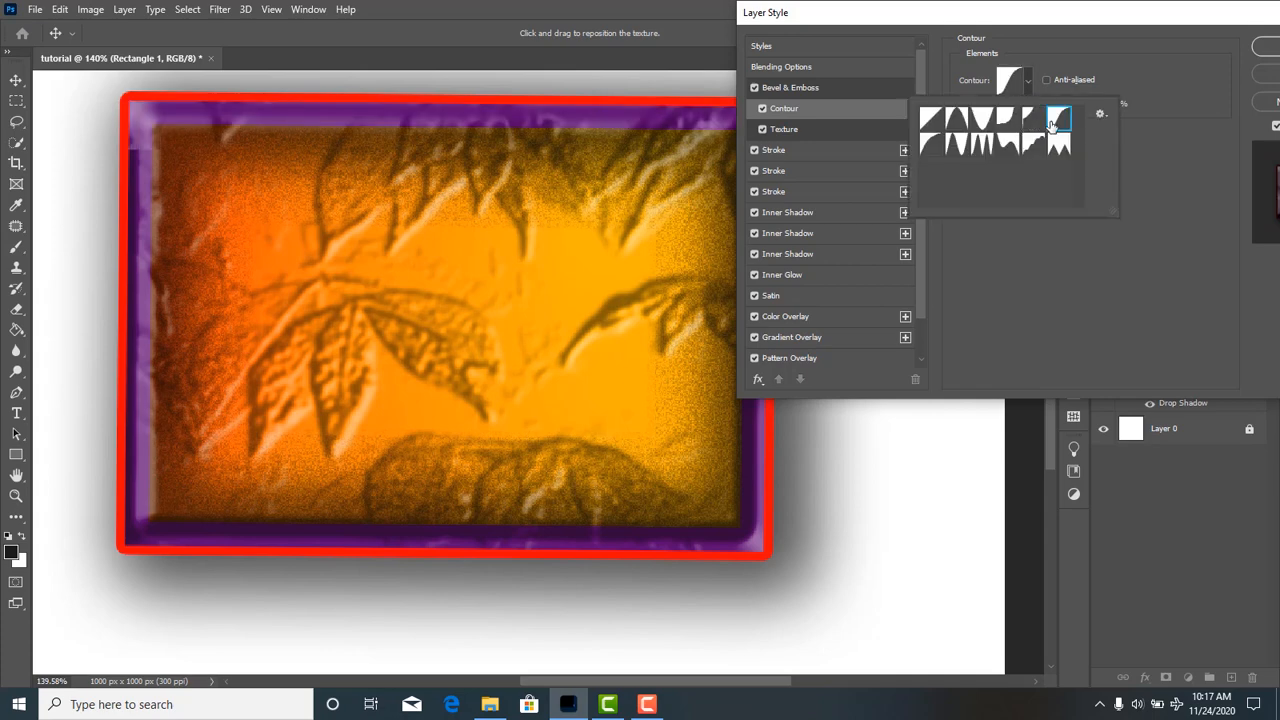
left_click(1032, 84)
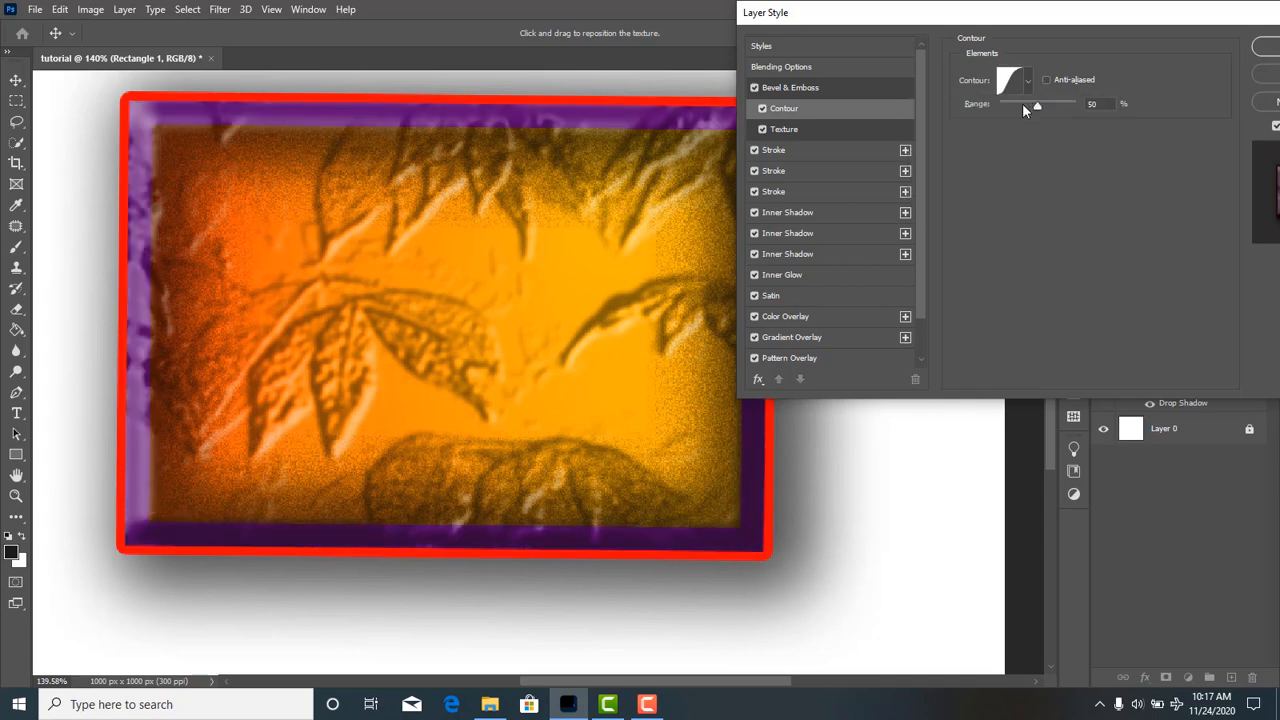
left_click(802, 89)
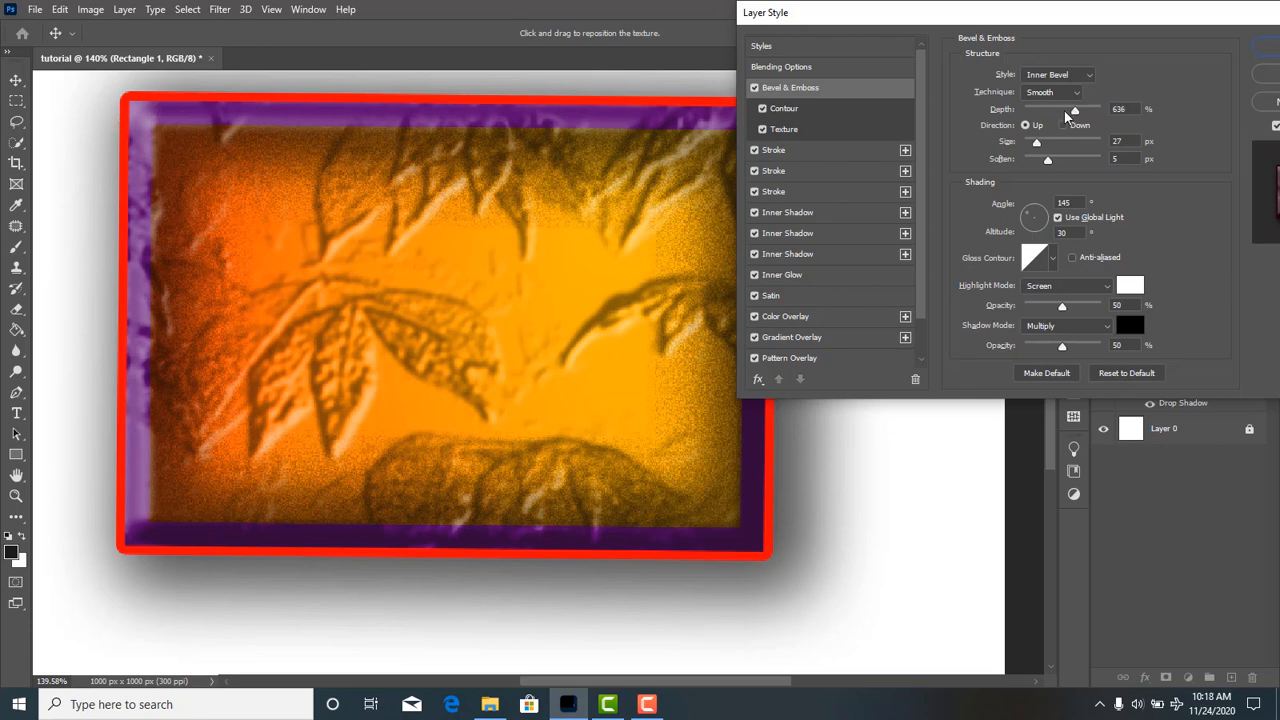
mouse_move(1034, 112)
left_mouse_down()
mouse_move(1012, 112)
mouse_move(1063, 113)
mouse_move(1043, 141)
mouse_move(1048, 129)
left_mouse_up()
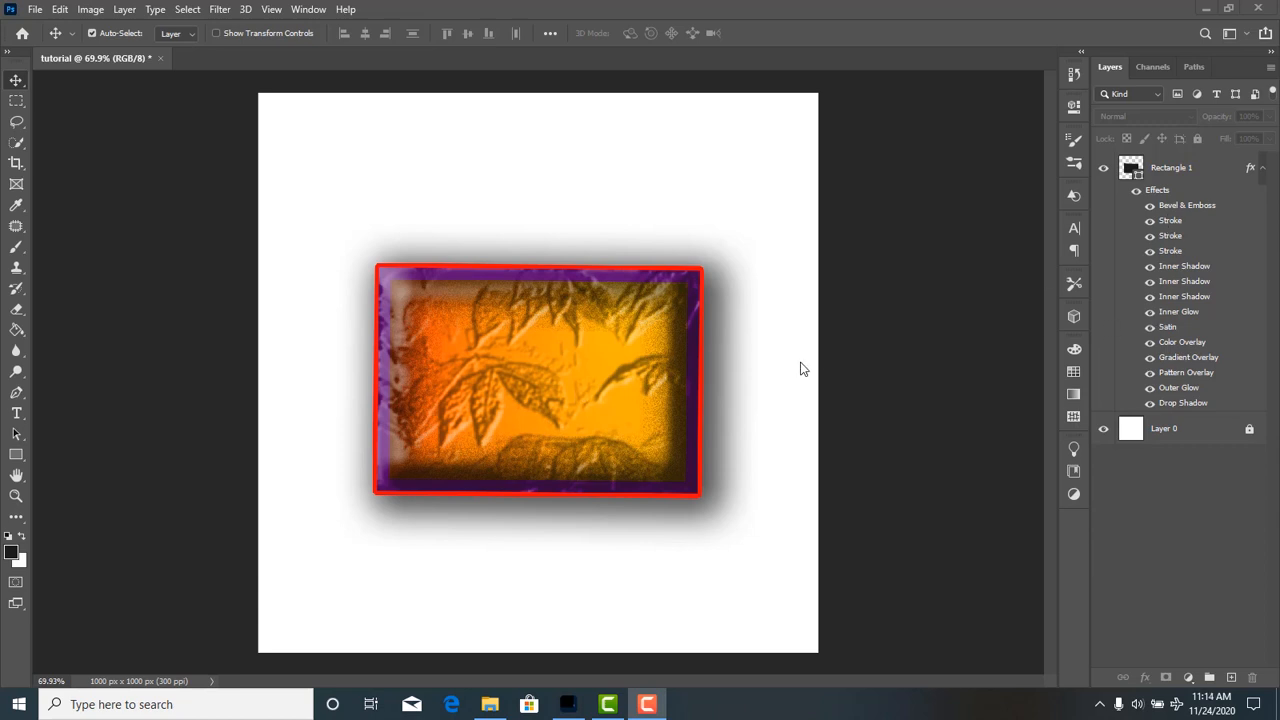
Collapse the effects list of the Rectangle 1 layer, and view its Blending Options without changing them.
left_click(1199, 164)
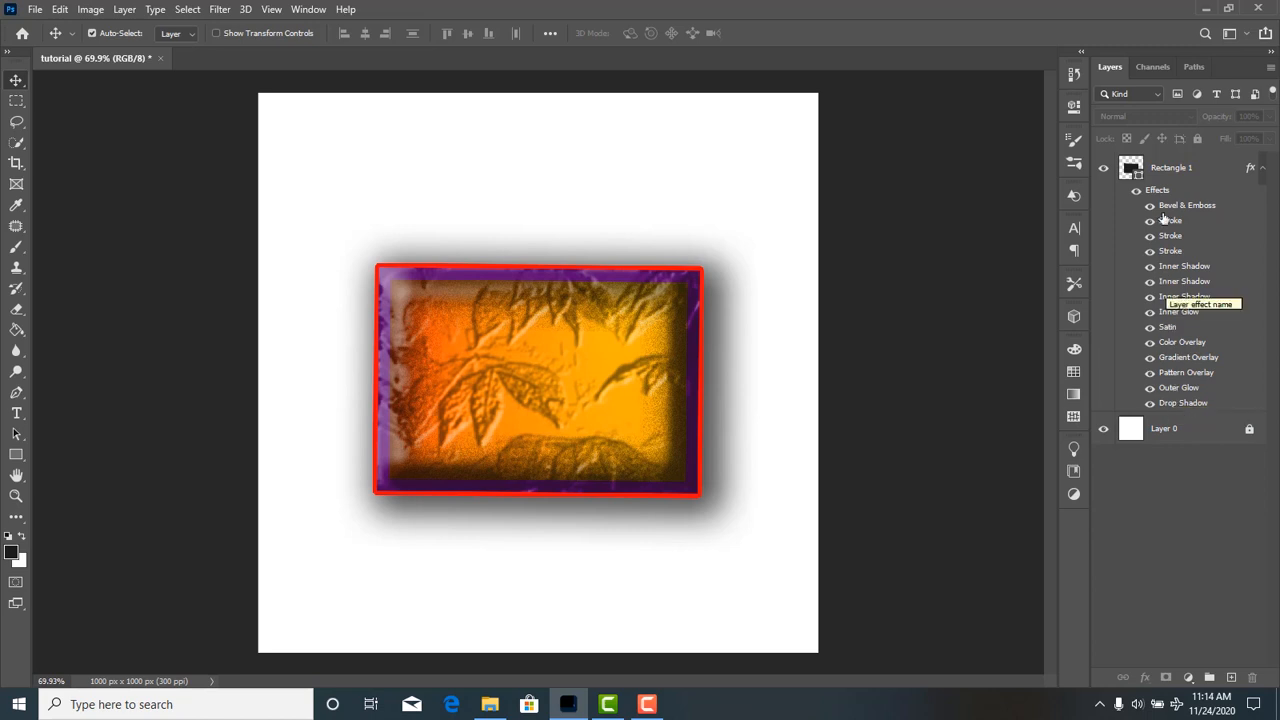
left_click(1262, 170)
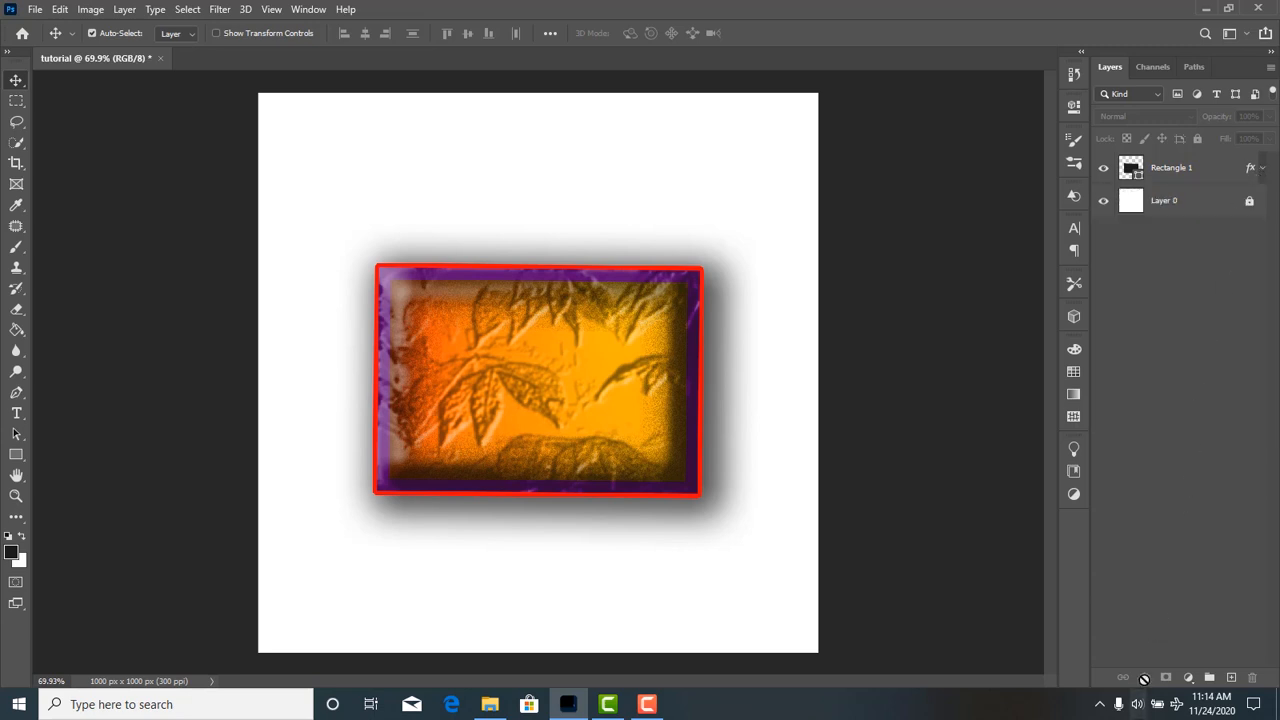
left_click(1178, 172)
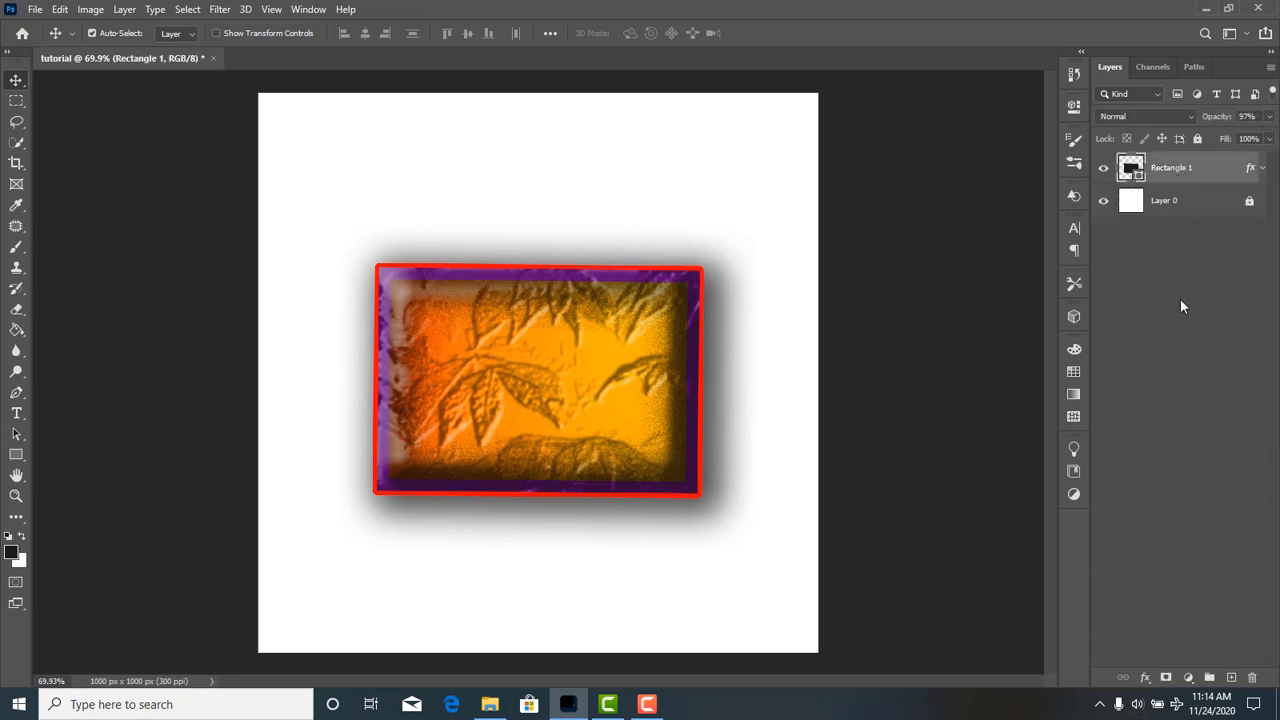
left_click(1145, 680)
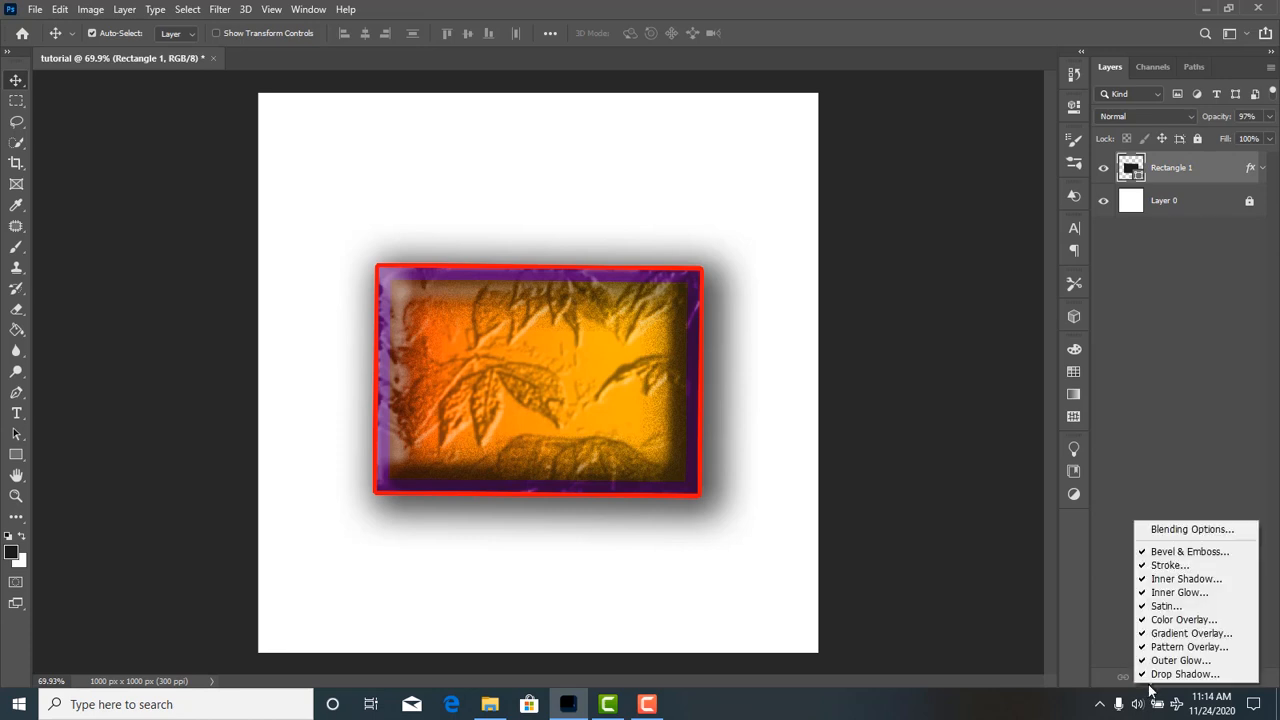
left_click(1171, 529)
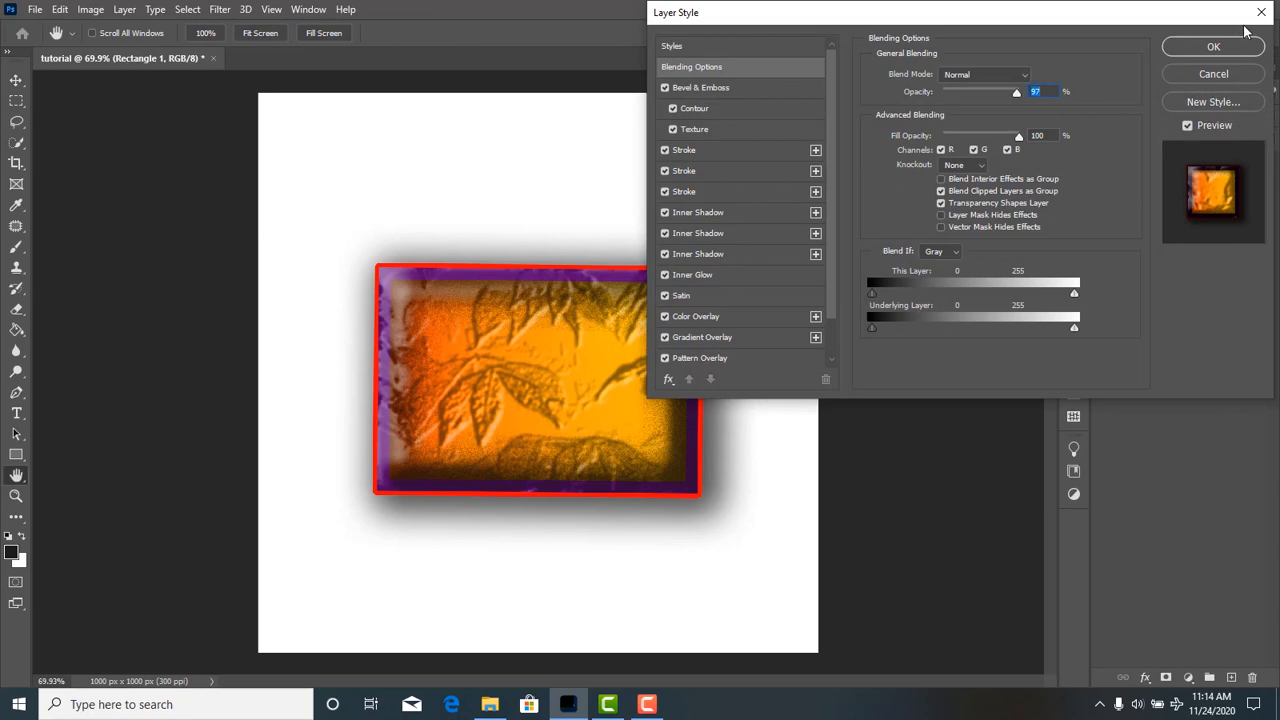
left_click(1259, 17)
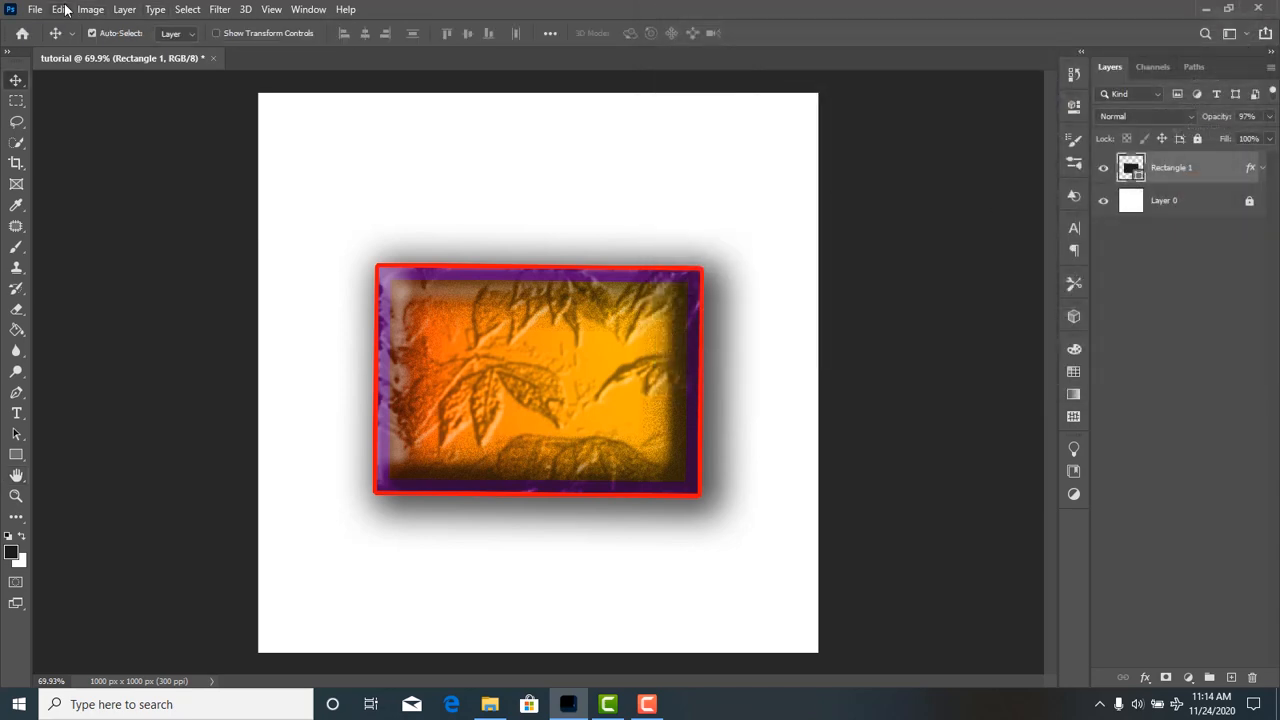
Look through the other ways to reach the layer style effects of Rectangle 1, including opening its Layer Style dialog from the layer itself.
left_click(124, 9)
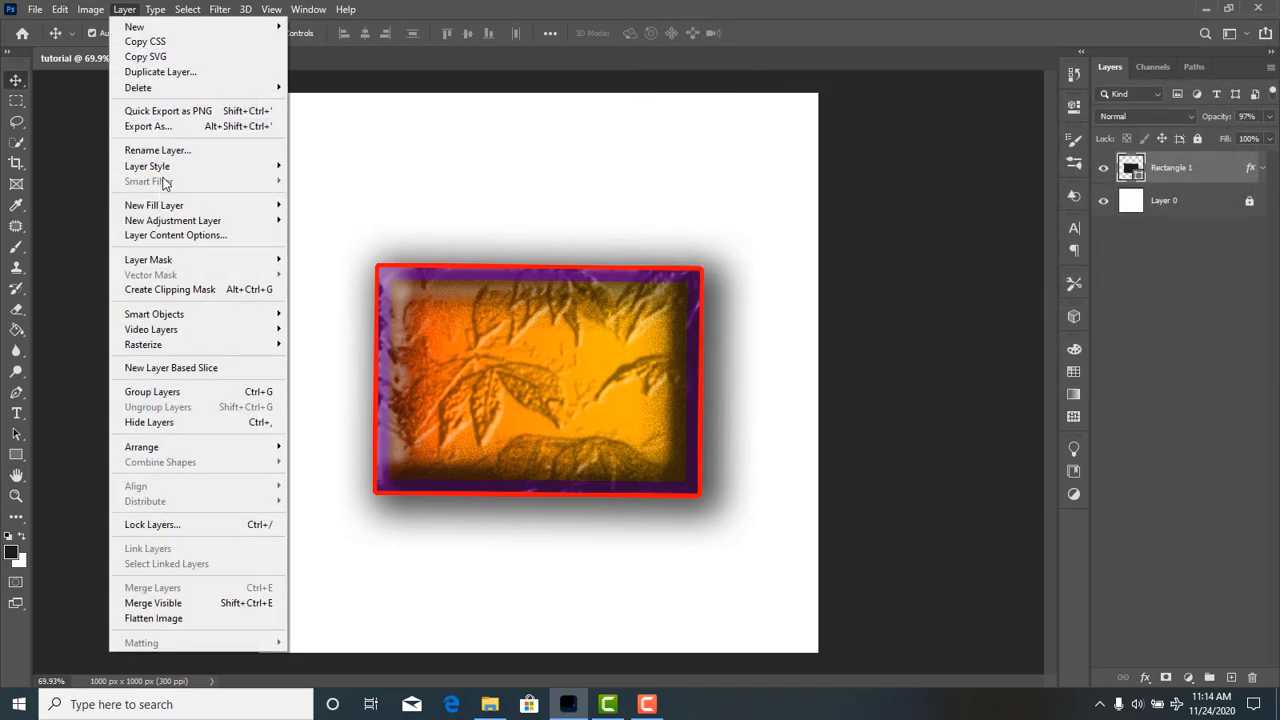
mouse_move(186, 170)
left_click(610, 196)
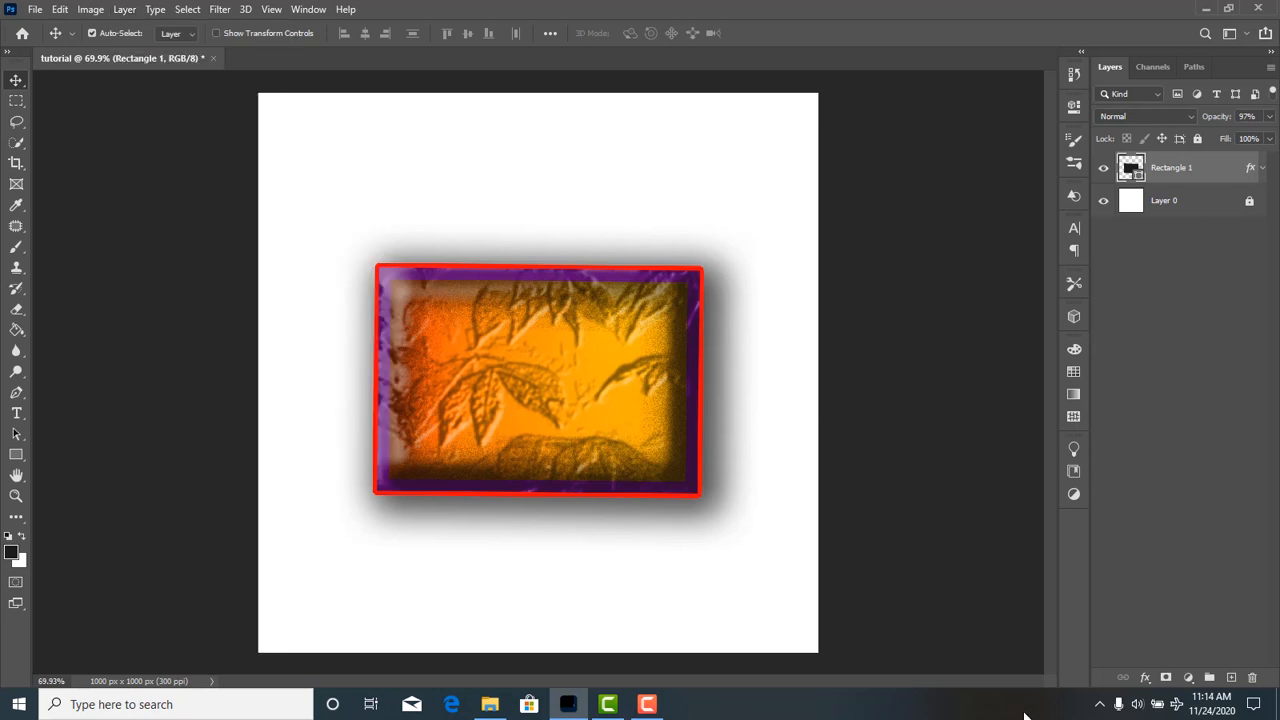
left_click(1146, 680)
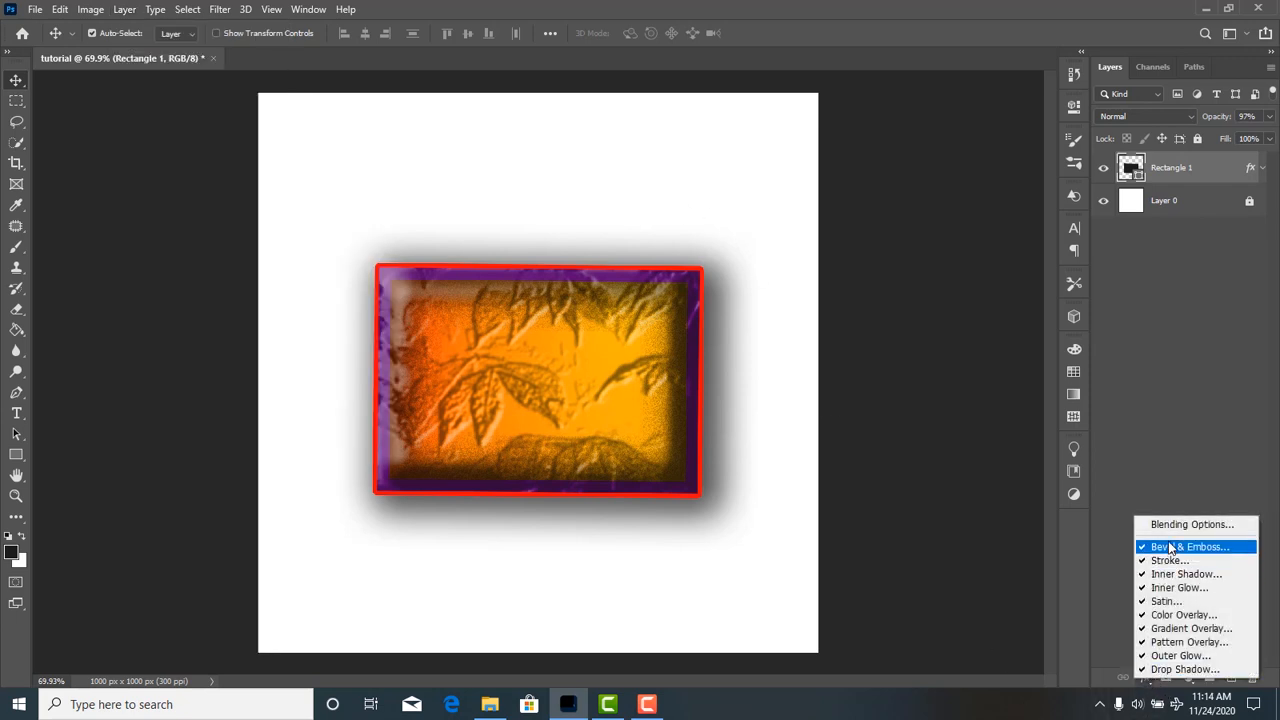
left_click(1168, 474)
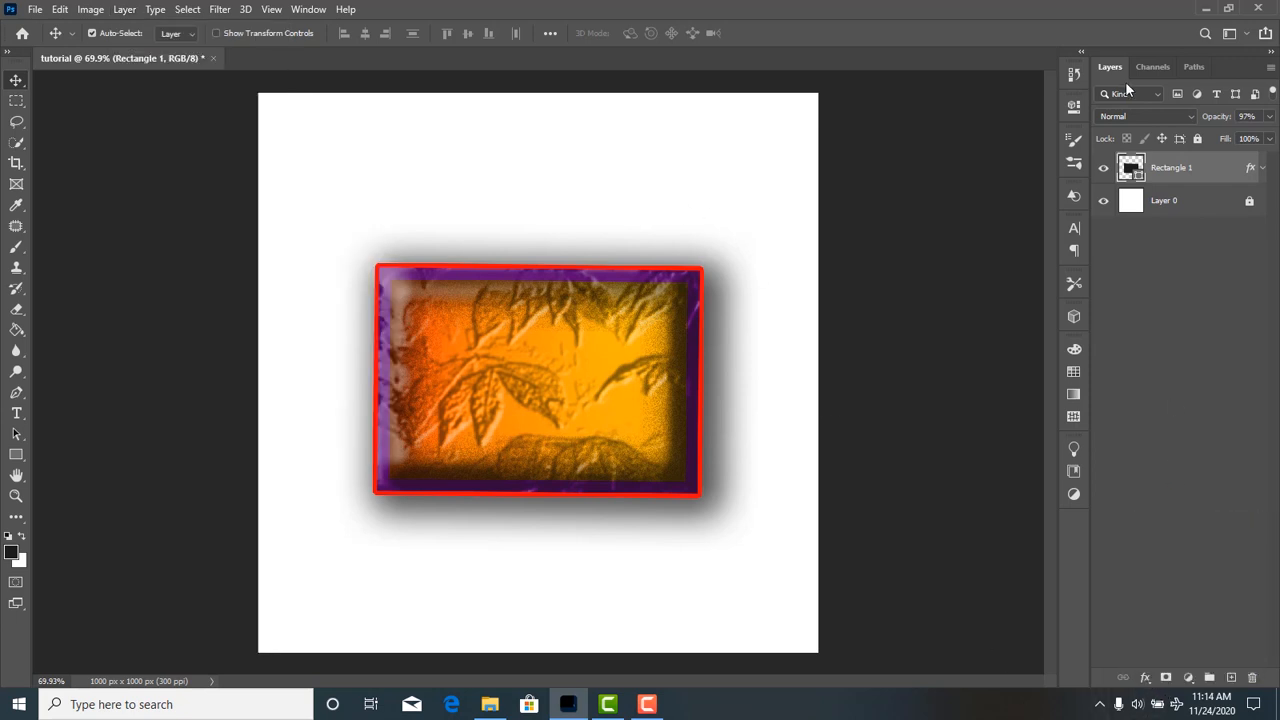
double_click(1228, 177)
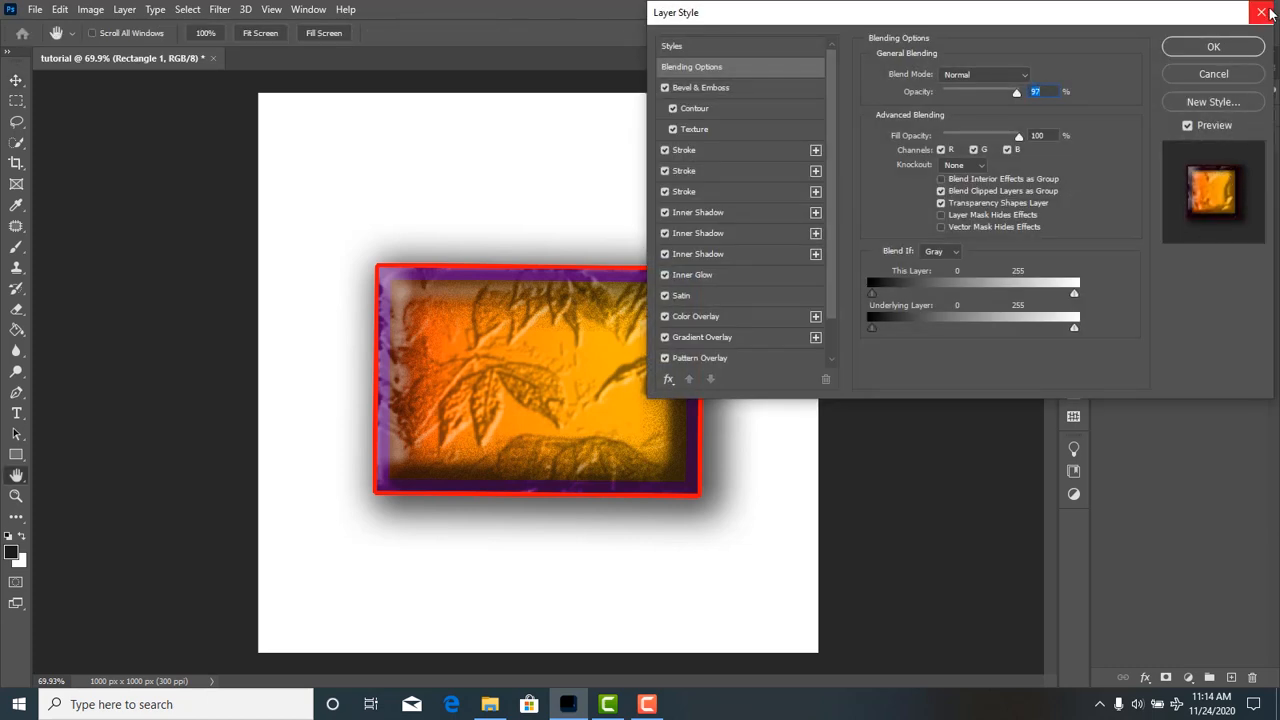
left_click(1264, 12)
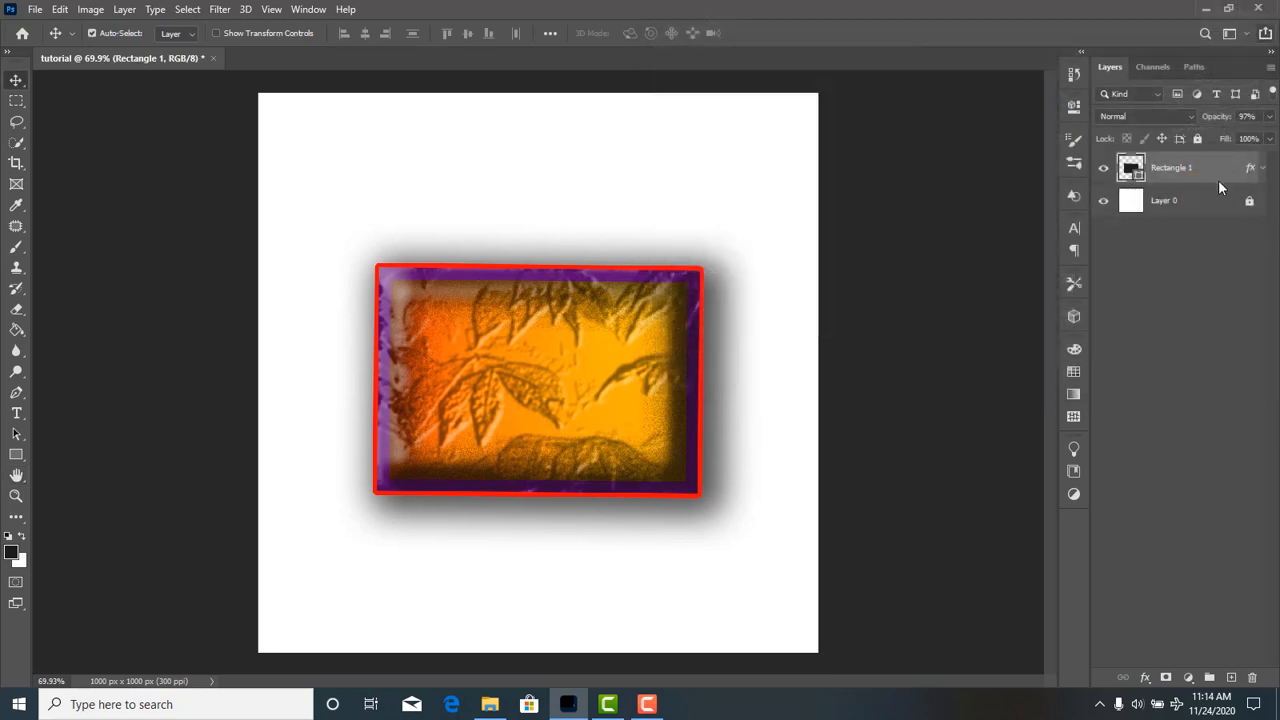
Unlock Layer 0 and view its Layer Style settings without changing them.
double_click(1215, 214)
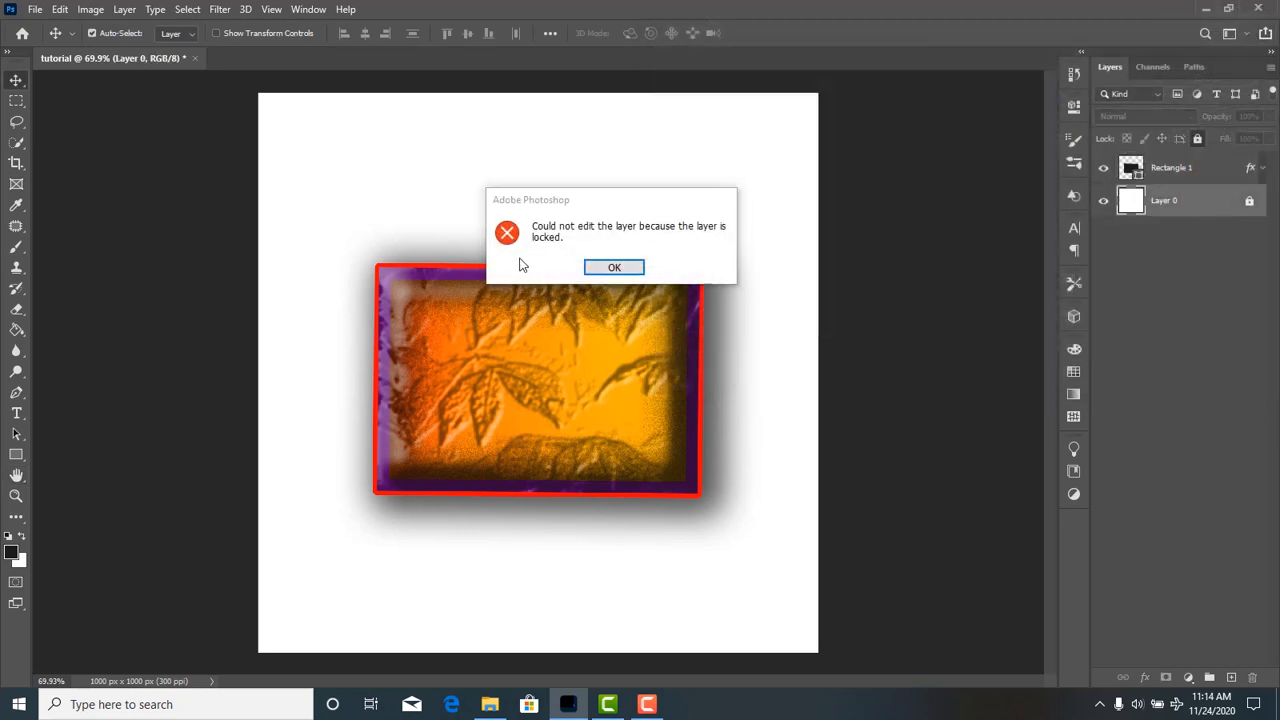
left_click(612, 268)
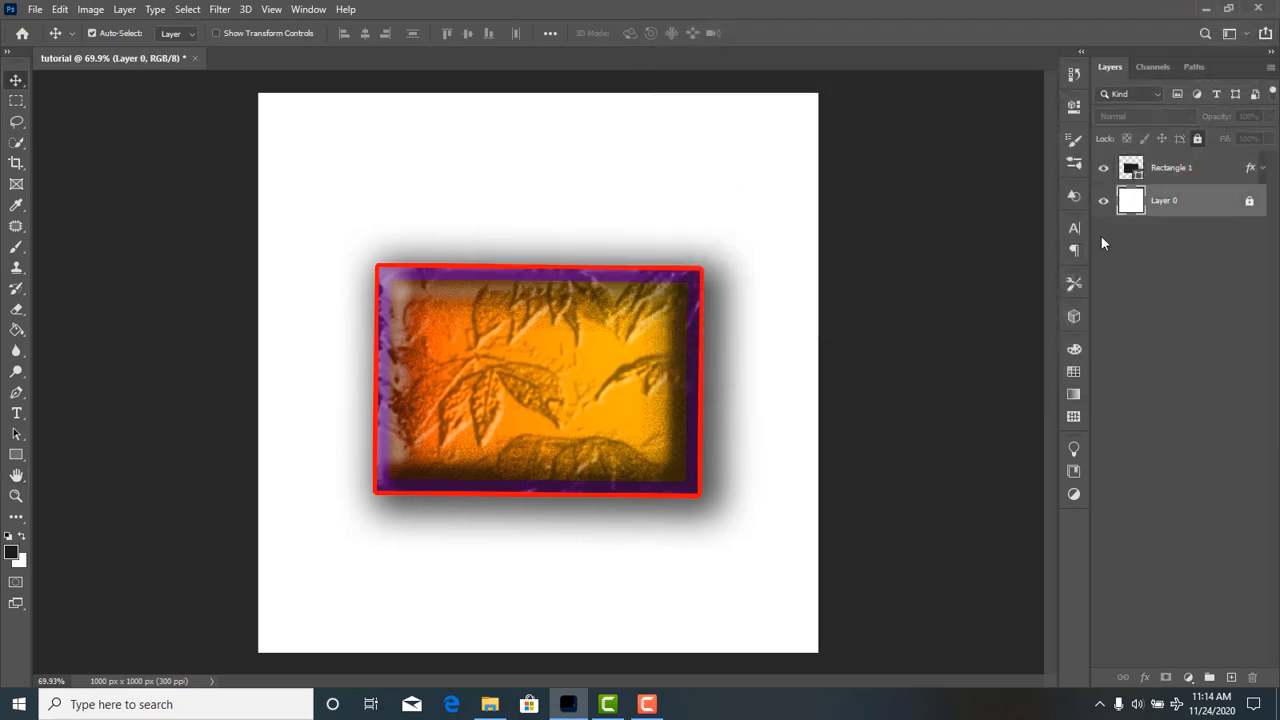
left_click(1249, 202)
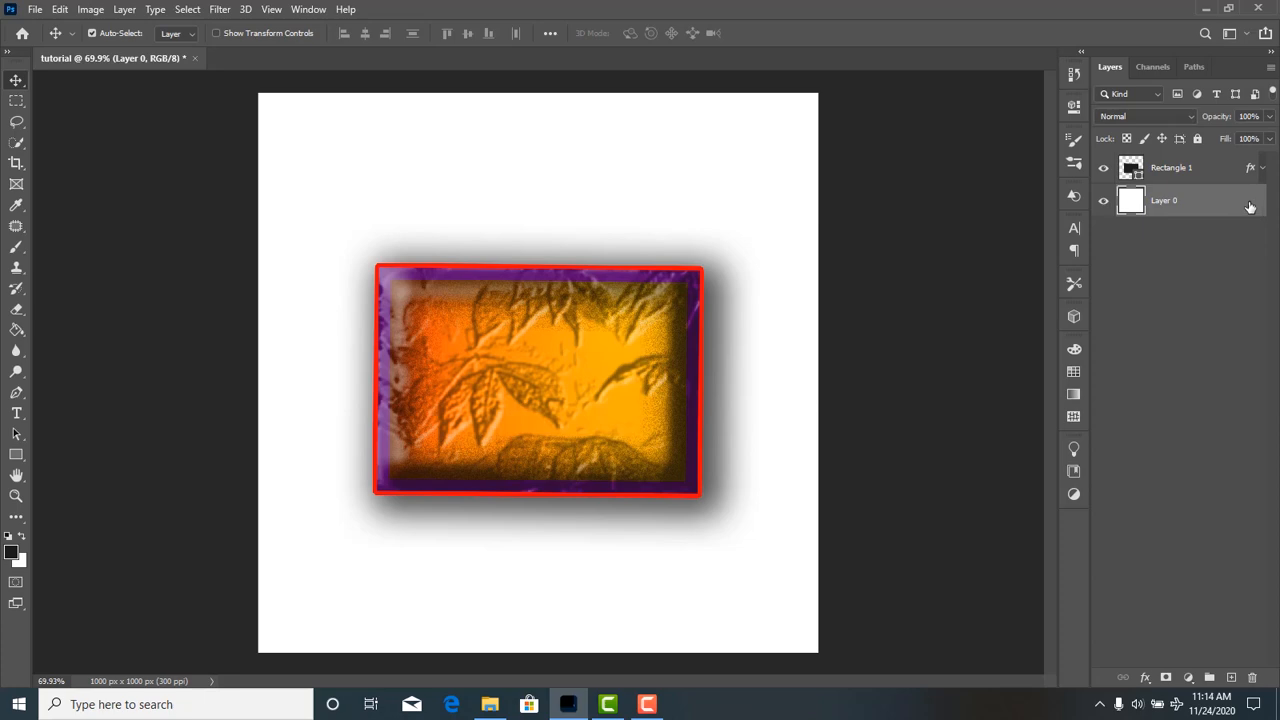
double_click(1248, 206)
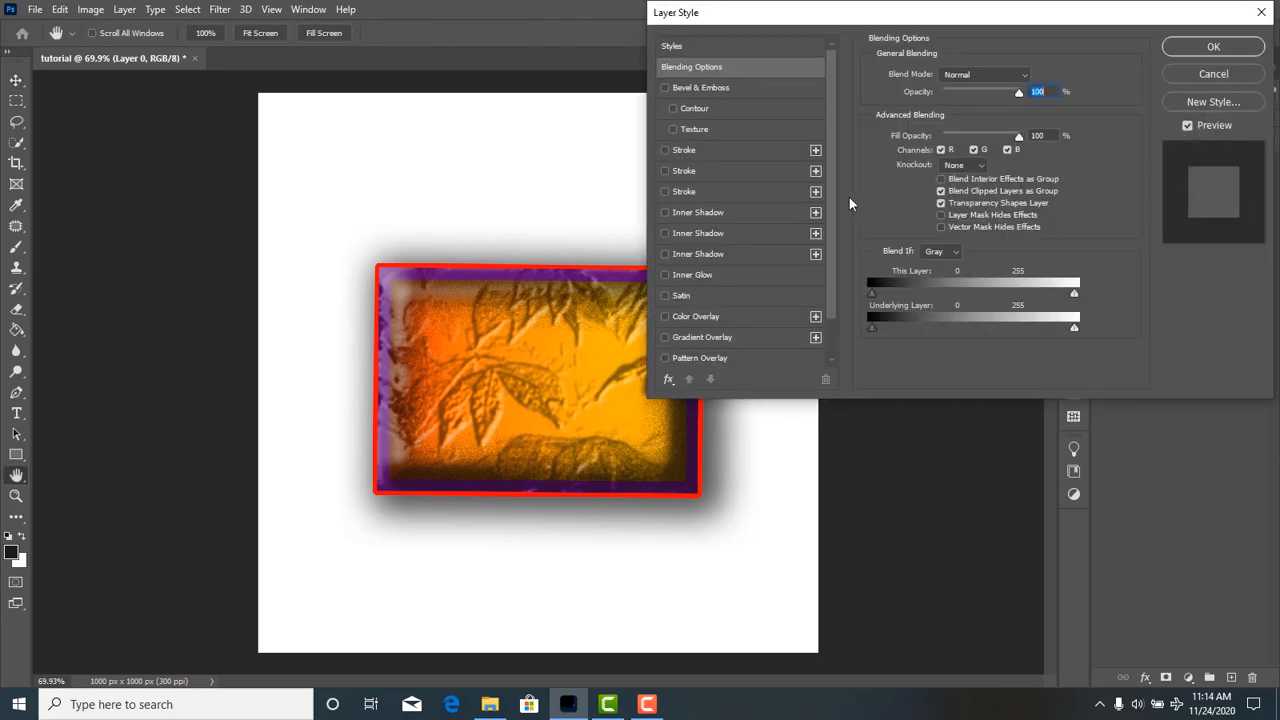
left_click(1261, 12)
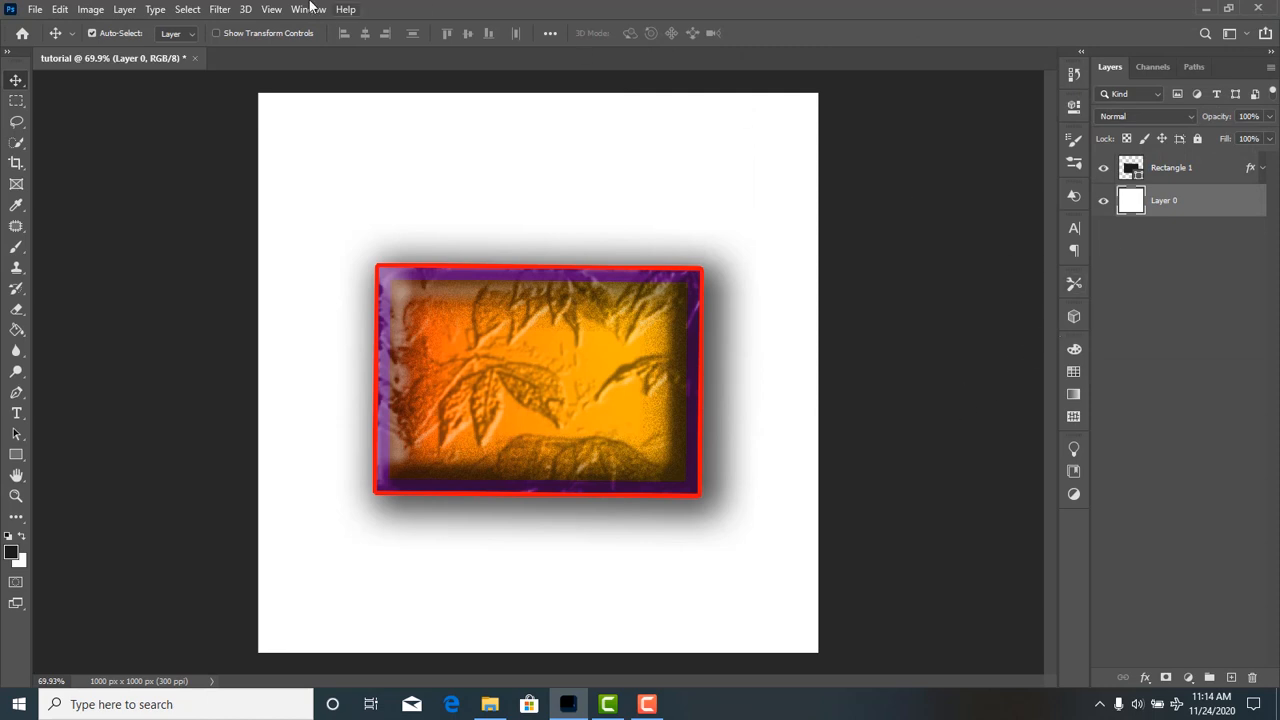
left_click(128, 11)
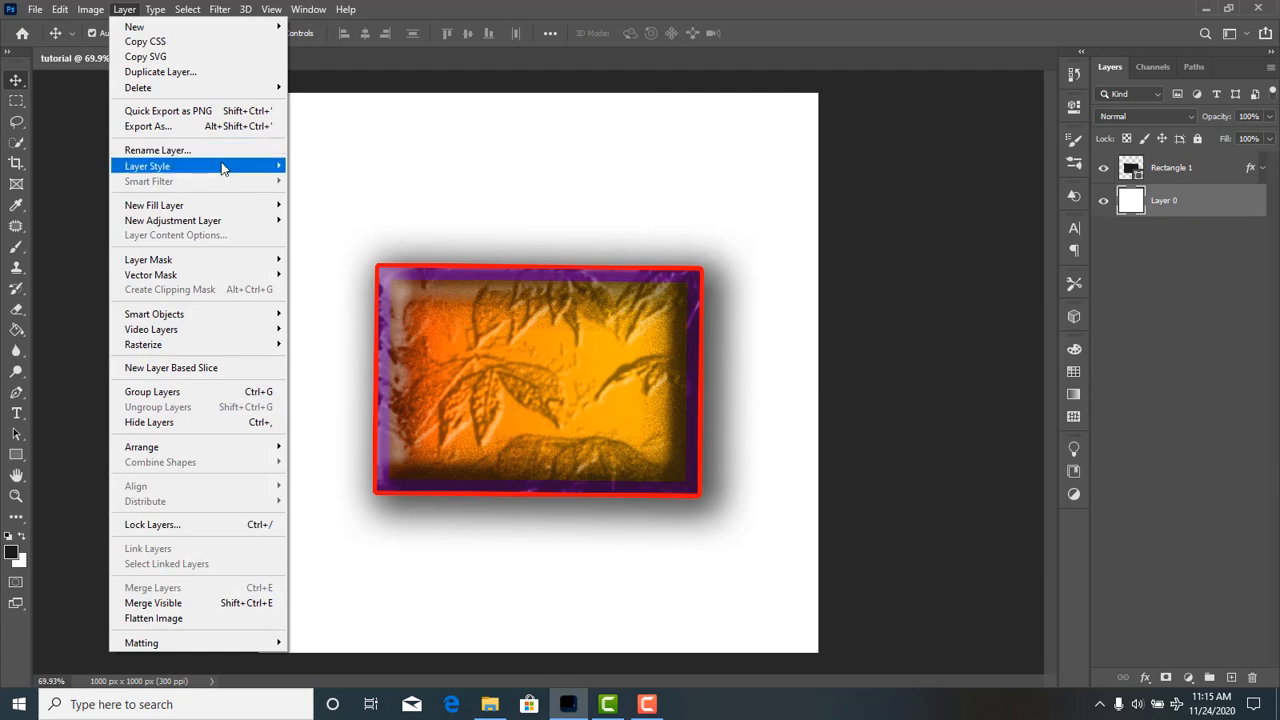
left_click(576, 175)
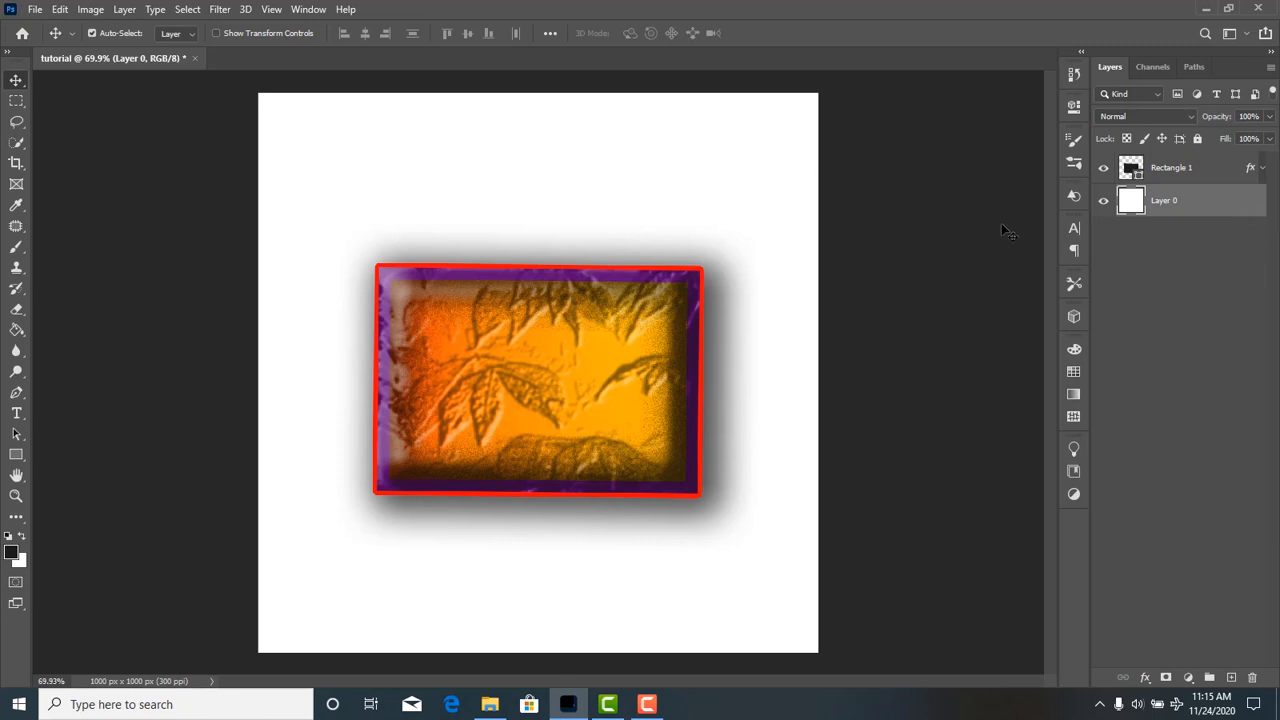
Open the red car photo pexels-pixabay-358189 from the my stock photos folder as a separate document.
left_click(37, 10)
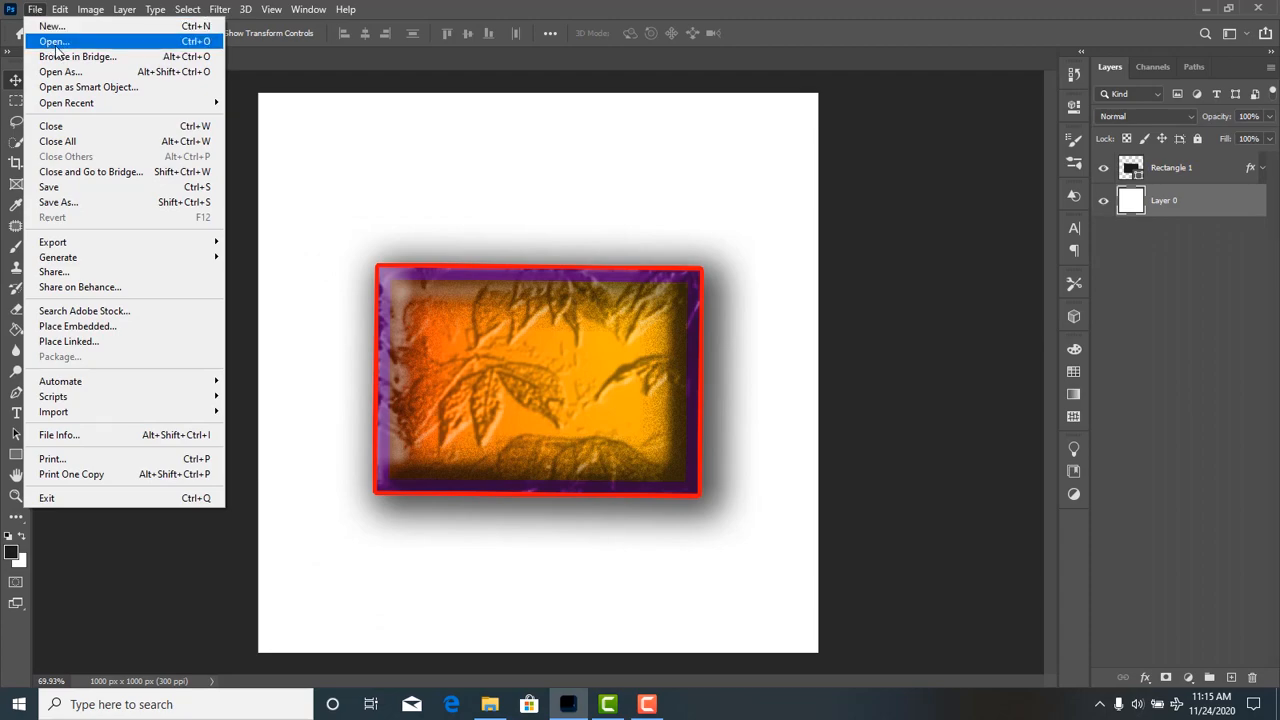
left_click(54, 42)
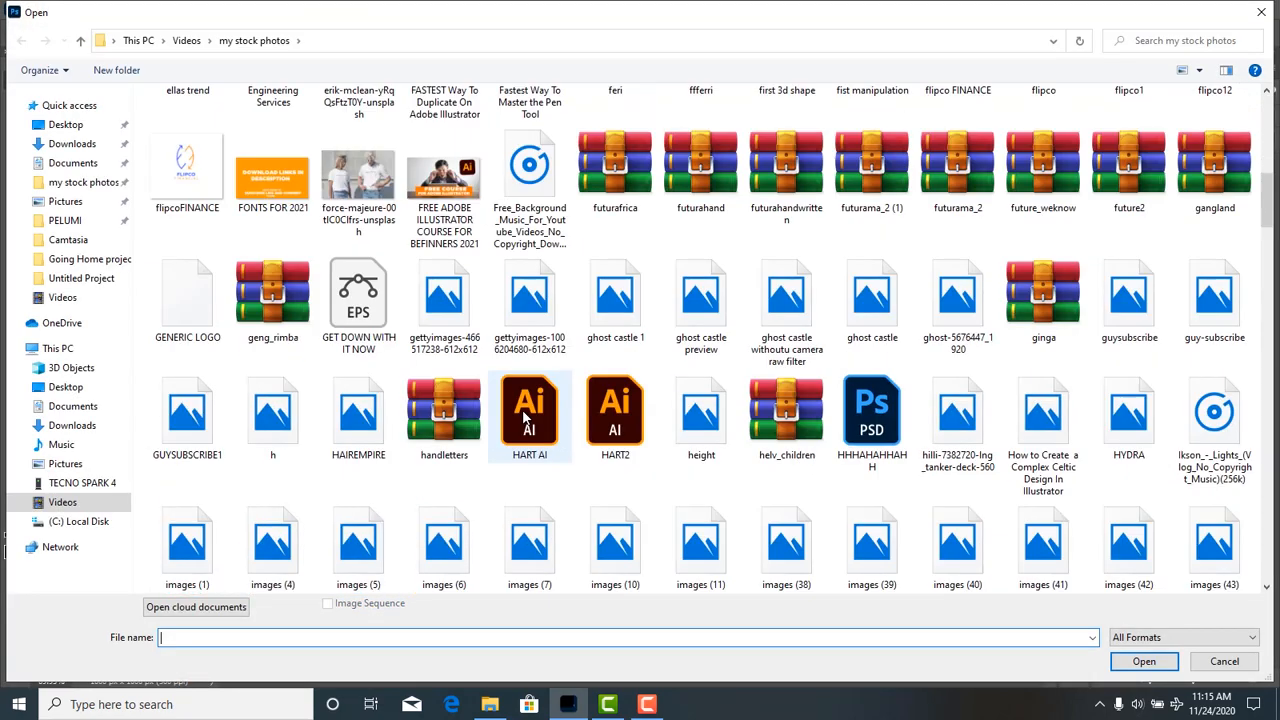
scroll(522, 409, "down", 20)
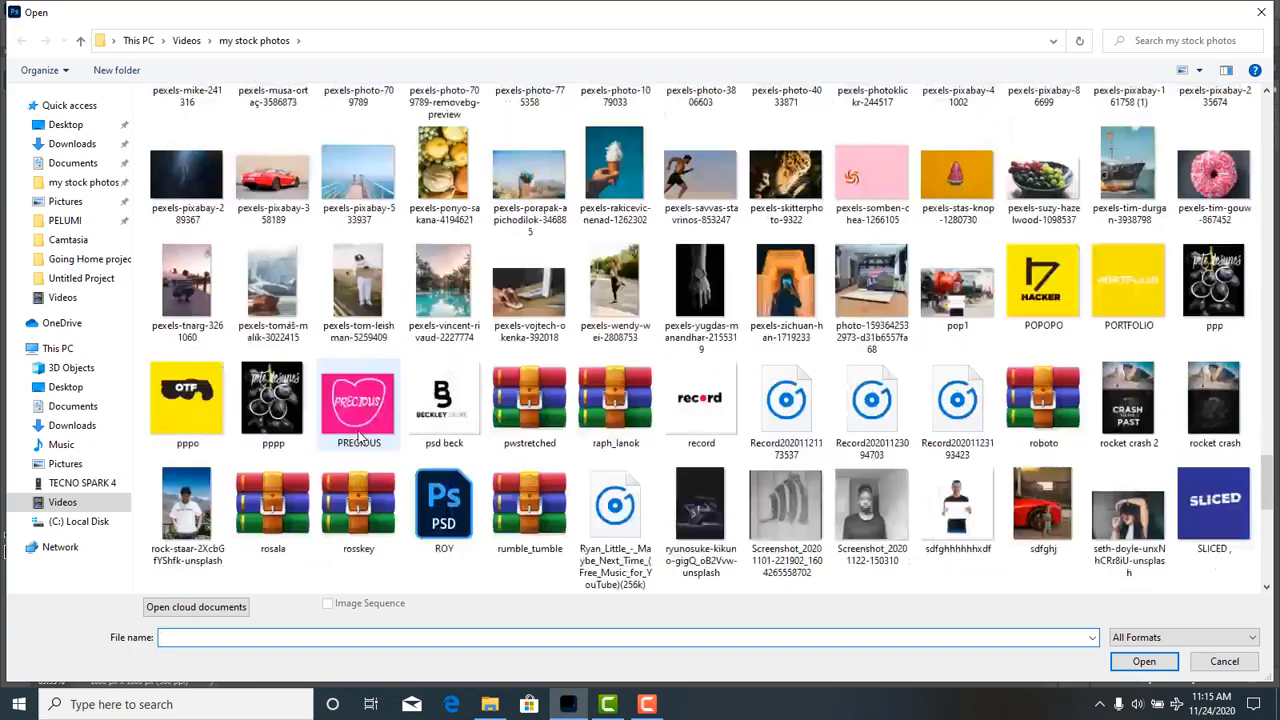
scroll(266, 400, "down", 5)
scroll(266, 400, "up", 6)
double_click(278, 282)
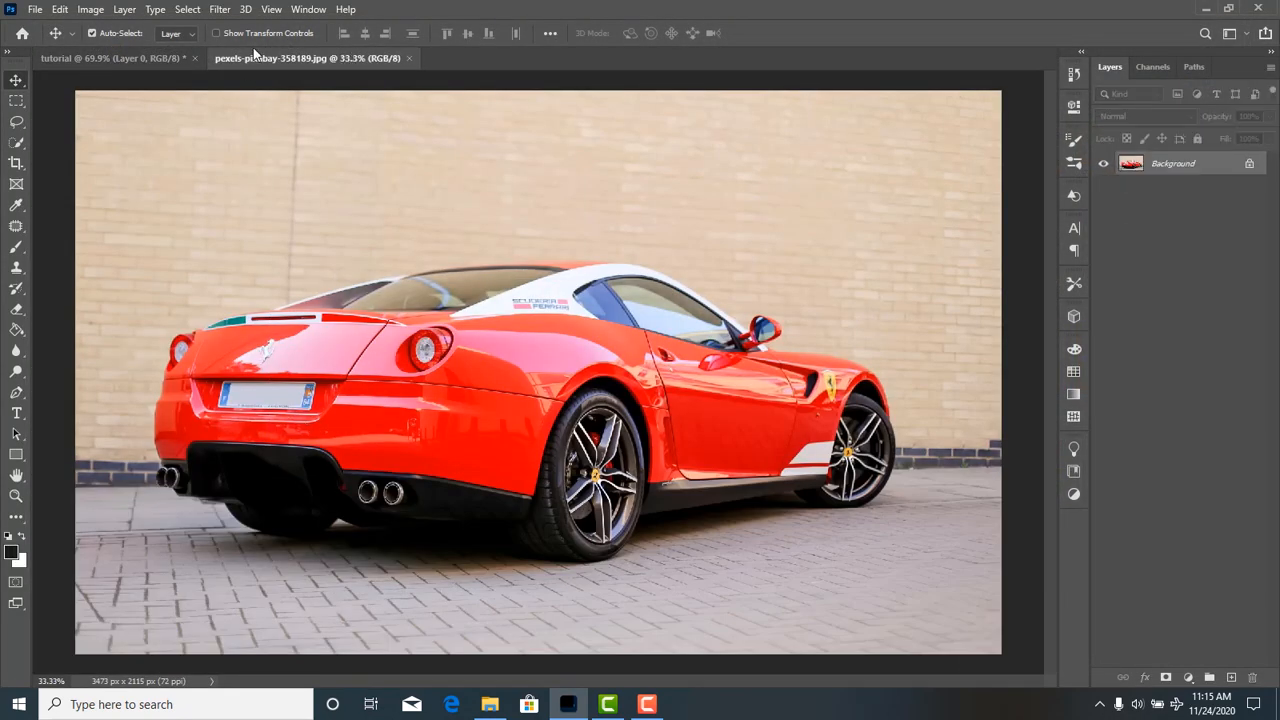
Compare the tutorial document with the separately opened car photo by switching between the two.
left_click(170, 60)
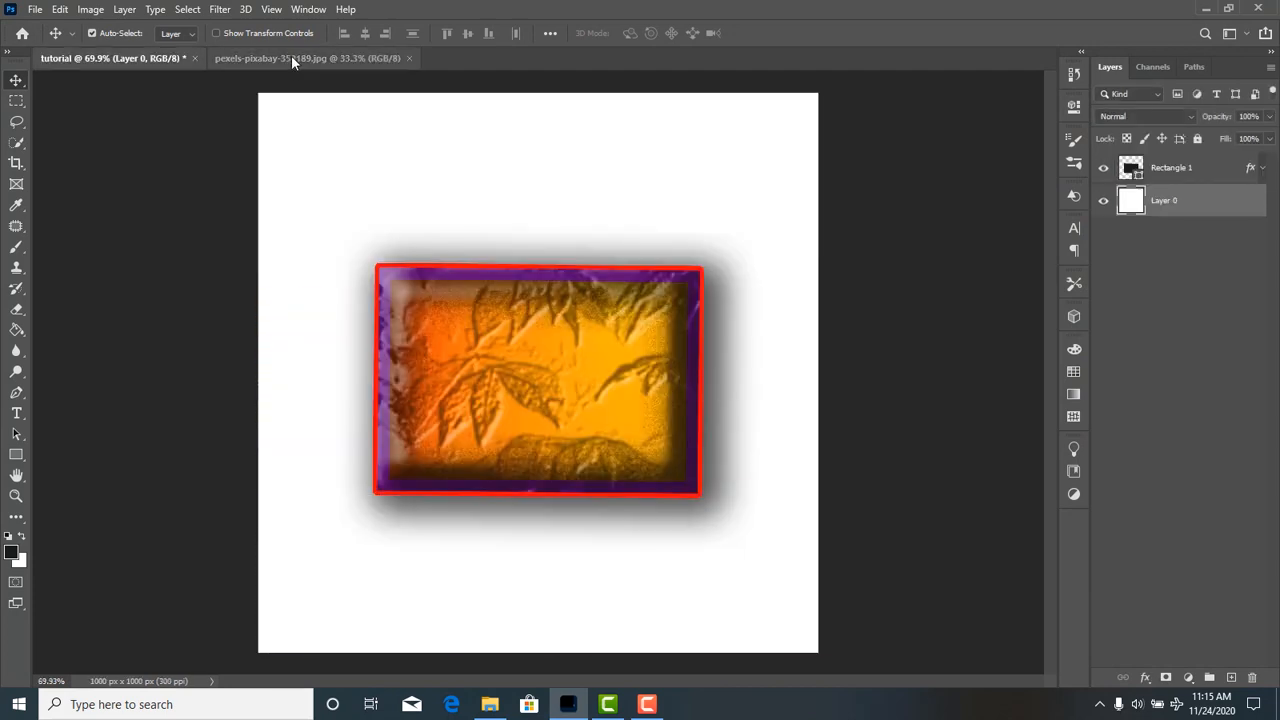
left_click(291, 57)
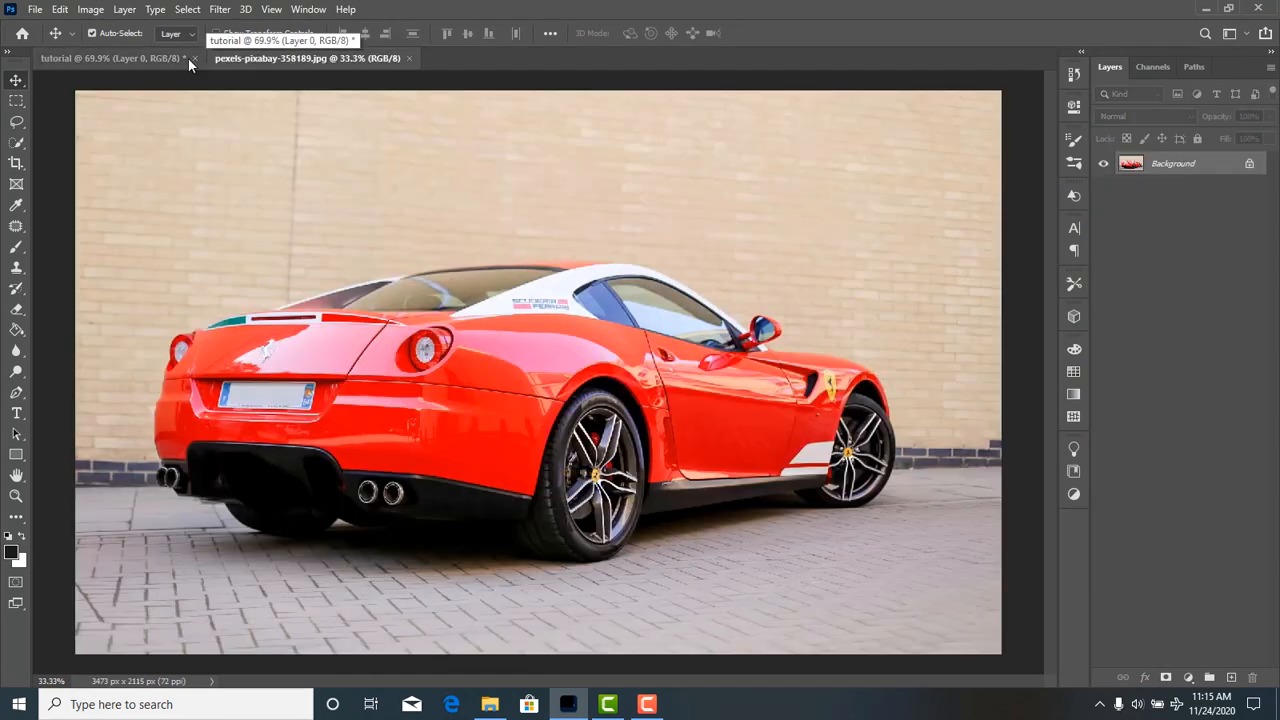
left_click(135, 57)
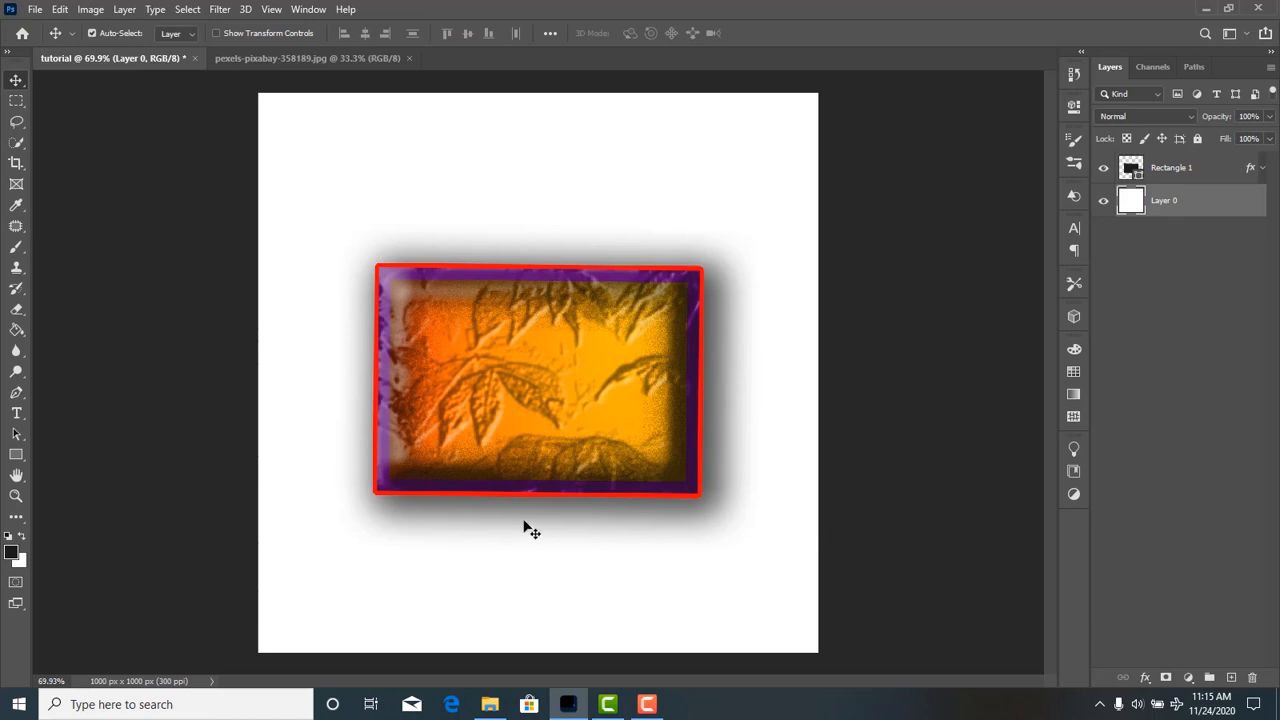
left_click(35, 10)
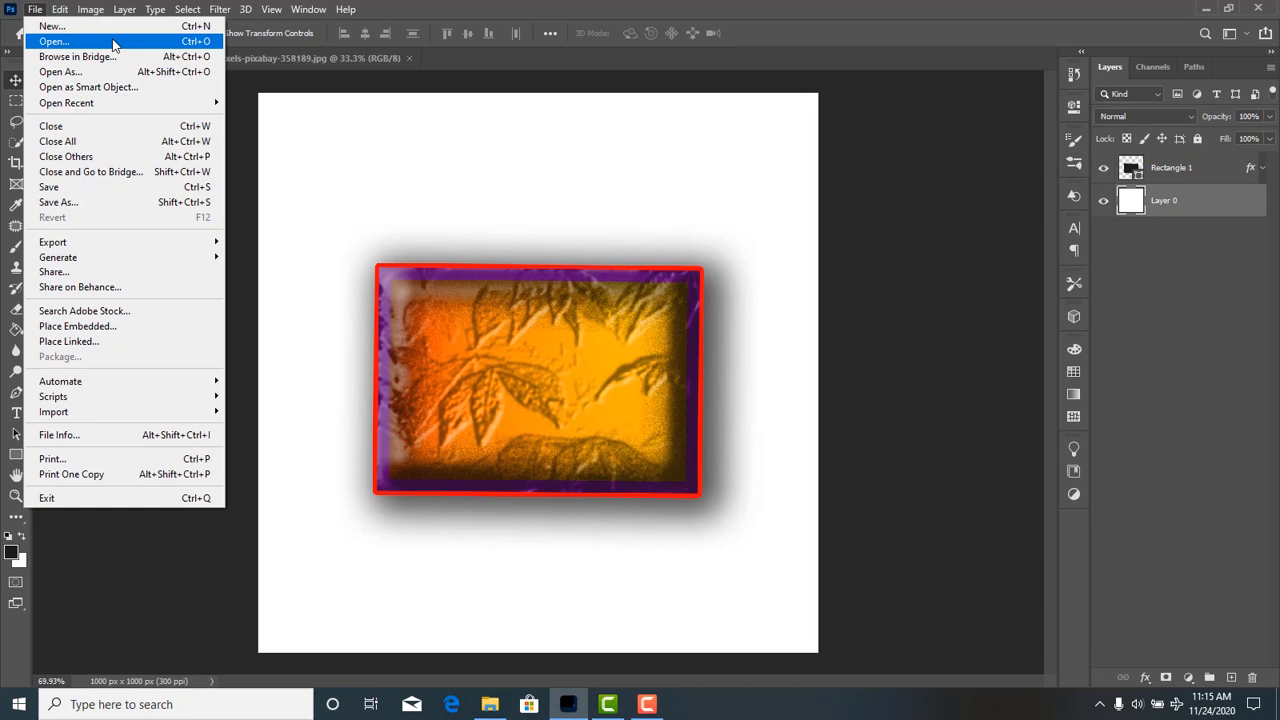
left_click(349, 173)
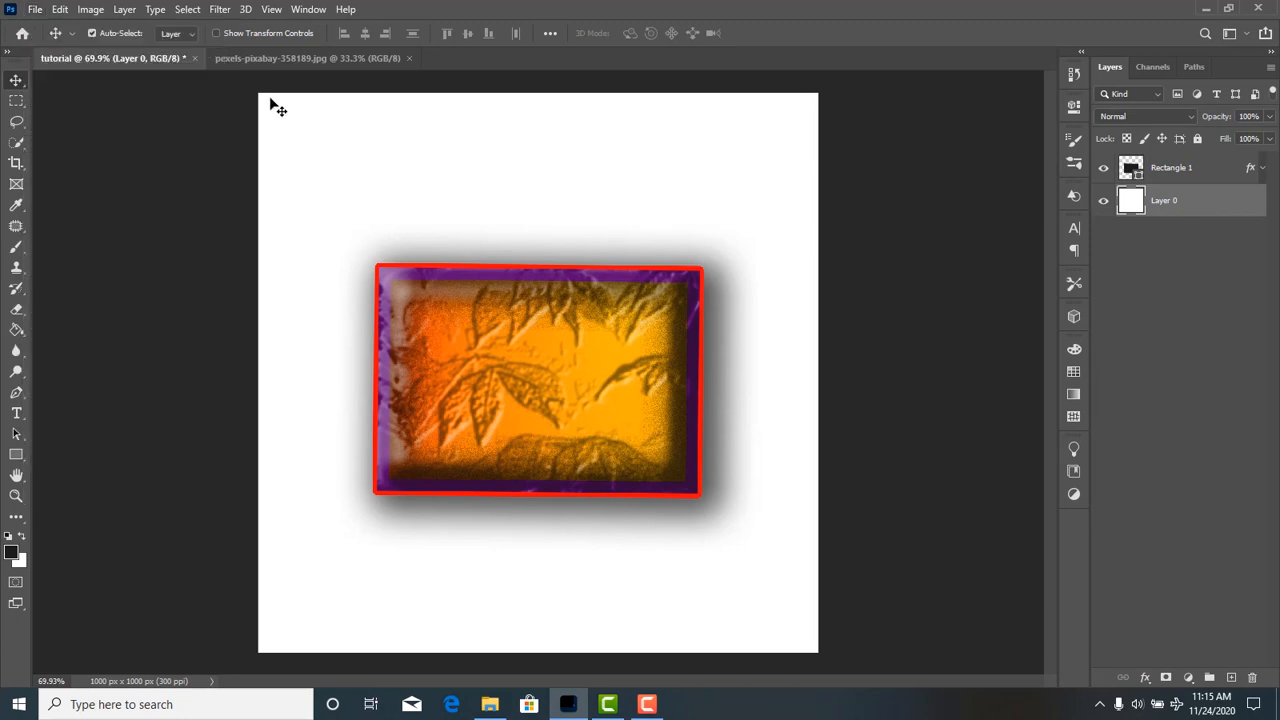
left_click(337, 61)
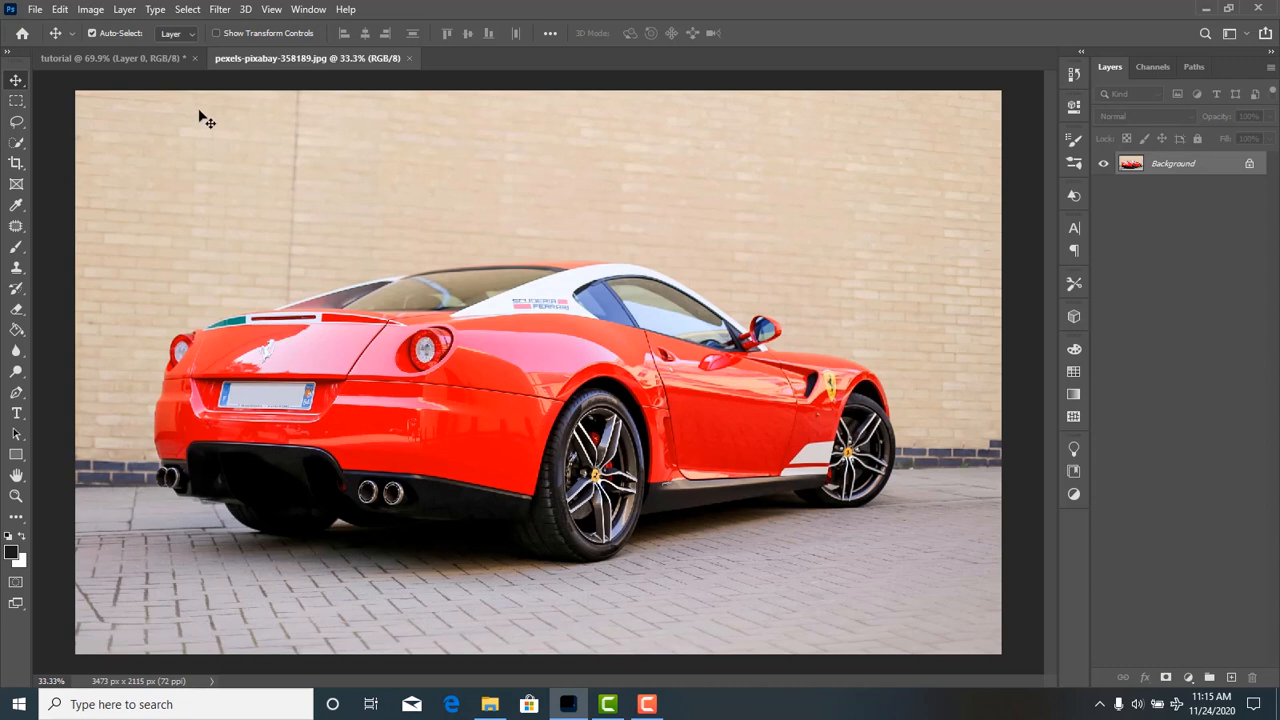
Place the pexels-pixabay-358189 photo from the my stock photos folder as an embedded object in the tutorial document at its default size.
left_click(142, 60)
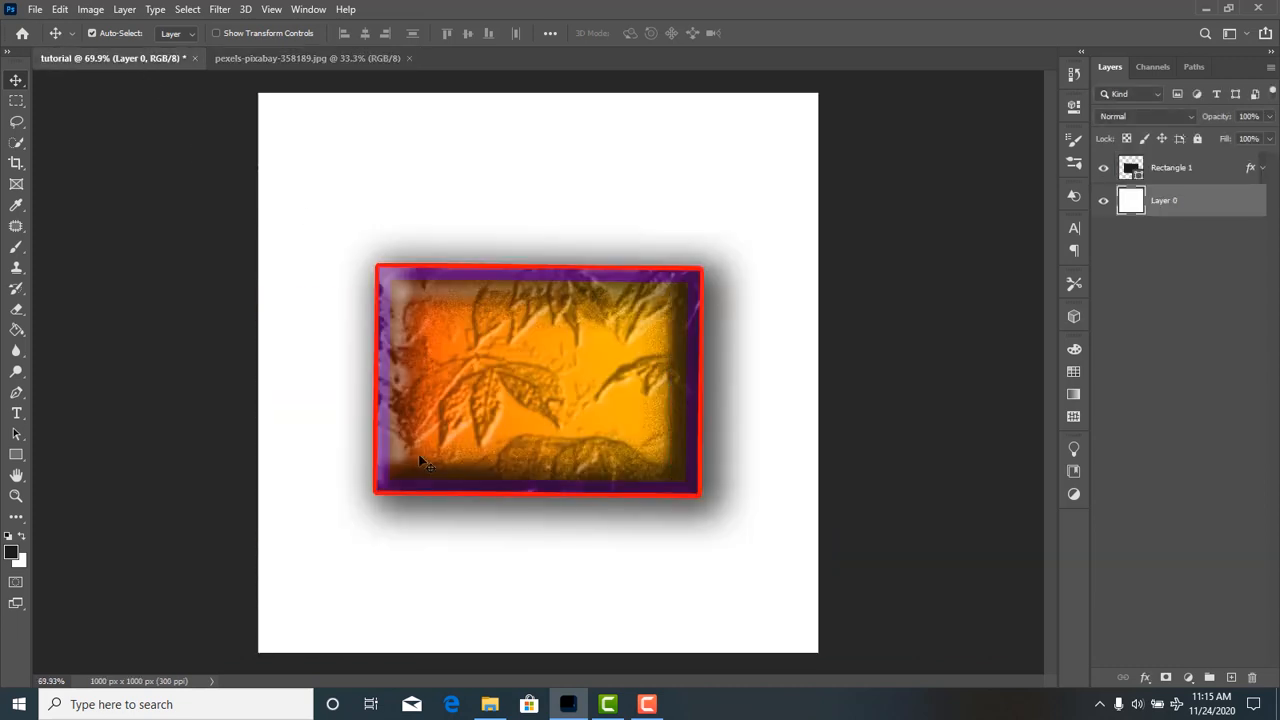
left_click(34, 12)
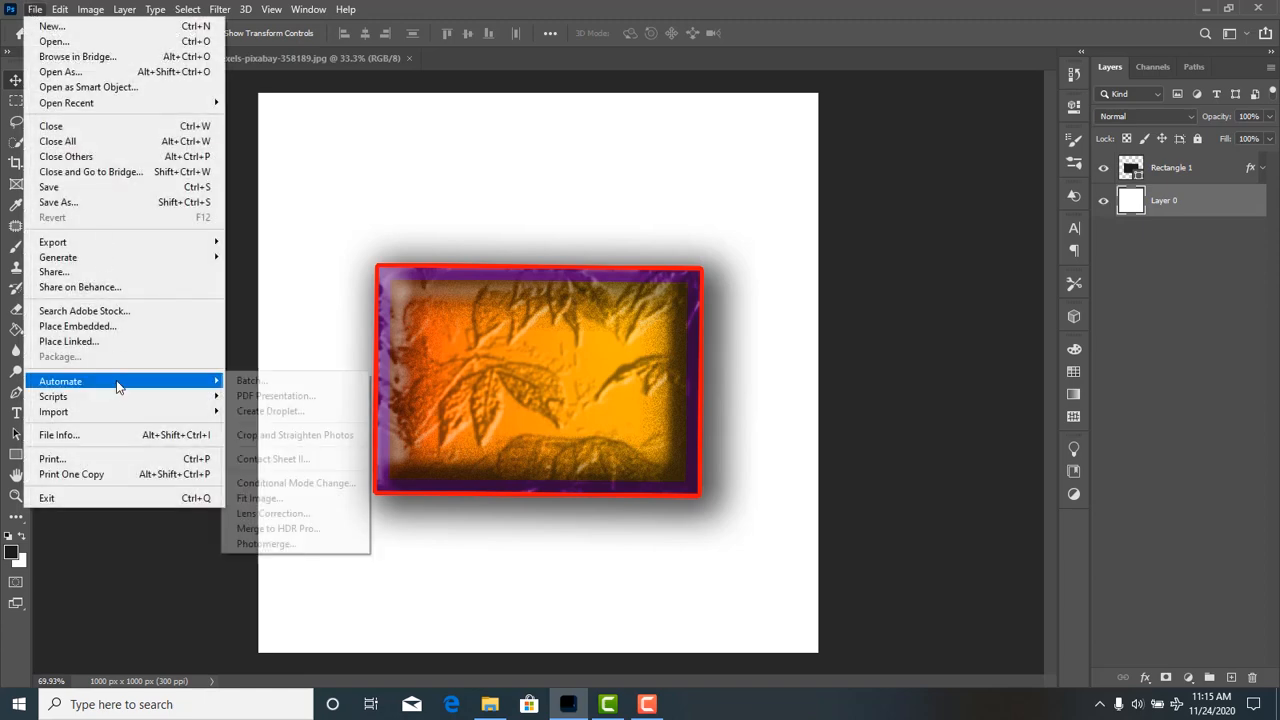
left_click(120, 327)
scroll(415, 335, "down", 10)
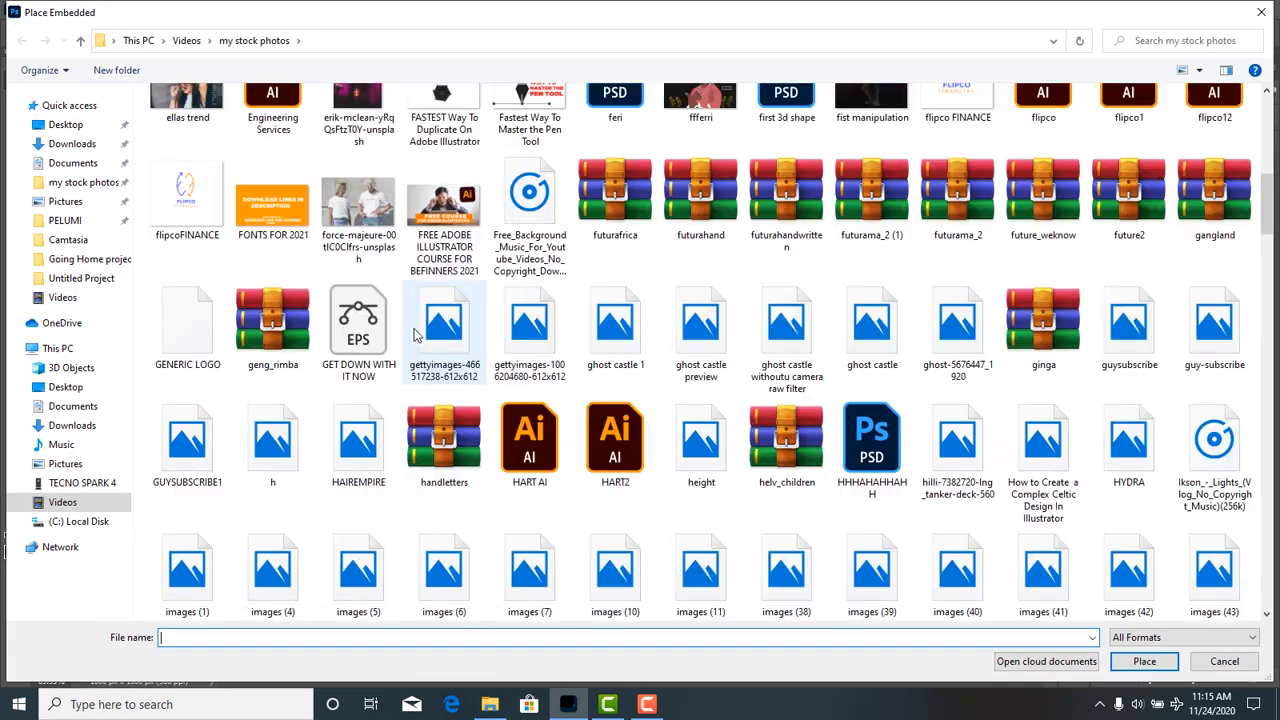
scroll(415, 335, "down", 20)
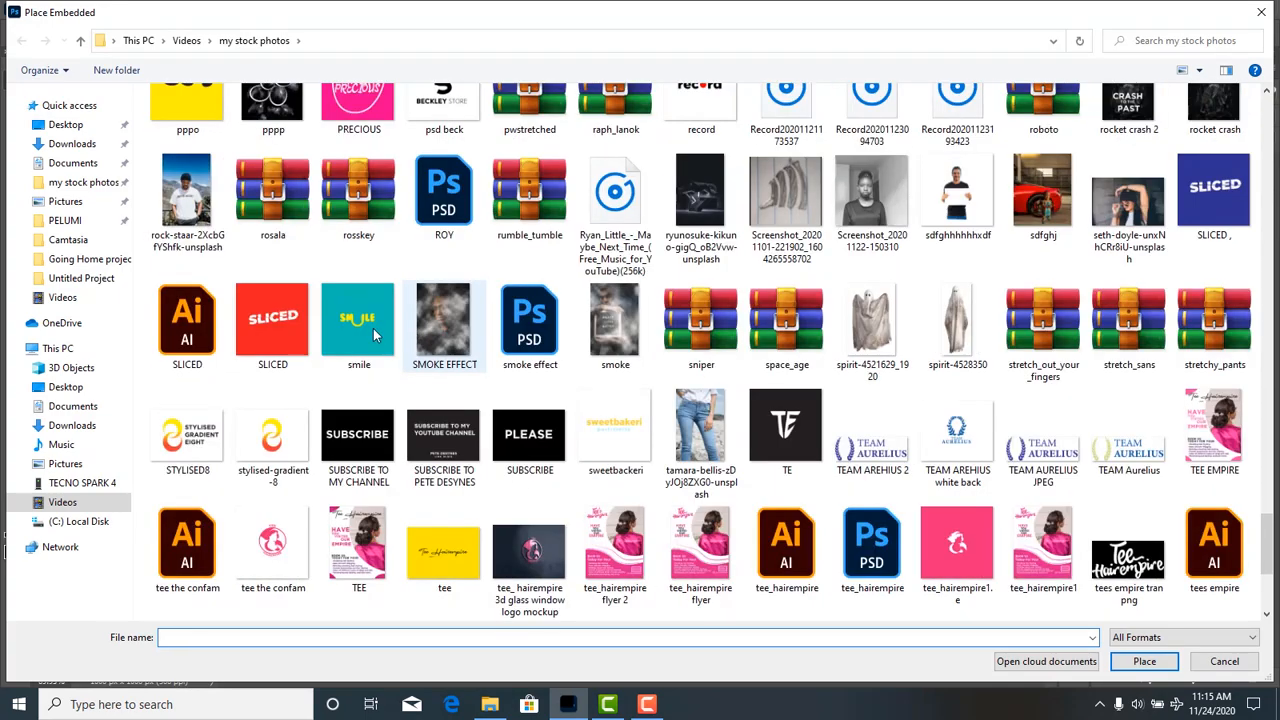
scroll(373, 335, "up", 10)
double_click(273, 470)
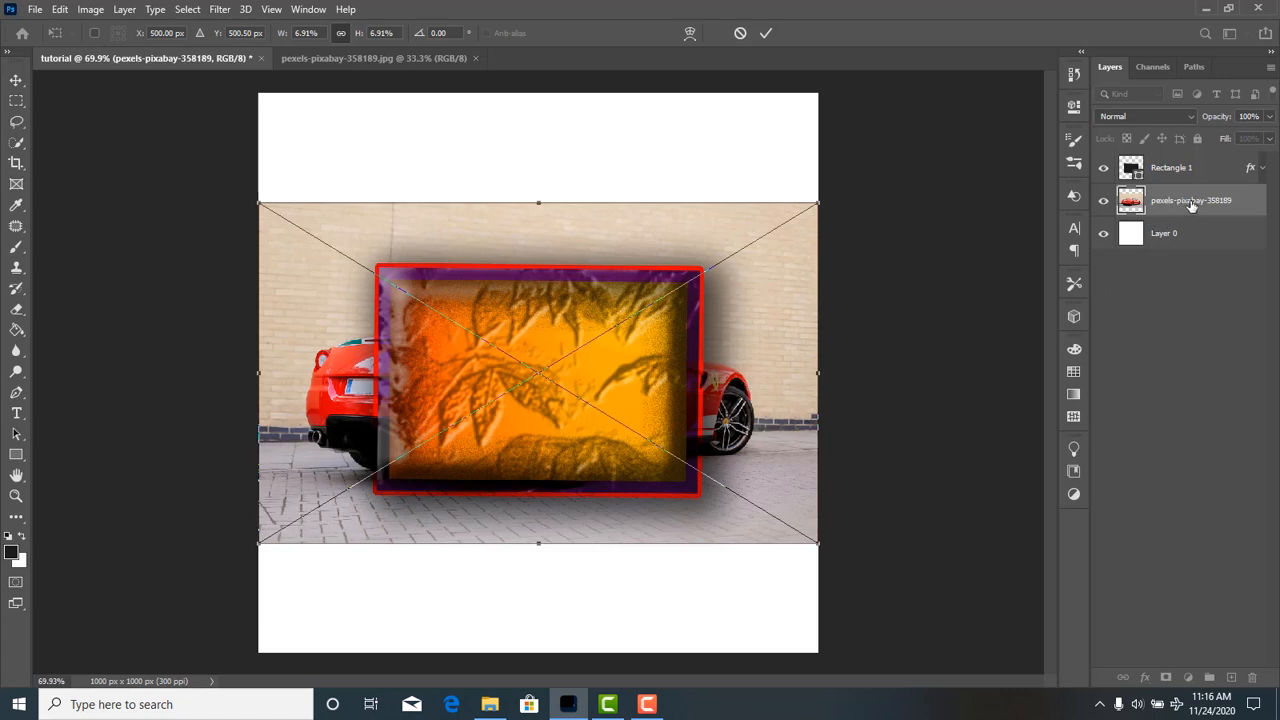
key("Return")
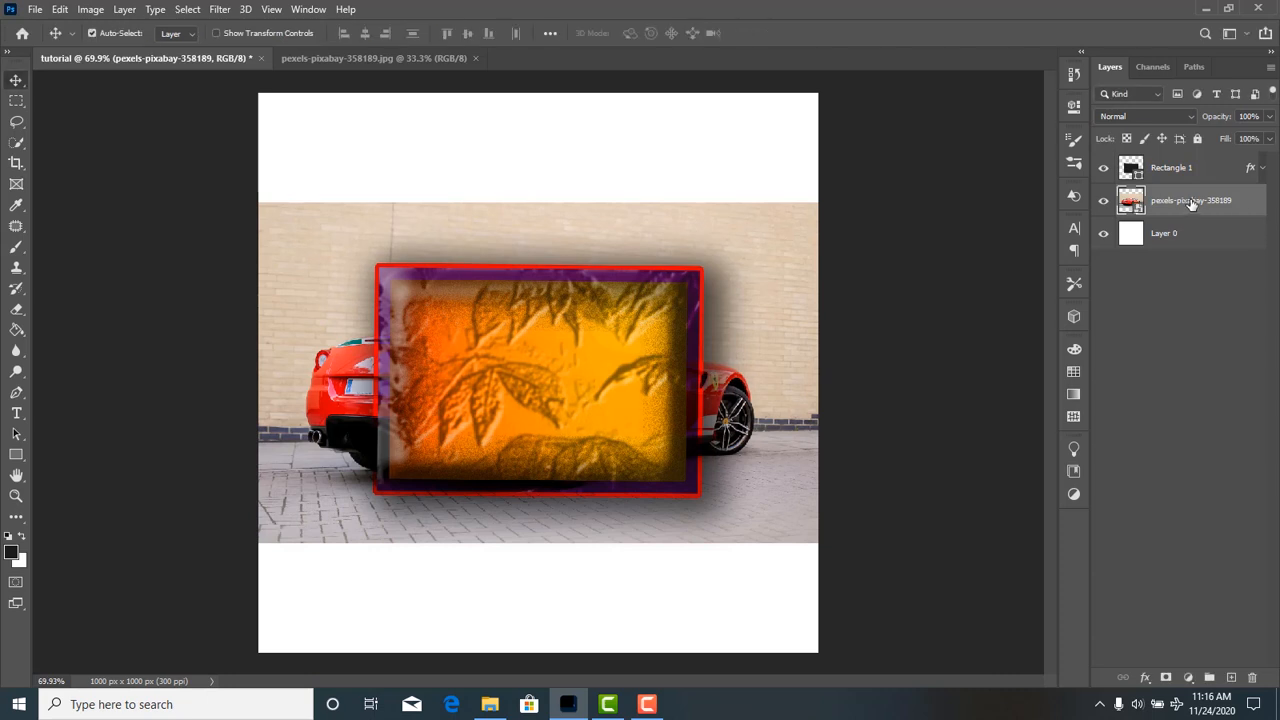
Move the placed car photo layer above Rectangle 1 and reposition the photo slightly right of and below the canvas centre.
left_click_drag(1190, 202, 1188, 157)
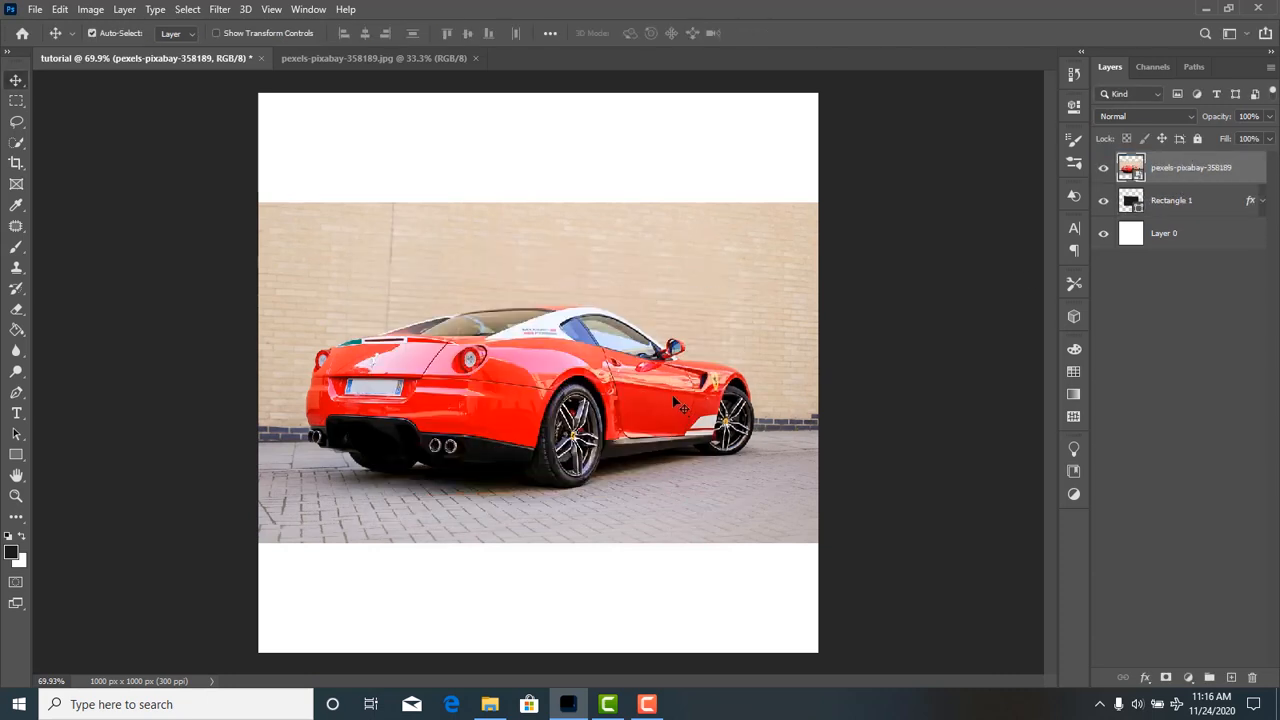
left_click_drag(676, 430, 657, 532)
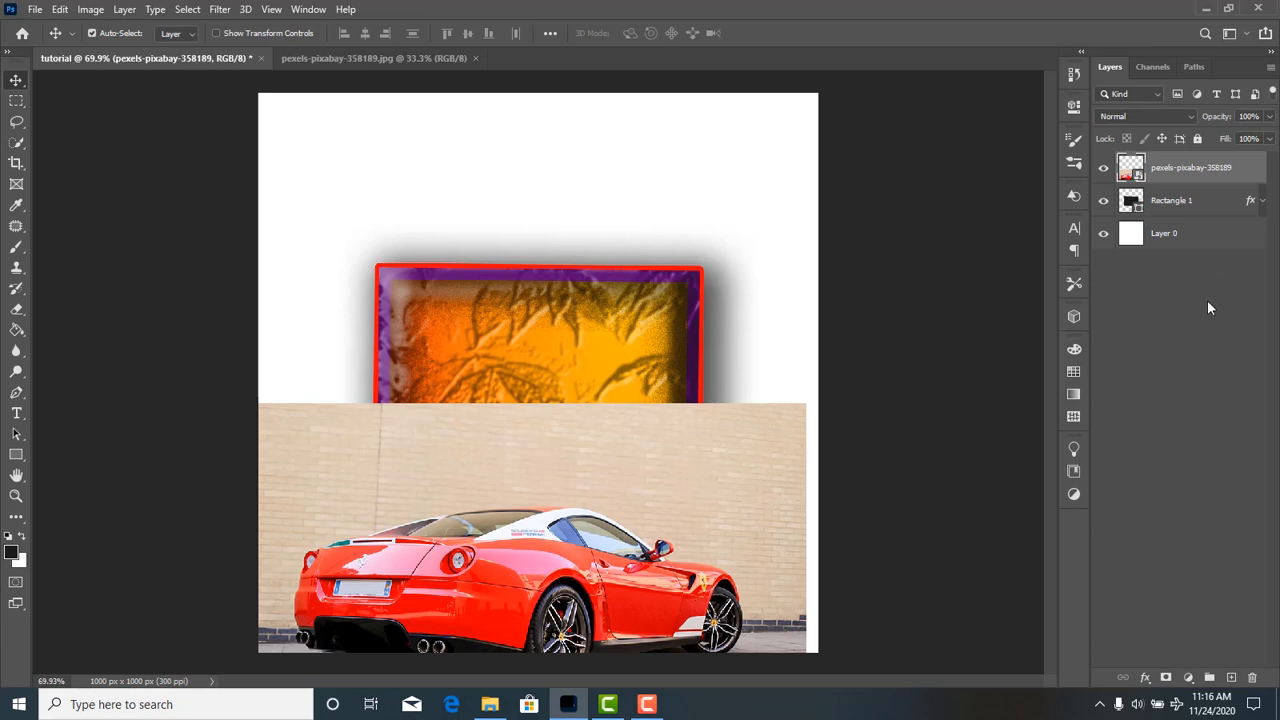
left_click_drag(700, 560, 720, 387)
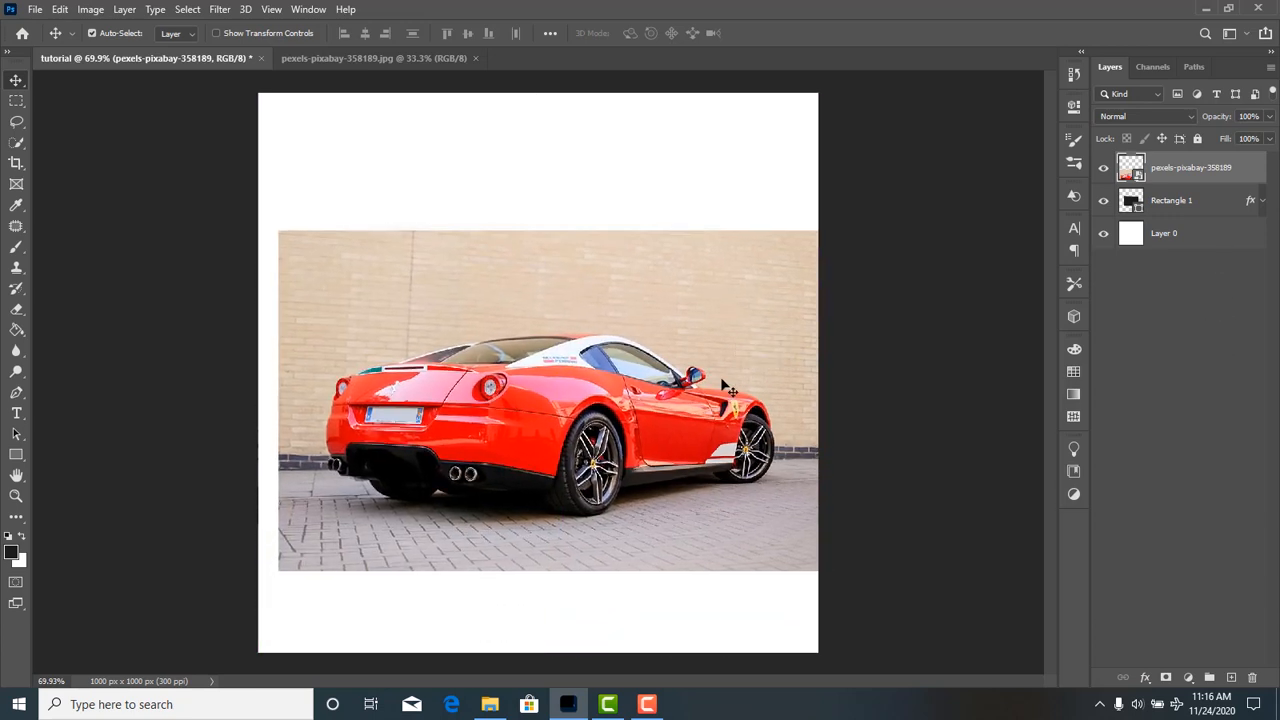
Switch back to the separate pexels-pixabay-358189.jpg document.
left_click(400, 58)
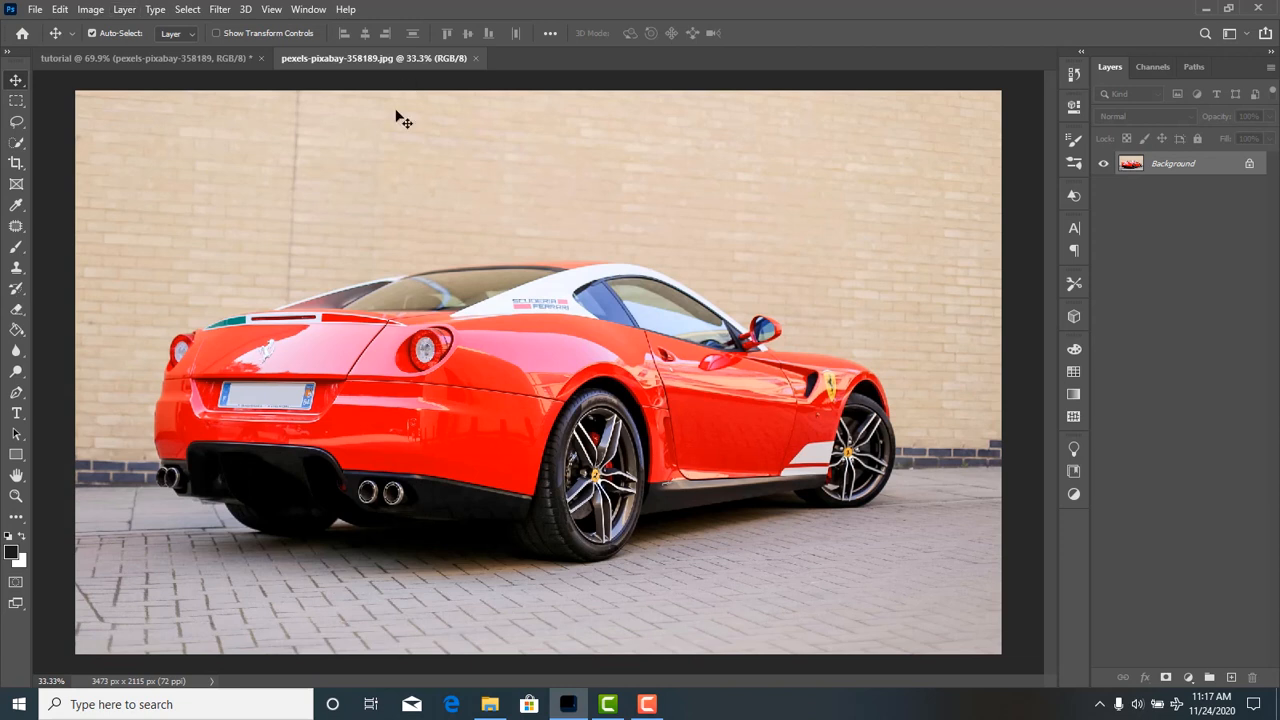
Examine the available lasso tool variants and keep the standard Lasso Tool active.
left_click(17, 123)
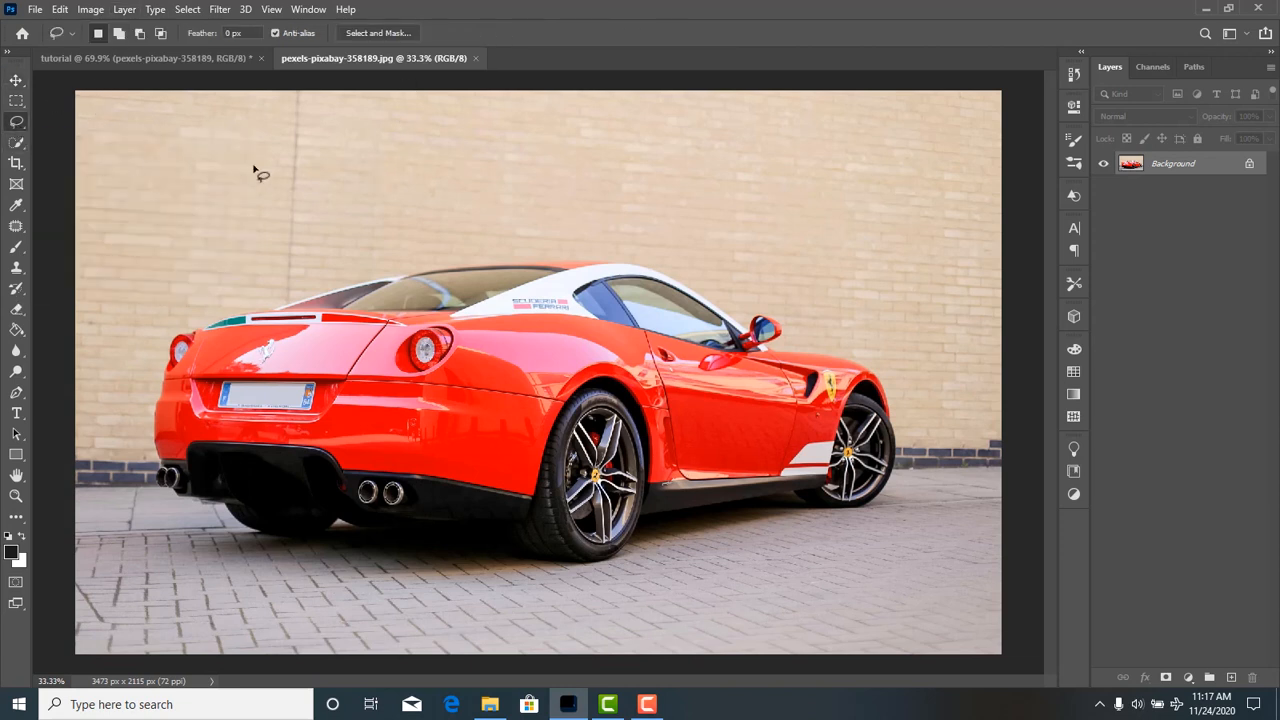
right_click(18, 124)
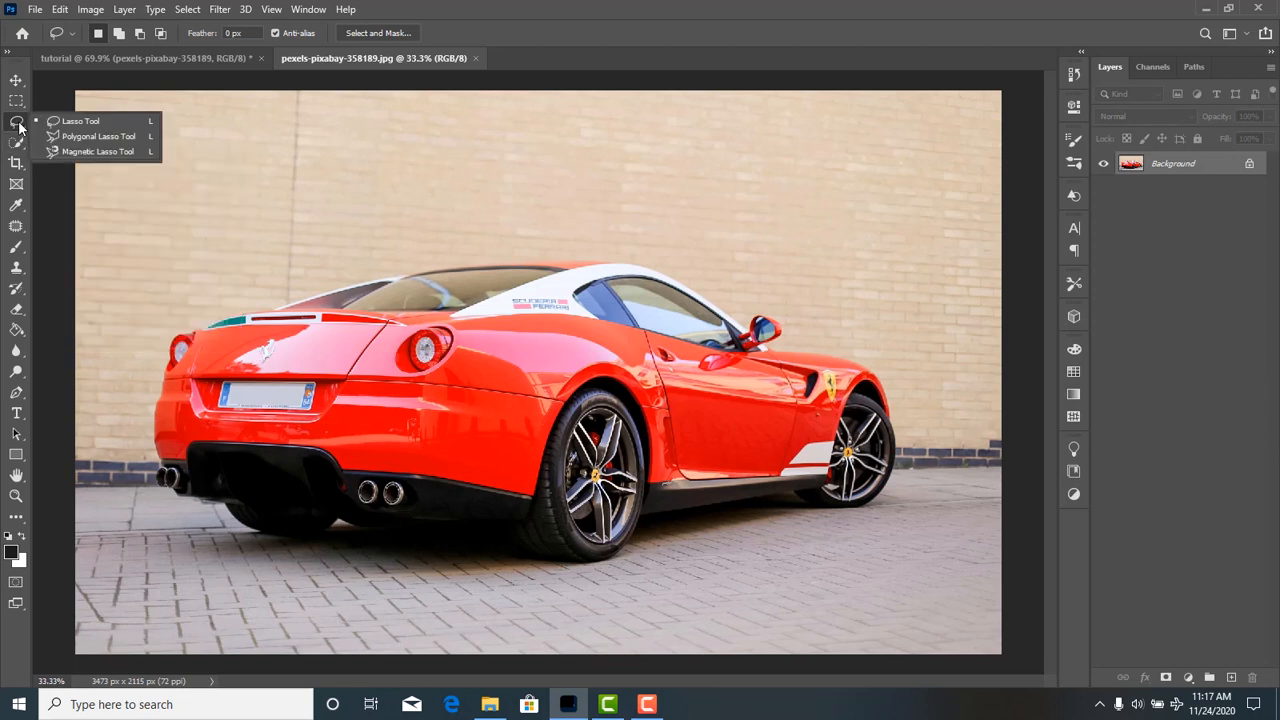
left_click(70, 125)
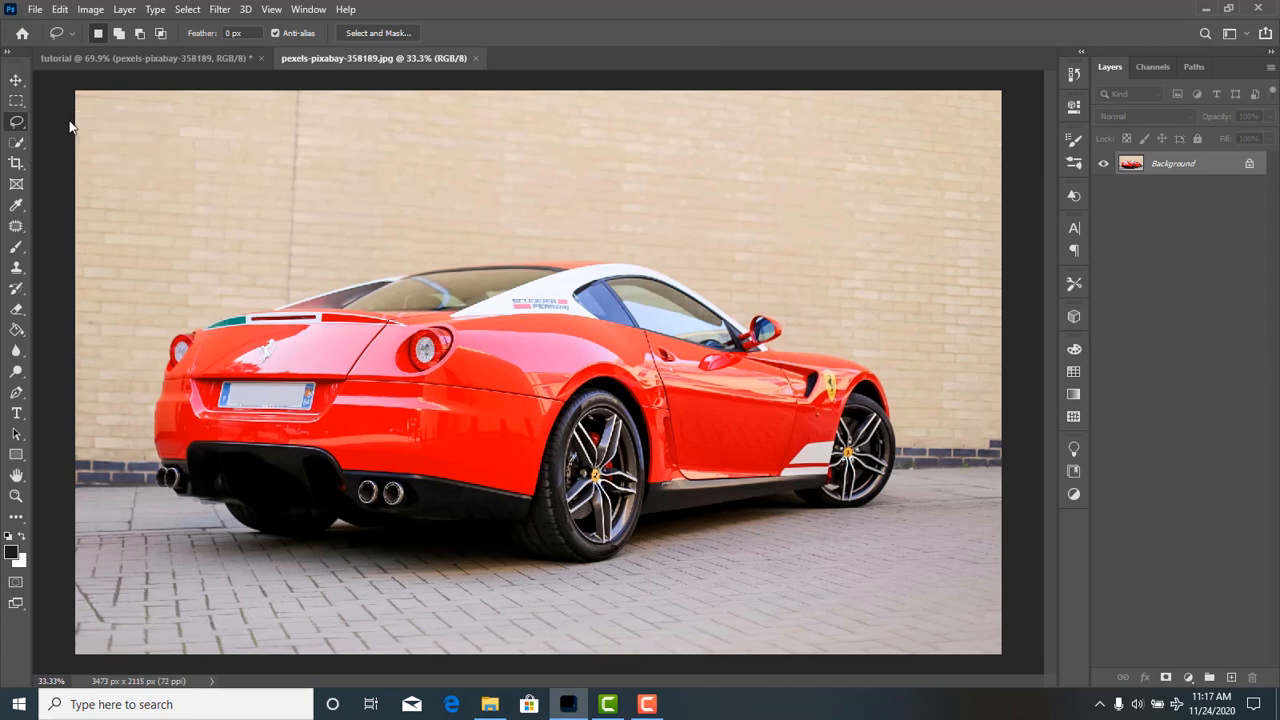
Try selecting the red car with the Quick Selection tool, refine the selection along its lower edge, and deselect it.
left_click(18, 146)
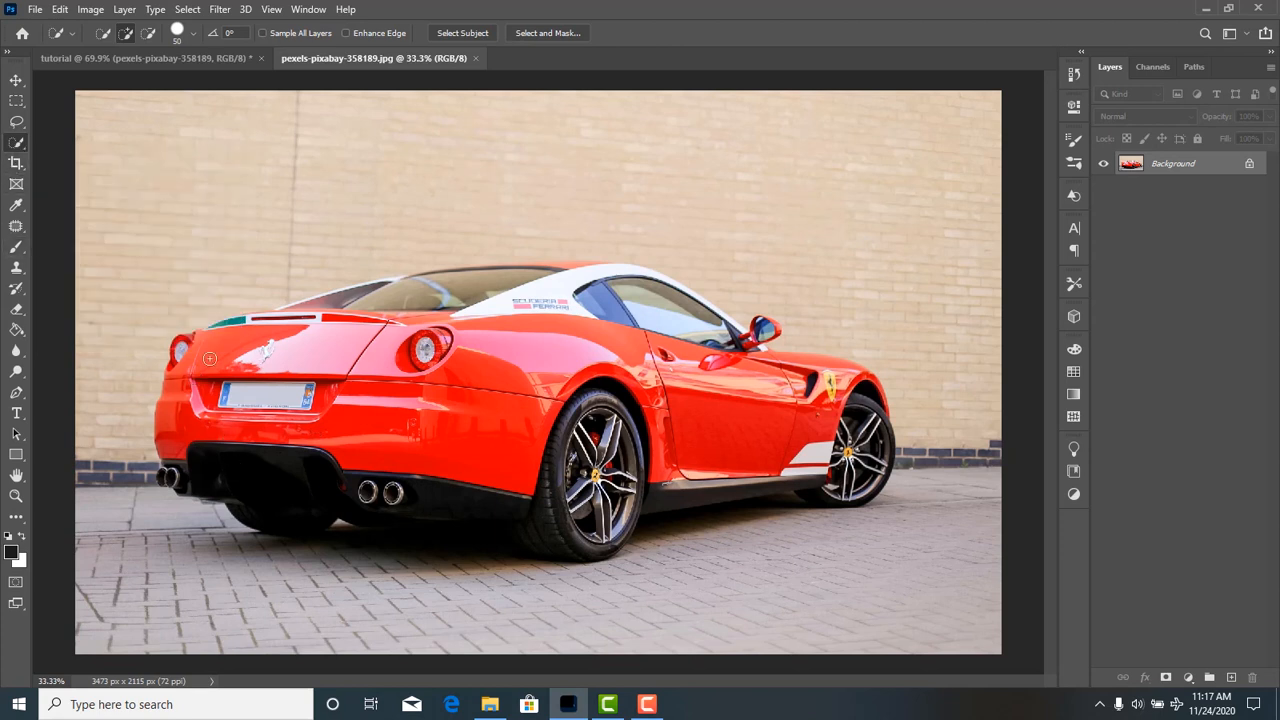
left_click_drag(250, 340, 378, 338)
mouse_move(501, 343)
left_mouse_down()
mouse_move(585, 307)
mouse_move(690, 310)
mouse_move(864, 408)
mouse_move(876, 431)
mouse_move(596, 478)
mouse_move(436, 444)
mouse_move(385, 480)
mouse_move(330, 482)
mouse_move(245, 452)
mouse_move(169, 476)
mouse_move(565, 508)
mouse_move(880, 456)
mouse_move(892, 432)
mouse_move(890, 443)
left_mouse_up()
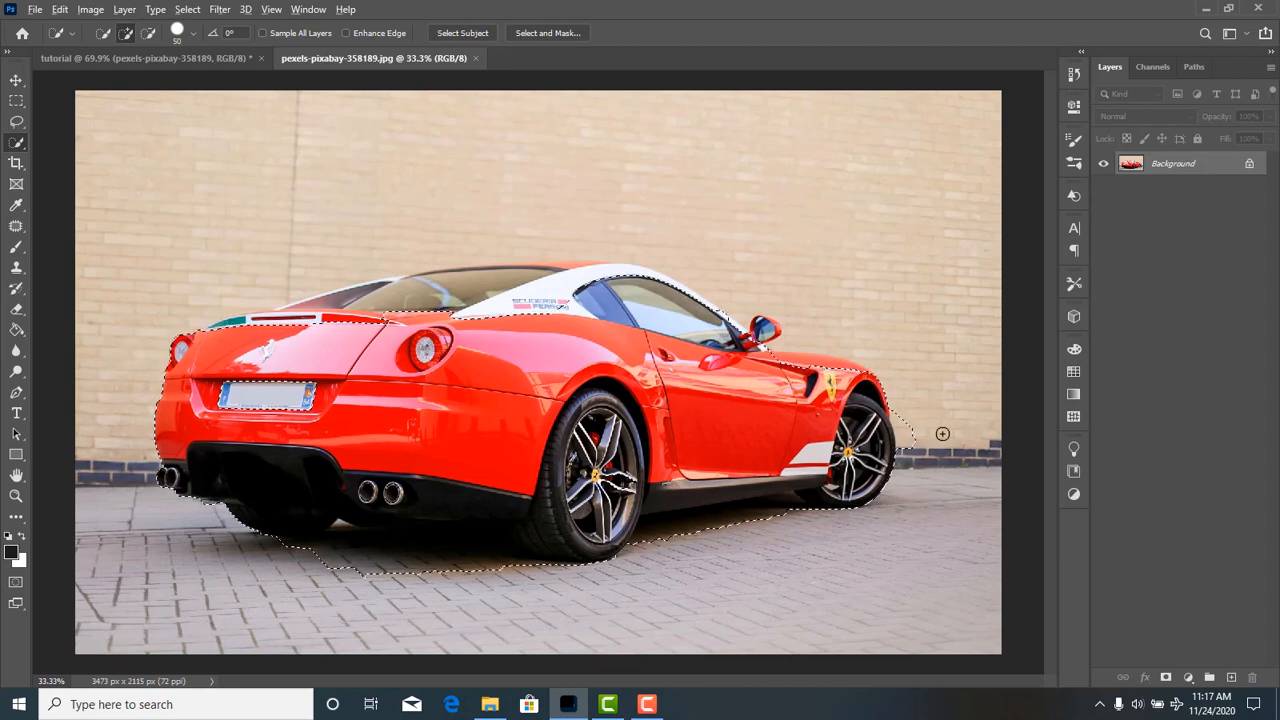
key("alt")
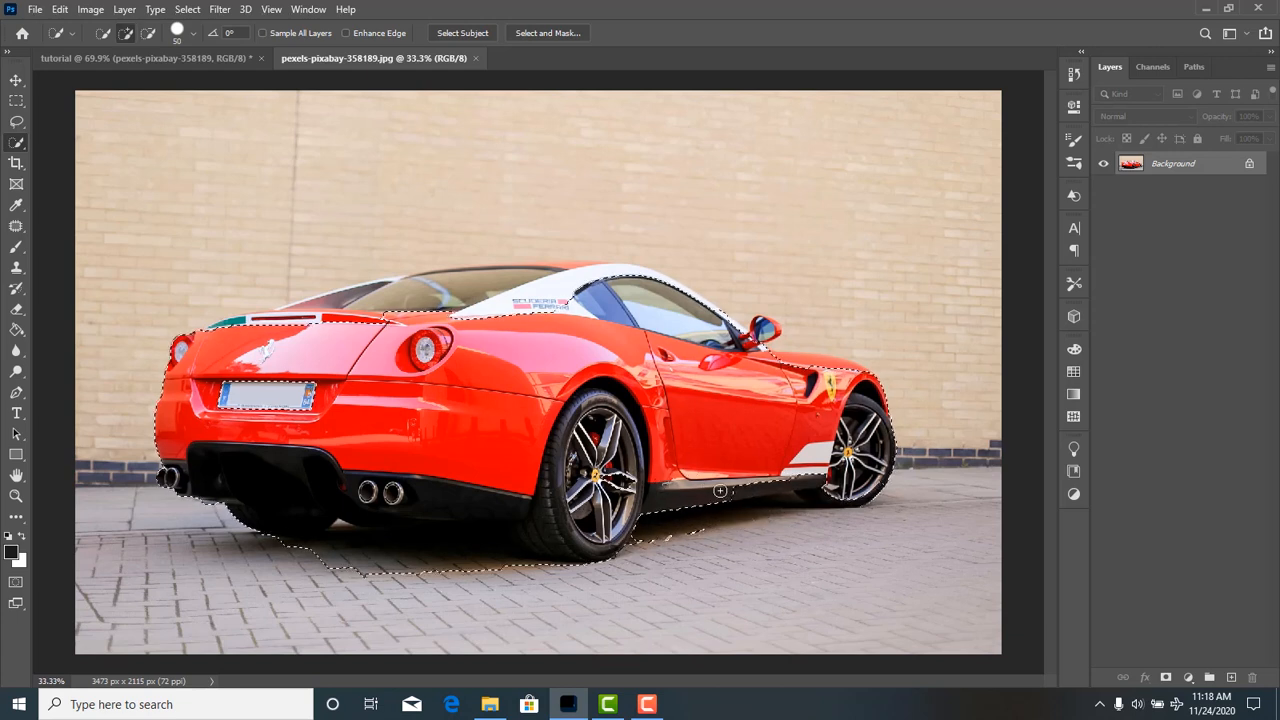
left_click_drag(721, 491, 839, 472)
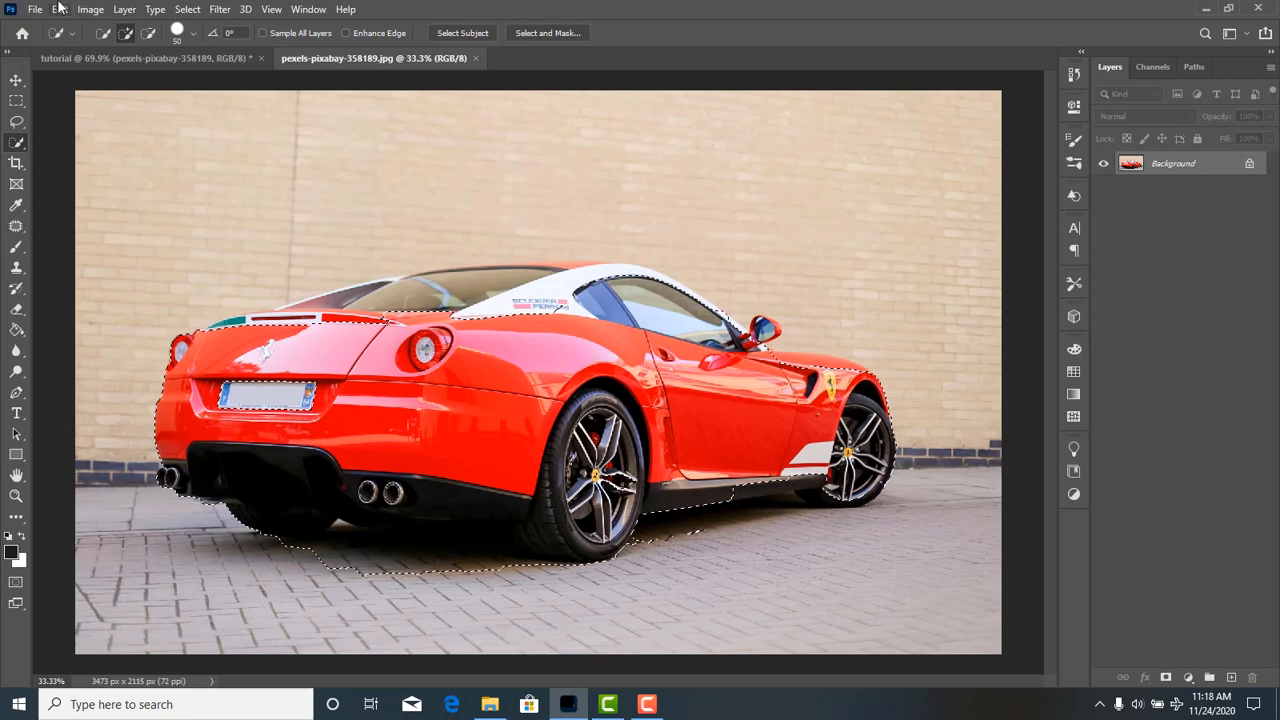
left_click(187, 9)
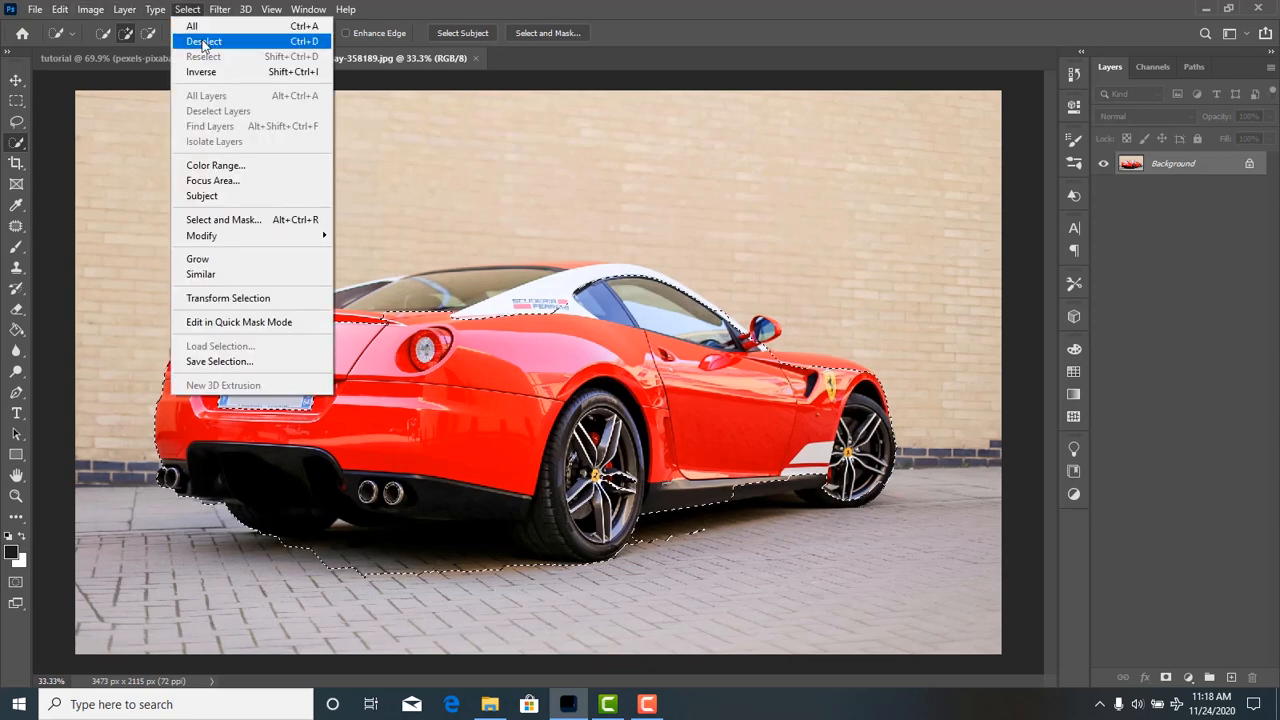
left_click(207, 75)
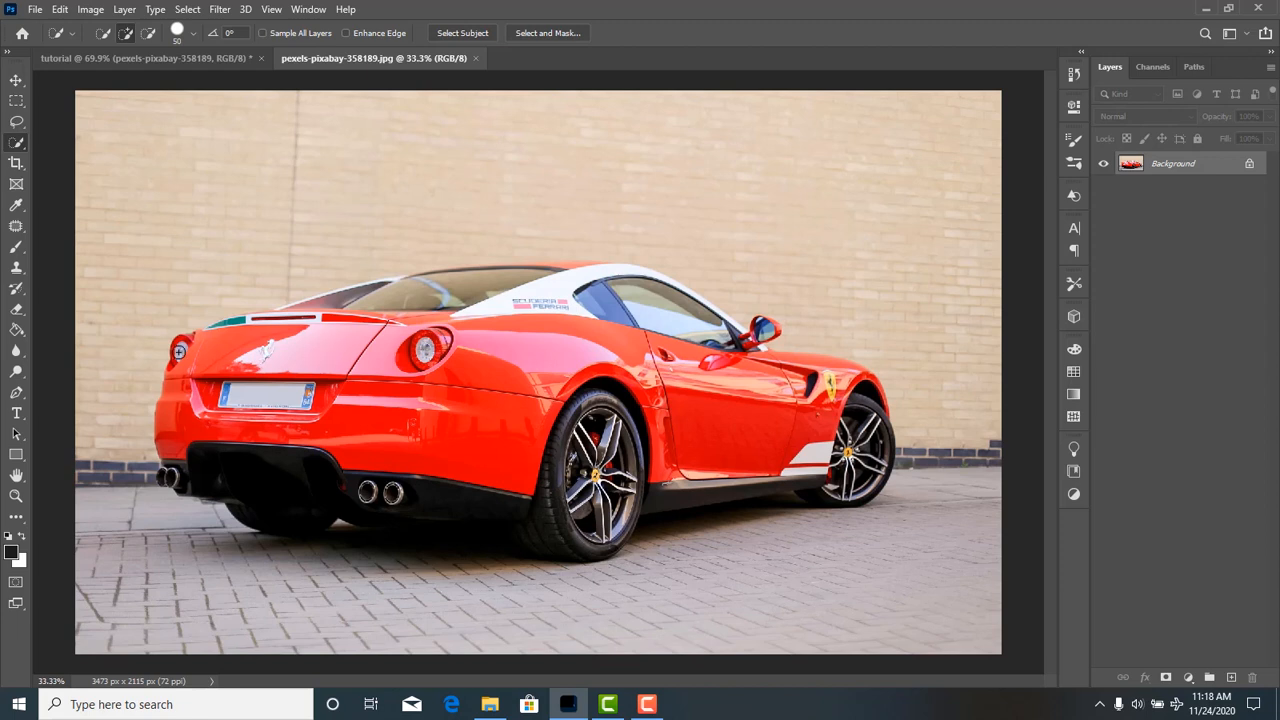
Trace a closed freehand Lasso selection around the whole outline of the red car.
left_click(17, 122)
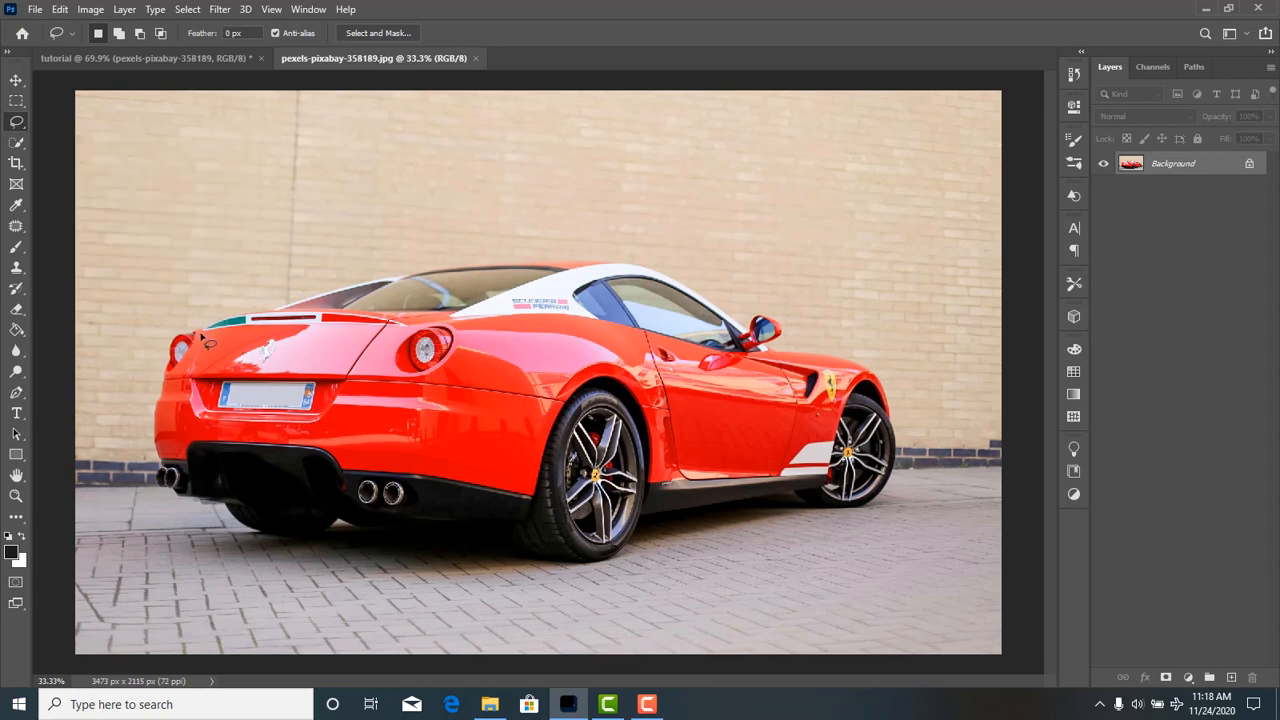
mouse_move(200, 340)
left_mouse_down()
mouse_move(414, 283)
mouse_move(441, 264)
mouse_move(632, 265)
mouse_move(696, 292)
mouse_move(749, 338)
mouse_move(781, 323)
mouse_move(790, 343)
mouse_move(774, 355)
mouse_move(861, 363)
mouse_move(899, 410)
mouse_move(901, 482)
mouse_move(892, 496)
mouse_move(688, 518)
mouse_move(645, 546)
mouse_move(556, 566)
mouse_move(478, 528)
mouse_move(353, 526)
mouse_move(302, 540)
mouse_move(248, 530)
mouse_move(170, 490)
mouse_move(153, 460)
left_mouse_up()
mouse_move(161, 381)
left_mouse_down()
mouse_move(178, 346)
mouse_move(212, 325)
left_mouse_up()
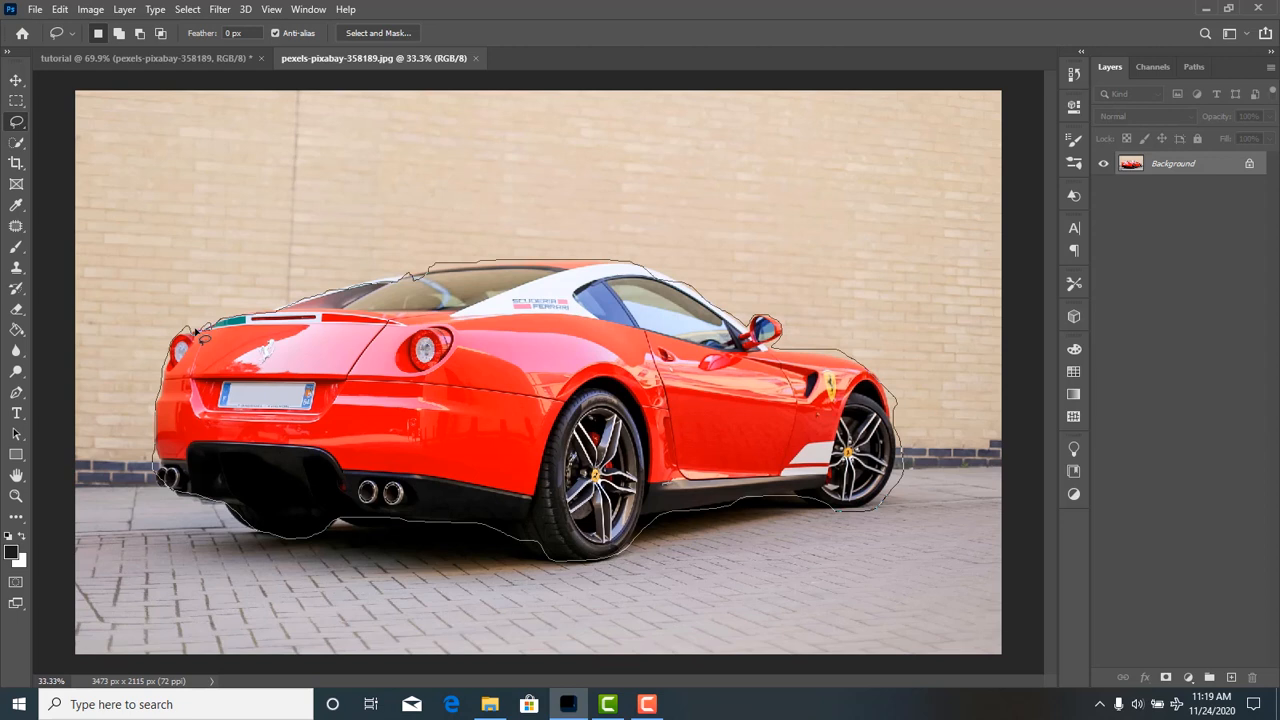
left_click_drag(200, 338, 203, 337)
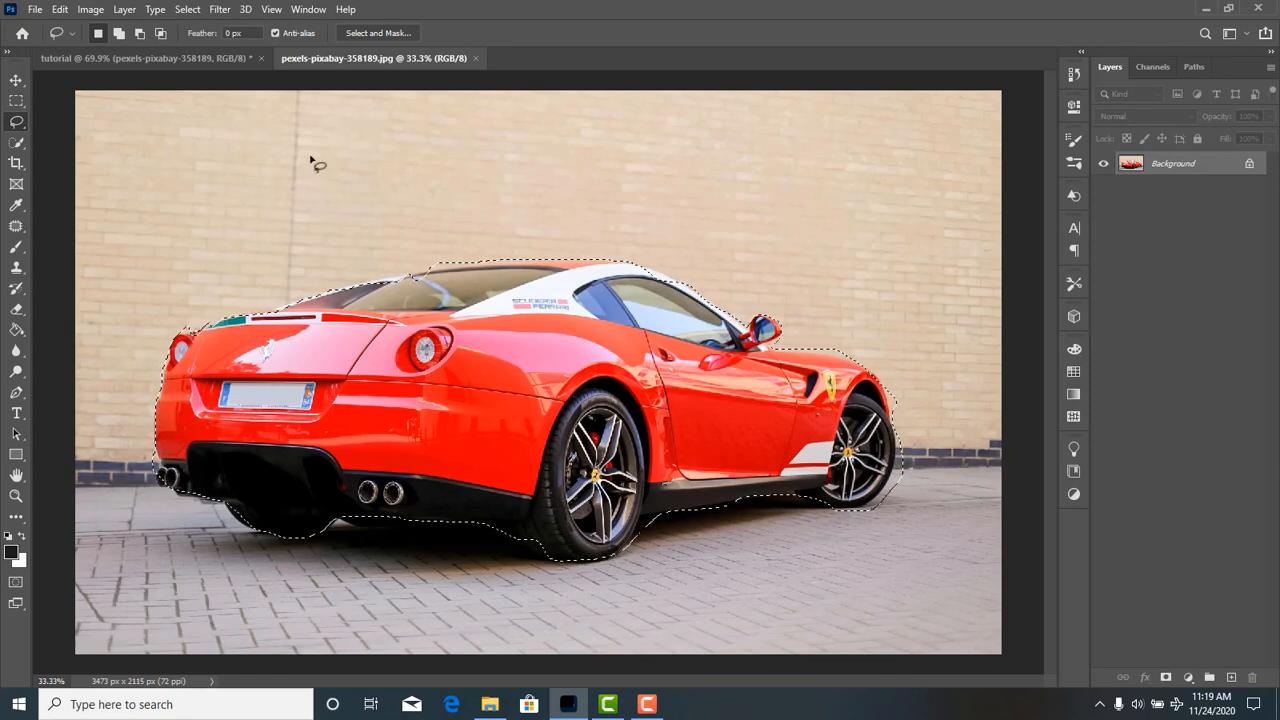
Copy the selected car and paste it as a new layer above the Background.
left_click(88, 10)
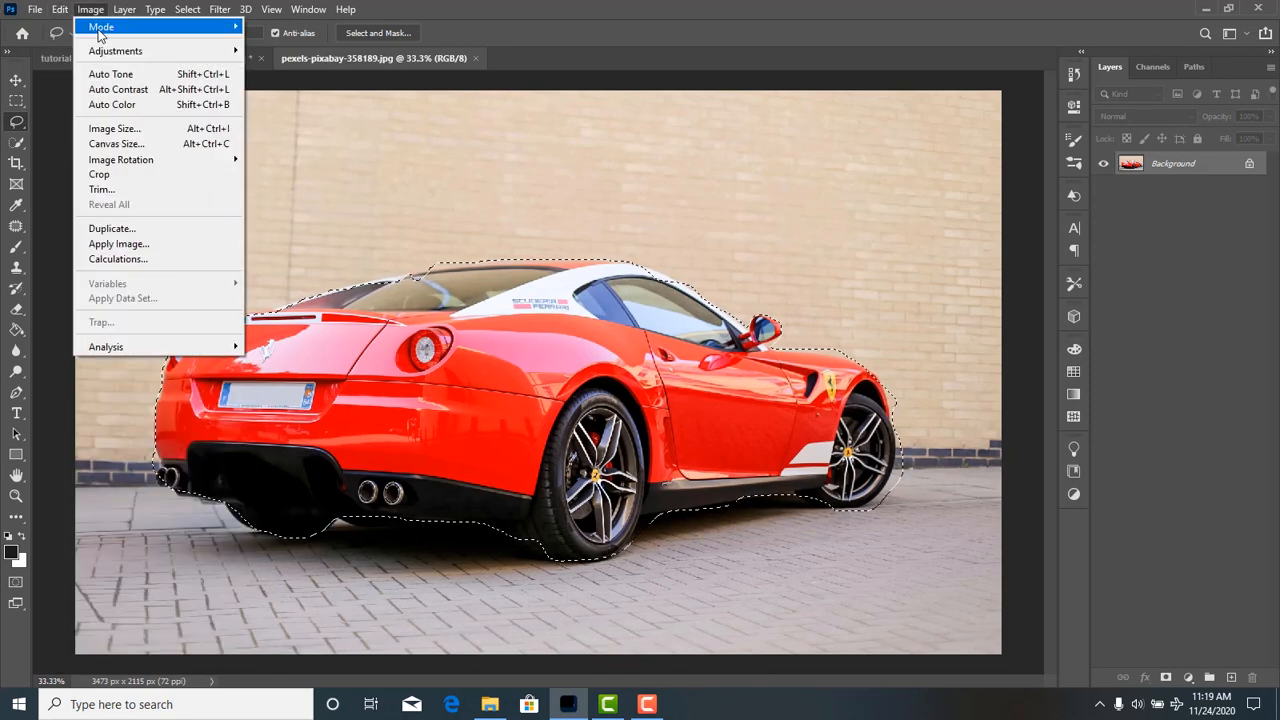
left_click(88, 10)
left_click(60, 9)
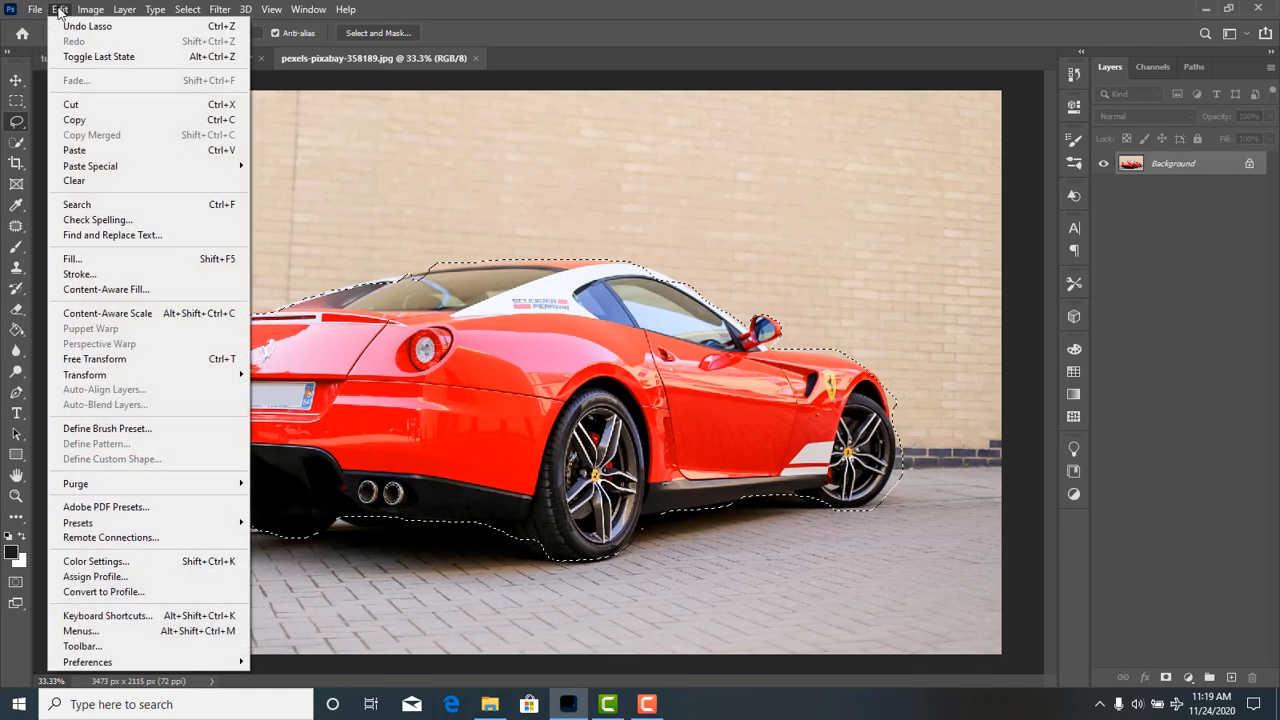
left_click(72, 122)
left_click(58, 9)
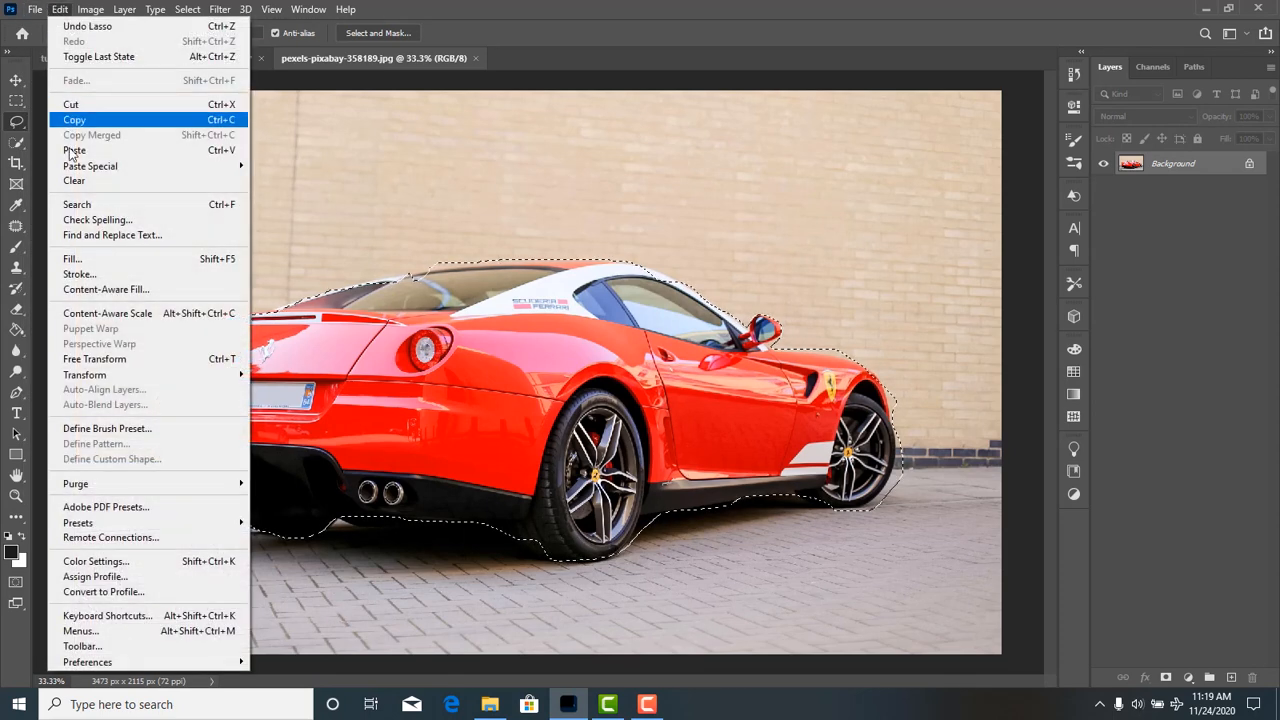
left_click(88, 151)
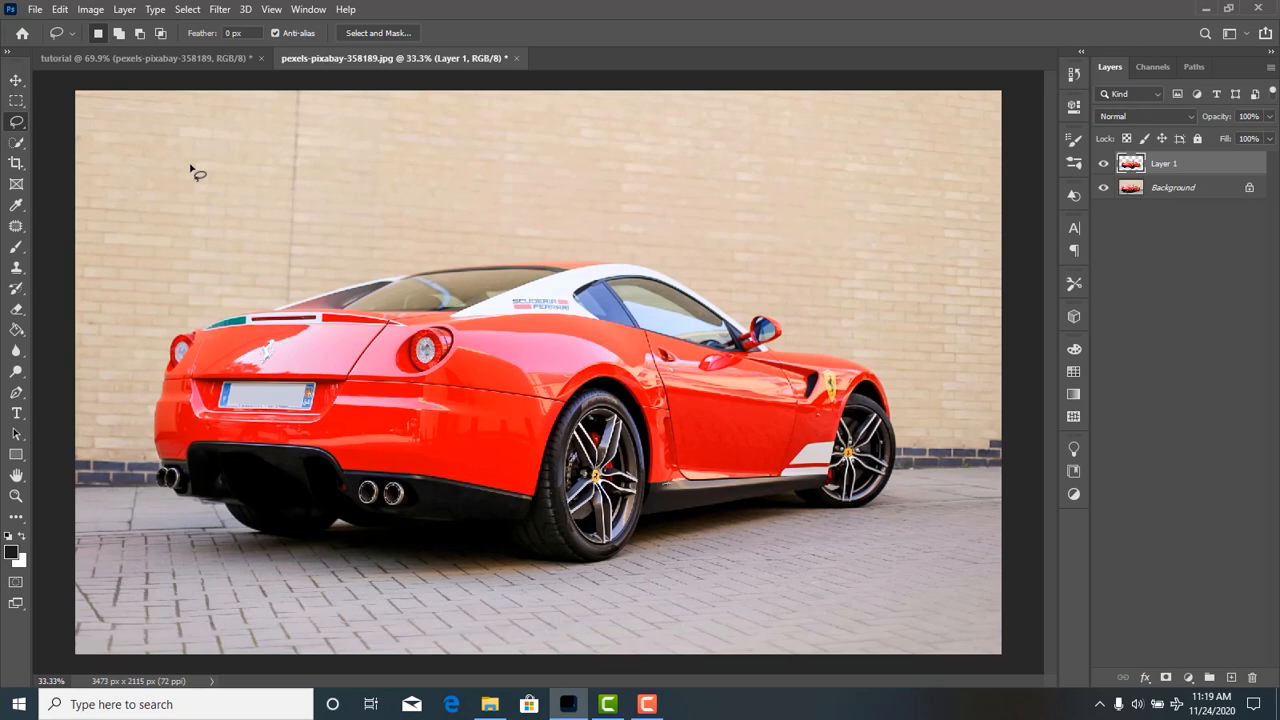
Move the pasted car copy right and down so it overlaps the front half of the original car.
left_click(15, 80)
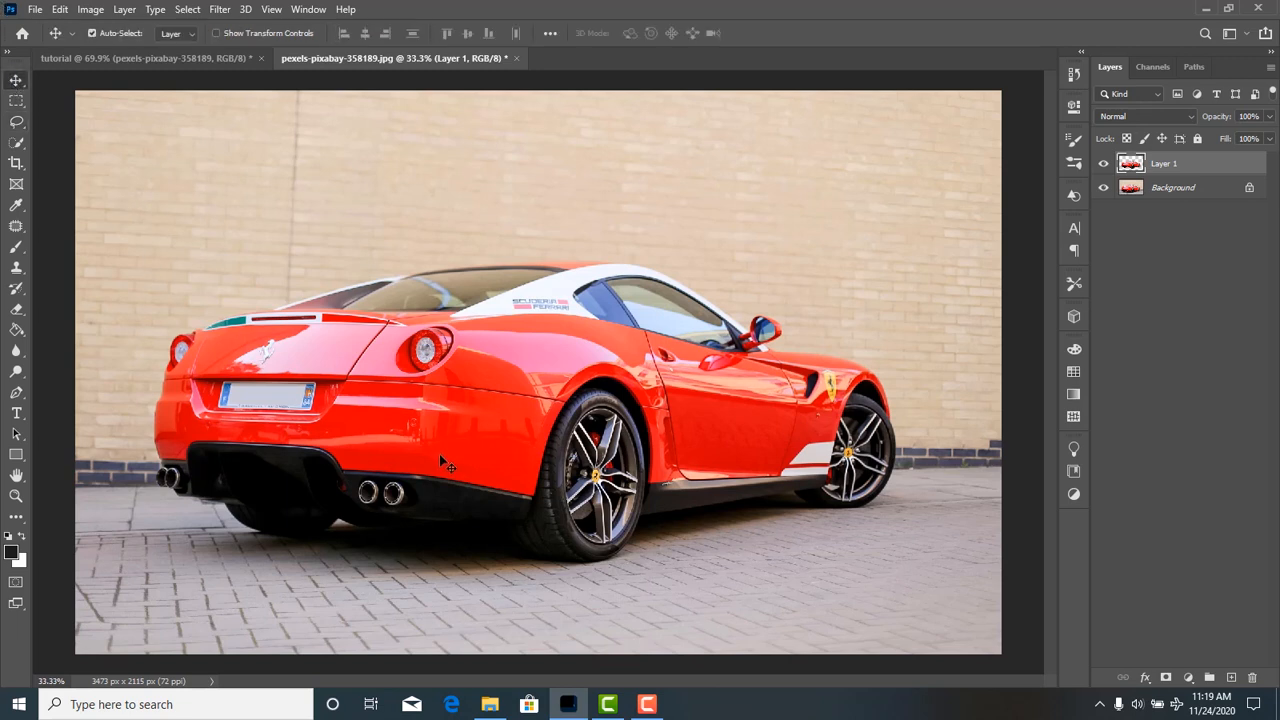
left_click_drag(439, 454, 764, 488)
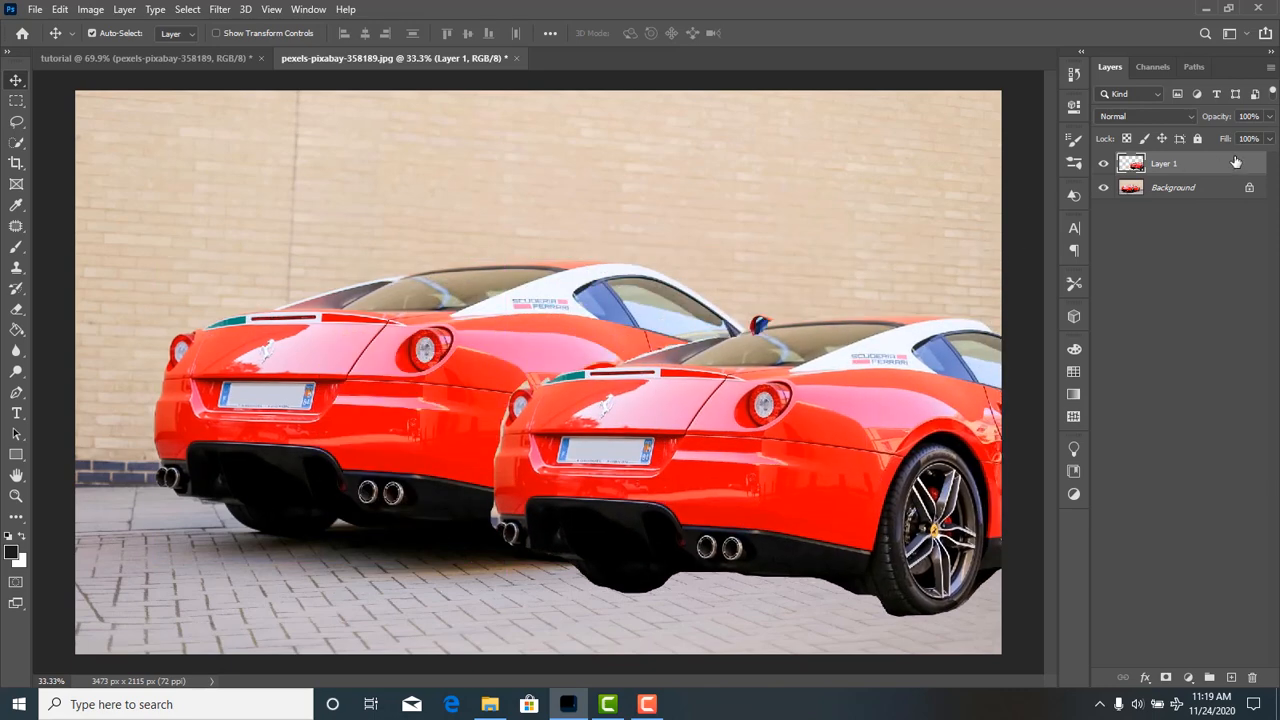
left_click(1204, 189)
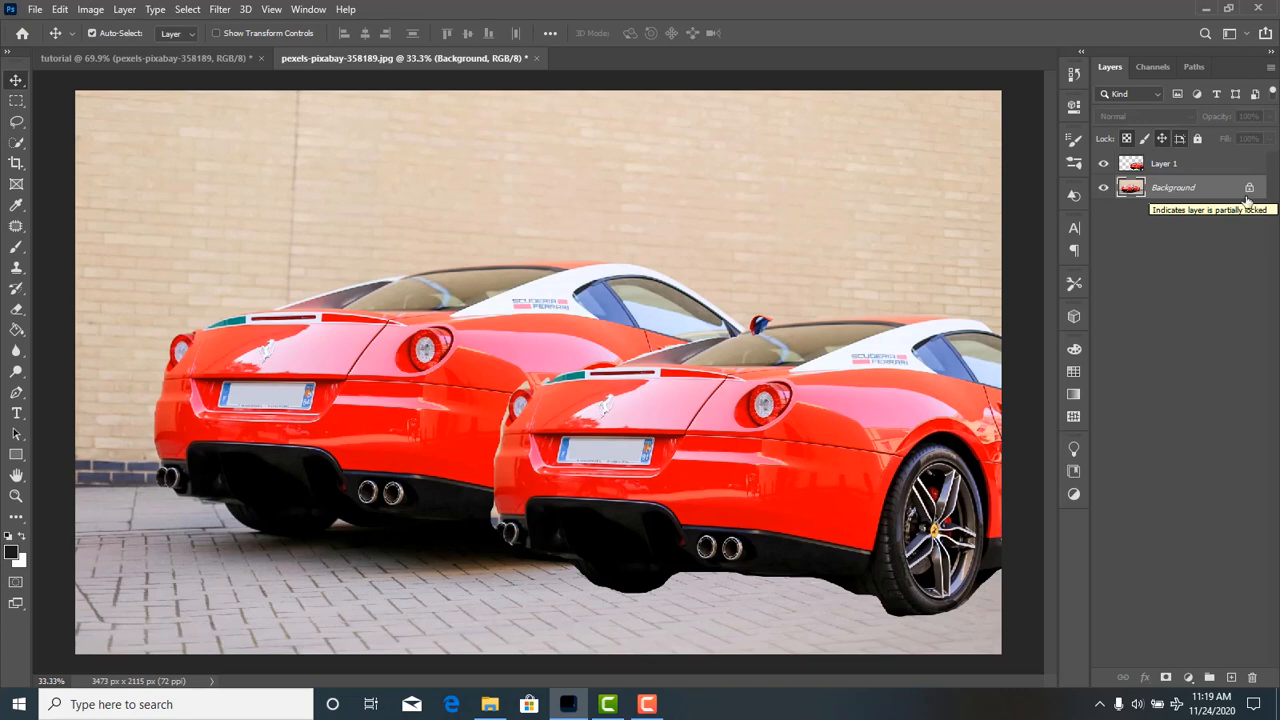
left_click_drag(797, 521, 716, 495)
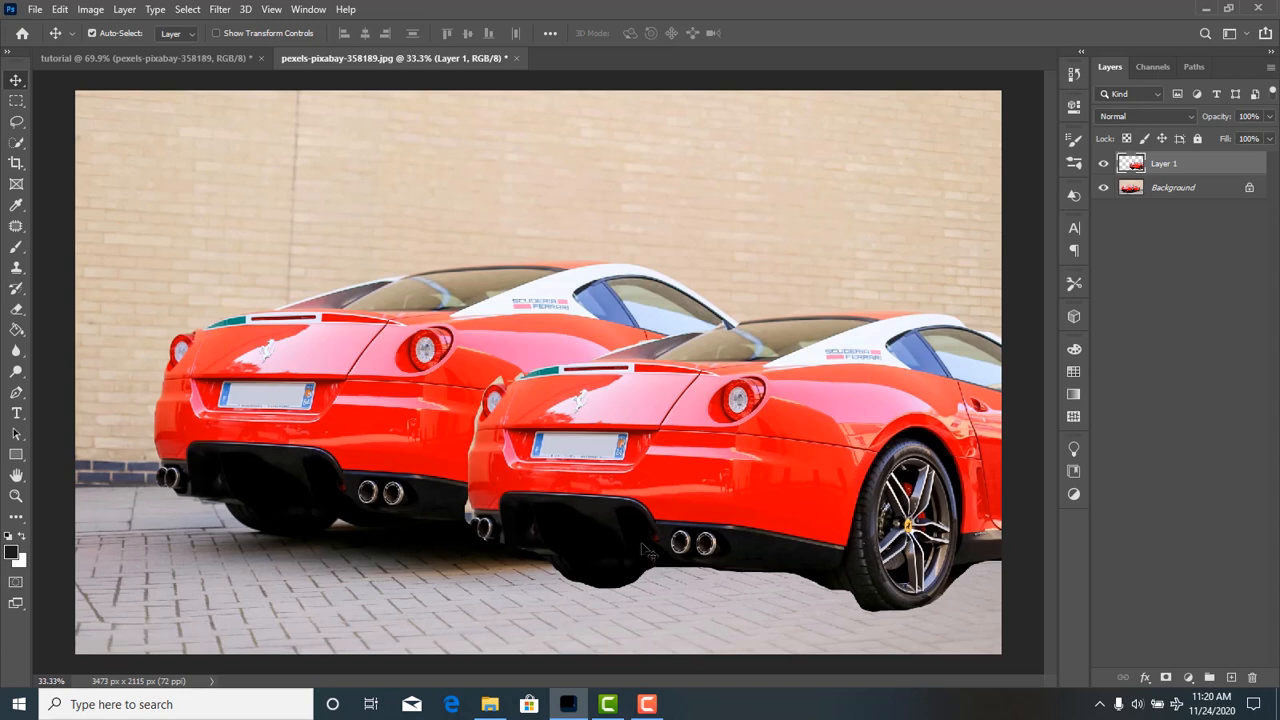
left_click_drag(802, 492, 800, 514)
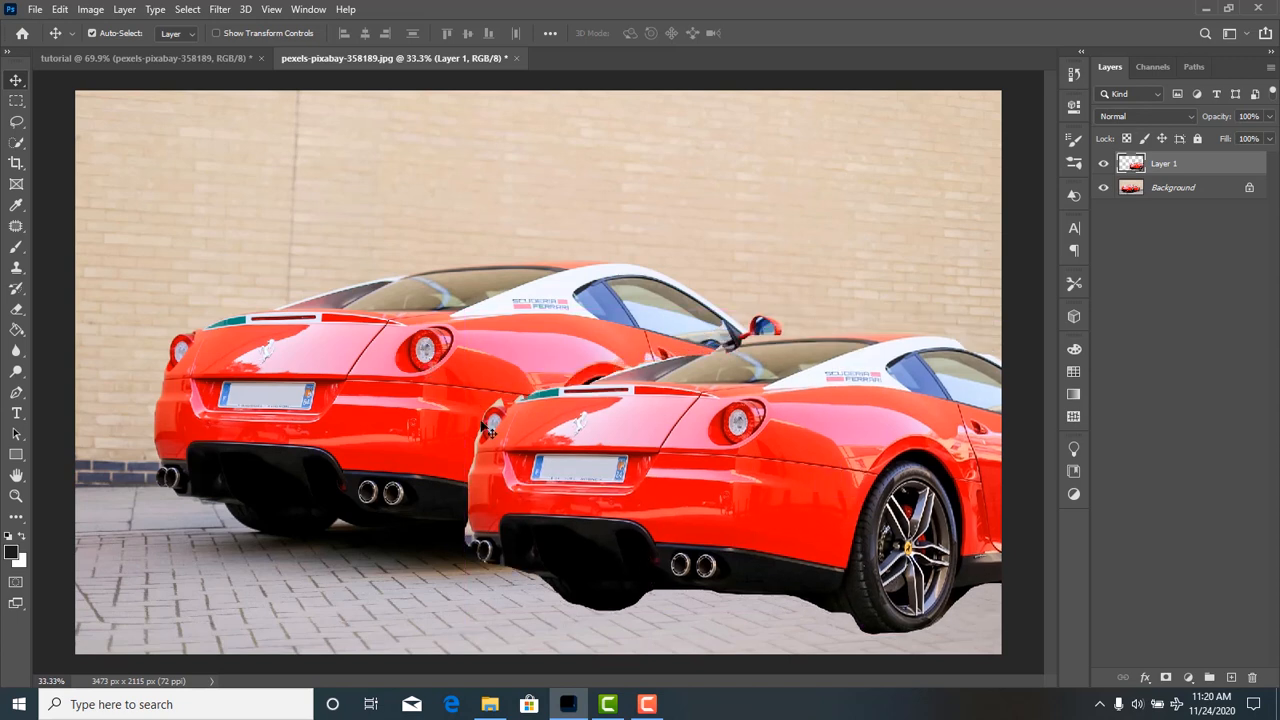
Give Layer 1 a drop shadow with 106° angle, 43 px distance, 28% spread and 114 px size, and nudge the car slightly up and right.
left_click(1147, 679)
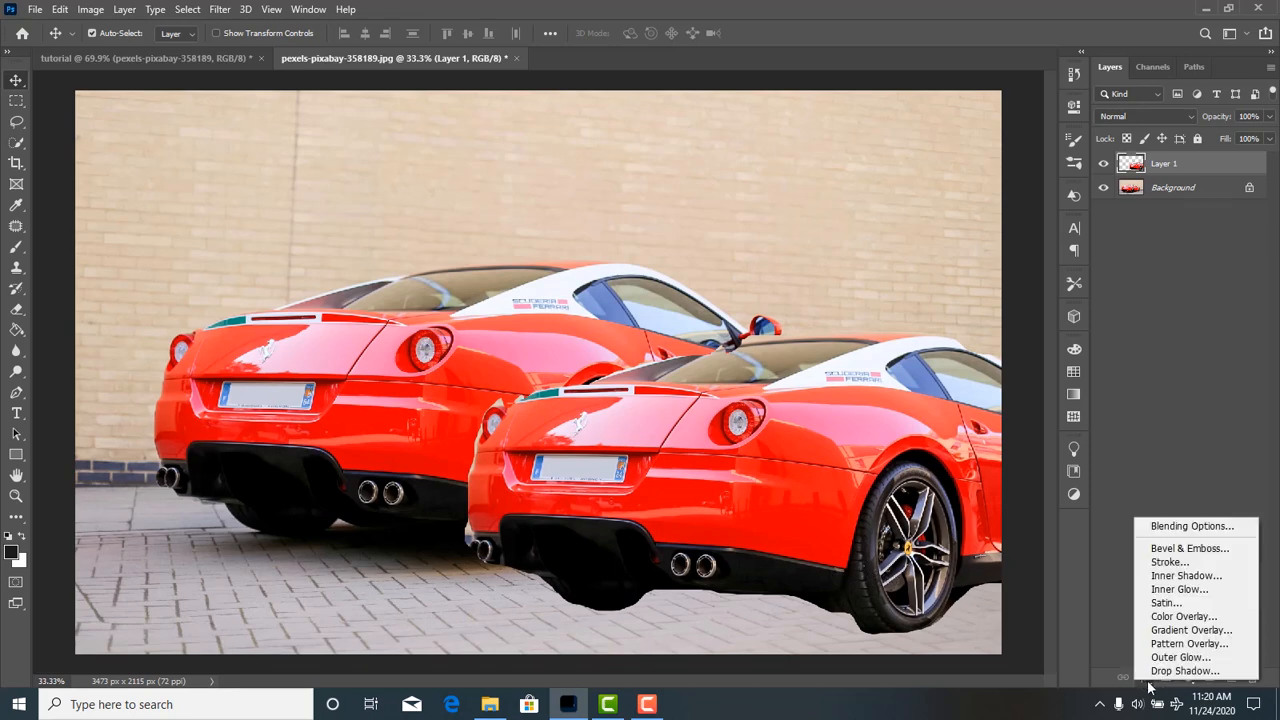
left_click(1180, 530)
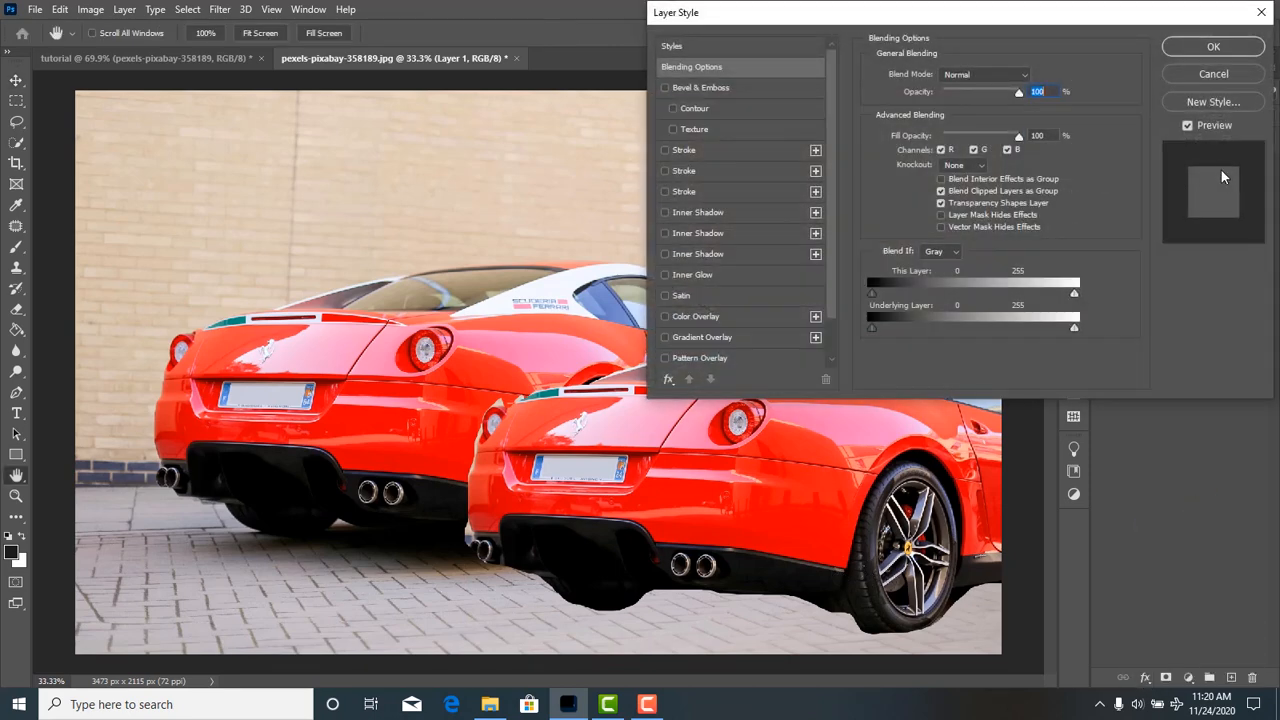
left_click_drag(1073, 23, 1279, 23)
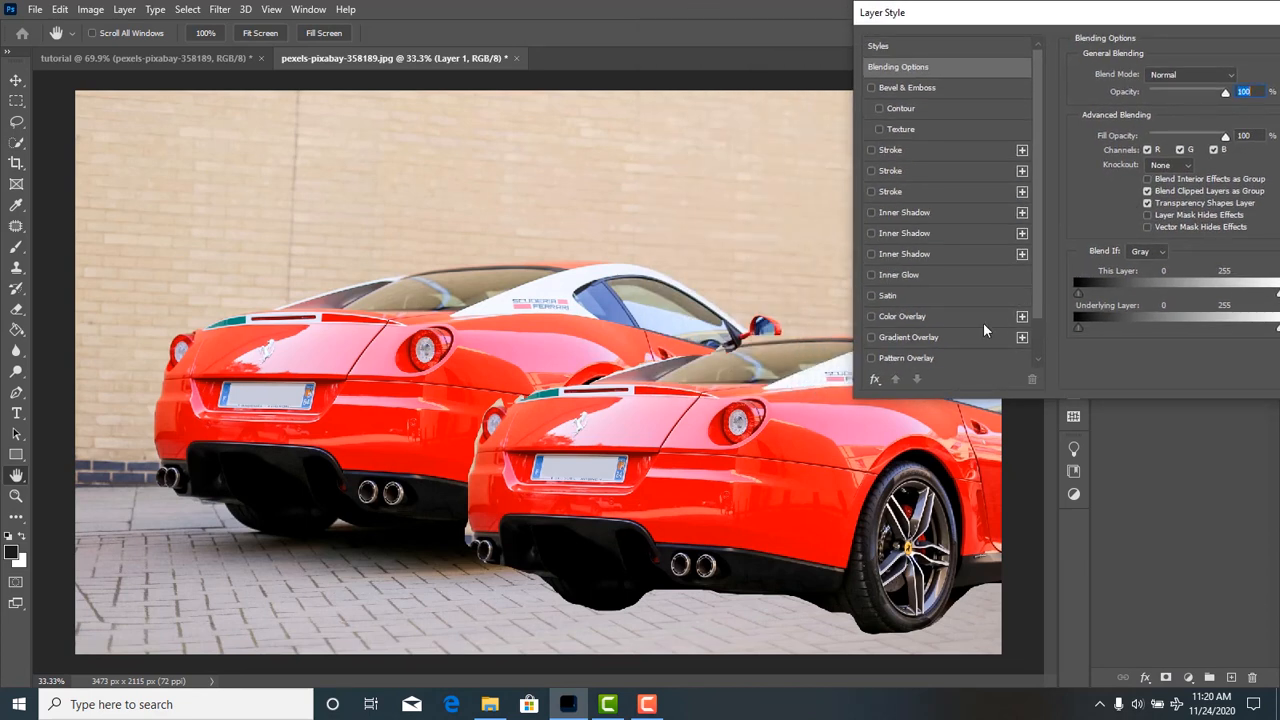
scroll(928, 350, "down", 1)
left_click(898, 357)
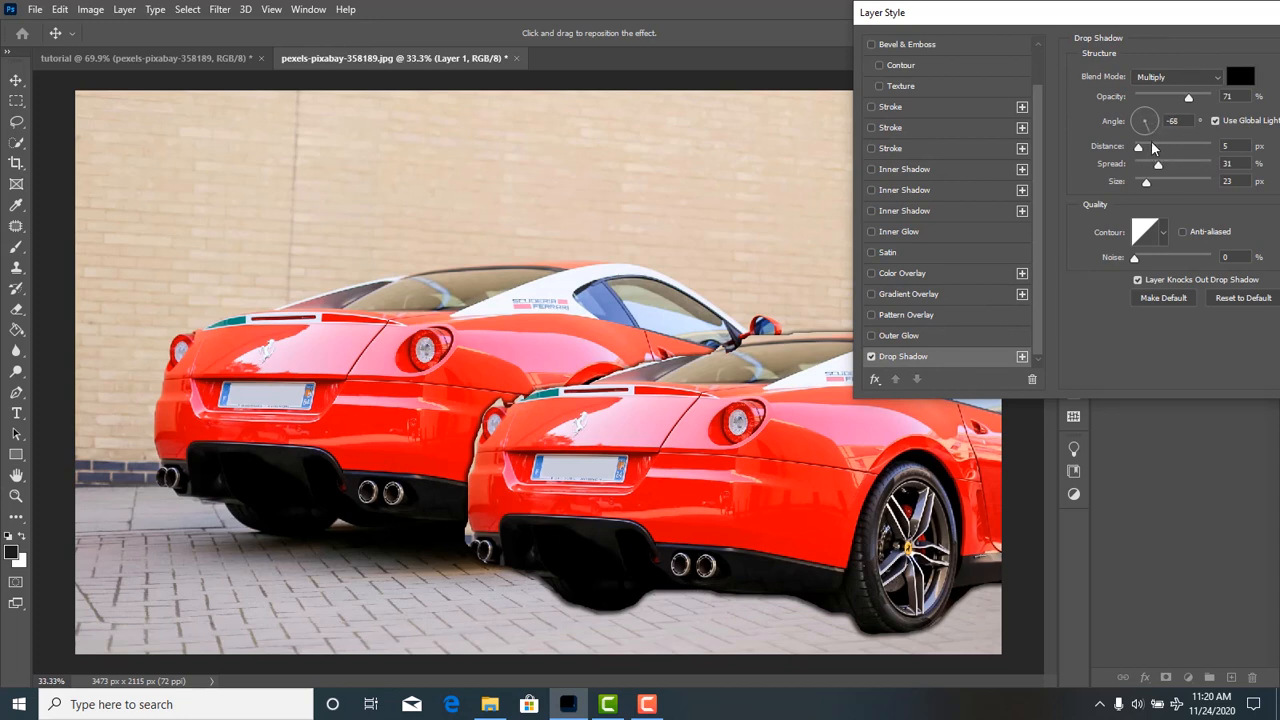
left_click_drag(1153, 144, 1175, 183)
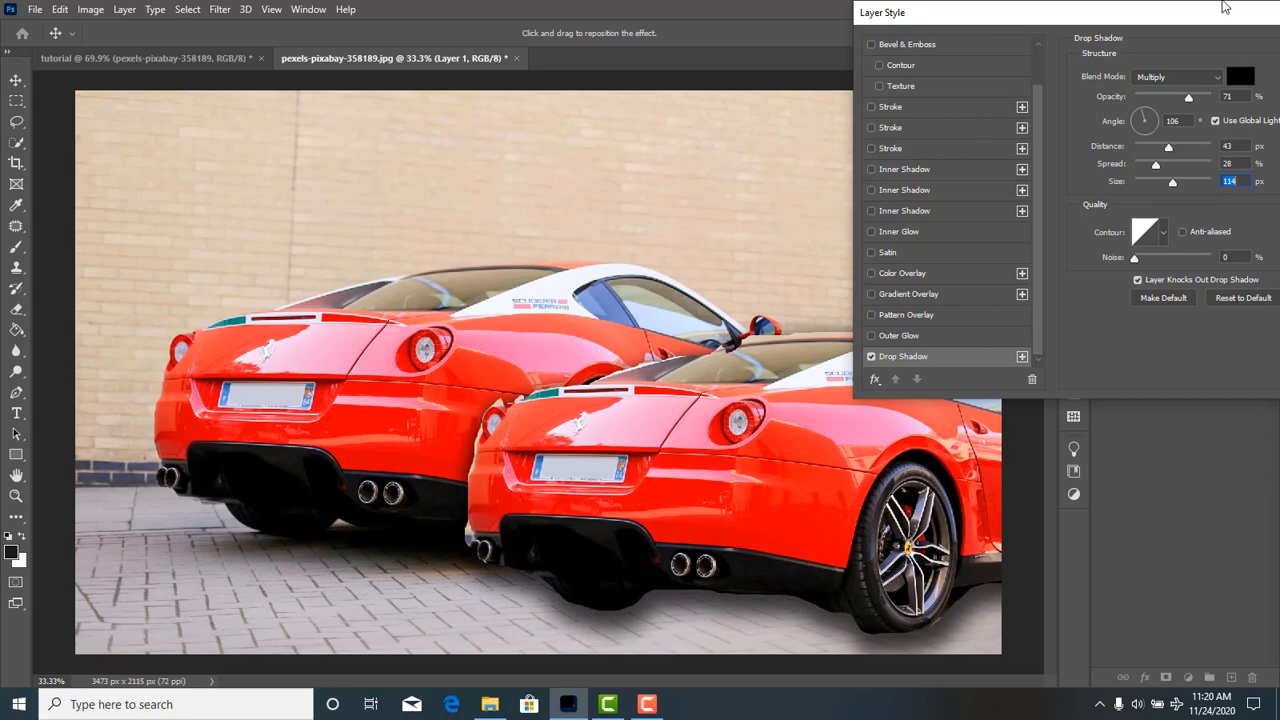
left_click_drag(1224, 8, 976, 27)
left_click(1089, 51)
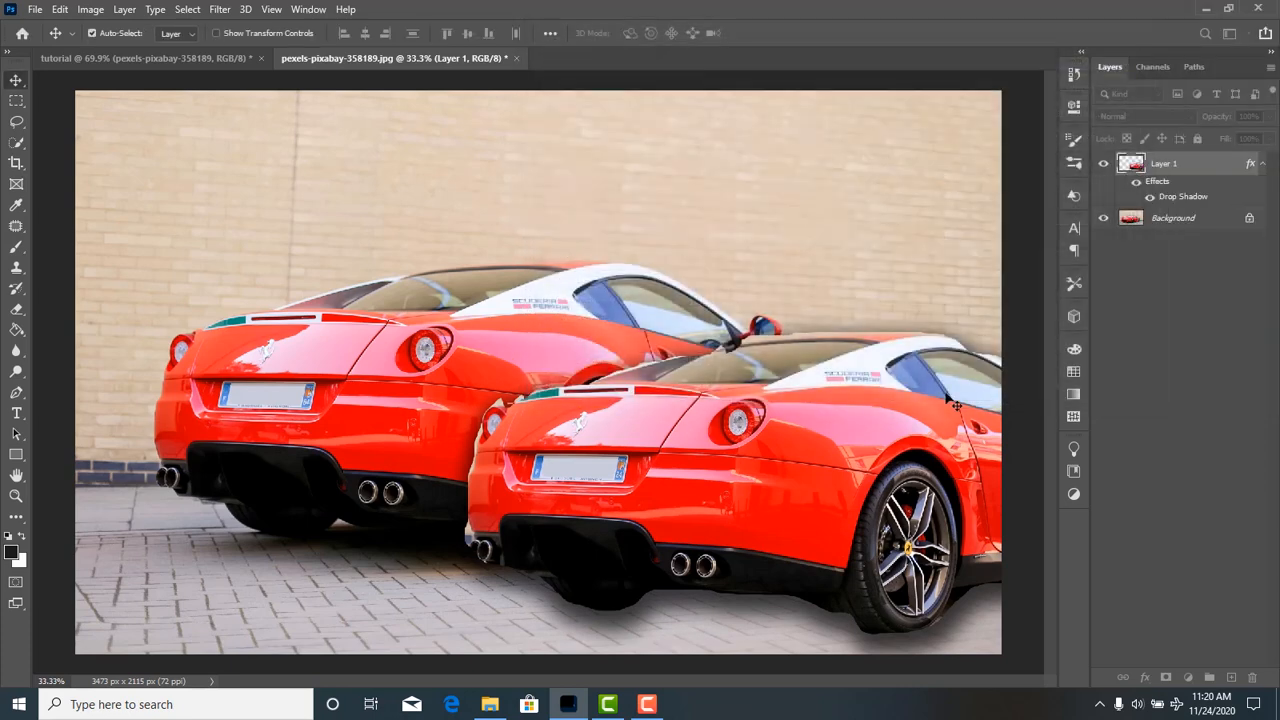
mouse_move(846, 418)
left_mouse_down()
mouse_move(836, 440)
mouse_move(854, 401)
left_mouse_up()
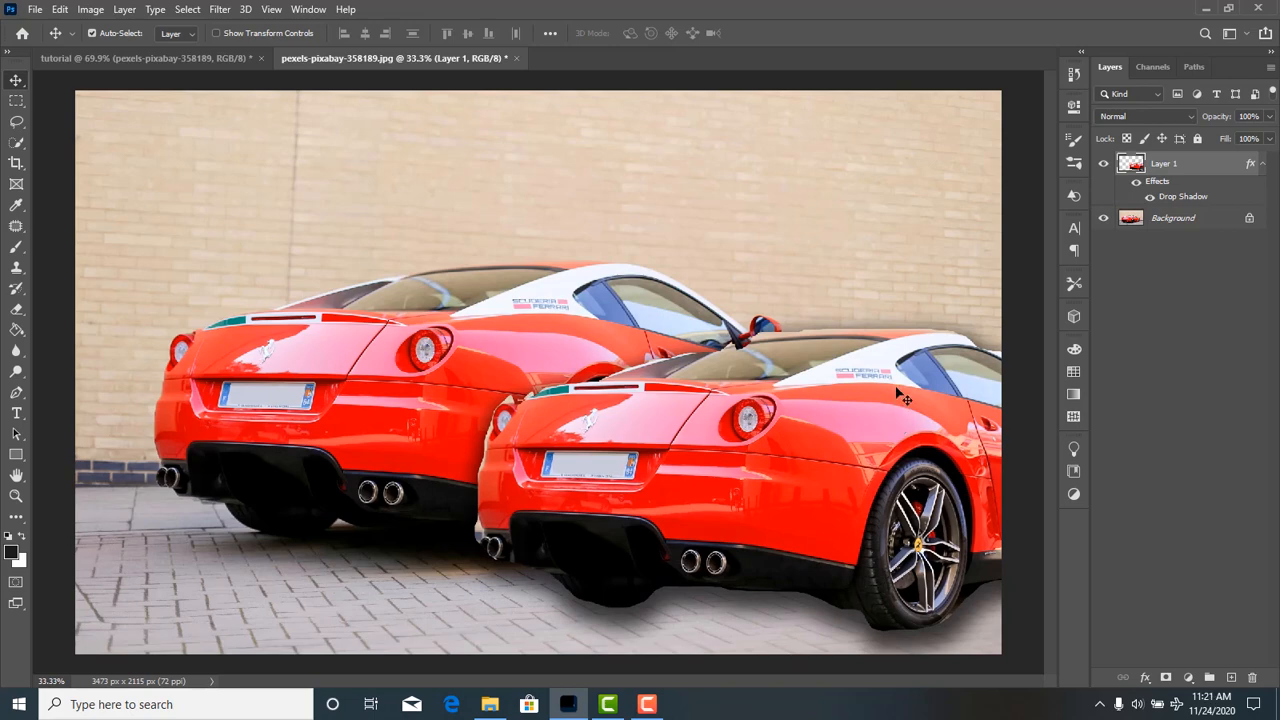
Apply Brightness/Contrast to the car copy with brightness -29 and contrast -26, and collapse the layer's effects list.
left_click(94, 11)
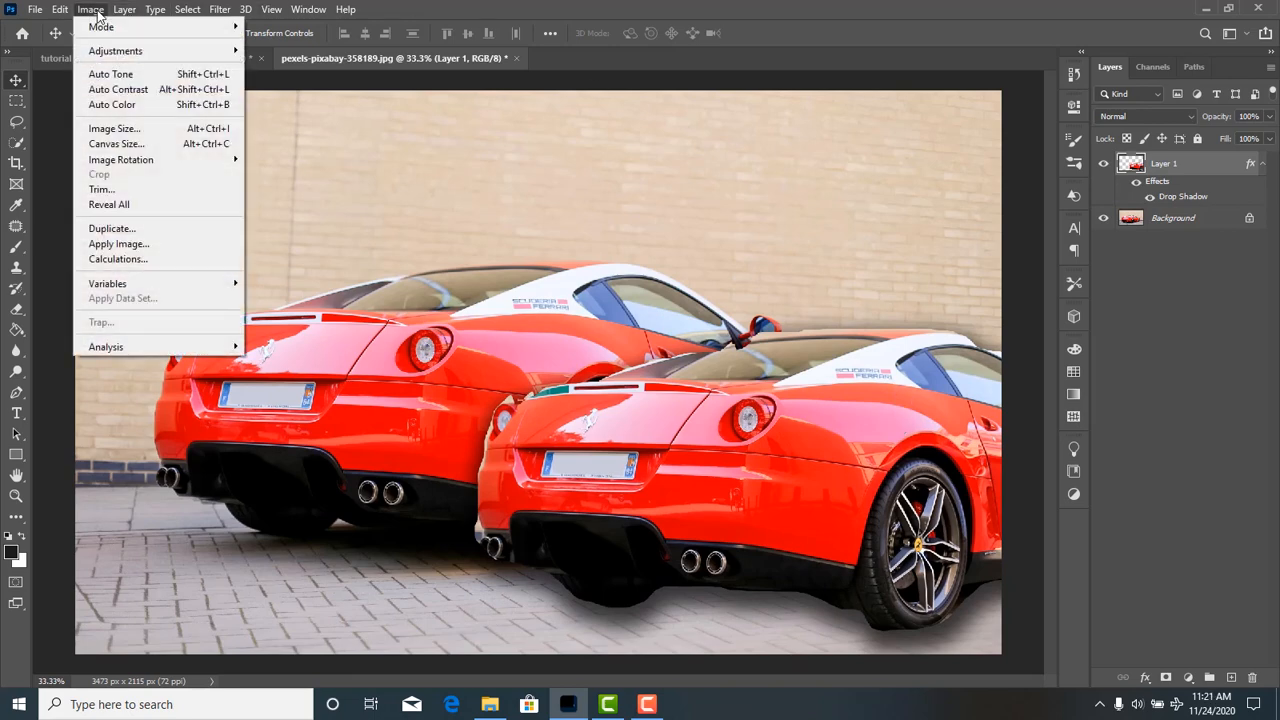
mouse_move(112, 51)
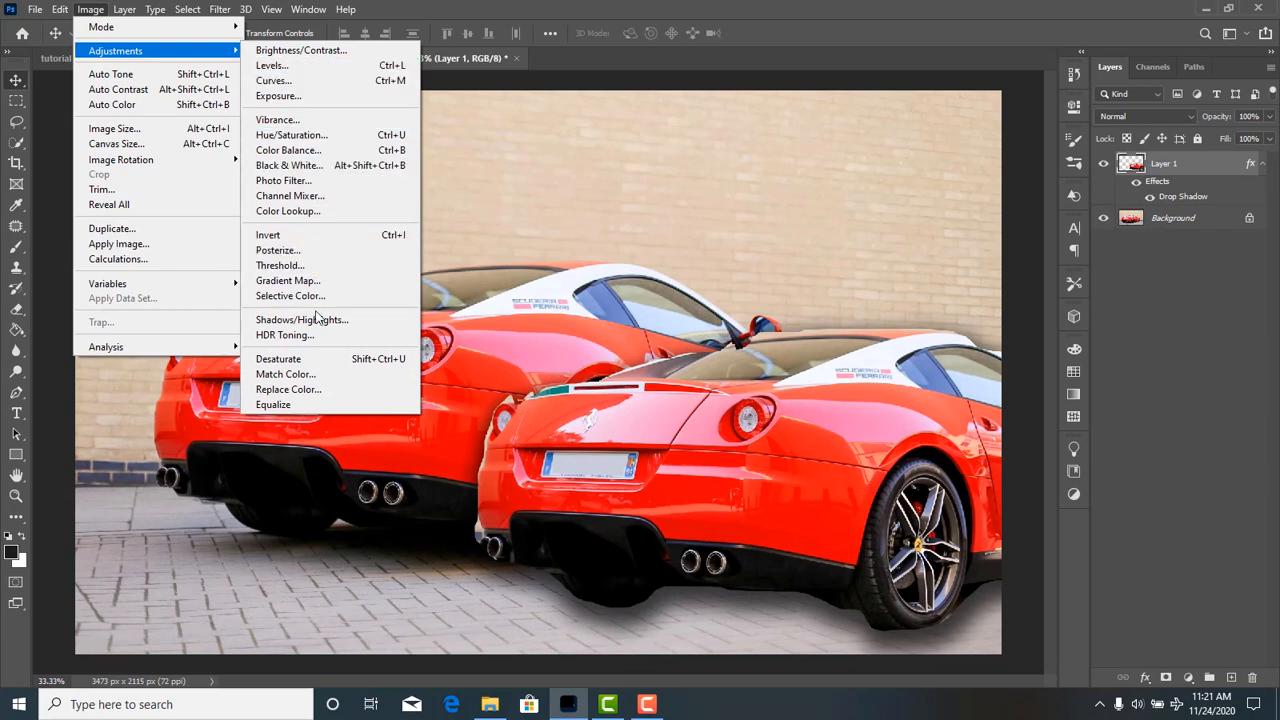
left_click(318, 51)
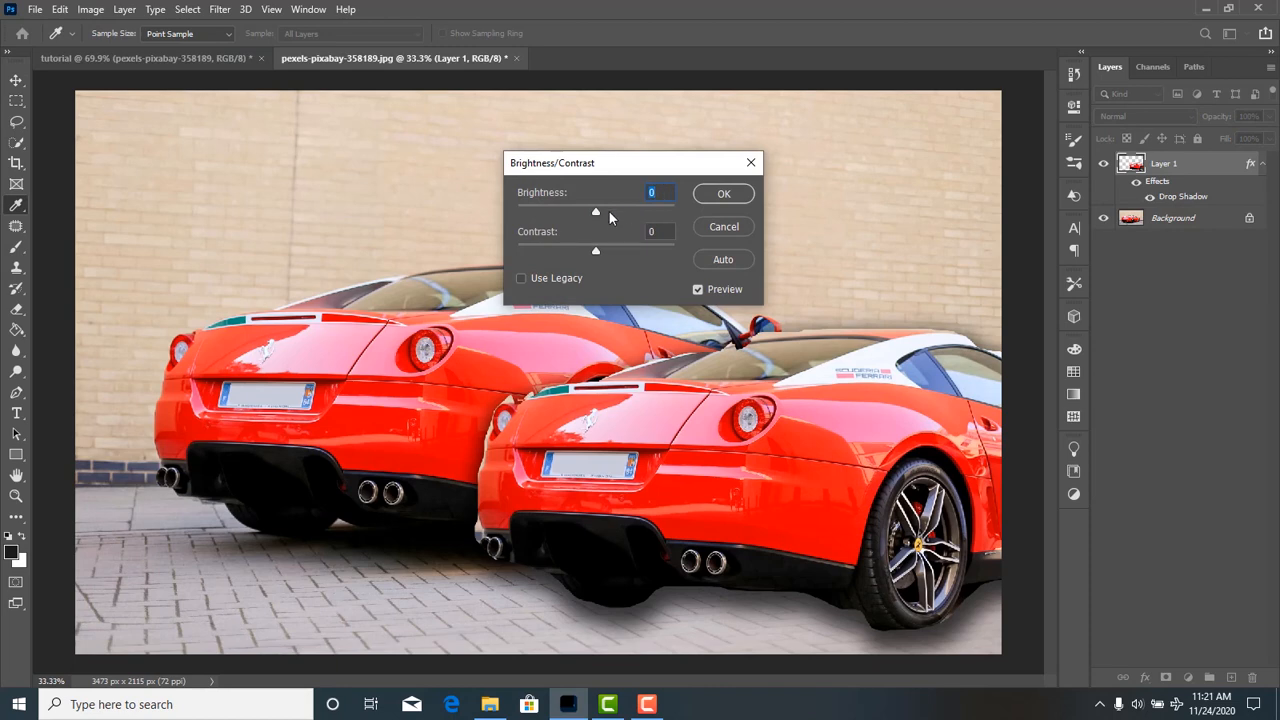
left_click_drag(597, 215, 555, 253)
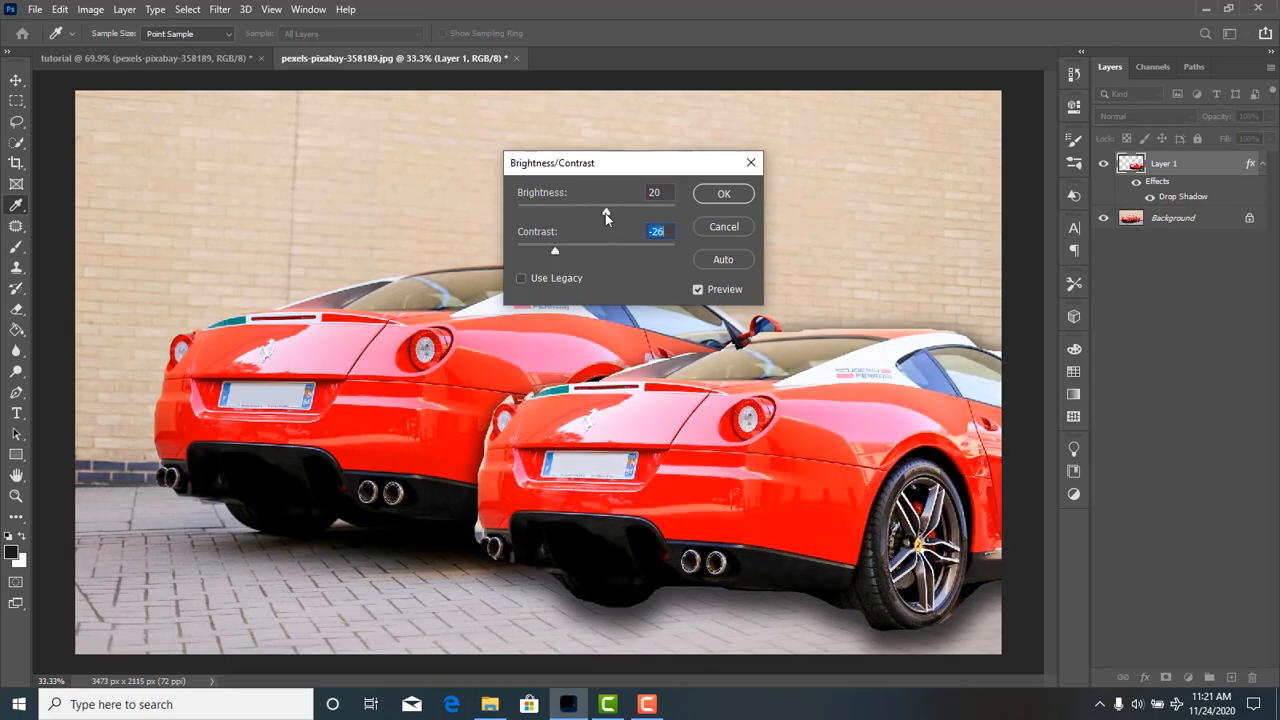
mouse_move(605, 213)
left_mouse_down()
mouse_move(570, 217)
mouse_move(581, 213)
left_mouse_up()
left_click_drag(625, 159, 1006, 120)
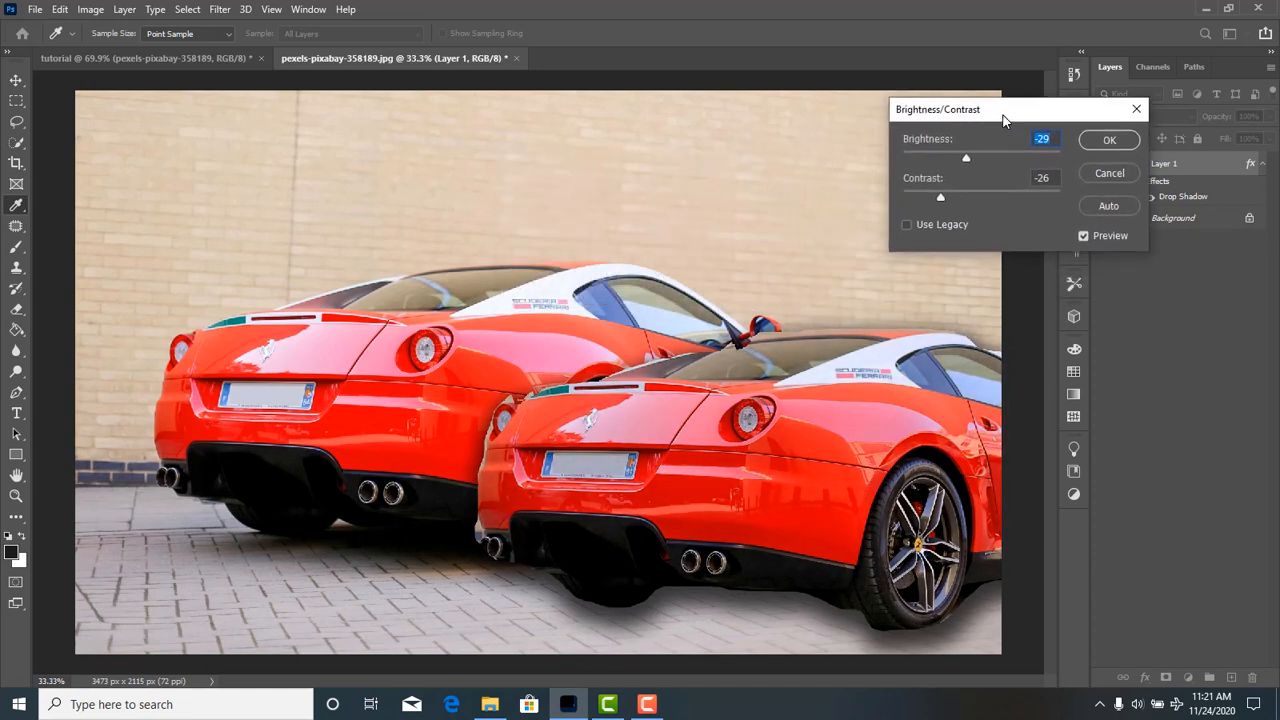
left_click(1108, 142)
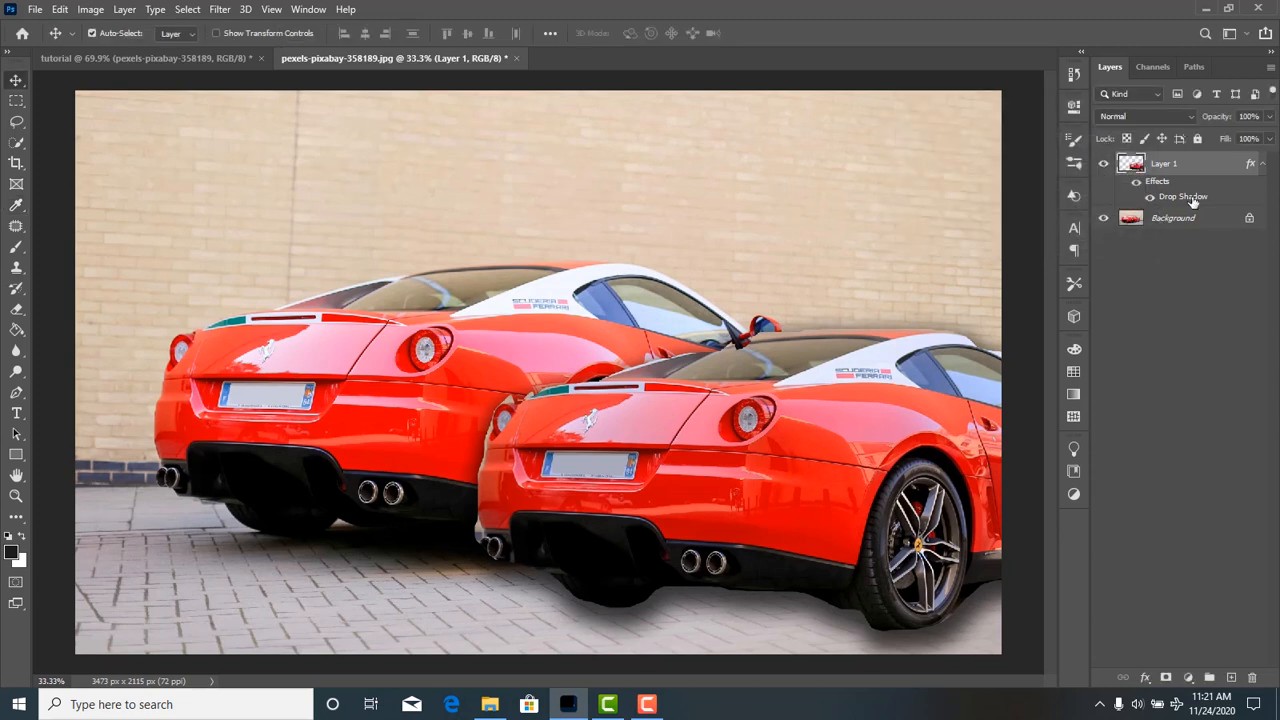
left_click(1262, 166)
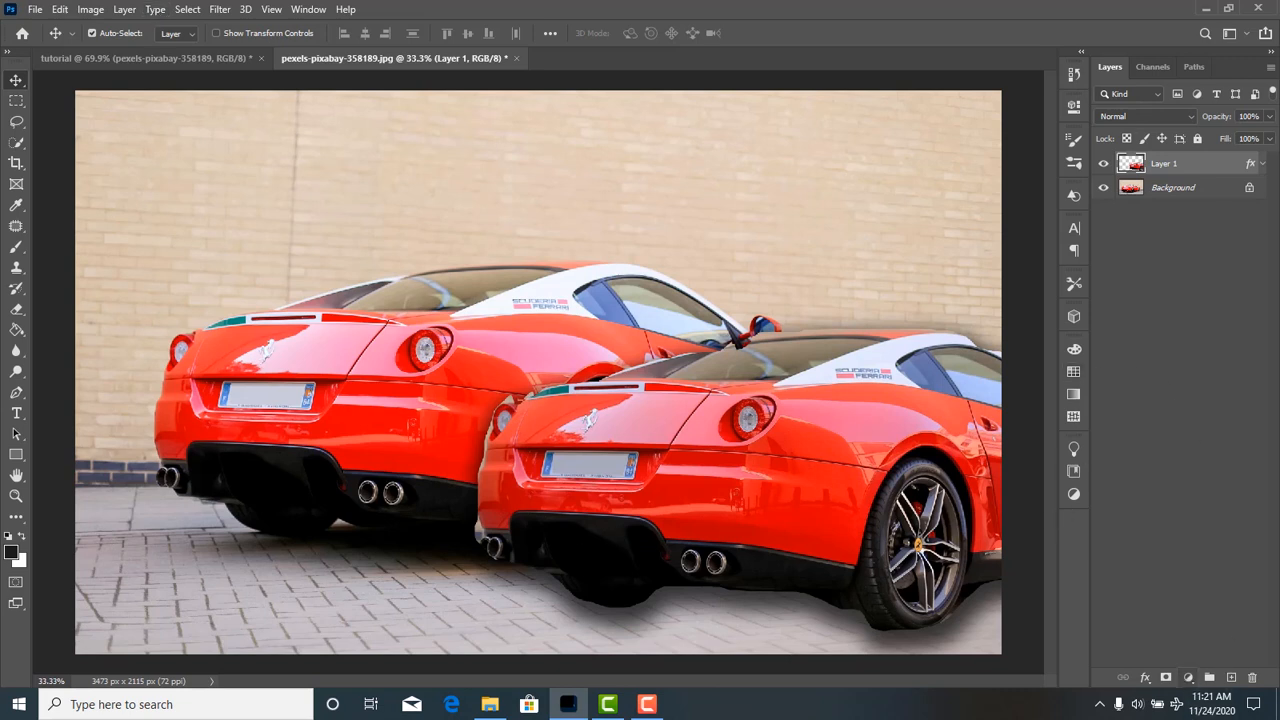
Add a Levels adjustment layer above Layer 1, trying the Darker preset before choosing Increase Contrast 2.
left_click(1189, 678)
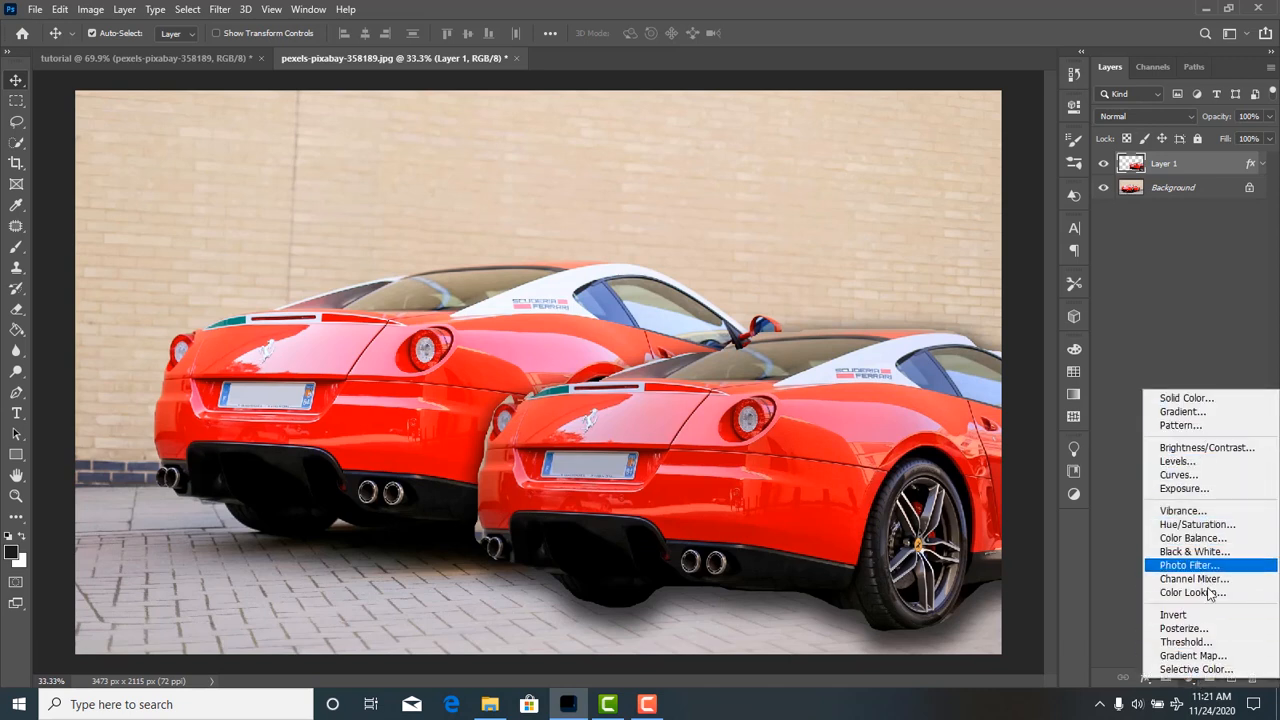
left_click(1205, 465)
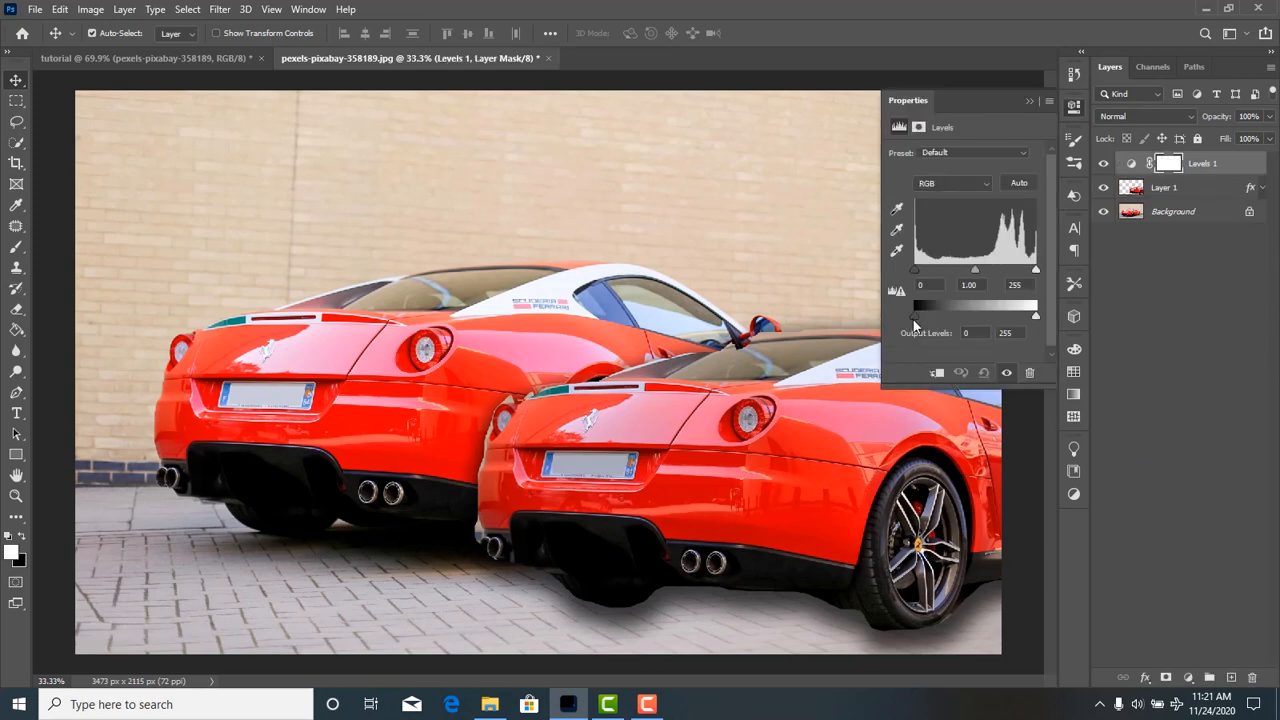
left_click(1188, 678)
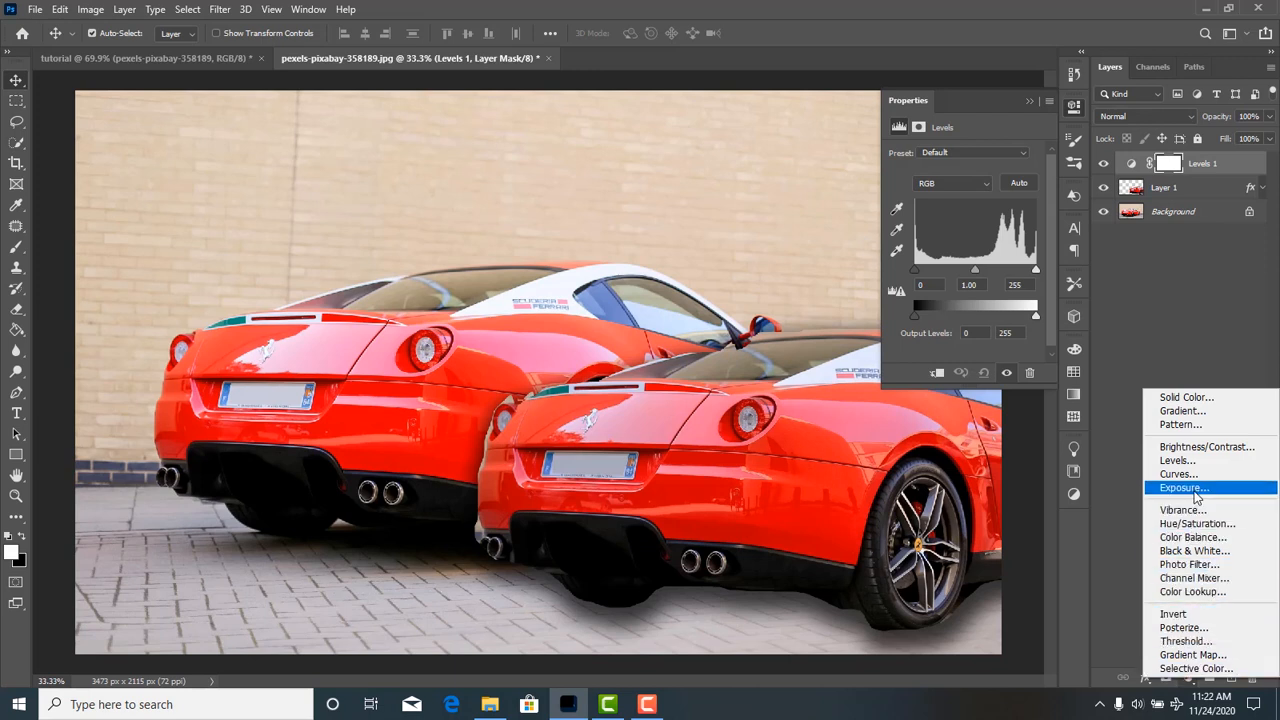
left_click(1160, 341)
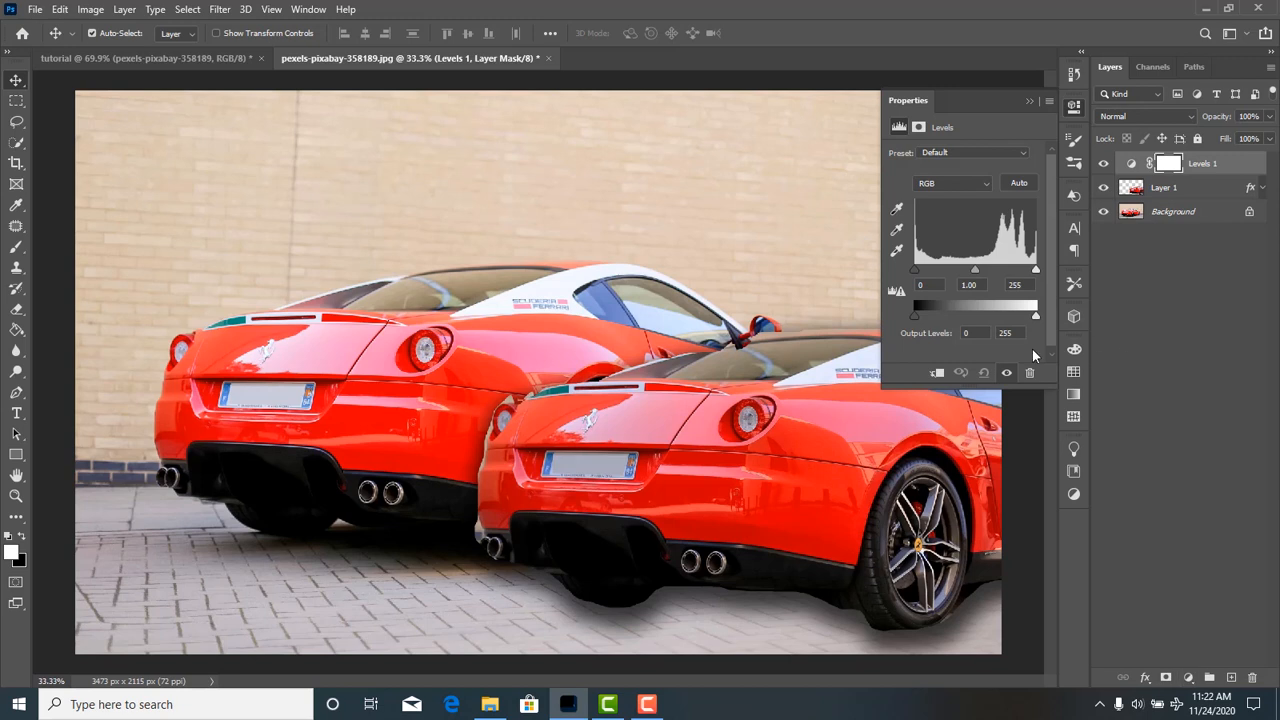
left_click(997, 150)
left_click(978, 191)
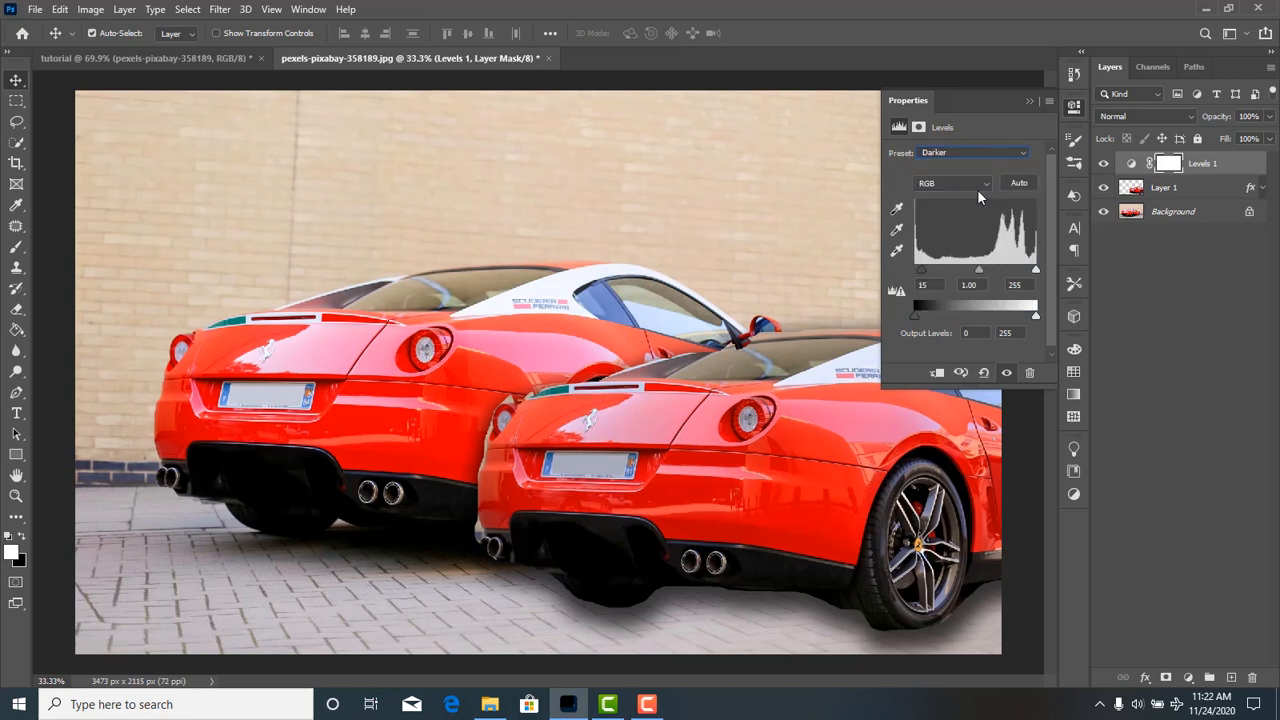
left_click(981, 155)
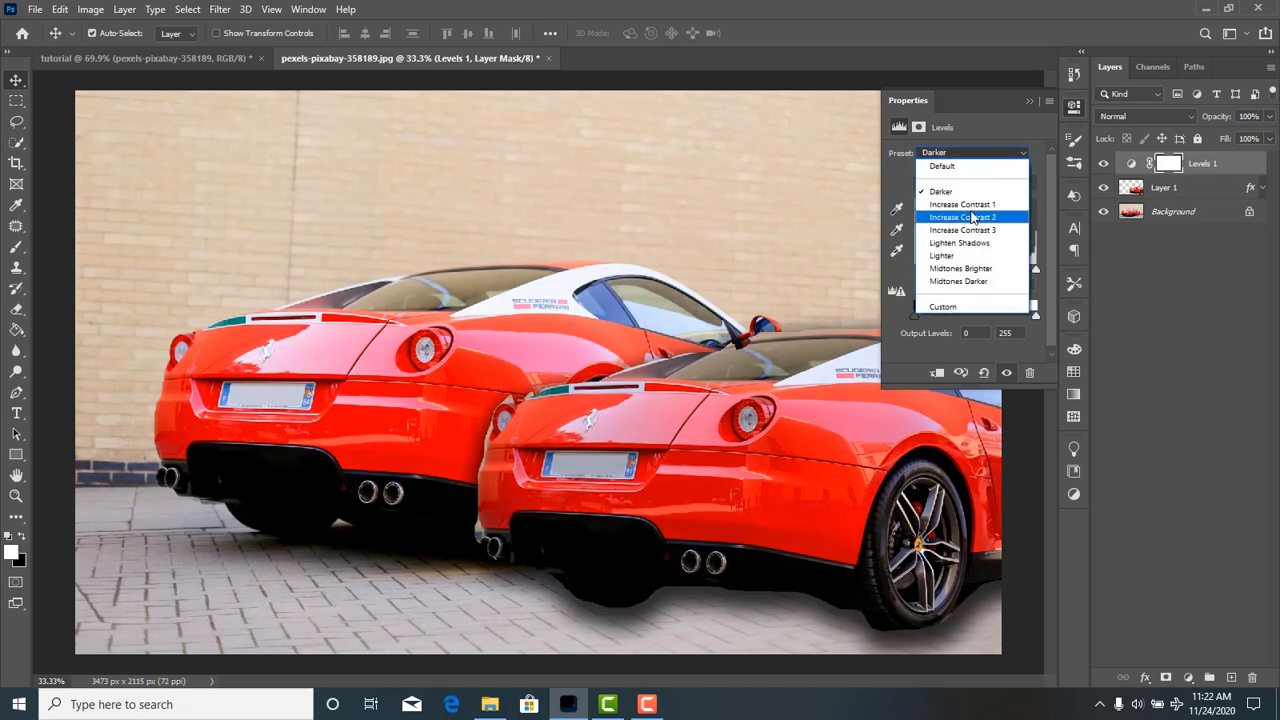
left_click(970, 217)
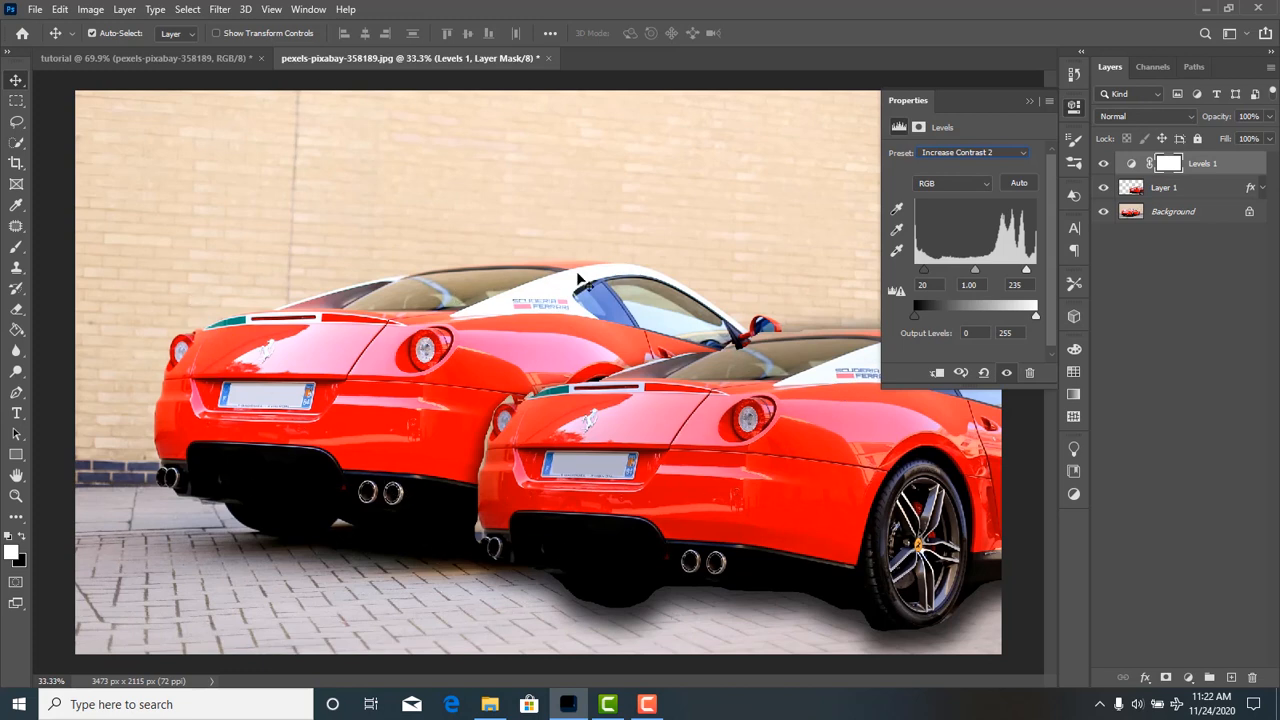
Move the car copy slightly up and right, and clip the Levels adjustment to Layer 1.
mouse_move(657, 441)
left_mouse_down()
mouse_move(658, 367)
mouse_move(662, 421)
left_mouse_up()
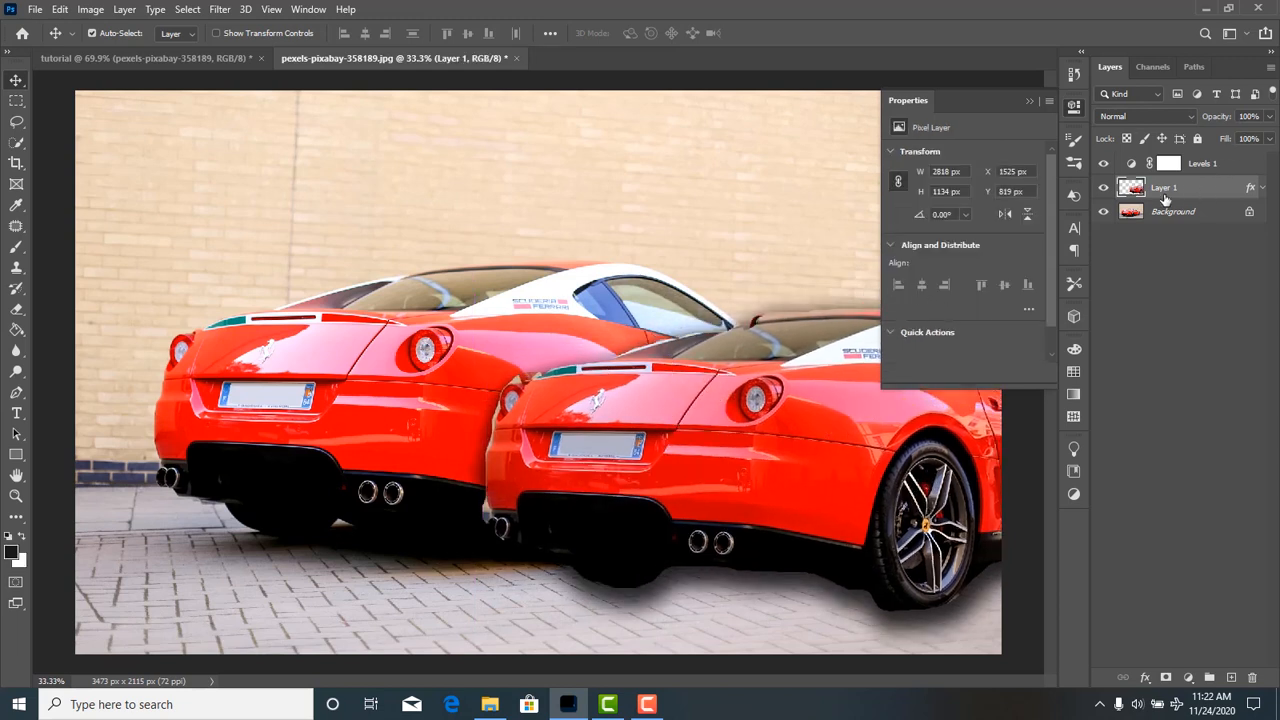
left_click(1128, 166)
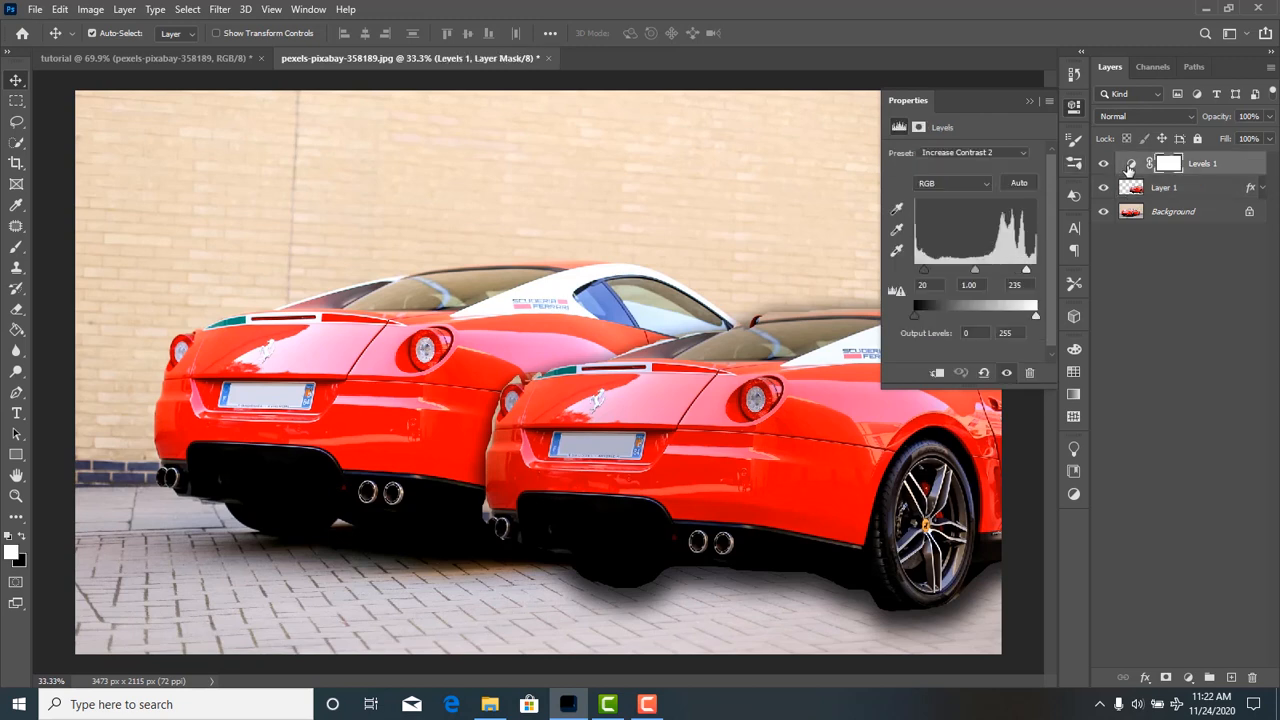
left_click(937, 374)
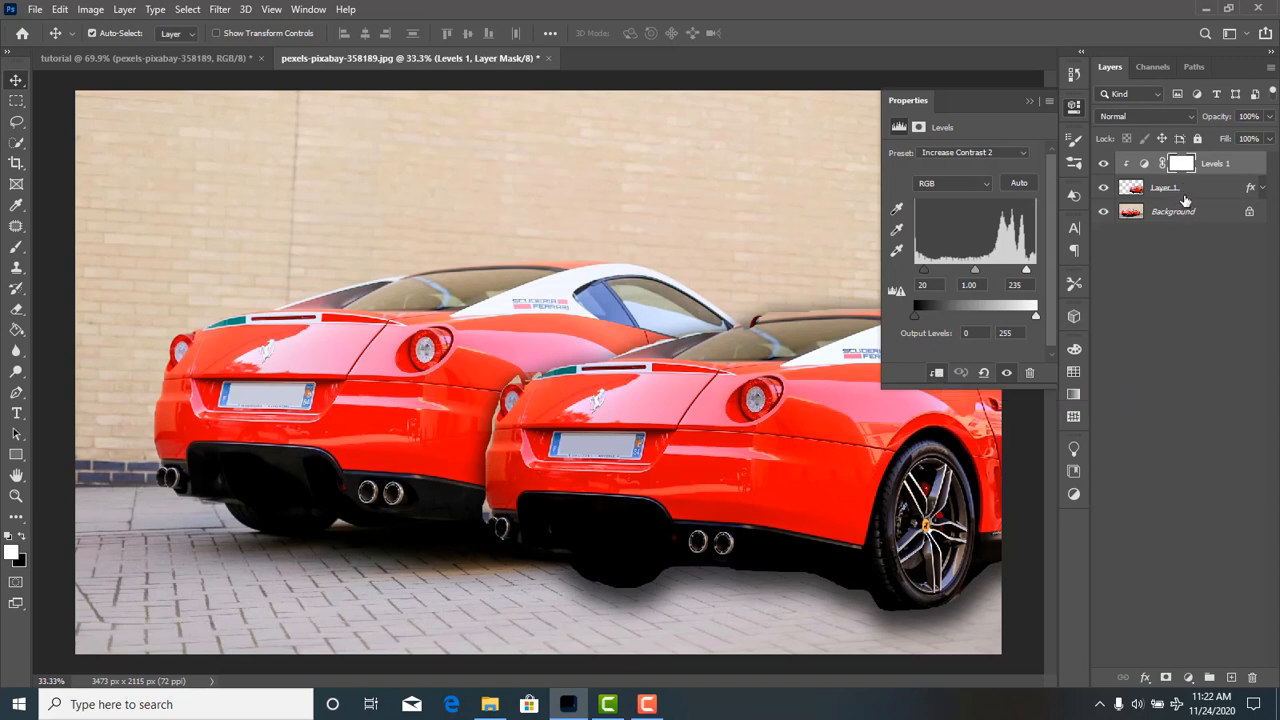
left_click(1103, 188)
left_click(1239, 167)
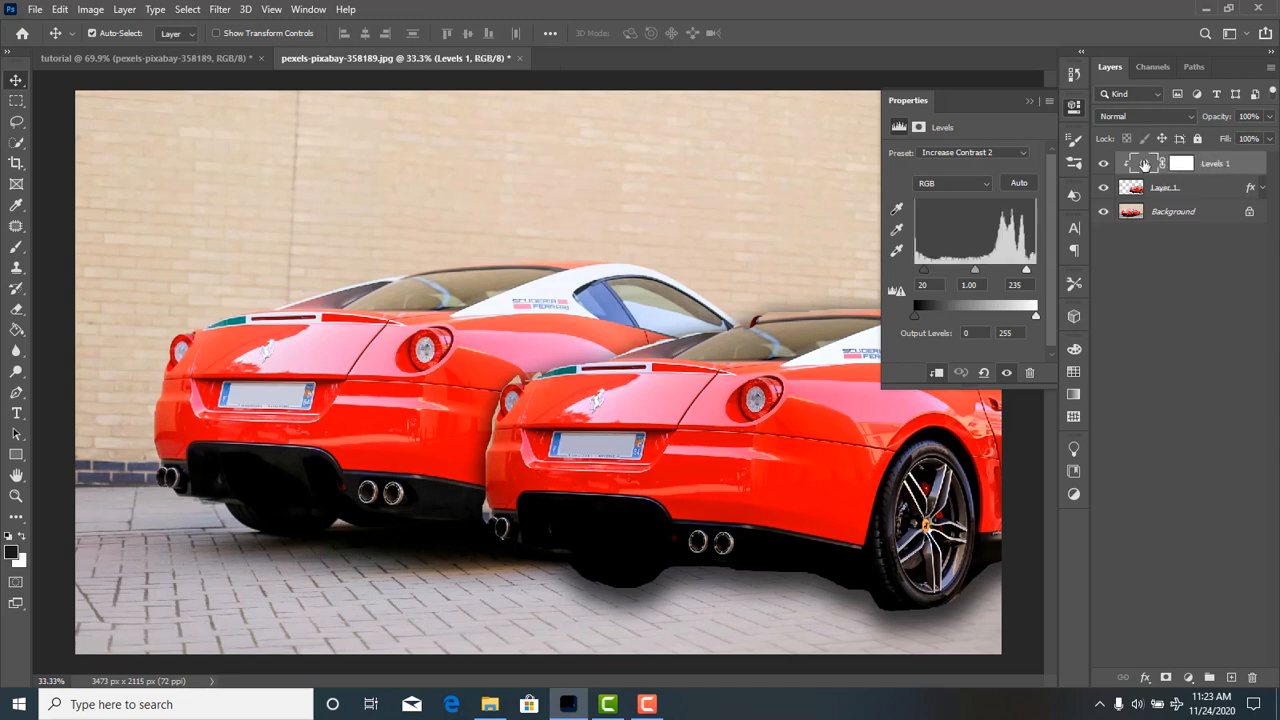
Try the Midtones Brighter and Midtones Darker presets on the clipped Levels adjustment.
left_click(1139, 189)
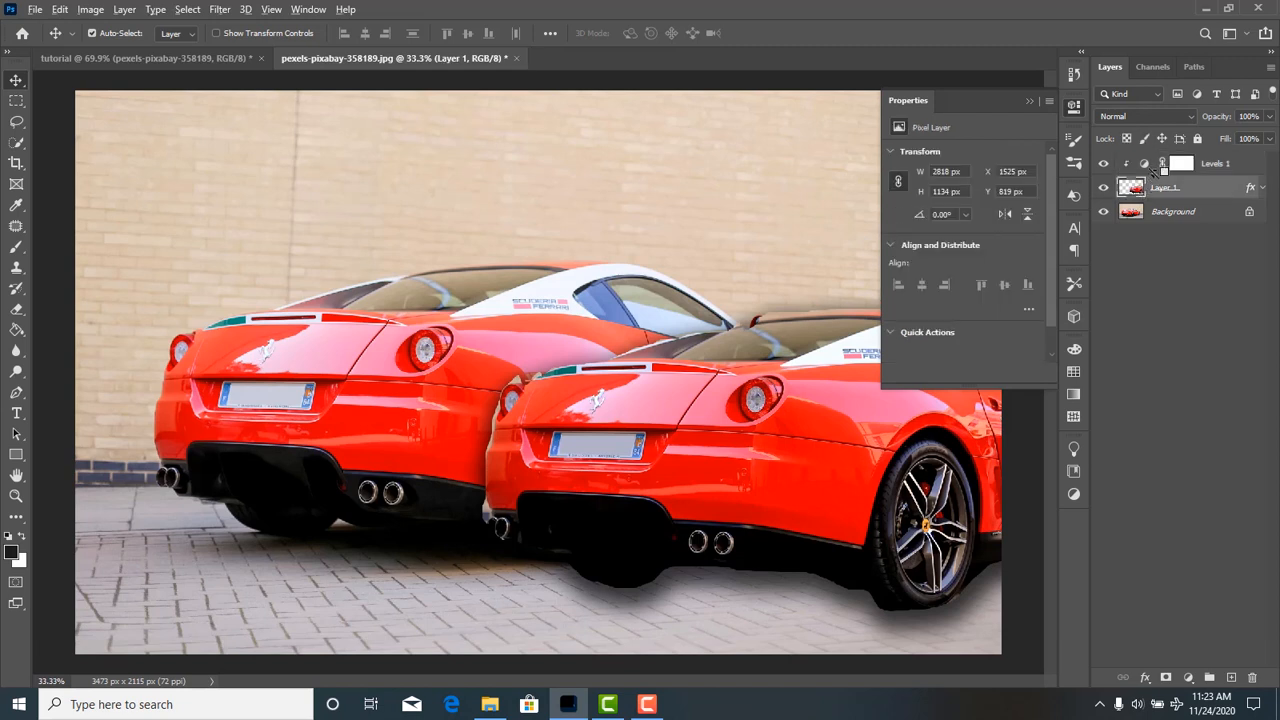
left_click(1152, 170, "alt")
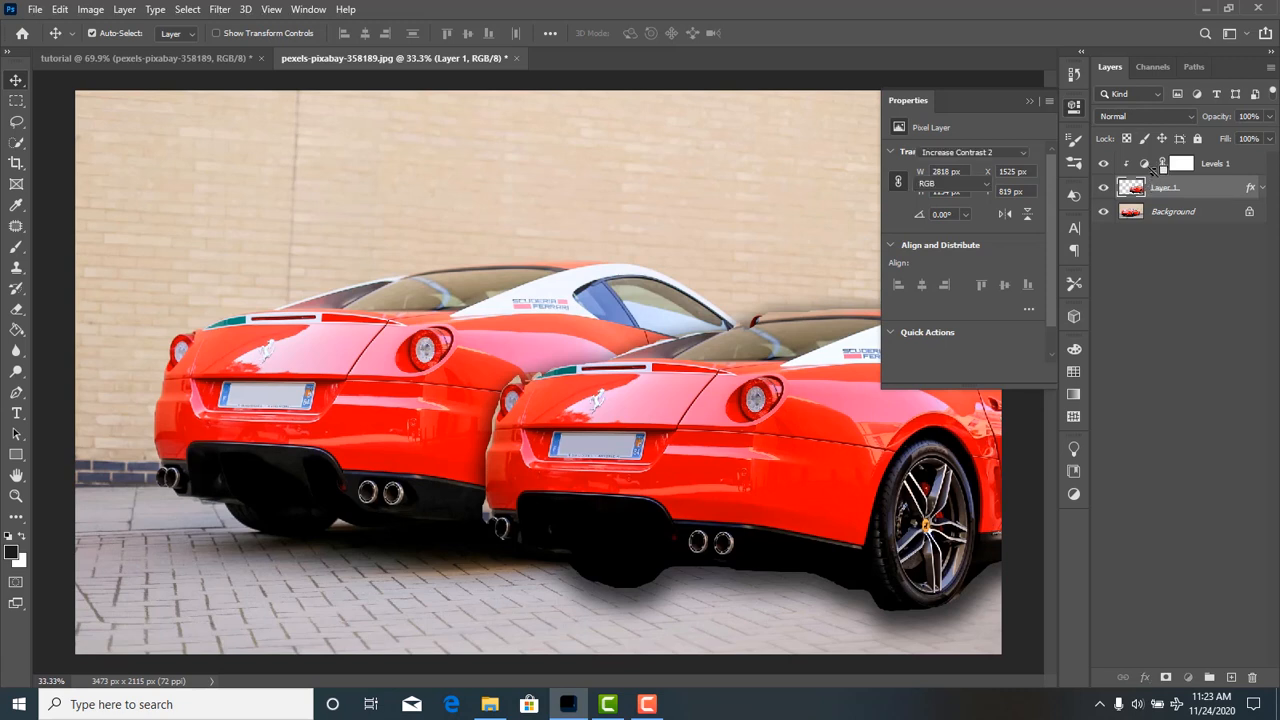
left_click(1152, 170, "alt")
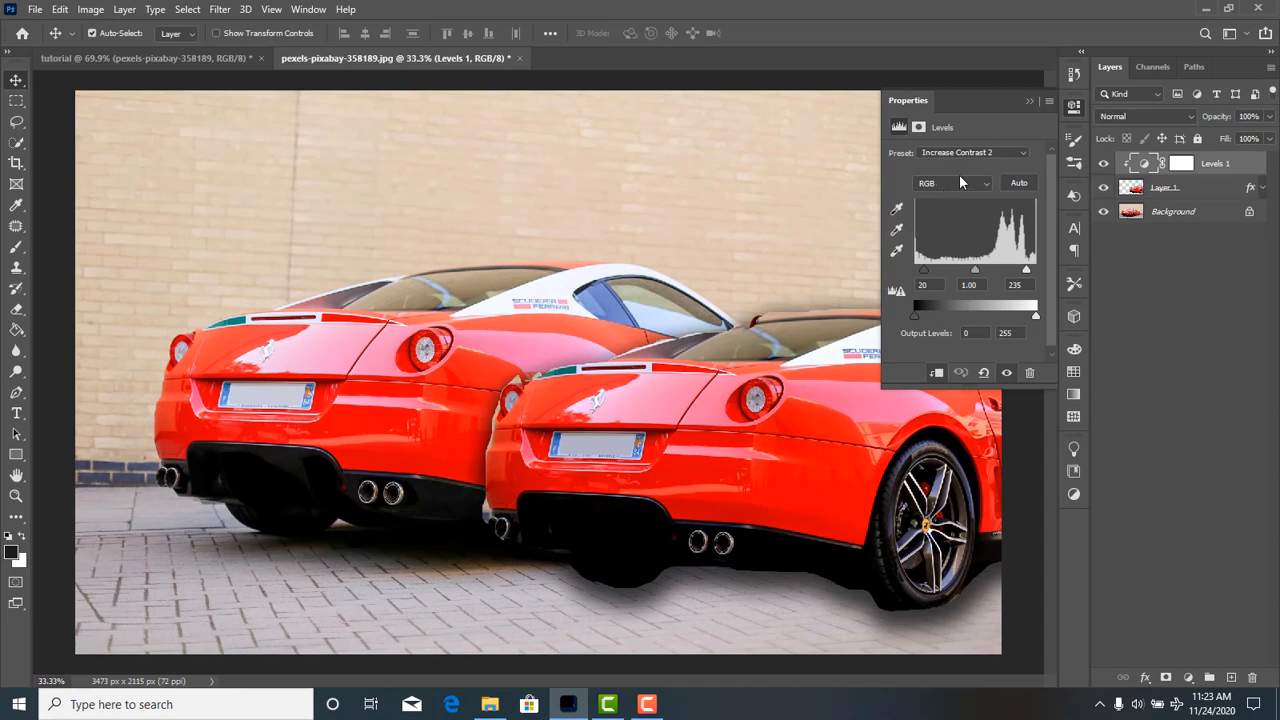
left_click(1005, 155)
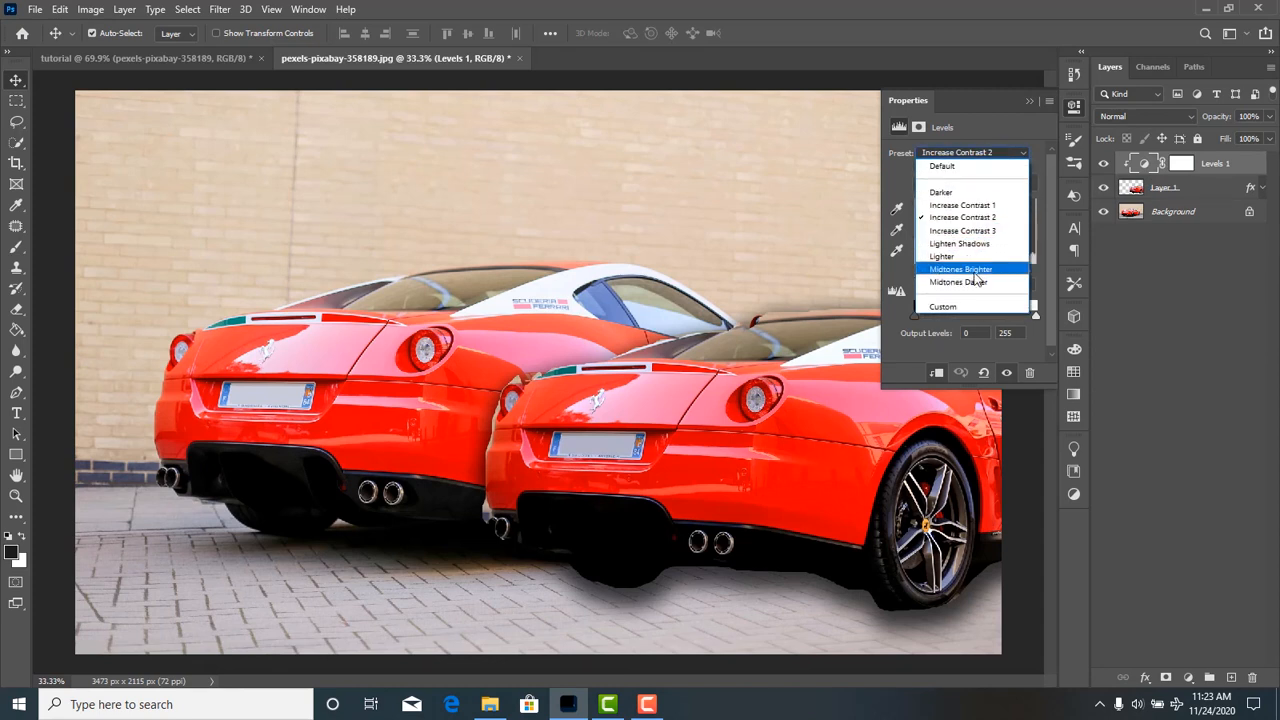
left_click(972, 280)
left_click(1005, 153)
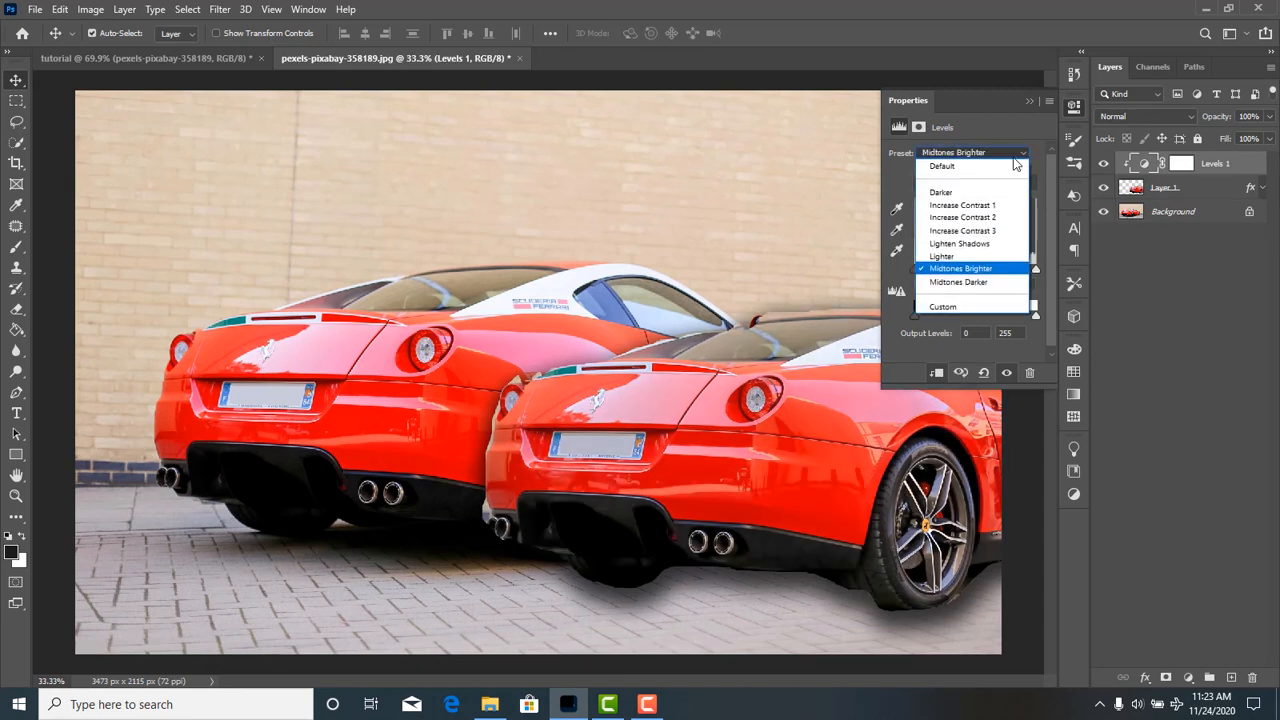
left_click(990, 284)
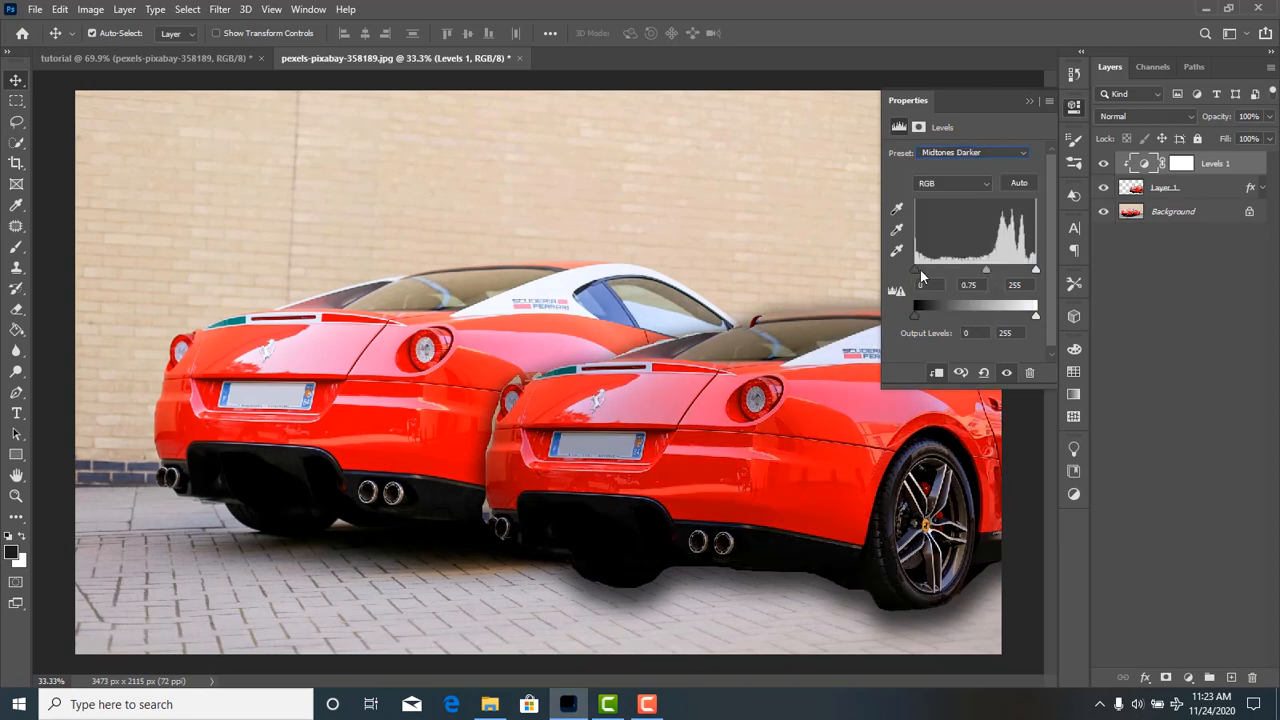
Set the Levels adjustment's input values to 0, 0.91 and 255, and collapse its settings.
left_click_drag(921, 273, 888, 278)
left_click_drag(1036, 272, 980, 284)
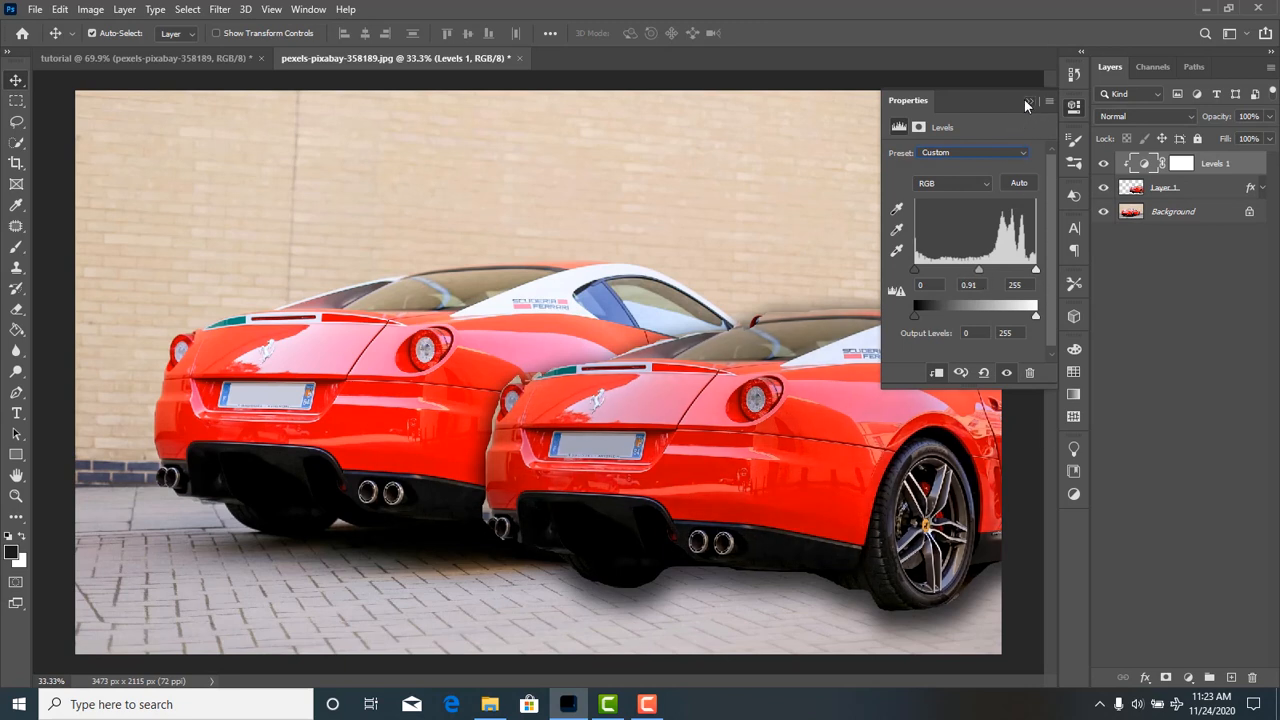
left_click(1027, 101)
Add an Exposure adjustment layer clipped to Layer 1 with exposure -0.15, and collapse its settings.
left_click(1188, 678)
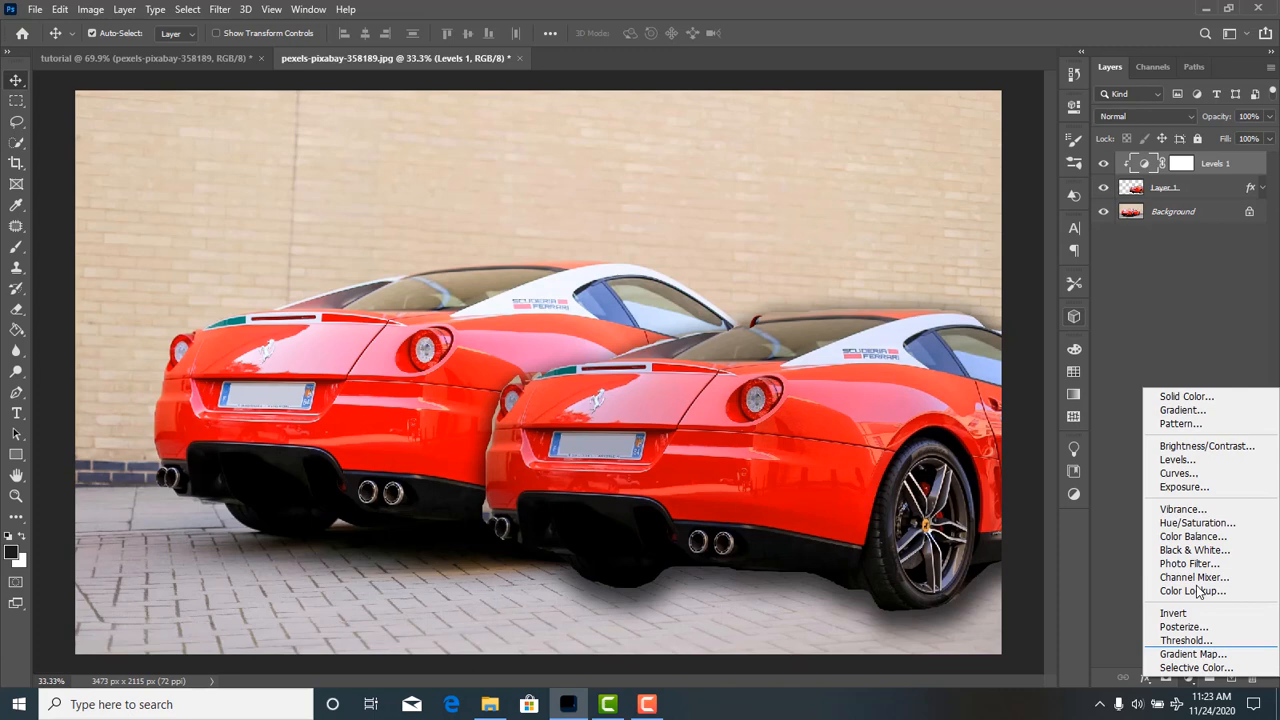
left_click(1190, 487)
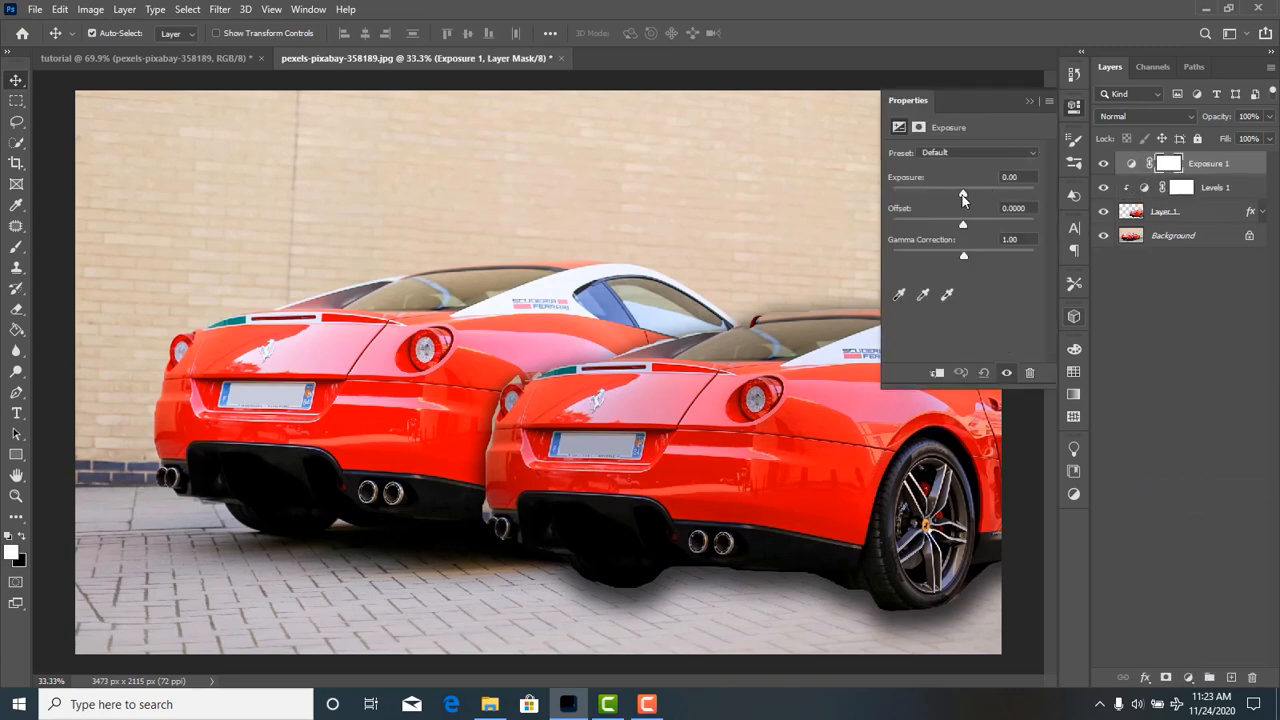
left_click_drag(963, 195, 928, 196)
left_click(938, 375)
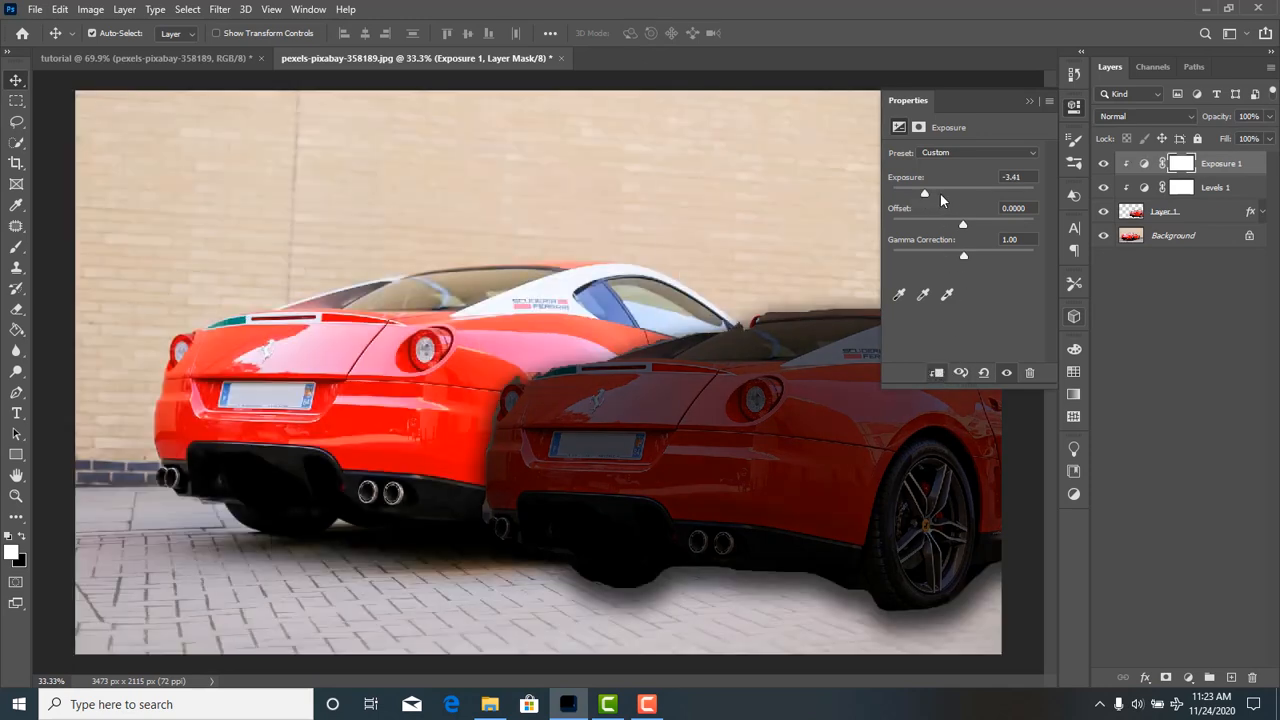
mouse_move(940, 196)
left_mouse_down()
mouse_move(989, 198)
mouse_move(941, 197)
mouse_move(961, 196)
left_mouse_up()
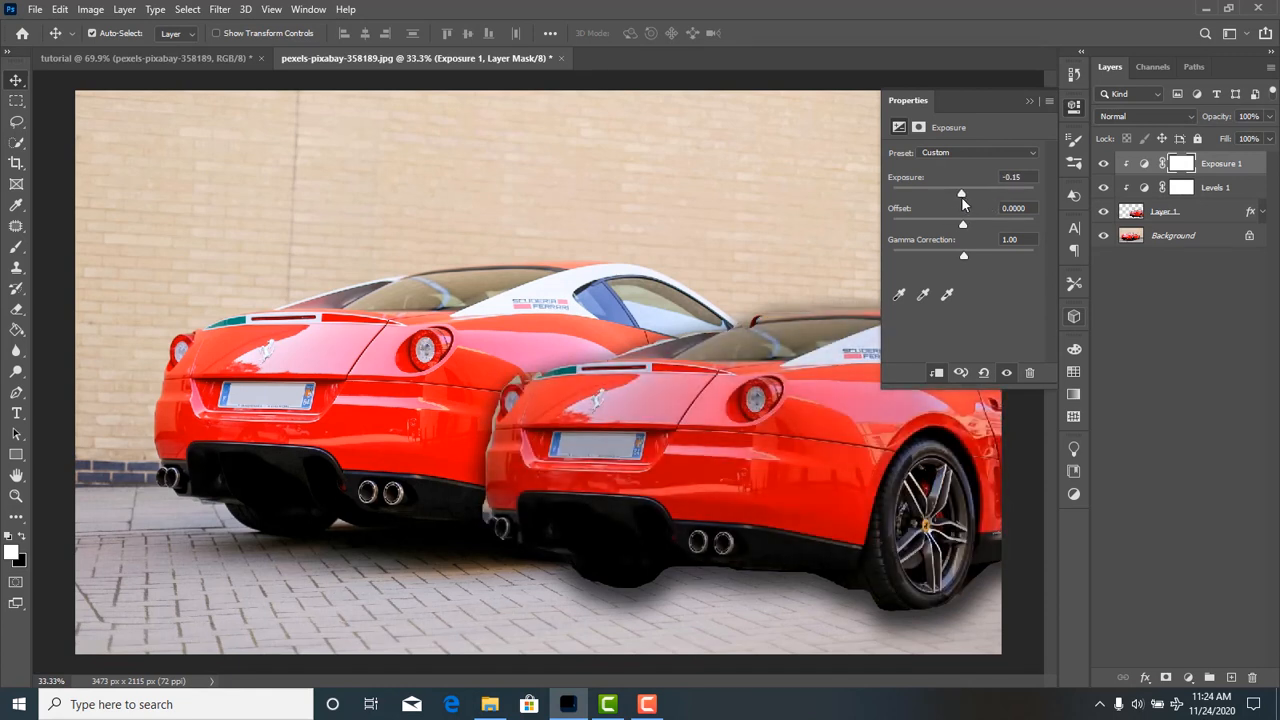
left_click(1028, 101)
Add a default second Exposure layer and a Curves layer above it, bending the RGB curve down in the shadows and steeply up in the highlights.
left_click(1190, 679)
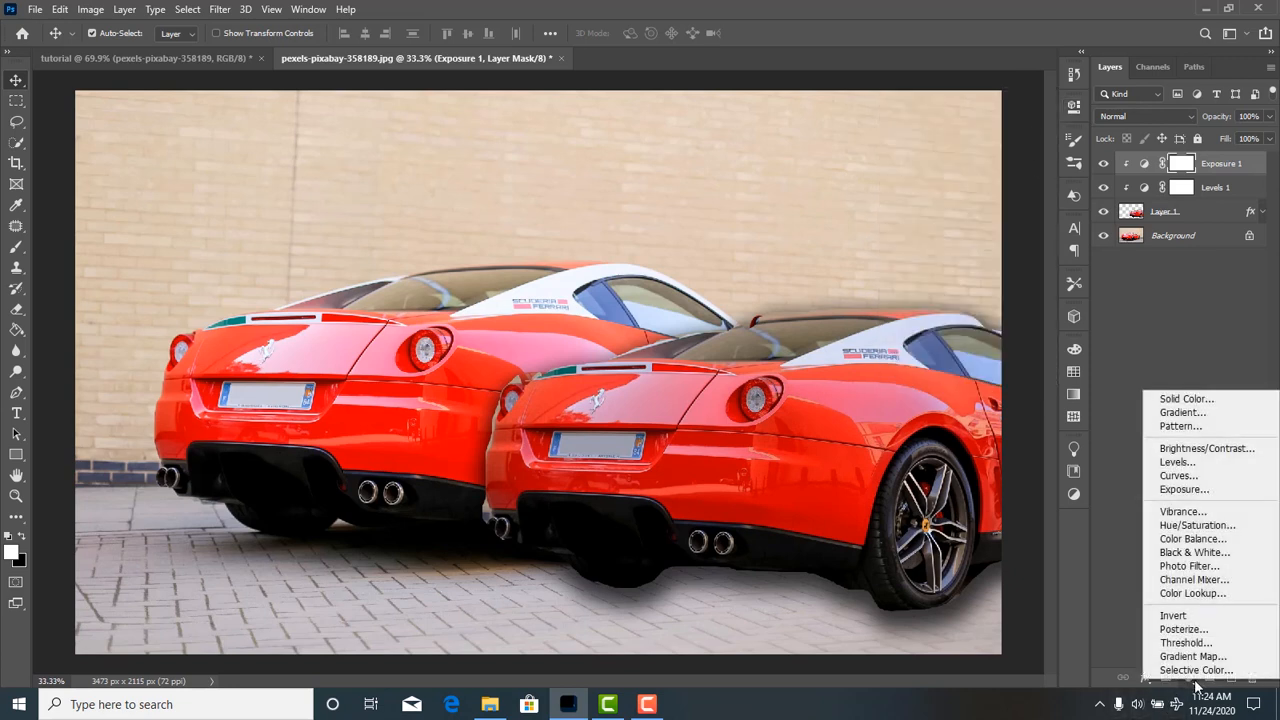
left_click(1204, 486)
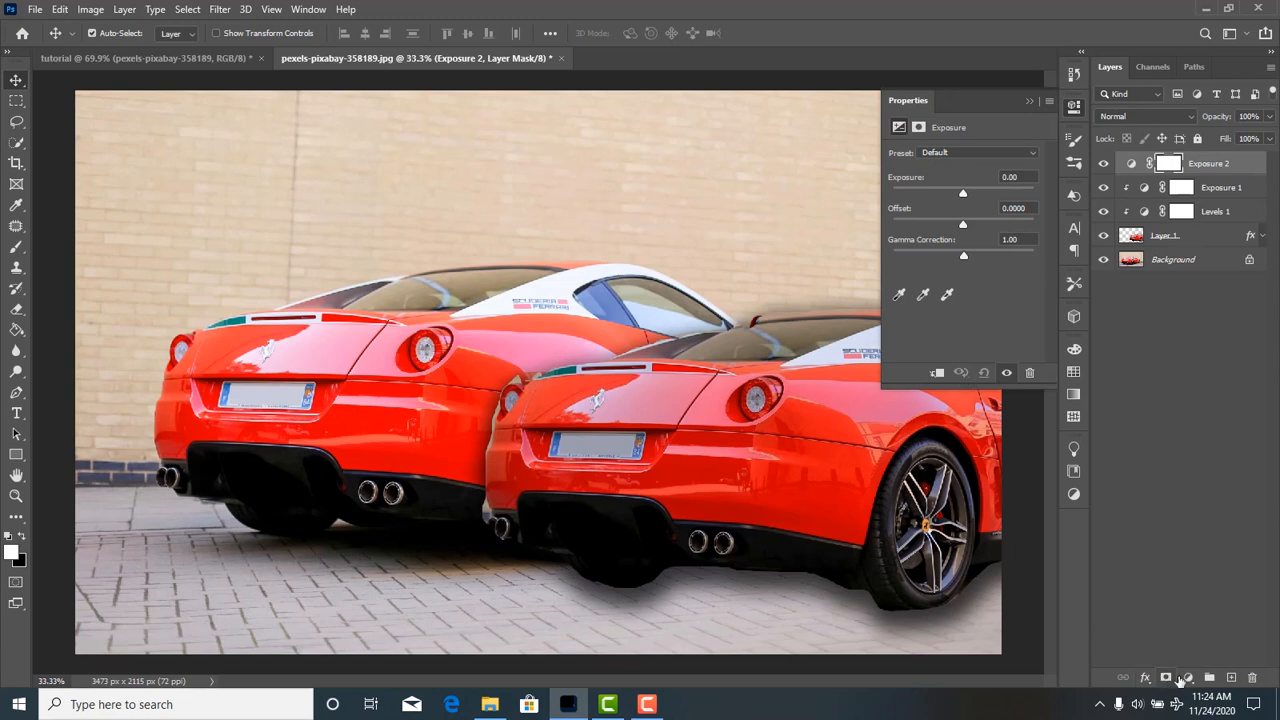
left_click(1189, 678)
left_click(1196, 476)
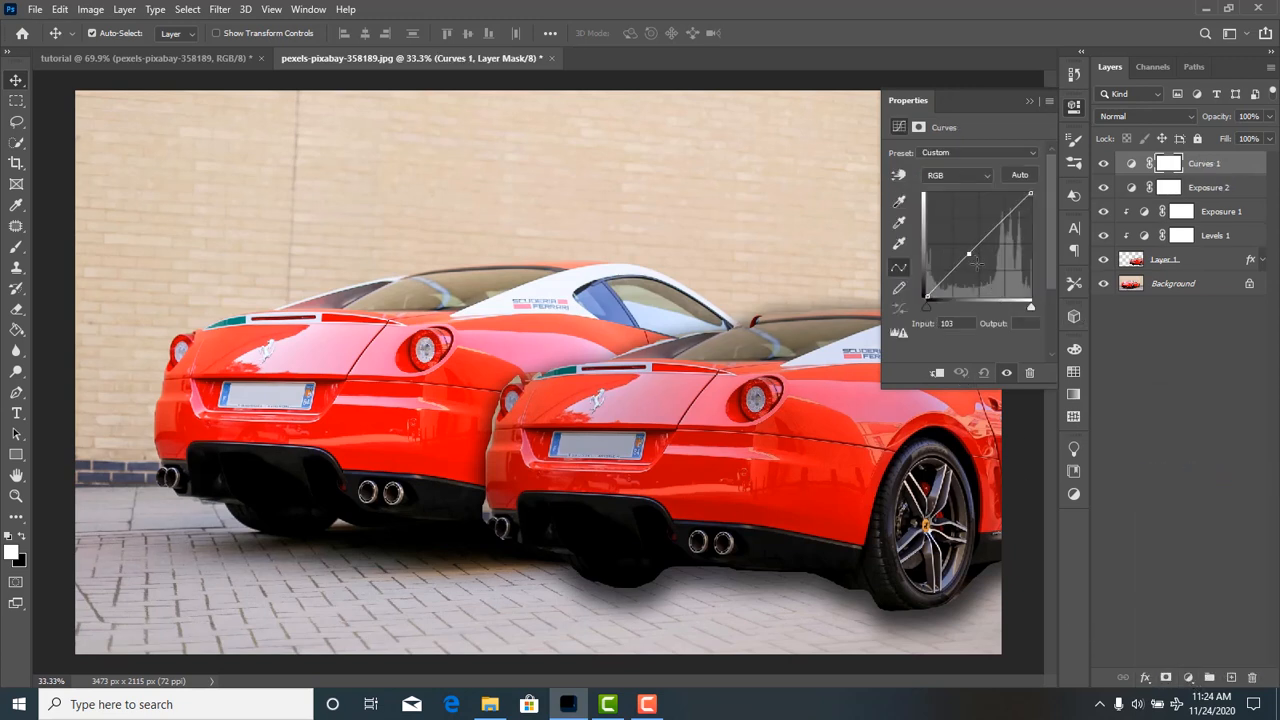
left_click_drag(970, 253, 957, 289)
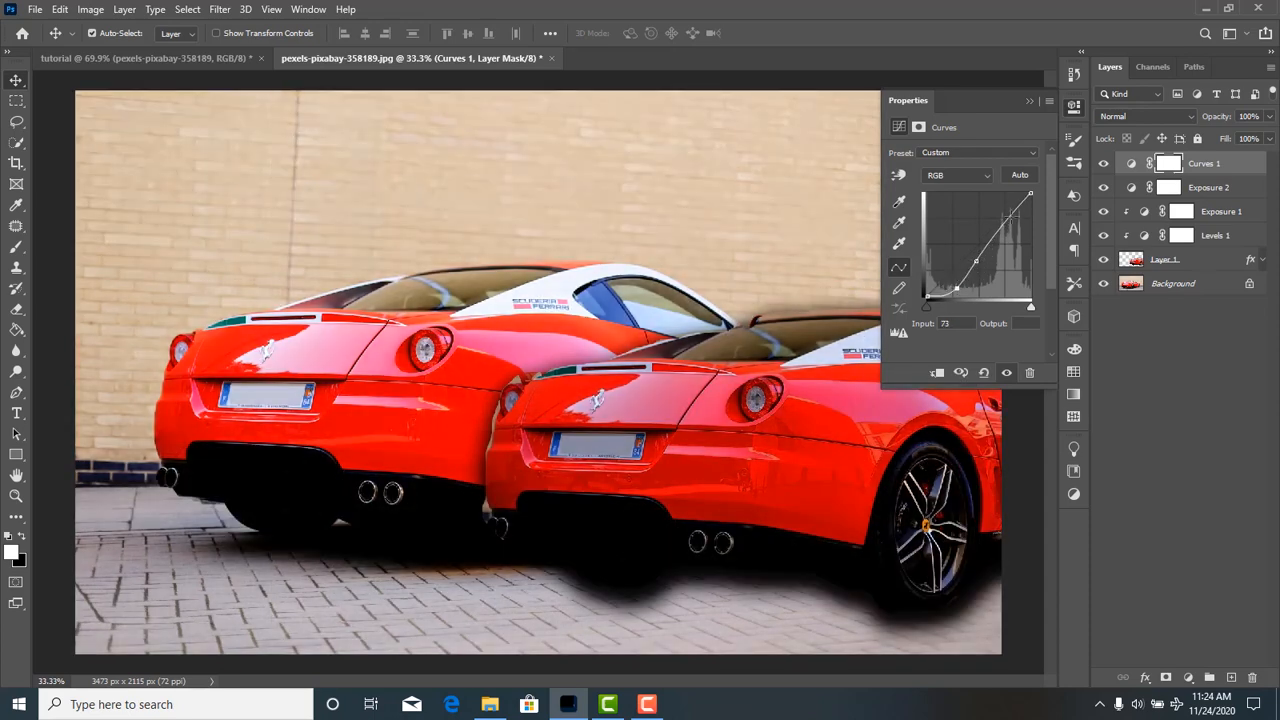
left_click_drag(997, 236, 996, 201)
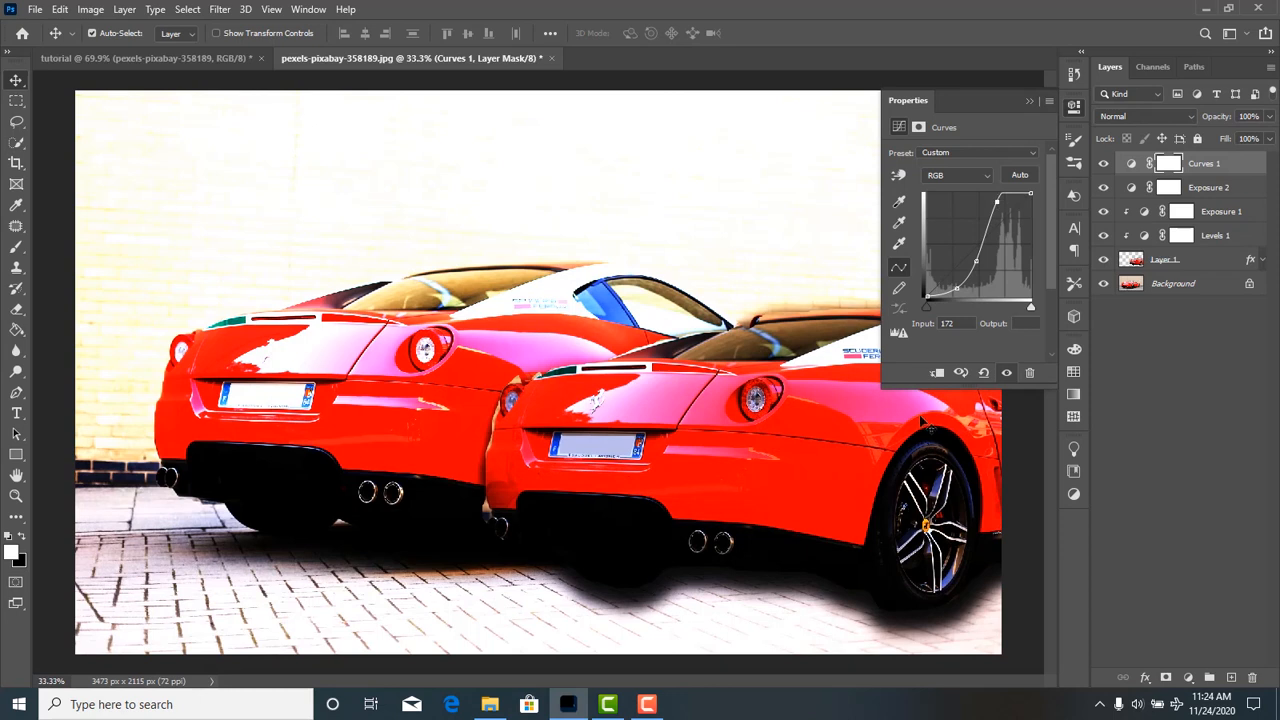
Try clipping the Curves adjustment to the second Exposure layer beneath it.
left_click(938, 373)
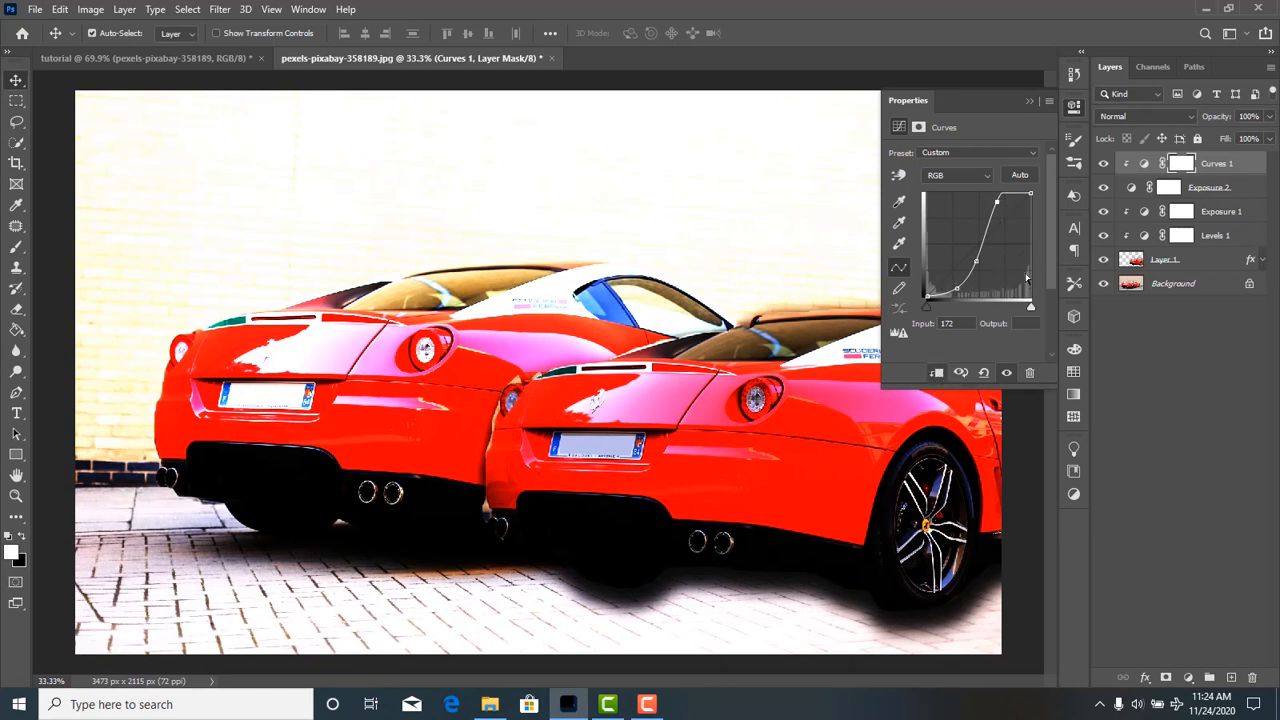
left_click(944, 374)
left_click(938, 375)
Delete the extra Exposure 2 adjustment layer.
left_click(1197, 192)
right_click(1197, 192)
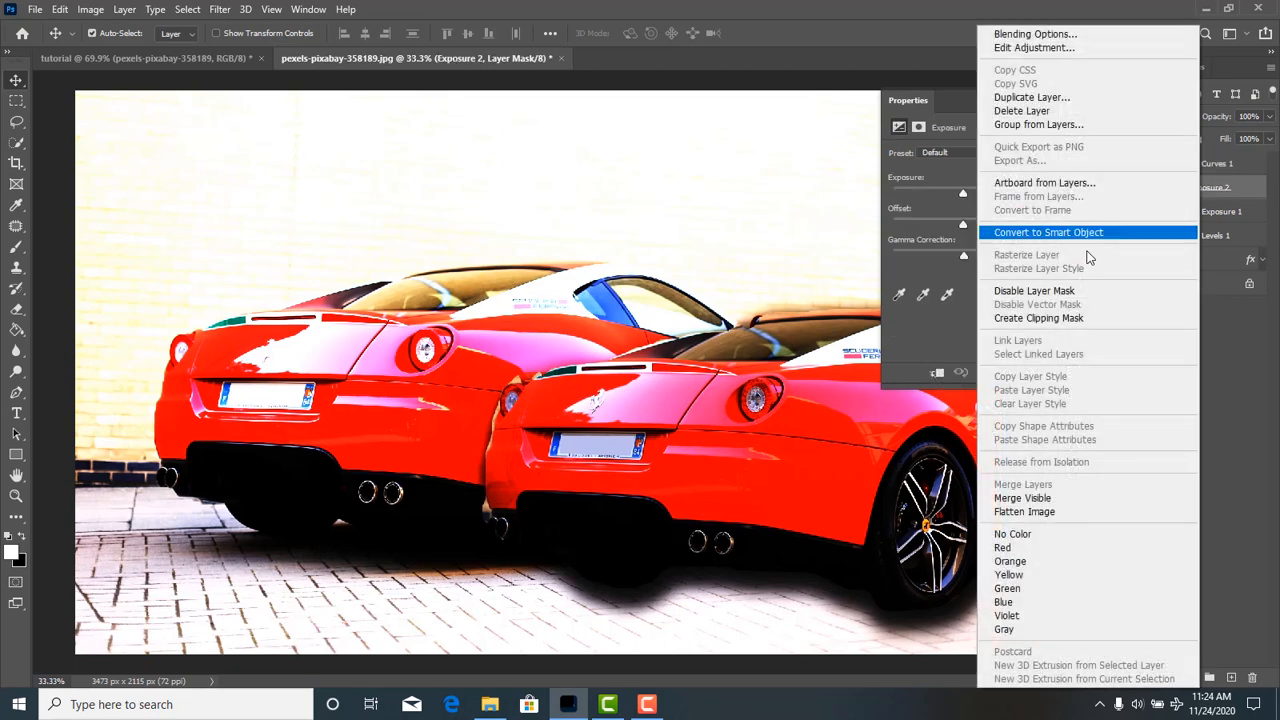
left_click(1085, 111)
left_click(568, 266)
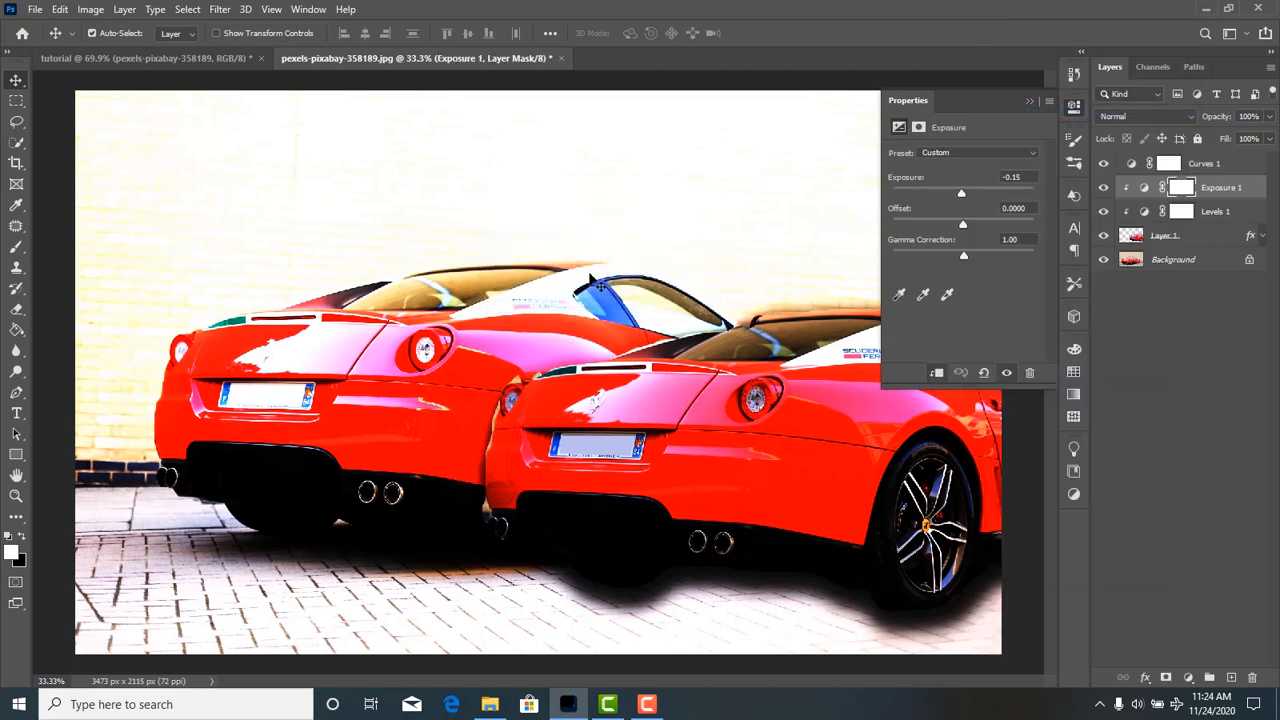
Clip the Curves adjustment to Layer 1 and raise the RGB curve's shadow point at input 63.
left_click(1214, 163)
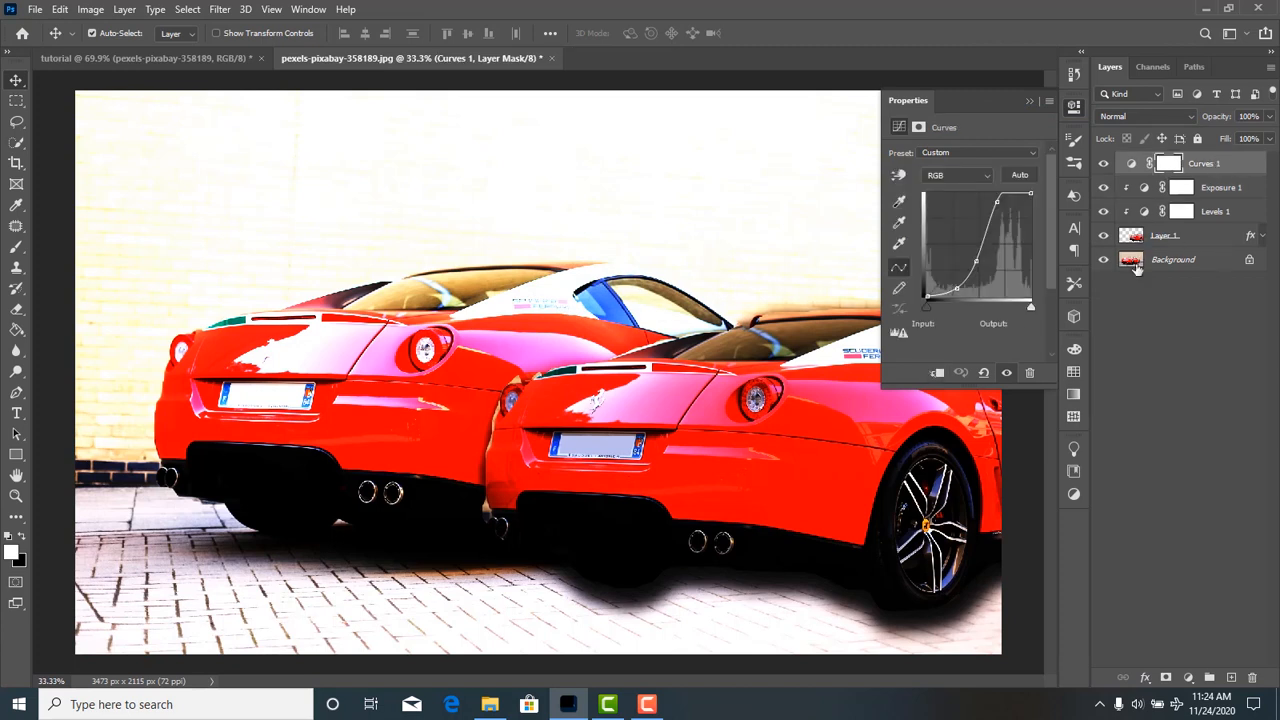
left_click(936, 374)
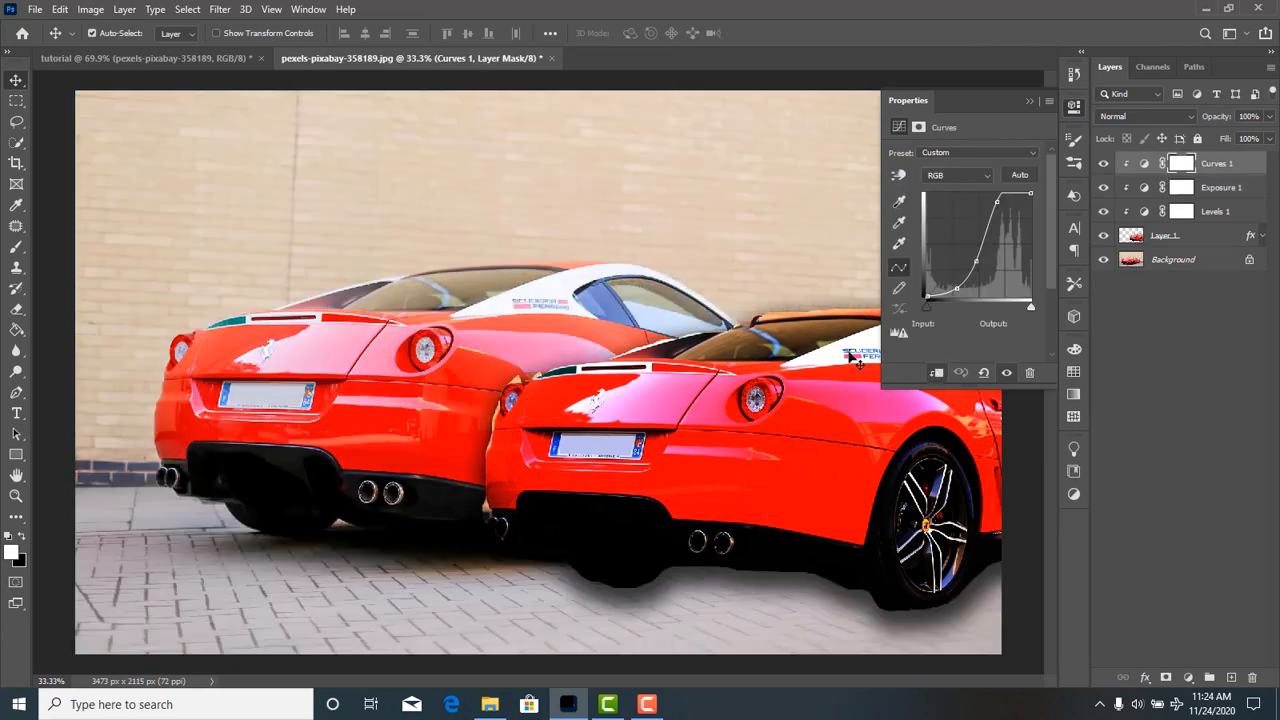
left_click_drag(958, 291, 954, 278)
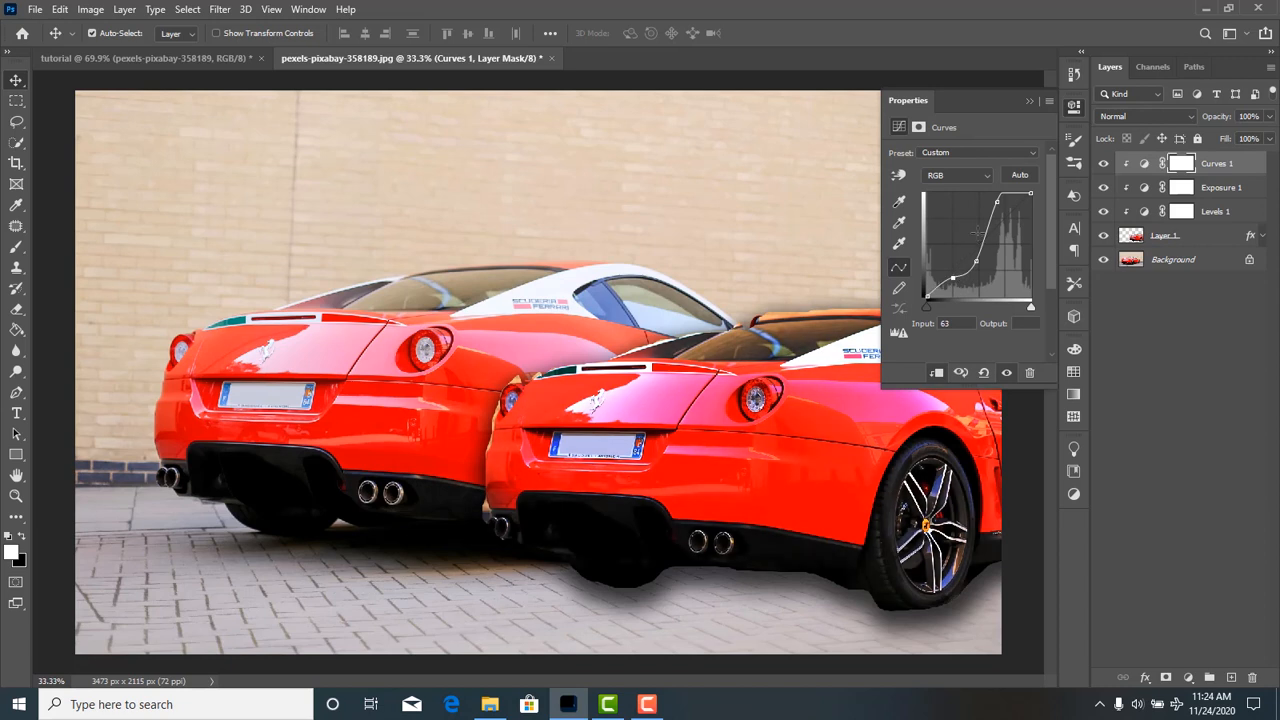
Switch the Curves adjustment to the Red channel and try reshaping the middle of its curve.
left_click(978, 177)
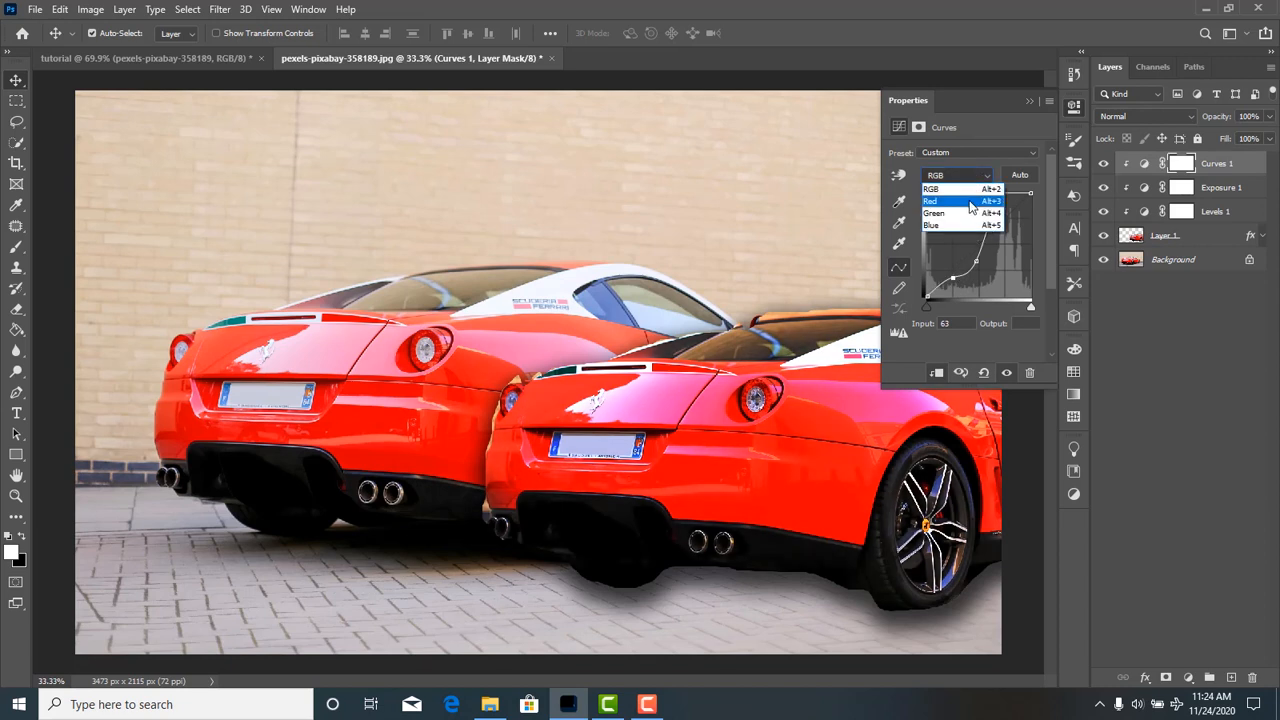
left_click(970, 203)
mouse_move(978, 250)
left_mouse_down()
mouse_move(991, 270)
mouse_move(974, 233)
left_mouse_up()
left_click_drag(969, 236, 1000, 298)
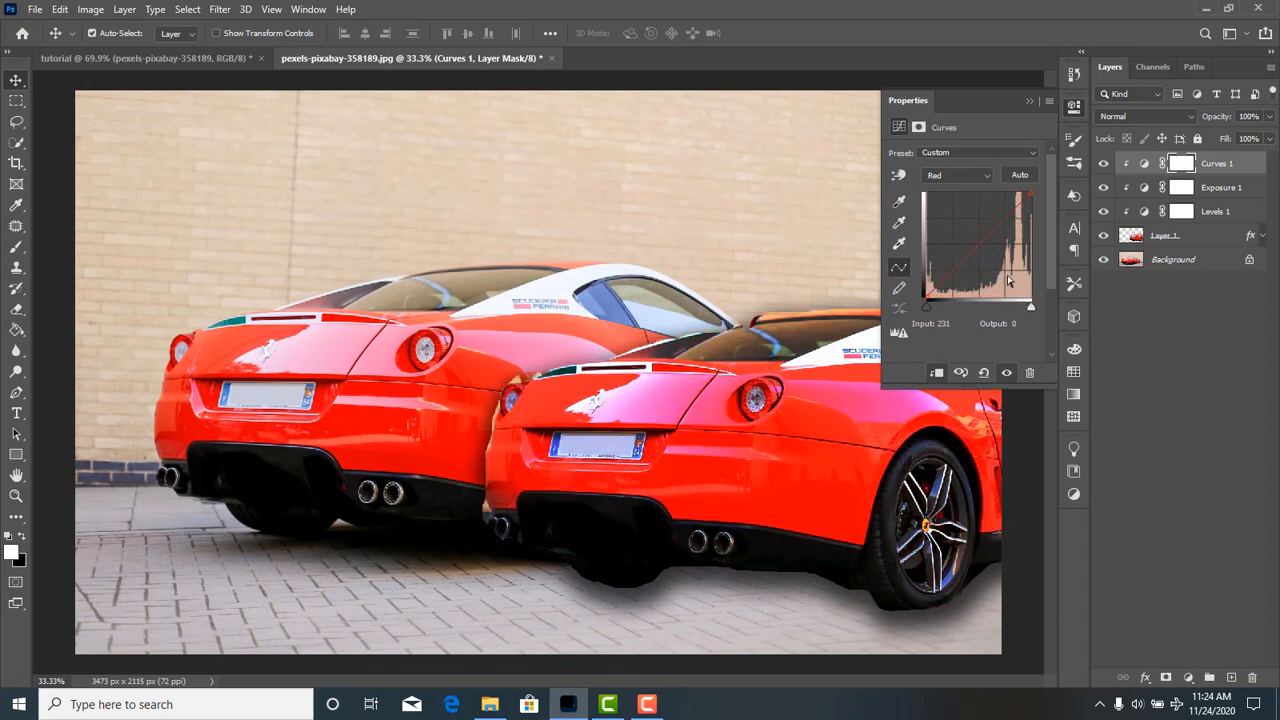
Raise the Red channel's curve steeply at input 56 and add a midtone point at input 111 on the Green channel's curve.
left_click_drag(975, 244, 948, 182)
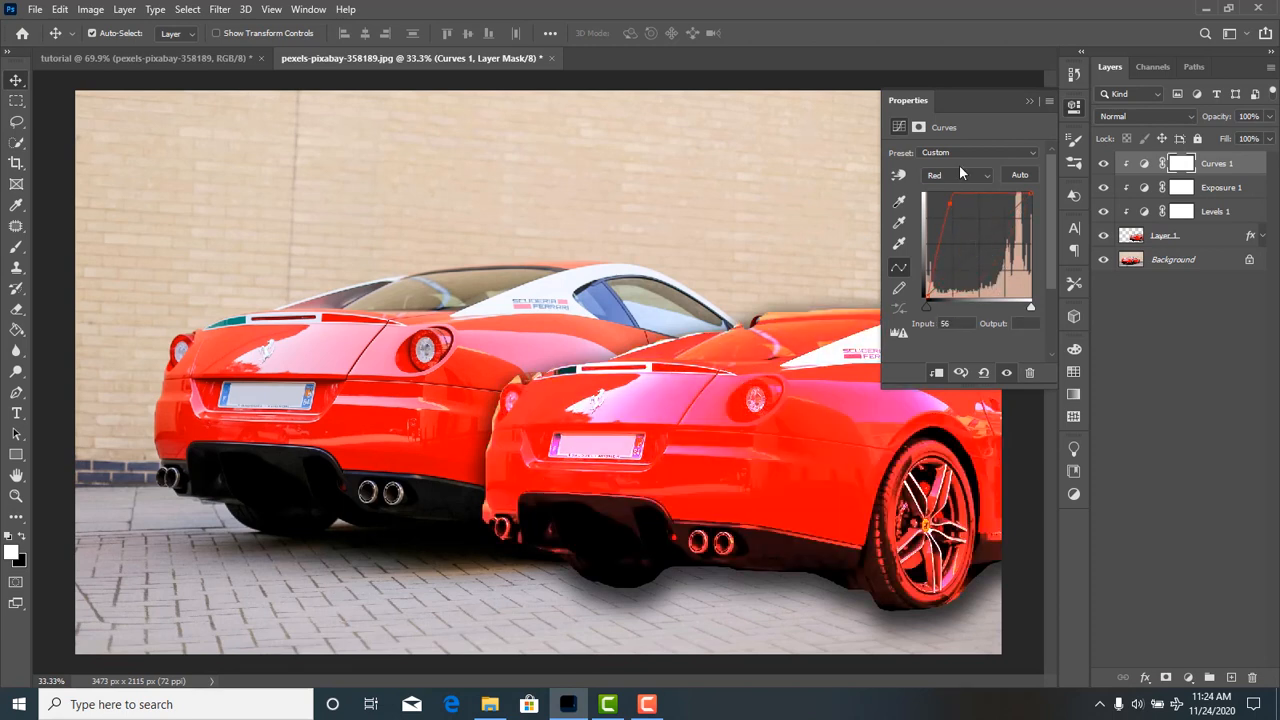
left_click(978, 175)
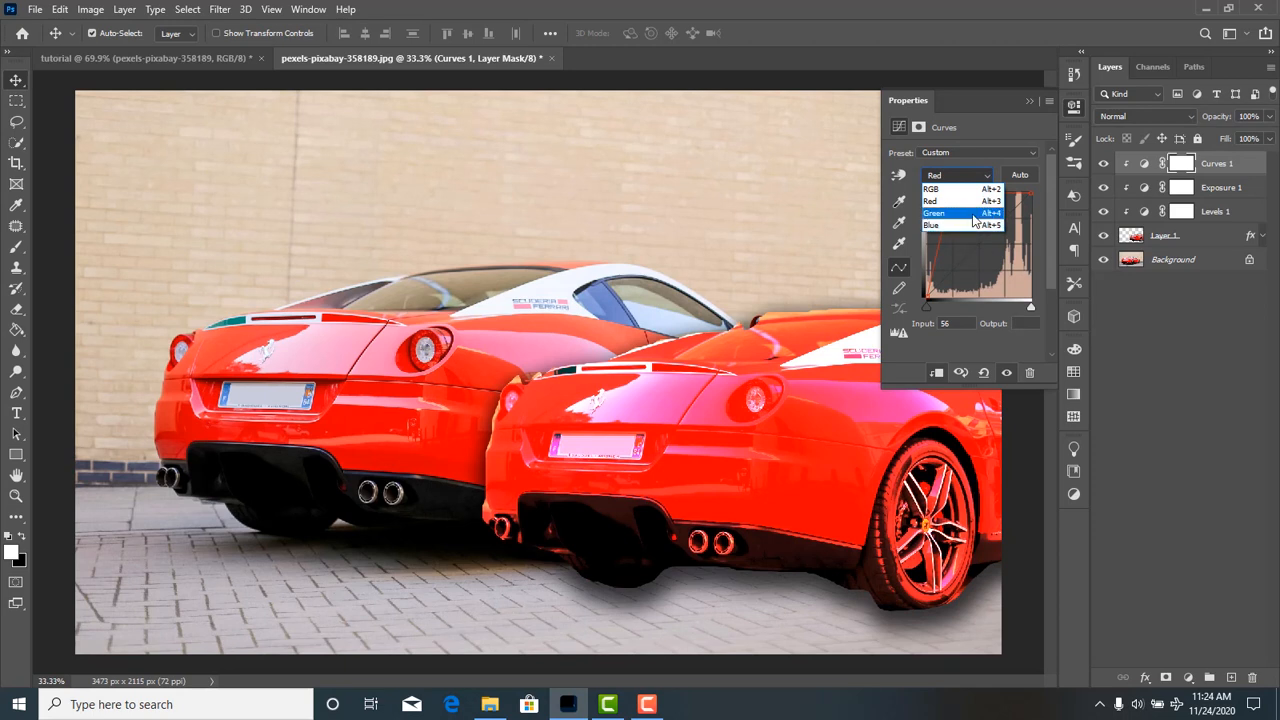
left_click(962, 210)
mouse_move(980, 248)
left_mouse_down()
mouse_move(986, 265)
mouse_move(964, 228)
mouse_move(929, 240)
mouse_move(930, 272)
mouse_move(950, 225)
mouse_move(970, 262)
left_mouse_up()
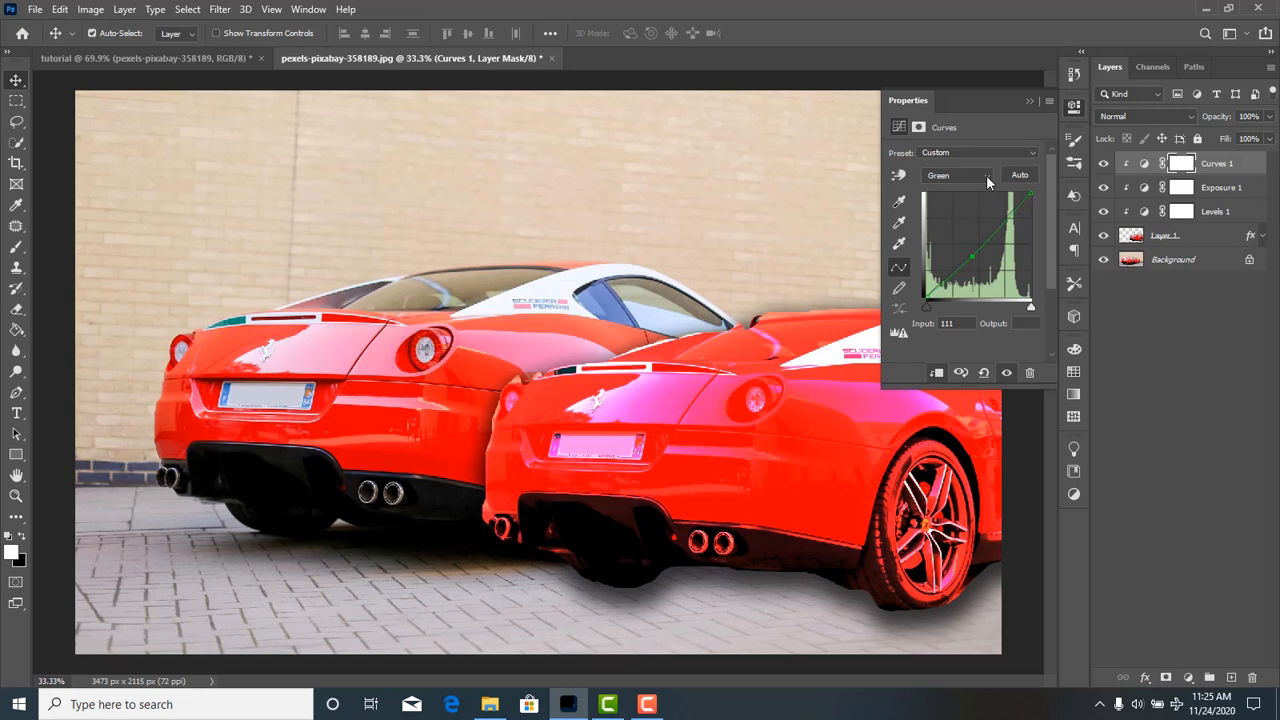
Delete the Curves 1 adjustment layer and collapse the adjustment settings.
left_click(1032, 374)
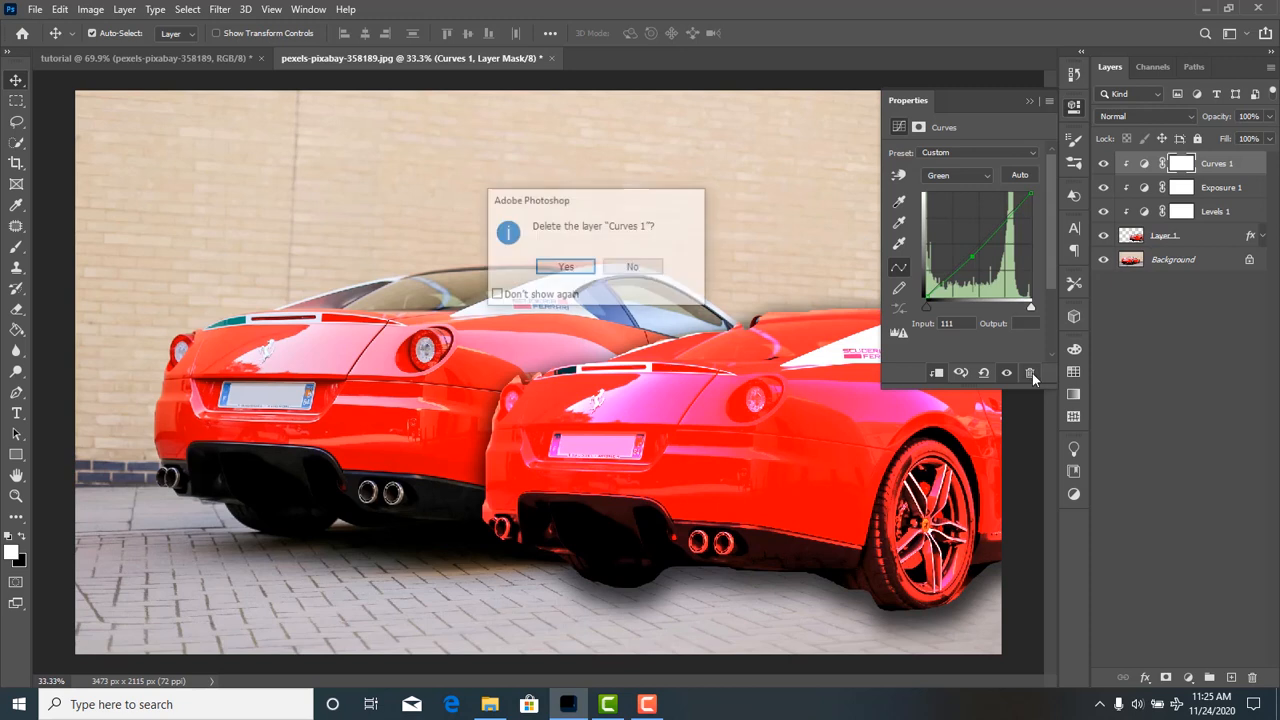
left_click(563, 268)
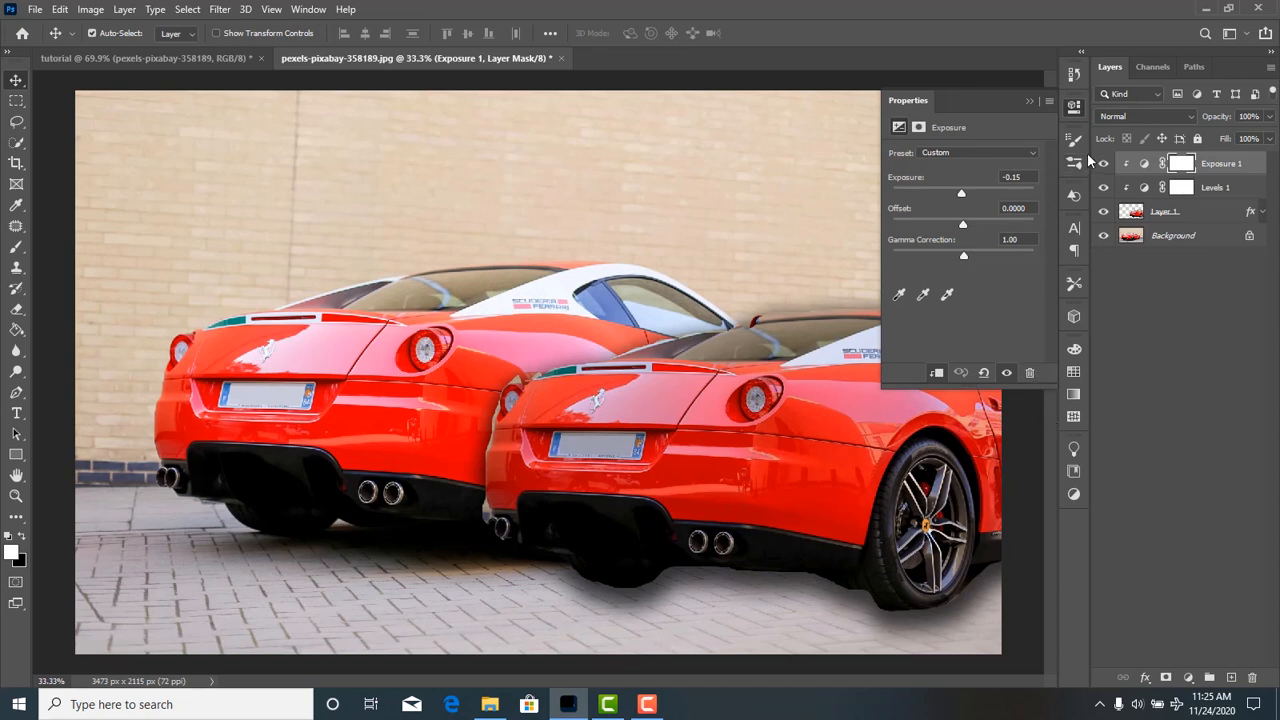
left_click(1030, 101)
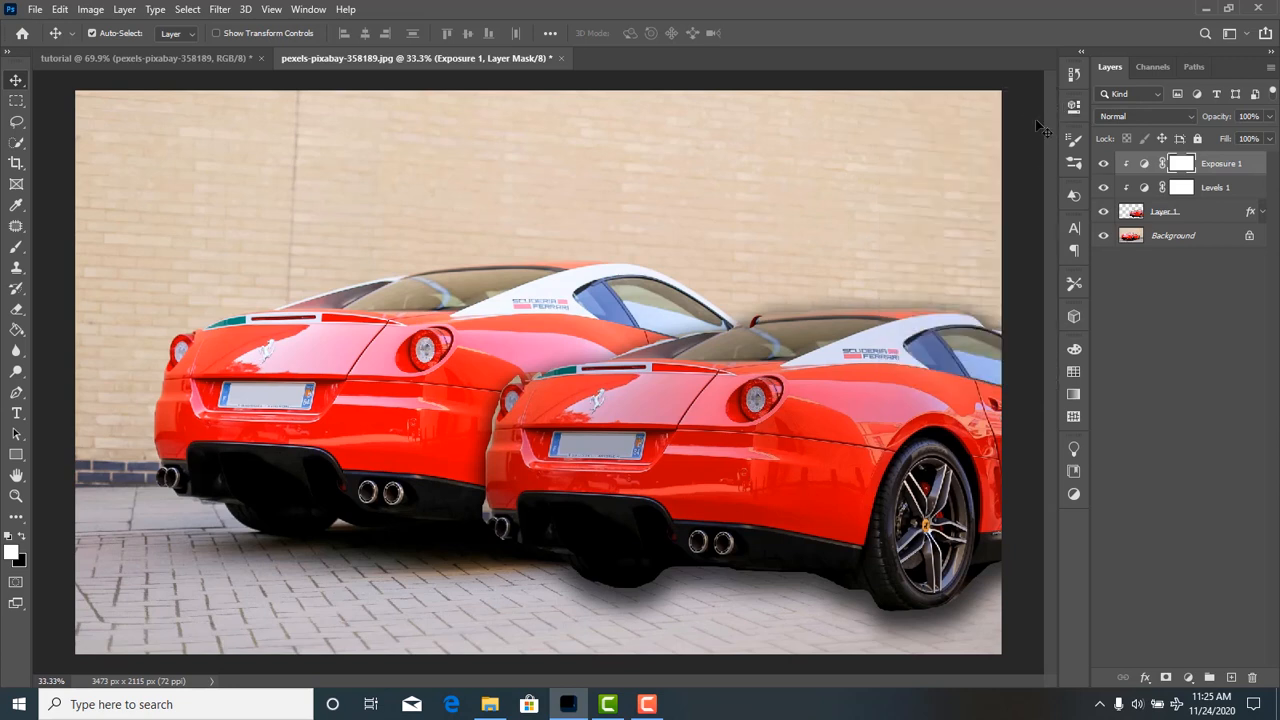
Shift the duplicated car slightly right and down, and add a Vibrance adjustment above it with vibrance +100 and saturation +3.
left_click_drag(825, 445, 872, 463)
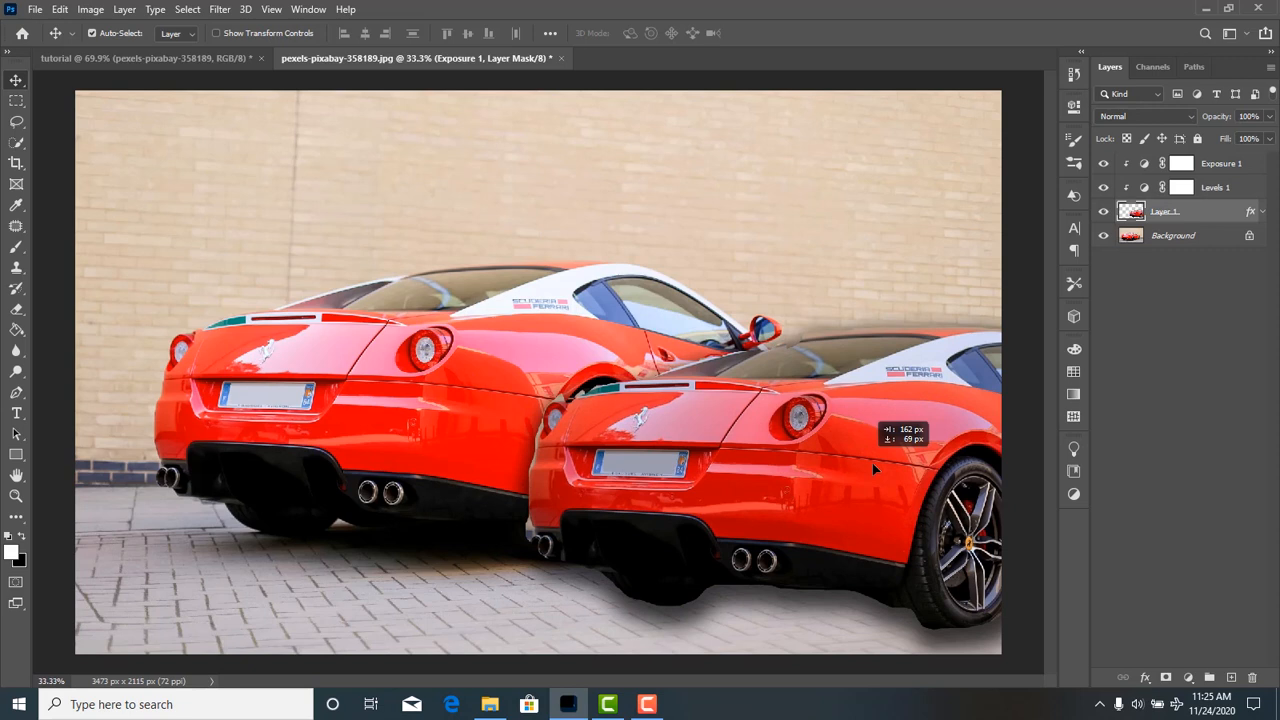
left_click(1188, 678)
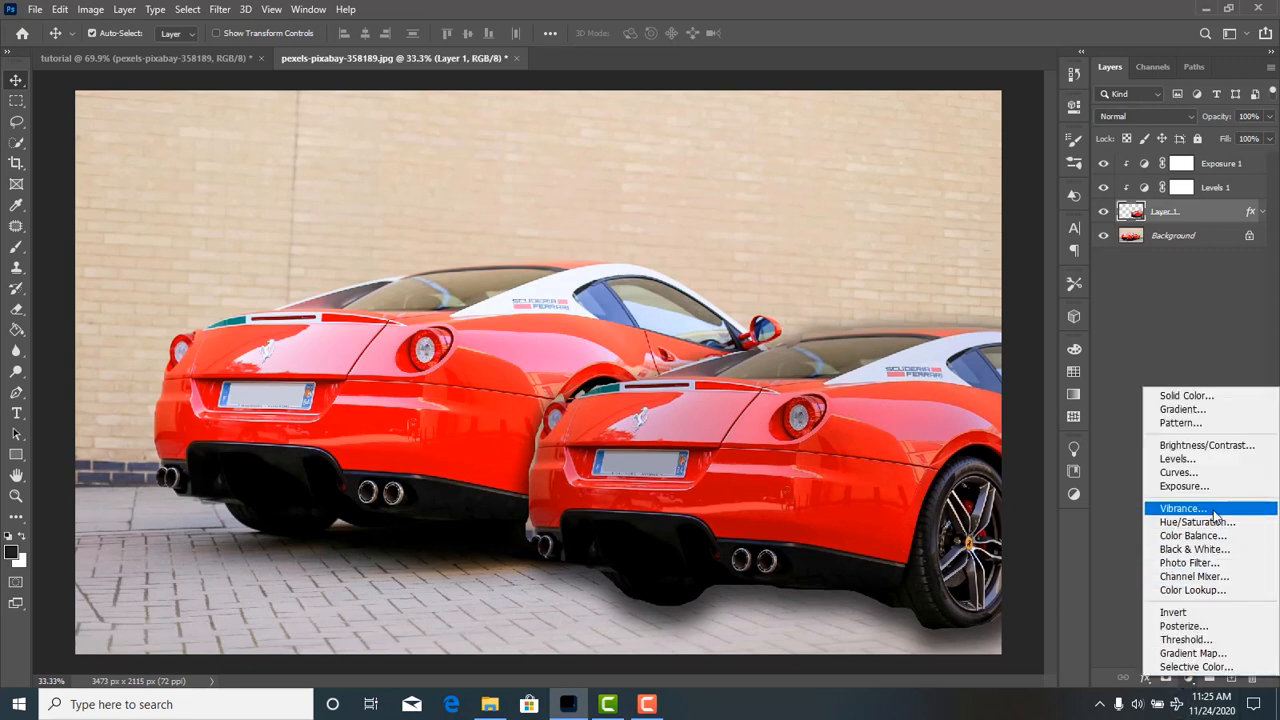
left_click(1183, 508)
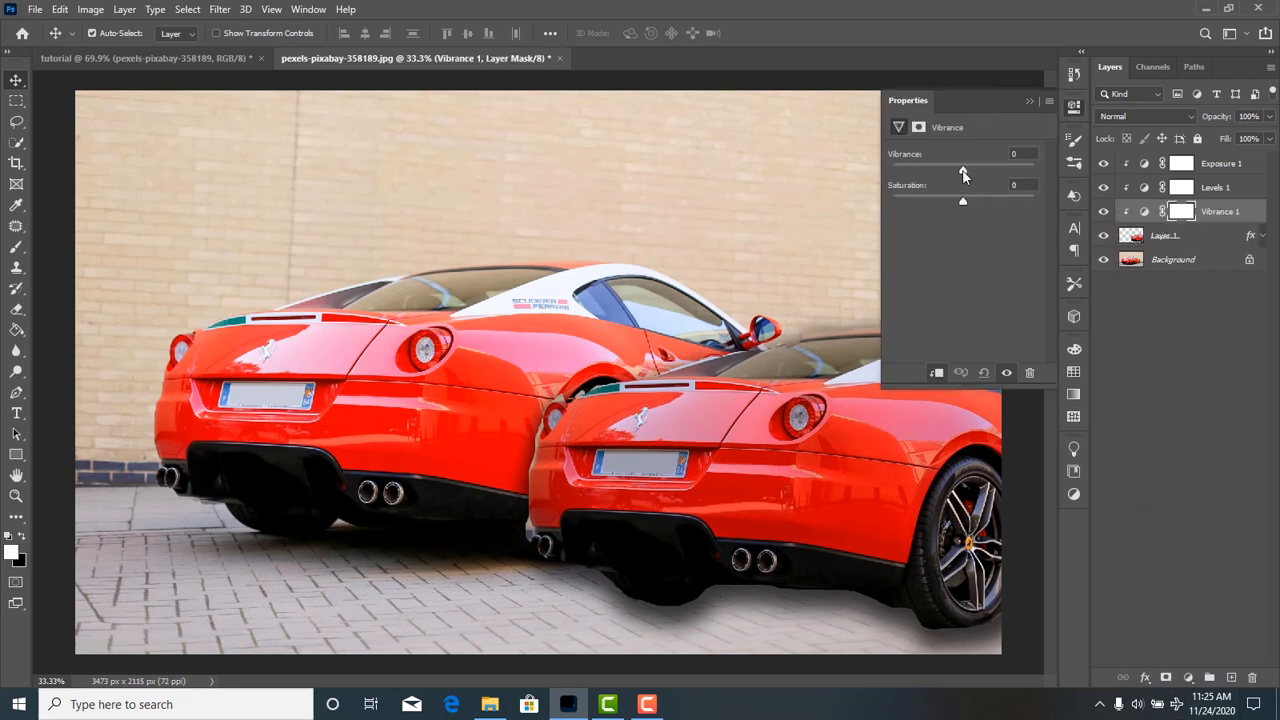
left_click_drag(958, 172, 836, 178)
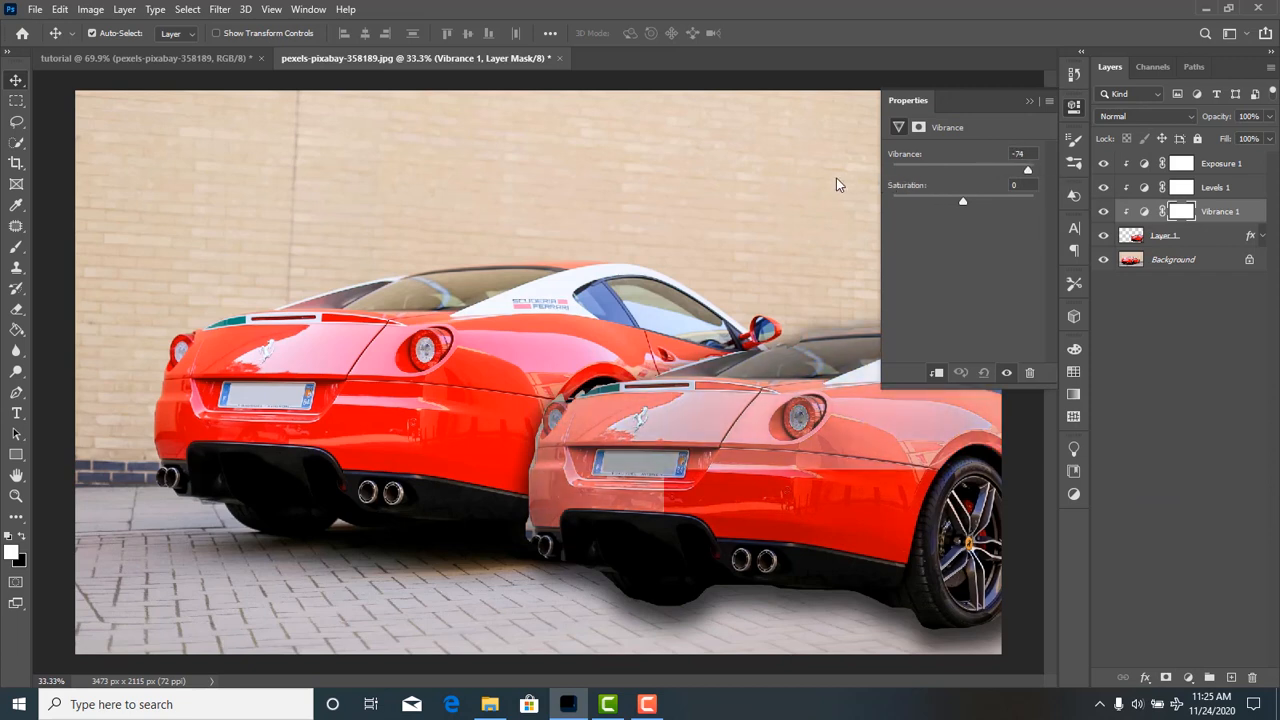
left_click_drag(970, 184, 1147, 191)
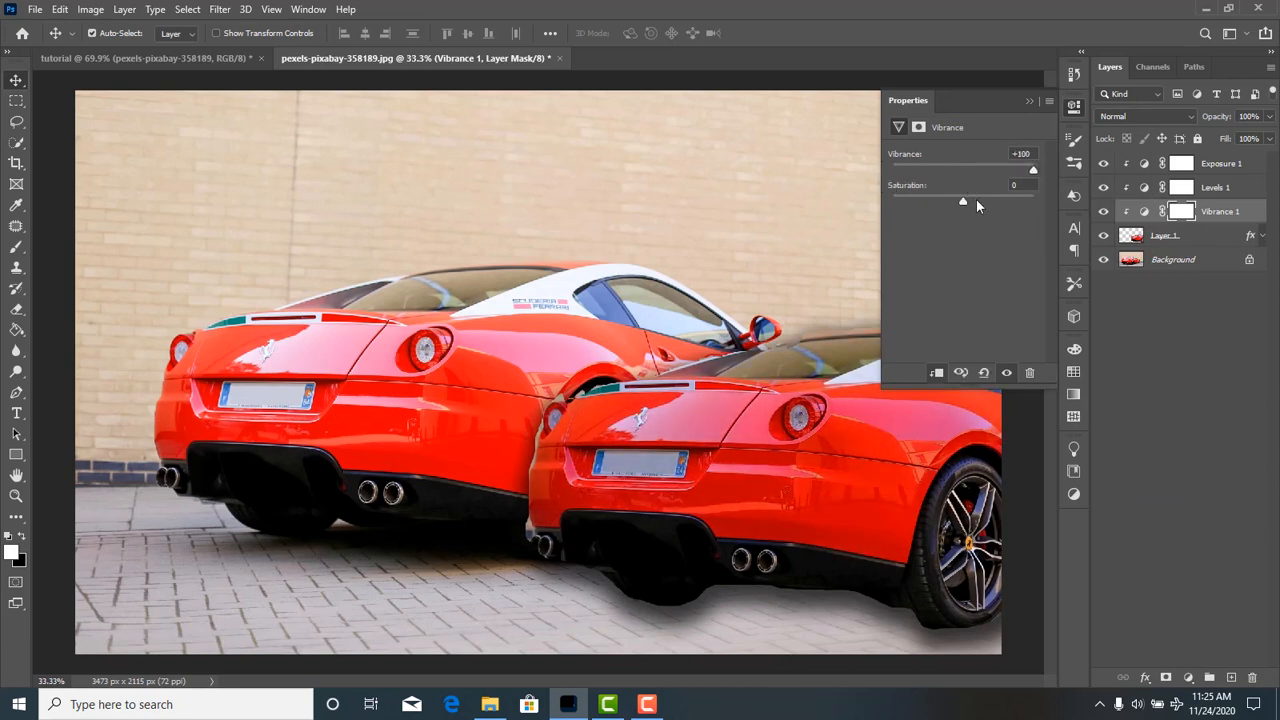
left_click_drag(942, 201, 967, 207)
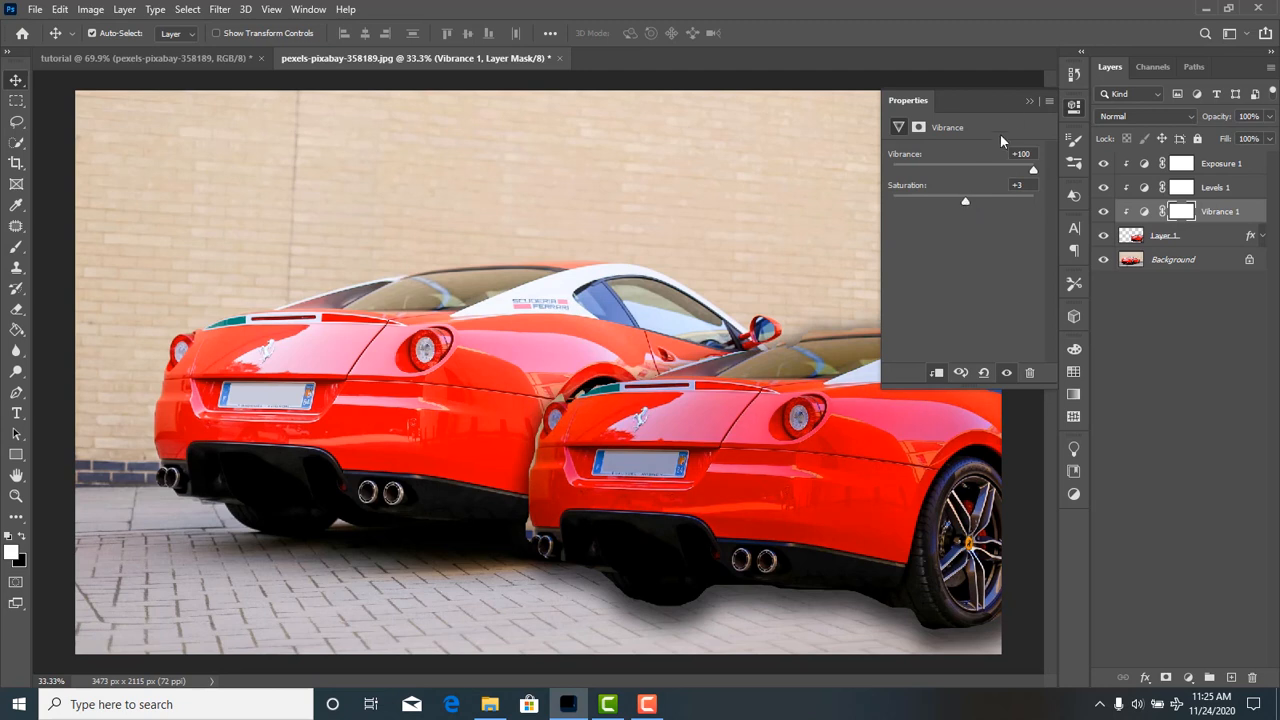
left_click(1028, 101)
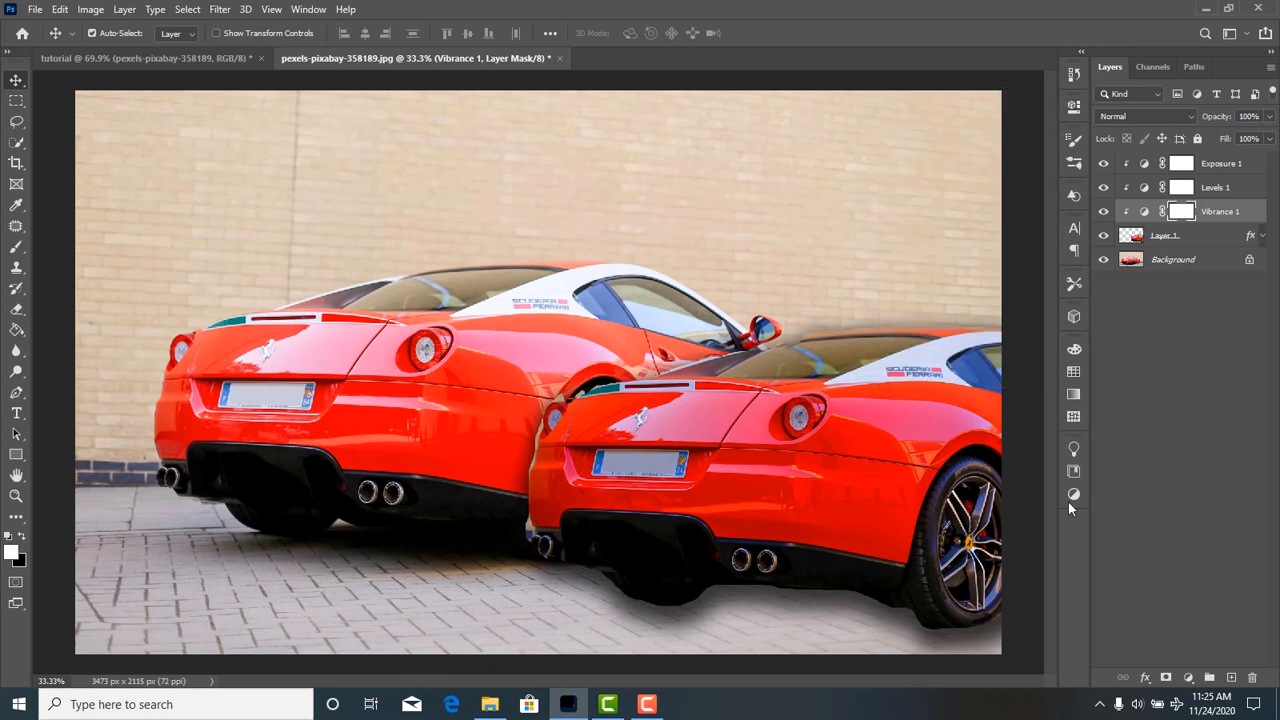
Move the duplicated car to the photo's right edge so that only its rear corner overlaps the canvas.
left_click(1188, 678)
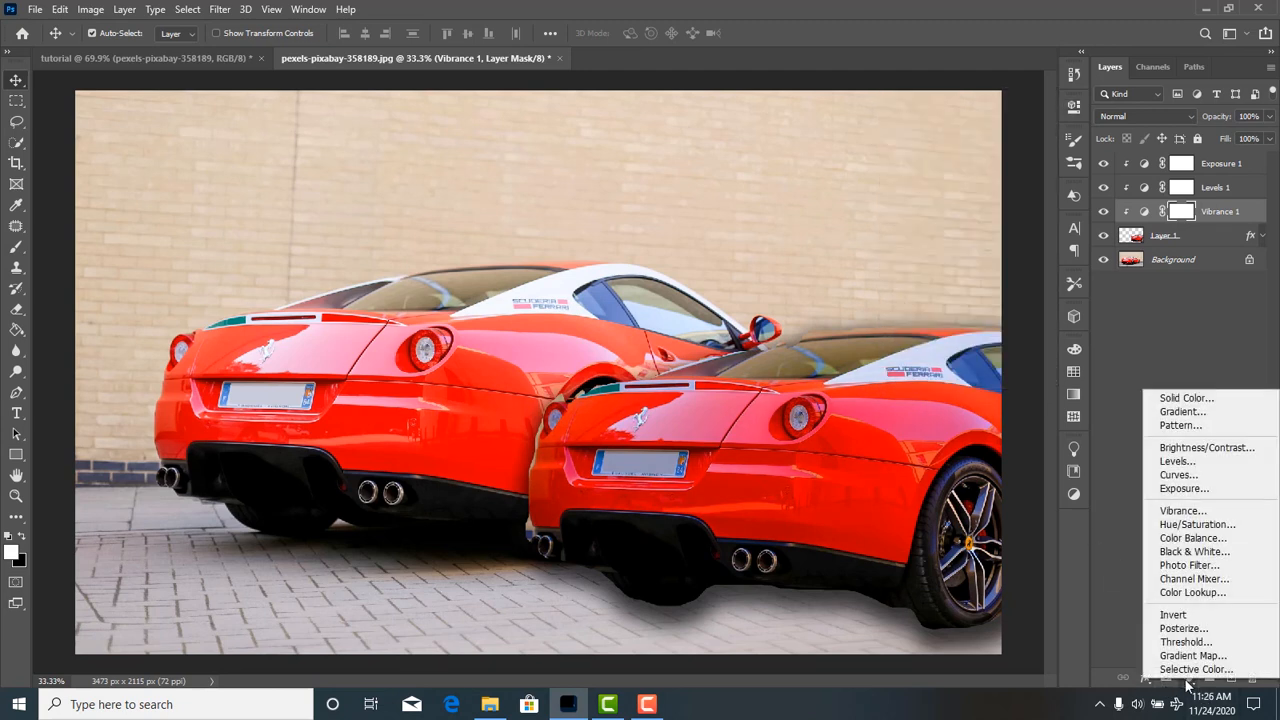
left_click(1153, 356)
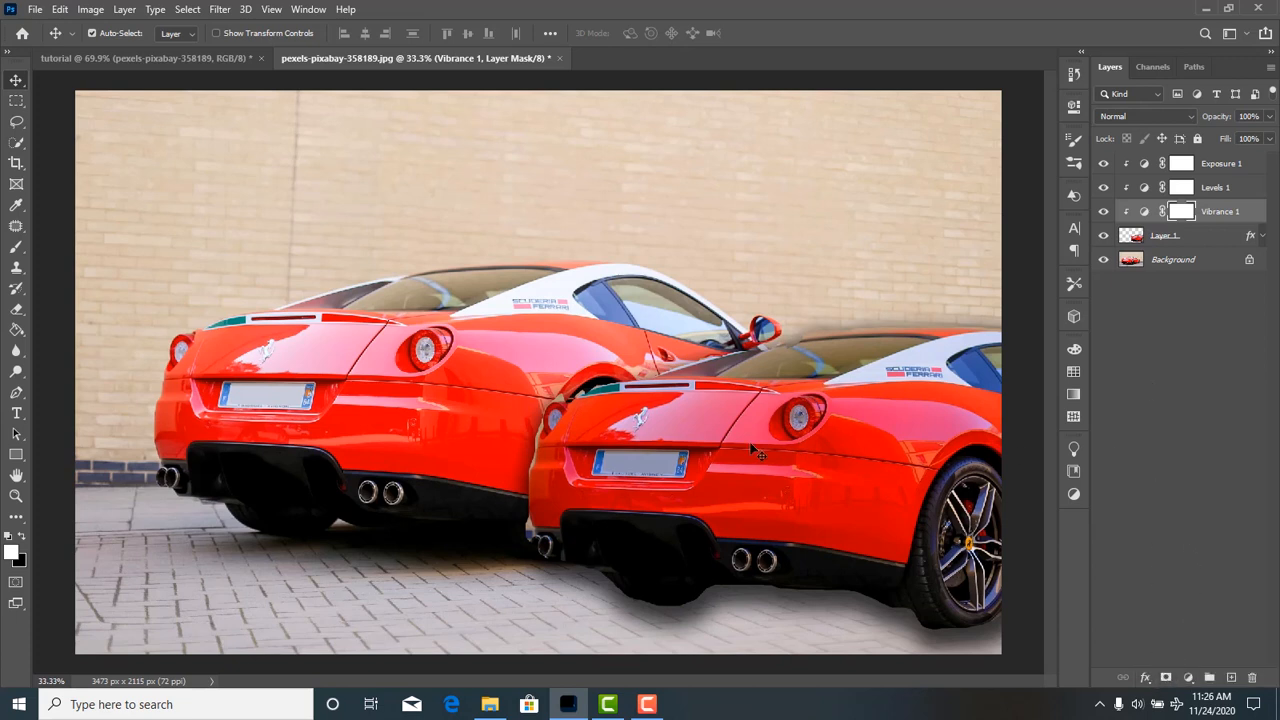
left_click(813, 524)
left_click_drag(813, 524, 1014, 423)
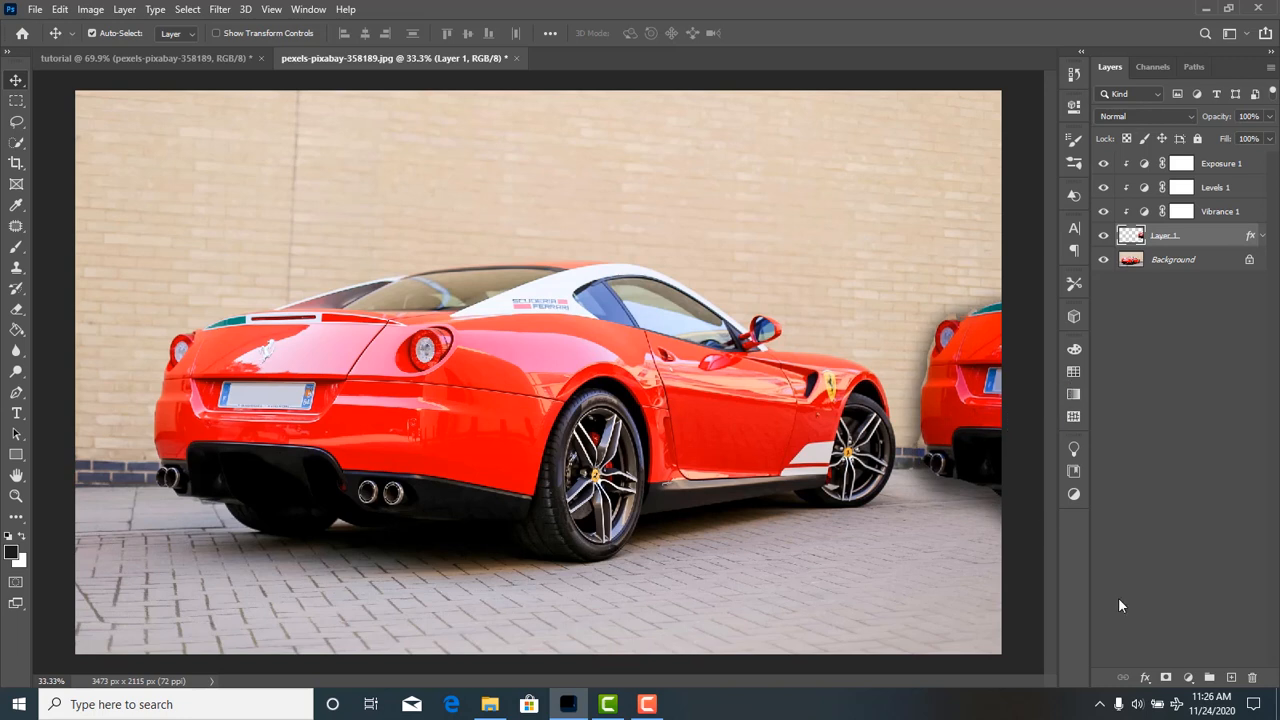
left_click(963, 609)
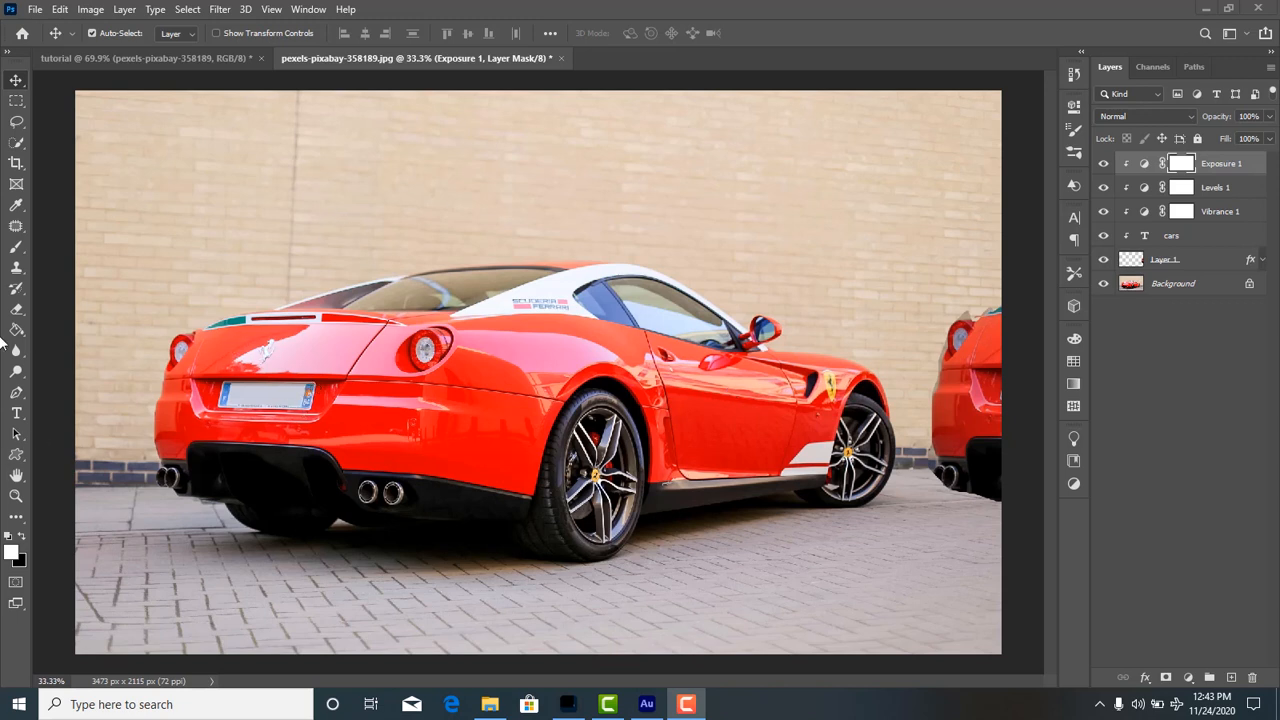
Add the white text CARS at 300 pt in the Another Danger - Demo font on the wall above the car's rear.
left_click(16, 414)
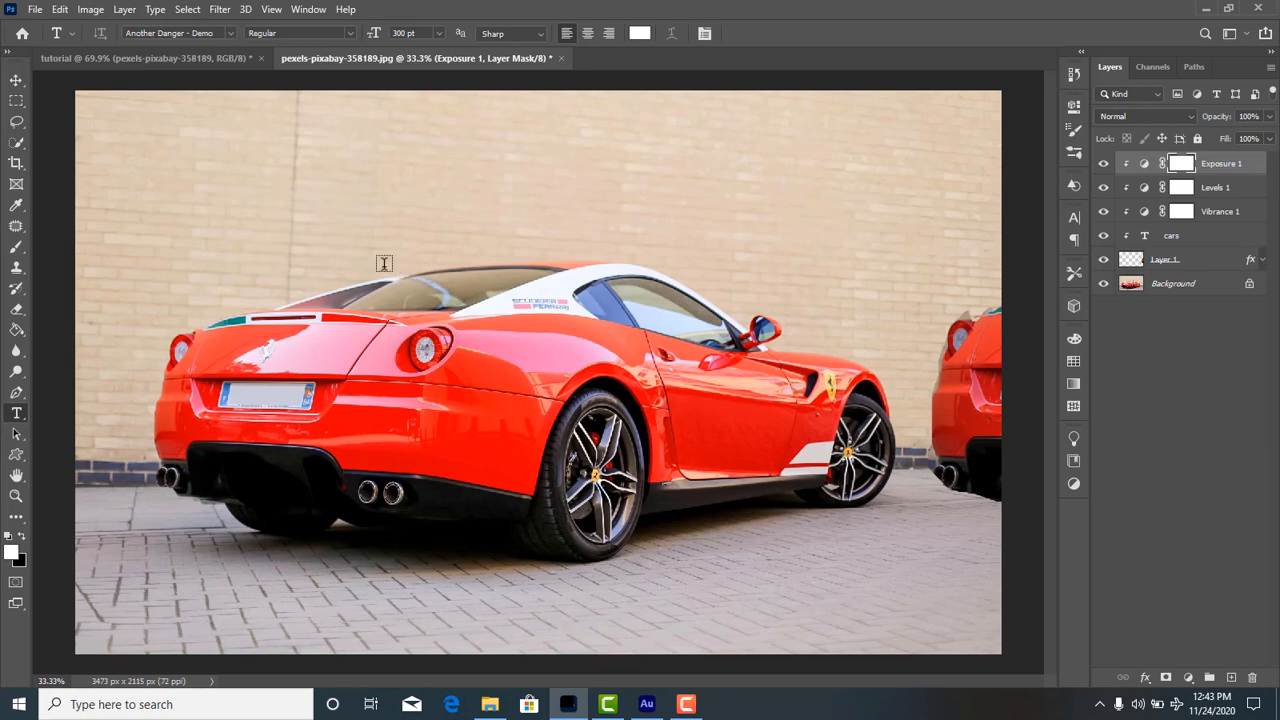
left_click(302, 200)
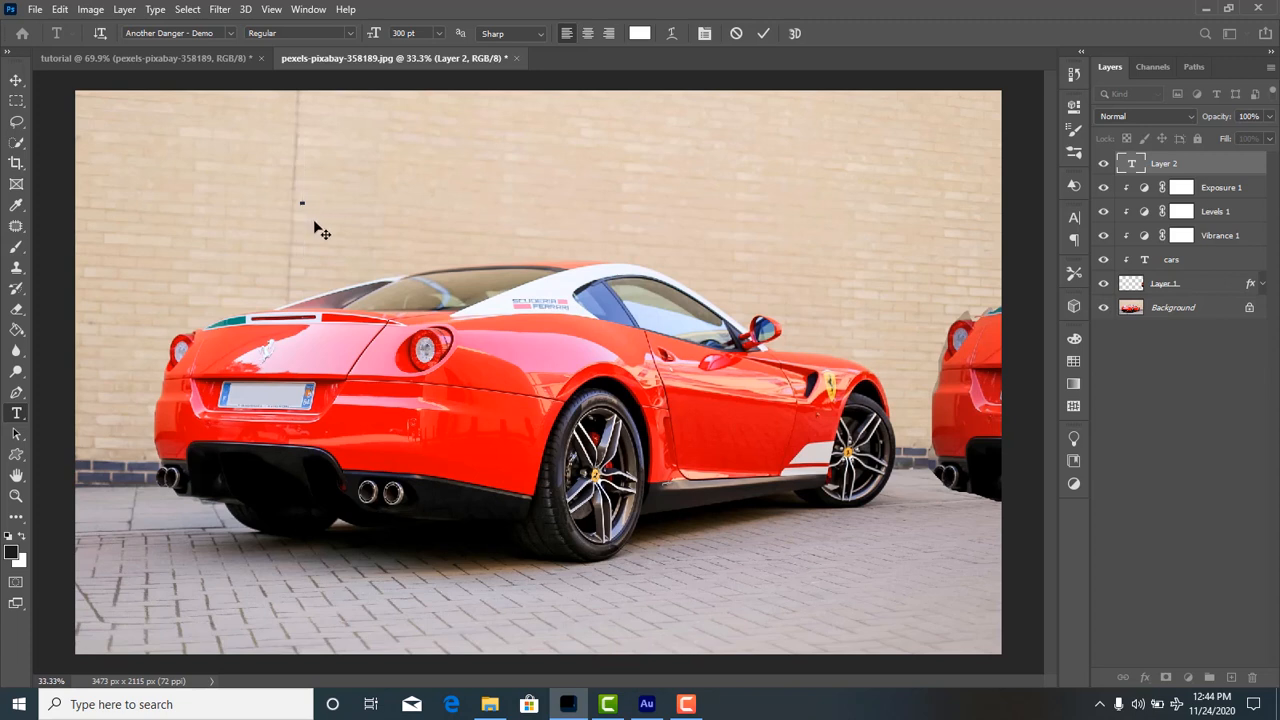
type("CAF")
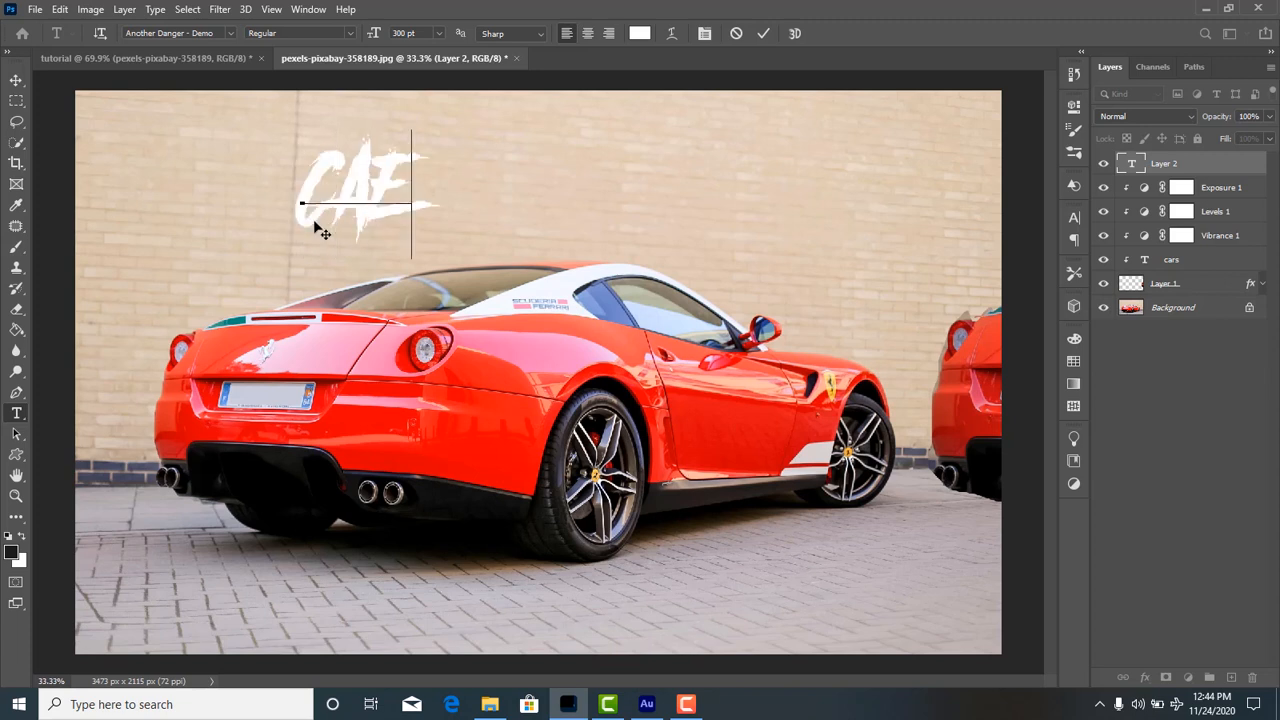
key("BackSpace")
type("RS")
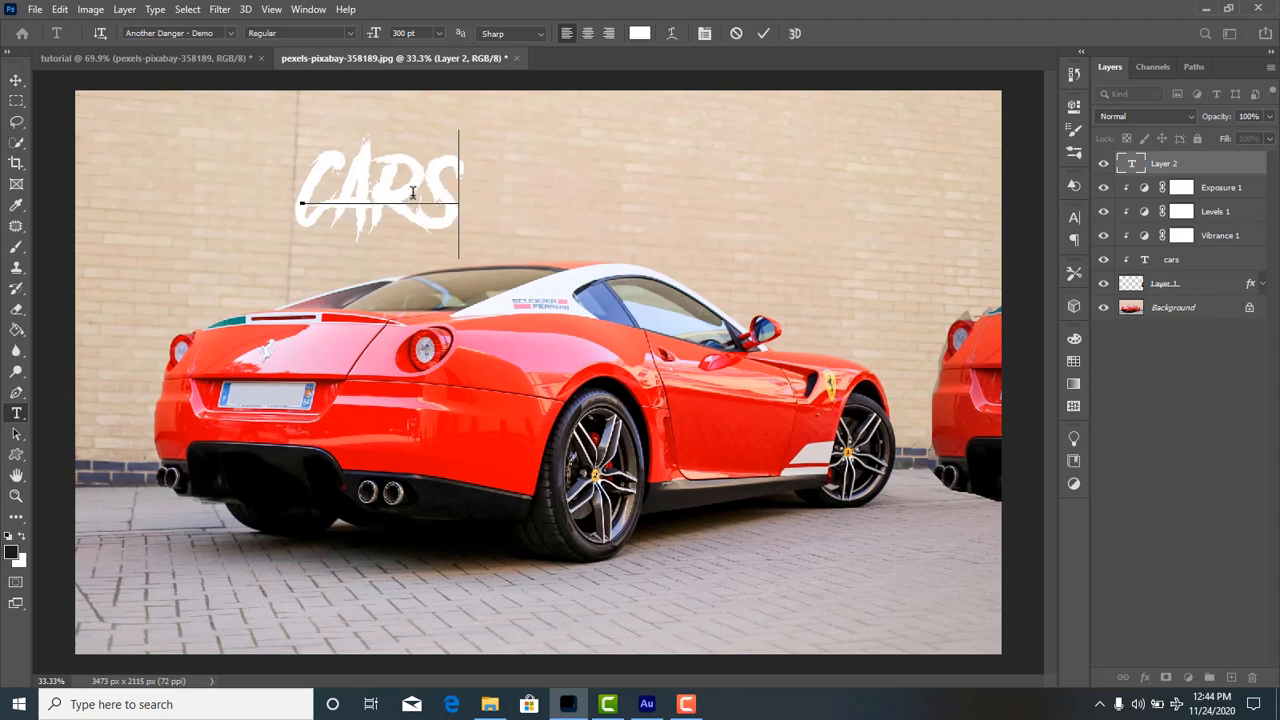
left_click_drag(456, 206, 215, 207)
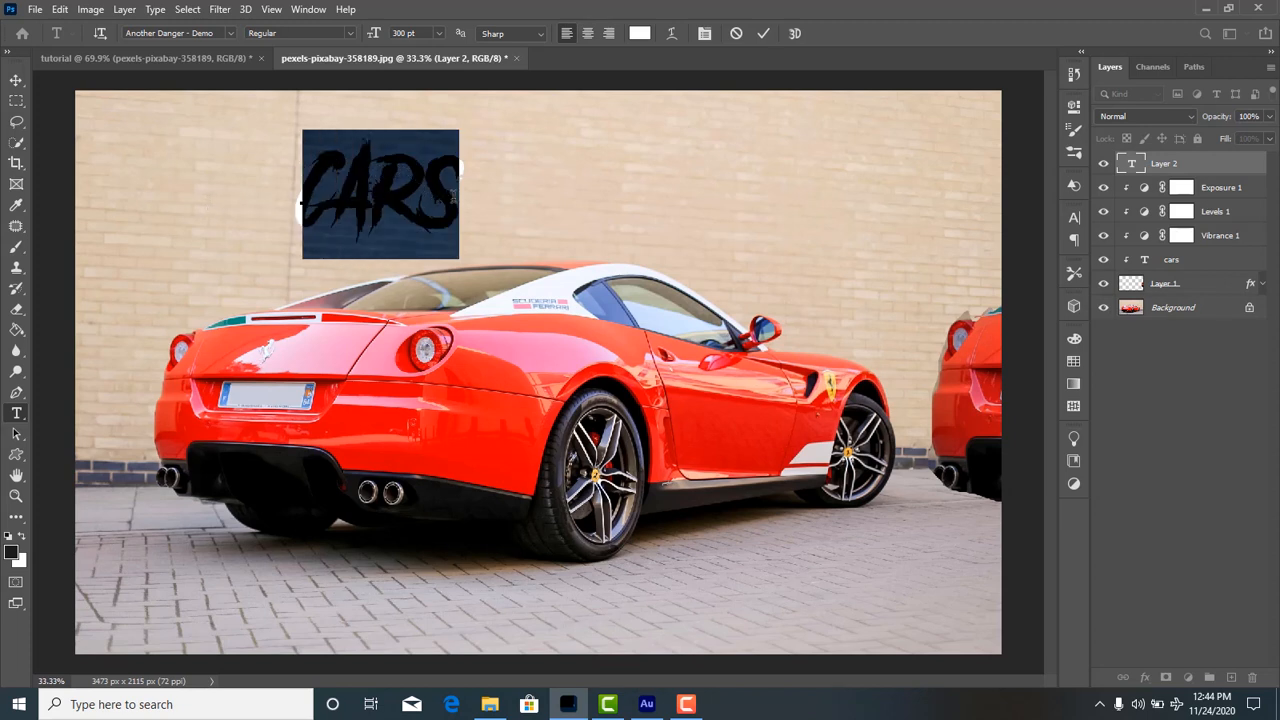
left_click(460, 196)
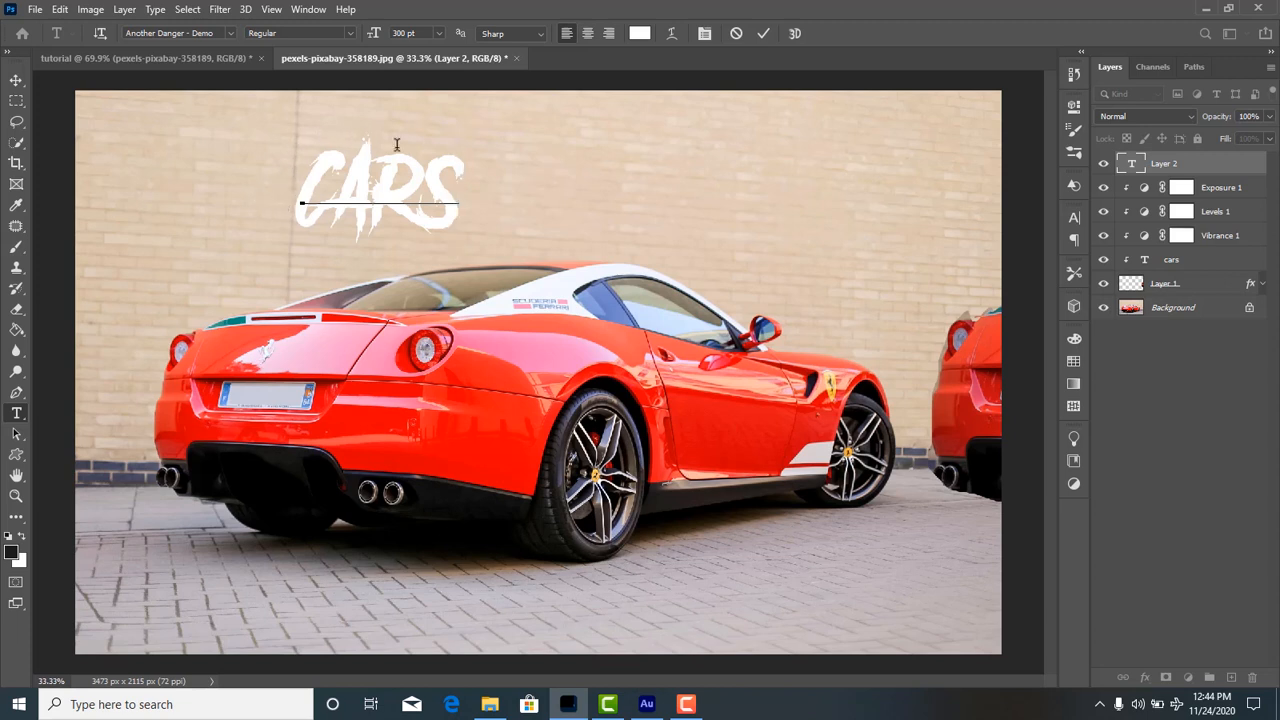
Commit the CARS text and delete the empty text layer created above it.
left_click(646, 340)
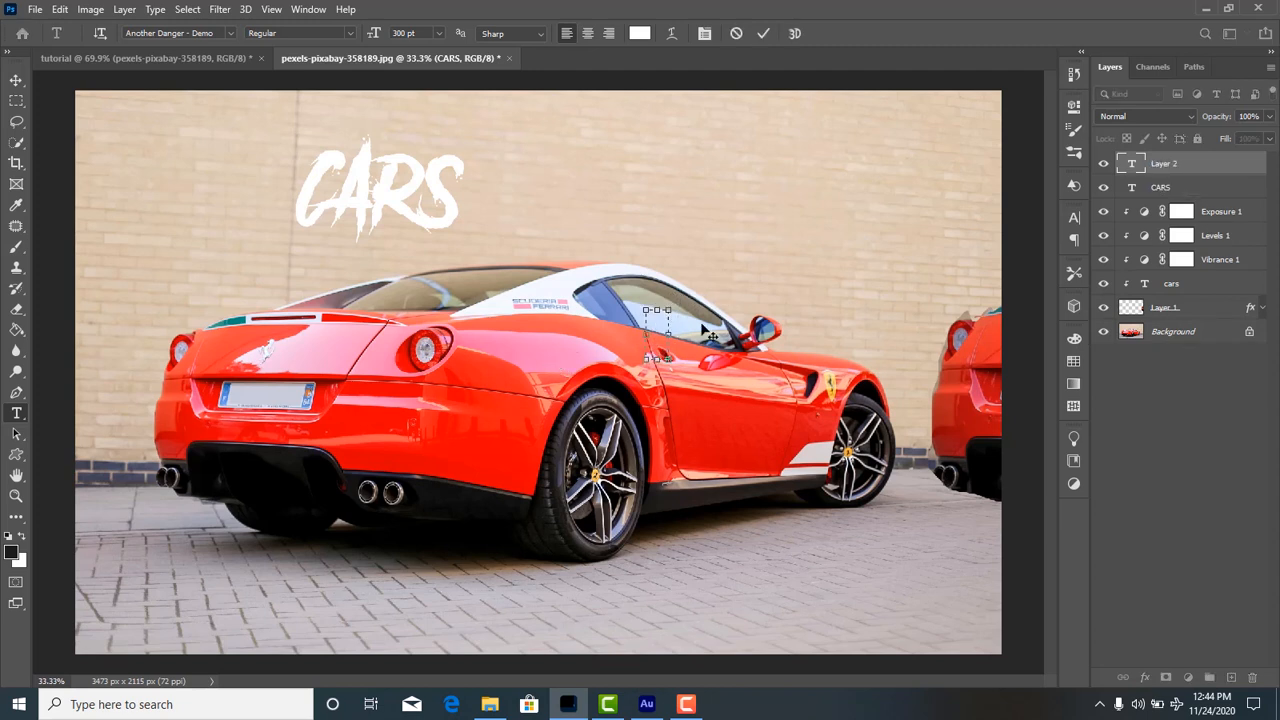
left_click(17, 81)
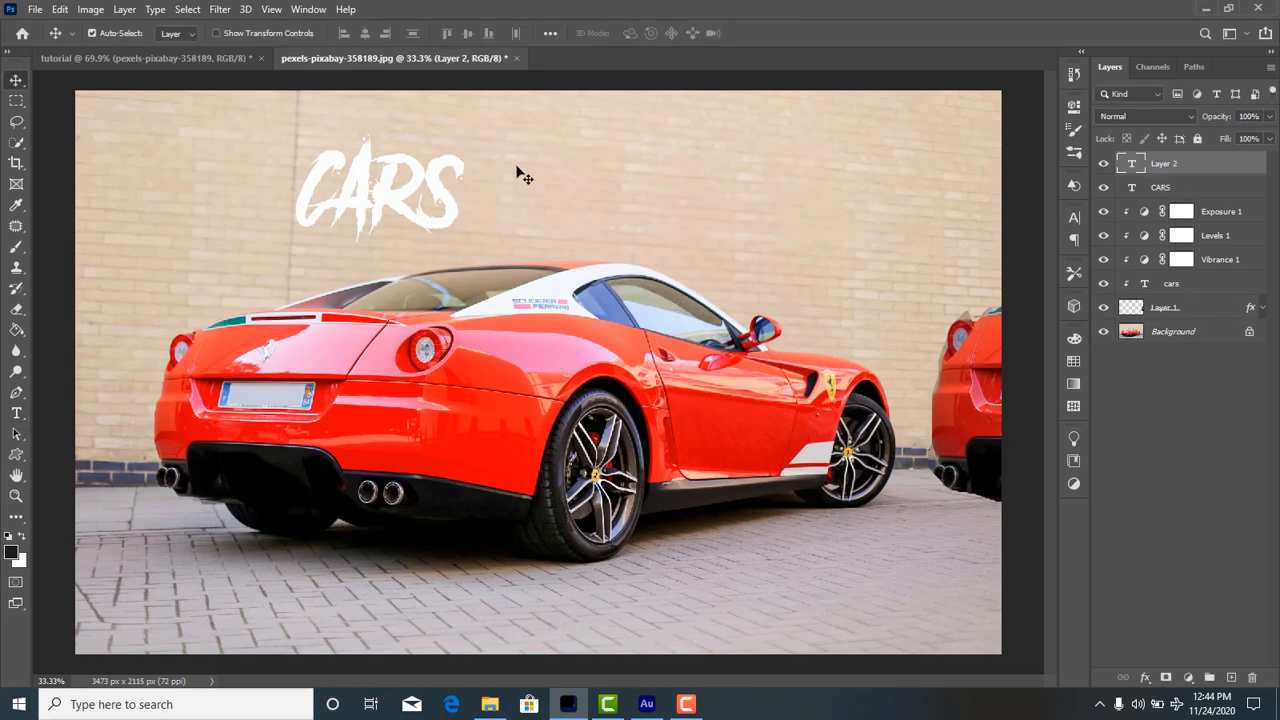
key("Delete")
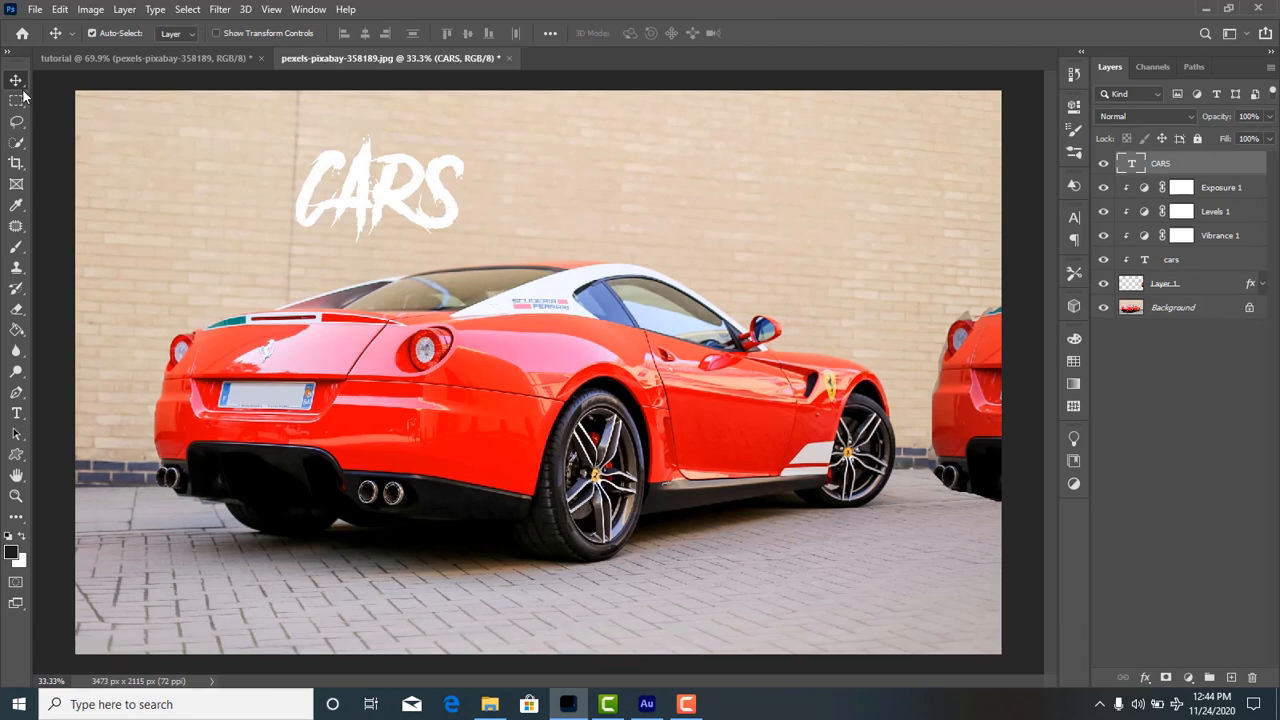
Try the Gotham Bold font on the CARS text.
double_click(400, 207)
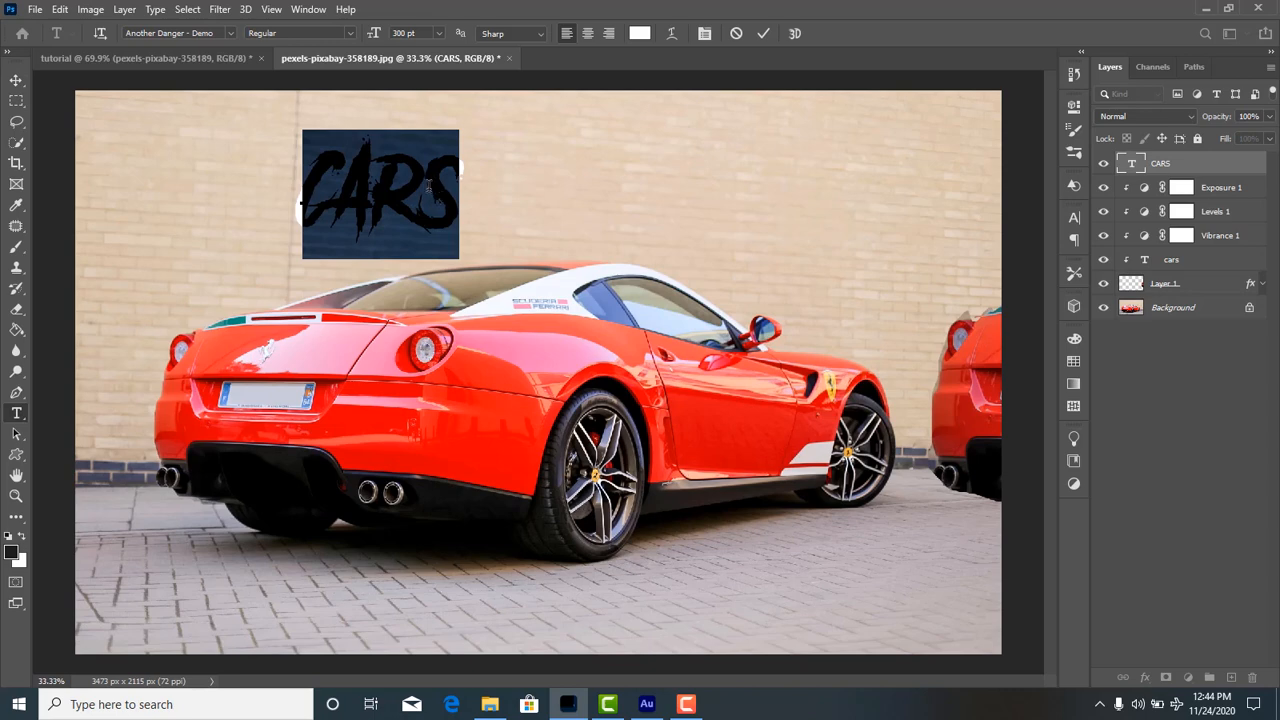
left_click(228, 34)
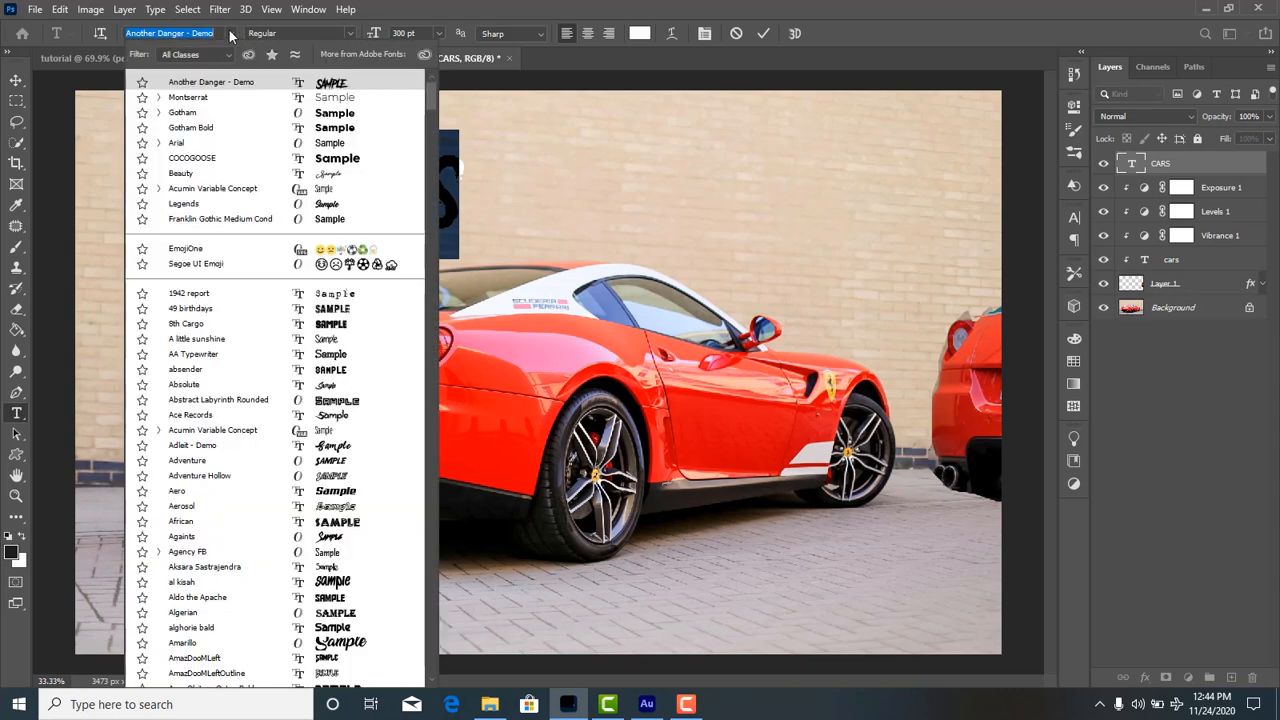
key("Down")
key("Down")
key("Down")
key("Down")
key("Up")
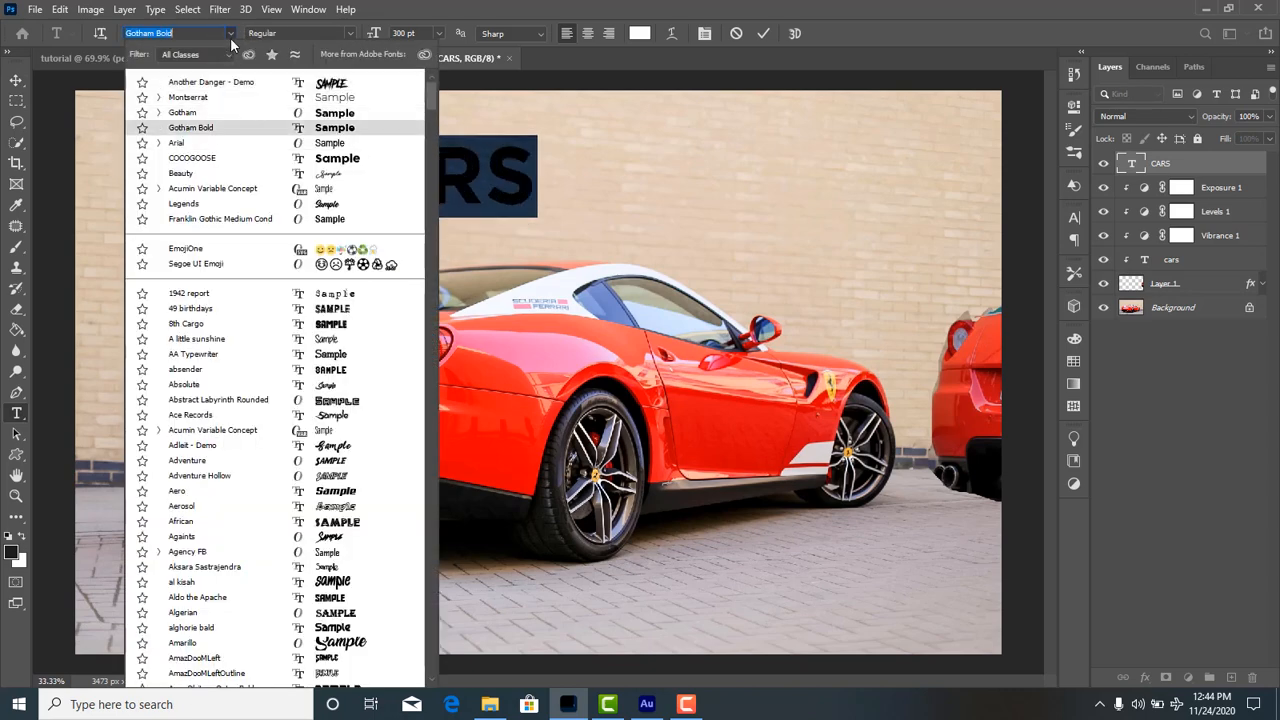
left_click(232, 39)
Move the CARS text across the wall to above the car's side mirror and set its font to Gotham Bold with the Regular style.
left_click(18, 81)
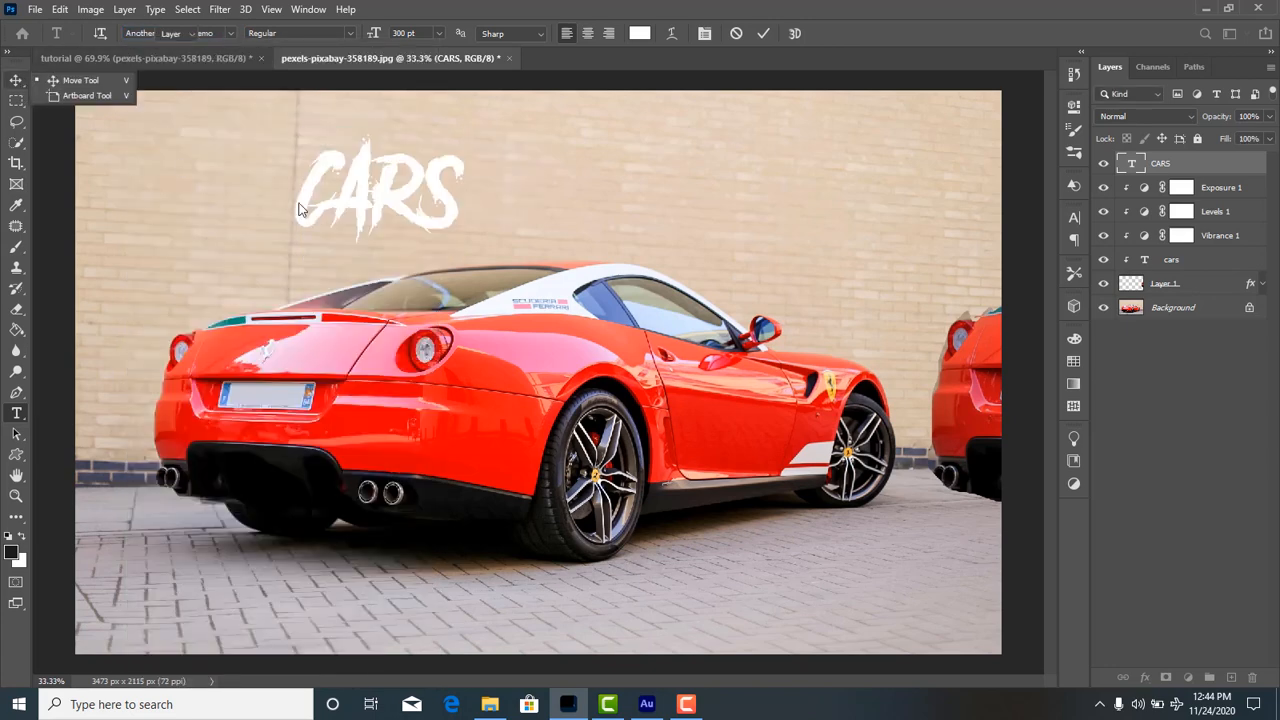
left_click_drag(420, 222, 768, 254)
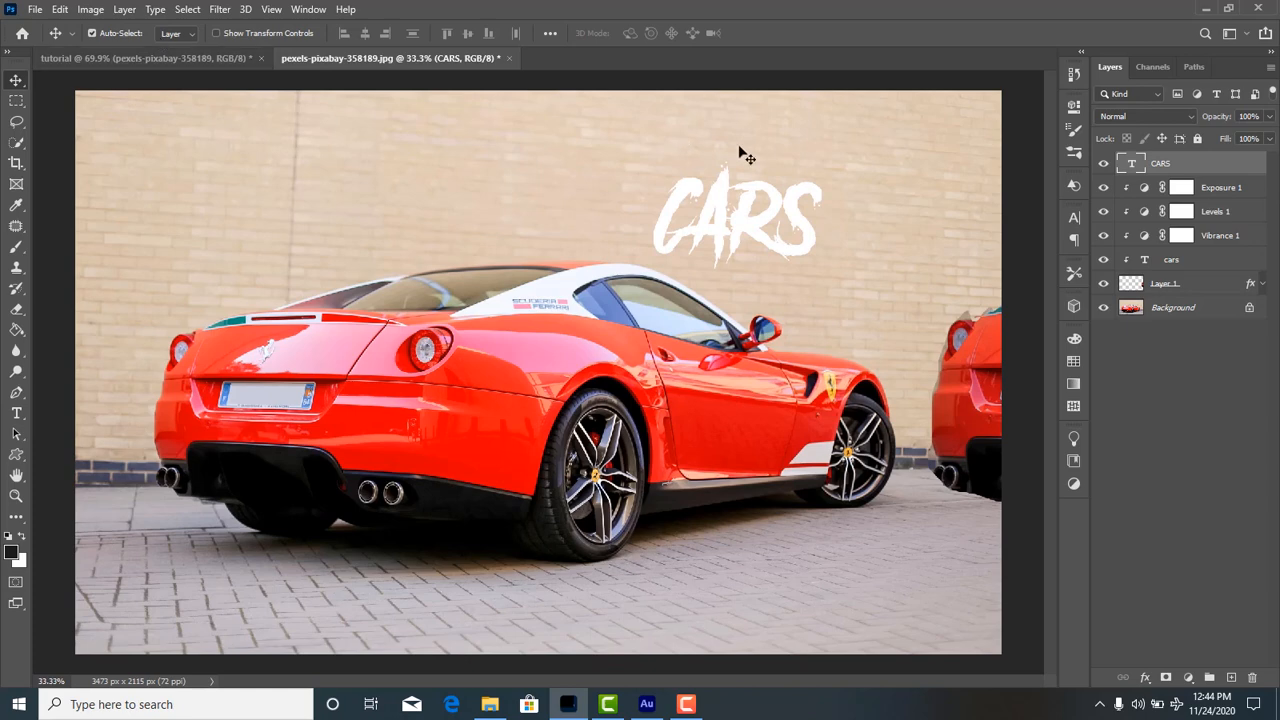
double_click(726, 200)
left_click(229, 34)
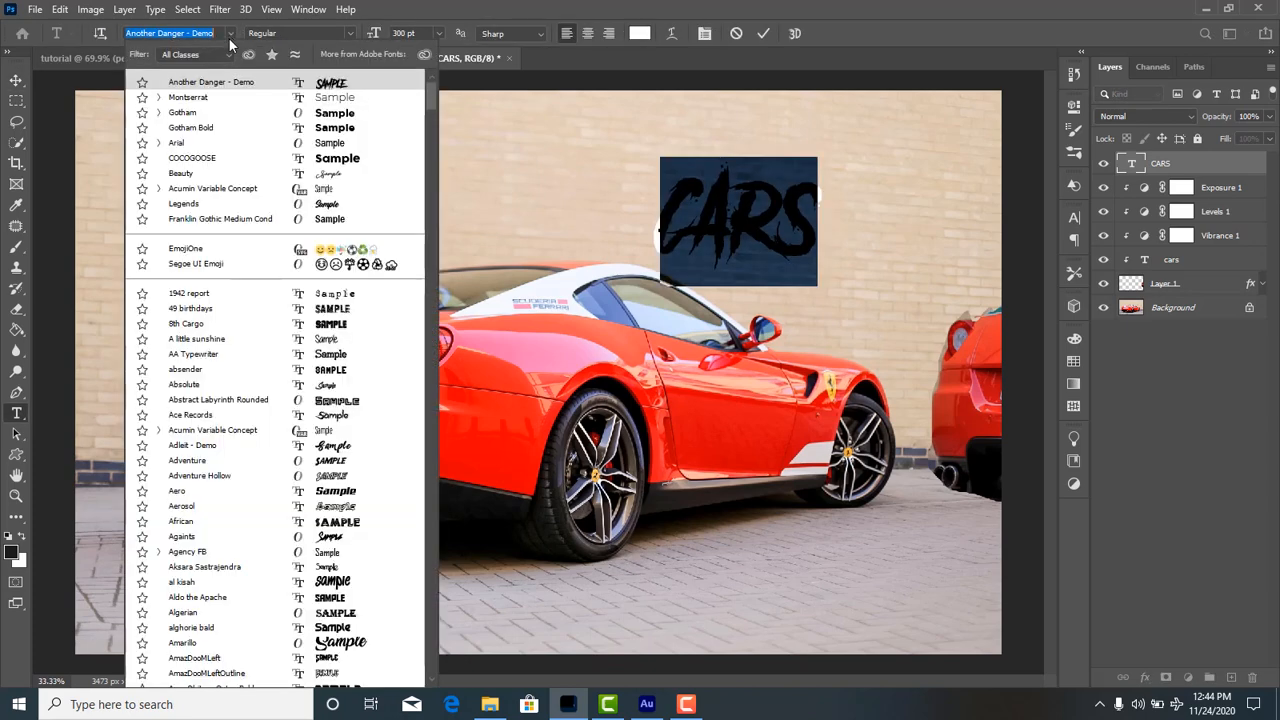
left_click(267, 133)
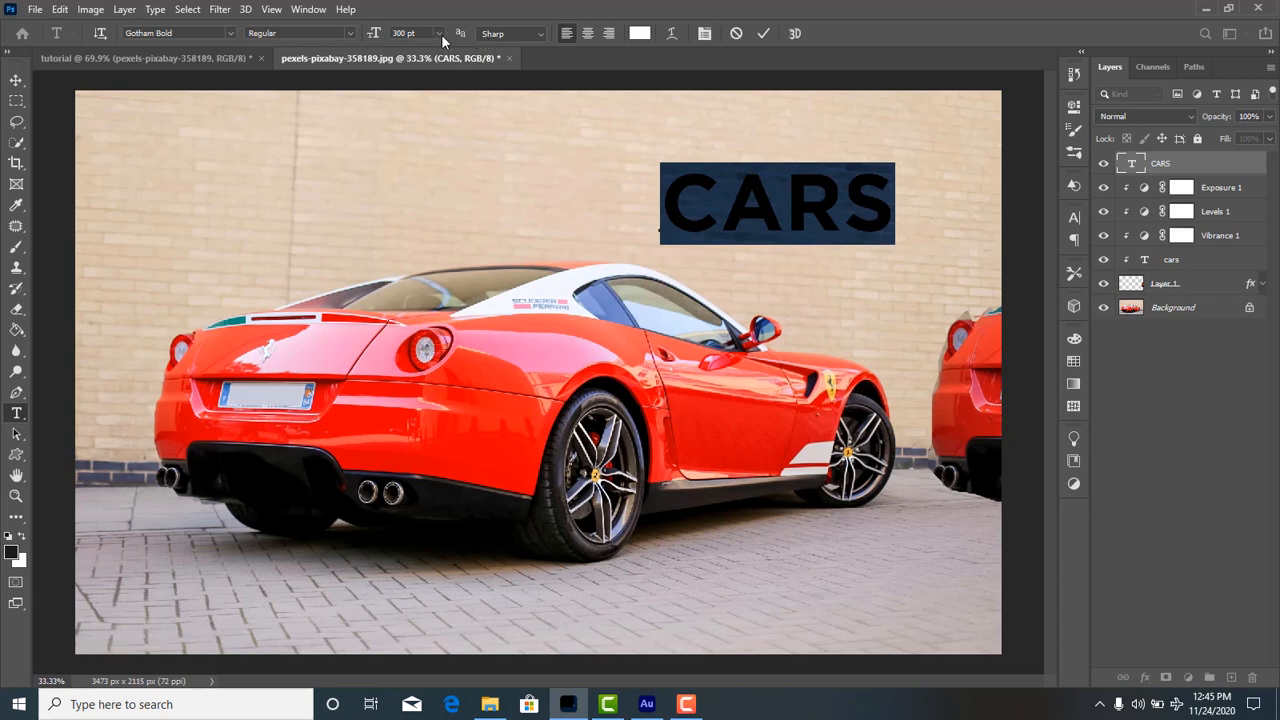
left_click(350, 34)
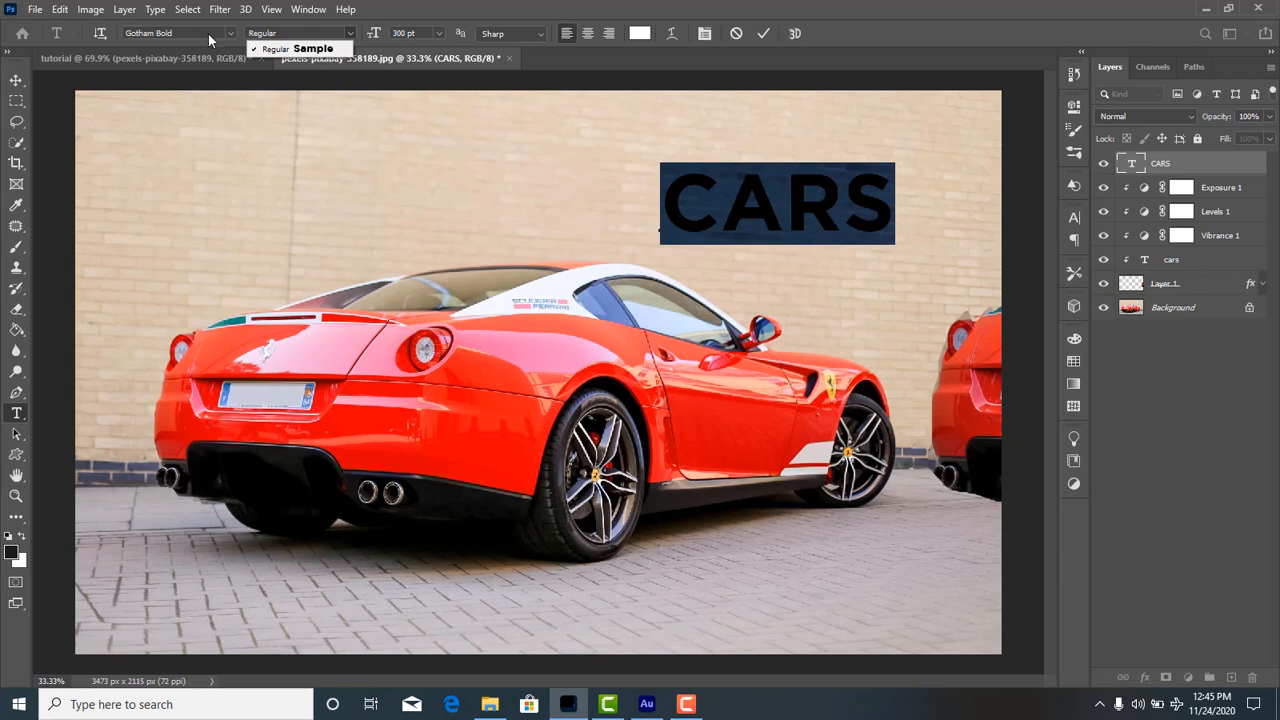
left_click(329, 50)
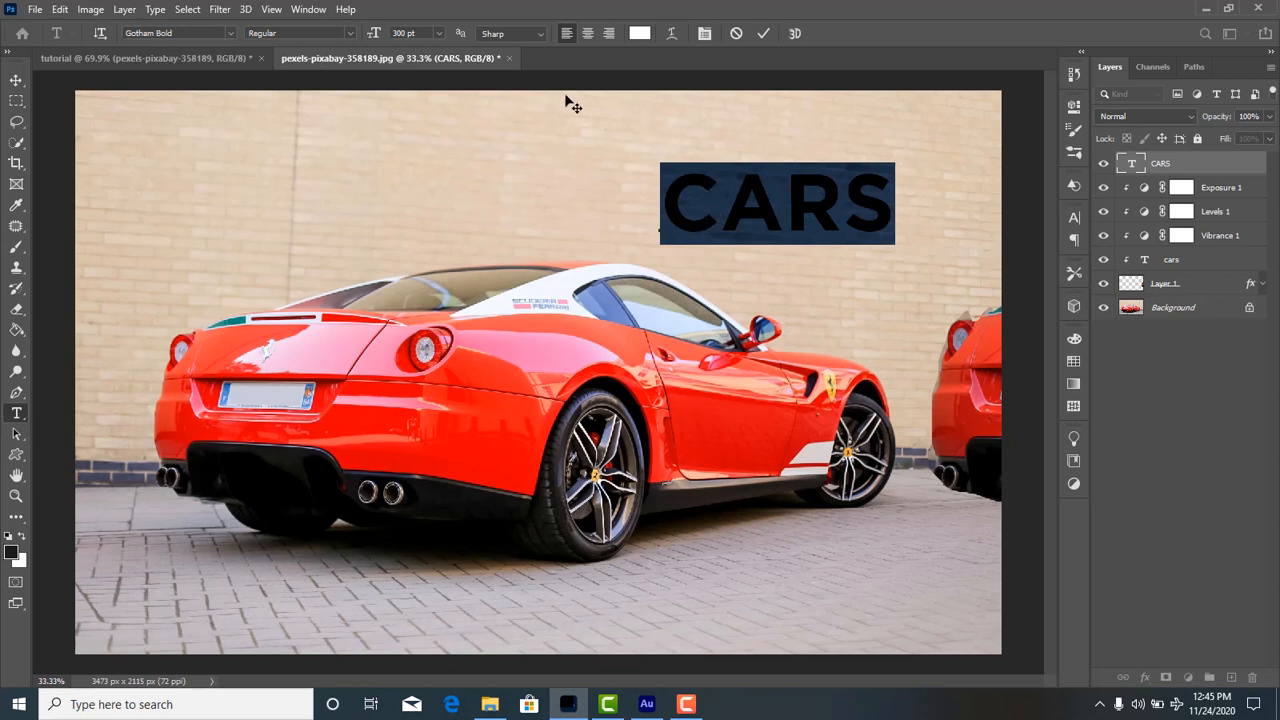
Set the size of the CARS text to 500 pt.
left_click(439, 34)
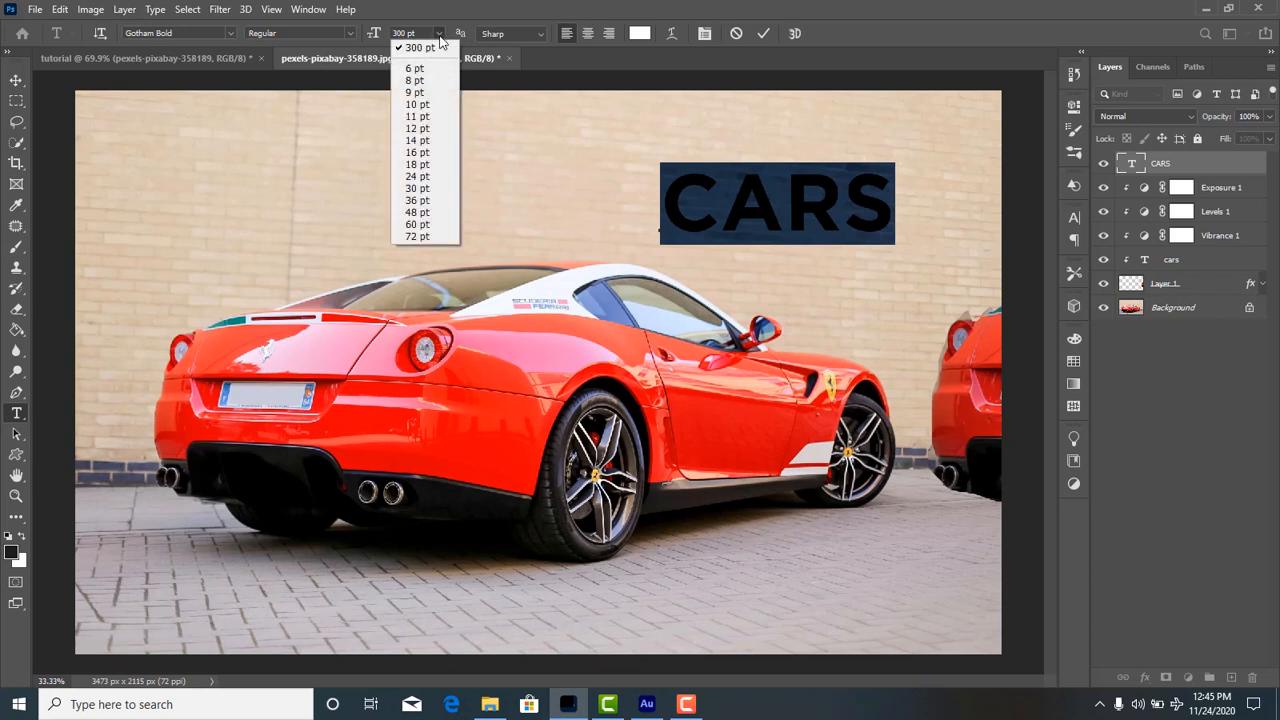
left_click(418, 236)
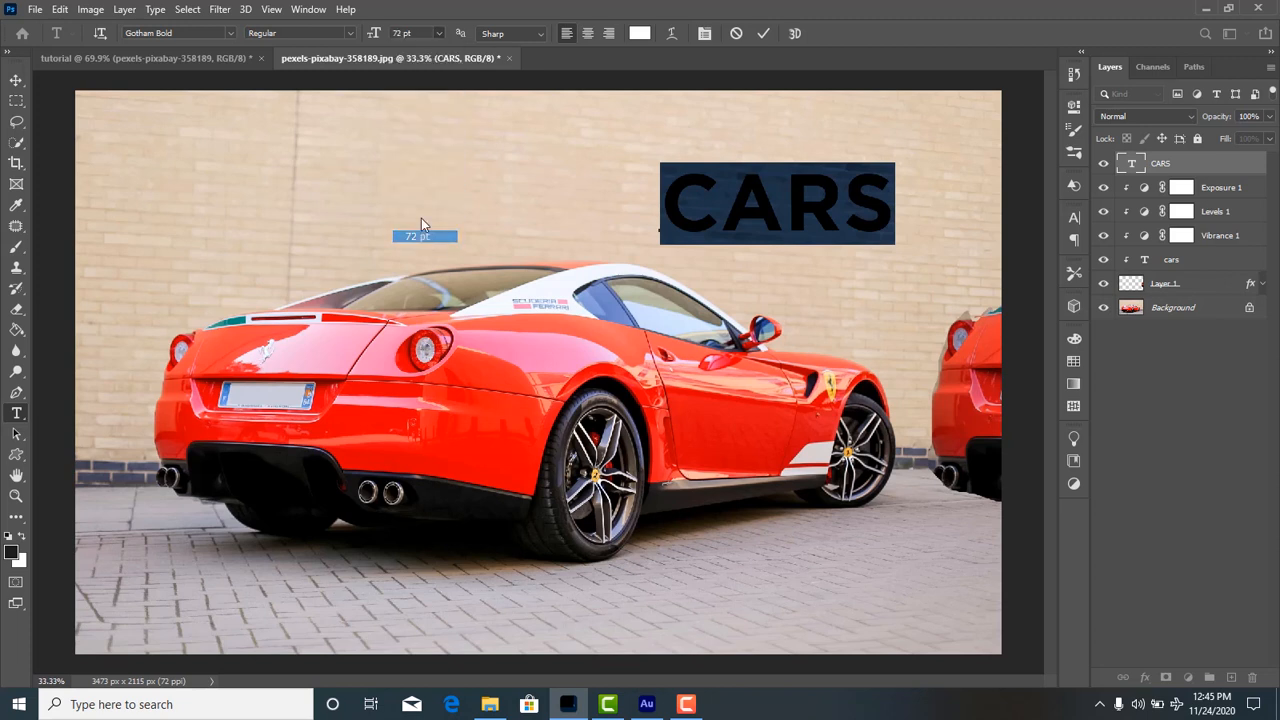
left_click(432, 31)
key("BackSpace")
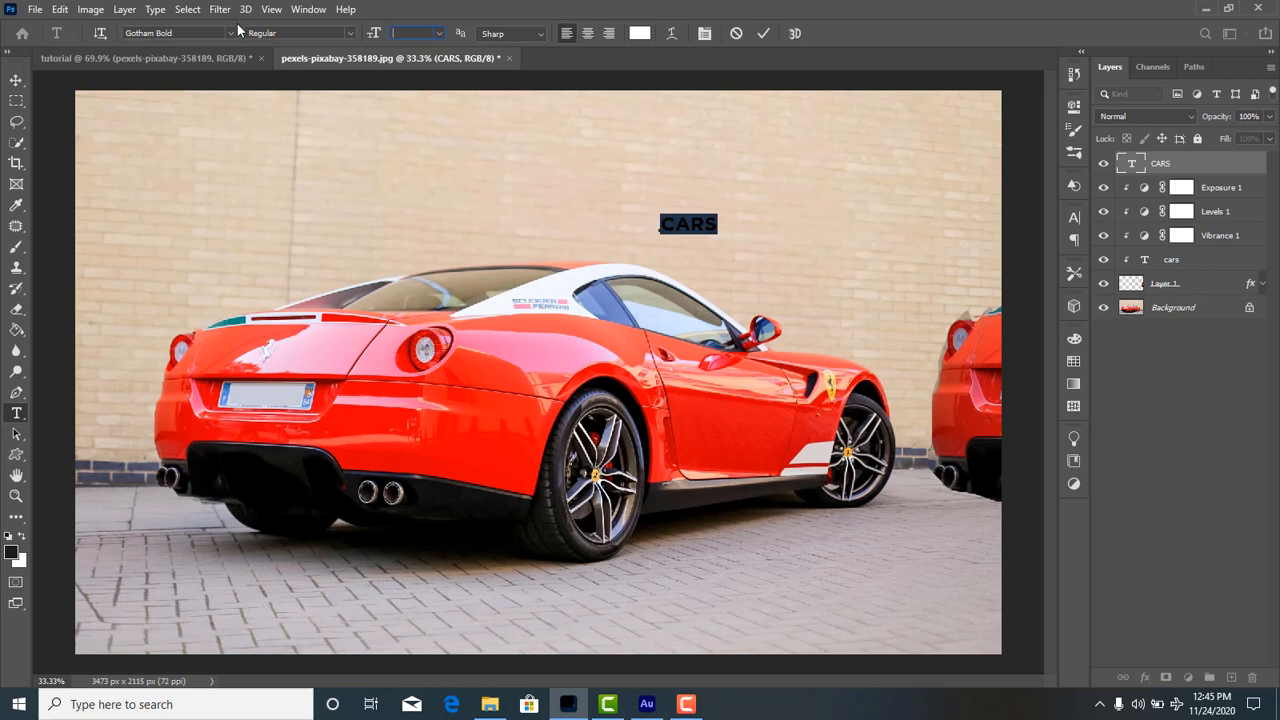
type("500")
key("Return")
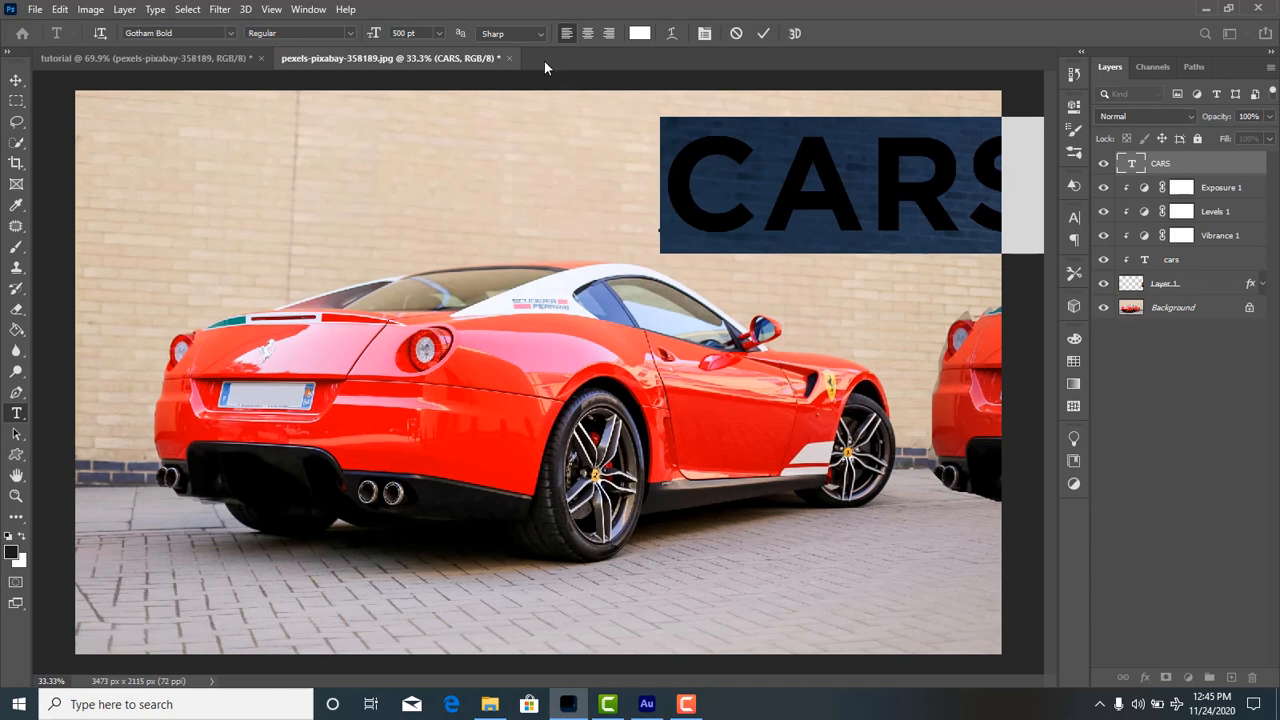
Recolour the CARS text bright red and move it onto the pavement below the car.
left_click(640, 34)
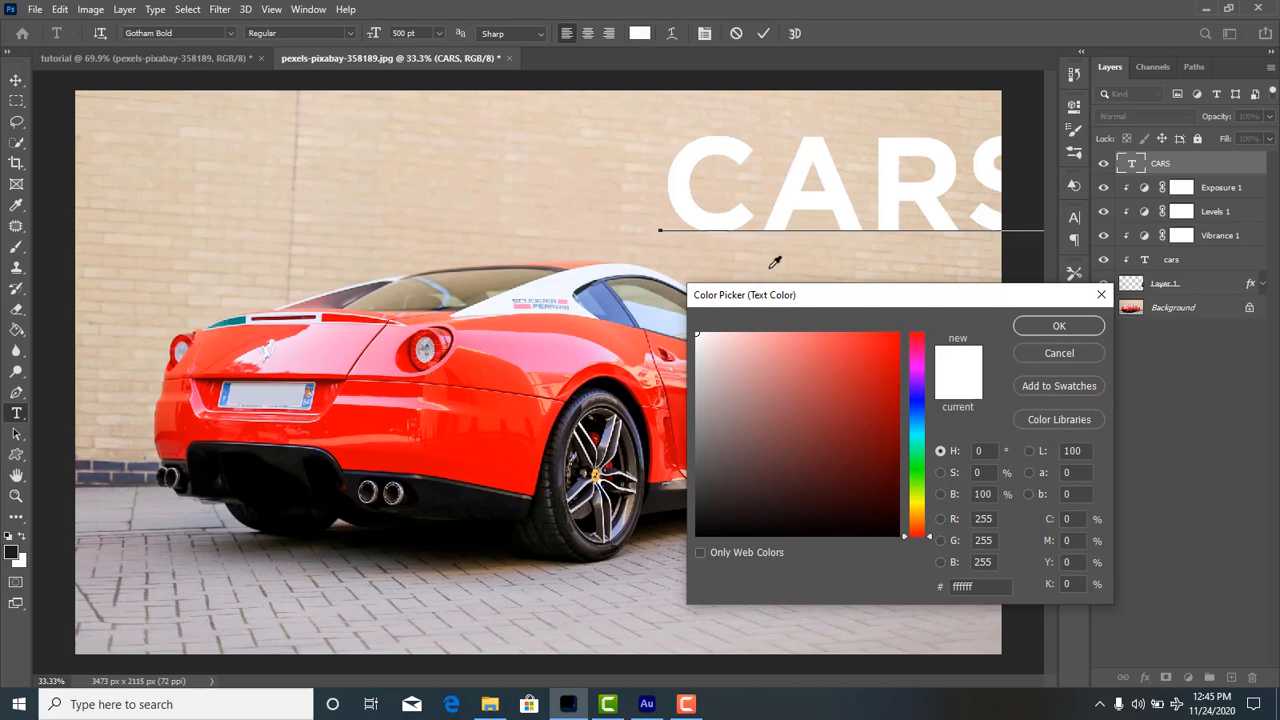
left_click_drag(847, 373, 899, 334)
left_click(1059, 325)
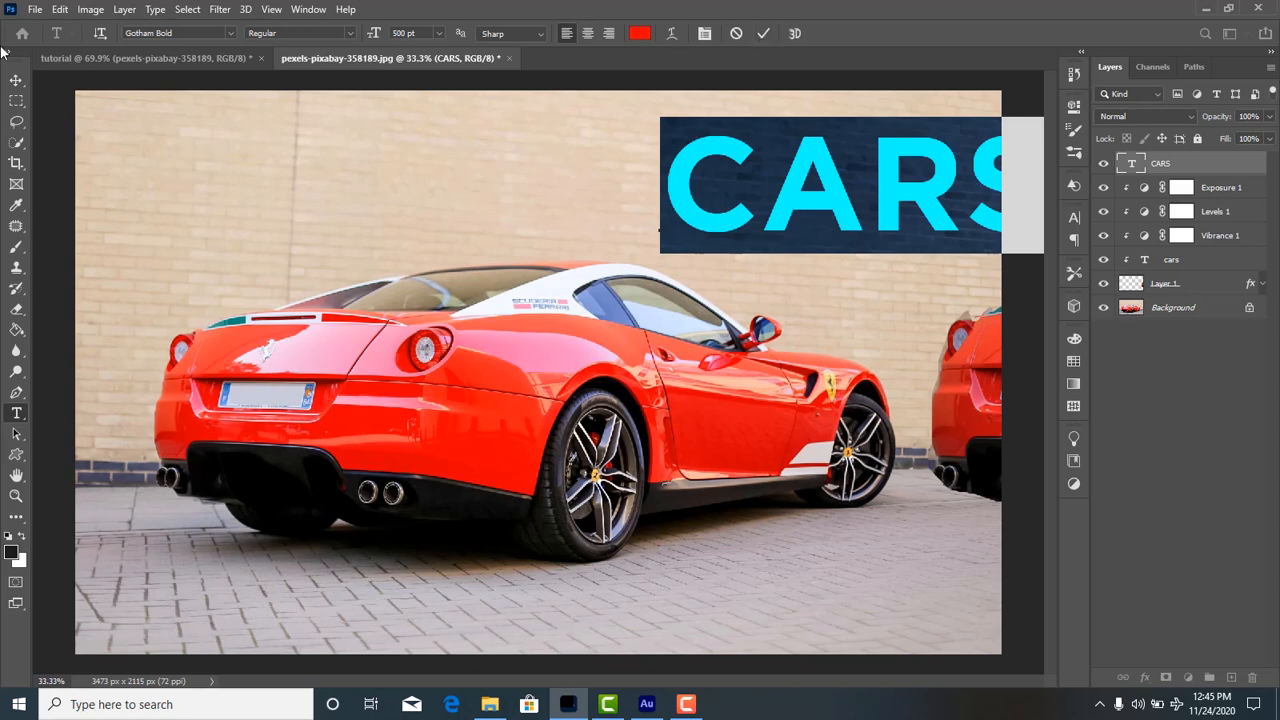
left_click(16, 80)
left_click_drag(720, 228, 410, 634)
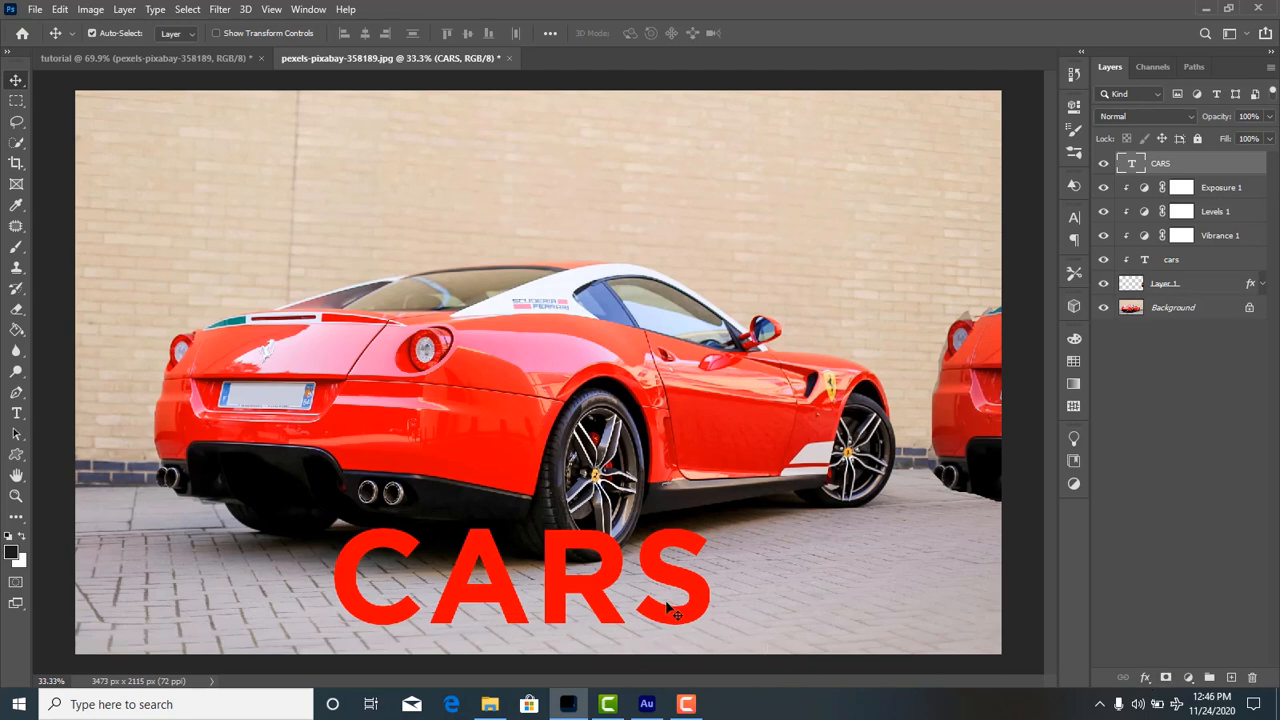
left_click(128, 14)
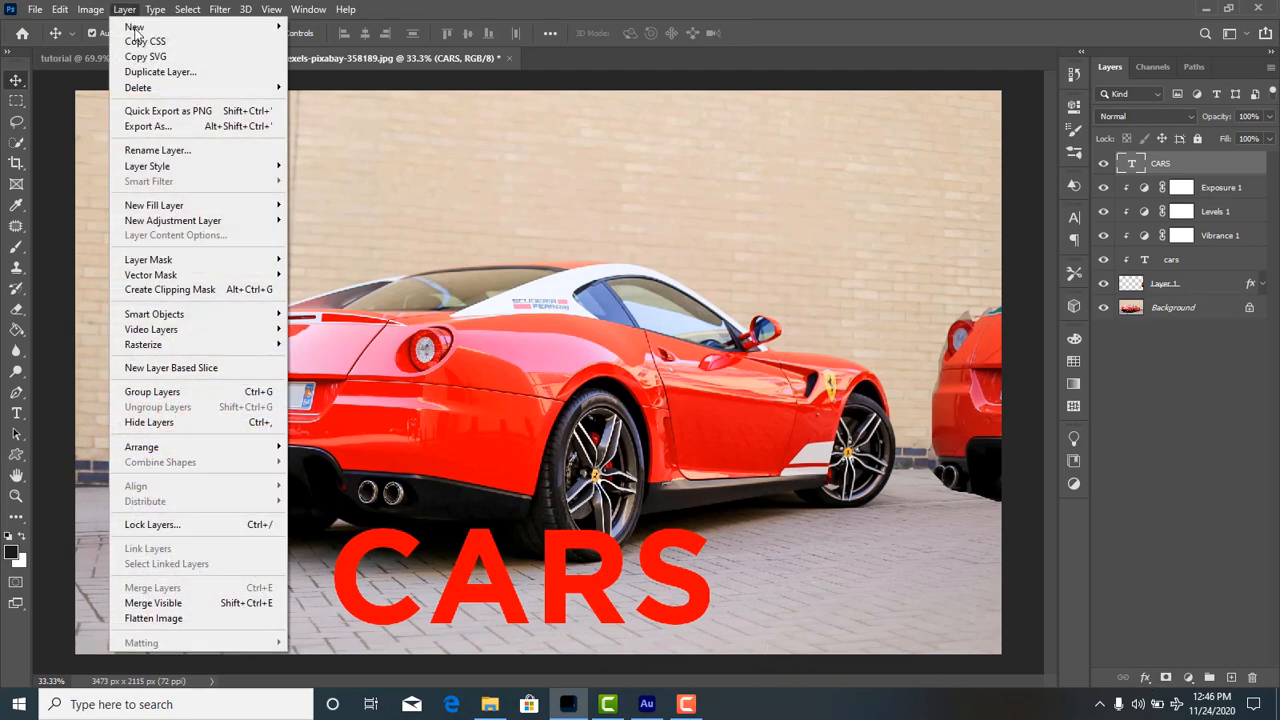
mouse_move(161, 166)
left_click(657, 168)
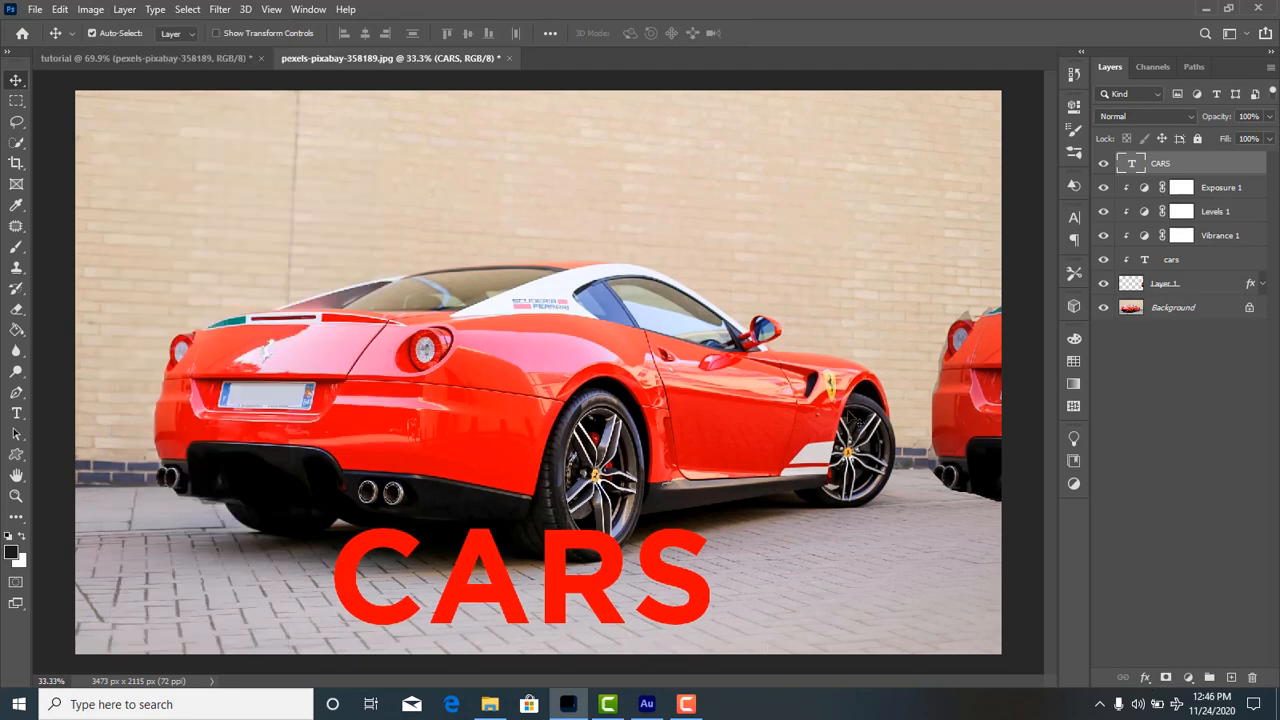
Open the Blending Options of the CARS text layer and reposition the Layer Style dialog farther from the text.
left_click(1146, 678)
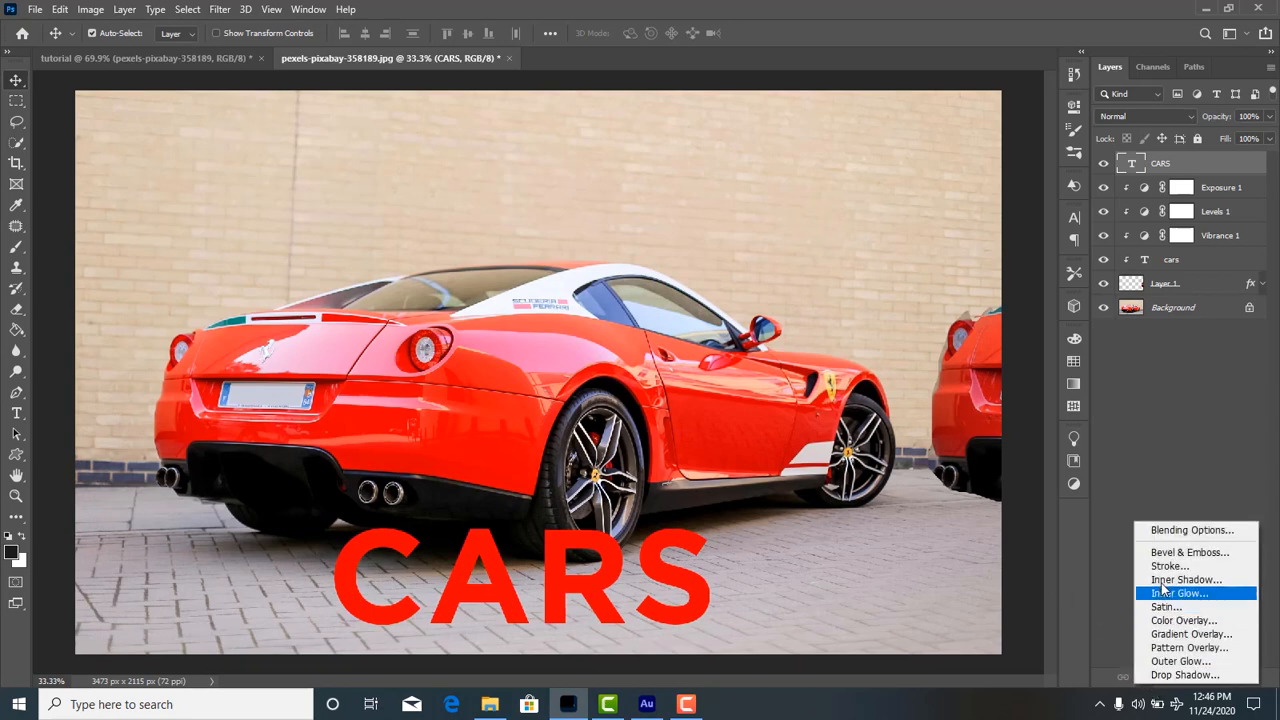
left_click(1176, 534)
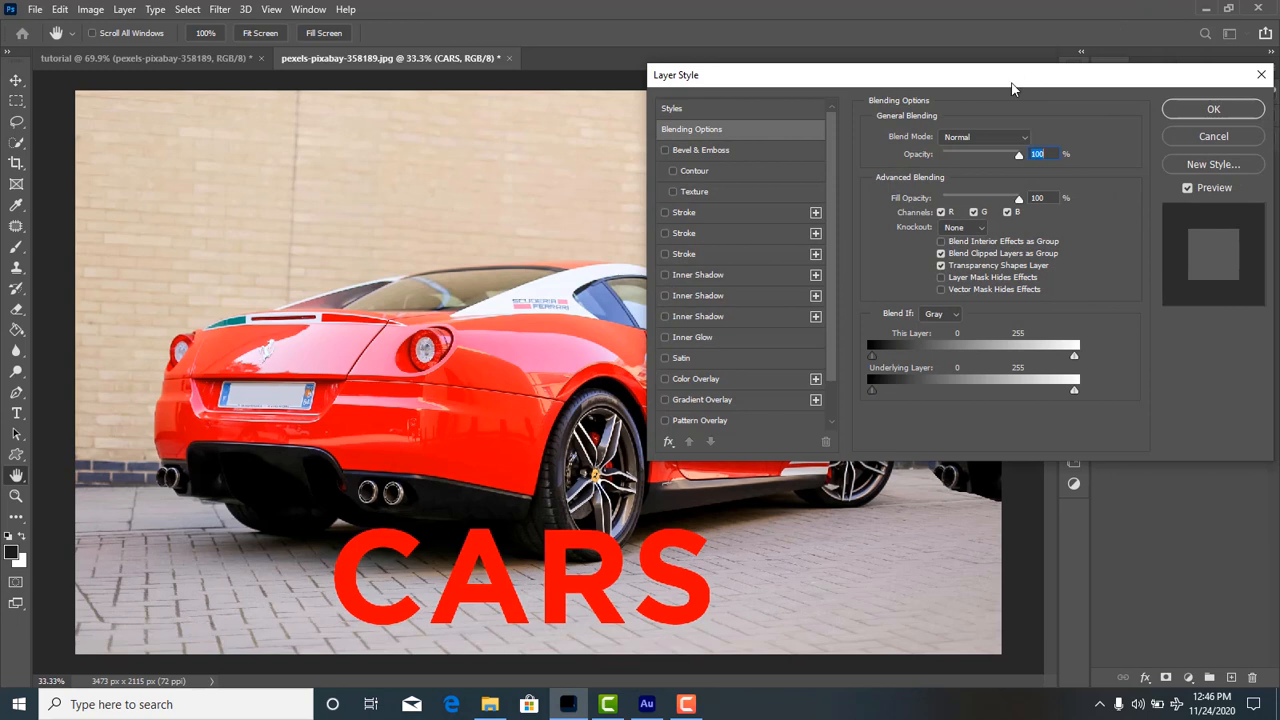
left_click_drag(1012, 88, 1061, 38)
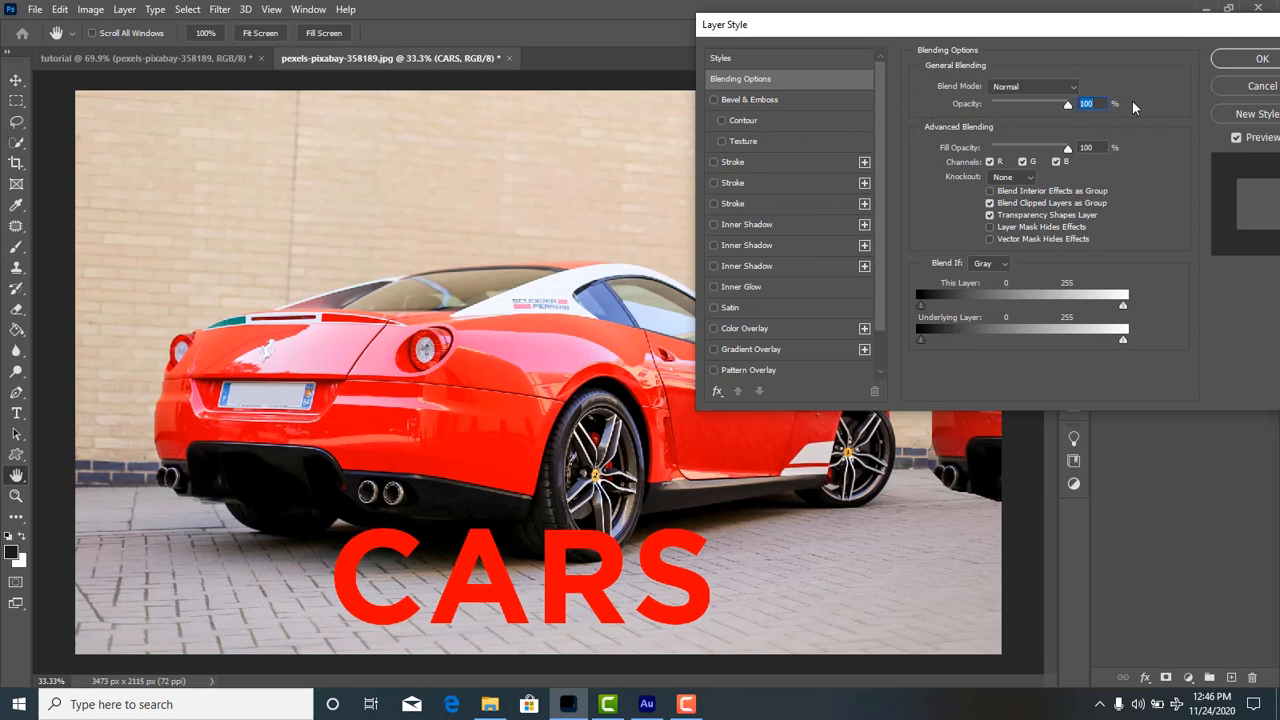
Try the Overlay and Multiply blend modes on the CARS text and return it to Normal.
left_click(1068, 88)
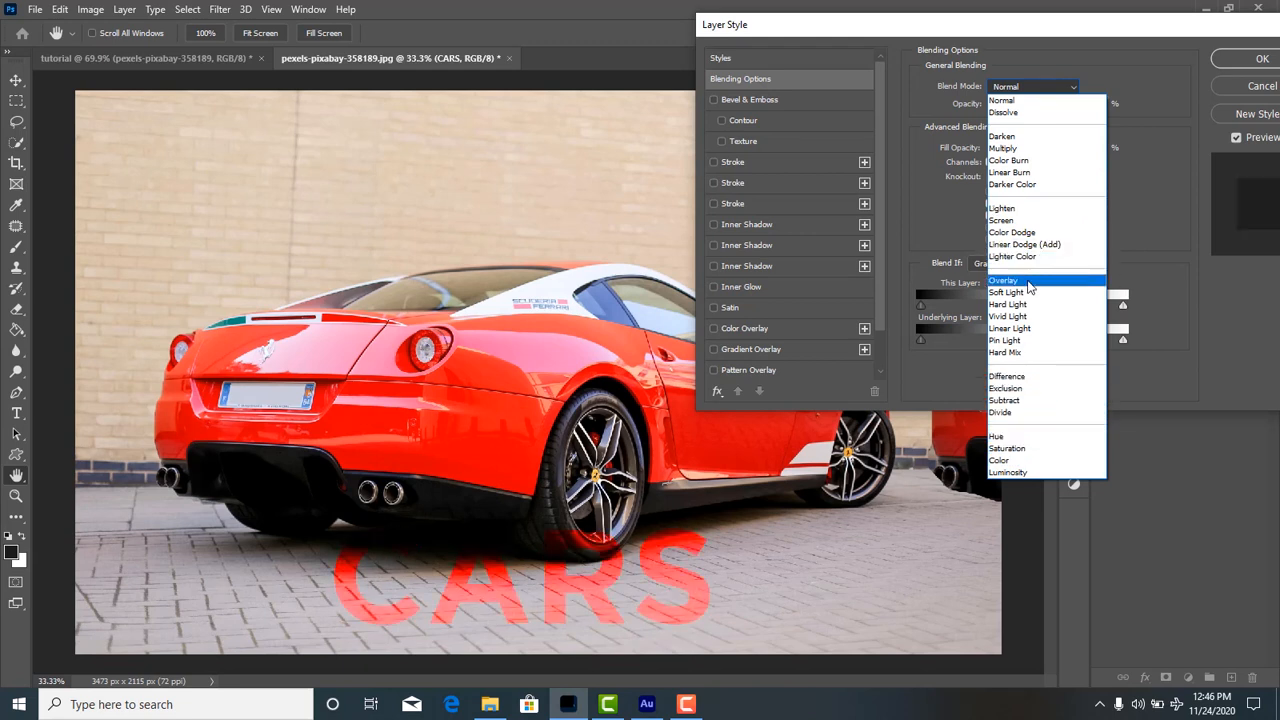
left_click(1030, 287)
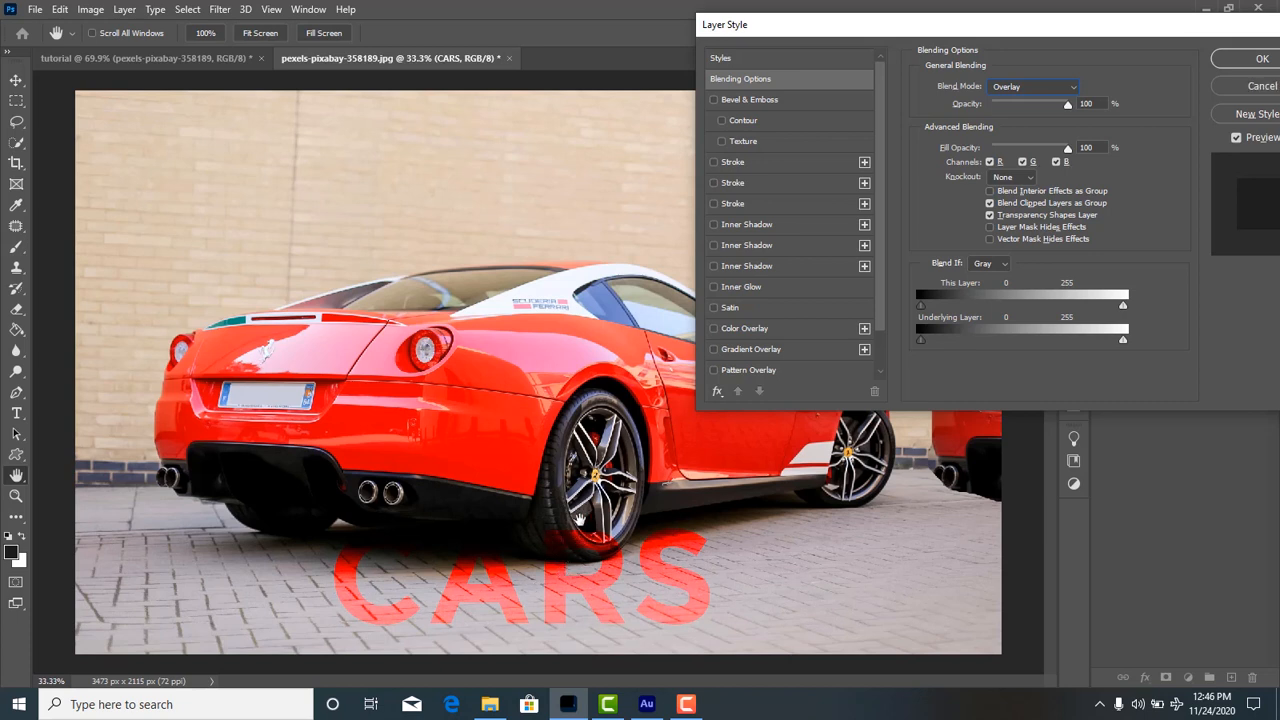
left_click(1035, 87)
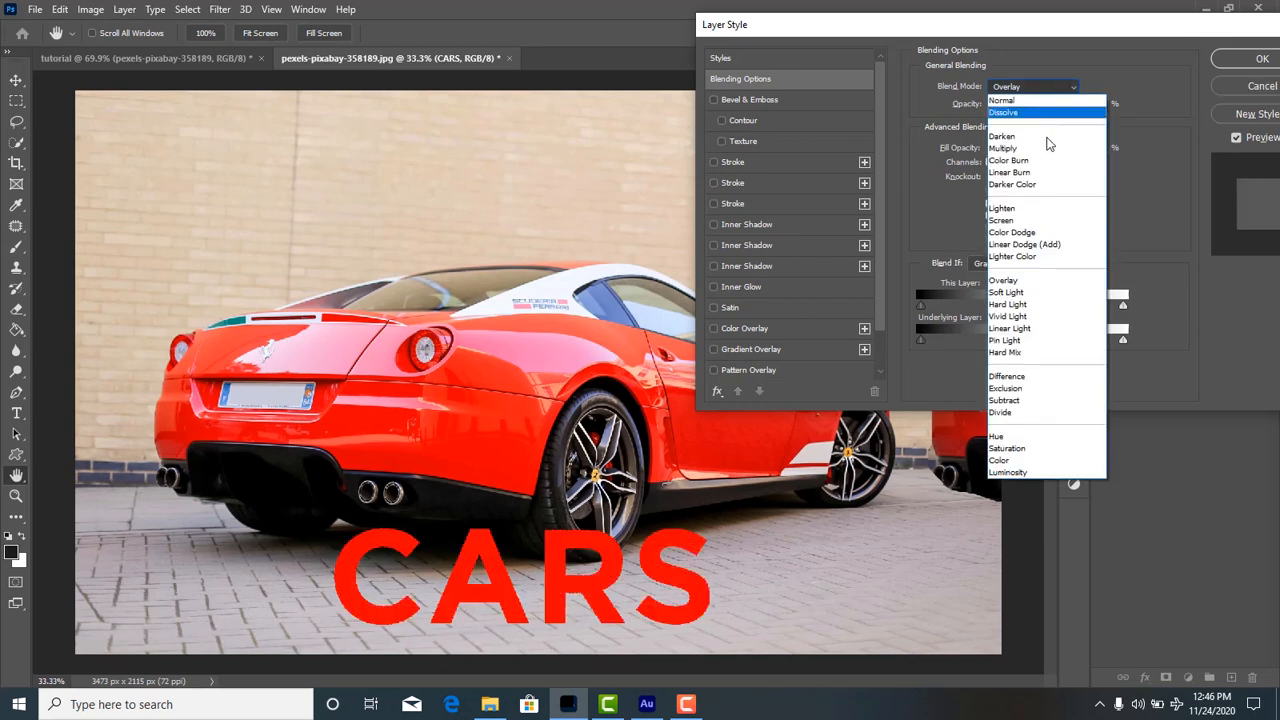
left_click(1010, 140)
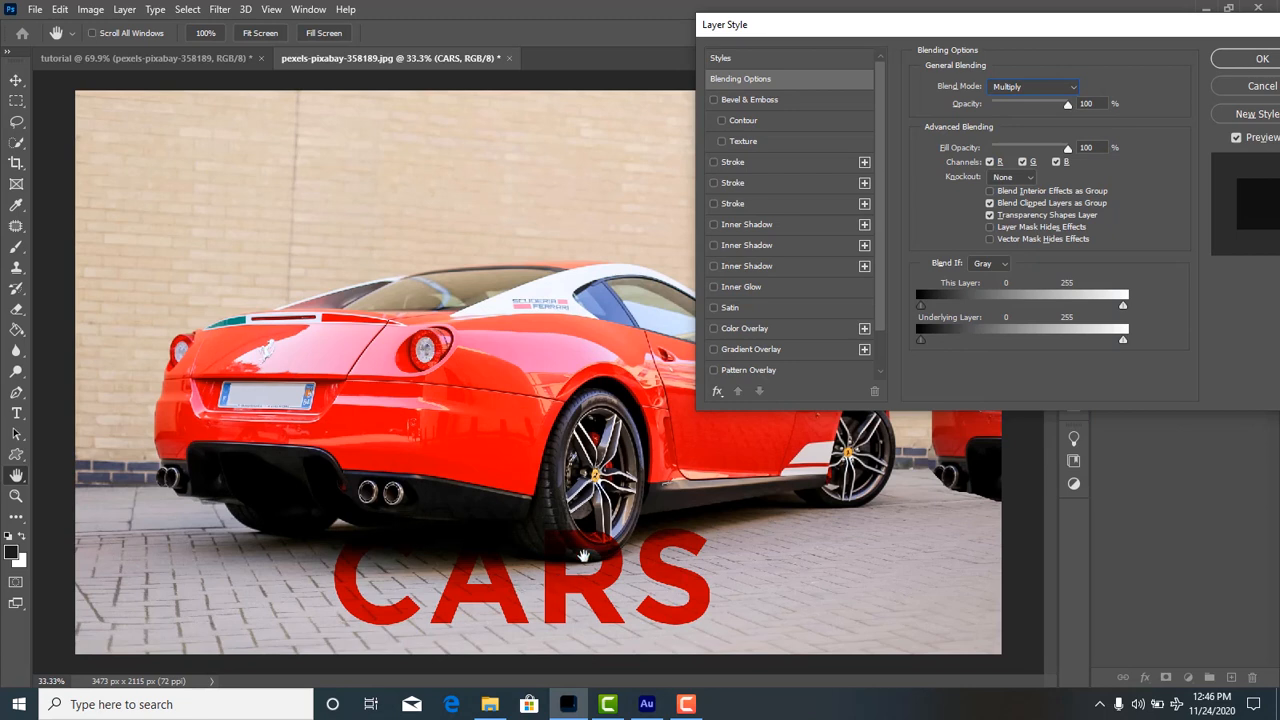
left_click(1035, 87)
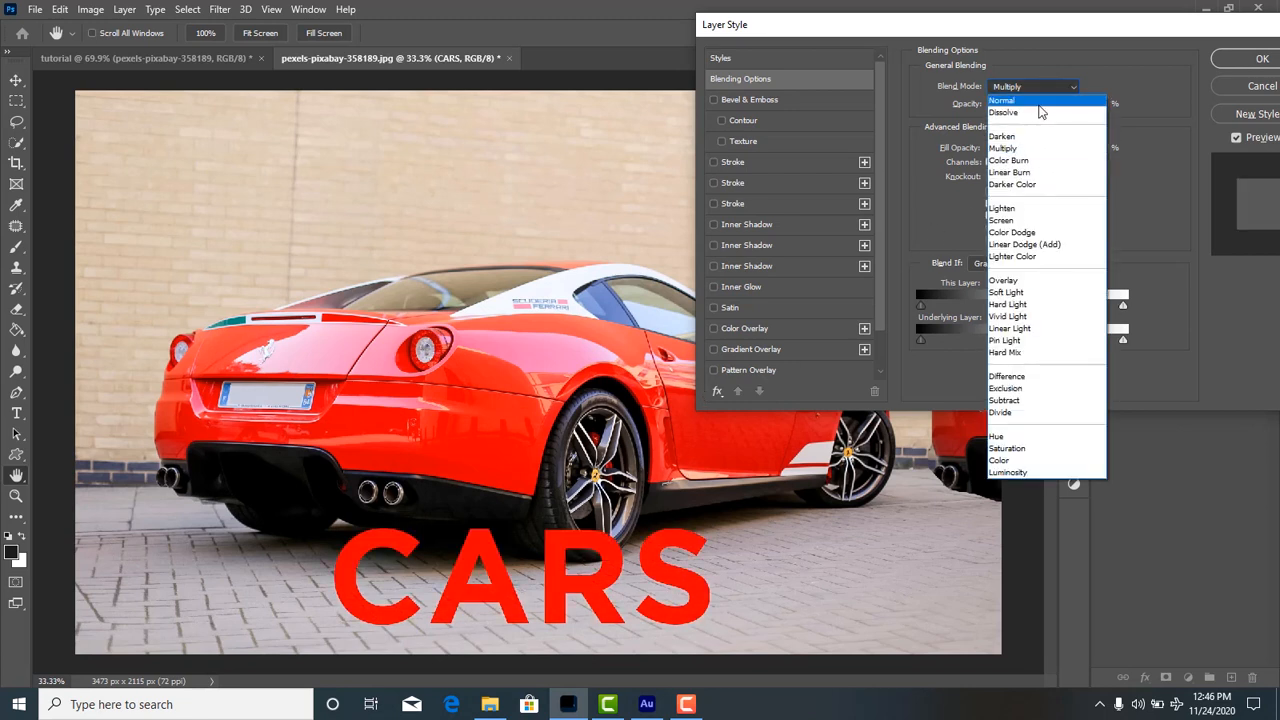
left_click(1010, 101)
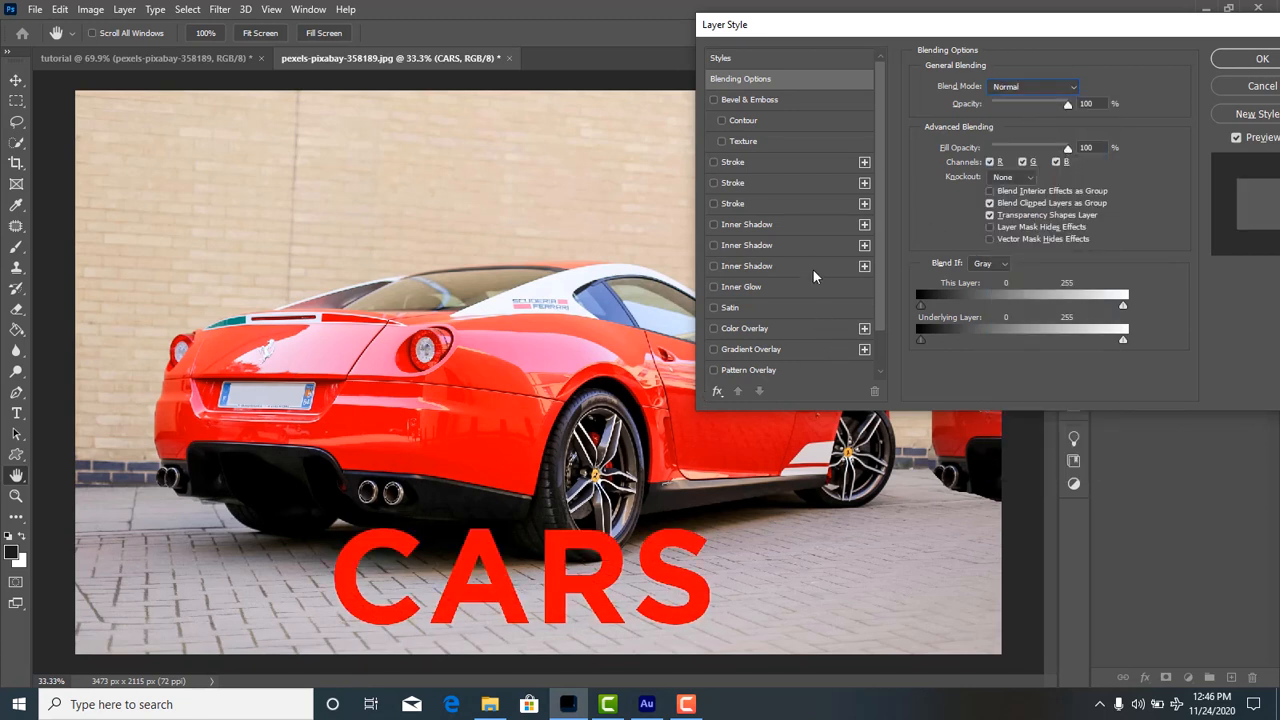
Add Bevel & Emboss with Contour and Texture, plus Stroke, Inner Shadow and Inner Glow effects to the CARS text.
left_click(736, 102)
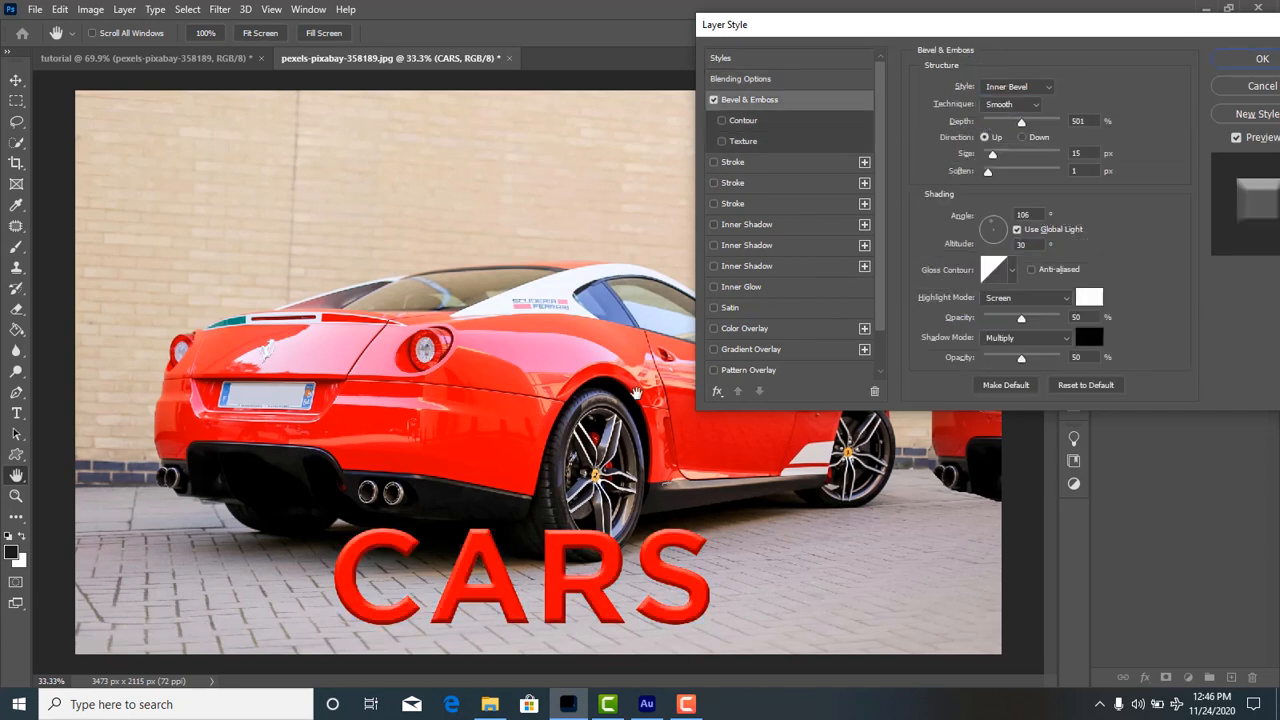
left_click(780, 141)
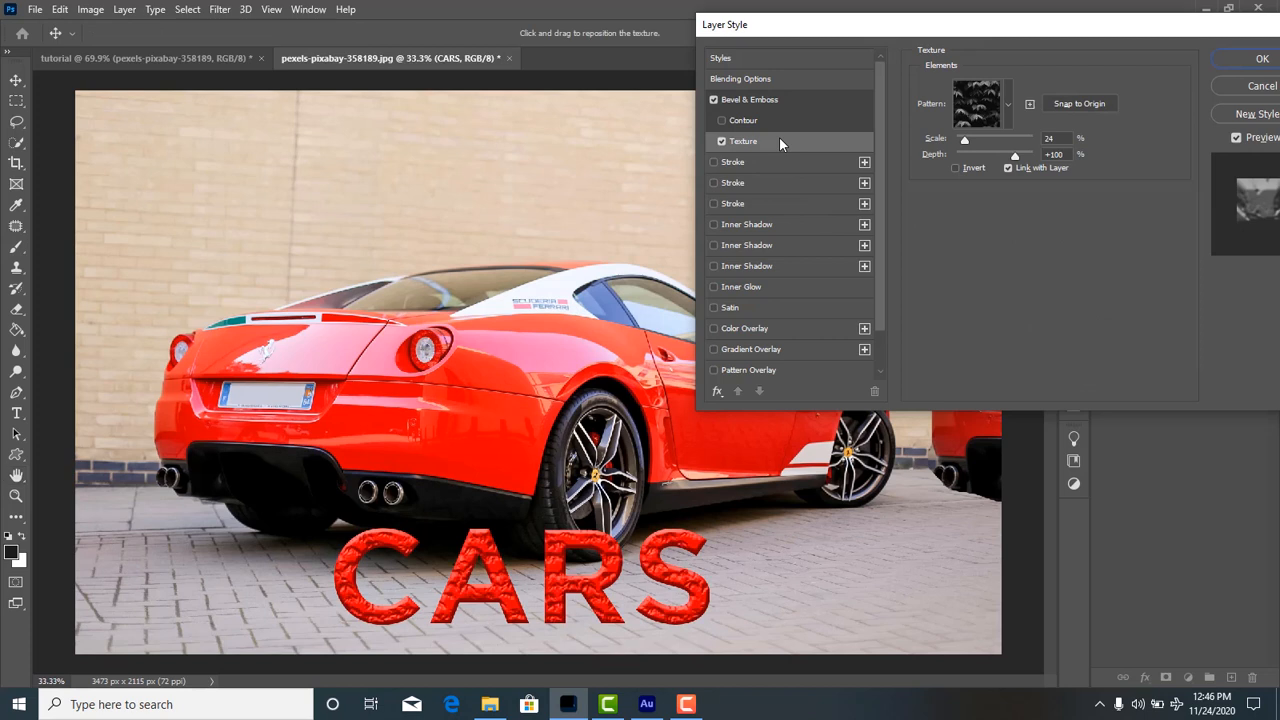
left_click(779, 120)
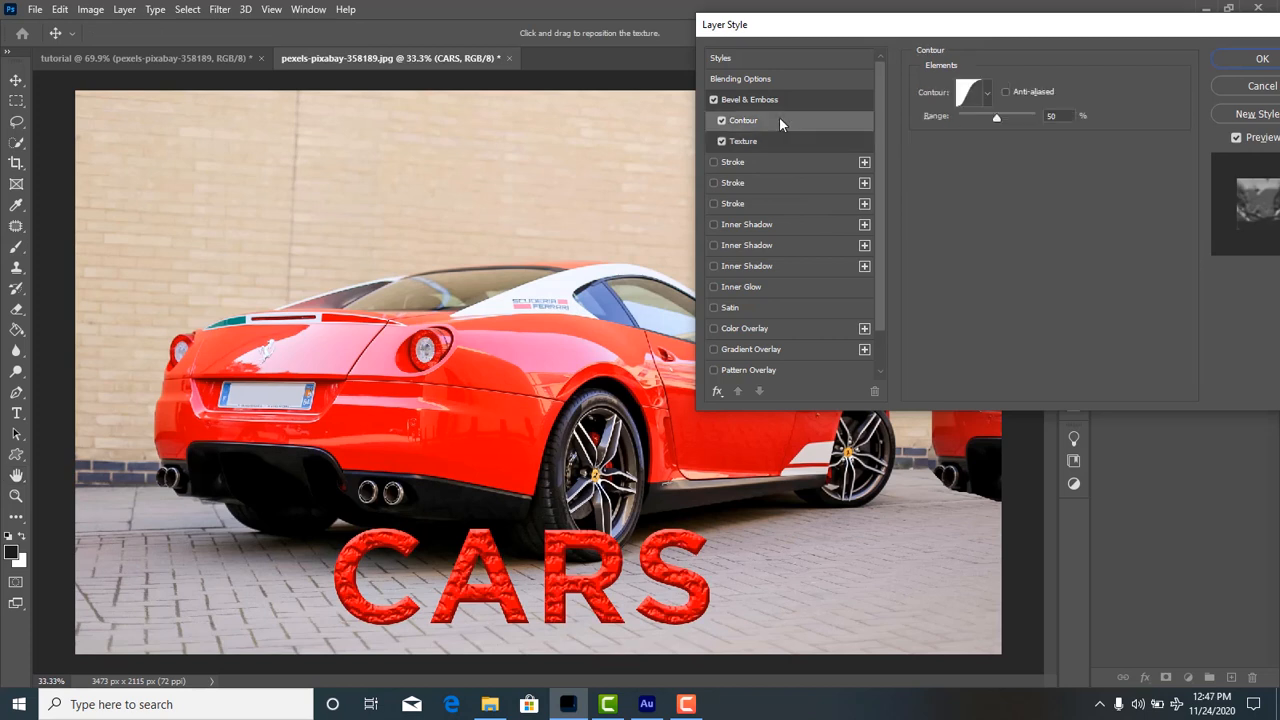
left_click(743, 161)
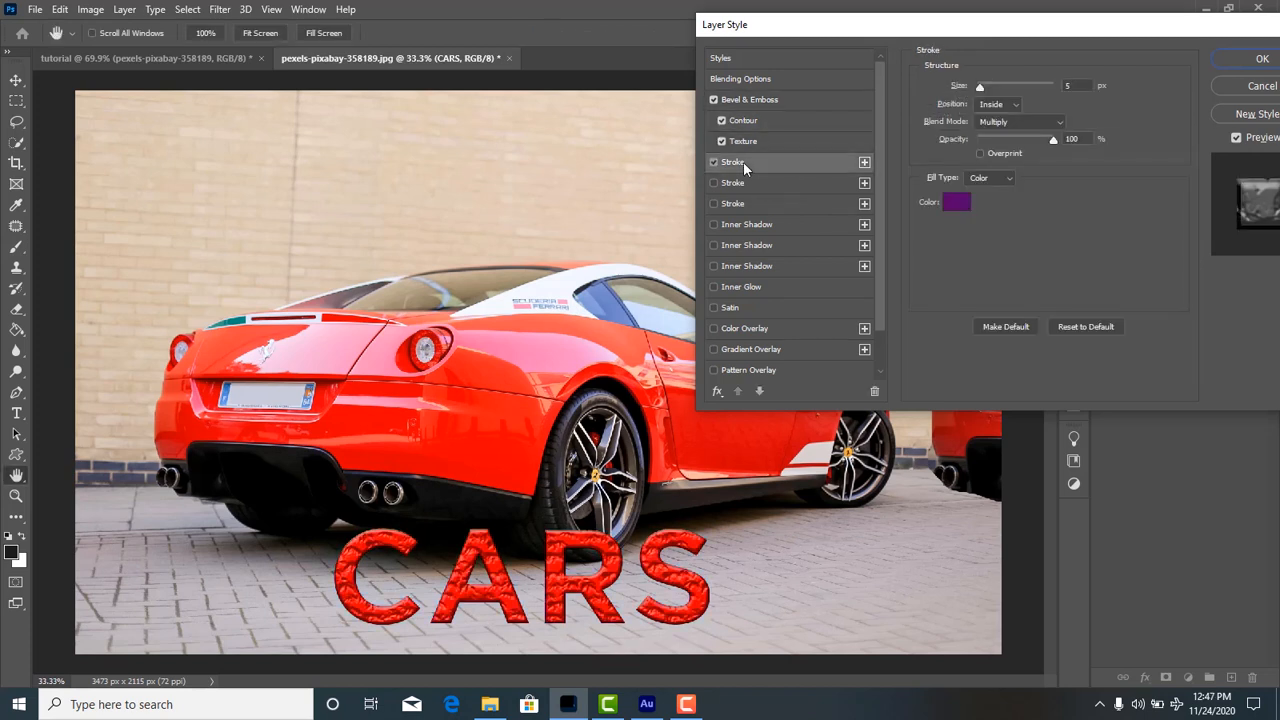
left_click(748, 226)
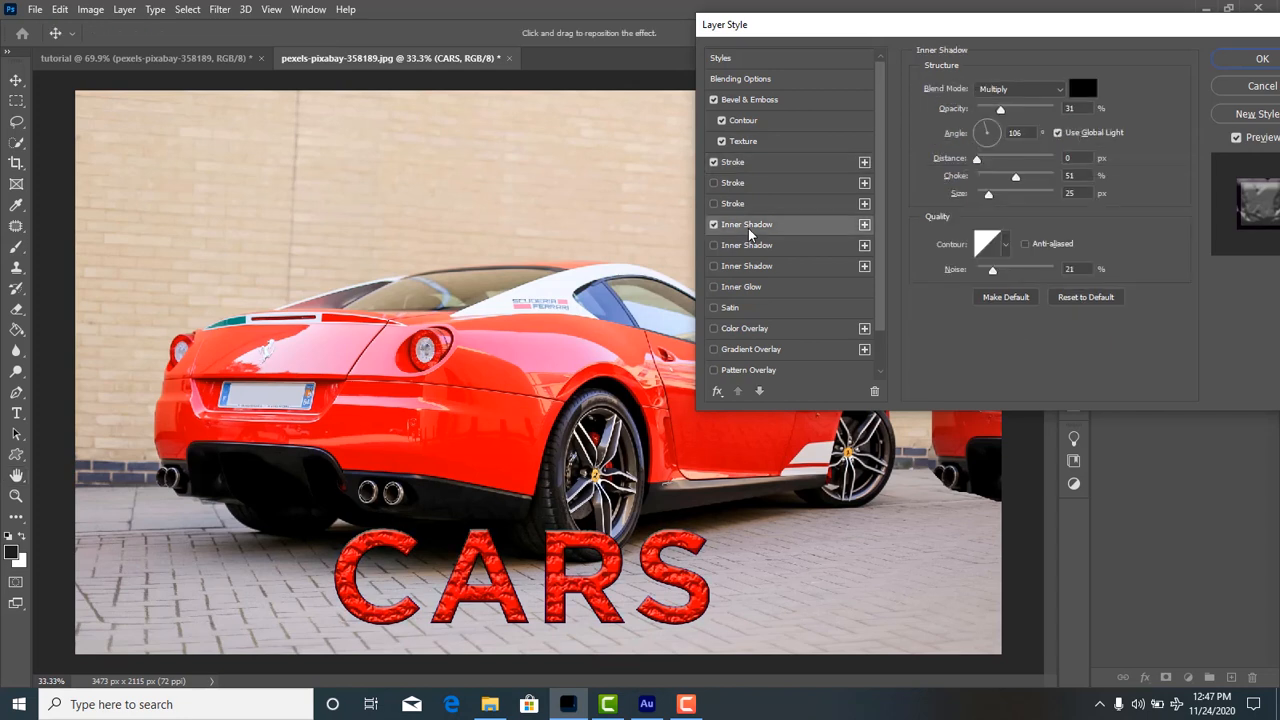
left_click(759, 289)
Add a white (ffffff) Color Overlay with the Normal blend mode to the CARS text and apply the layer styles.
left_click(758, 330)
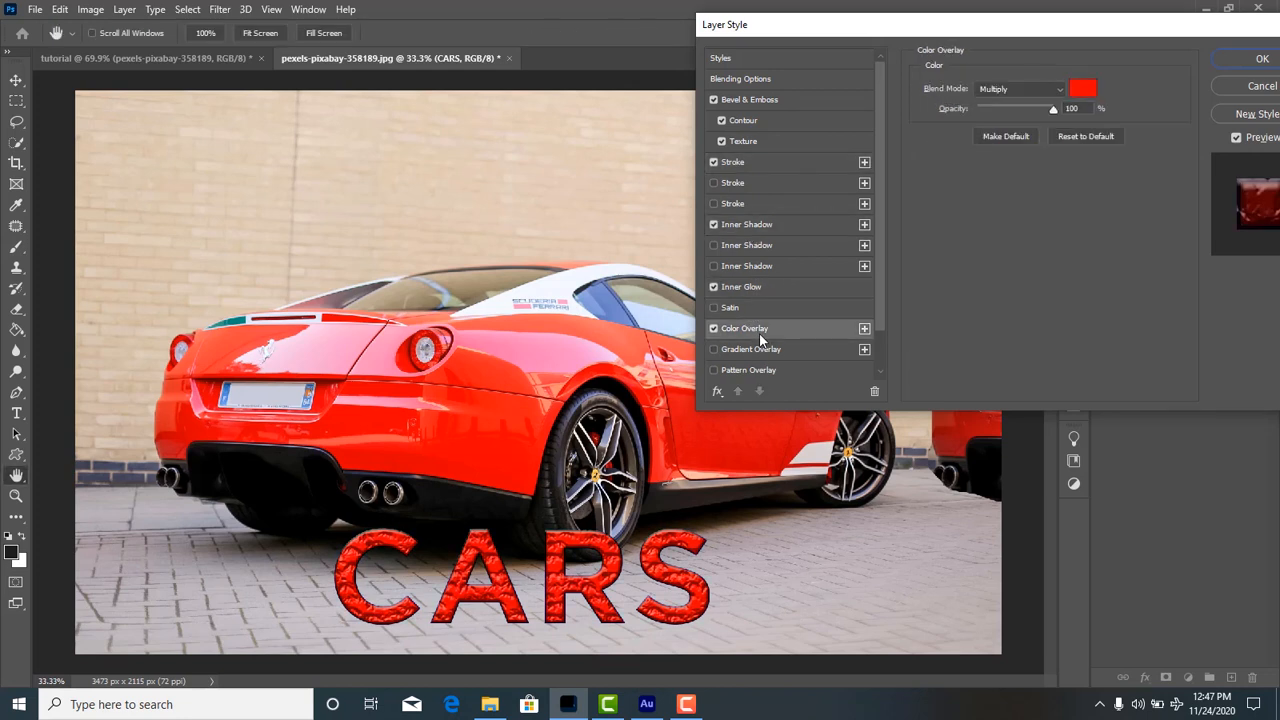
left_click(1087, 91)
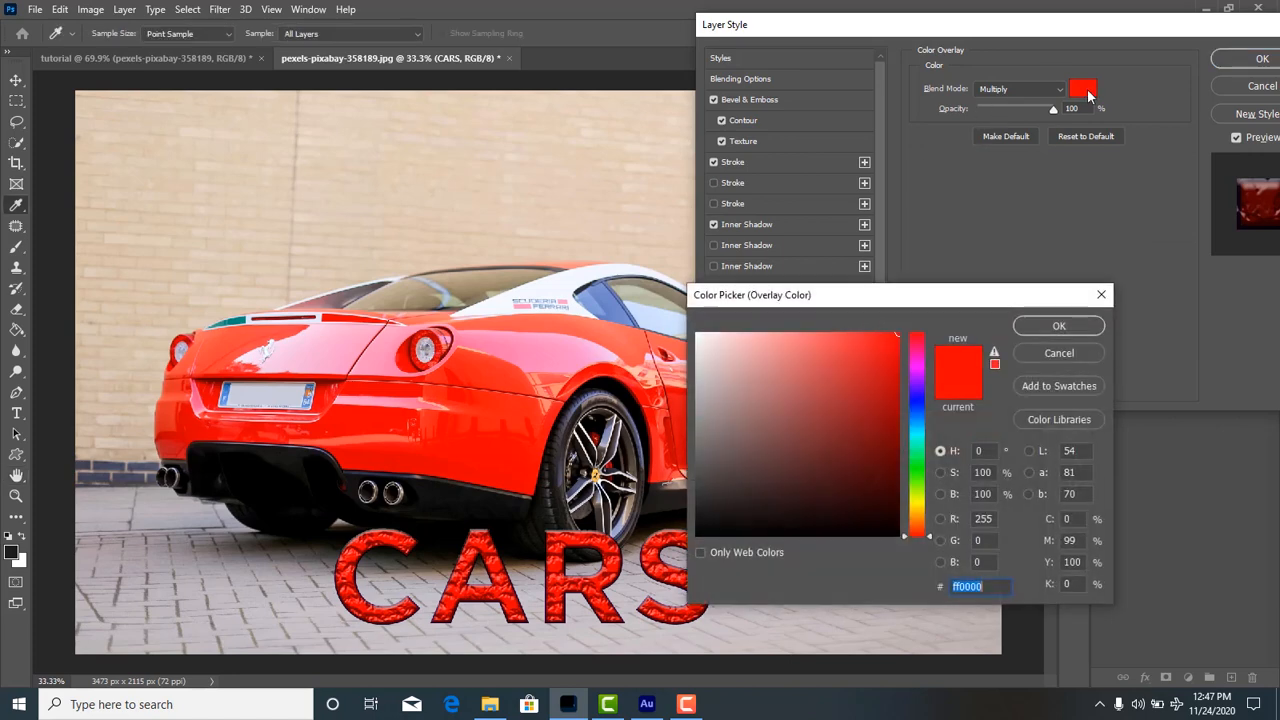
left_click(922, 512)
left_click_drag(922, 512, 922, 491)
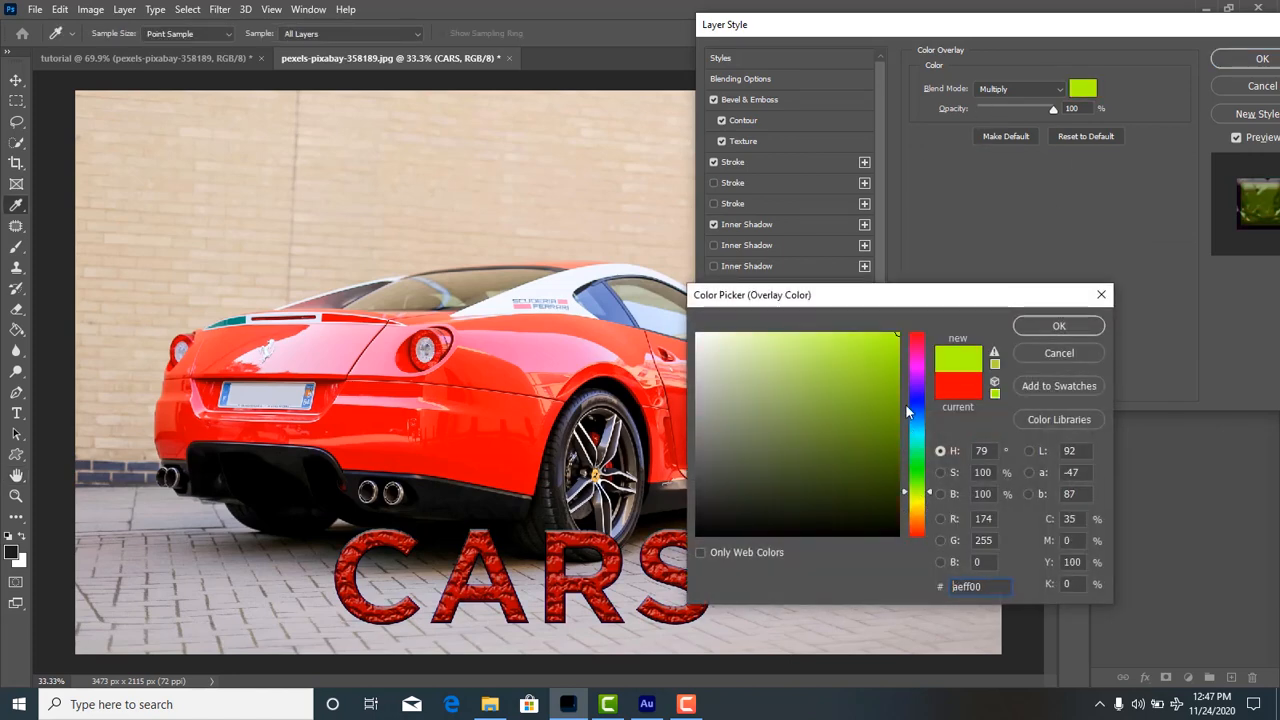
left_click(788, 386)
left_click(698, 335)
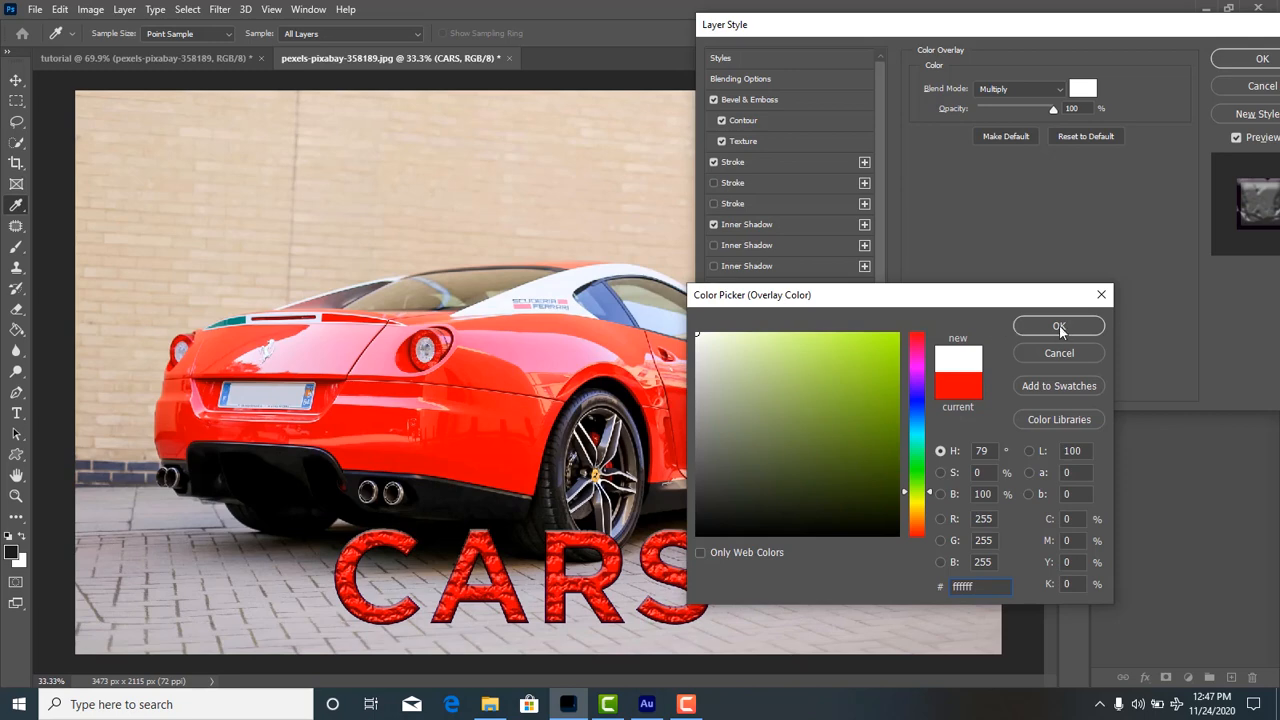
left_click(1059, 327)
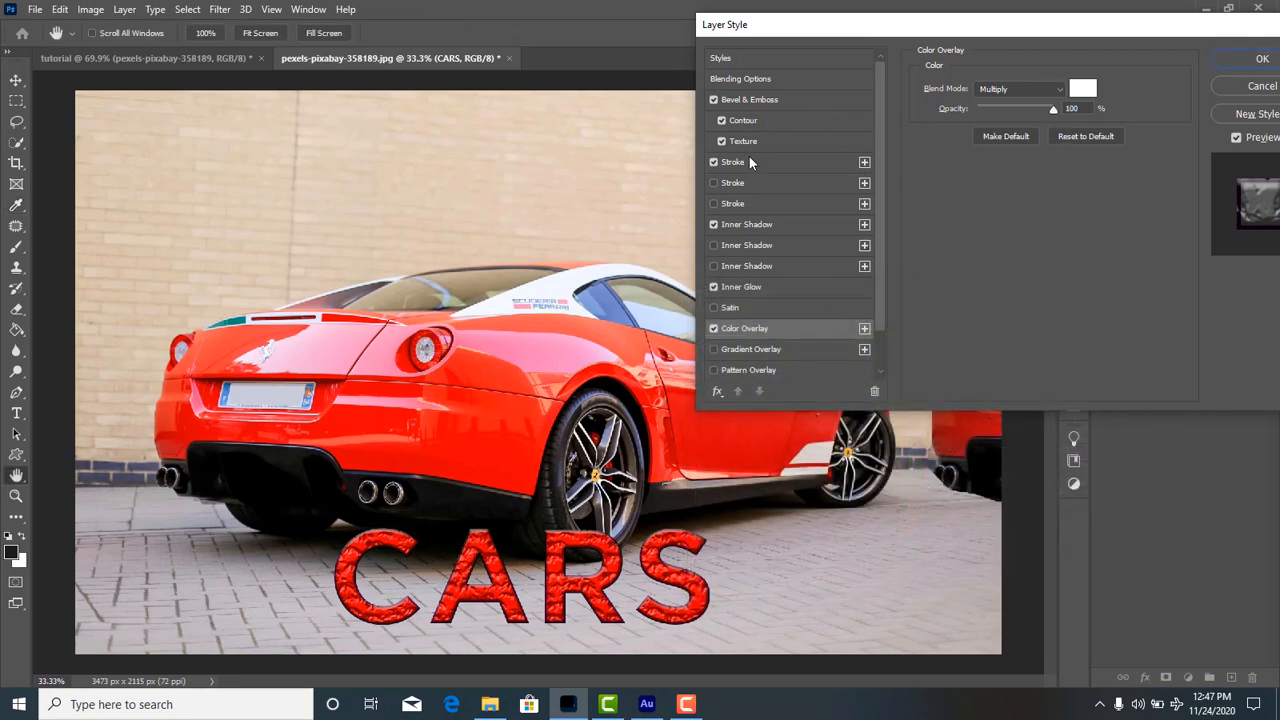
left_click(1023, 87)
left_click(1028, 102)
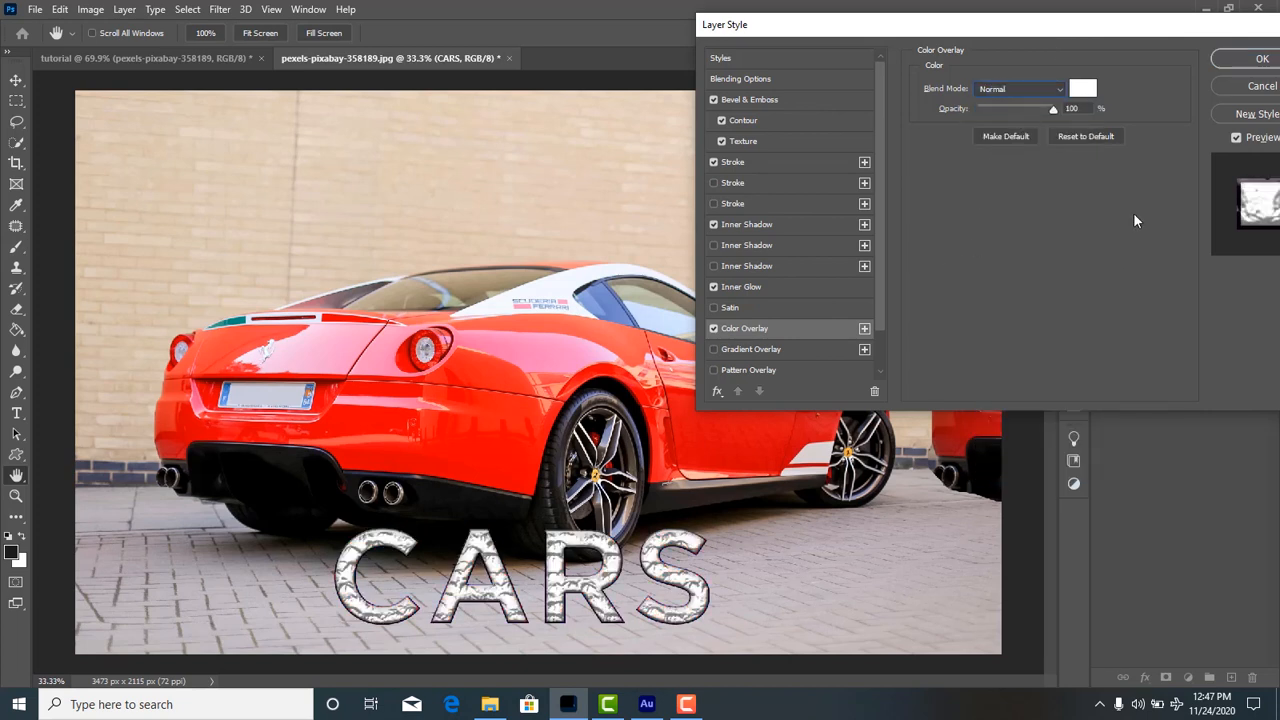
scroll(785, 250, "down", 2)
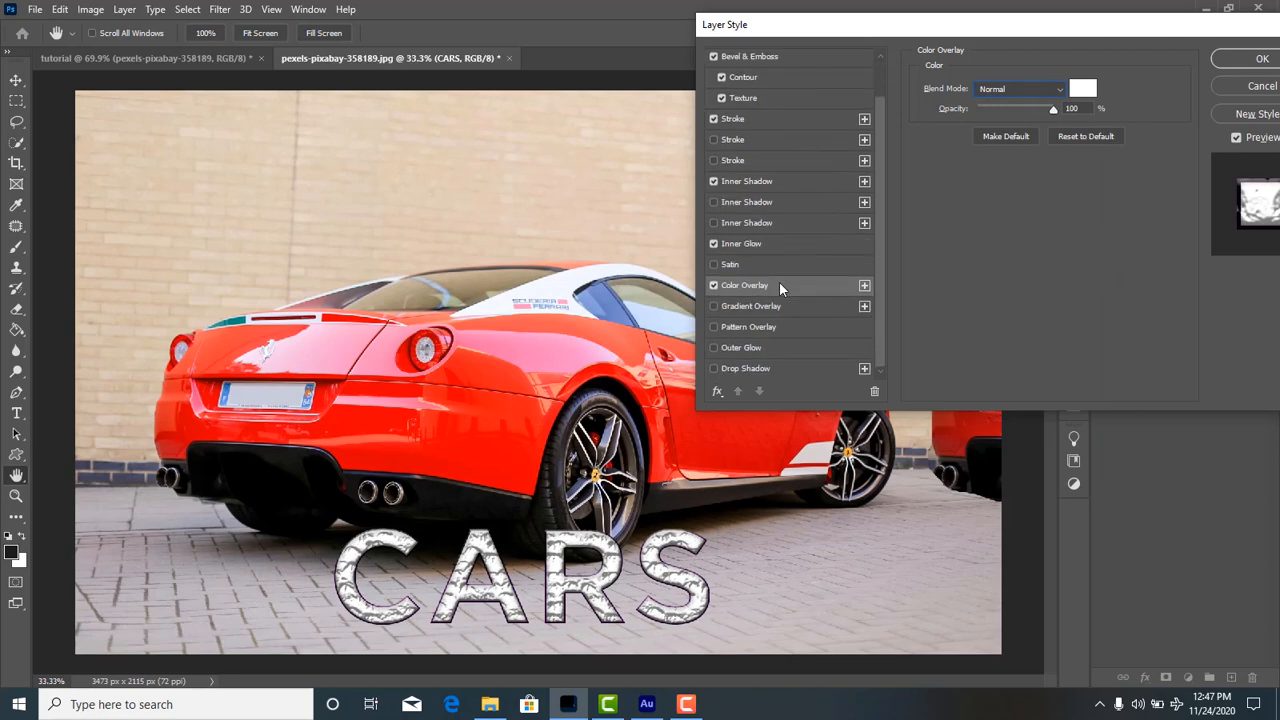
left_click(1248, 60)
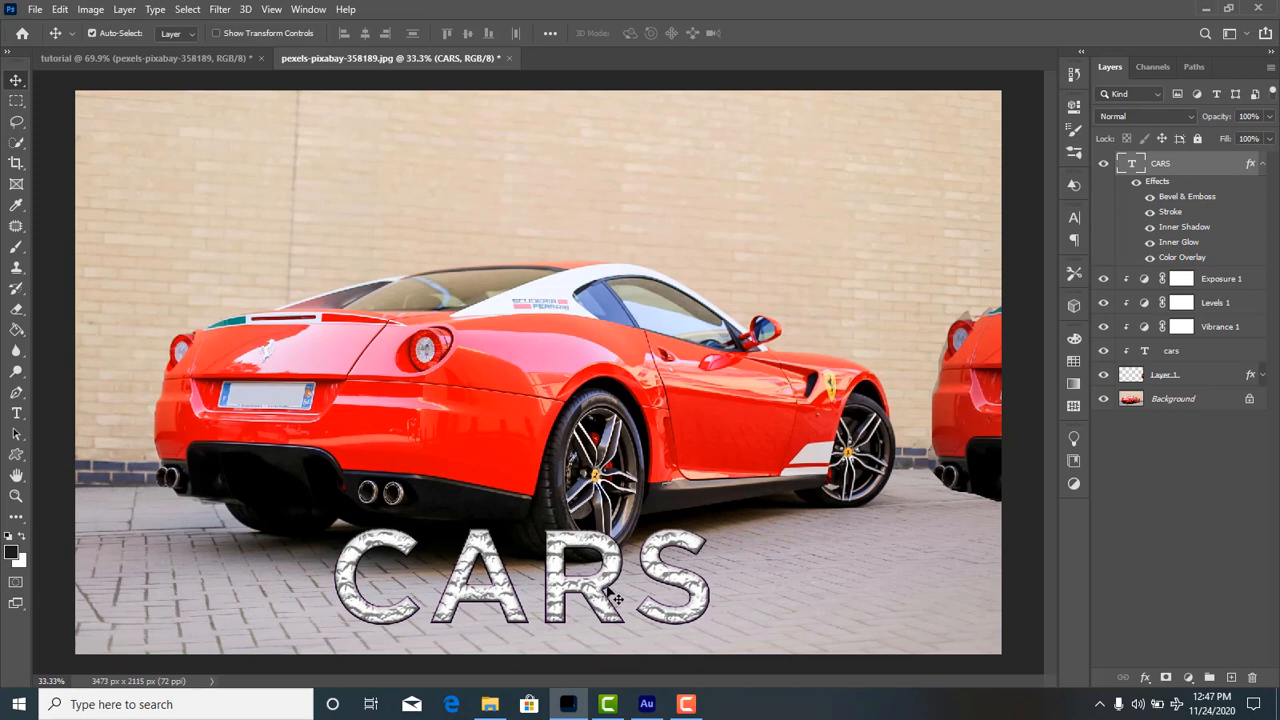
Nudge the CARS text slightly down the pavement and move the duplicate car on Layer 1 in front of the original car.
left_click_drag(616, 598, 610, 595)
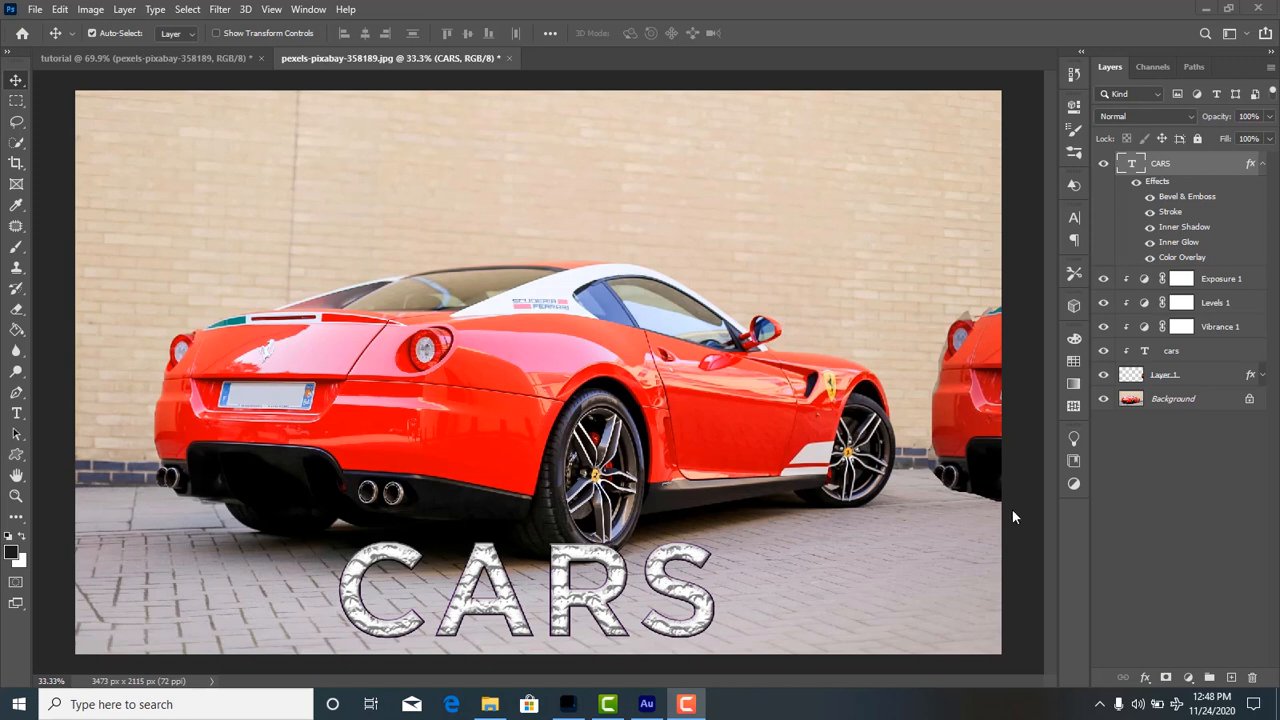
left_click(990, 440)
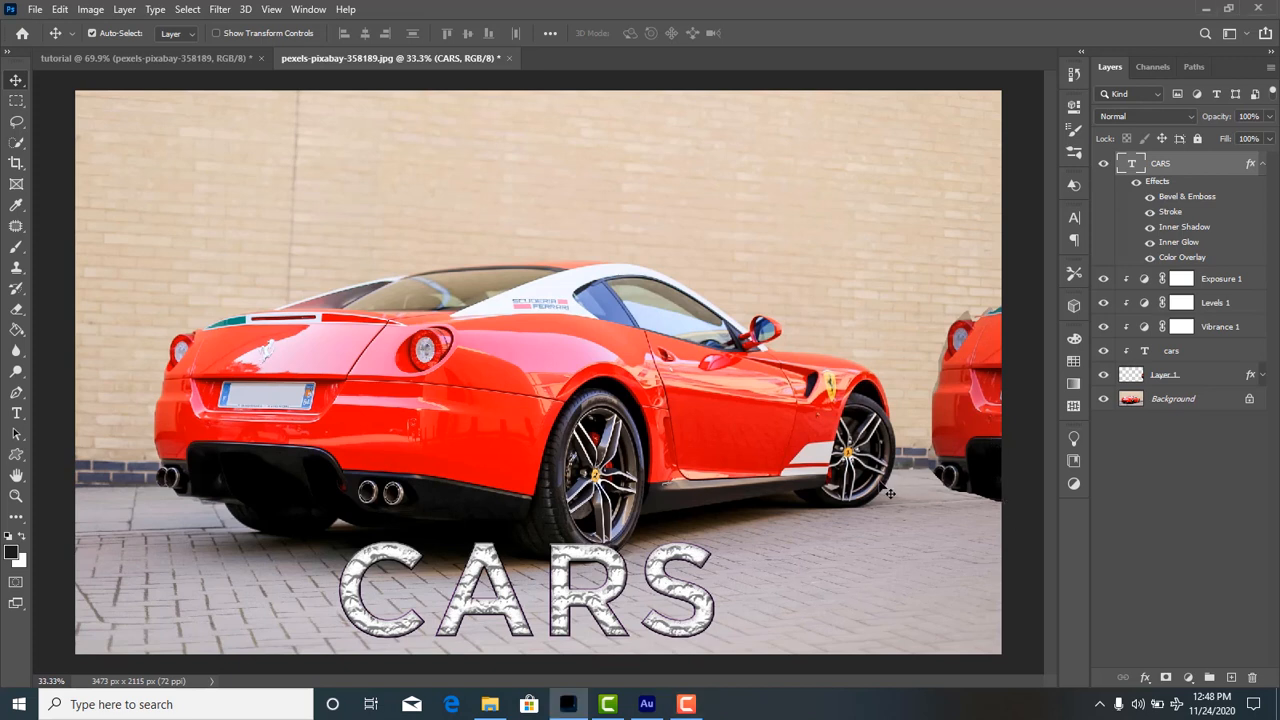
left_click(1172, 373)
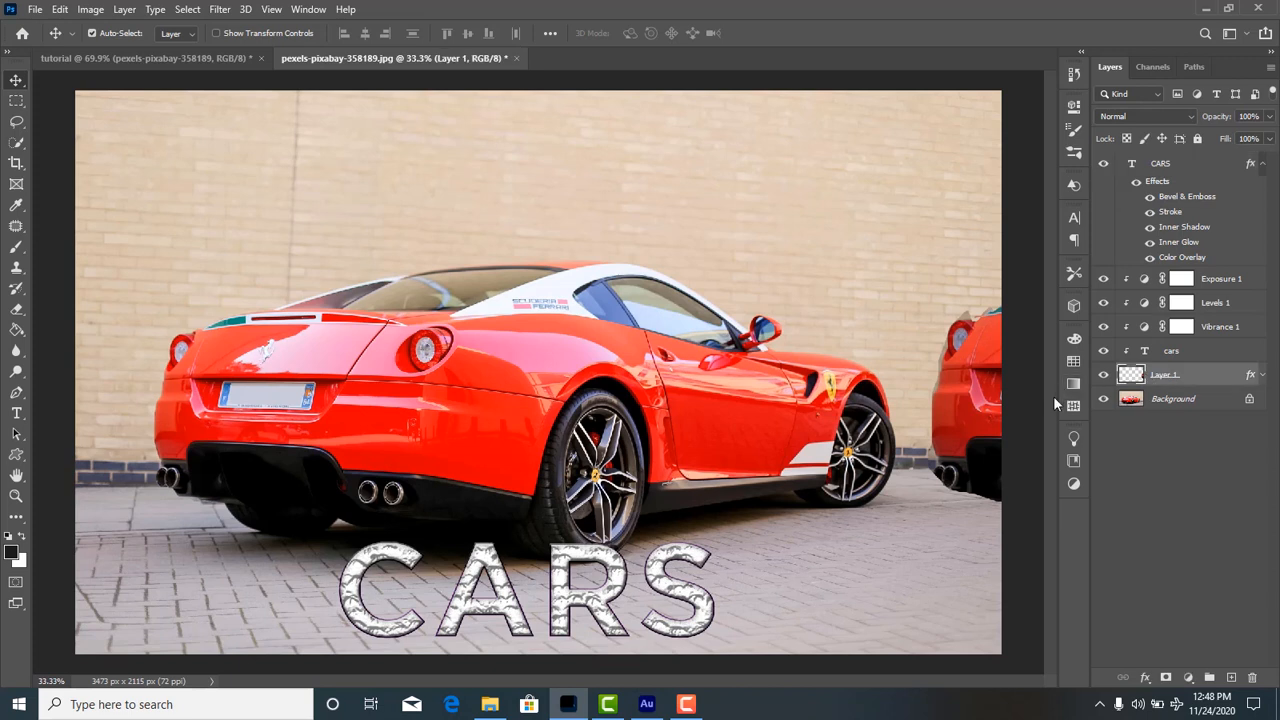
left_click_drag(997, 424, 503, 438)
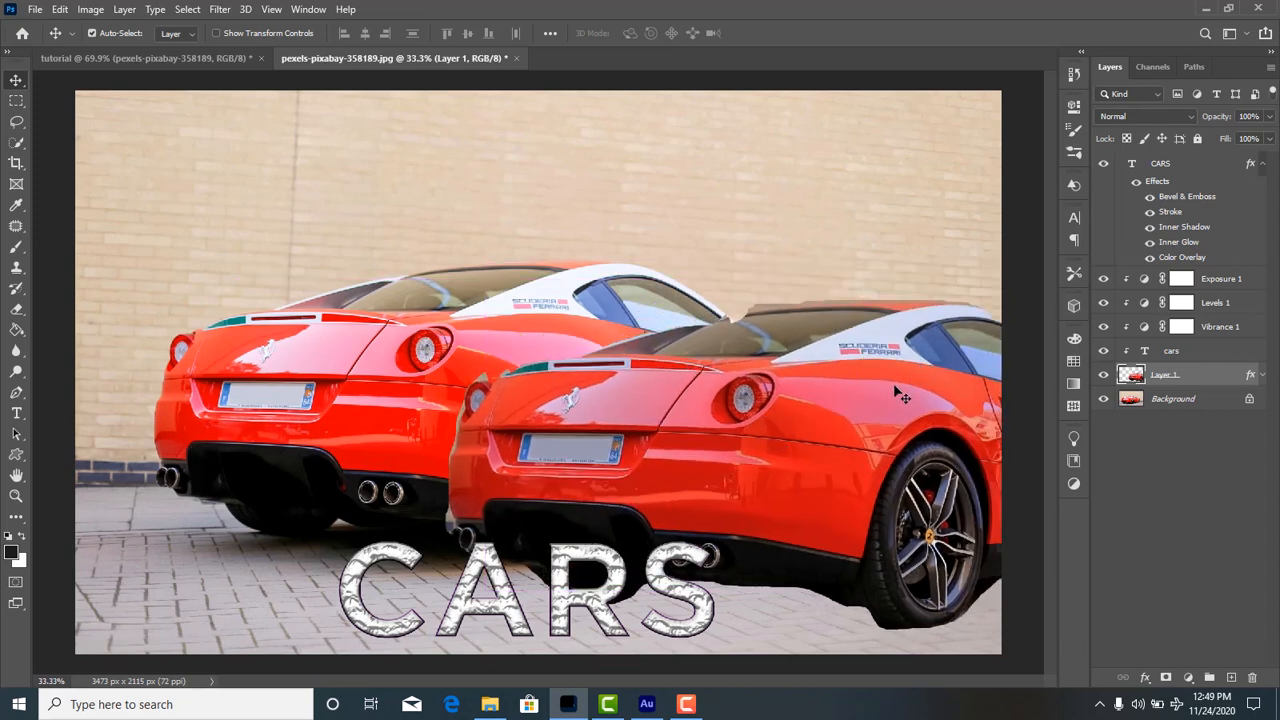
Erase soft strokes across the right half of the duplicate car on Layer 1 with a 111 px eraser at 0% hardness.
left_click(17, 309)
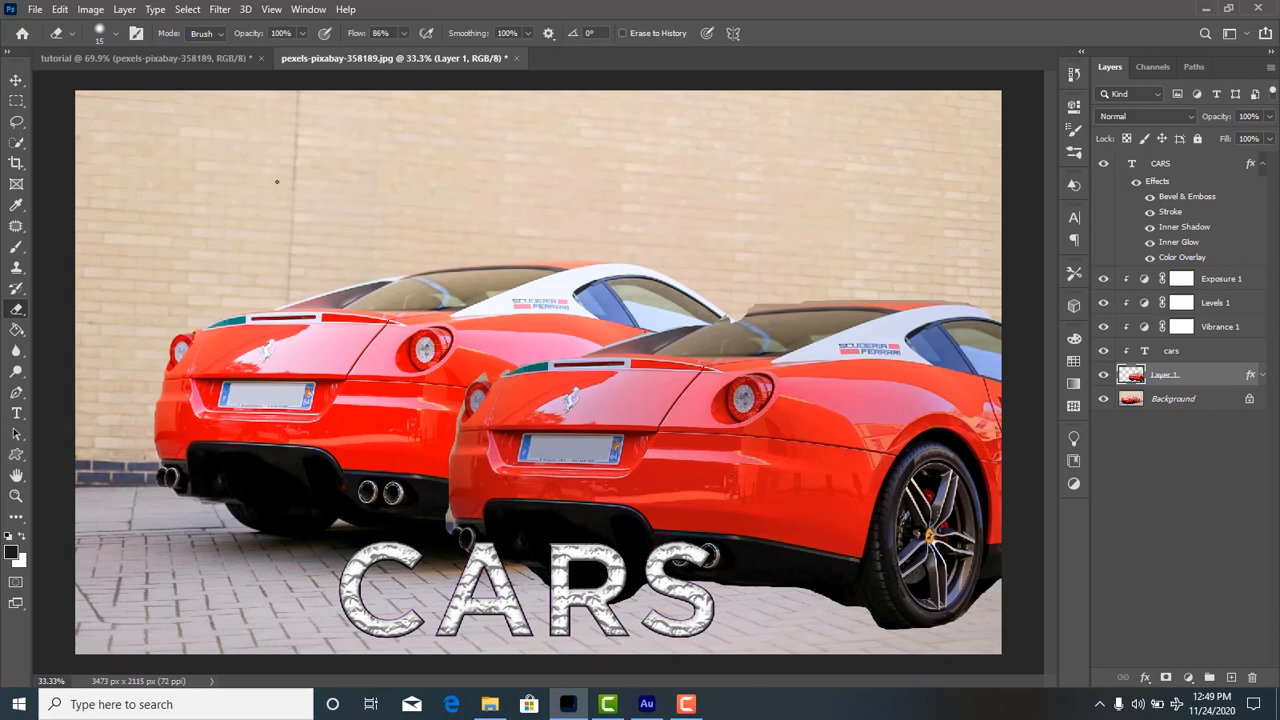
left_click(117, 36)
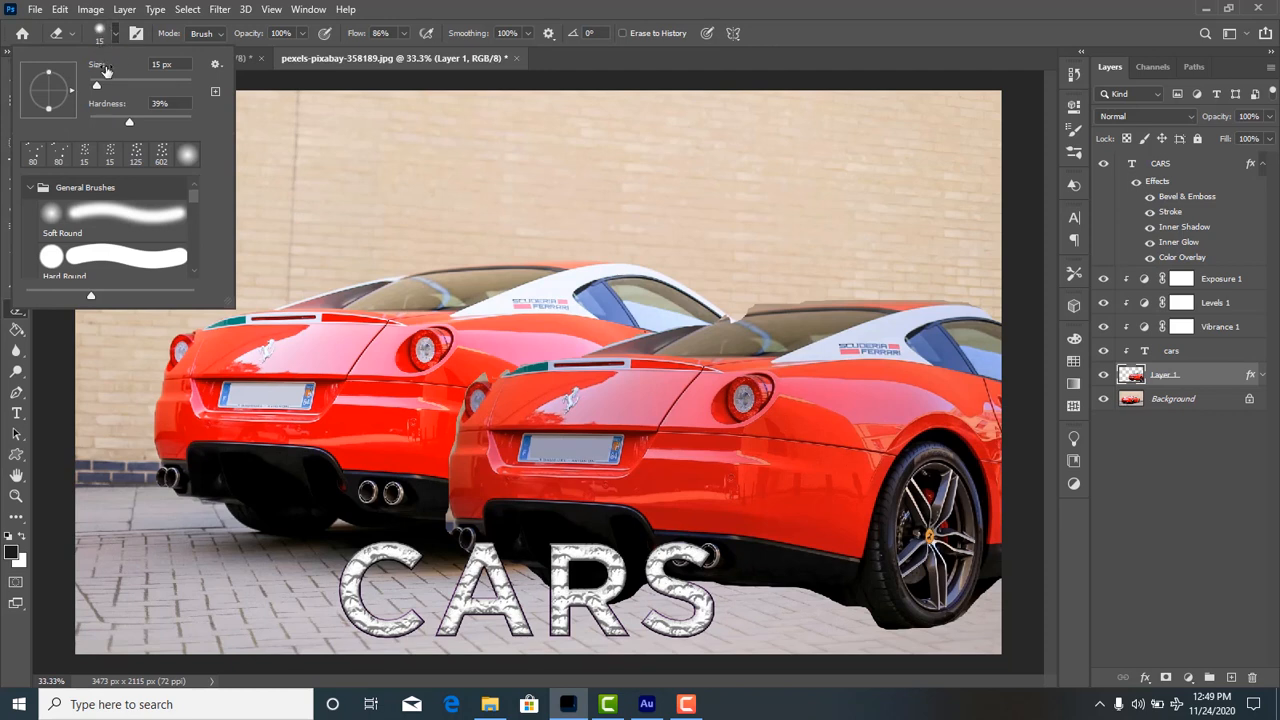
mouse_move(97, 85)
left_mouse_down()
mouse_move(201, 122)
mouse_move(71, 127)
left_mouse_up()
left_click(450, 28)
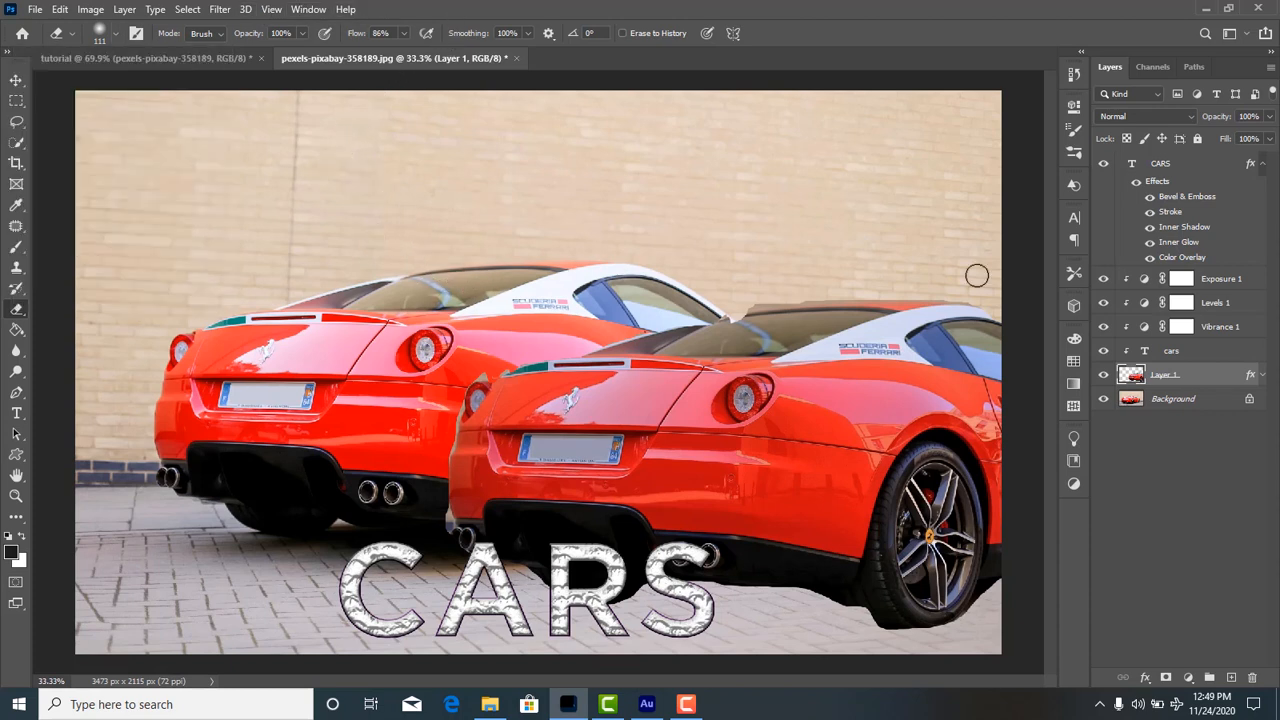
left_click_drag(868, 298, 741, 649)
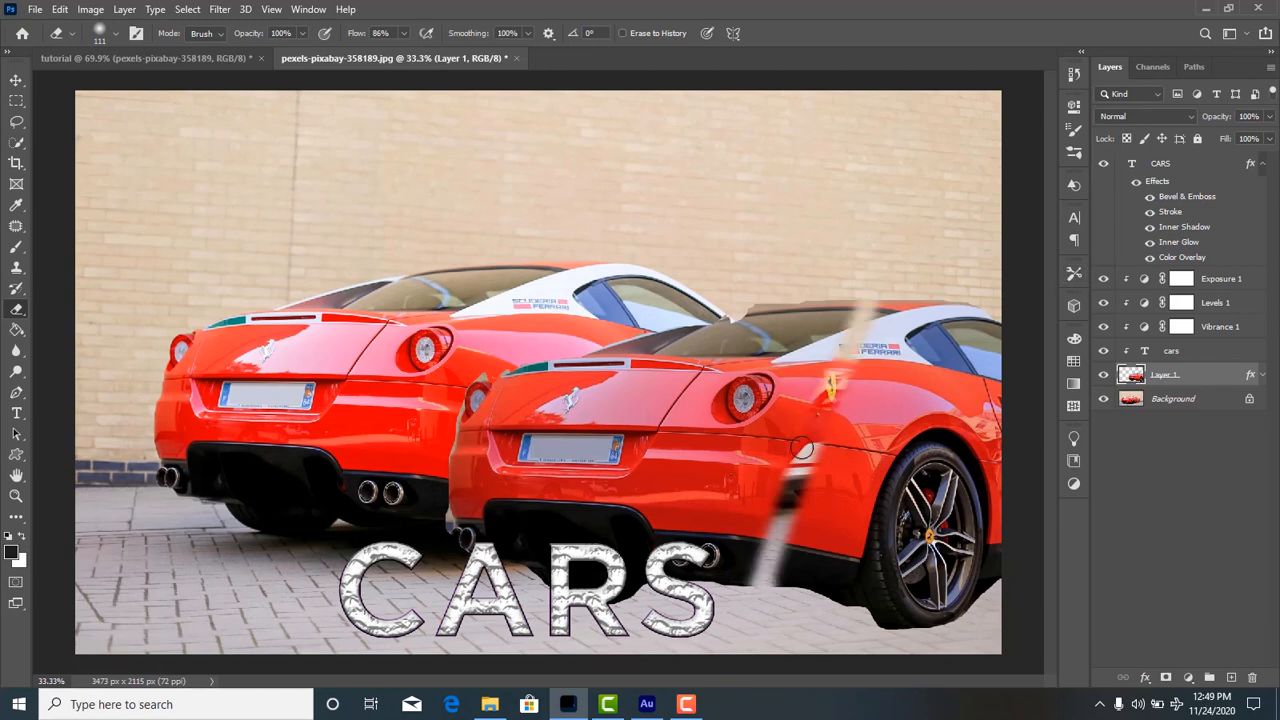
left_click_drag(804, 448, 891, 246)
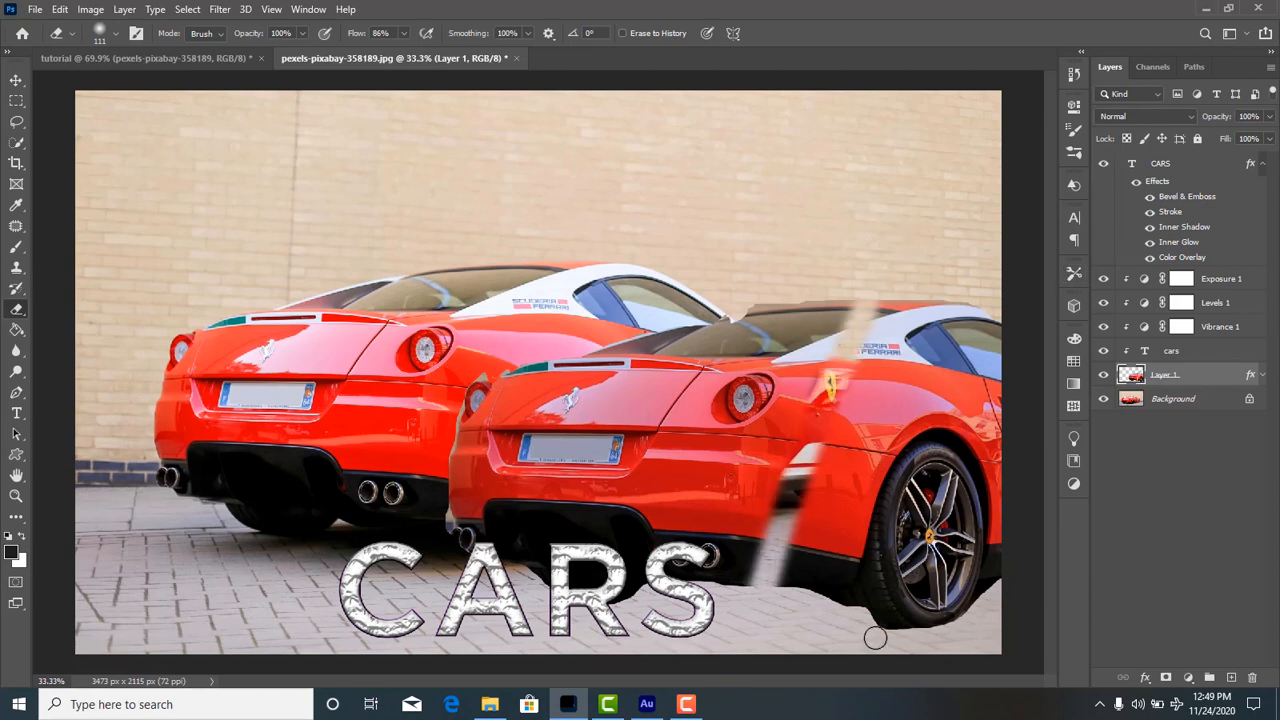
mouse_move(875, 638)
left_mouse_down()
mouse_move(804, 596)
mouse_move(727, 596)
mouse_move(850, 602)
mouse_move(926, 636)
mouse_move(1001, 476)
mouse_move(970, 335)
mouse_move(970, 518)
mouse_move(1005, 340)
mouse_move(886, 420)
mouse_move(808, 373)
mouse_move(778, 380)
left_mouse_up()
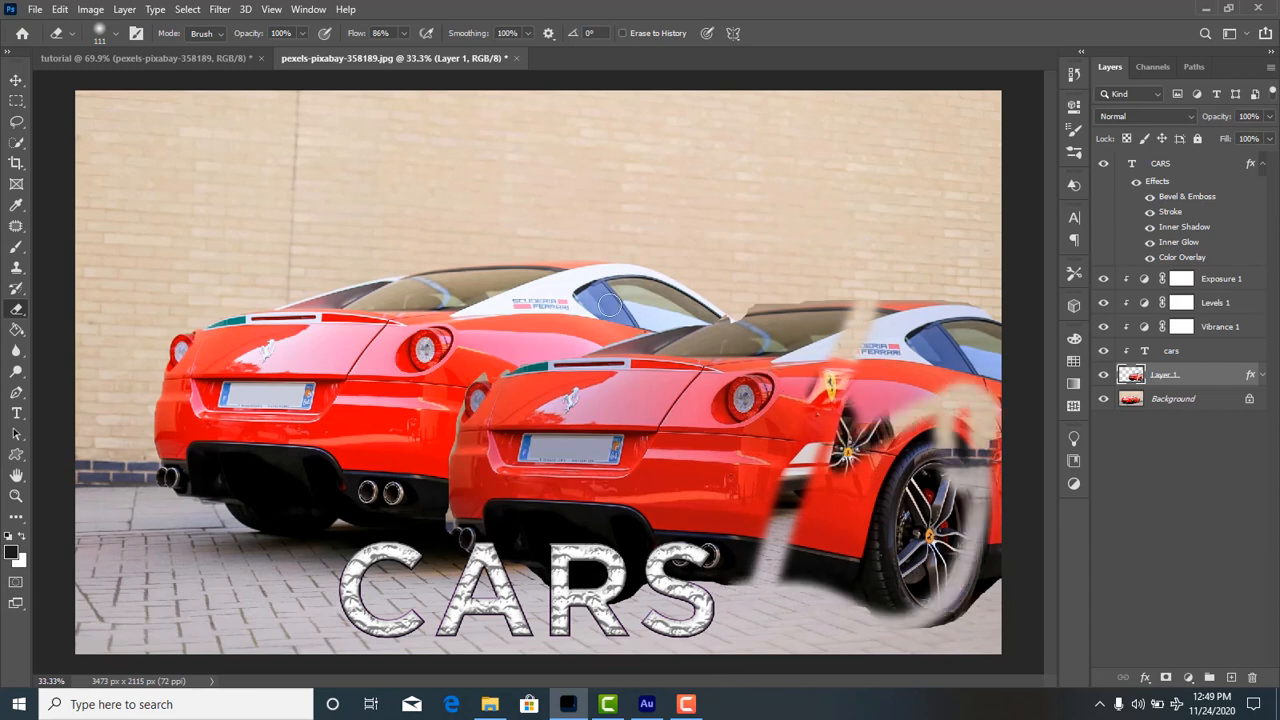
Set the eraser hardness to 100% and erase hard-edged strokes through the rear and middle of the duplicate car.
left_click(110, 36)
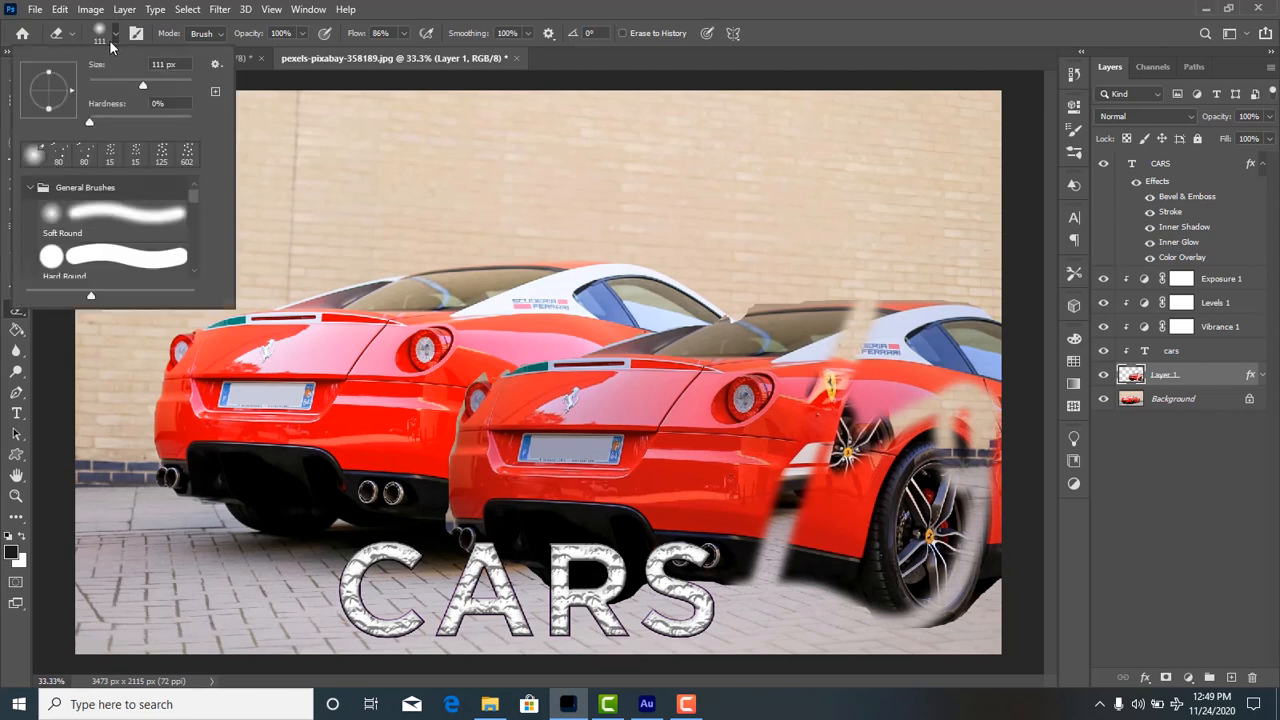
left_click_drag(127, 120, 240, 120)
left_click(419, 5)
left_click_drag(694, 312, 630, 590)
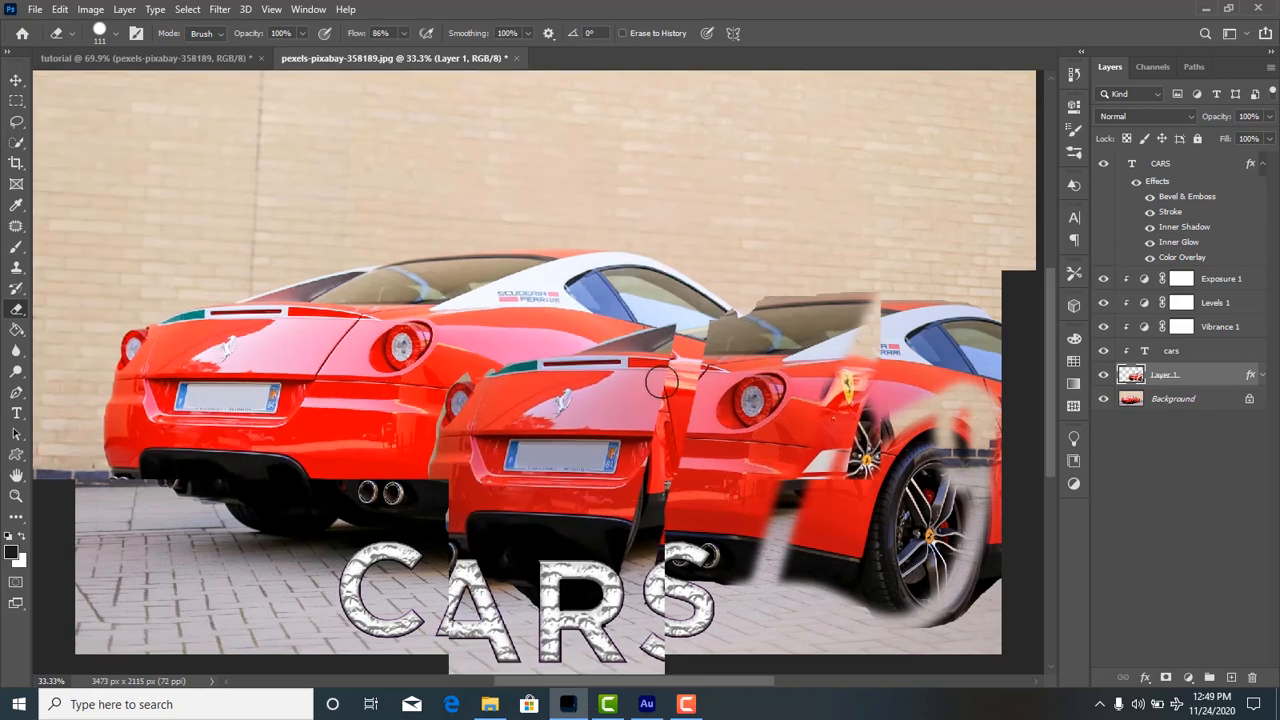
scroll(661, 400, "up", 1)
scroll(661, 400, "up", 3)
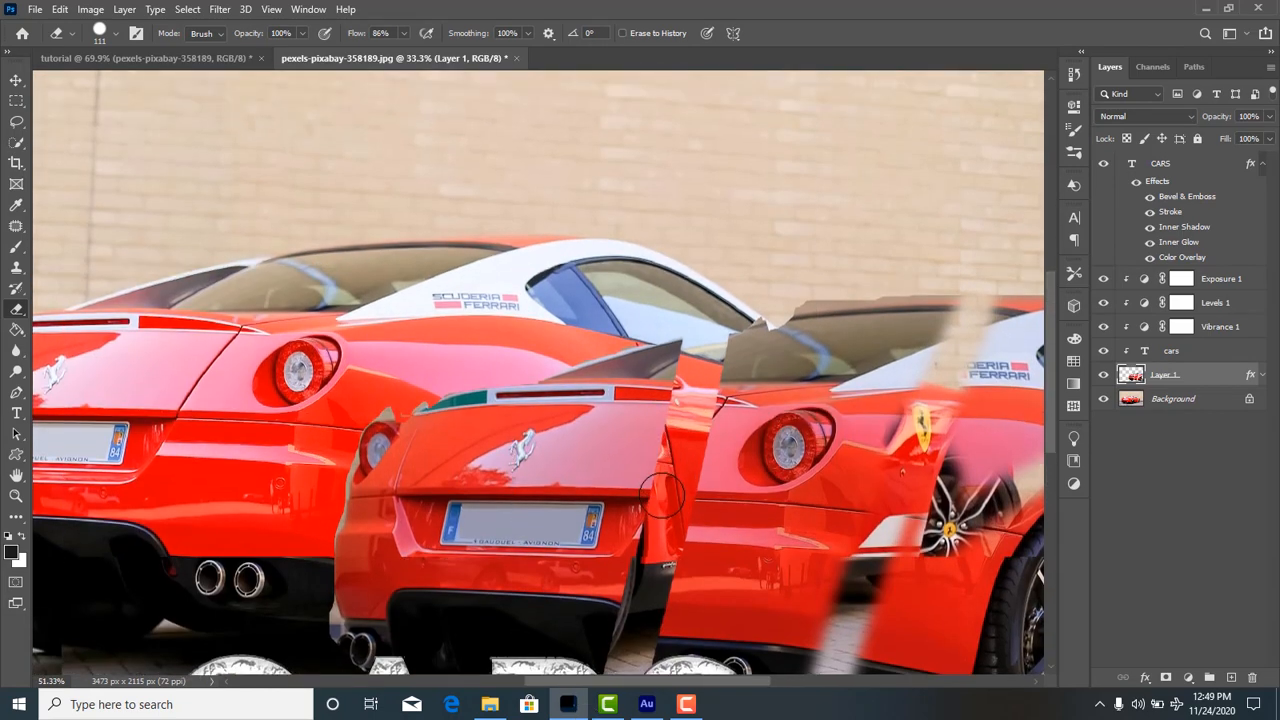
scroll(663, 495, "up", 3)
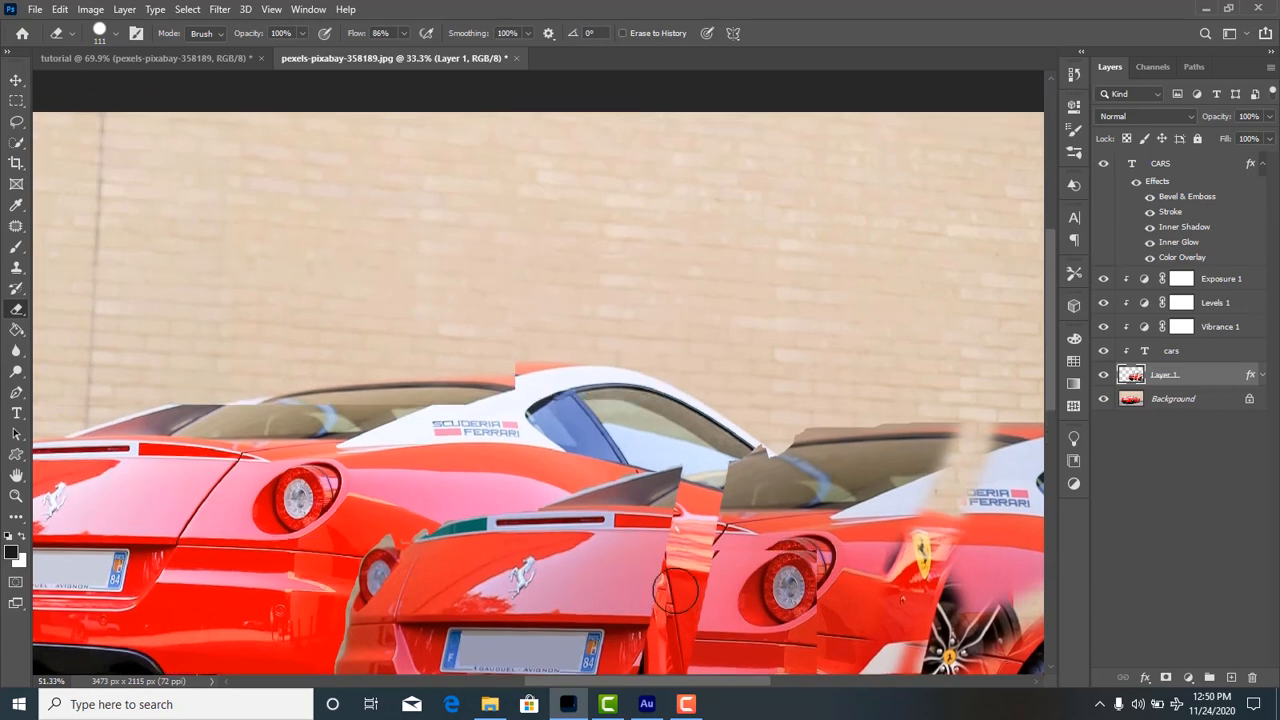
scroll(675, 590, "down", 3)
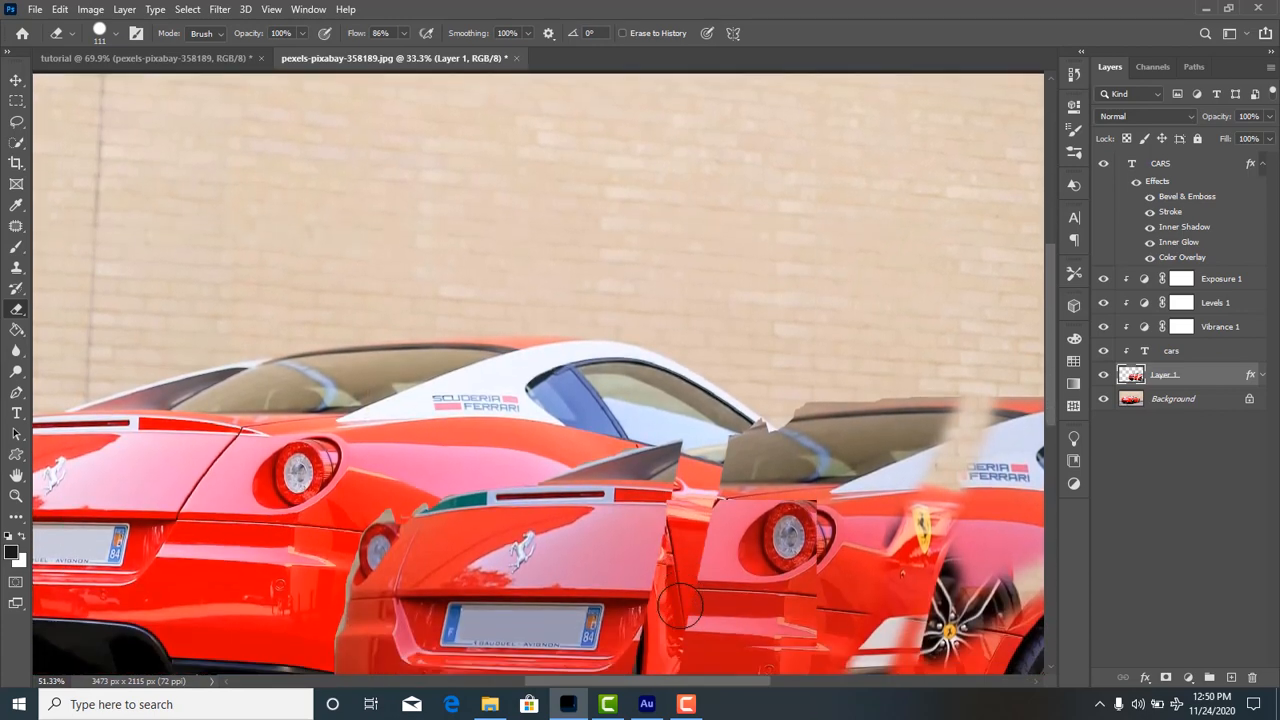
scroll(672, 590, "down", 3)
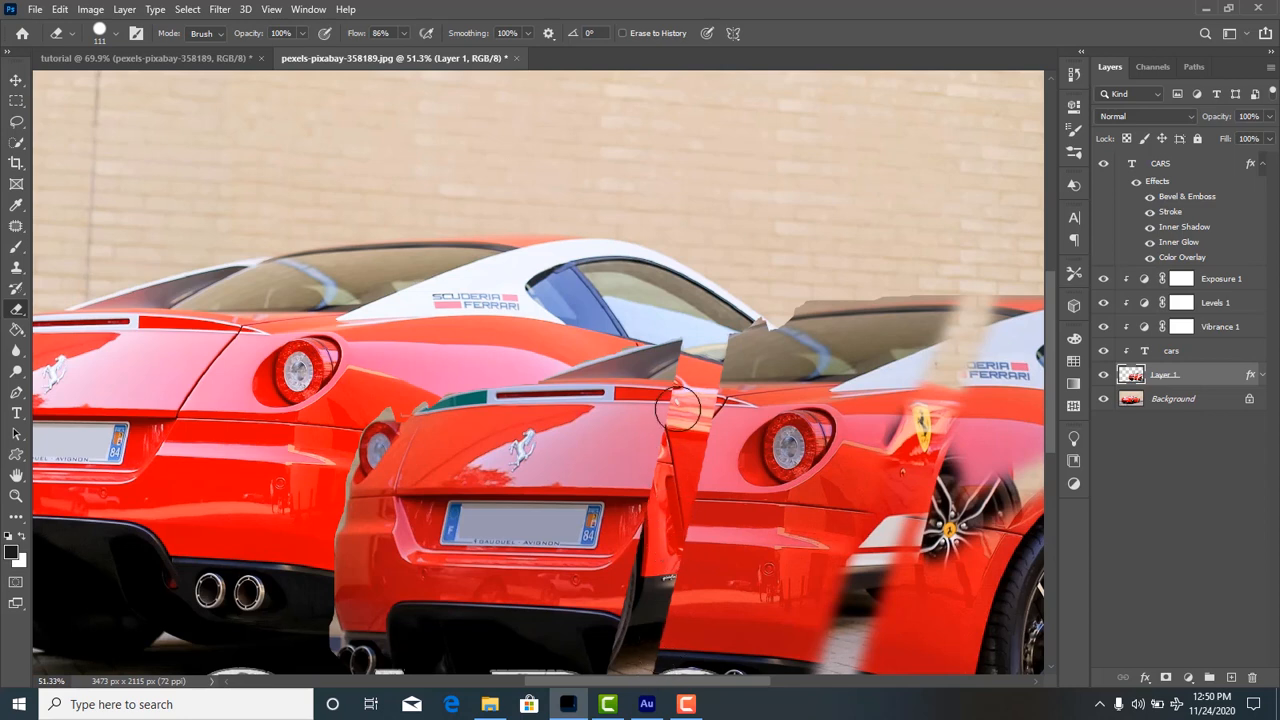
mouse_move(668, 386)
left_mouse_down()
mouse_move(604, 432)
mouse_move(455, 488)
mouse_move(368, 518)
mouse_move(294, 524)
mouse_move(344, 480)
mouse_move(747, 445)
mouse_move(916, 410)
mouse_move(920, 380)
mouse_move(734, 423)
left_mouse_up()
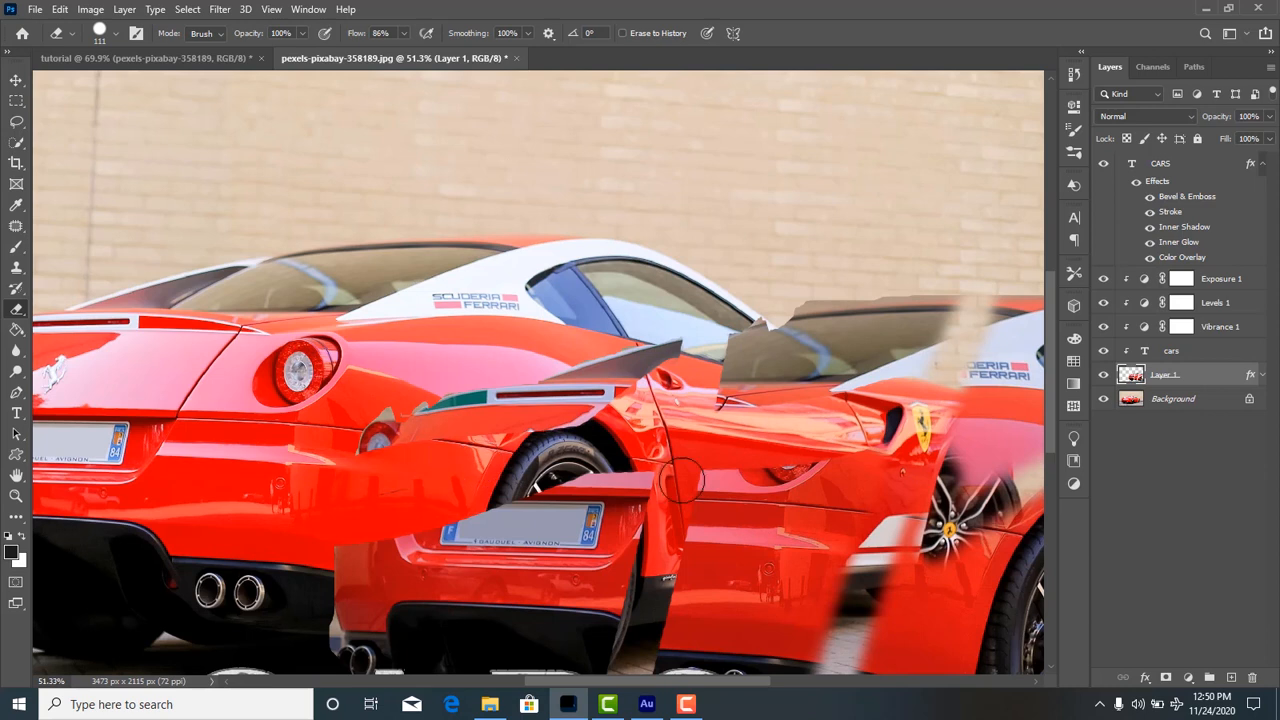
left_click_drag(681, 482, 820, 470)
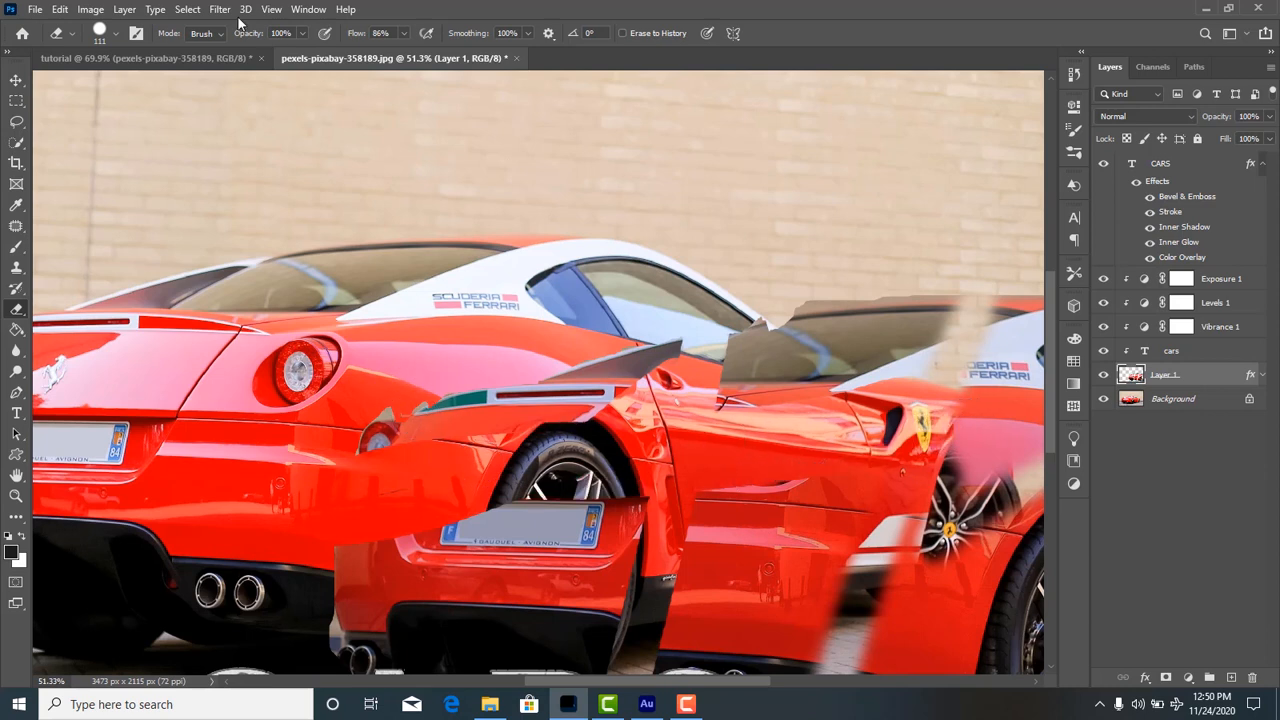
Set the eraser hardness back to 0% and softly erase the lower middle part of the duplicate car.
left_click(116, 35)
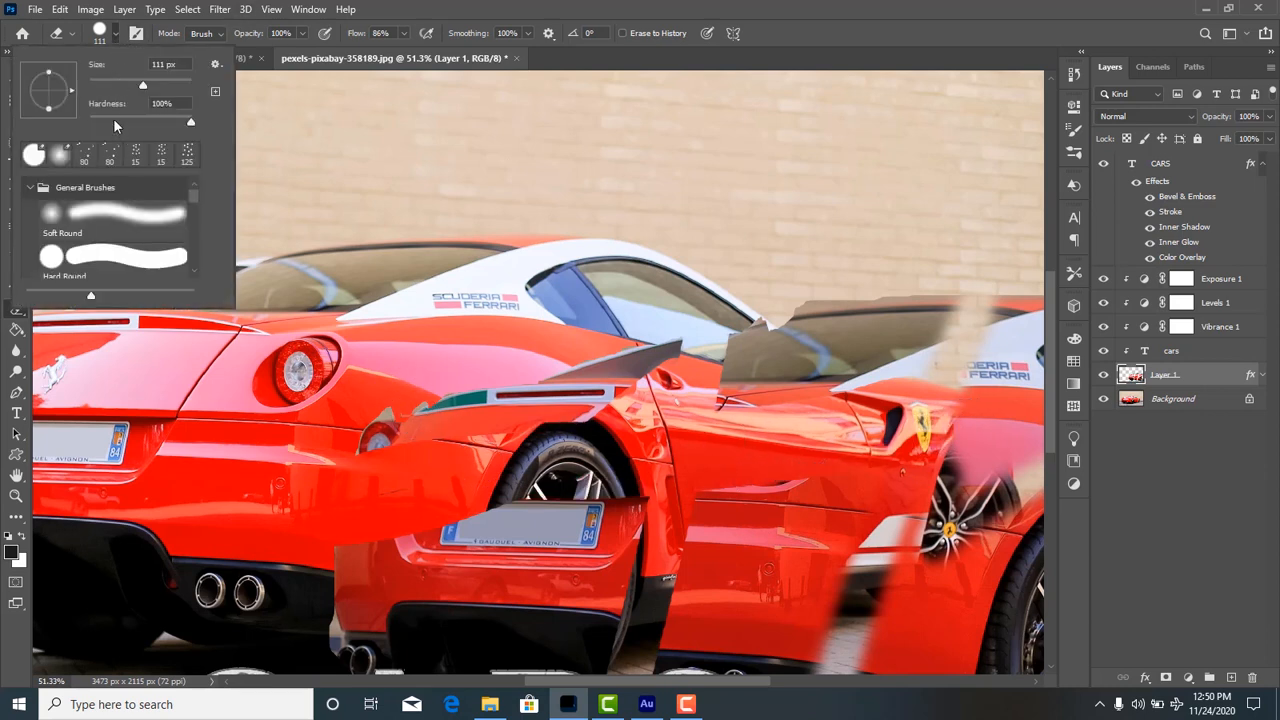
left_click_drag(114, 123, 109, 123)
mouse_move(745, 610)
left_mouse_down()
mouse_move(738, 568)
mouse_move(725, 560)
mouse_move(702, 581)
mouse_move(707, 592)
mouse_move(740, 579)
mouse_move(772, 551)
mouse_move(799, 584)
mouse_move(745, 676)
mouse_move(722, 679)
mouse_move(697, 628)
mouse_move(710, 600)
mouse_move(755, 569)
mouse_move(769, 532)
mouse_move(727, 637)
mouse_move(715, 637)
mouse_move(756, 557)
mouse_move(722, 645)
left_mouse_up()
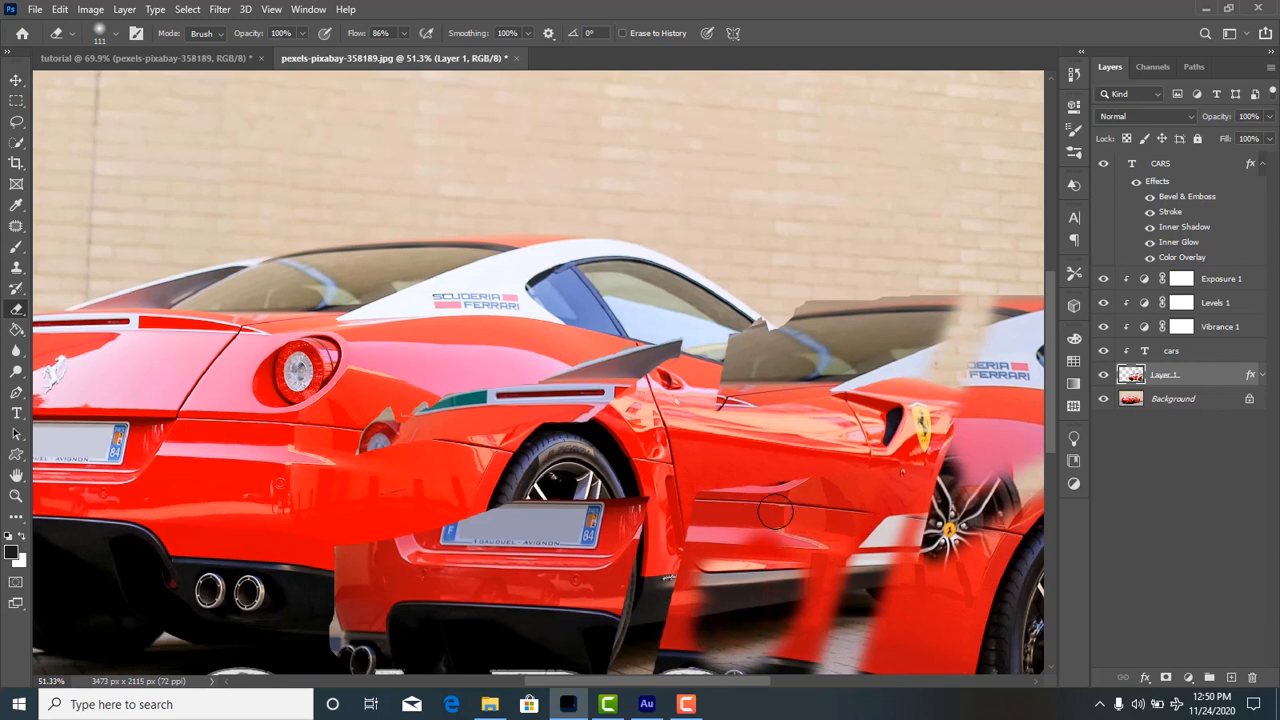
mouse_move(775, 512)
left_mouse_down()
mouse_move(735, 648)
mouse_move(750, 601)
left_mouse_up()
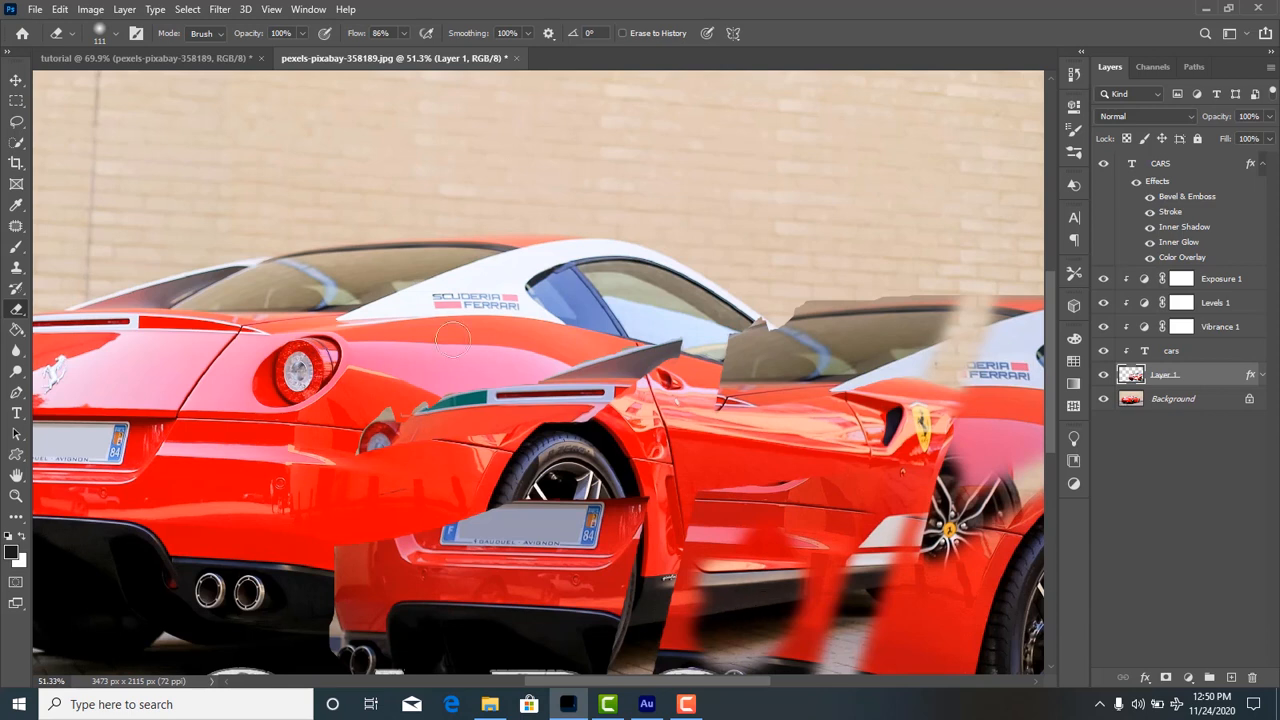
Choose the 602 px particle brush for the eraser and erase parts of the duplicate car with it.
left_click(115, 33)
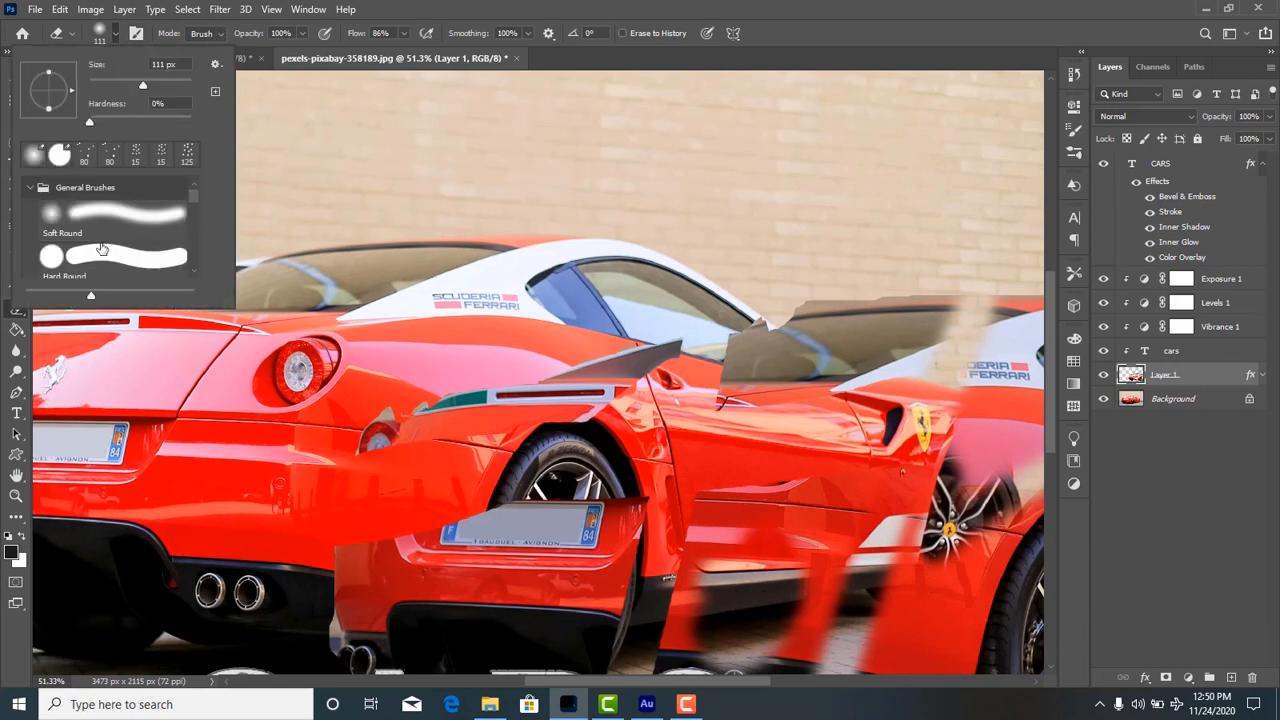
scroll(100, 255, "down", 5)
scroll(103, 245, "down", 5)
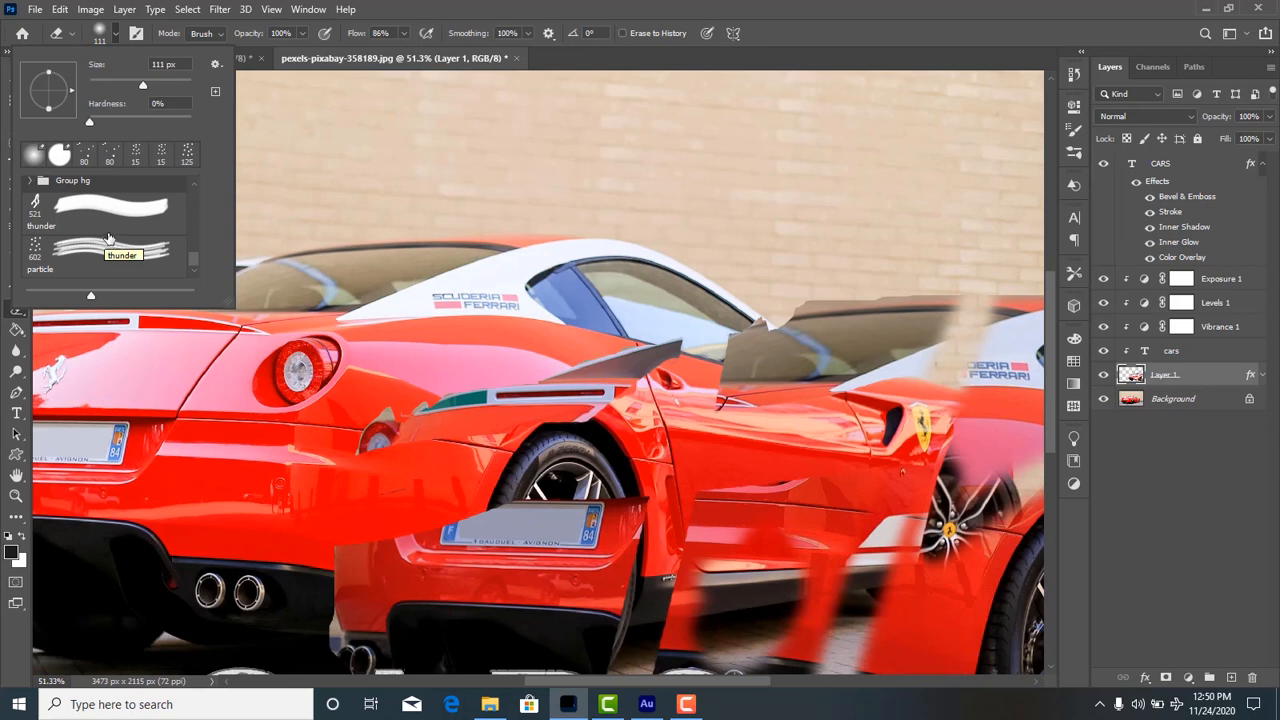
left_click(37, 254)
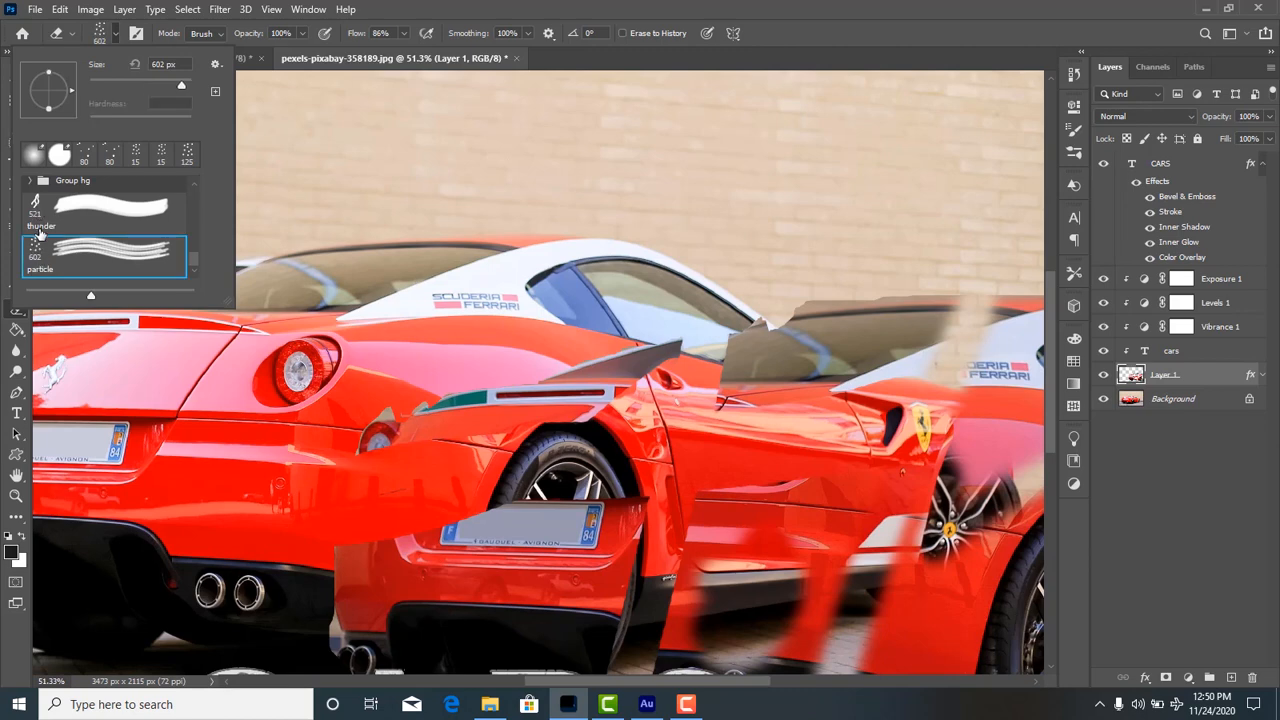
left_click(518, 180)
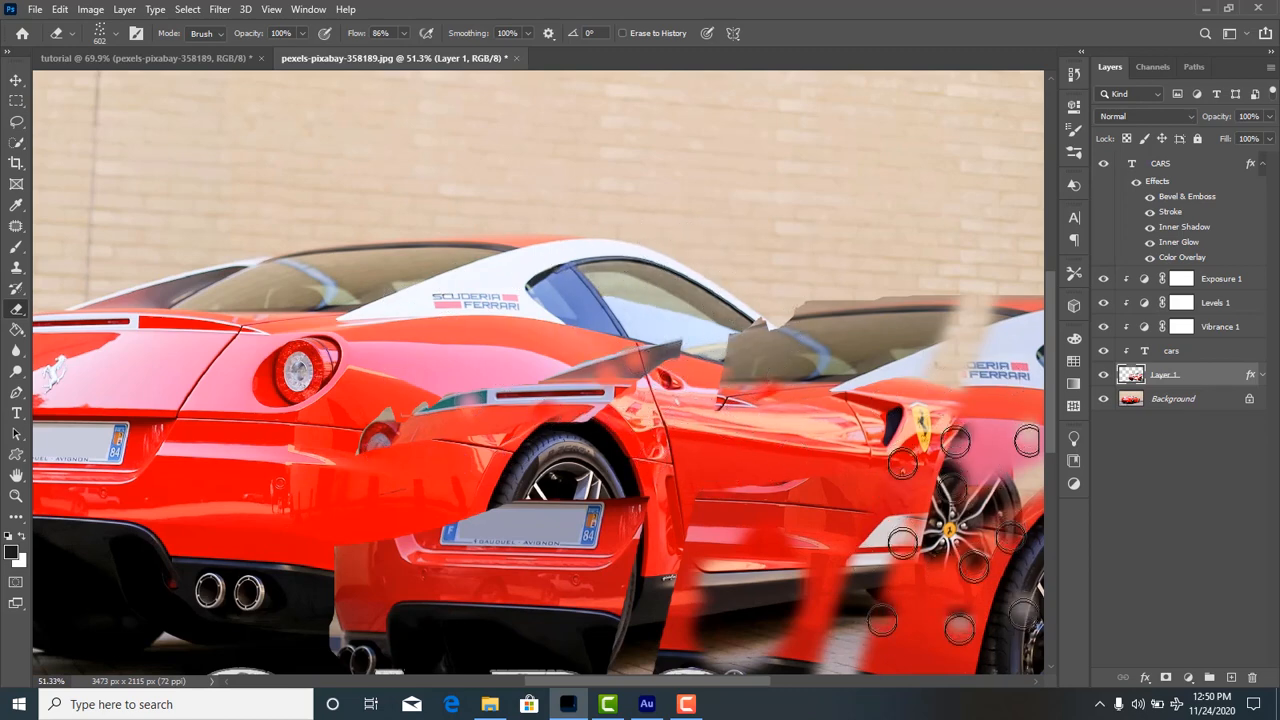
Add a new layer above the CARS text and paint white particles over the original car's roof with the Brush tool.
left_click(1231, 678)
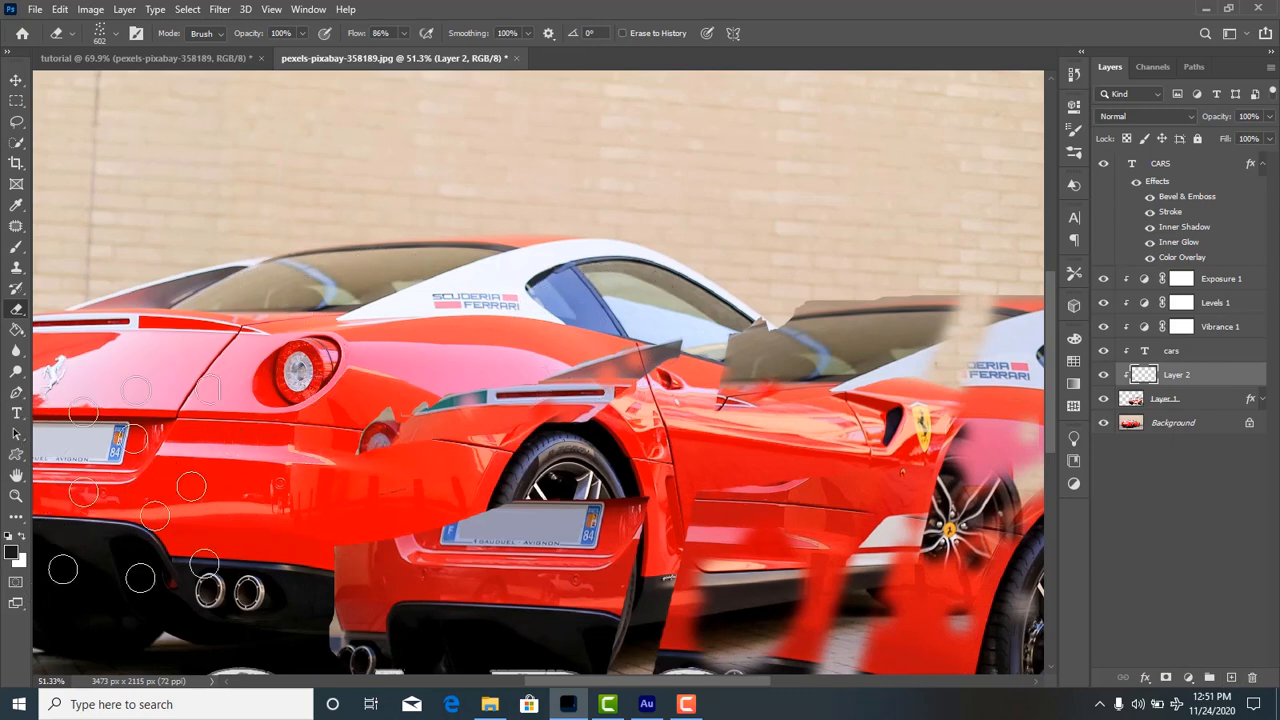
left_click(21, 539)
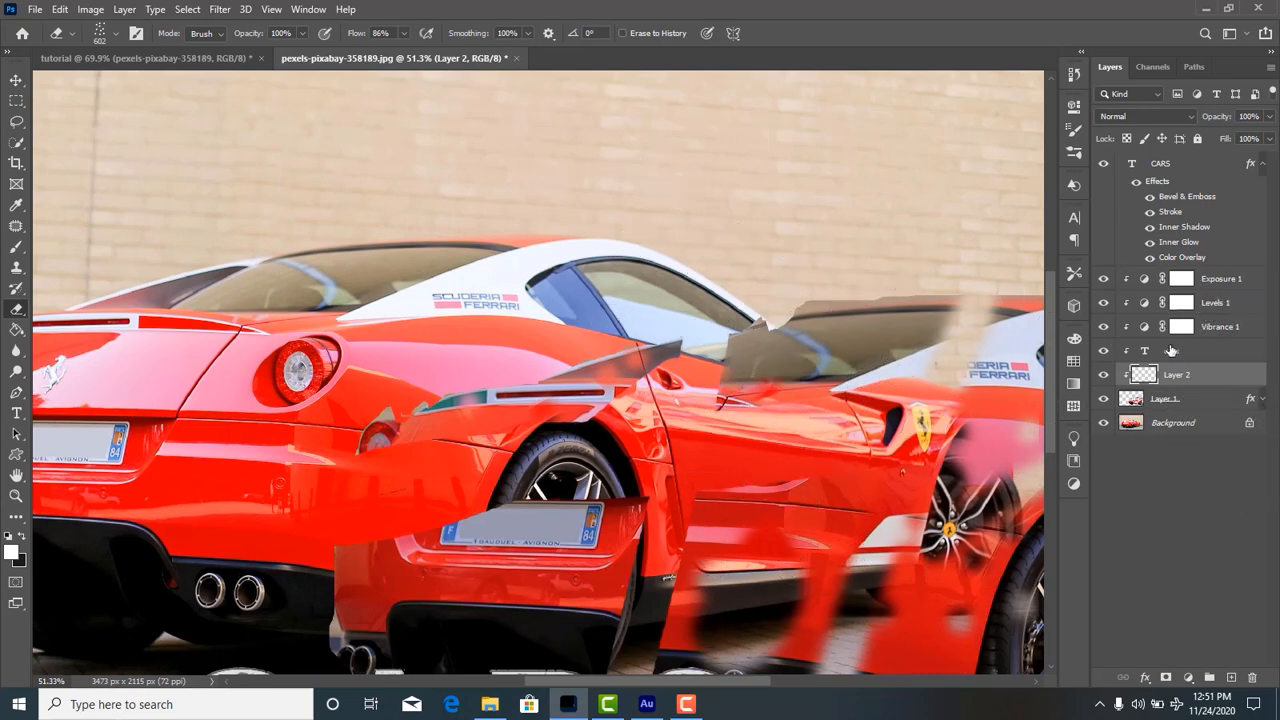
left_click_drag(1201, 376, 1208, 155)
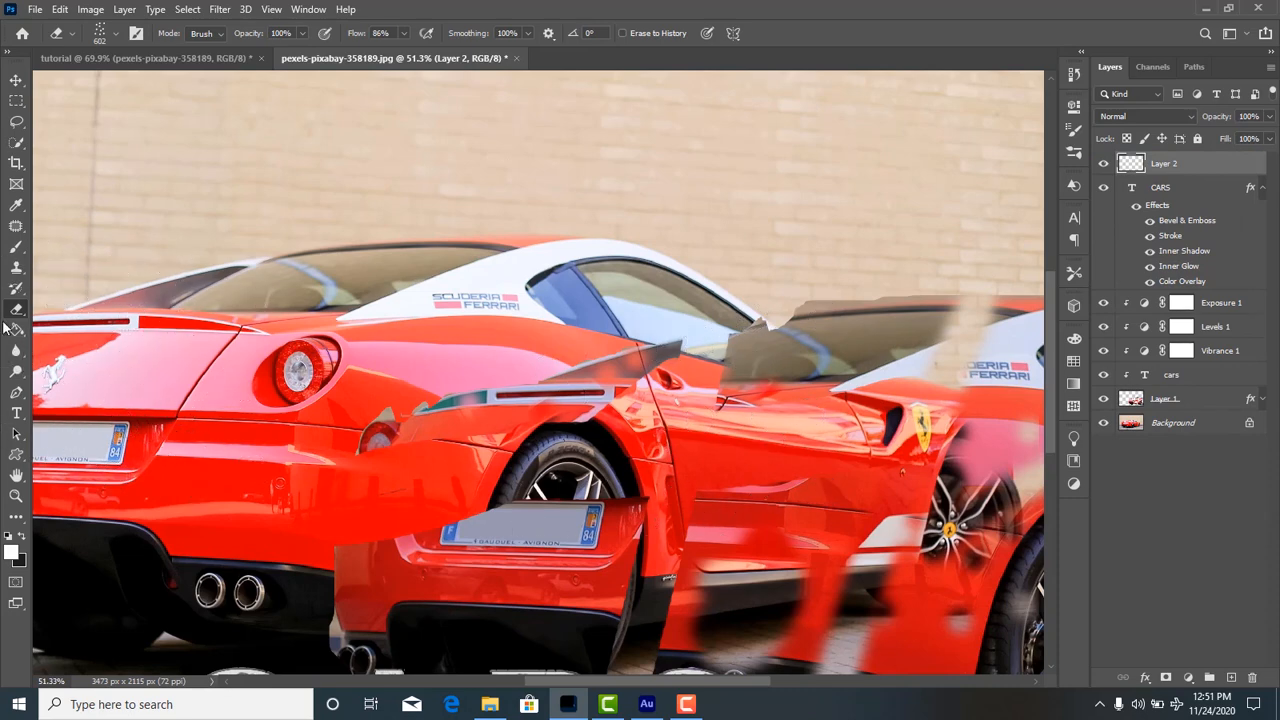
left_click(16, 247)
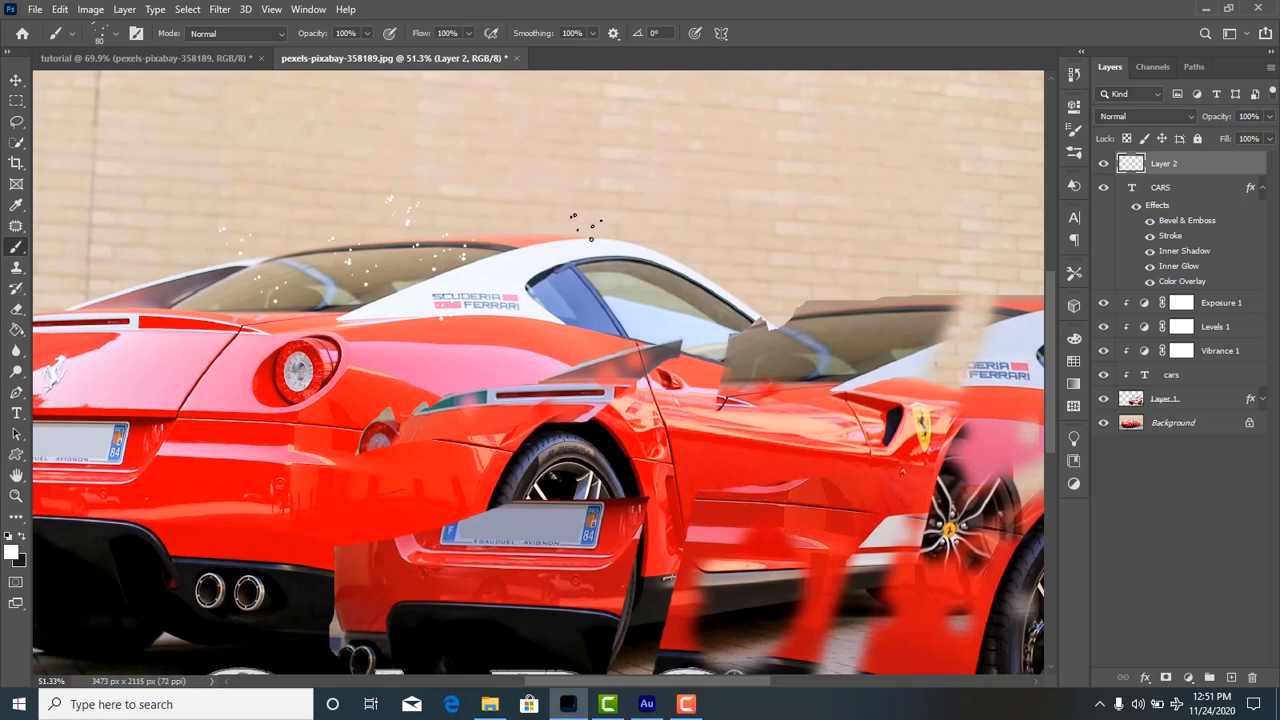
Delete Layer 2 with the white particles.
left_click(16, 80)
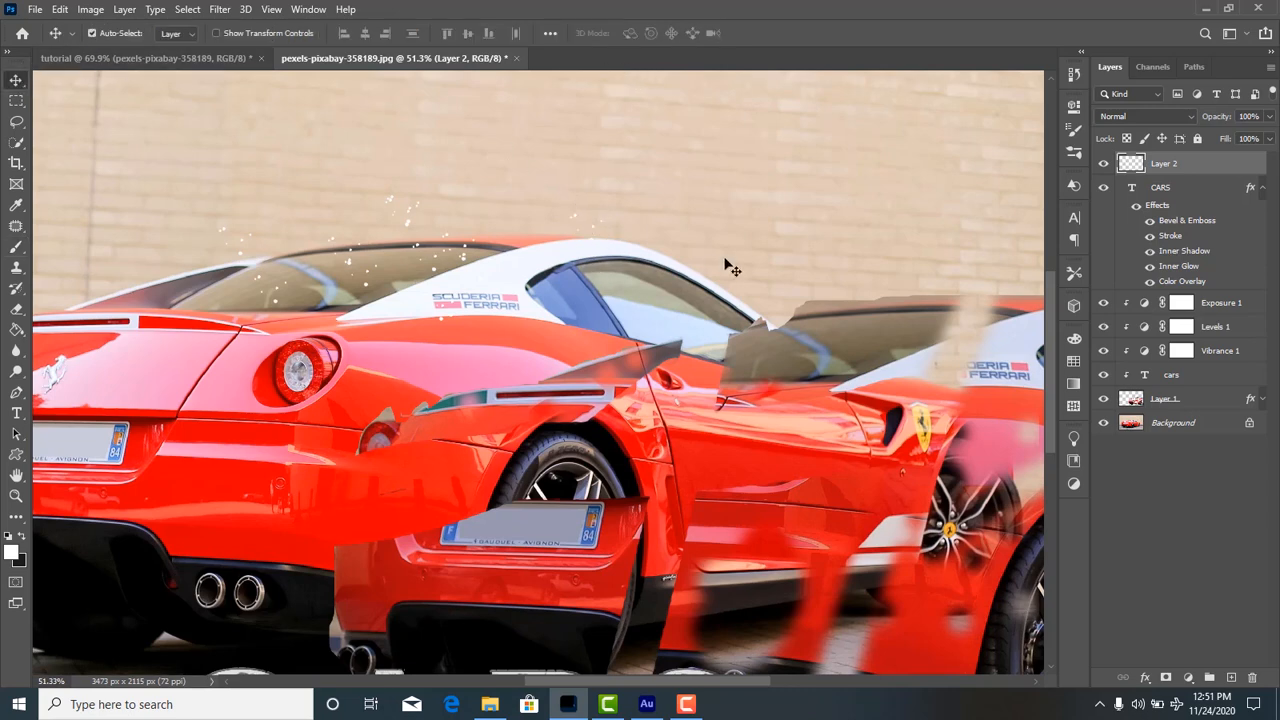
right_click(1192, 167)
left_click(1040, 110)
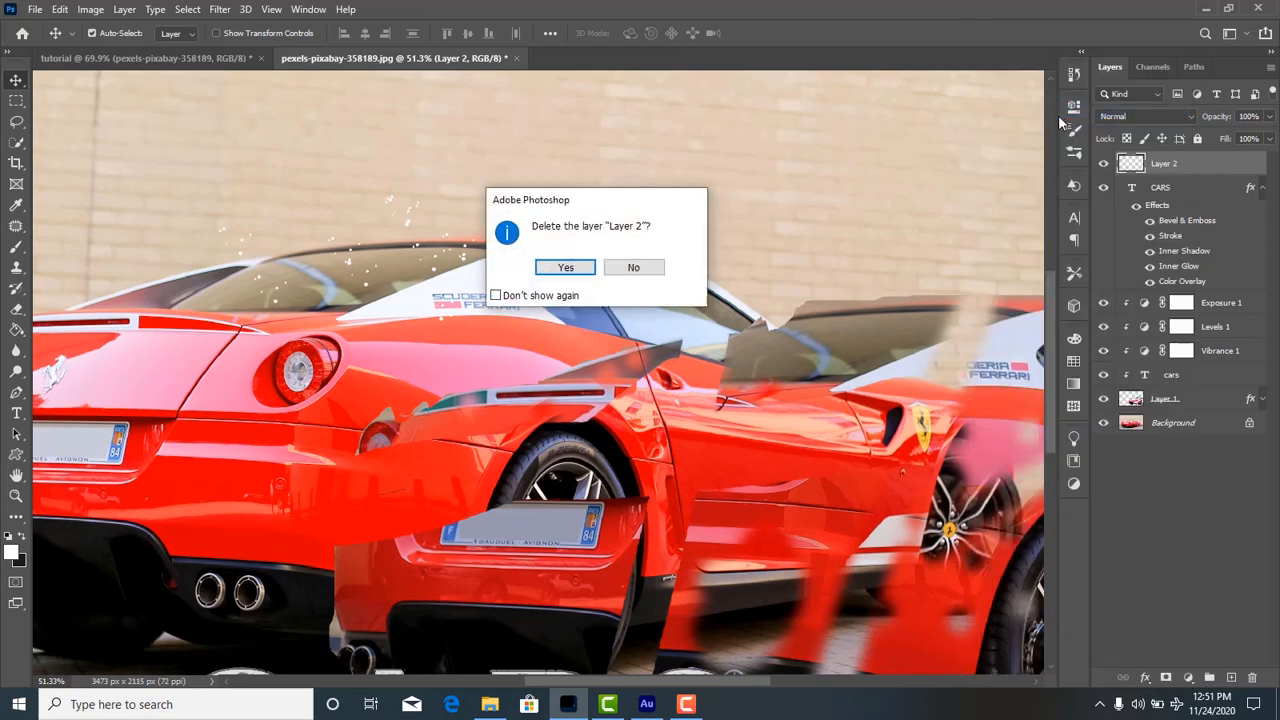
left_click(585, 270)
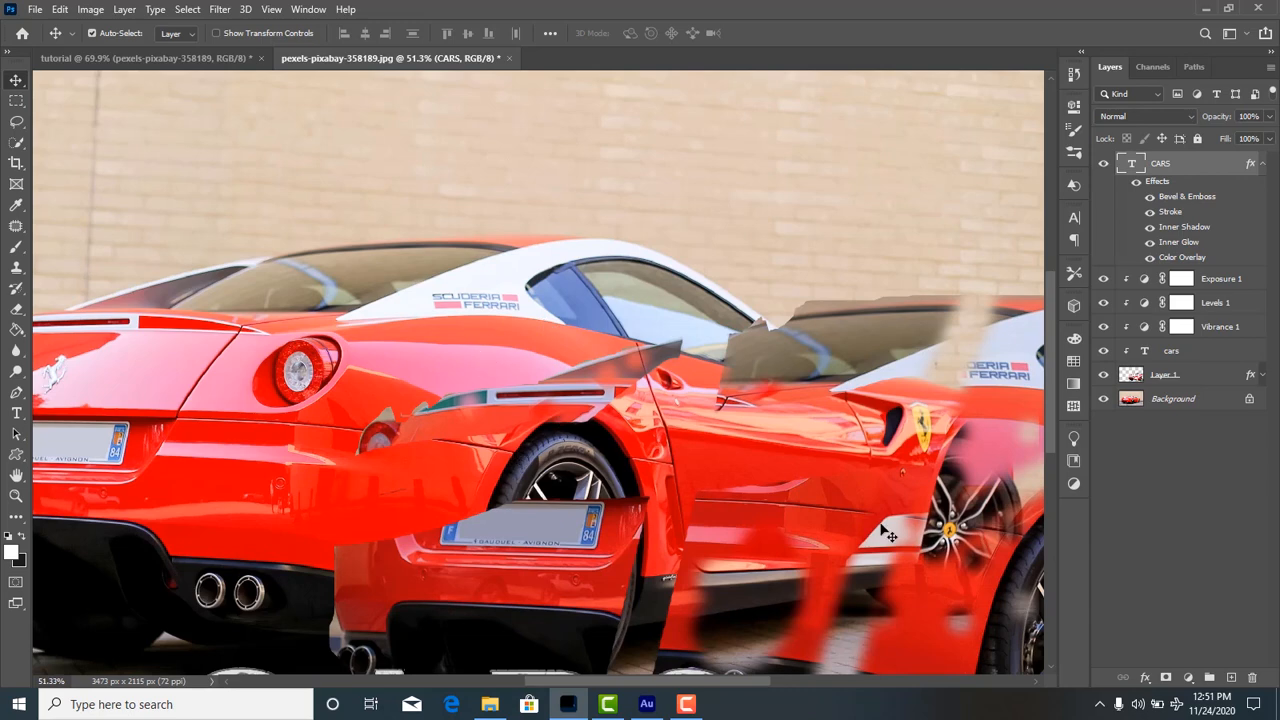
Move the partly erased duplicate car on Layer 1 to the right so it no longer covers the original car's rear.
left_click_drag(1007, 632, 970, 512)
scroll(838, 530, "down", 3)
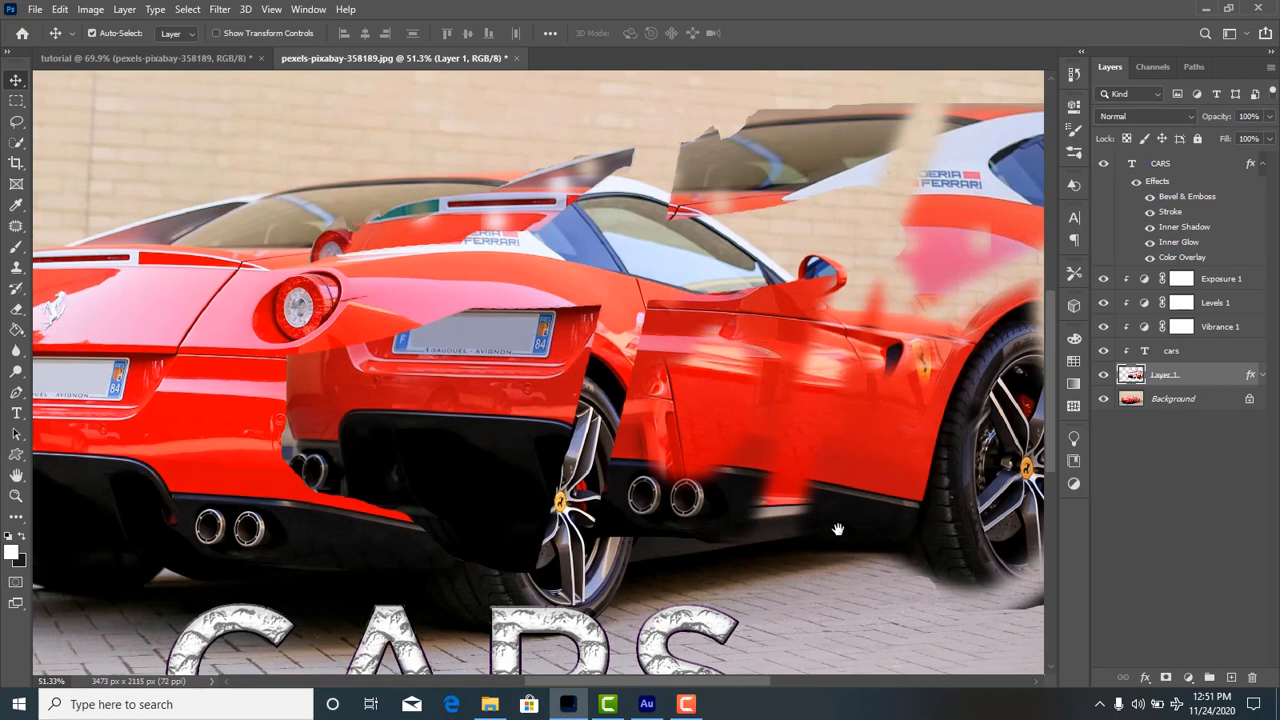
scroll(838, 530, "down", 3)
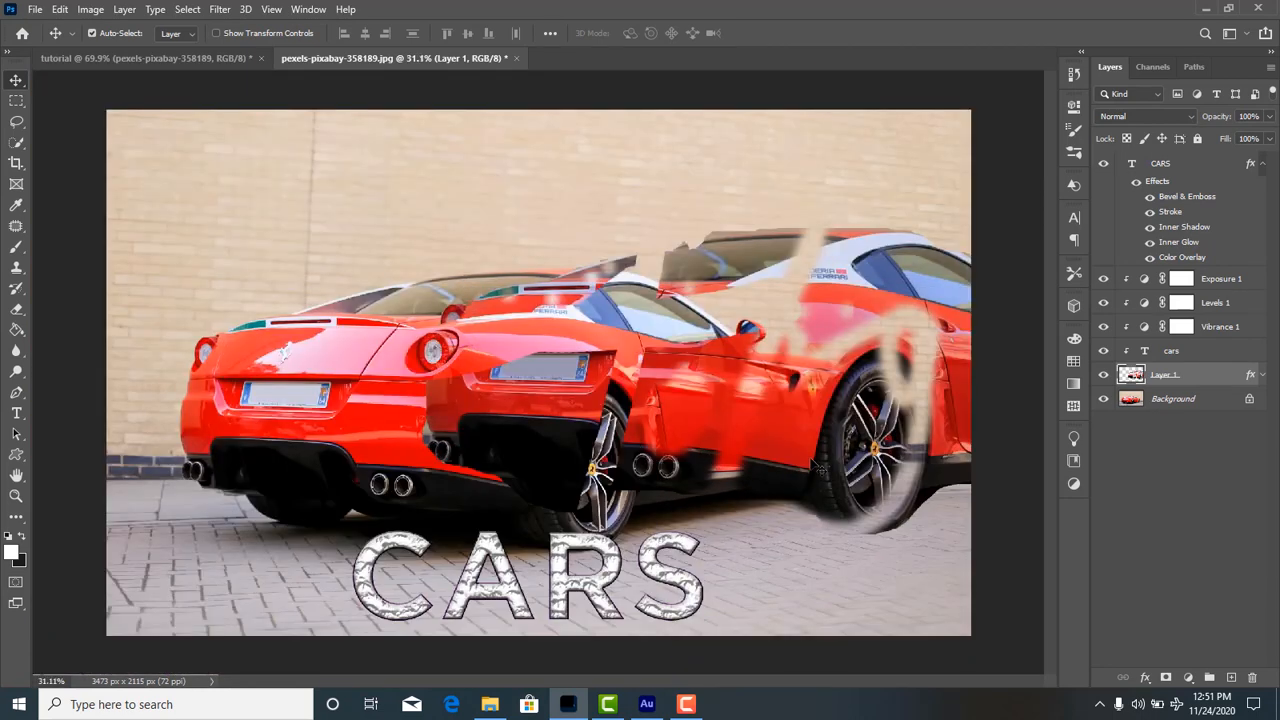
left_click_drag(832, 494, 1027, 502)
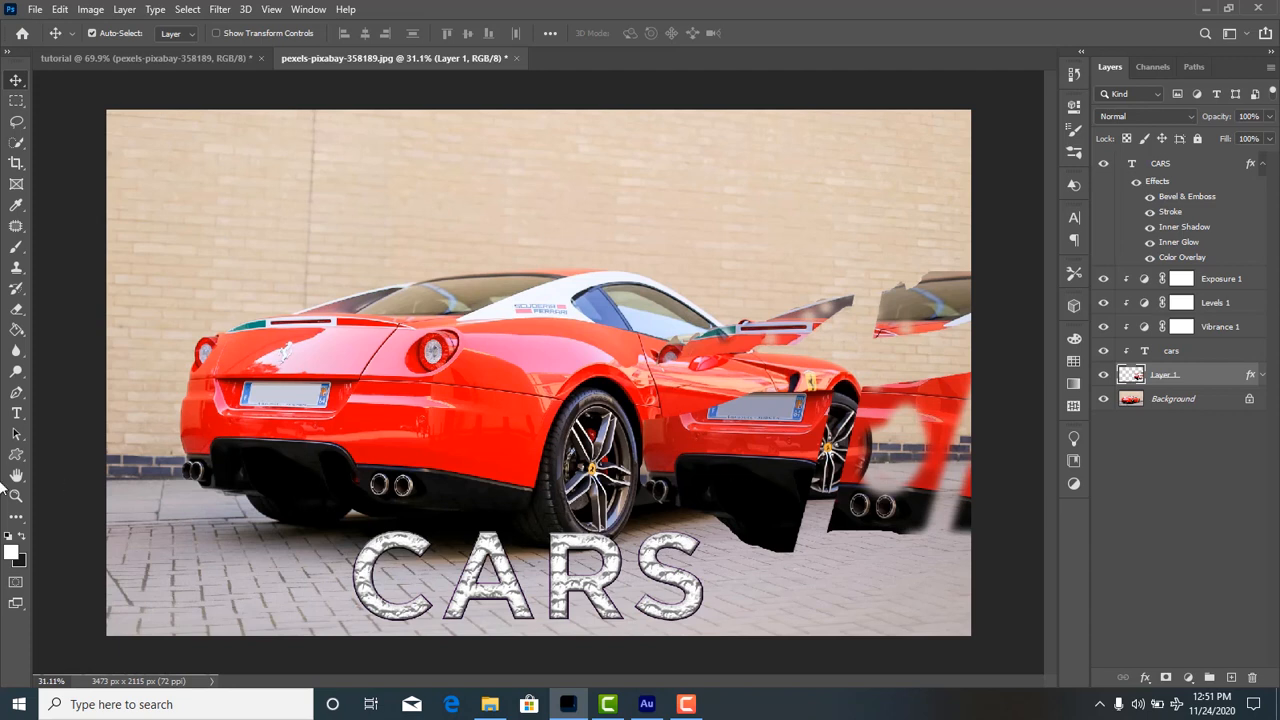
Activate the Pen tool, add a new layer in the tutorial document, and hide the pexels-pixabay-358189 and Rectangle 1 layers, keeping Layer 0 visible.
left_click(16, 393)
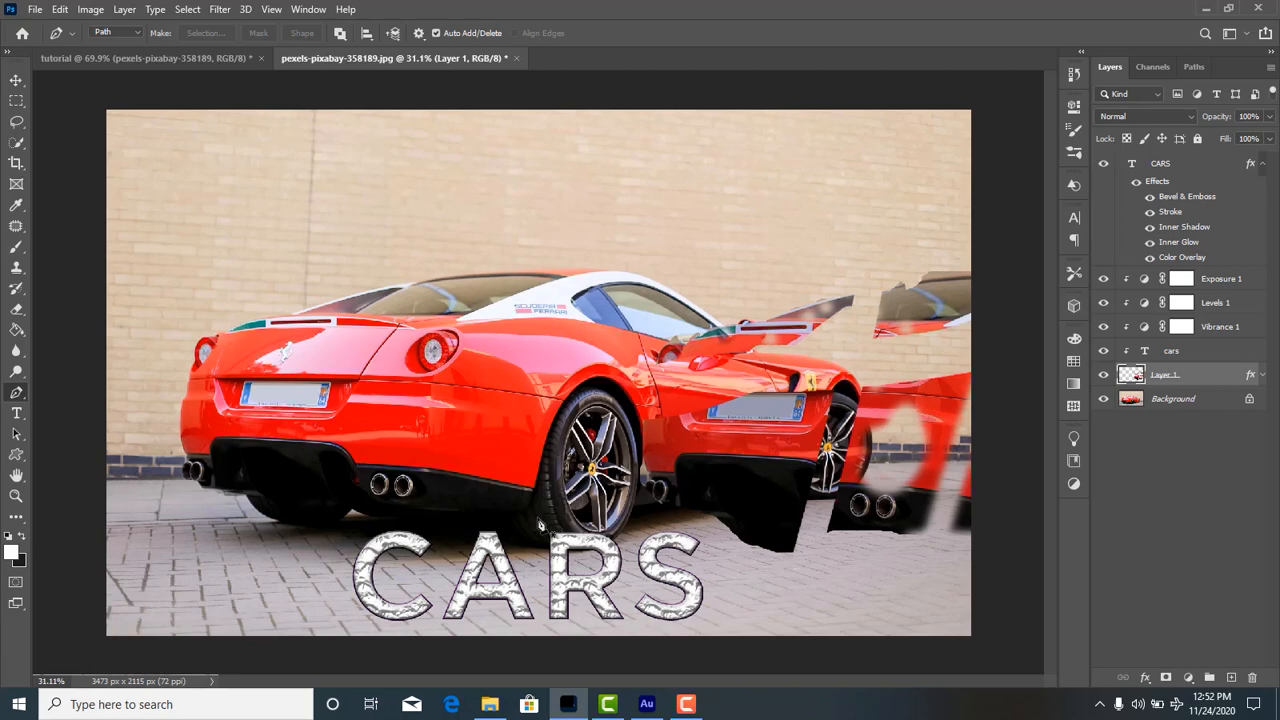
left_click(228, 60)
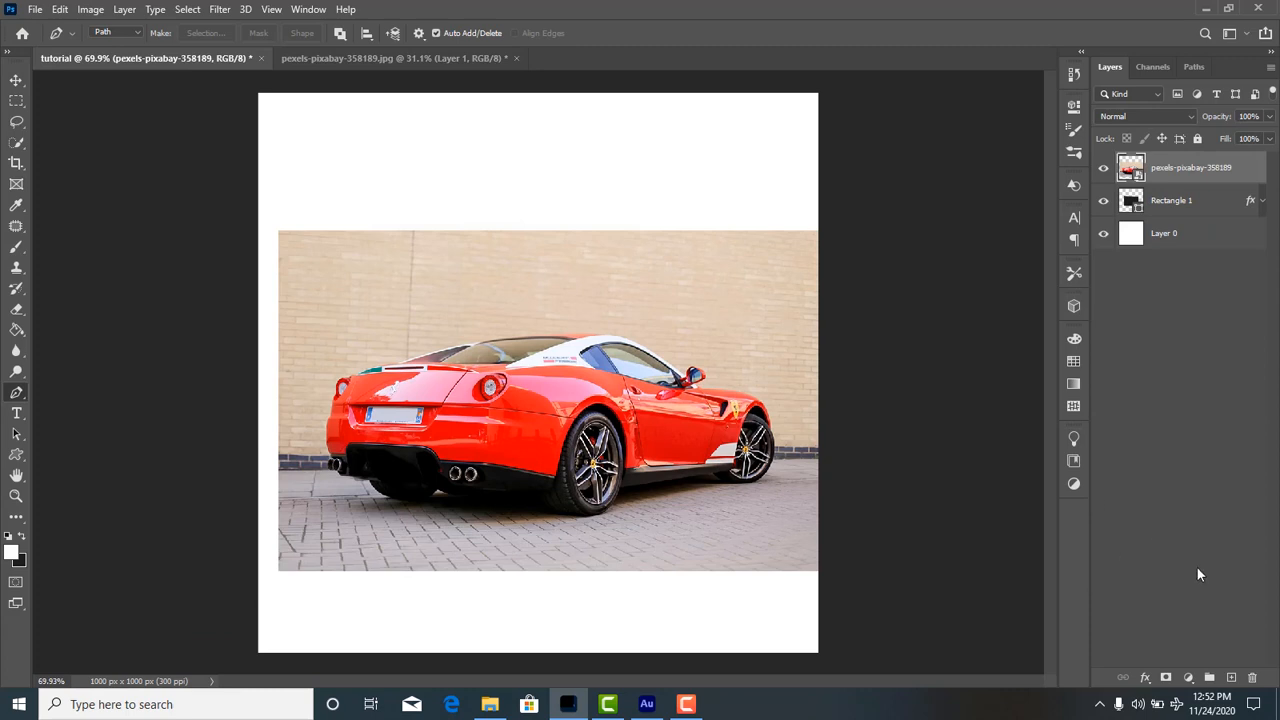
left_click(1231, 677)
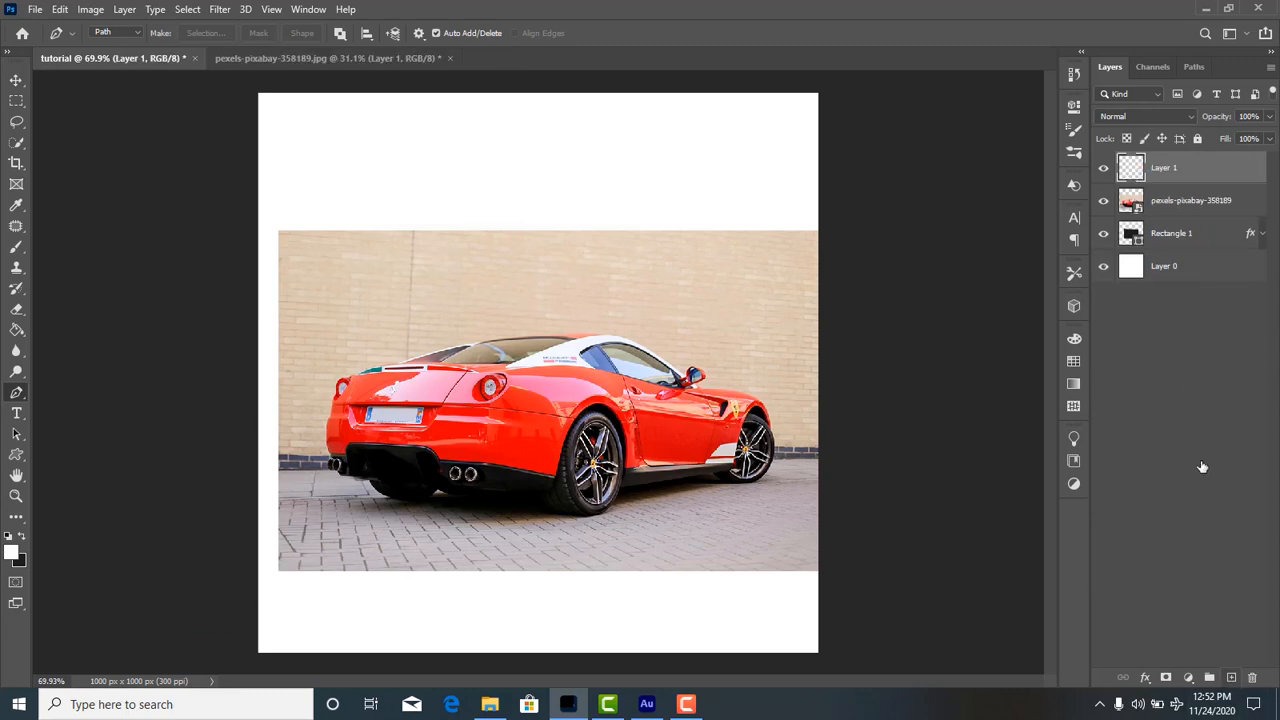
left_click(1103, 200)
left_click(1104, 236)
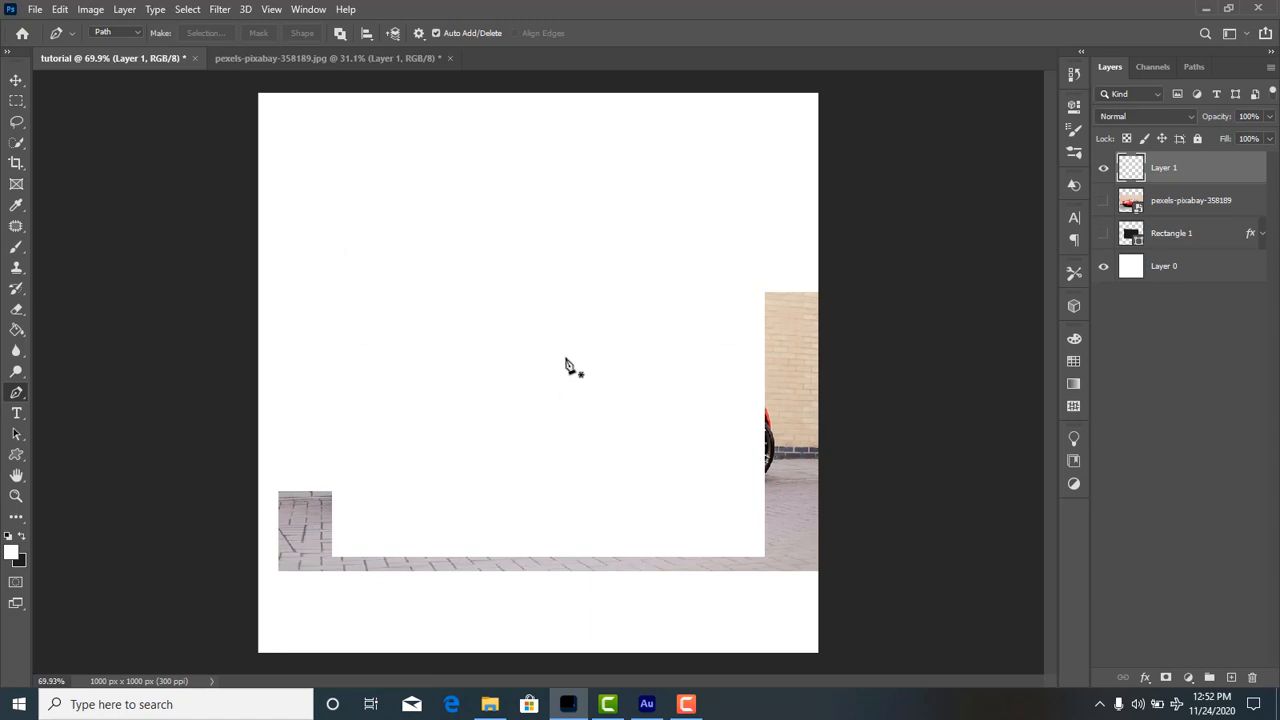
left_click(1104, 266)
left_click(1104, 266)
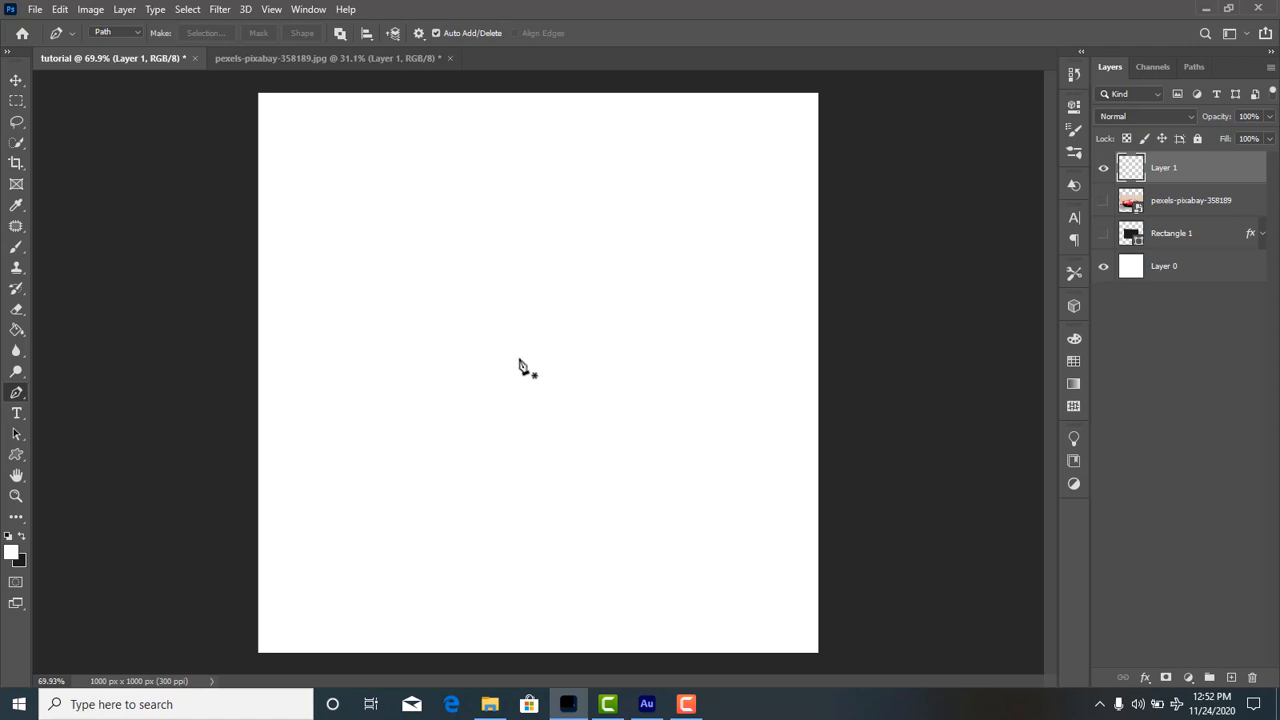
Draw a closed, straight-sided, notched path in the upper middle of the canvas with the Pen tool.
left_click(431, 238)
left_click(651, 301)
left_click(588, 397)
left_click(354, 396)
left_click(411, 342)
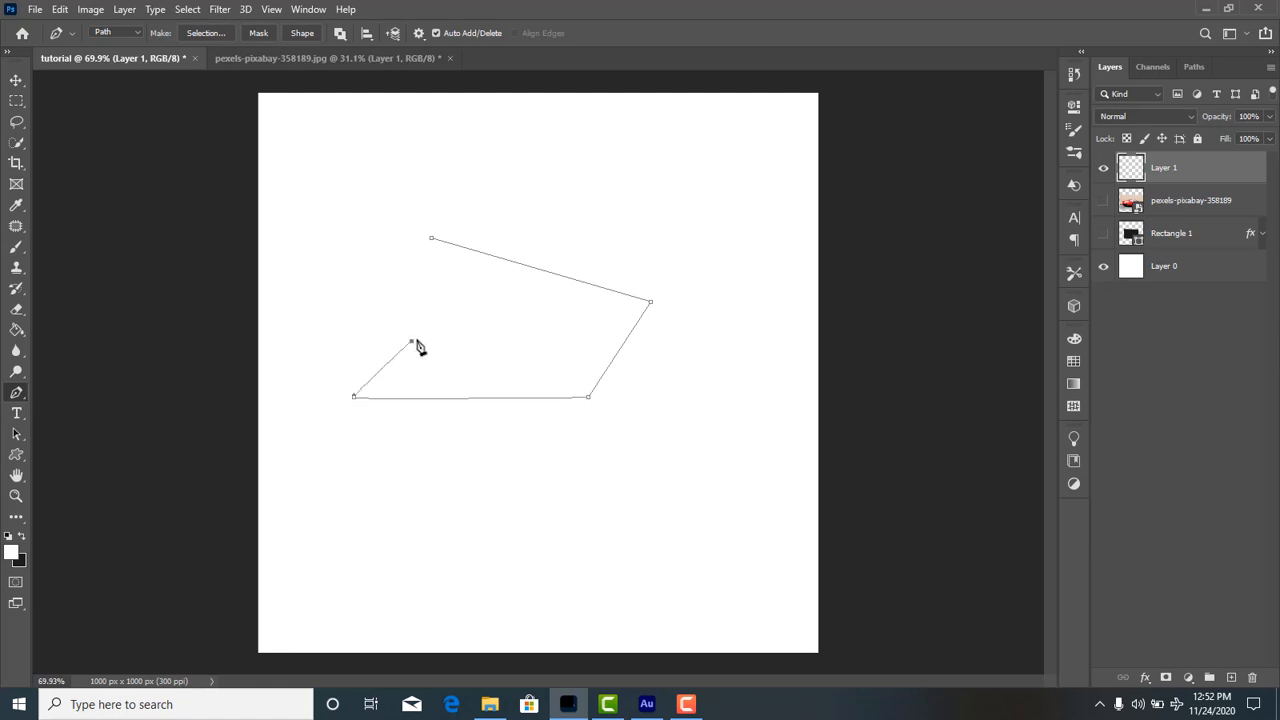
left_click(491, 329)
left_click(424, 303)
left_click(403, 287)
left_click(430, 240)
Define the closed path as a custom shape, keeping the suggested name.
right_click(425, 306)
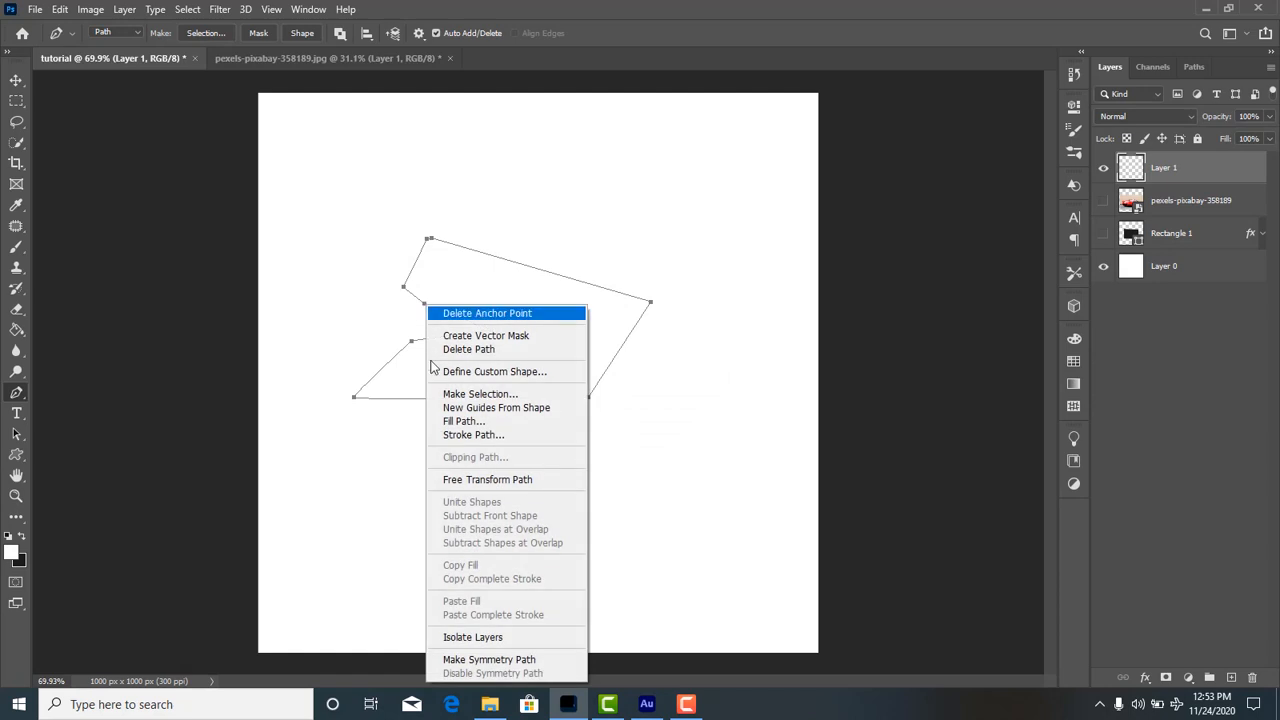
left_click(480, 374)
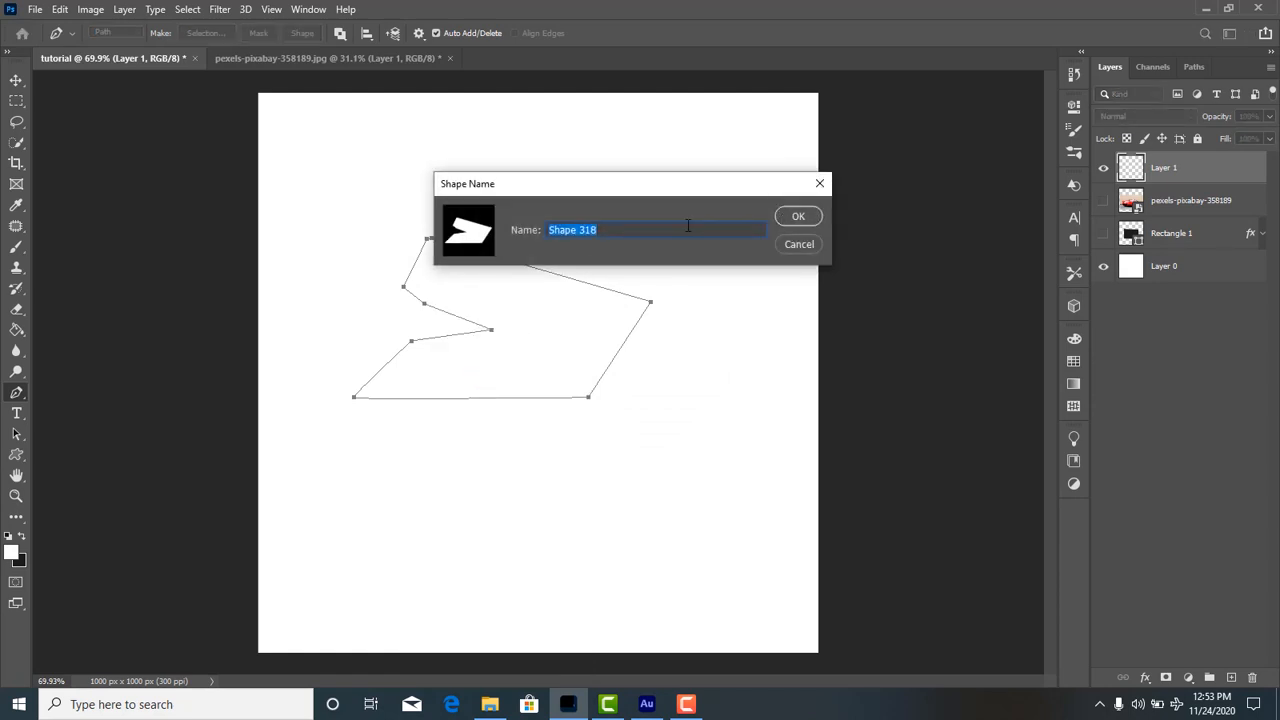
left_click(797, 218)
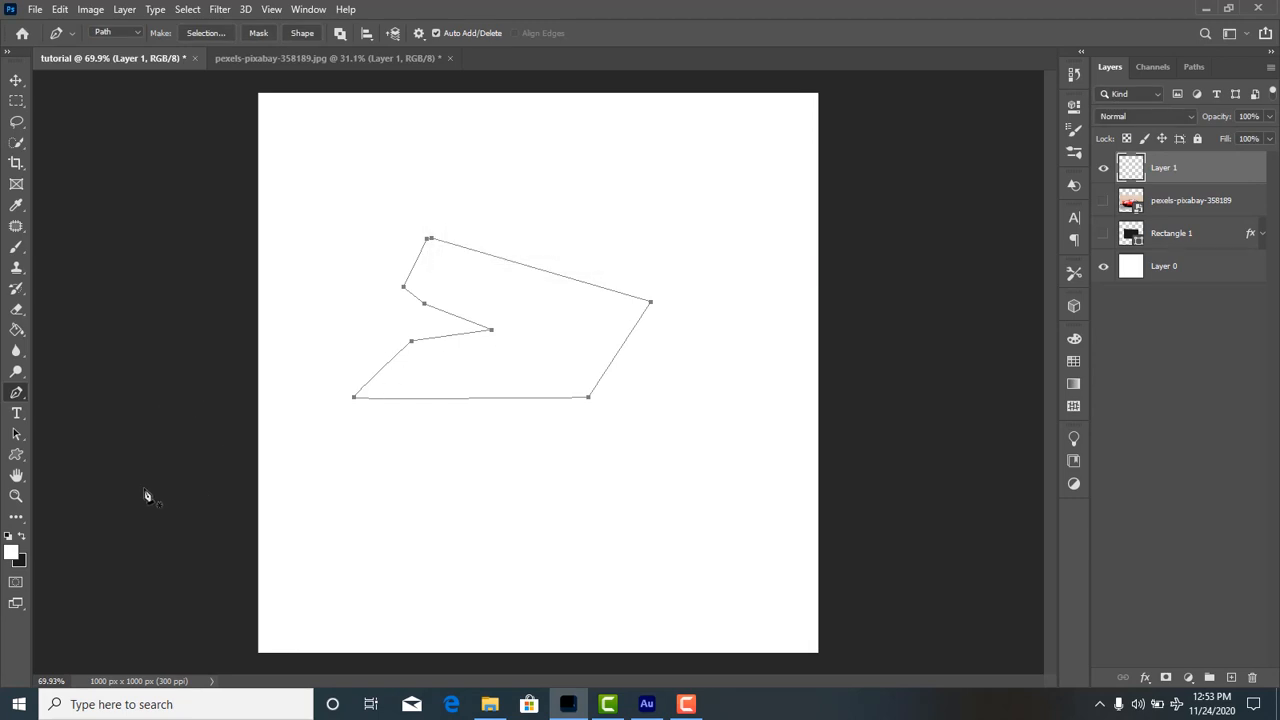
Choose the newly defined shape for the Custom Shape tool and place it on the canvas at 531 × 287.41 px.
left_click(12, 460)
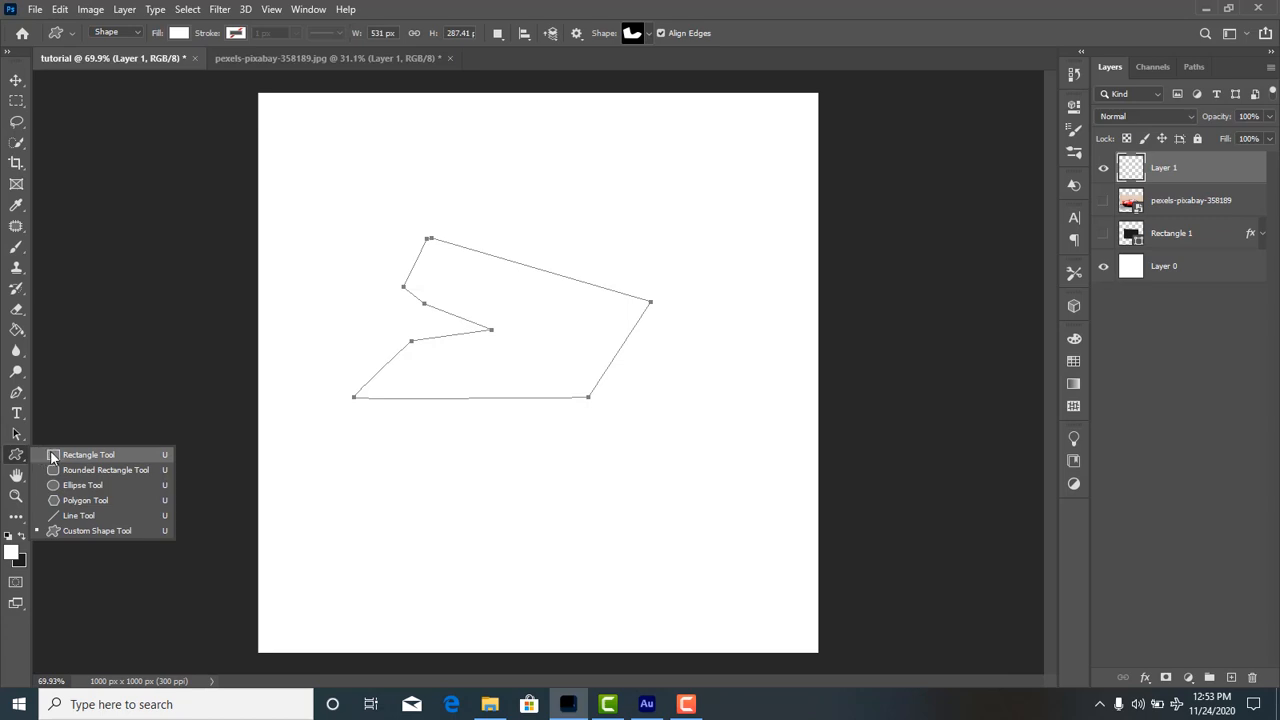
left_click(55, 529)
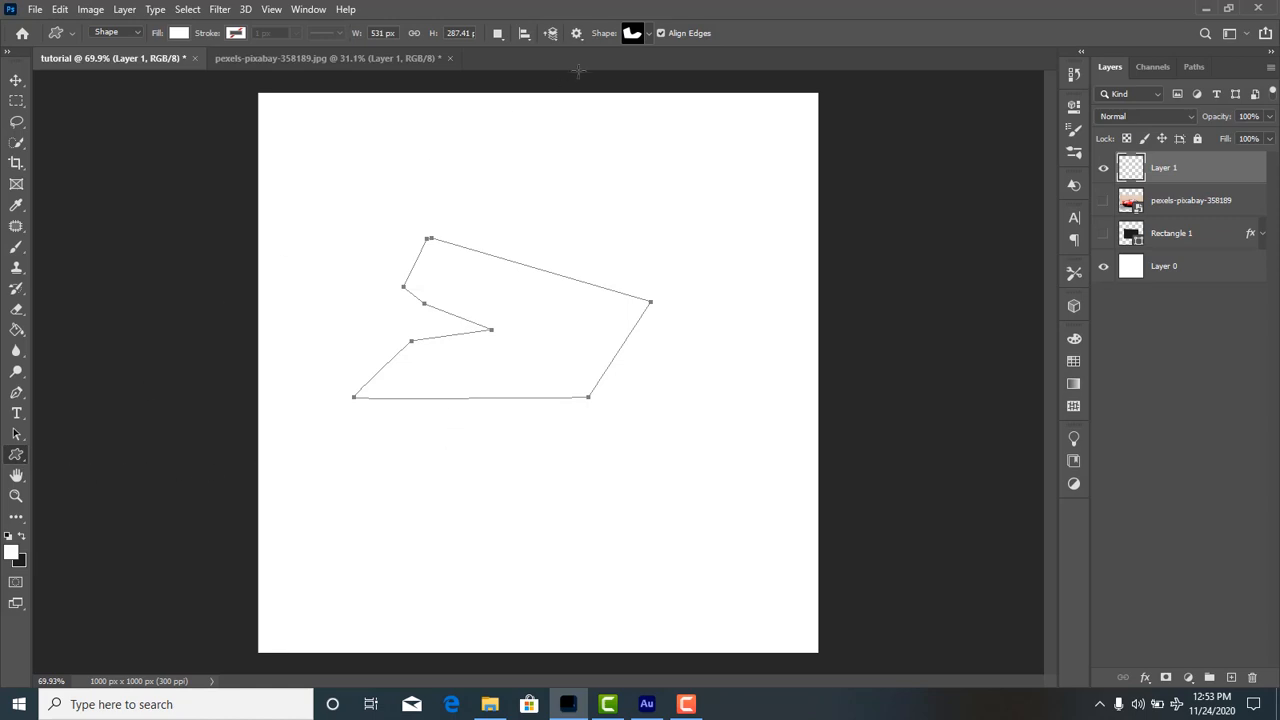
left_click(648, 35)
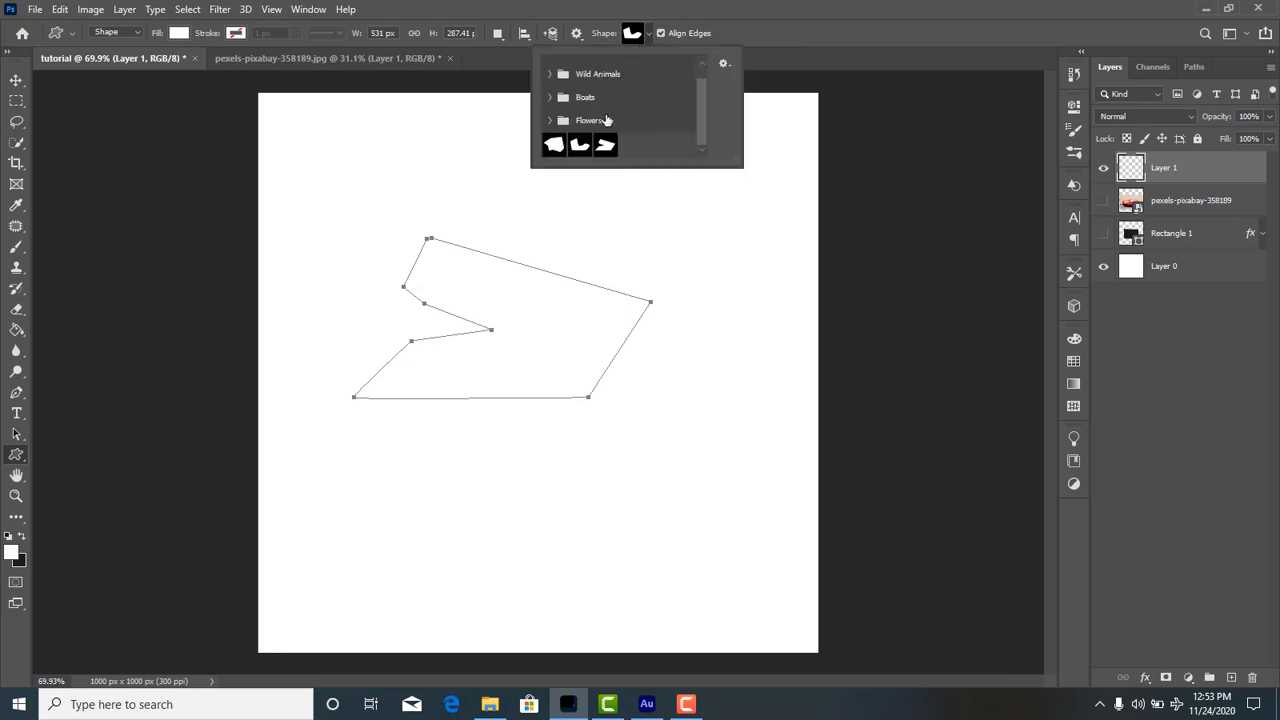
scroll(614, 108, "up", 1)
scroll(614, 108, "down", 1)
scroll(614, 108, "up", 1)
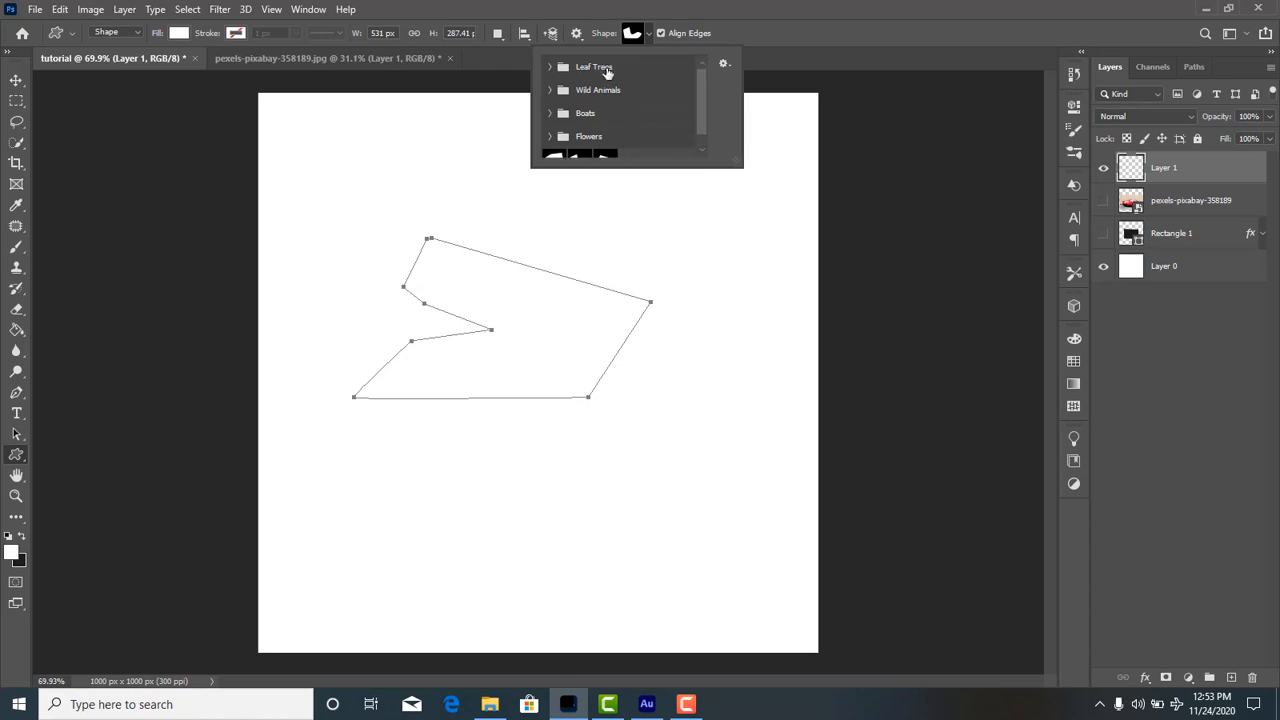
scroll(606, 72, "down", 1)
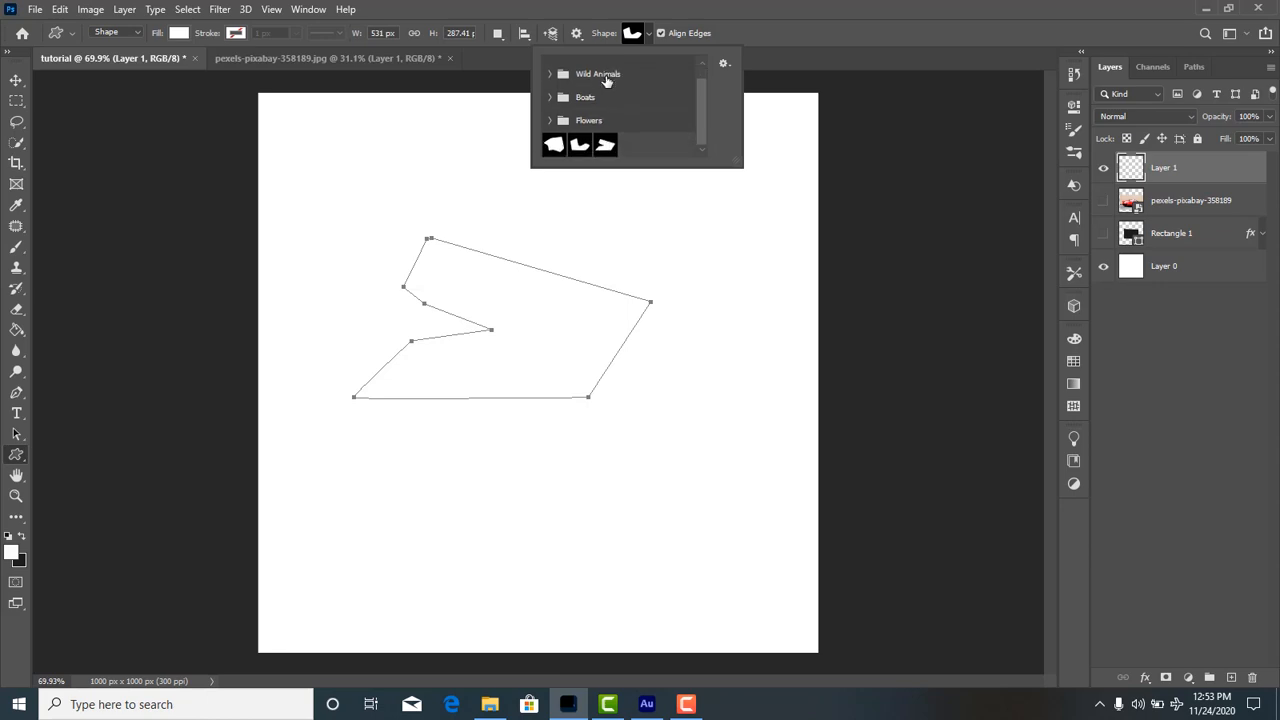
left_click(605, 146)
key("Return")
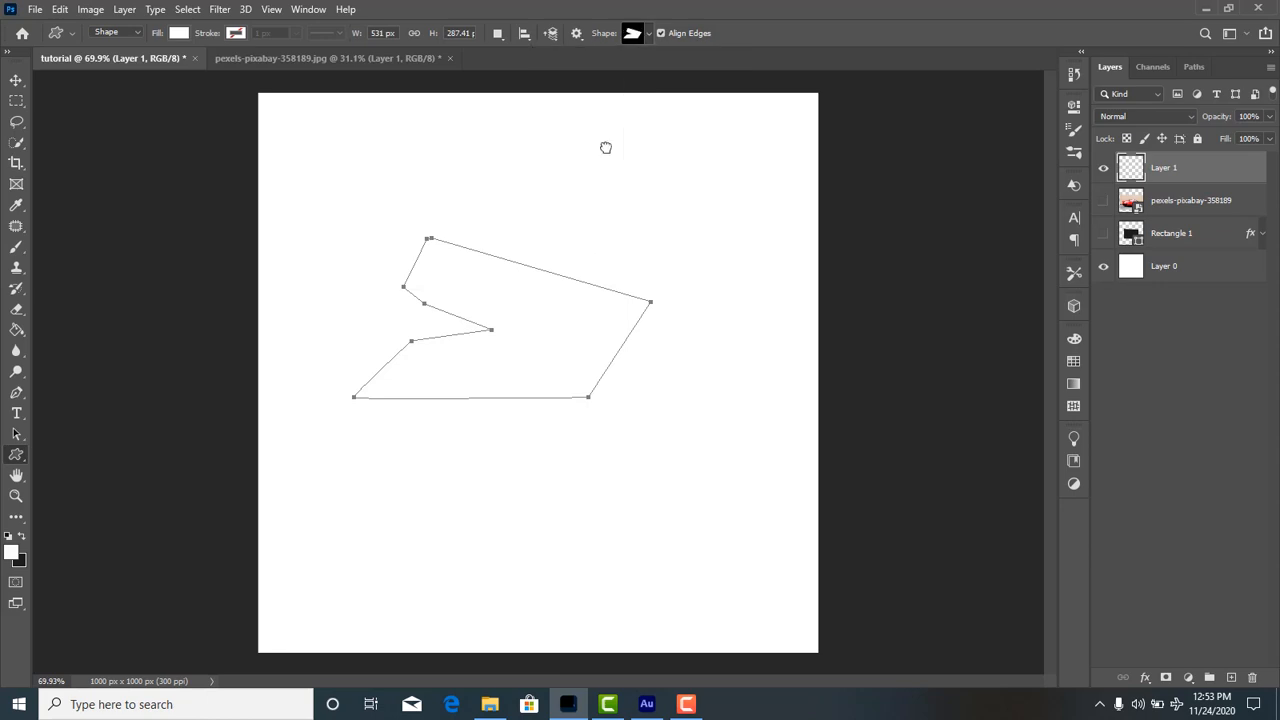
left_click(574, 250)
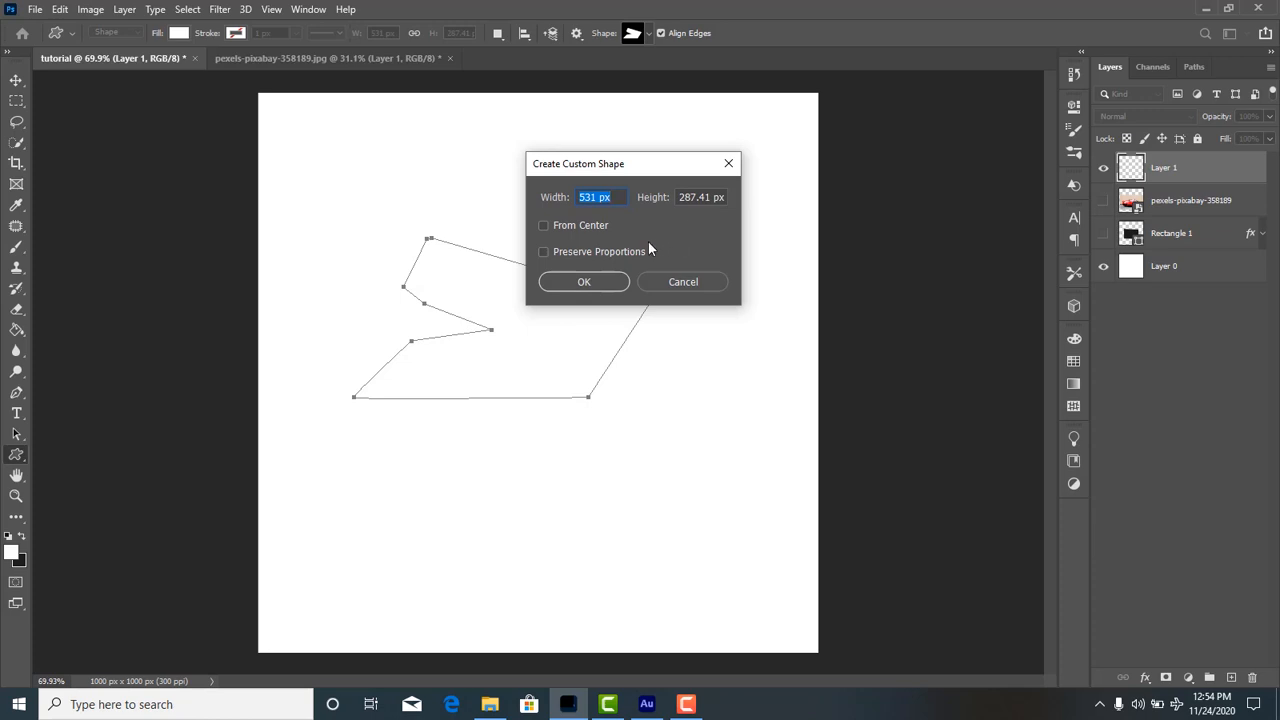
left_click(584, 282)
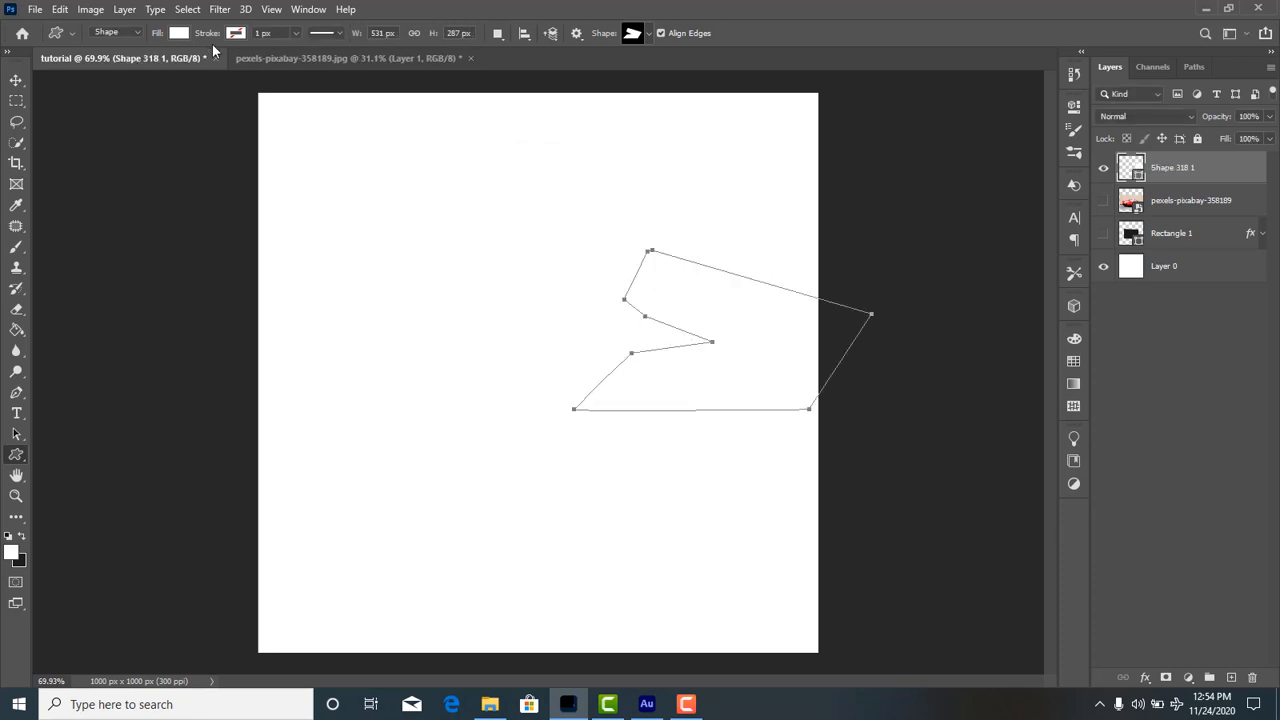
left_click(16, 80)
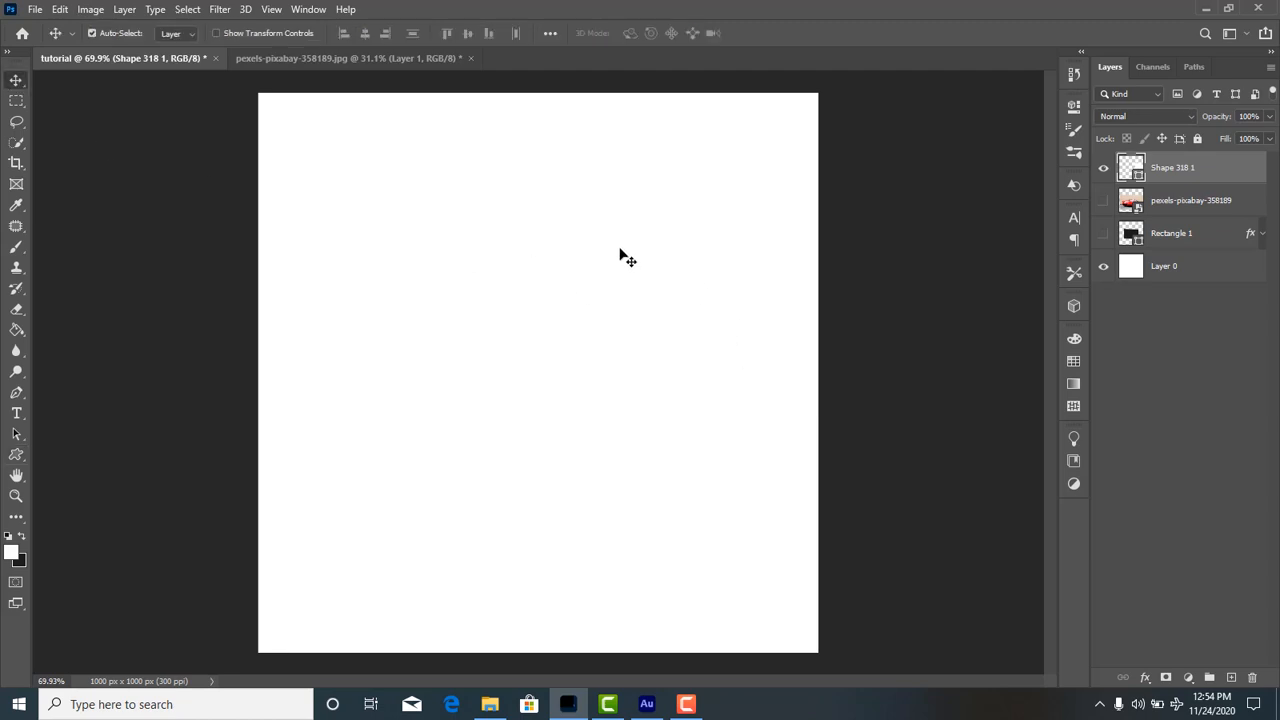
left_click_drag(620, 249, 860, 538)
left_click_drag(794, 514, 661, 473)
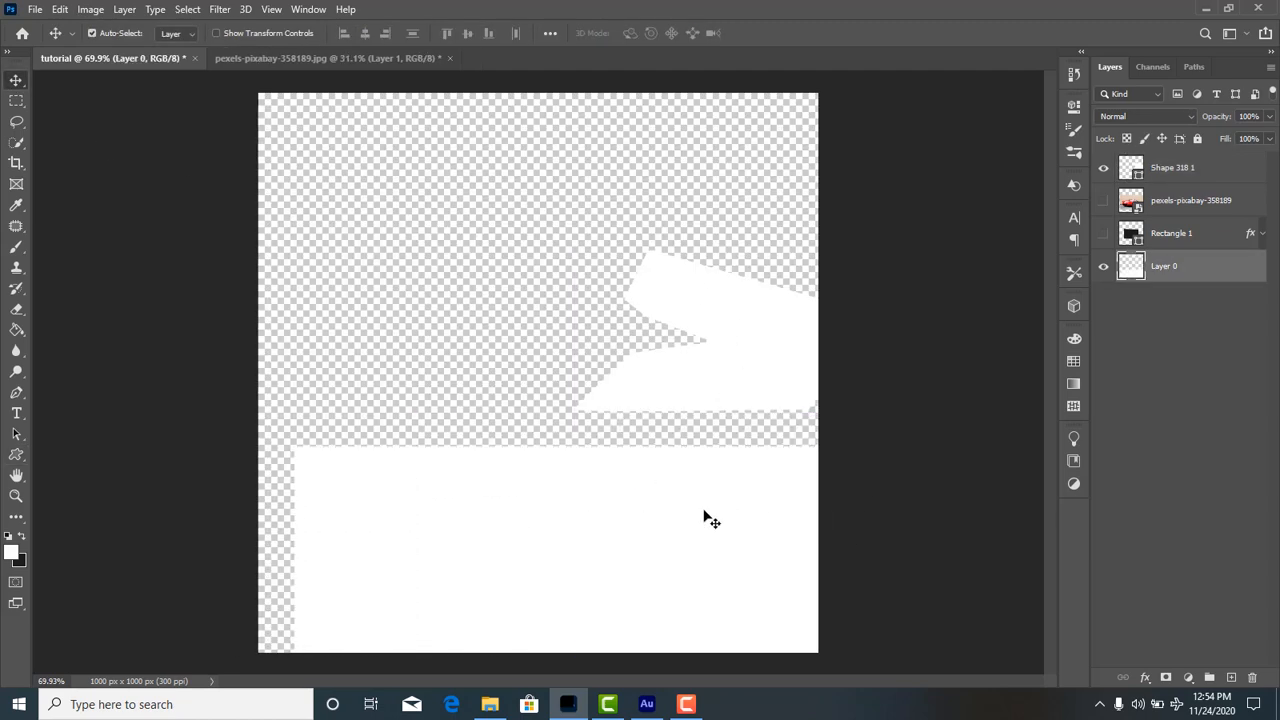
key("ctrl+z")
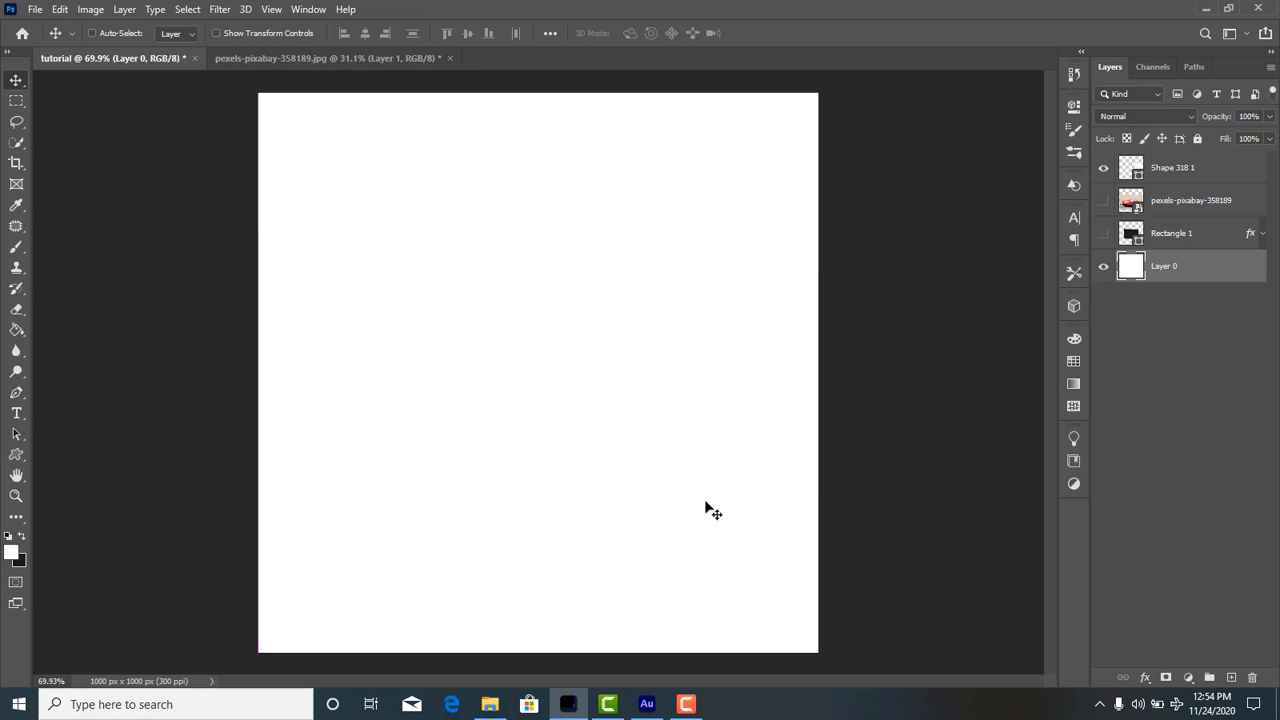
Place a second copy of the newly defined custom shape near the canvas centre, directly above Layer 0, at 100 × 100 px.
left_click(22, 453)
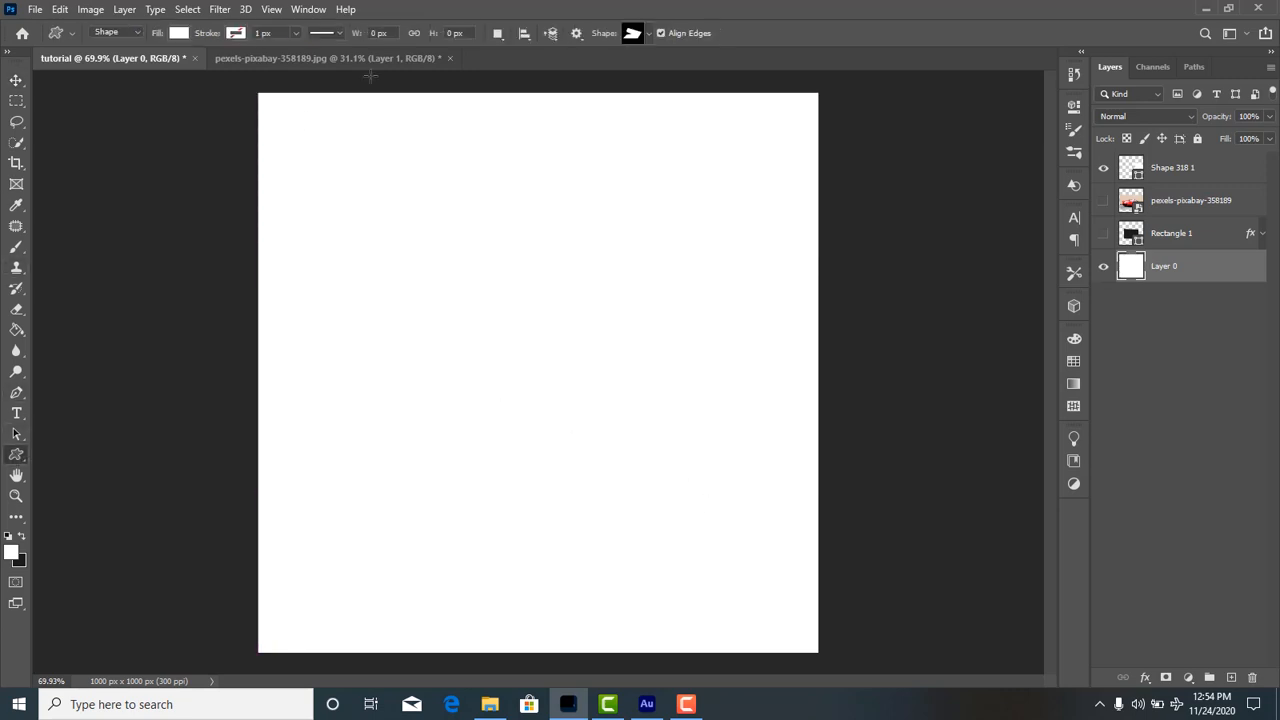
left_click(640, 34)
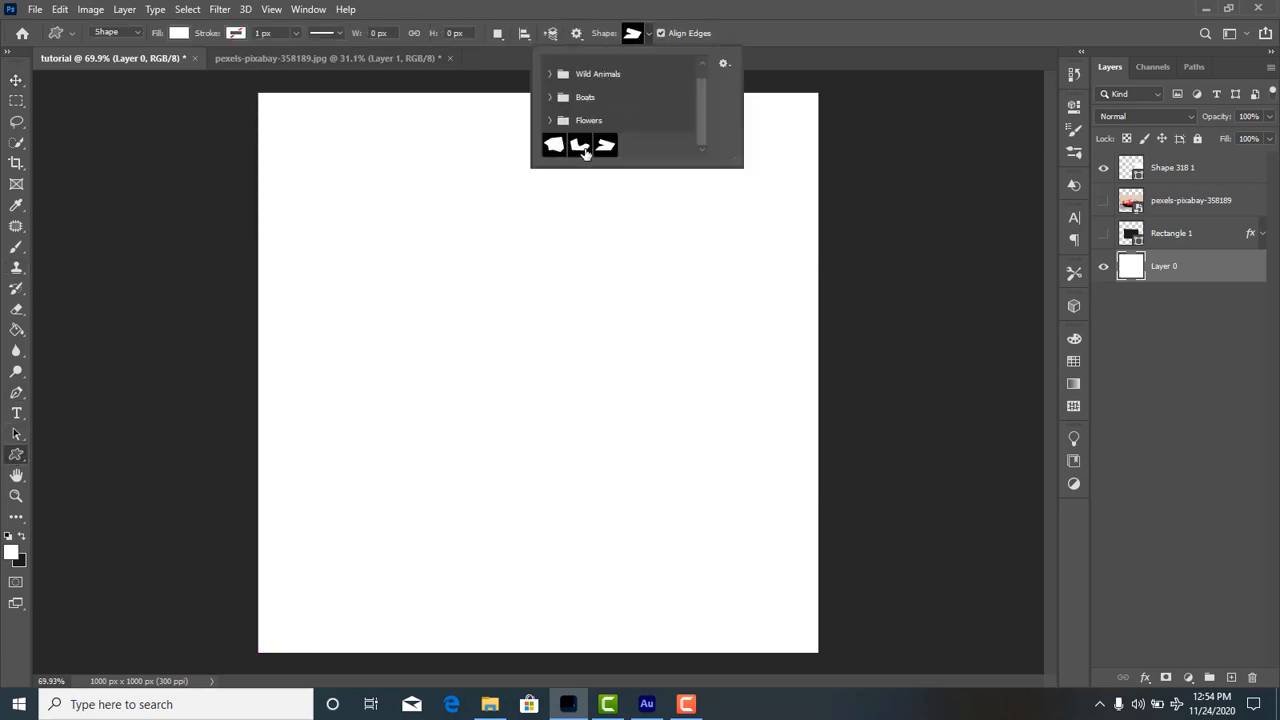
double_click(601, 148)
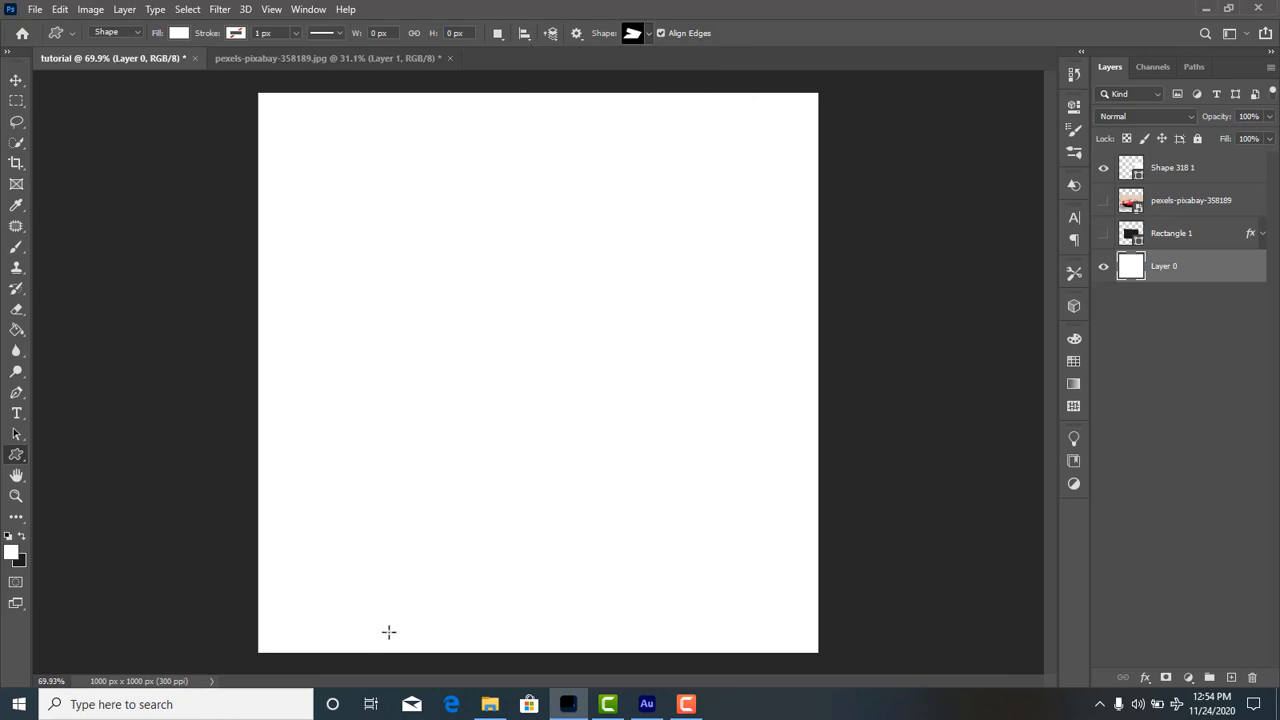
left_click(567, 381)
left_click(578, 281)
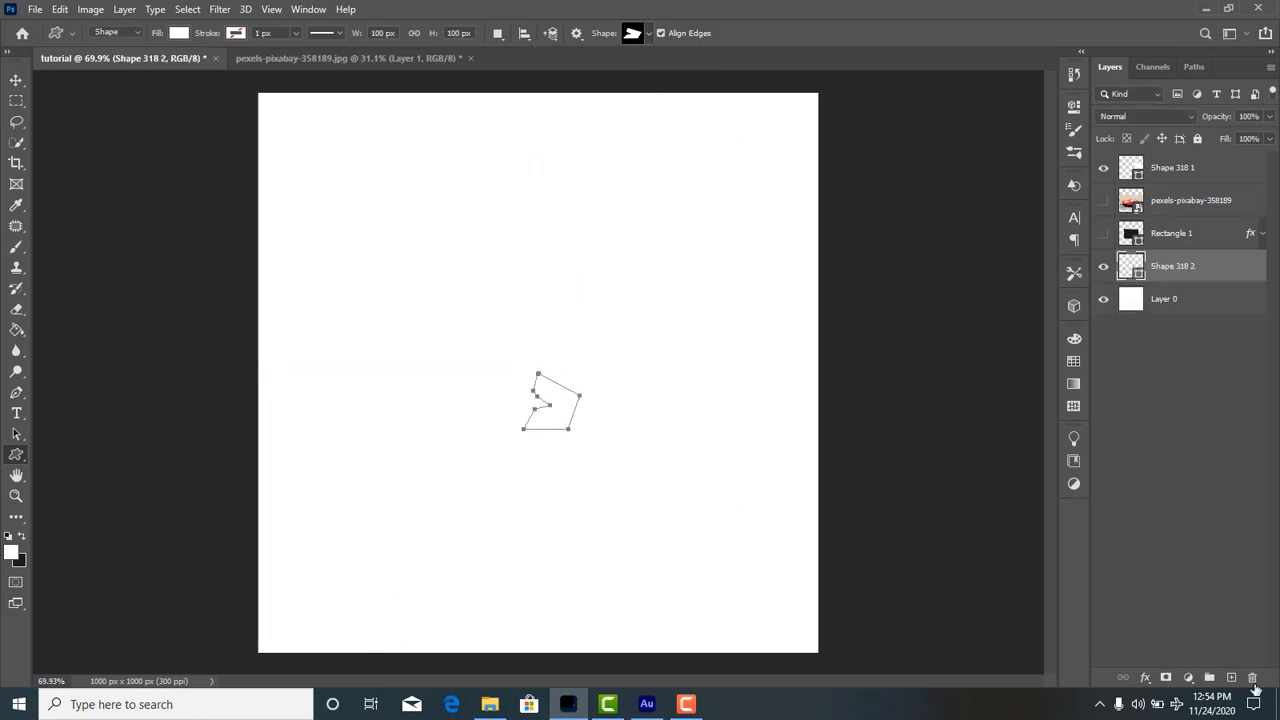
Apply a Color Overlay style in red fd0000 to the small custom shape's layer.
left_click(1145, 677)
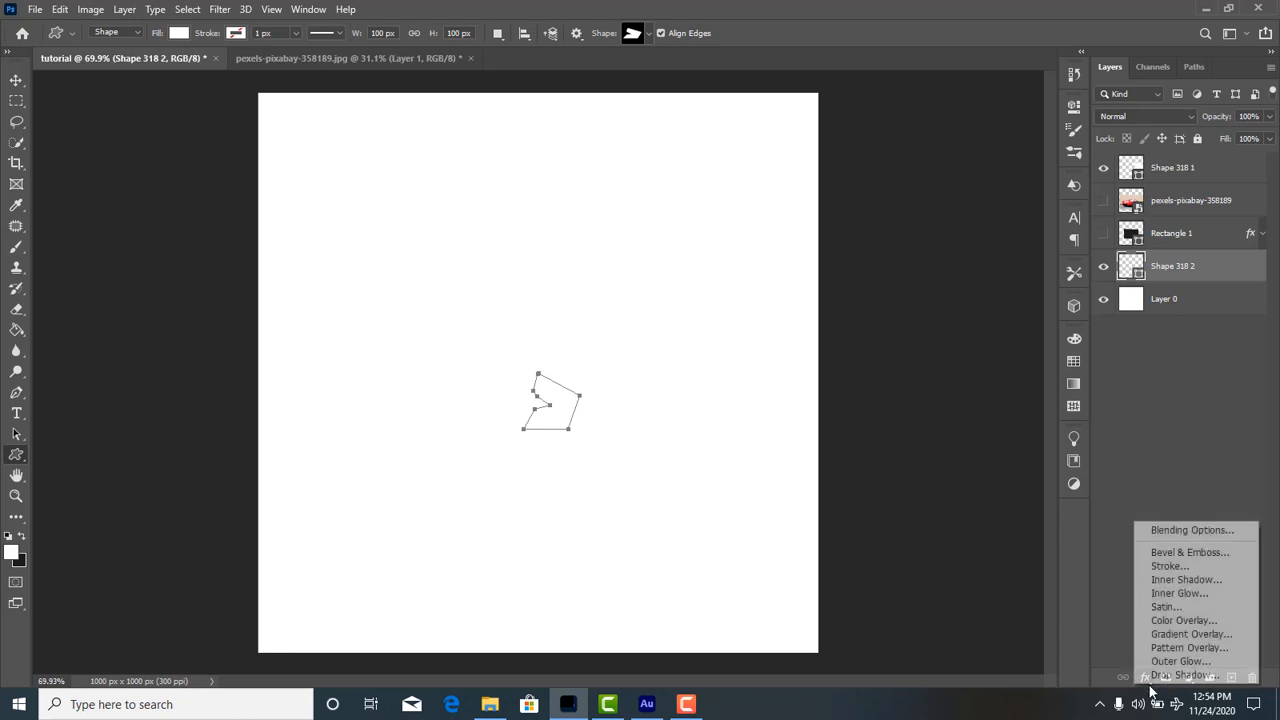
left_click(1185, 531)
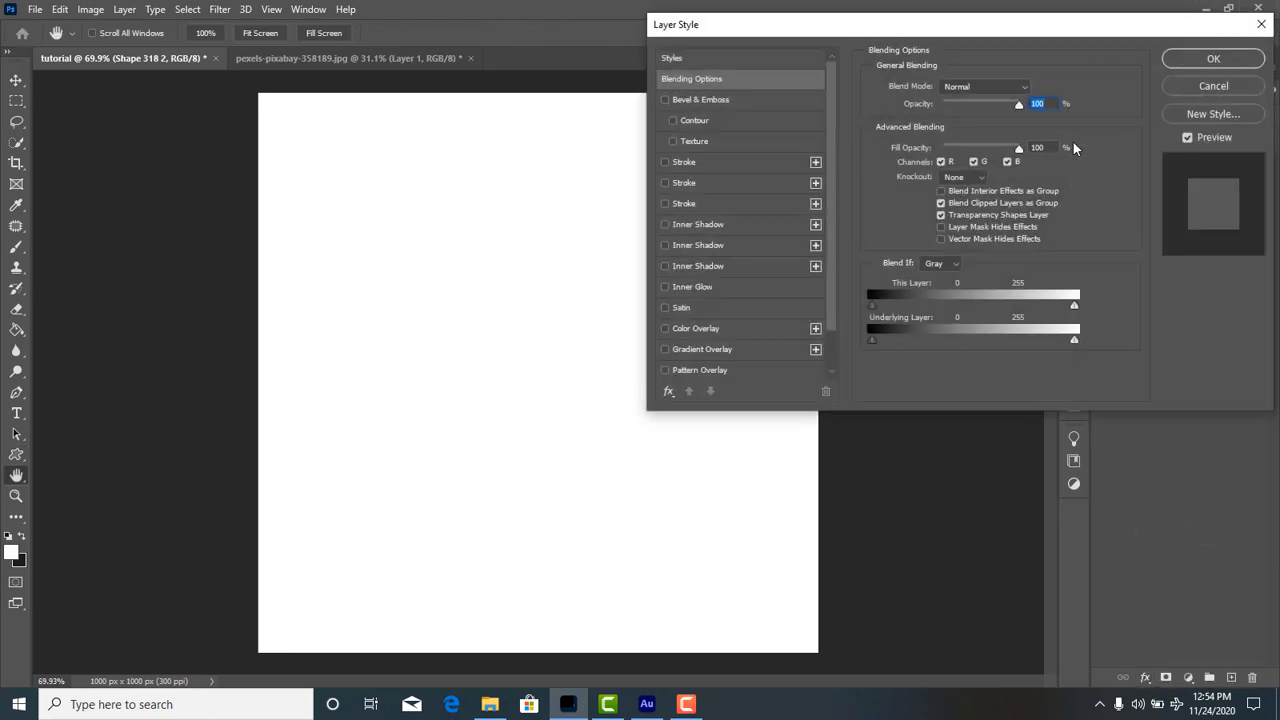
left_click(690, 329)
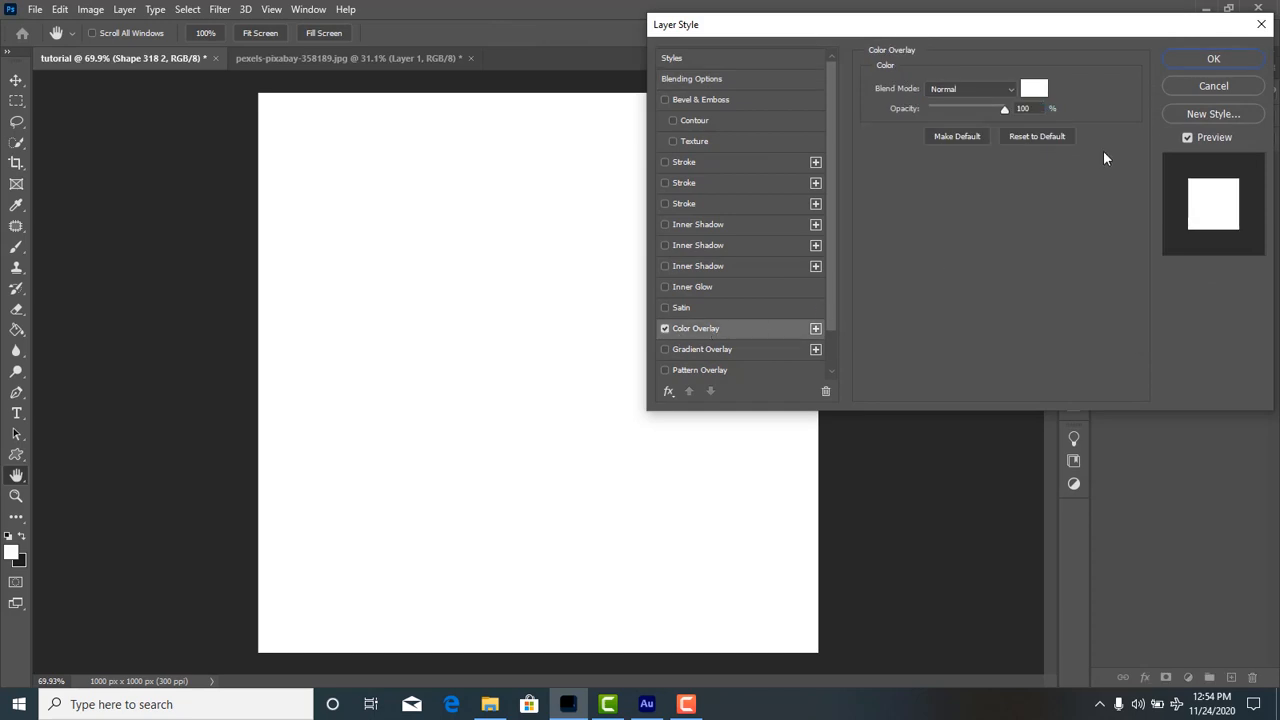
left_click(1040, 92)
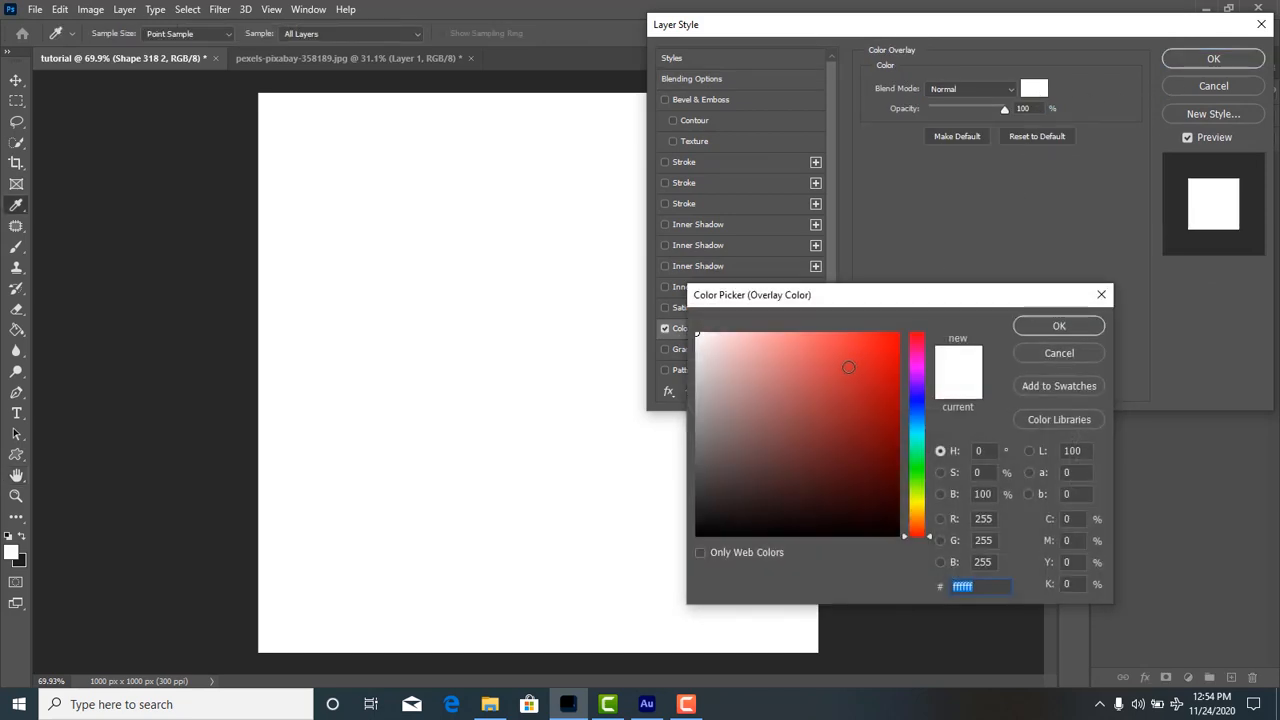
type("e91e1e")
type("ff0000")
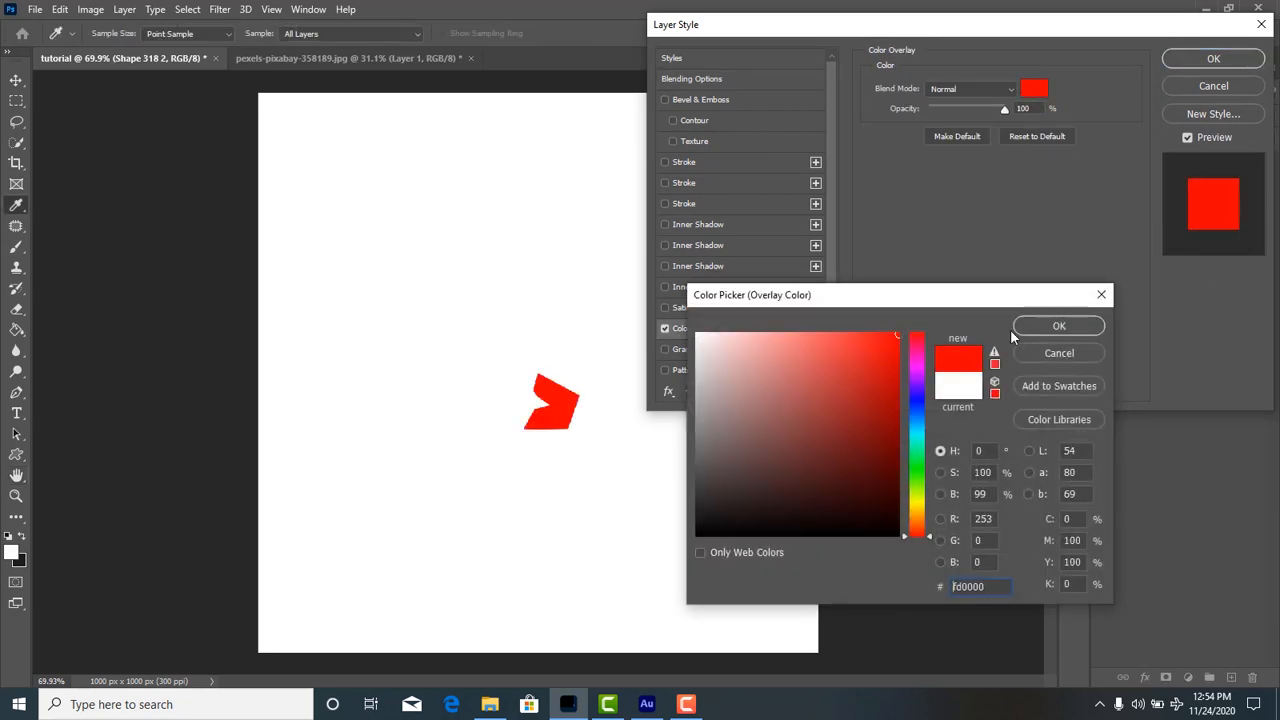
left_click(1048, 330)
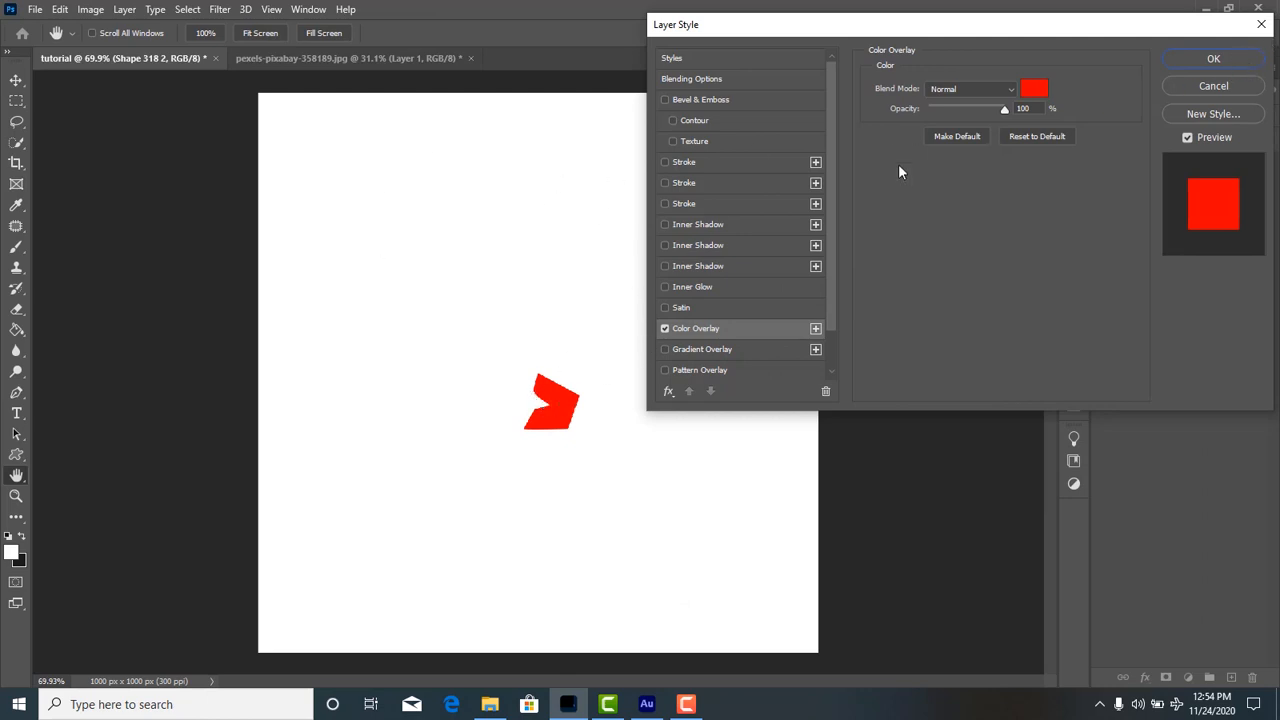
scroll(705, 341, "down", 1)
scroll(789, 270, "down", 1)
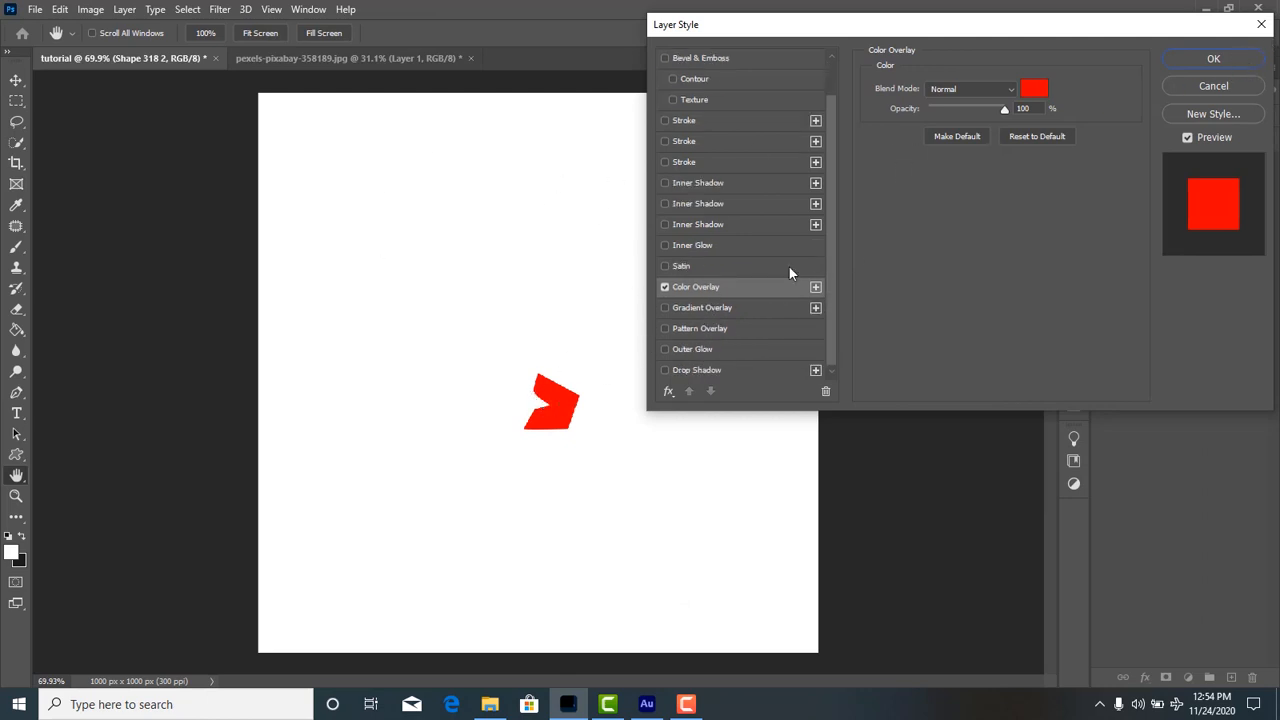
left_click(1182, 59)
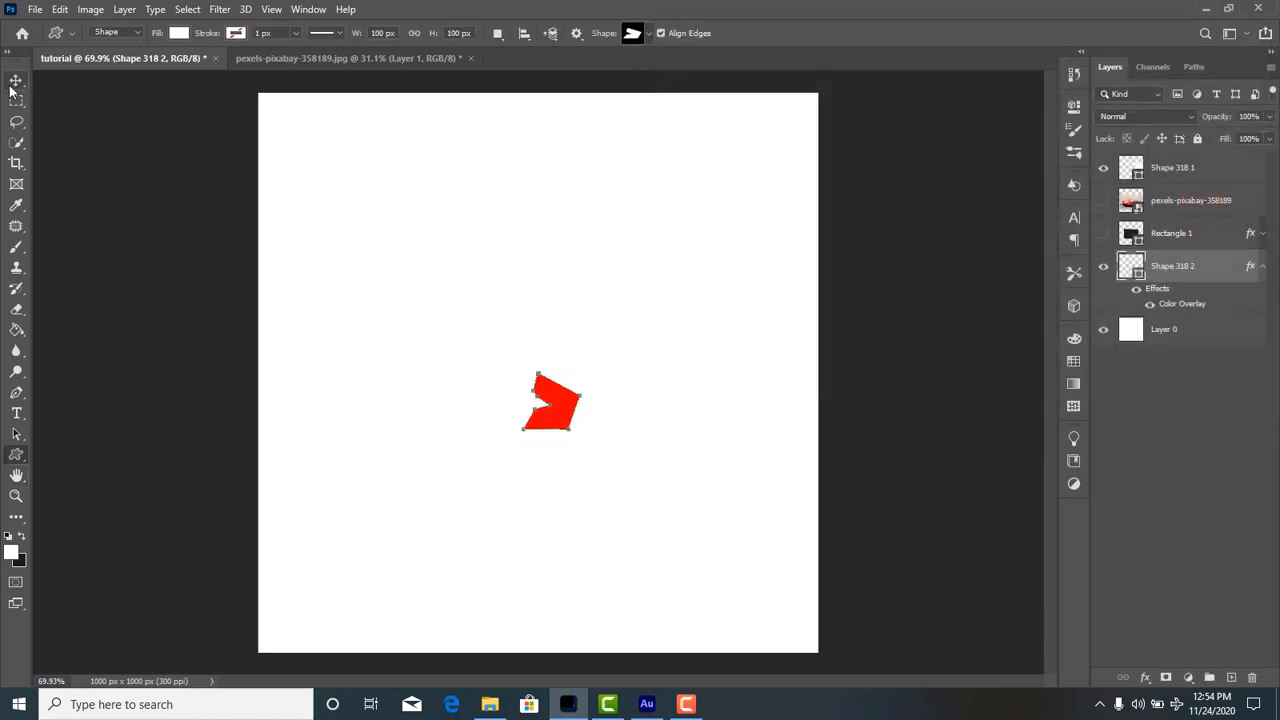
Move the red shape slightly up and to the left with the Move tool.
left_click(16, 80)
left_click_drag(546, 422, 521, 370)
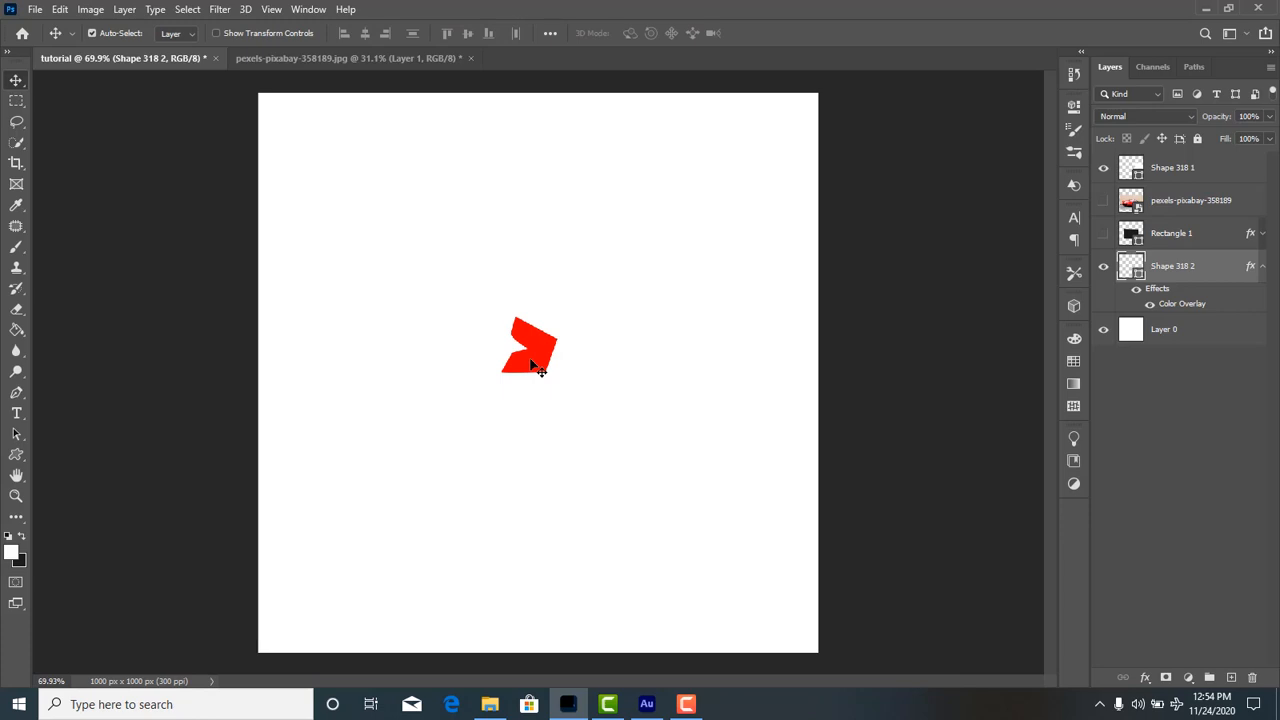
right_click(531, 366)
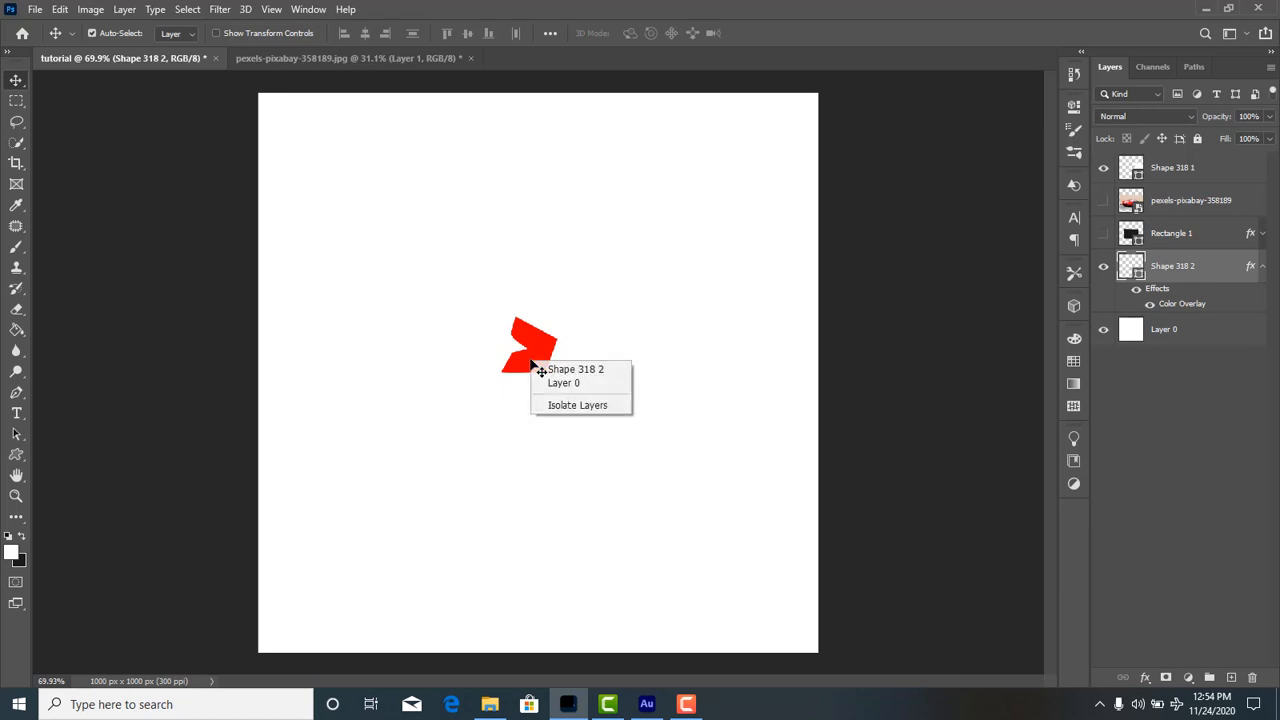
left_click(533, 367)
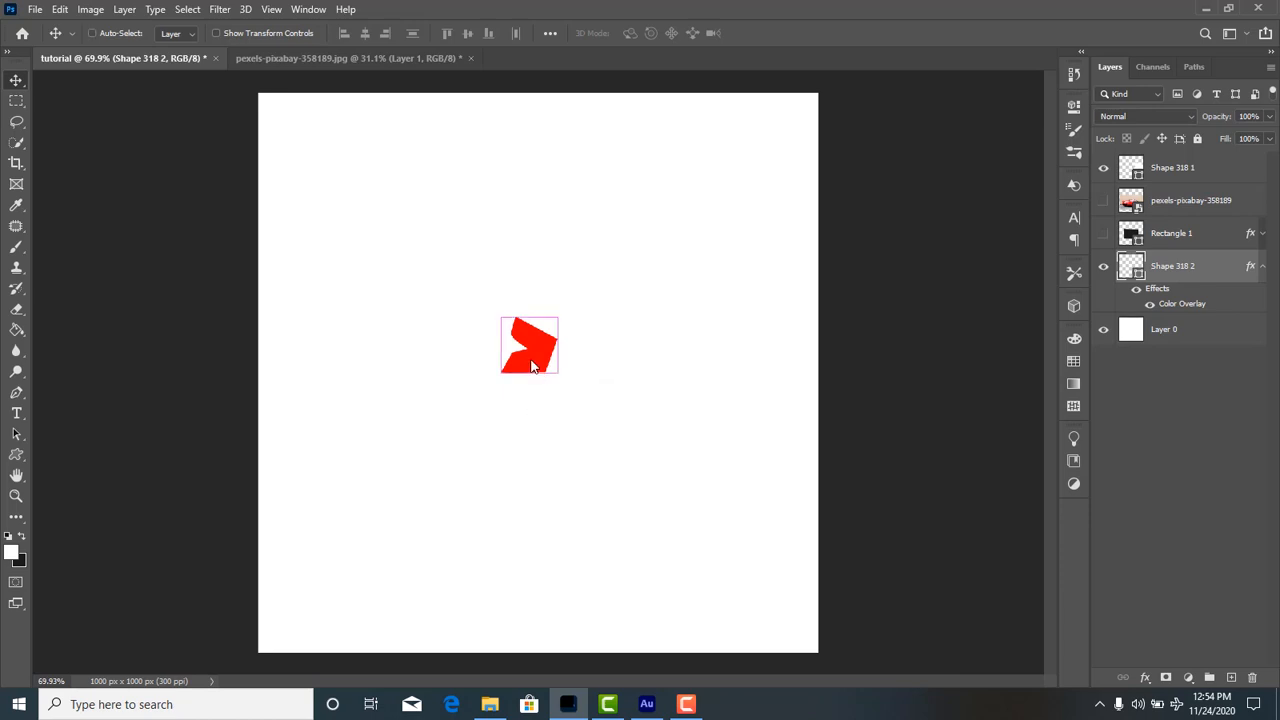
Free Transform the red shape to 385.71% scale and 1.17° rotation, and reposition it near the canvas centre.
key("ctrl+t")
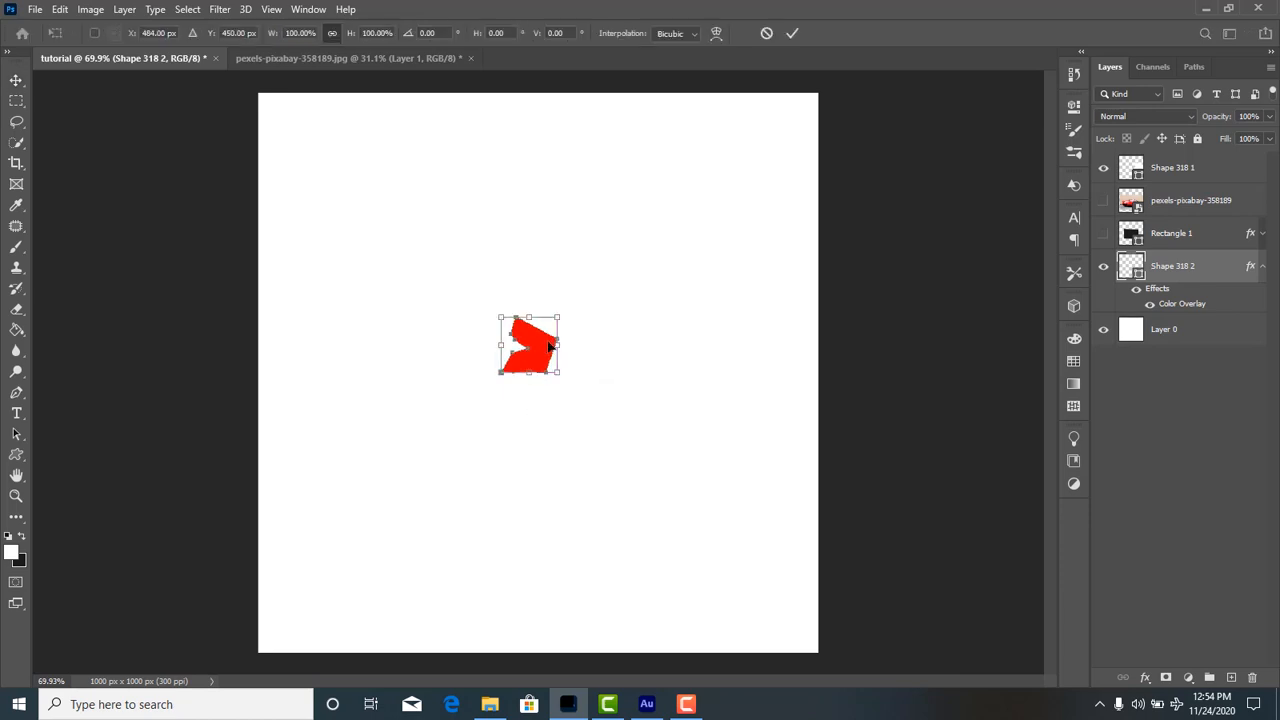
left_click_drag(557, 317, 574, 300)
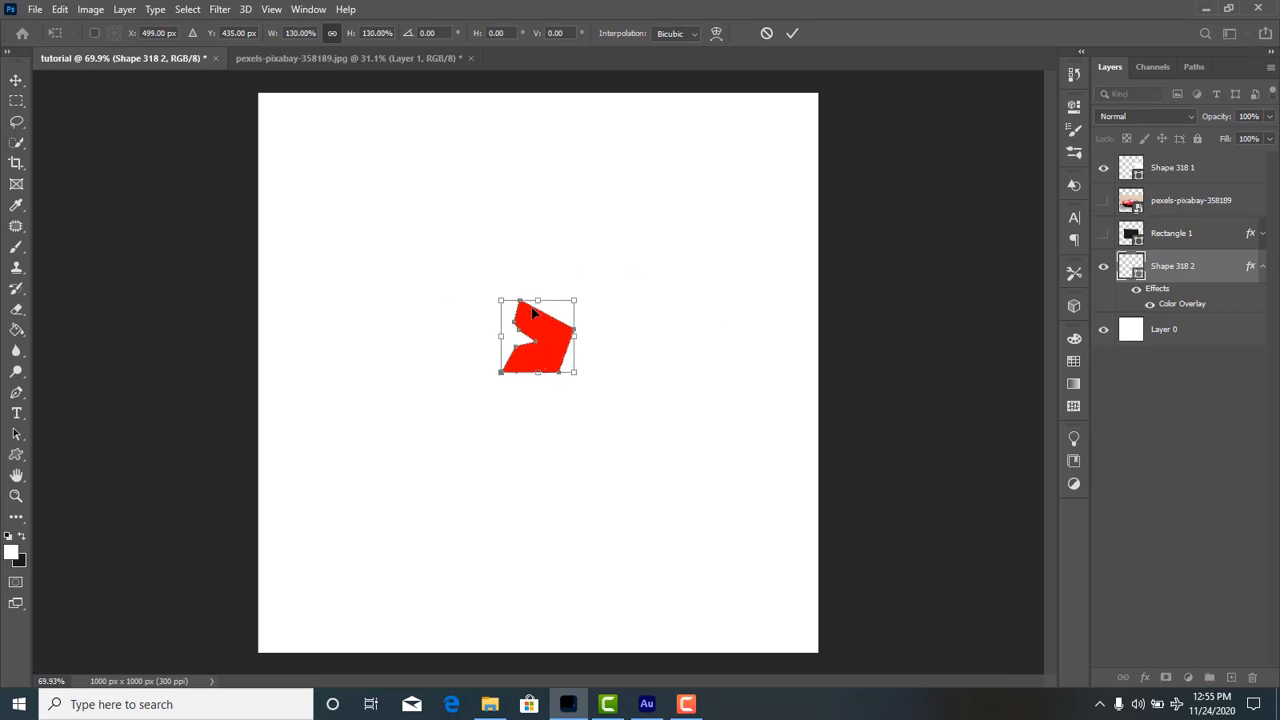
left_click_drag(570, 300, 750, 224)
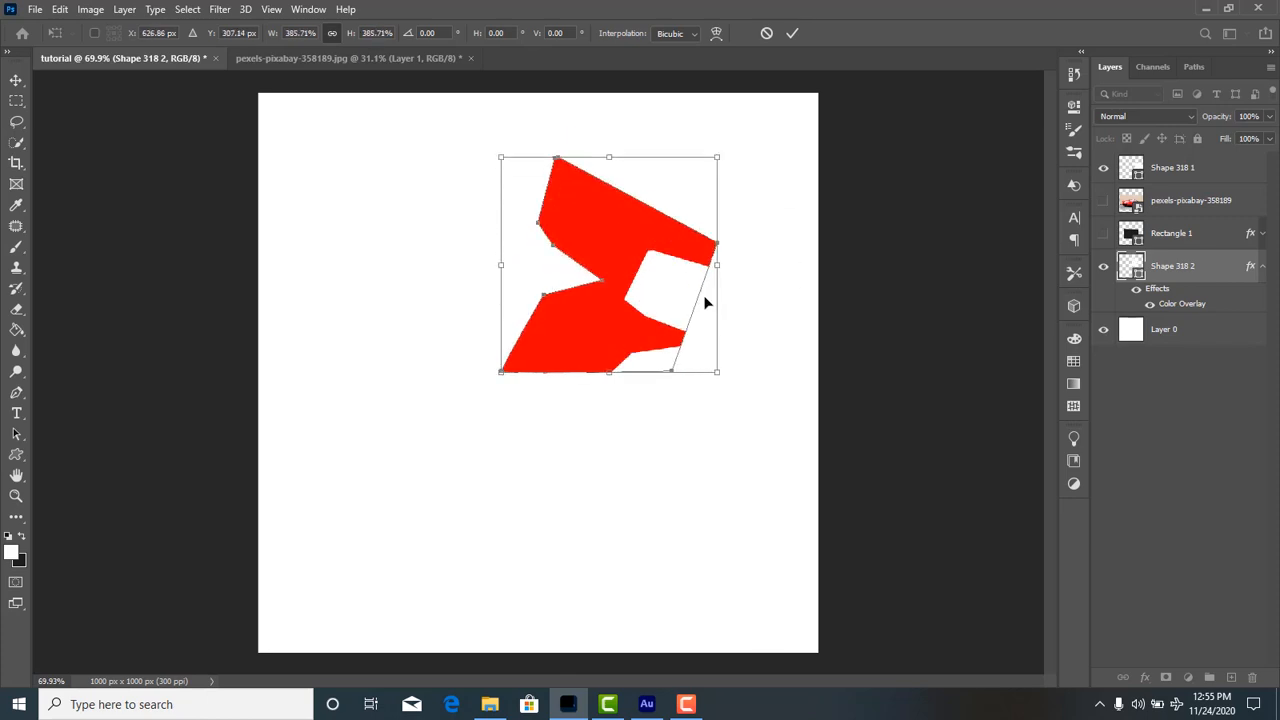
left_click_drag(706, 300, 539, 305)
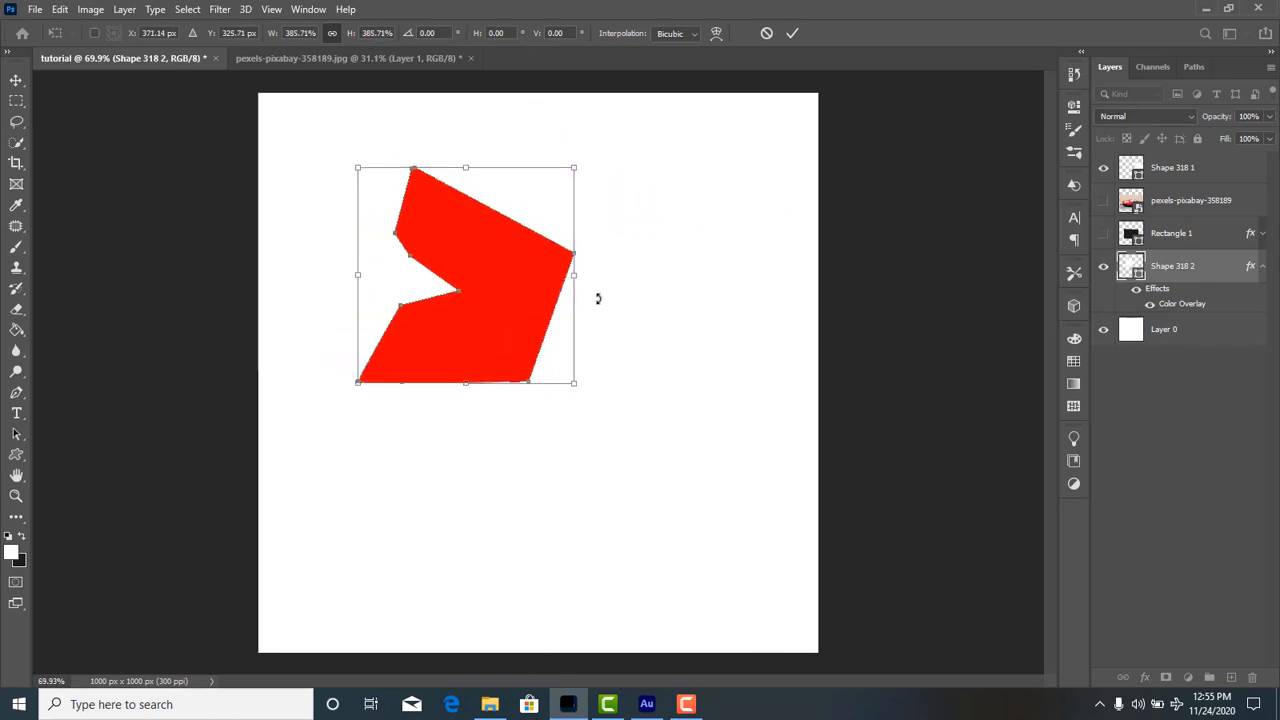
left_click_drag(577, 391, 598, 421)
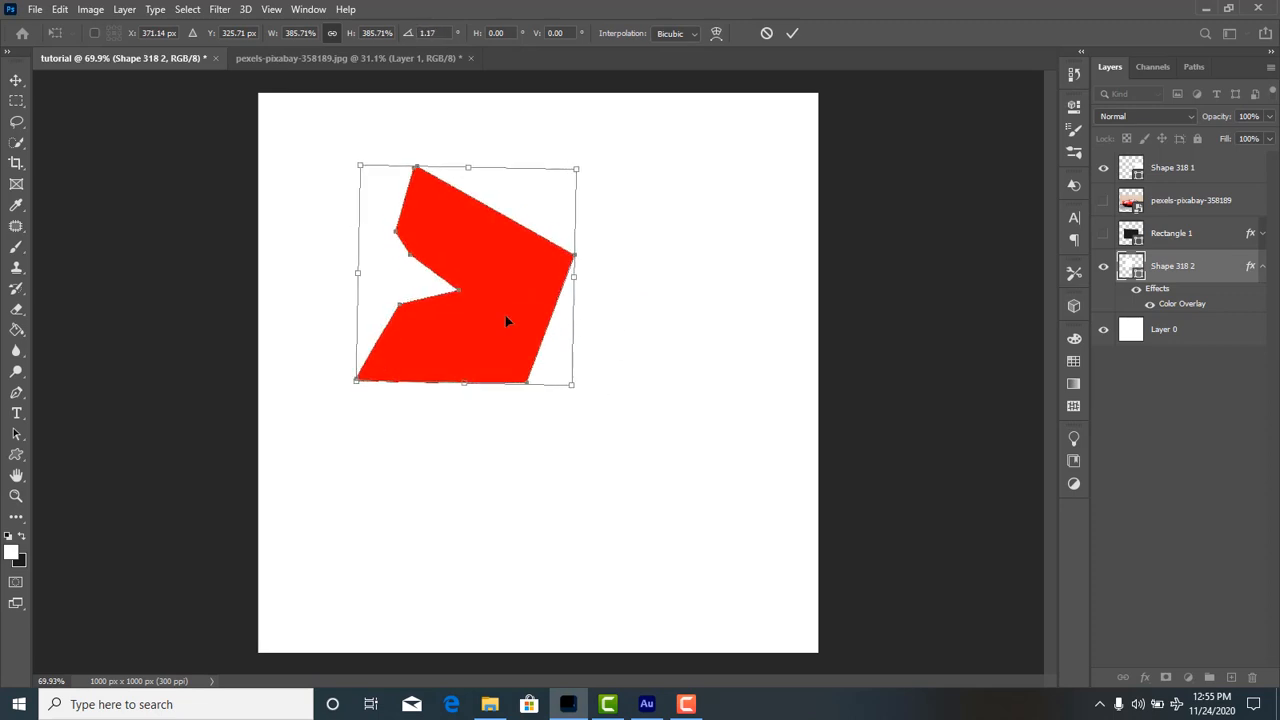
key("Return")
left_click_drag(497, 313, 533, 376)
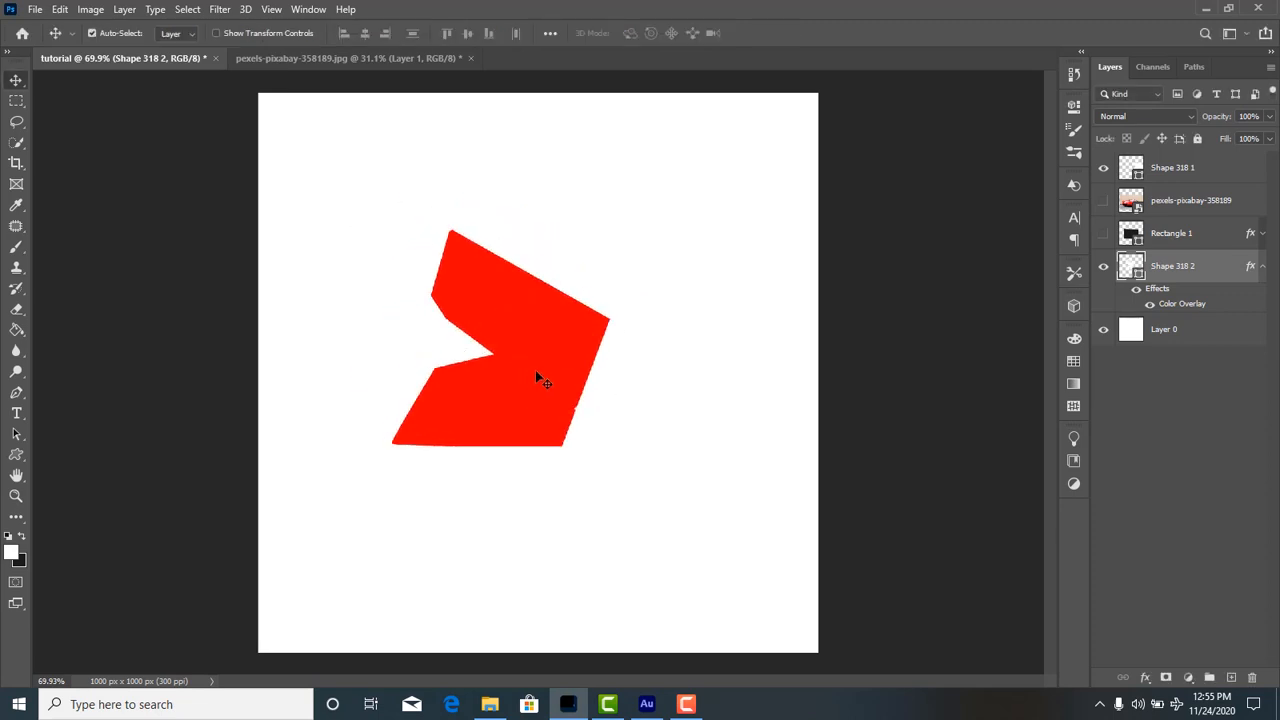